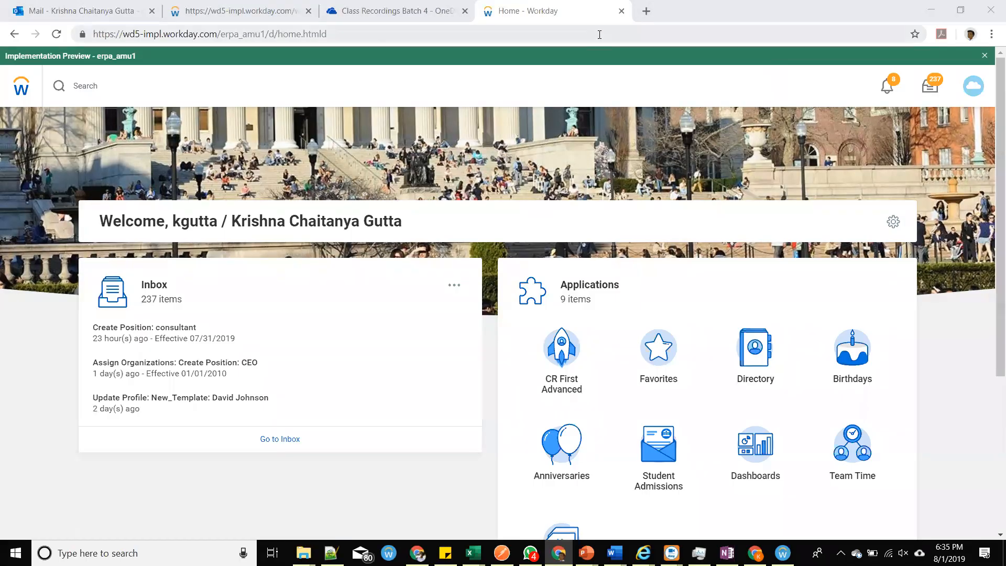
# Search for report definitions with "rd:advanced" and open the First Advanced Report definition.
pyautogui.click(196, 84)
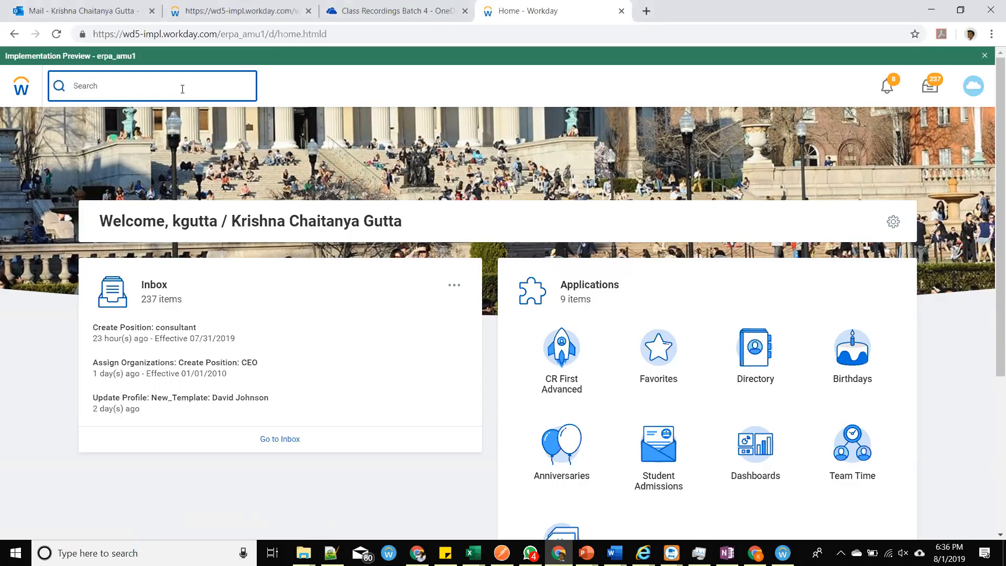
pyautogui.write('rd:advanced')
pyautogui.press('Return')
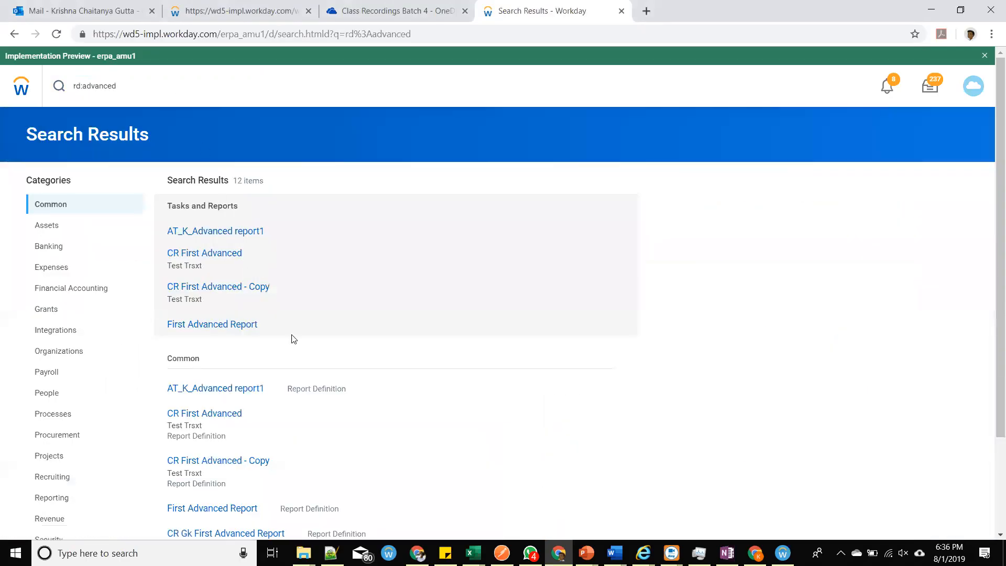
pyautogui.scroll(-2, 298, 373)
pyautogui.scroll(-2, 298, 373)
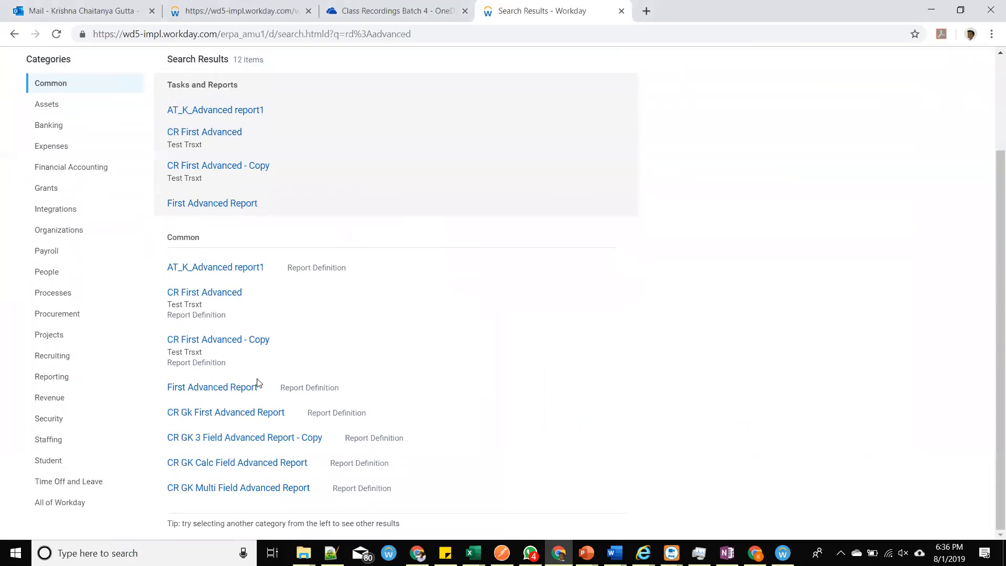
pyautogui.click(236, 388)
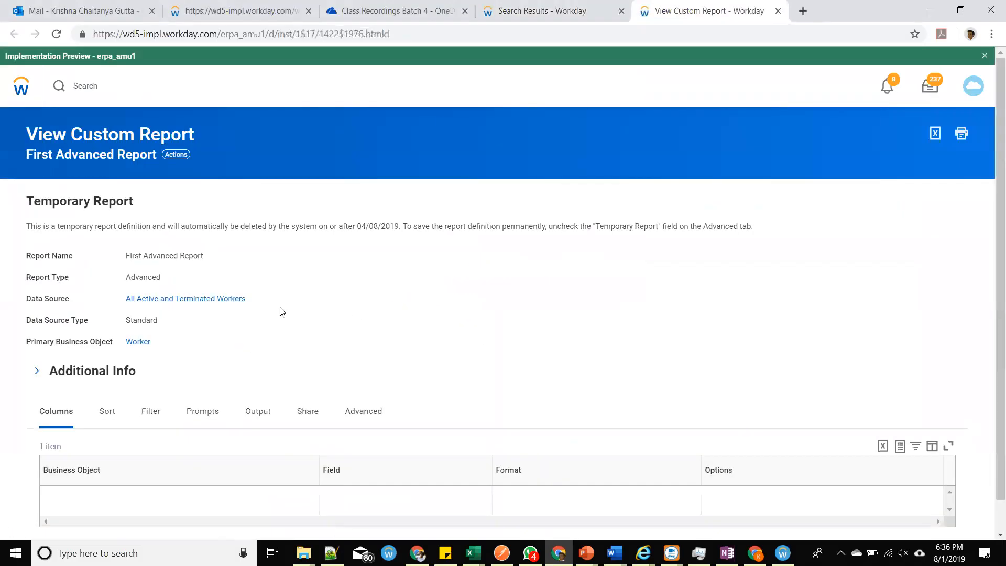
# Open the CR Gk First Advanced Report definition from the search results and examine its column fields.
pyautogui.click(564, 15)
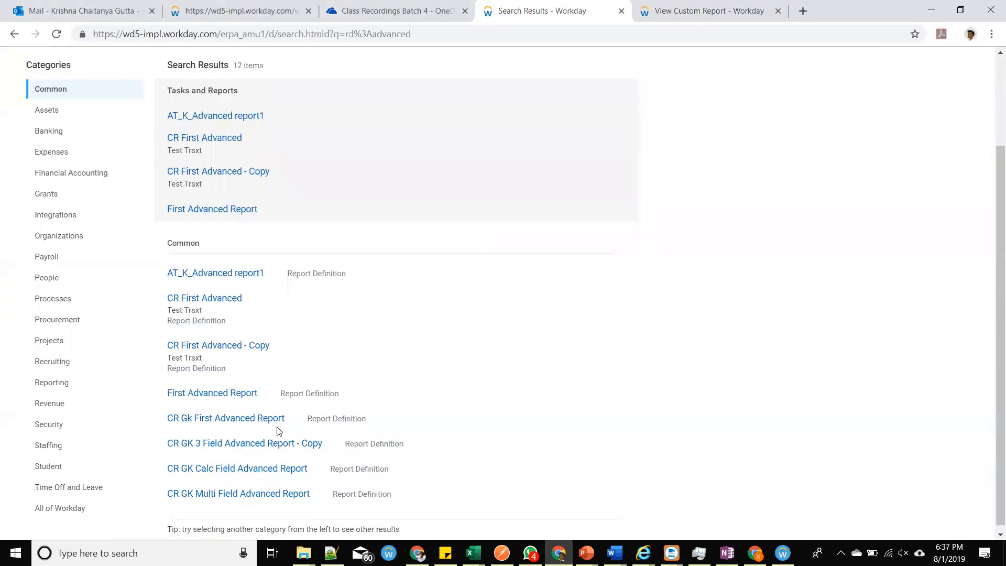
pyautogui.click(224, 414)
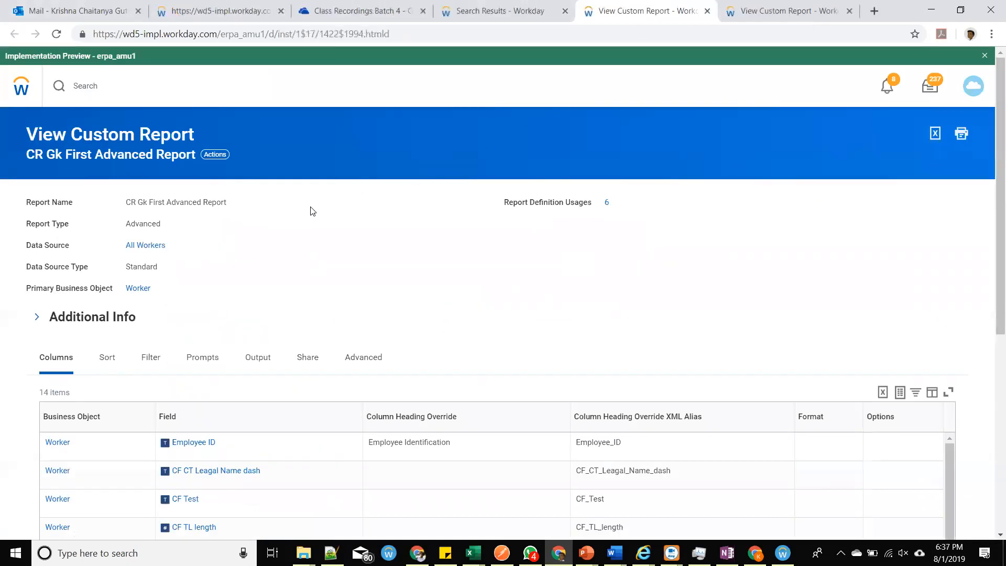
pyautogui.scroll(-7, 306, 227)
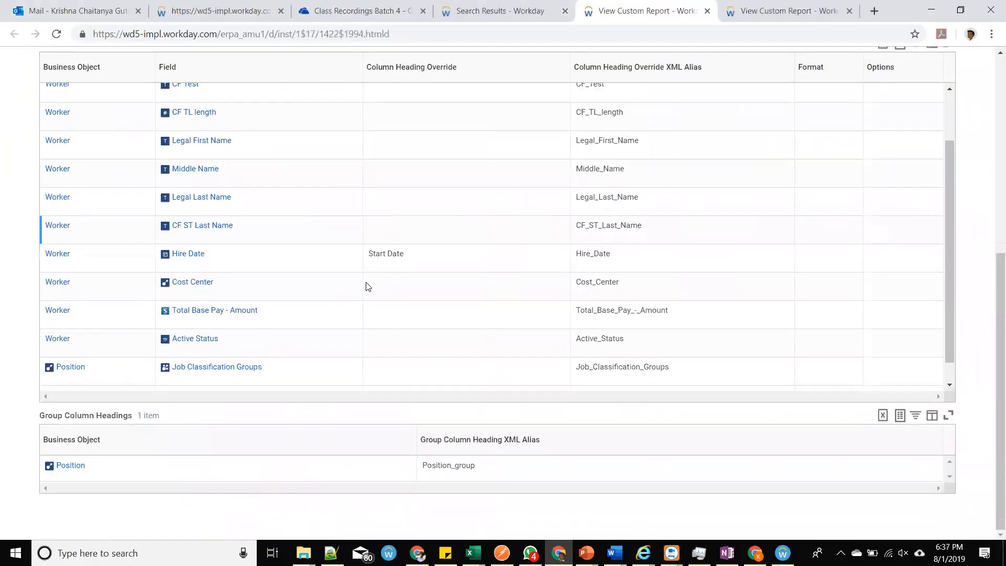
# Go back to the search results, search for "cre cus re" and open the Create Custom Report task.
pyautogui.click(500, 11)
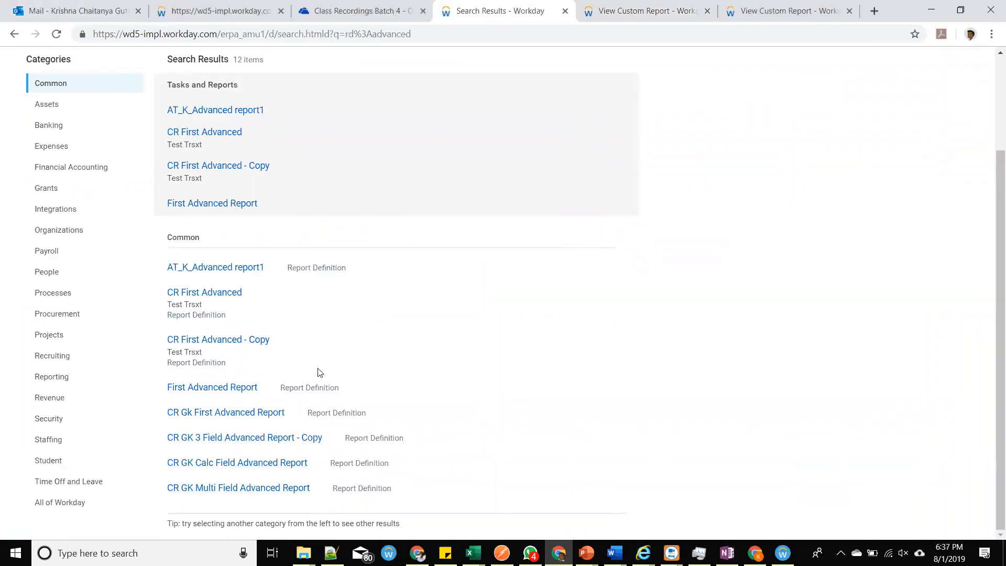
pyautogui.scroll(1, 332, 365)
pyautogui.scroll(1, 332, 366)
pyautogui.click(173, 88)
pyautogui.write('c')
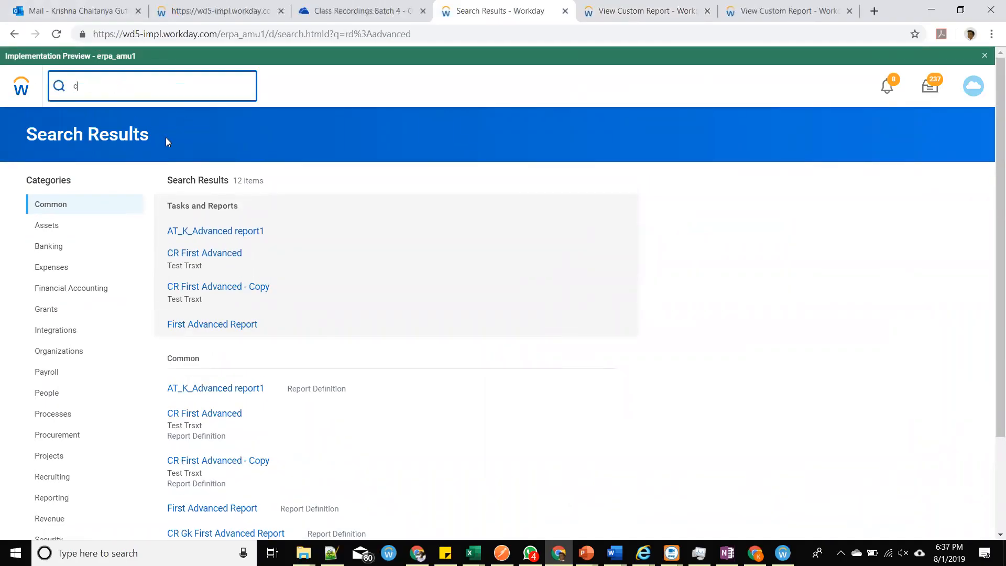
pyautogui.write('re cus re')
pyautogui.click(165, 135)
# Name the new custom report "GK Batch 3 Calculated Field Report".
pyautogui.click(142, 184)
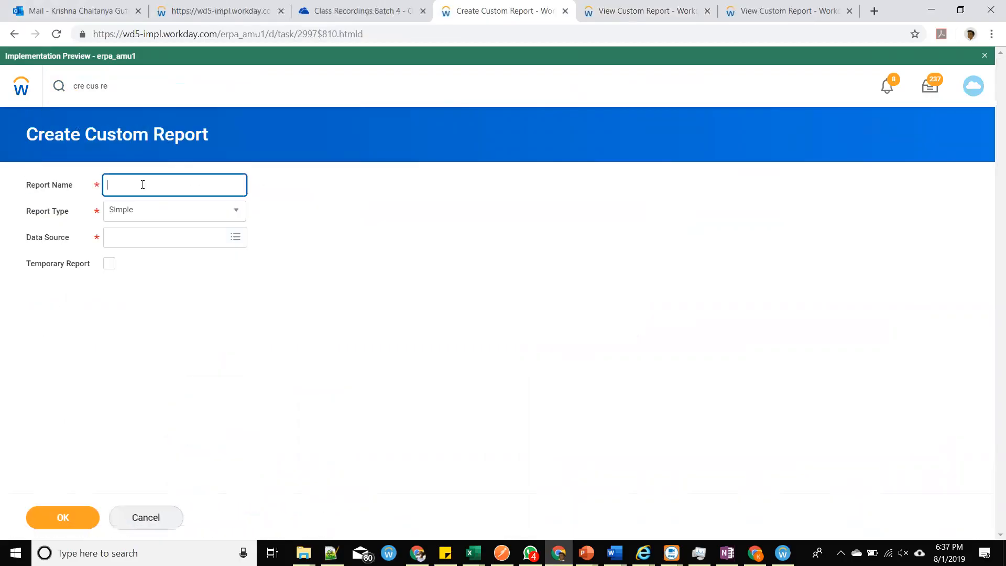
pyautogui.write('GK Batch 3 Calculated Field REport')
pyautogui.press('BackSpace')
pyautogui.press('BackSpace')
pyautogui.press('BackSpace')
pyautogui.press('BackSpace')
pyautogui.press('BackSpace')
pyautogui.write('eport')
pyautogui.press('BackSpace')
pyautogui.press('BackSpace')
pyautogui.press('BackSpace')
pyautogui.press('BackSpace')
pyautogui.write('port')
pyautogui.press('Tab')
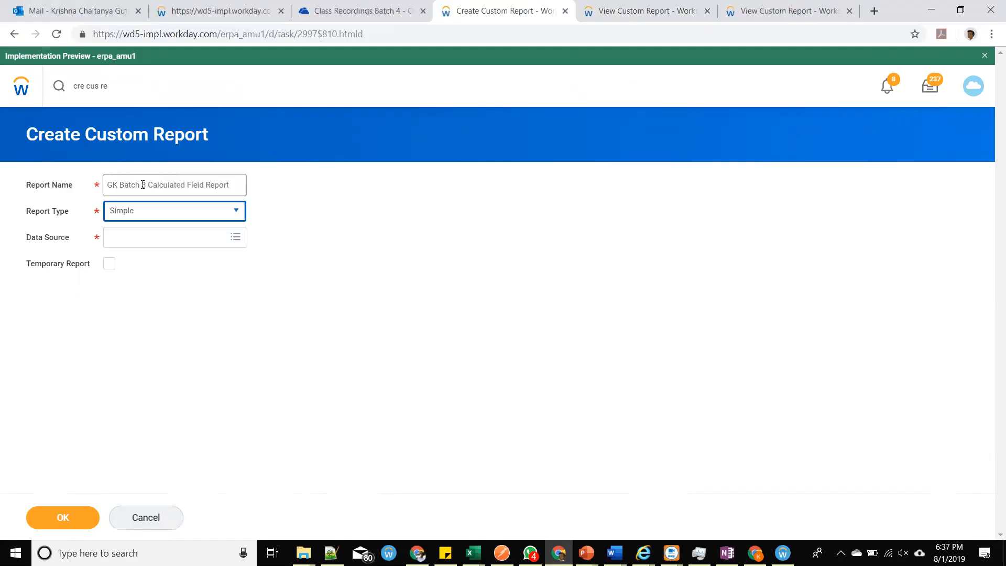
# Set the report type to Advanced with the All Active and Terminated Workers data source, and create the report.
pyautogui.press('Down')
pyautogui.press('Tab')
pyautogui.write('all')
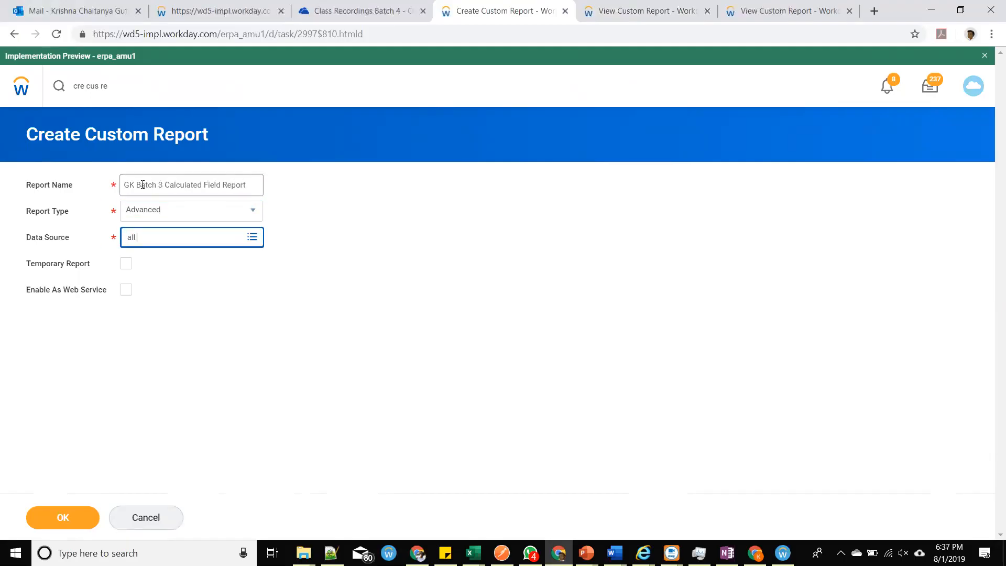
pyautogui.write(' actu')
pyautogui.press('BackSpace')
pyautogui.write('and re')
pyautogui.press('BackSpace')
pyautogui.press('BackSpace')
pyautogui.write('term')
pyautogui.press('Return')
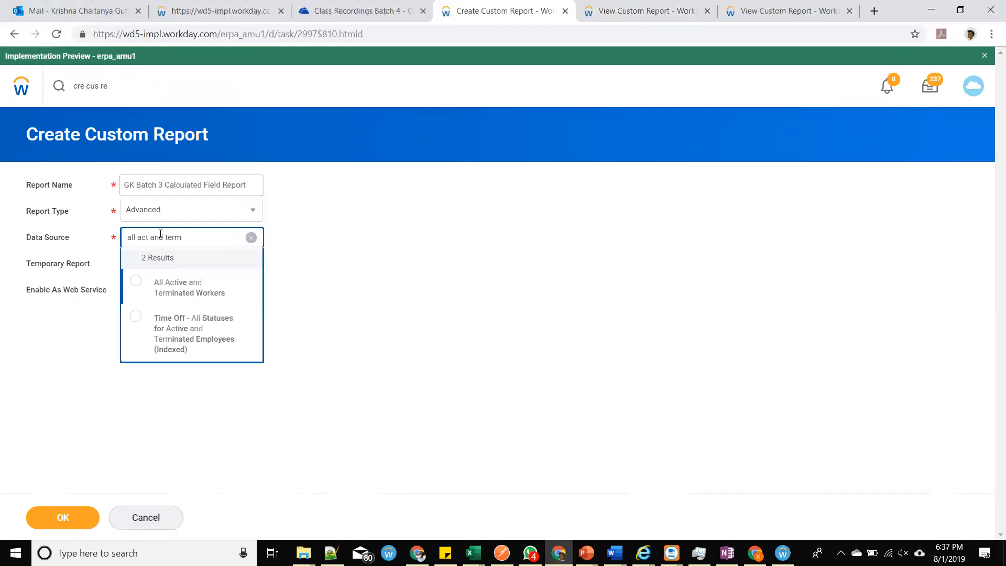
pyautogui.click(183, 284)
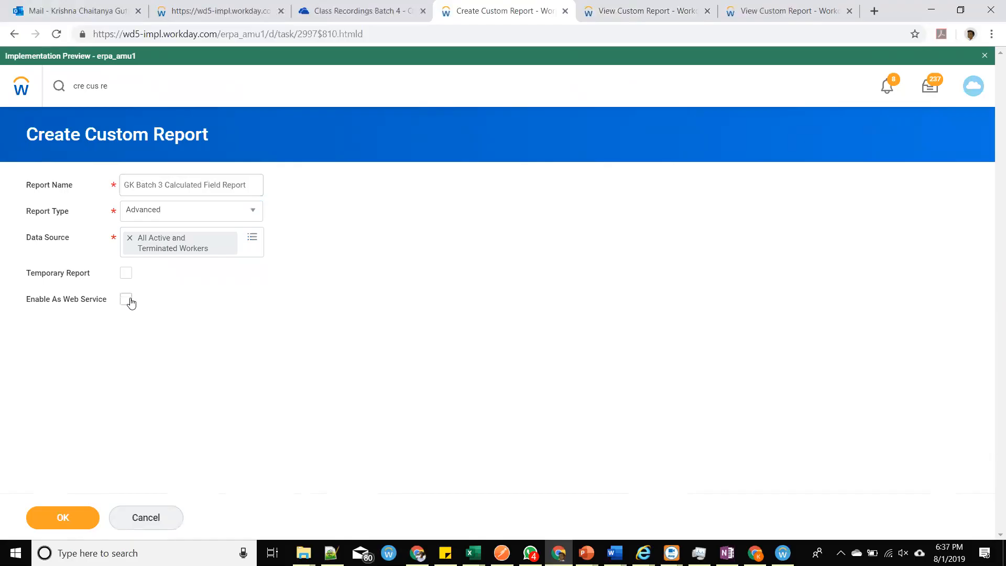
pyautogui.click(80, 520)
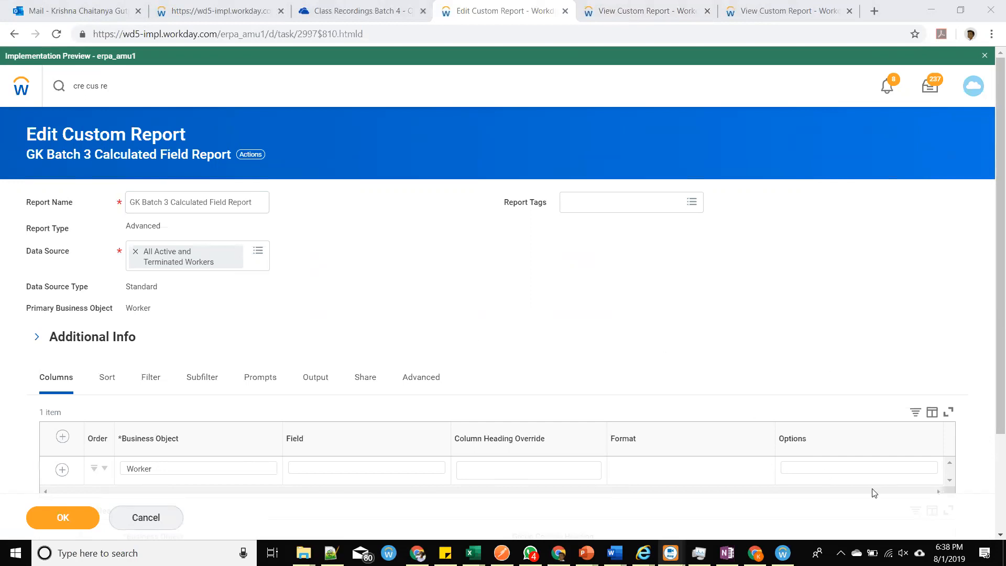
# Assign the Employee ID field to the report's first Worker column.
pyautogui.scroll(-3, 337, 363)
pyautogui.click(332, 344)
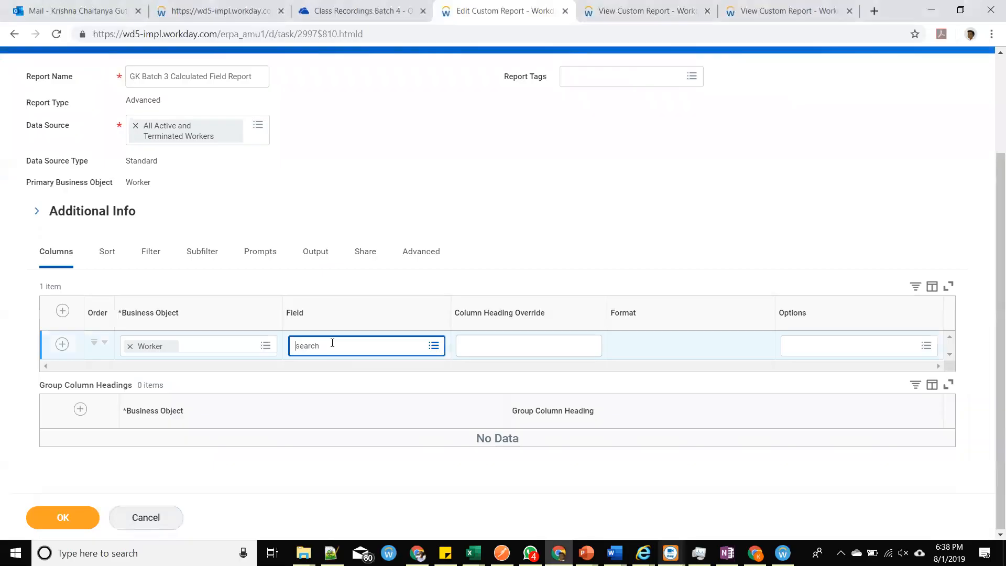
pyautogui.write('employee id')
pyautogui.press('Return')
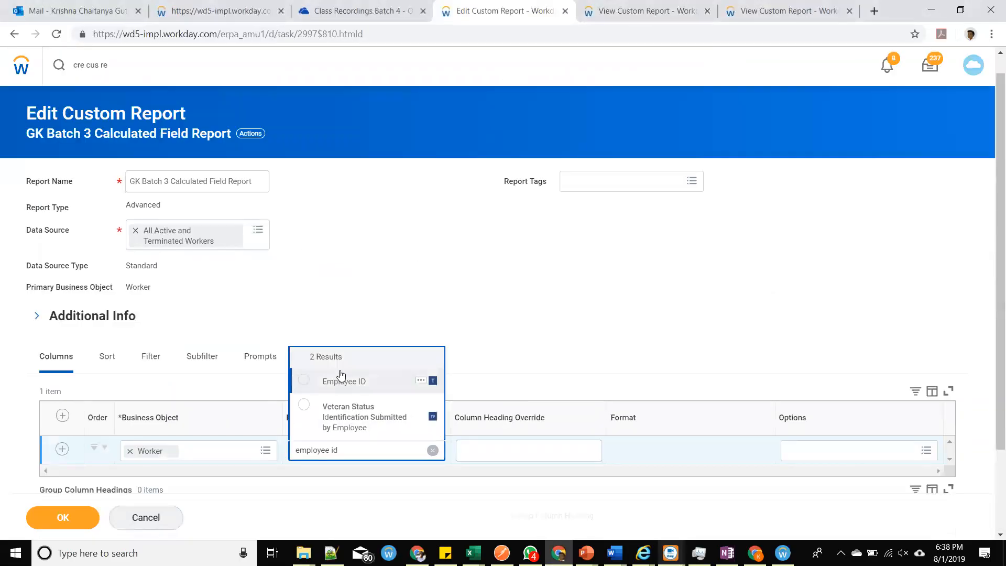
pyautogui.click(336, 384)
pyautogui.click(63, 449)
pyautogui.scroll(-1, 247, 426)
pyautogui.click(337, 344)
pyautogui.write('Leg')
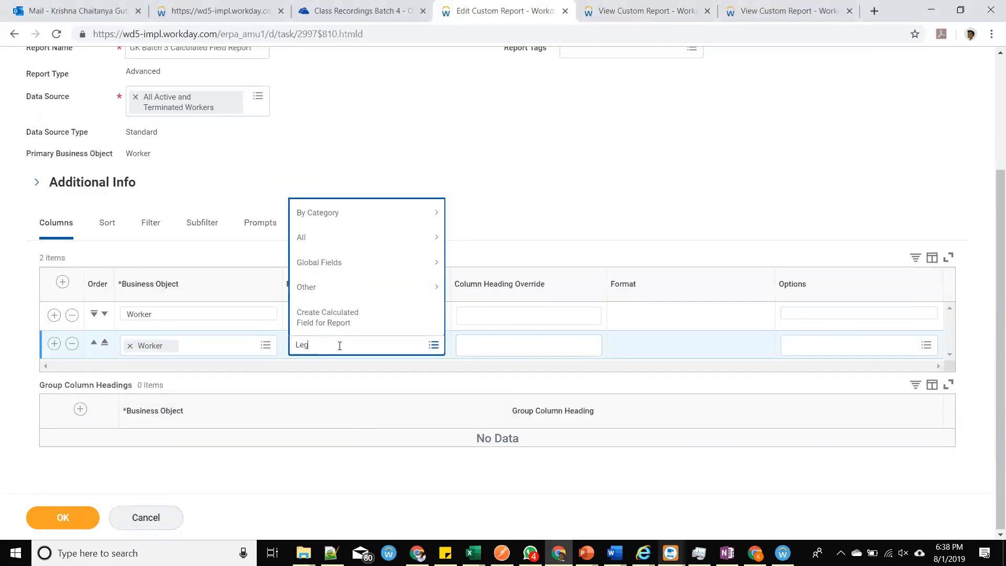
pyautogui.write('al fist')
pyautogui.press('BackSpace')
pyautogui.press('BackSpace')
pyautogui.press('BackSpace')
pyautogui.write('urs')
pyautogui.press('BackSpace')
pyautogui.write('ir name')
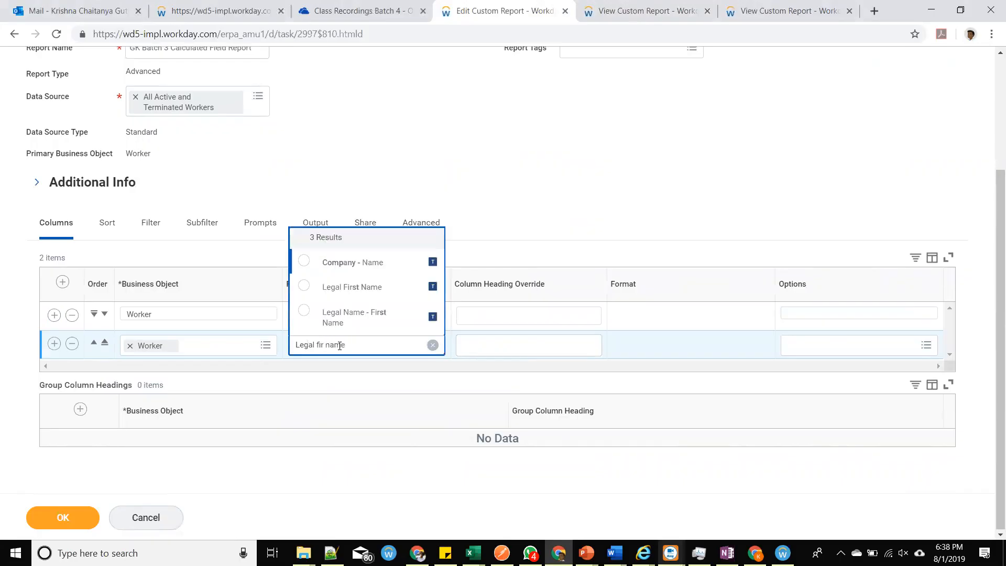
pyautogui.click(418, 317)
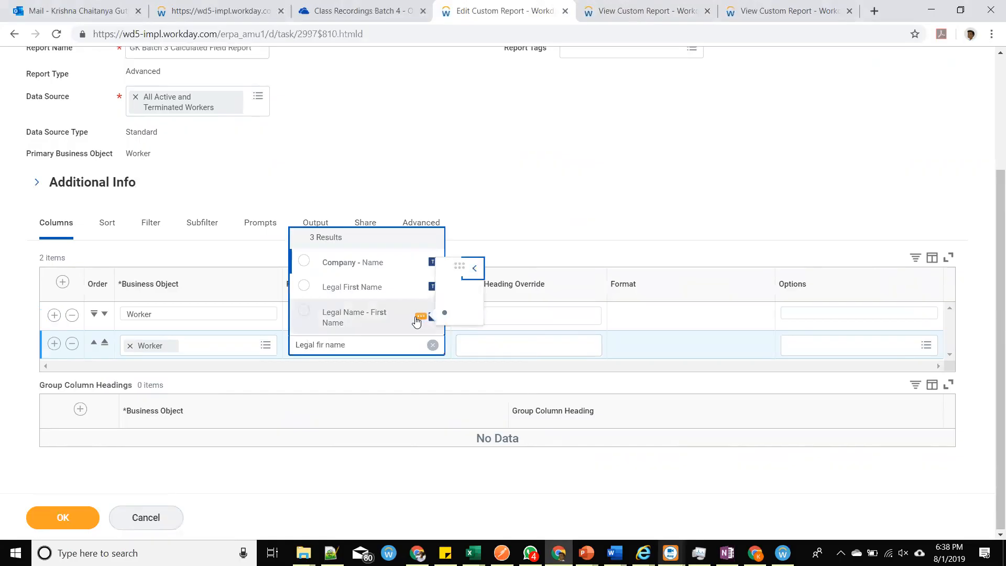
pyautogui.click(348, 320)
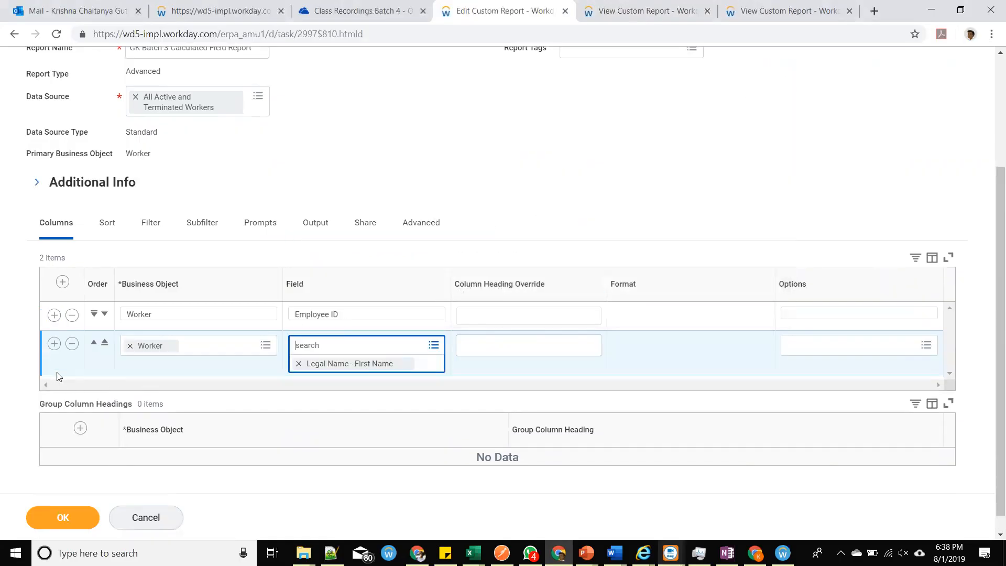
pyautogui.click(71, 344)
# Add a second Worker column with the Legal Name - First Name field.
pyautogui.click(61, 342)
pyautogui.click(354, 373)
pyautogui.write('legal first name')
pyautogui.press('Return')
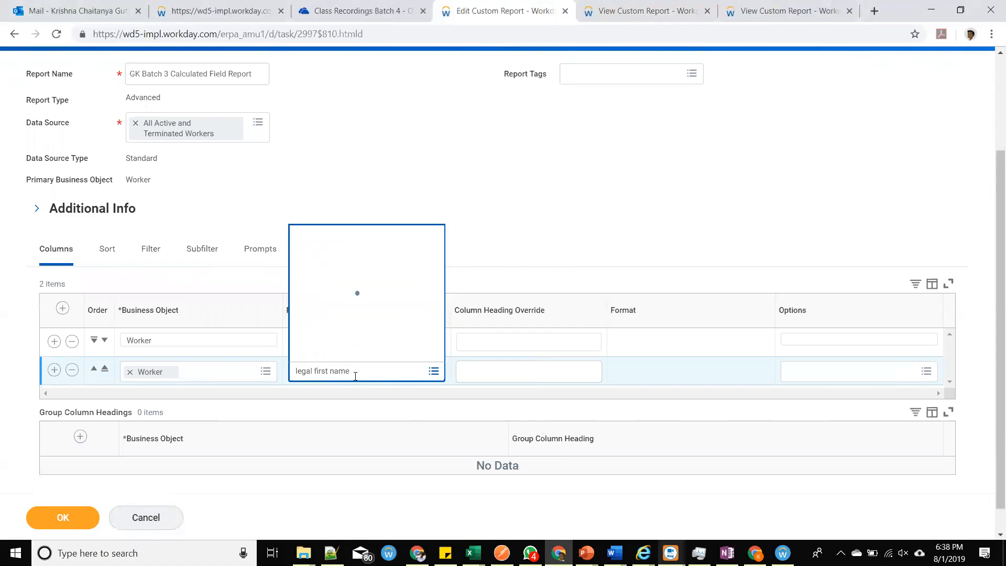
pyautogui.click(349, 344)
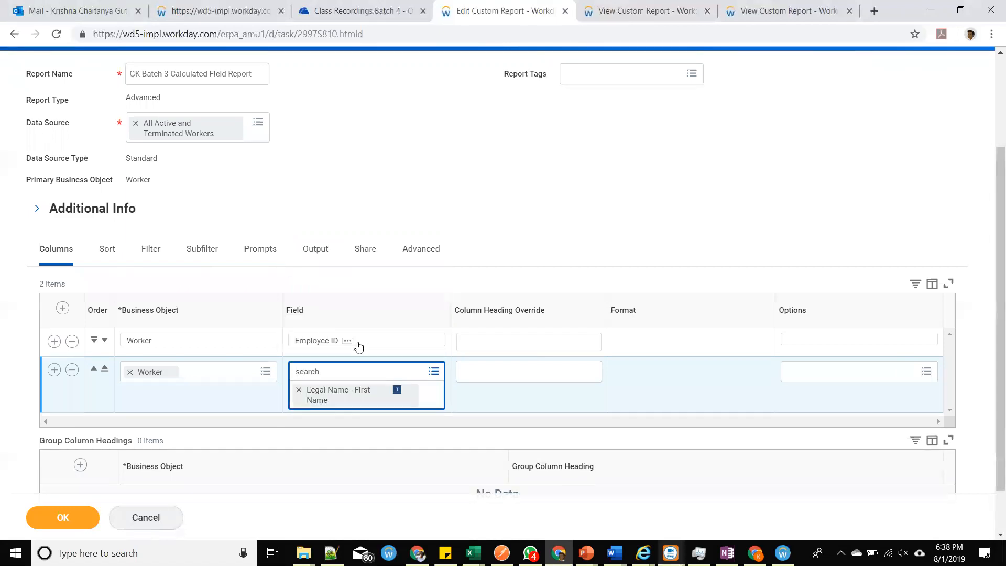
# Add a third Worker column with the Legal Name - Last Name field.
pyautogui.click(54, 370)
pyautogui.click(332, 401)
pyautogui.write('legal last name')
pyautogui.press('Return')
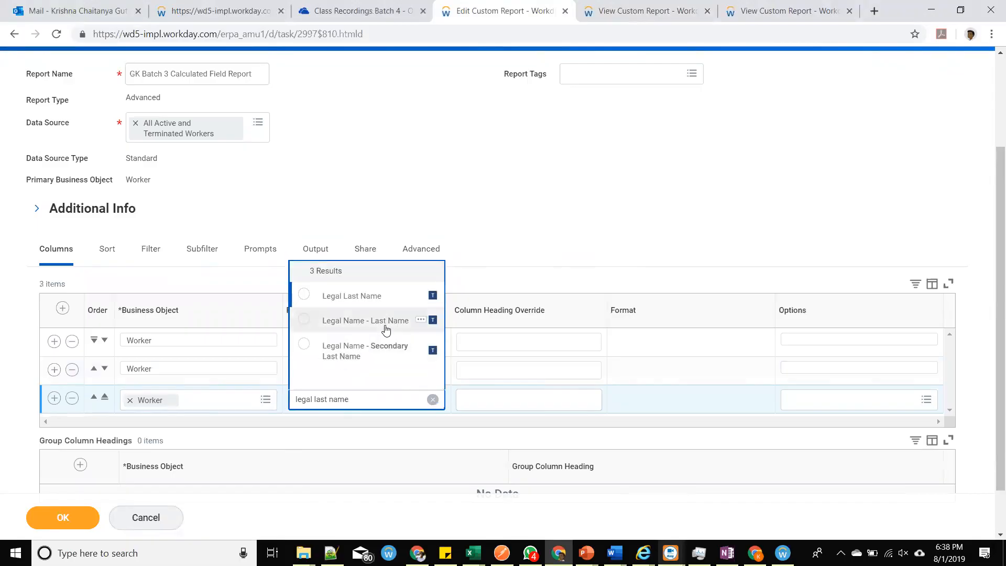
pyautogui.click(387, 328)
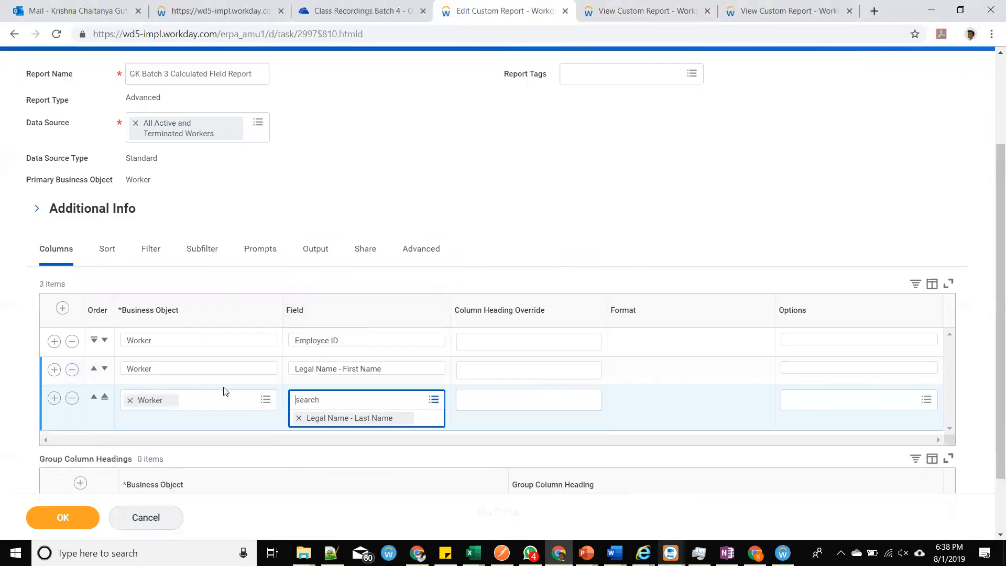
pyautogui.click(404, 419)
# Add a fourth Worker column with the Active Status field.
pyautogui.click(54, 398)
pyautogui.click(346, 428)
pyautogui.write('active status')
pyautogui.press('Return')
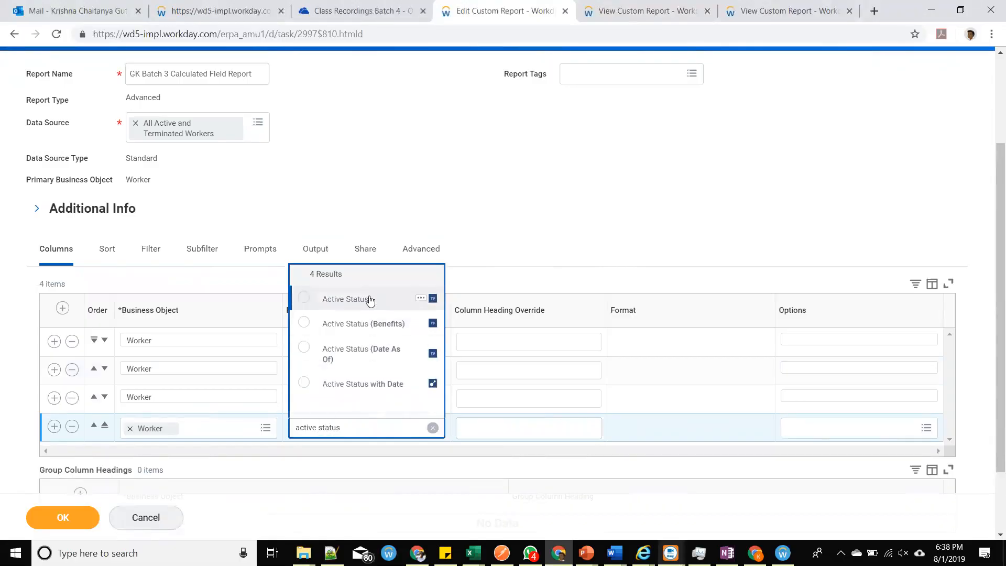
pyautogui.click(369, 300)
# Add a fifth Worker column and assign it the Manager - Level 01 field from a search for "manager".
pyautogui.click(54, 426)
pyautogui.scroll(-2, 367, 339)
pyautogui.click(366, 339)
pyautogui.write('managetr')
pyautogui.press('Return')
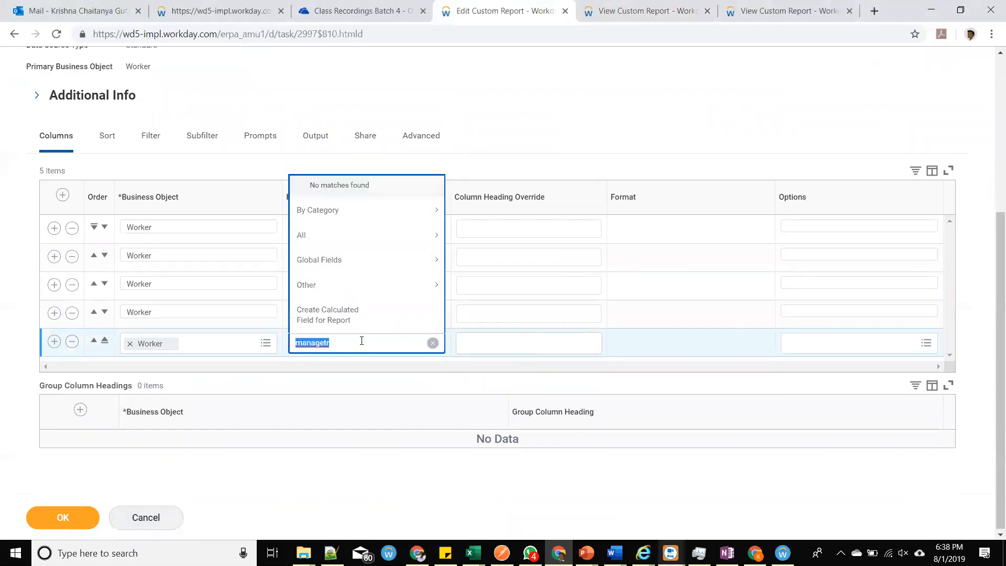
pyautogui.press('F11')
pyautogui.click(366, 367)
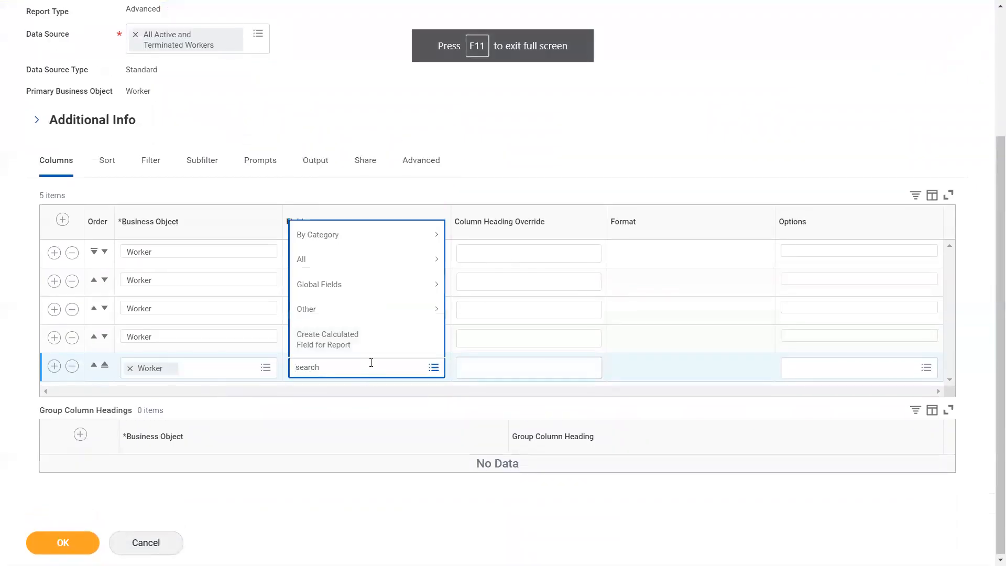
pyautogui.write('manager')
pyautogui.press('Return')
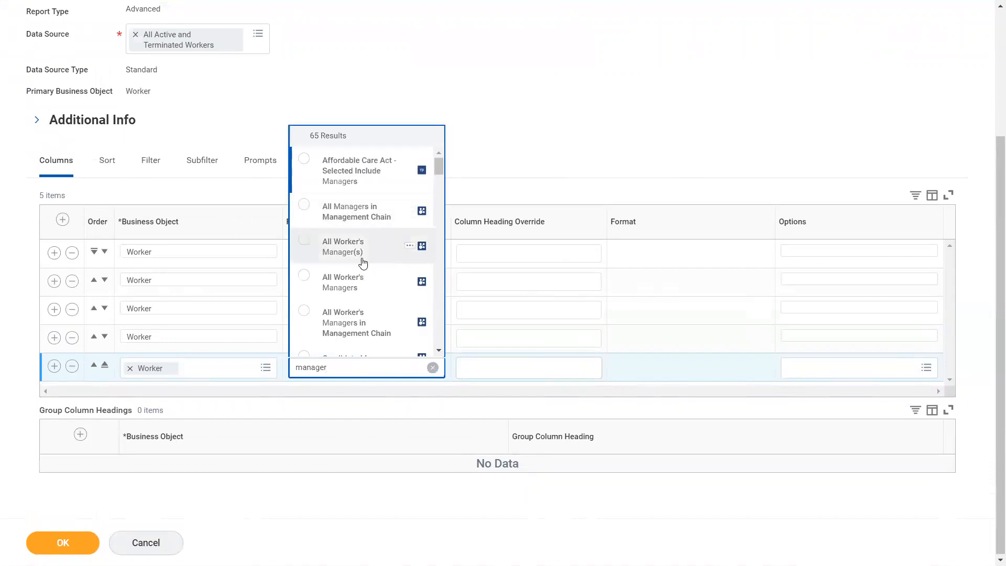
pyautogui.scroll(-5, 369, 288)
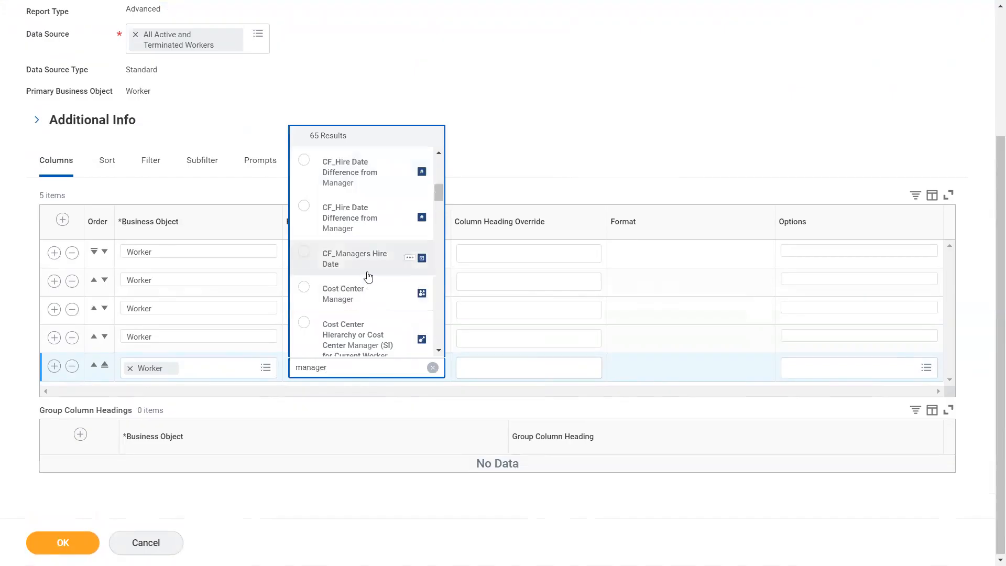
pyautogui.scroll(-3, 375, 285)
pyautogui.scroll(-4, 378, 287)
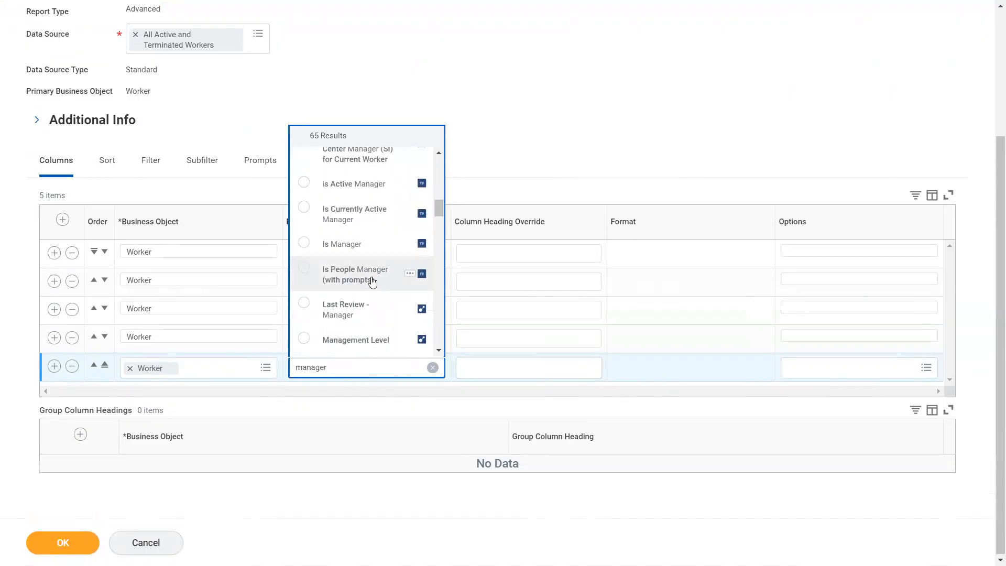
pyautogui.scroll(-5, 371, 285)
pyautogui.scroll(4, 371, 285)
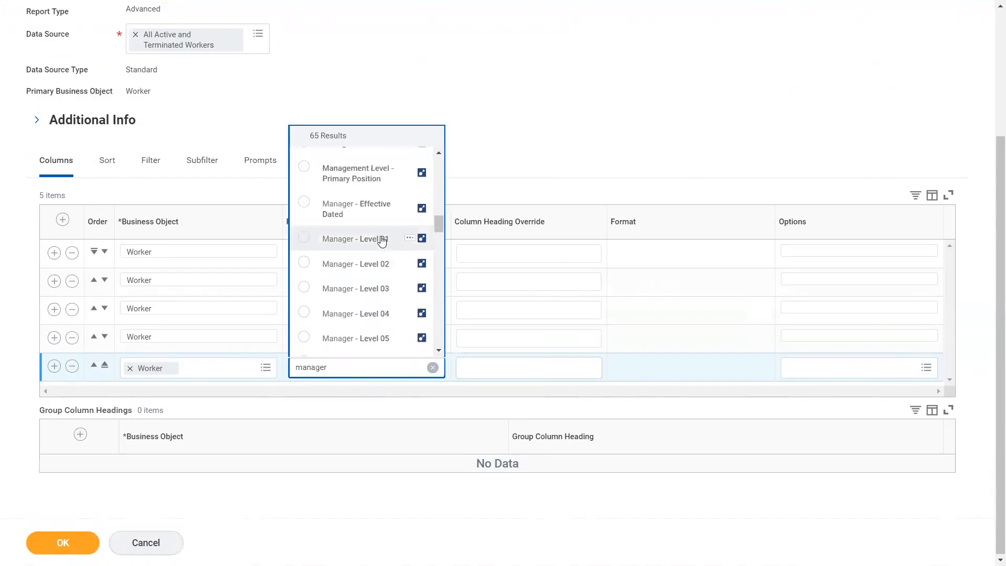
pyautogui.click(382, 240)
pyautogui.press('F11')
# Add a sixth Worker column with the position ID field and save the report definition.
pyautogui.click(54, 413)
pyautogui.click(368, 442)
pyautogui.write('position id')
pyautogui.press('Return')
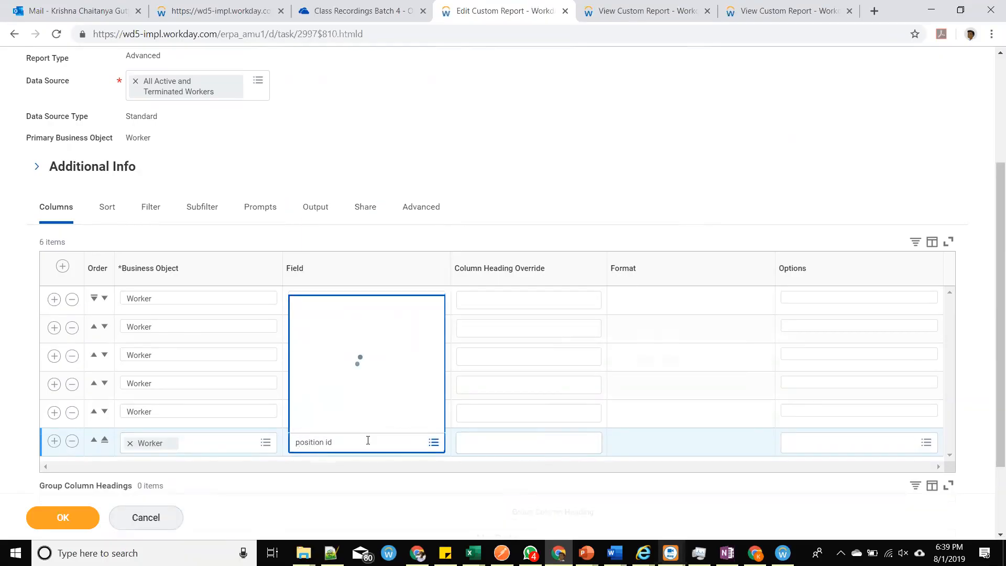
pyautogui.click(67, 525)
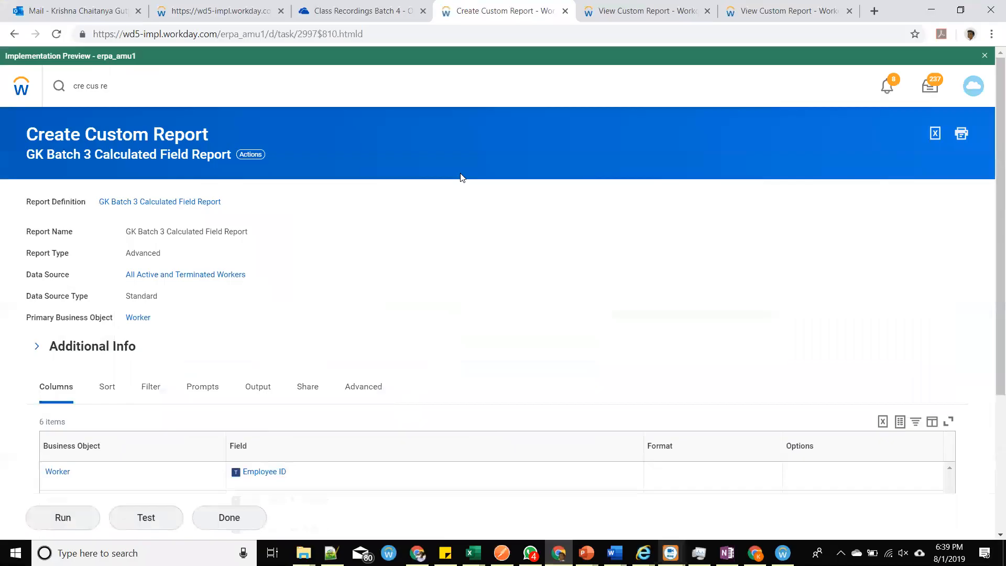
# Switch to the CR Gk First Advanced Report browser tab and open the Create Calculated Field task by searching for "cre cal fie".
pyautogui.click(608, 16)
pyautogui.scroll(3, 448, 136)
pyautogui.scroll(7, 337, 103)
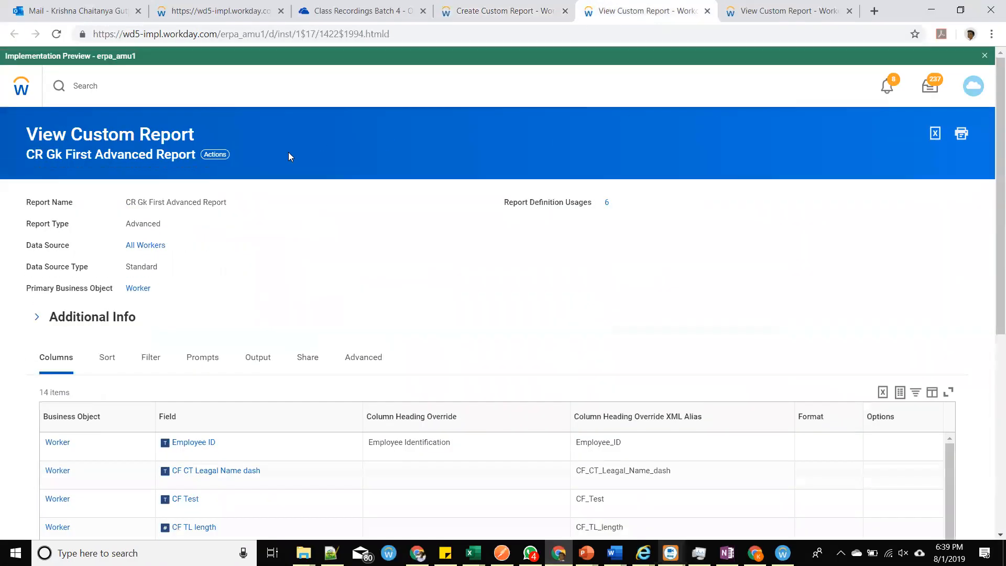
pyautogui.click(79, 79)
pyautogui.write('cre cal fie')
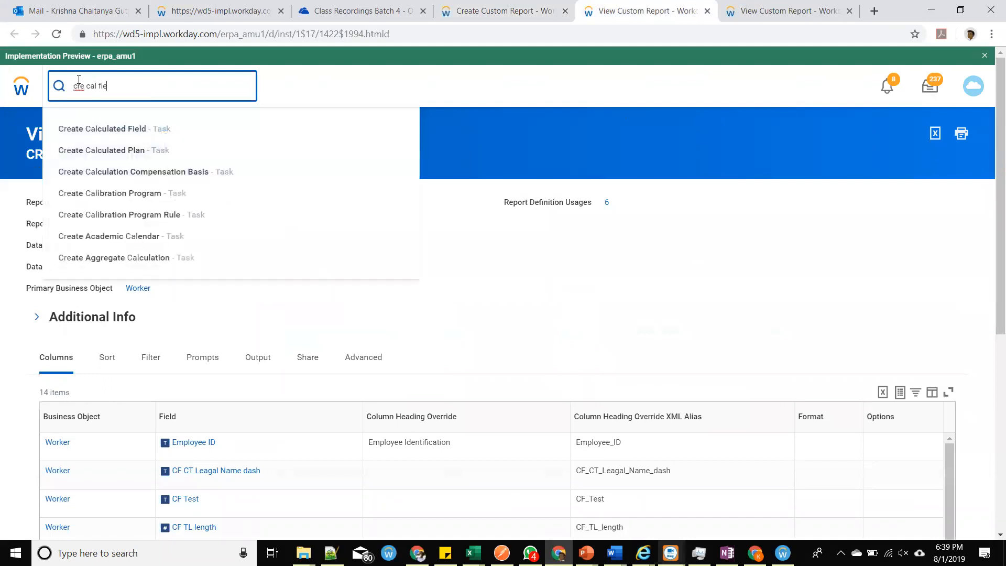
pyautogui.press('Down')
pyautogui.press('Return')
# Check the columns of the new custom report and set the calculated field's business object to Worker.
pyautogui.click(126, 185)
pyautogui.click(160, 217)
pyautogui.click(357, 220)
pyautogui.moveTo(25, 134); pyautogui.dragTo(208, 132)
pyautogui.click(189, 222)
pyautogui.click(173, 216)
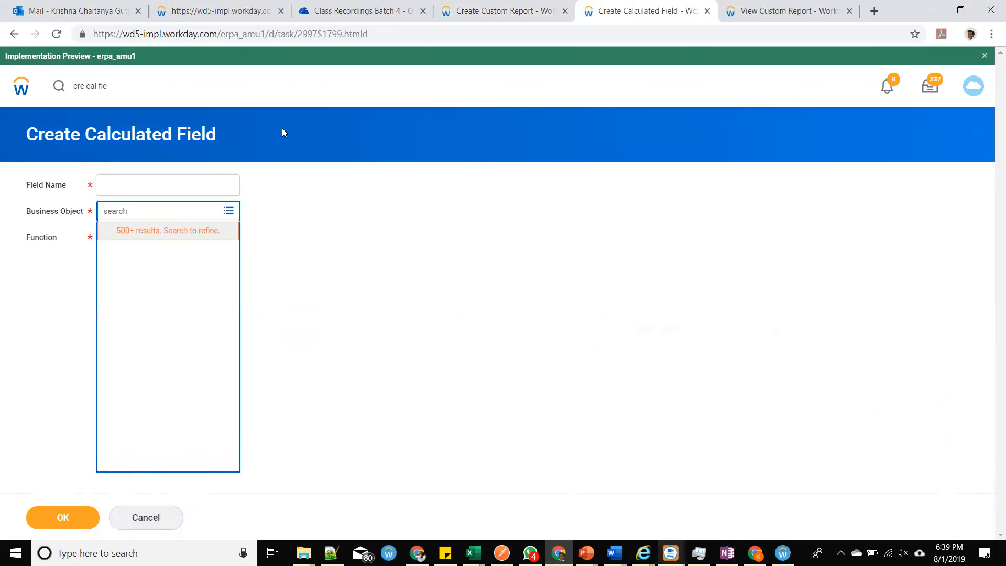
pyautogui.click(471, 16)
pyautogui.scroll(-1, 303, 262)
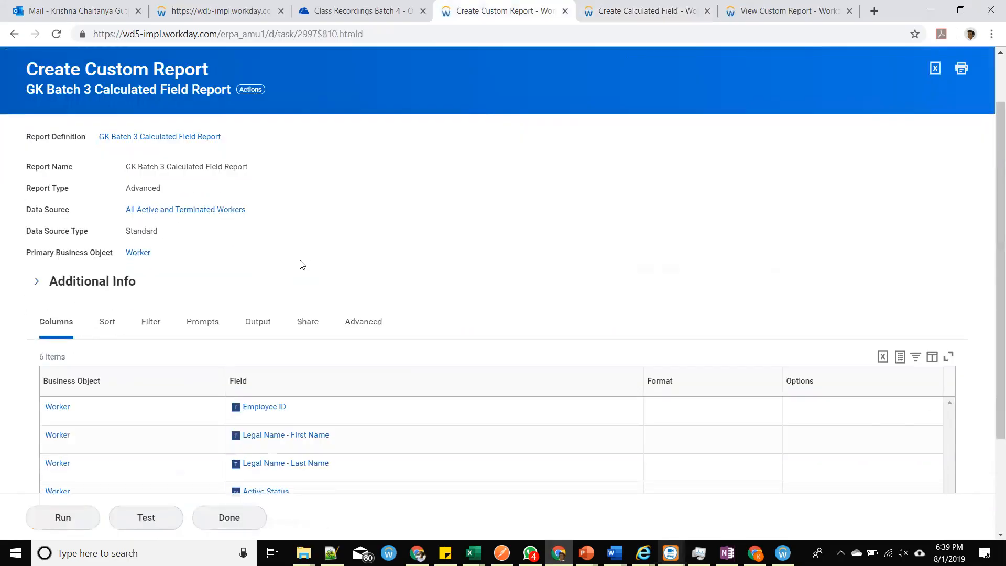
pyautogui.scroll(-2, 303, 265)
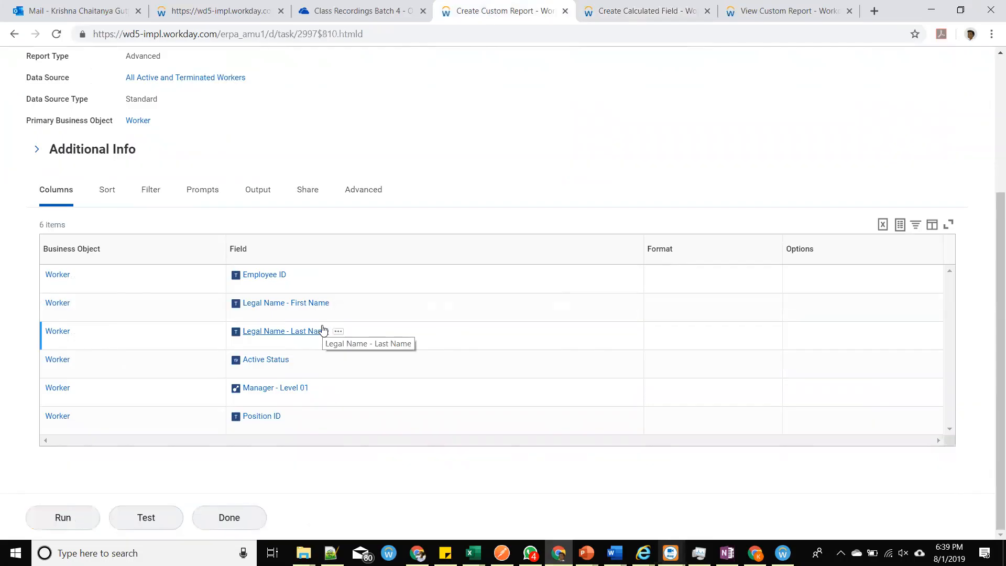
pyautogui.click(605, 16)
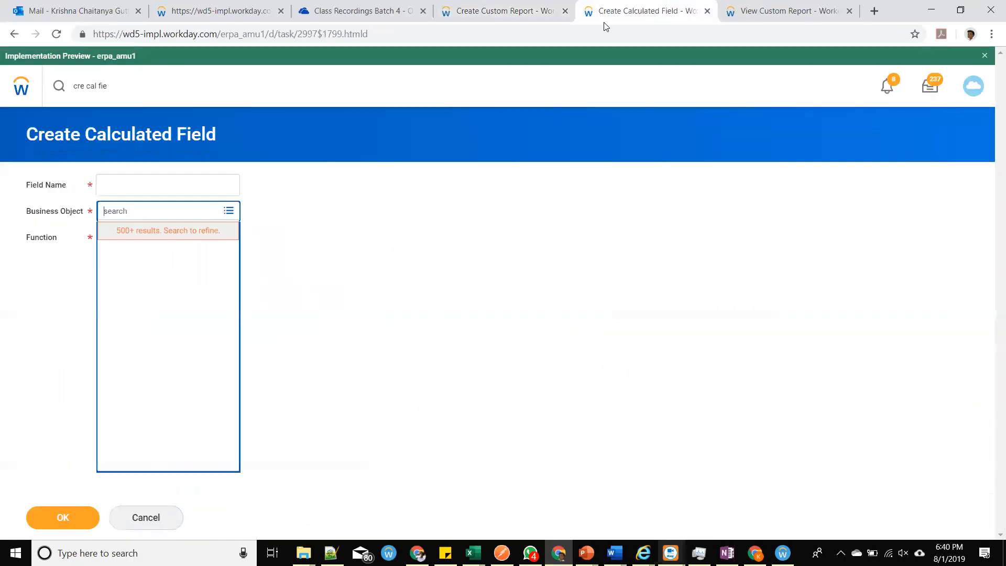
pyautogui.write('worker')
pyautogui.press('Return')
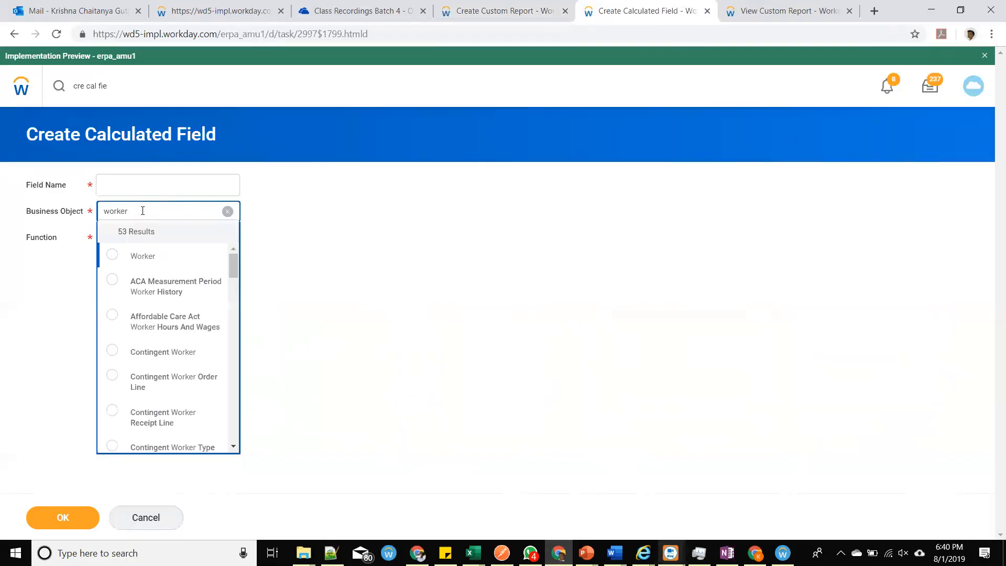
pyautogui.click(137, 256)
# Begin the calculated field's name with CF and choose Concatenate Text as its function.
pyautogui.click(165, 185)
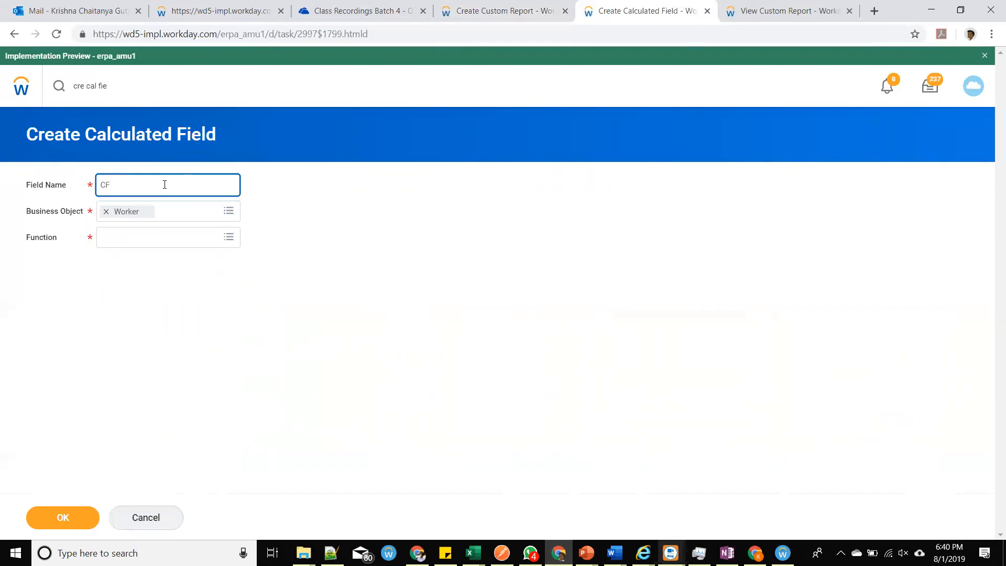
pyautogui.click(127, 237)
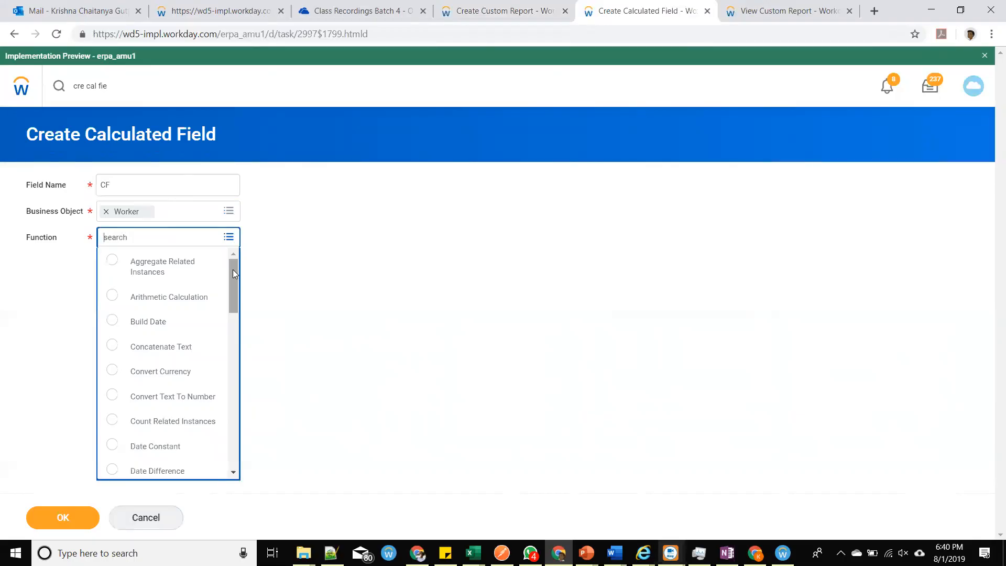
pyautogui.moveTo(236, 268)
pyautogui.mouseDown()
pyautogui.moveTo(234, 421)
pyautogui.moveTo(237, 260)
pyautogui.mouseUp()
pyautogui.moveTo(234, 286); pyautogui.dragTo(235, 298)
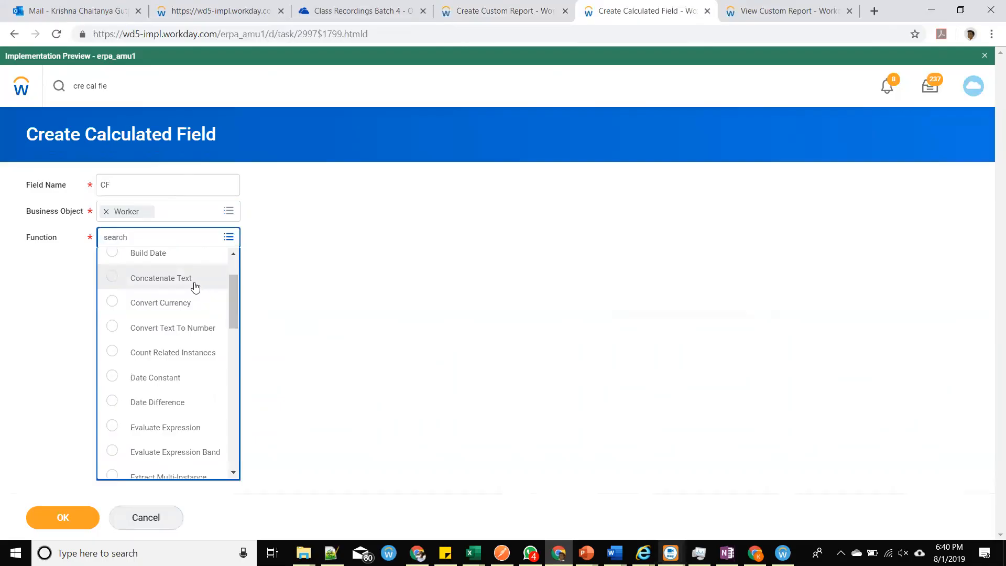
pyautogui.moveTo(233, 288); pyautogui.dragTo(234, 258)
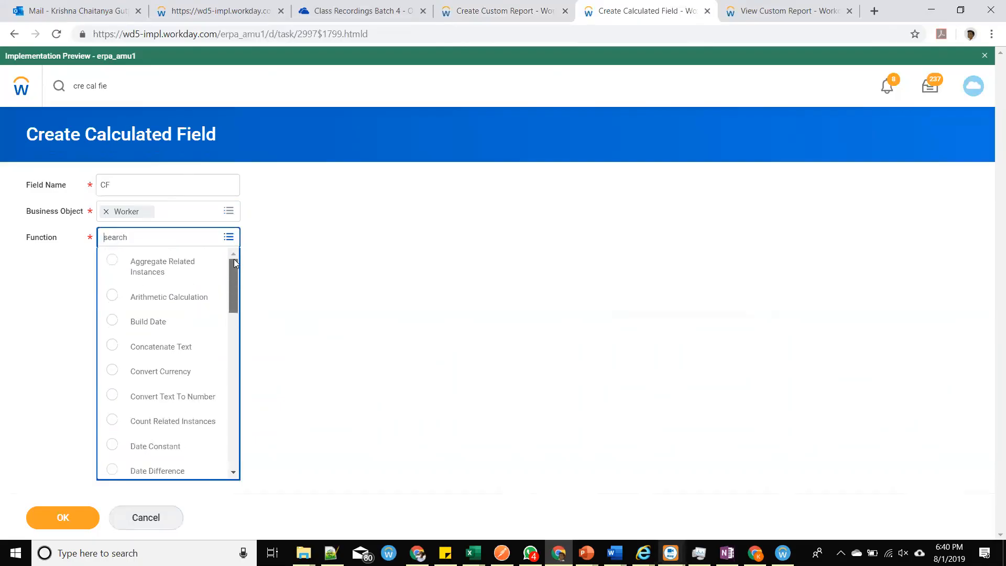
pyautogui.click(185, 354)
# Complete the field name as CF CT Worker Legal Name Full and continue to the Concatenate Text definition.
pyautogui.click(160, 178)
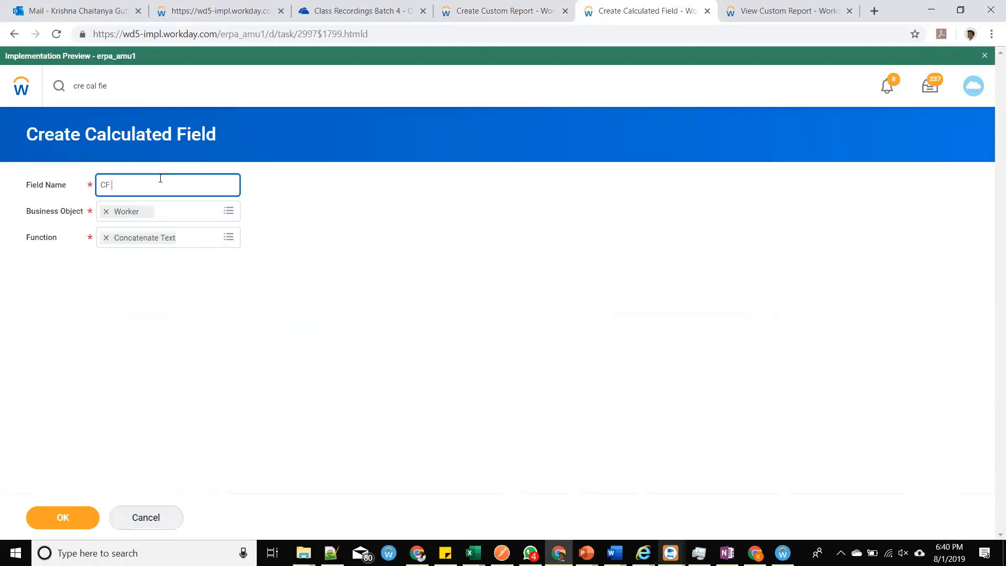
pyautogui.write('CT')
pyautogui.write(' Wrke')
pyautogui.write('oerk')
pyautogui.press('BackSpace')
pyautogui.press('BackSpace')
pyautogui.write('rker ')
pyautogui.write('Fi')
pyautogui.press('BackSpace')
pyautogui.write('Legal Name Ful')
pyautogui.hotkey('ctrl', 'a')
pyautogui.click(191, 355)
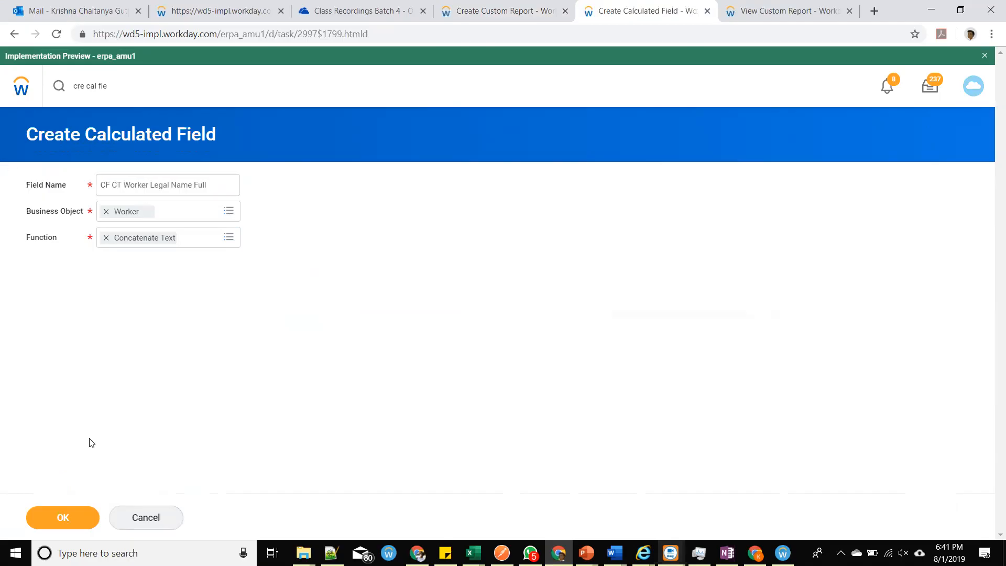
pyautogui.click(58, 519)
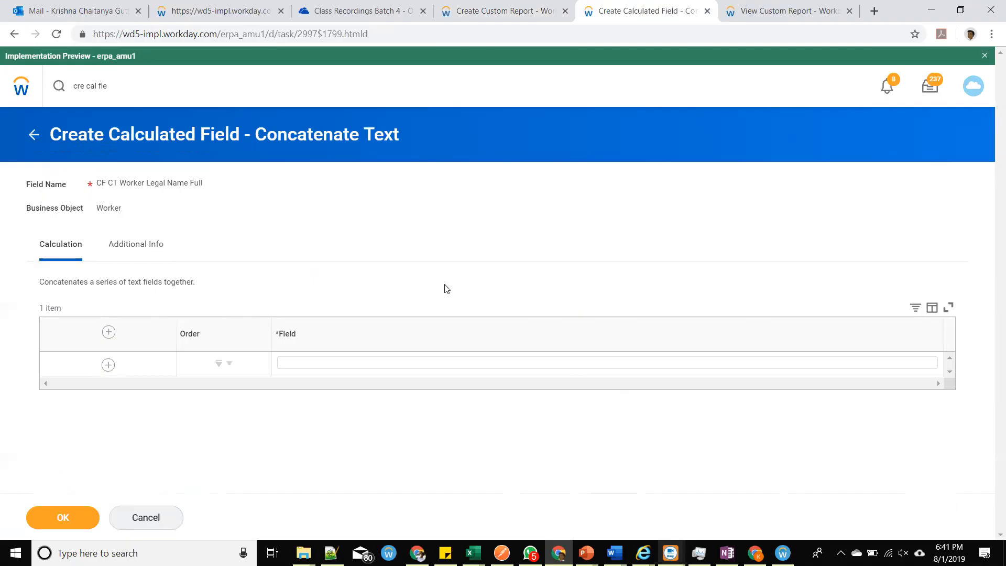
# Add a second row to the concatenation and set the first row's field to Legal Name - First Name.
pyautogui.click(108, 365)
pyautogui.click(311, 367)
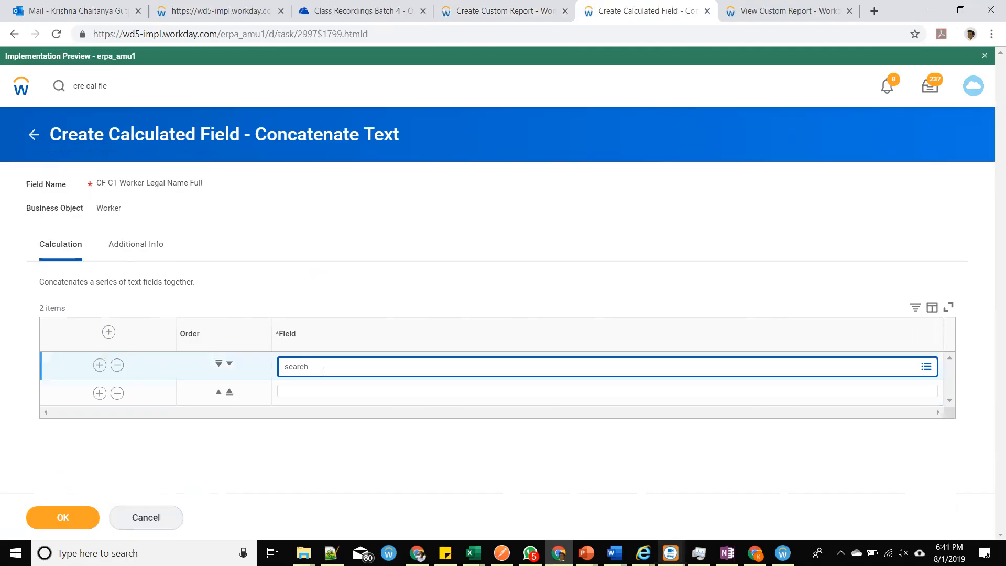
pyautogui.write('legal first name')
pyautogui.press('Return')
pyautogui.click(336, 317)
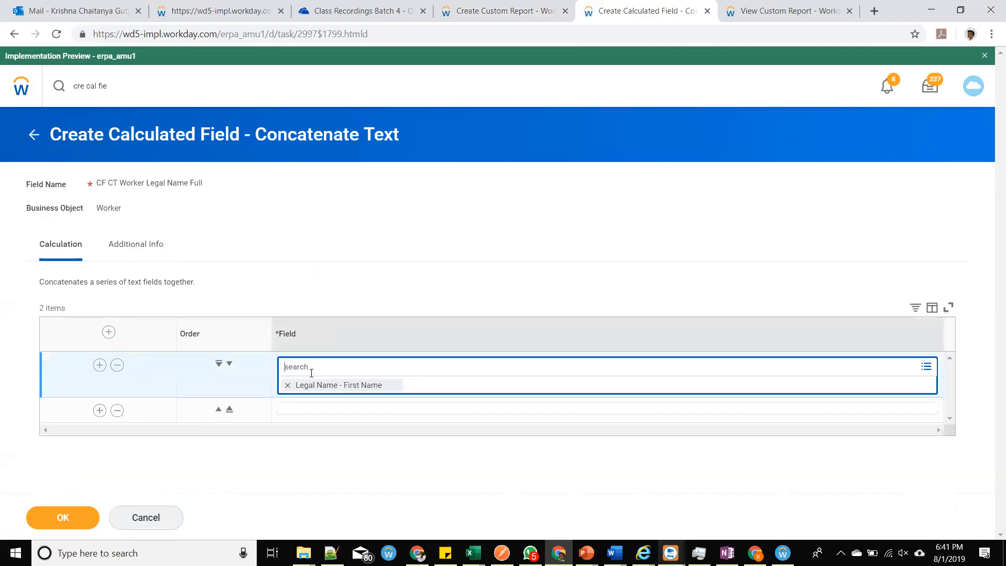
# Set the concatenation's second row to the Legal Name - Last Name field.
pyautogui.click(295, 411)
pyautogui.write('legal')
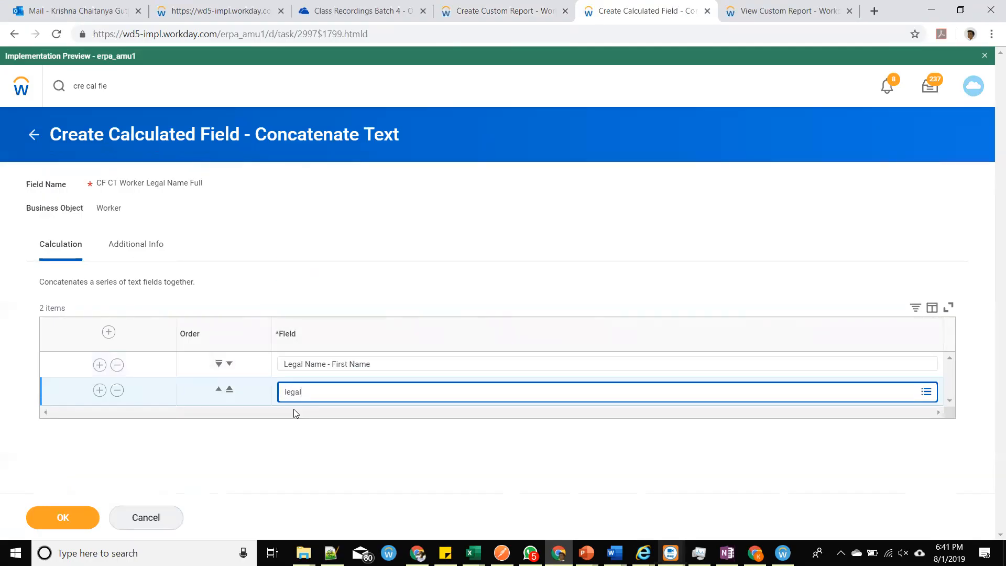
pyautogui.write(' last be')
pyautogui.write('nem')
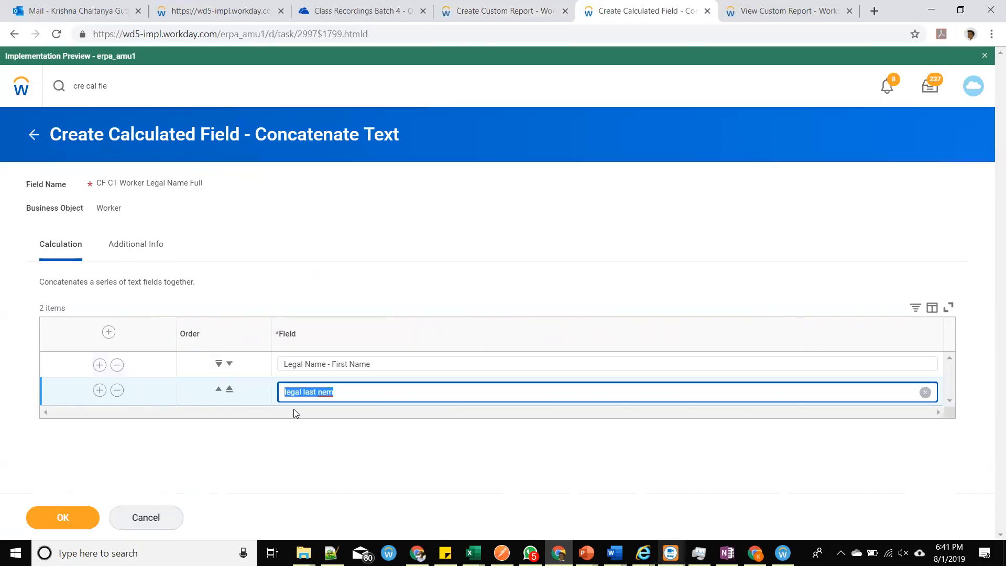
pyautogui.press('Return')
pyautogui.write('me')
pyautogui.press('Return')
pyautogui.click(371, 341)
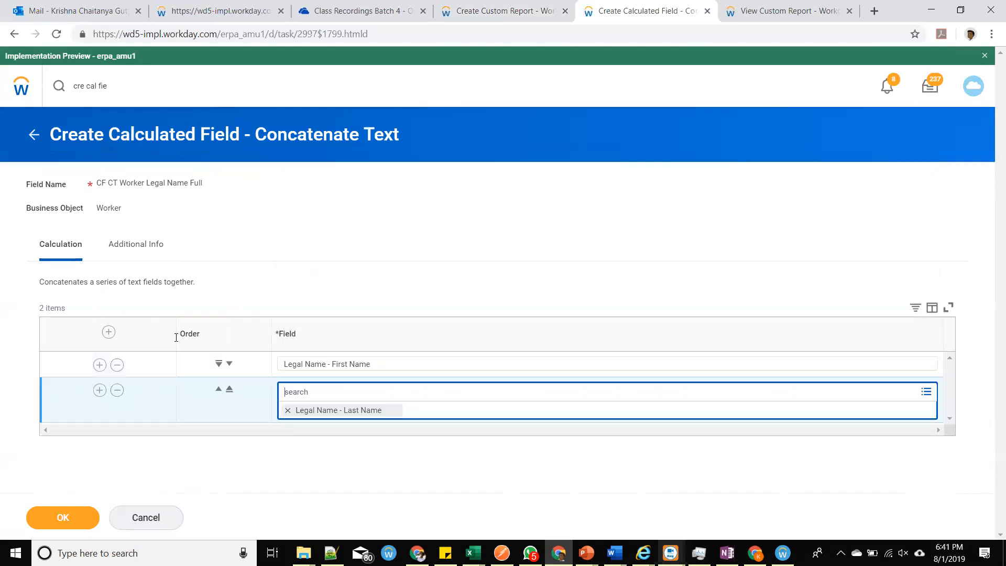
# Insert a row between the first and last names and set its field to Legal Name - Middle Name.
pyautogui.click(99, 364)
pyautogui.click(366, 391)
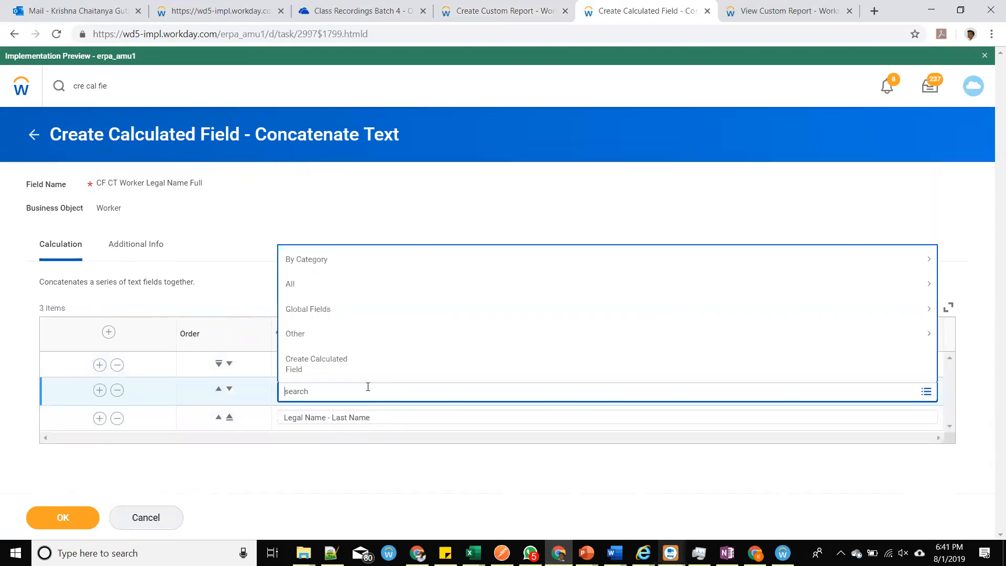
pyautogui.write('legal middle name')
pyautogui.press('Return')
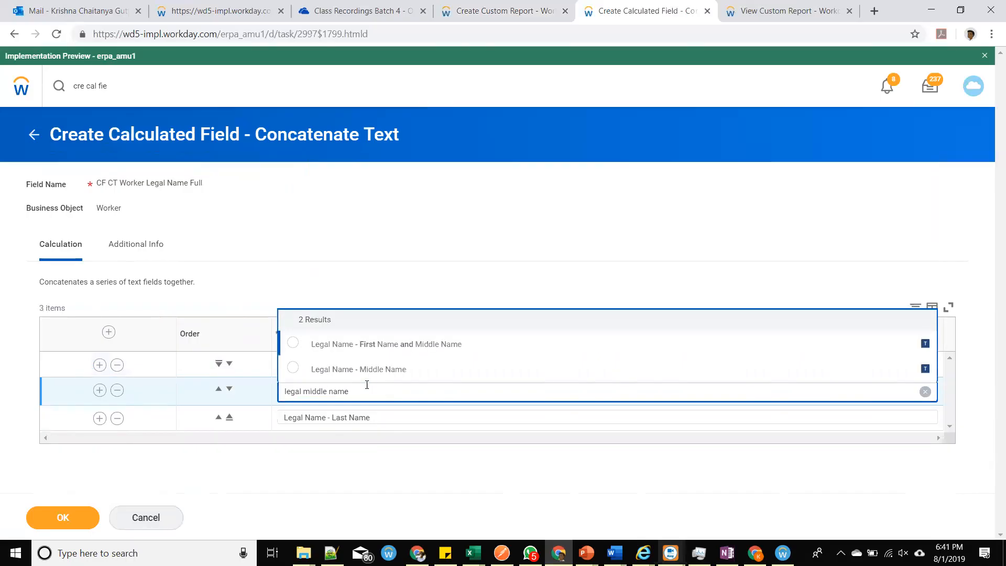
pyautogui.click(367, 370)
pyautogui.click(438, 245)
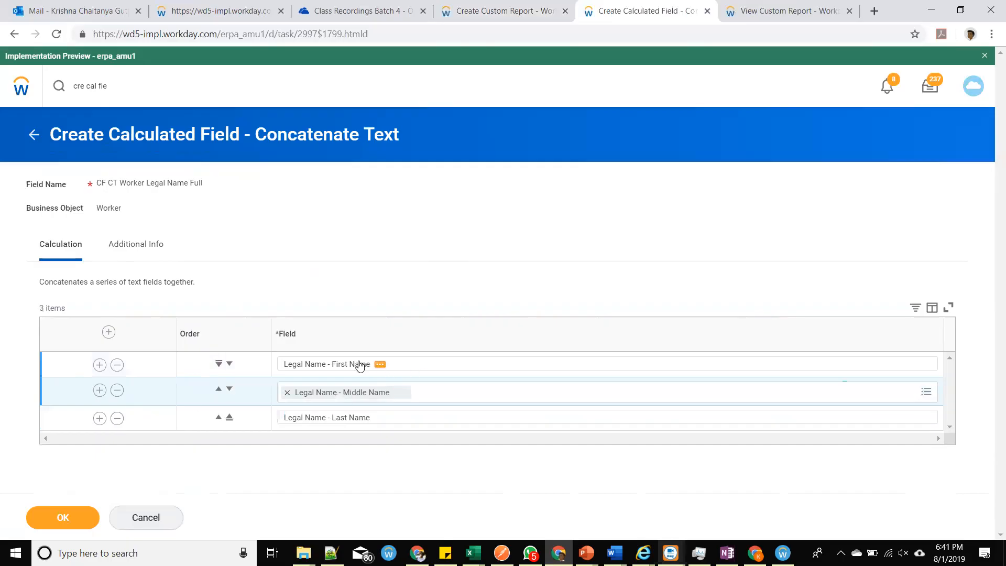
# Copy the calculated field's name and save the Concatenate Text definition.
pyautogui.moveTo(43, 285); pyautogui.dragTo(147, 292)
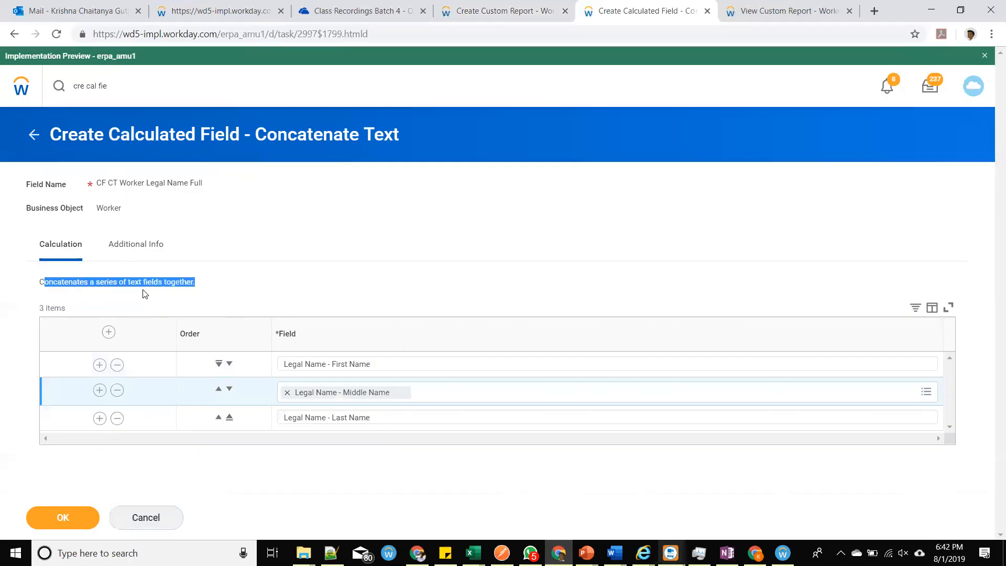
pyautogui.moveTo(204, 183); pyautogui.dragTo(96, 182)
pyautogui.hotkey('ctrl', 'c')
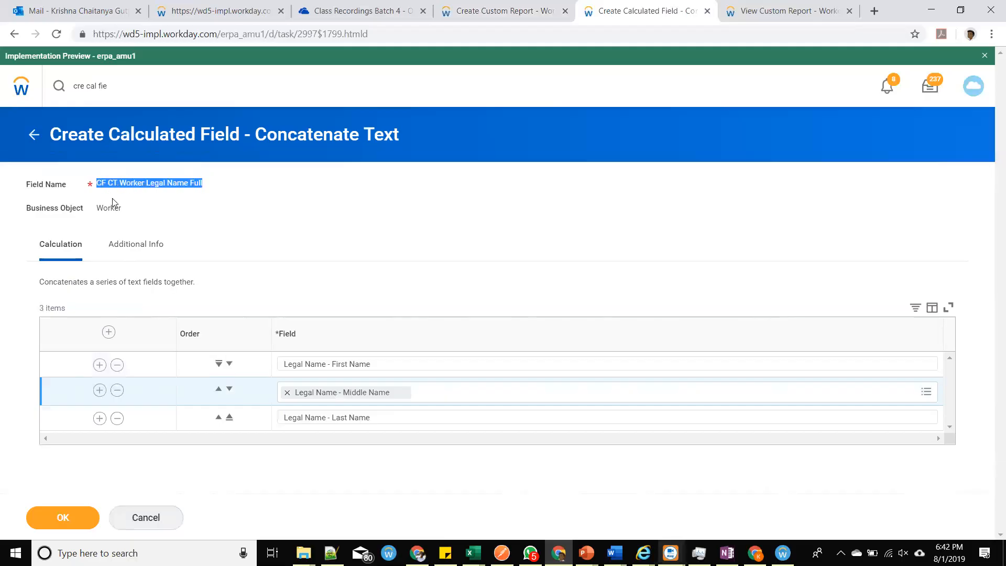
pyautogui.click(95, 516)
# Return to the GK Batch 3 Calculated Field Report and open it for editing.
pyautogui.click(444, 15)
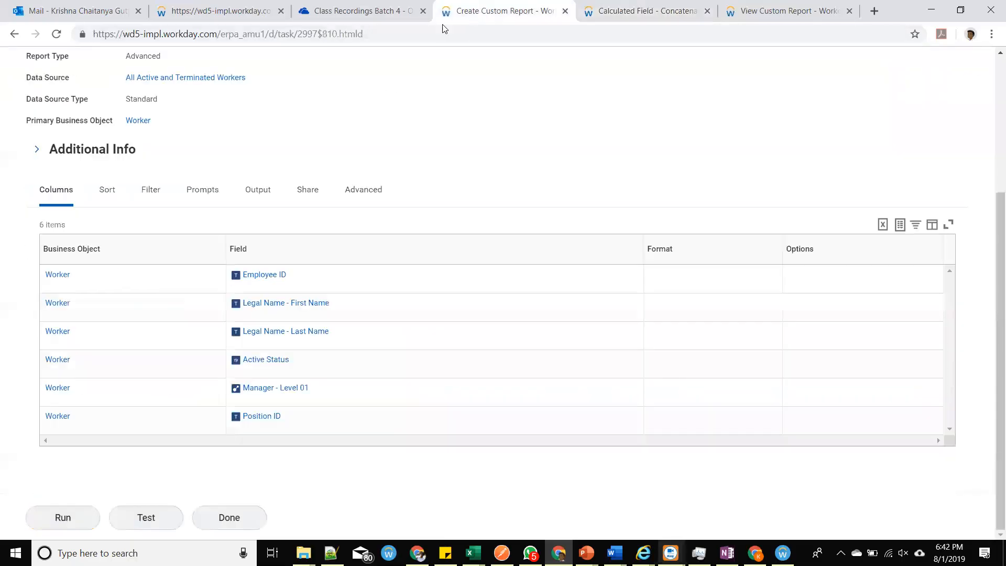
pyautogui.scroll(4, 157, 175)
pyautogui.click(254, 160)
pyautogui.click(381, 223)
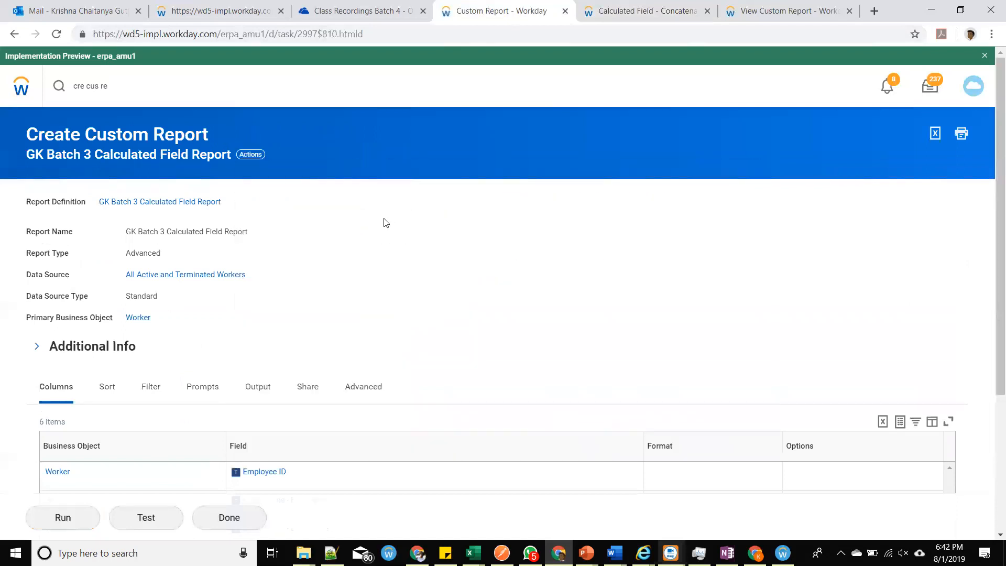
# Insert a Worker column below Legal Name - Last Name using the copied CF CT Worker Legal Name Full field.
pyautogui.scroll(-3, 295, 298)
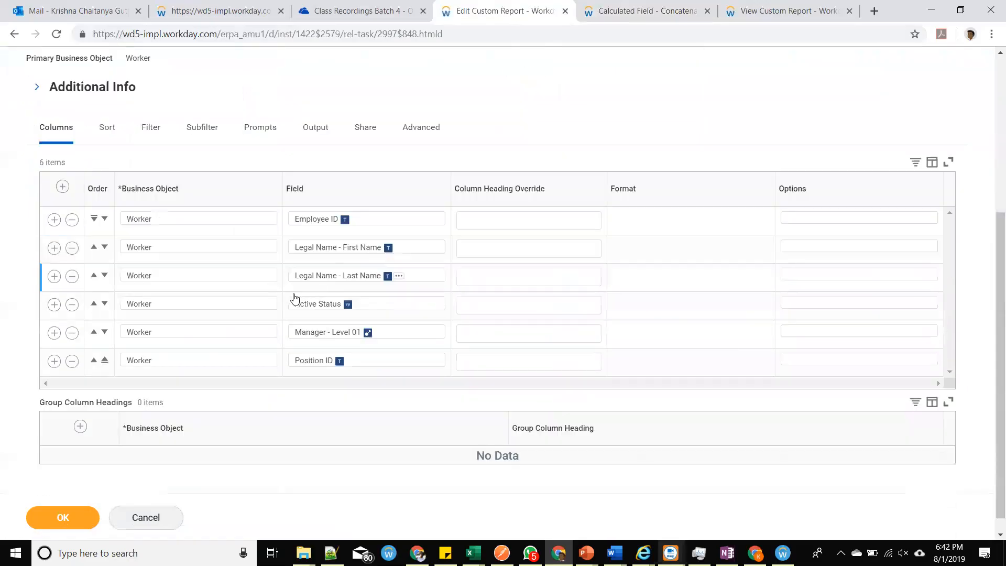
pyautogui.click(190, 273)
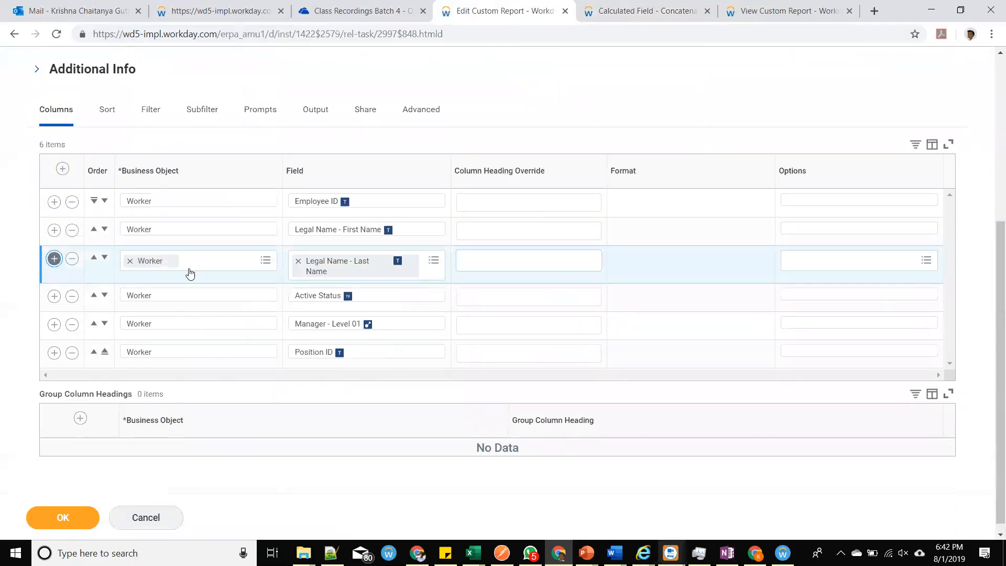
pyautogui.click(314, 294)
pyautogui.hotkey('ctrl', 'v')
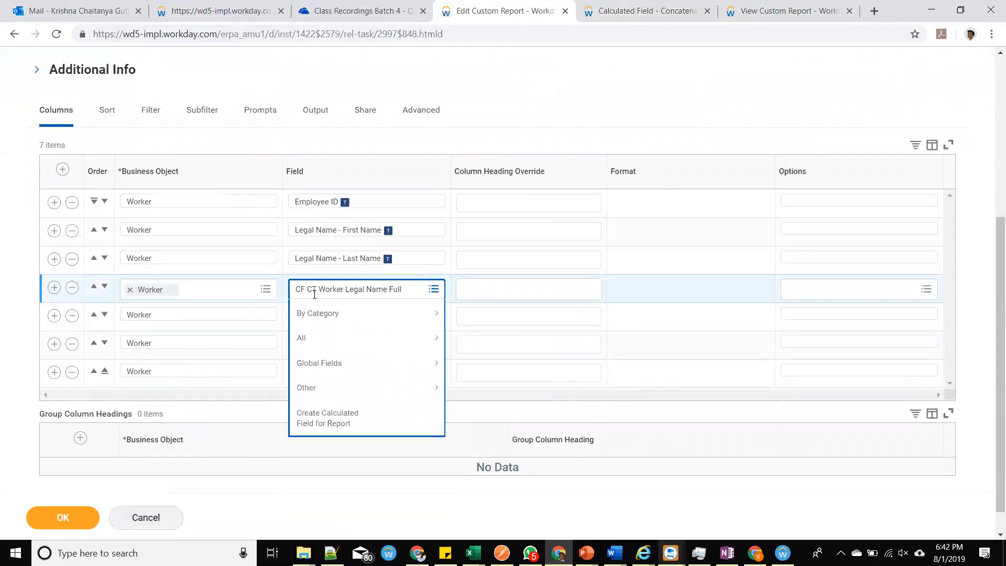
pyautogui.press('Return')
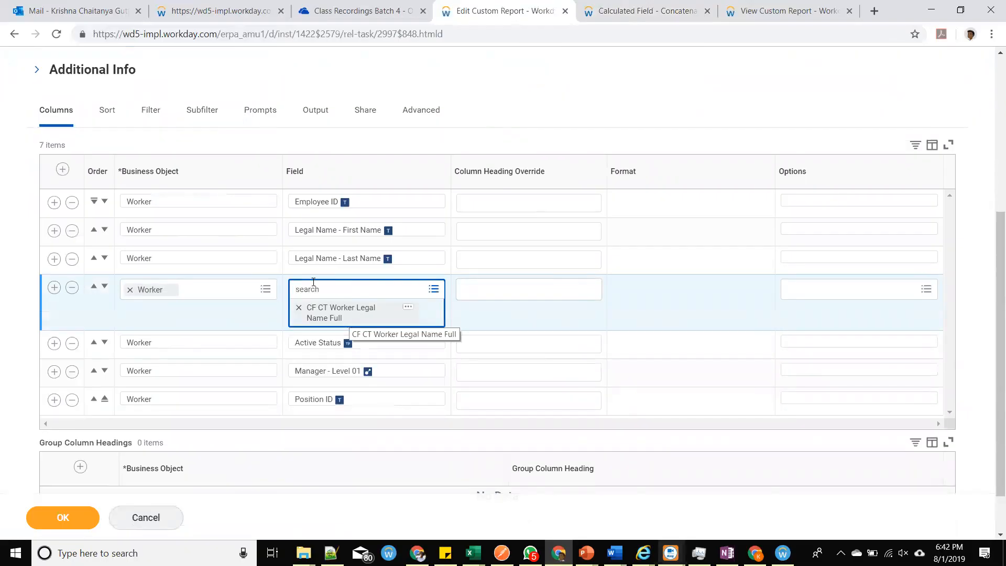
# Add an instance filter condition to the report on the Active Status field.
pyautogui.click(151, 109)
pyautogui.click(64, 279)
pyautogui.click(475, 317)
pyautogui.write('ac')
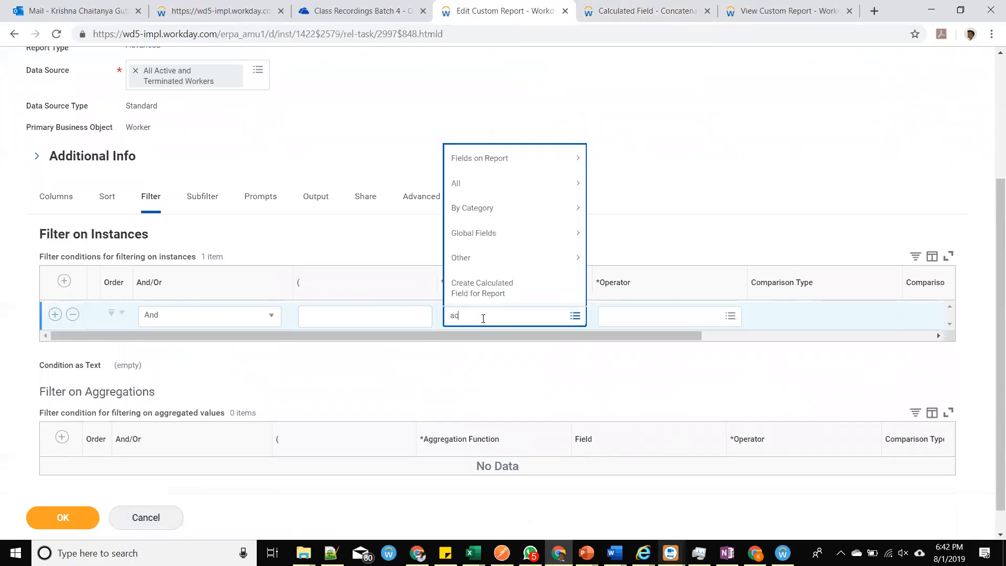
pyautogui.write('ti status')
pyautogui.press('Return')
pyautogui.click(511, 189)
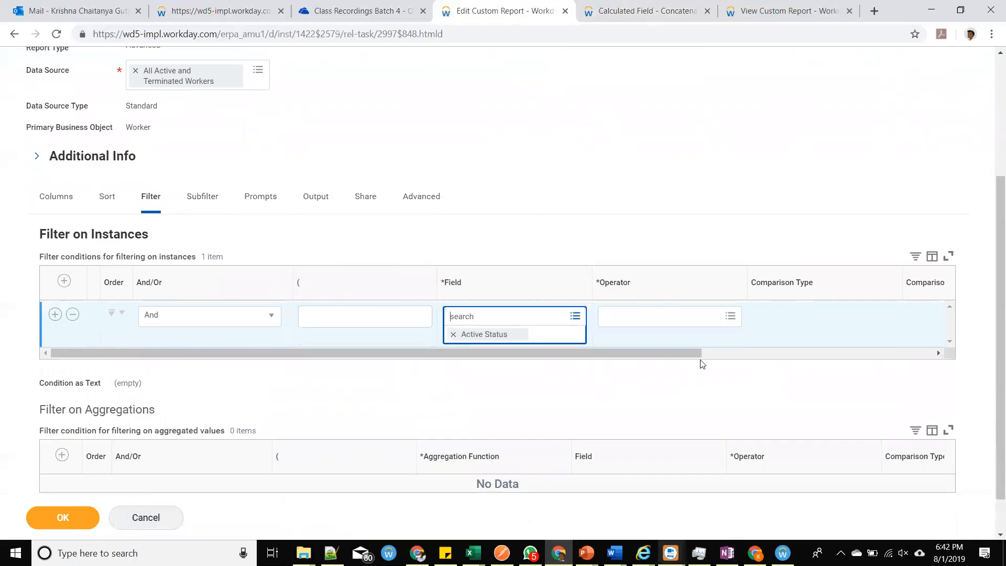
# Set the Active Status filter's operator to equal to, tick its comparison value, and return to the report's column definitions.
pyautogui.click(713, 317)
pyautogui.click(684, 295)
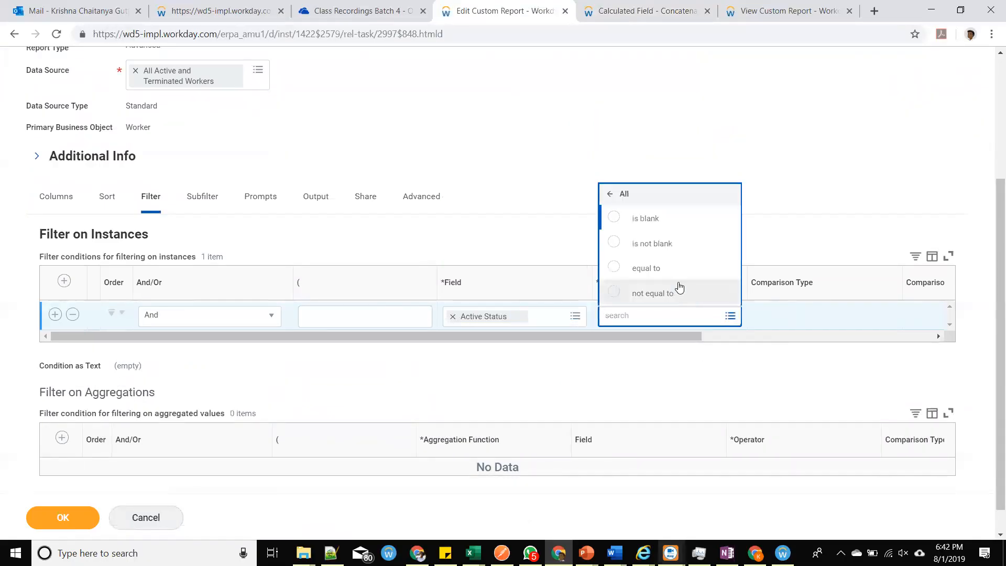
pyautogui.click(654, 223)
pyautogui.click(730, 317)
pyautogui.click(674, 297)
pyautogui.click(658, 269)
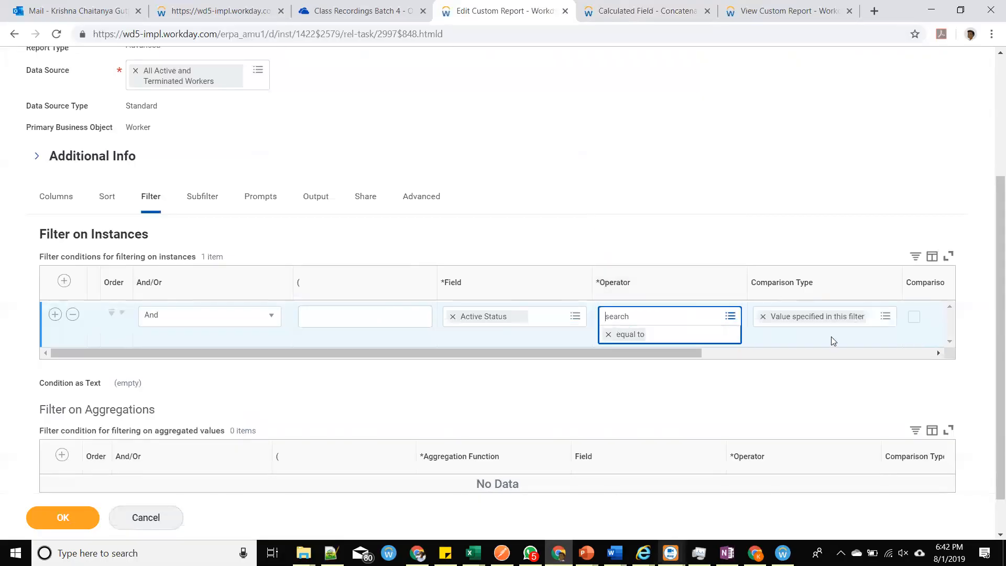
pyautogui.click(915, 318)
pyautogui.click(56, 196)
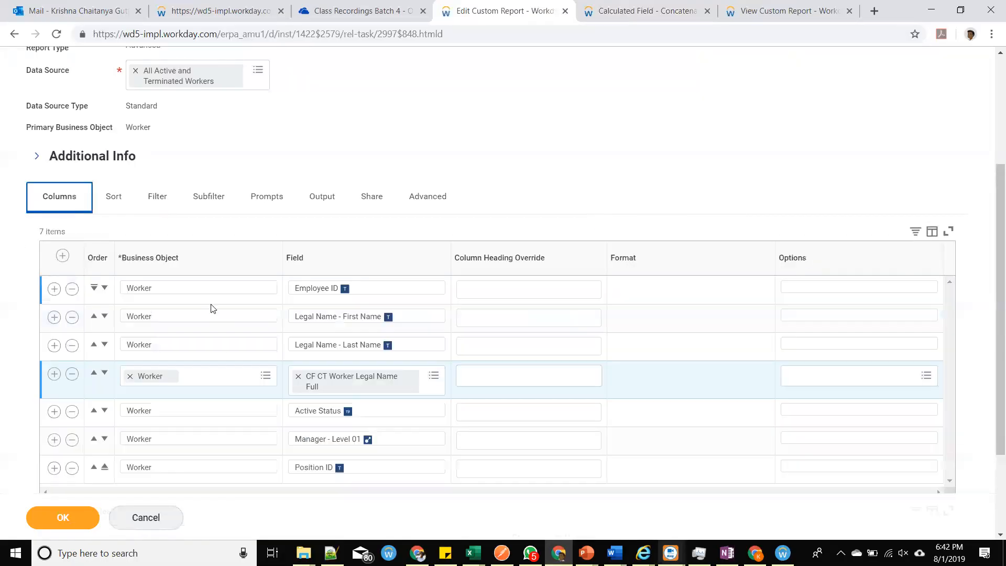
# View the details of the CF CT Worker Legal Name Full field in the column list and save the edited report.
pyautogui.click(408, 378)
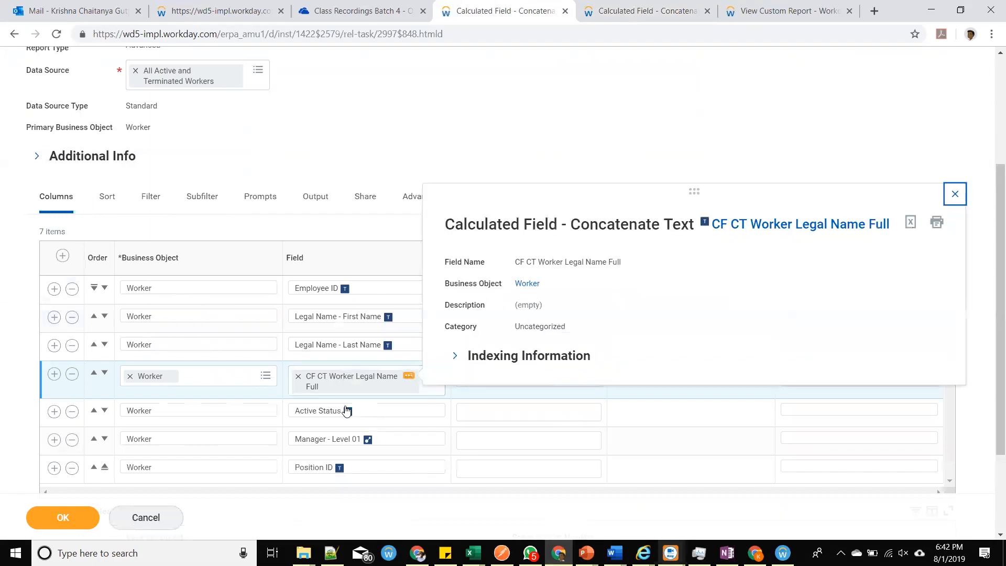
pyautogui.click(66, 513)
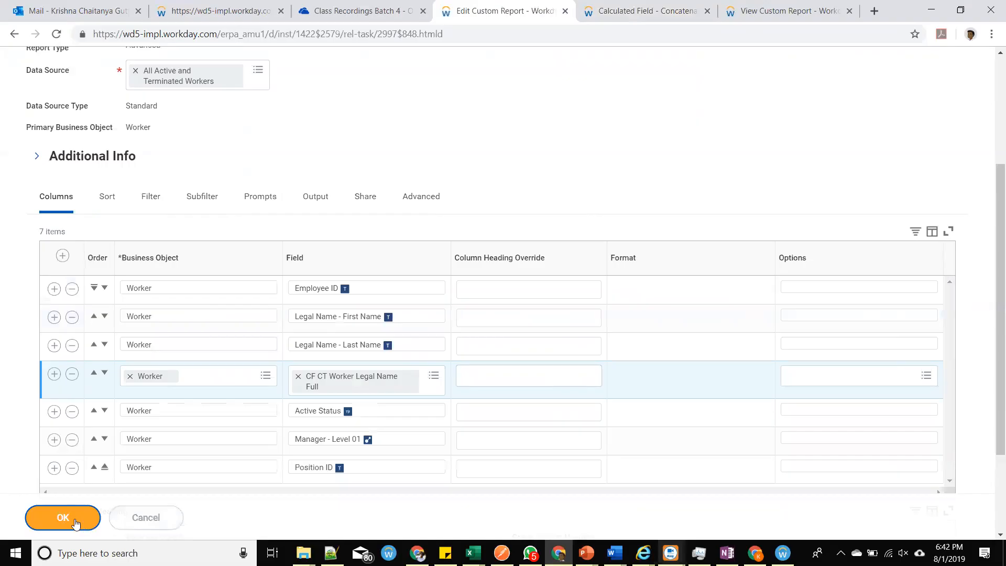
pyautogui.click(72, 519)
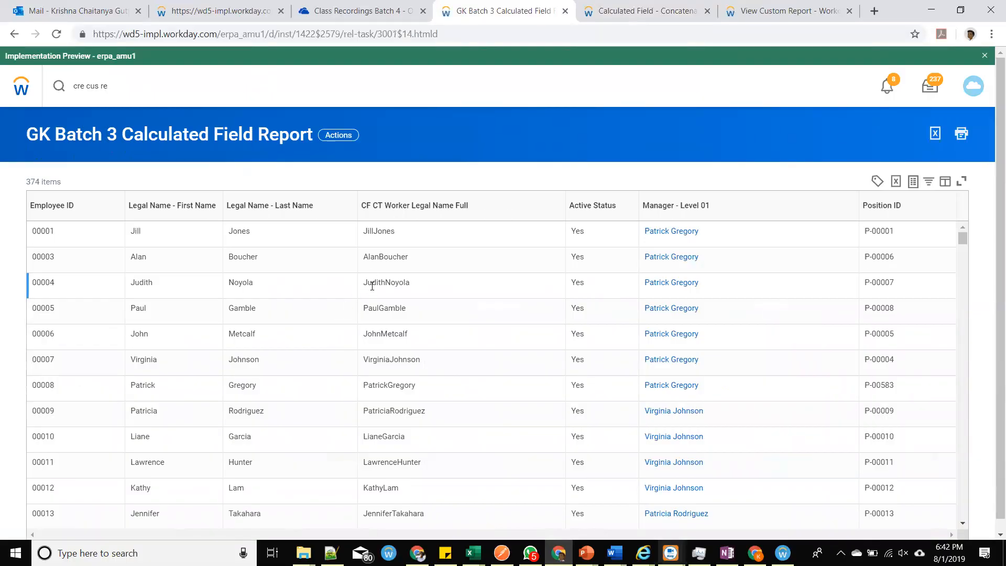
# Compare the full legal name column with the first and last name columns across the report rows.
pyautogui.doubleClick(172, 287)
pyautogui.moveTo(215, 277); pyautogui.dragTo(254, 283)
pyautogui.scroll(-5, 360, 414)
pyautogui.scroll(-5, 355, 443)
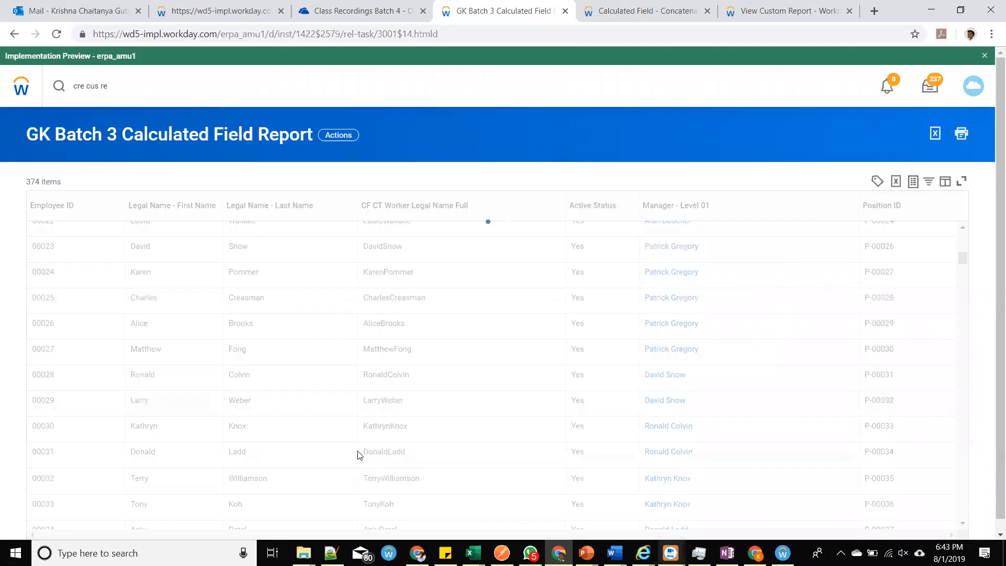
pyautogui.scroll(-1, 376, 453)
pyautogui.scroll(3, 341, 467)
pyautogui.scroll(9, 341, 466)
pyautogui.click(369, 232)
pyautogui.moveTo(364, 257); pyautogui.dragTo(365, 286)
pyautogui.doubleClick(383, 307)
pyautogui.click(399, 329)
# Return to the CF CT Worker Legal Name Full calculated field and open it for editing.
pyautogui.click(638, 5)
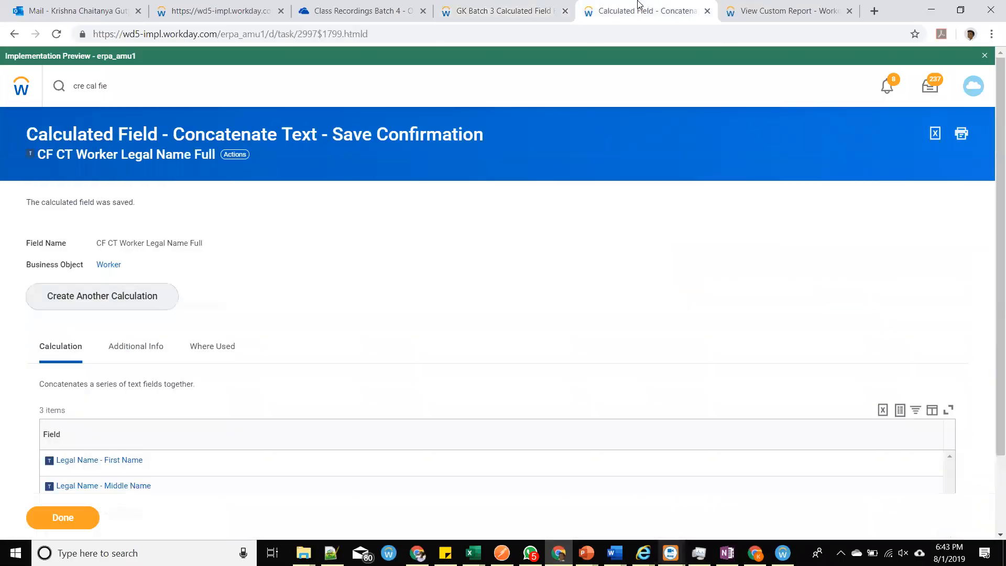
pyautogui.click(239, 161)
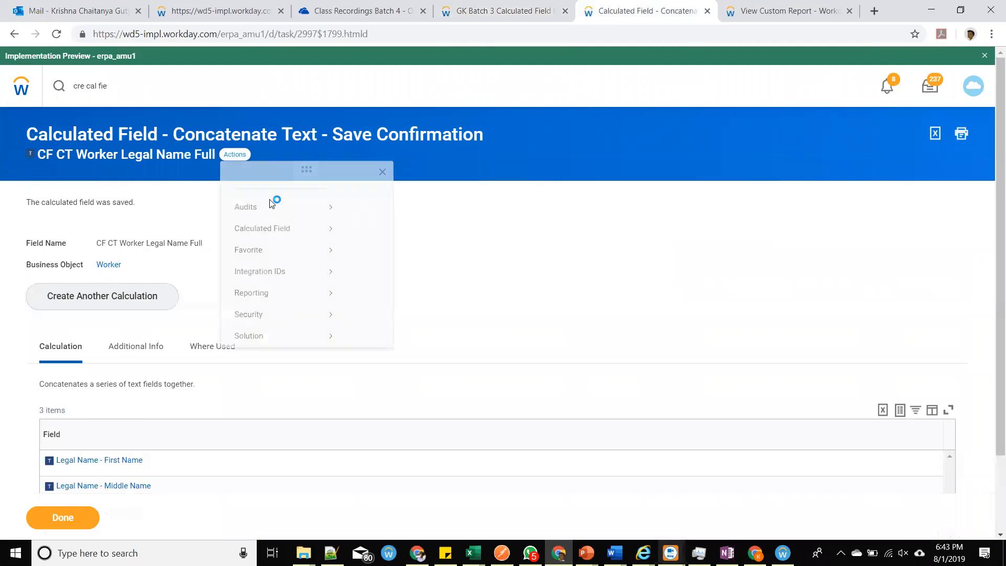
pyautogui.moveTo(288, 242)
pyautogui.click(362, 245)
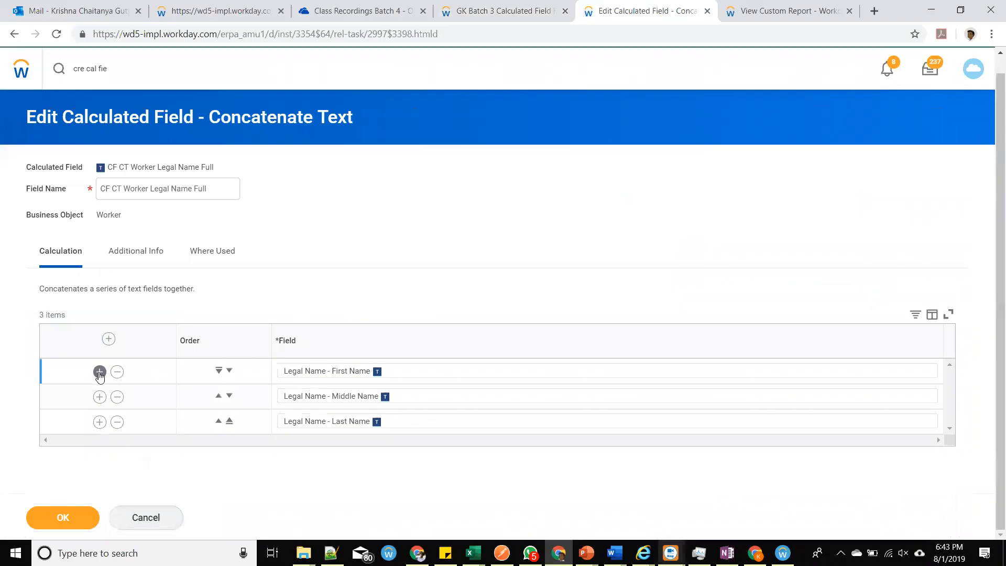
# Insert a row below Legal Name - First Name, review the Single Space field's description, and assign Single Space to the row.
pyautogui.click(99, 372)
pyautogui.click(350, 399)
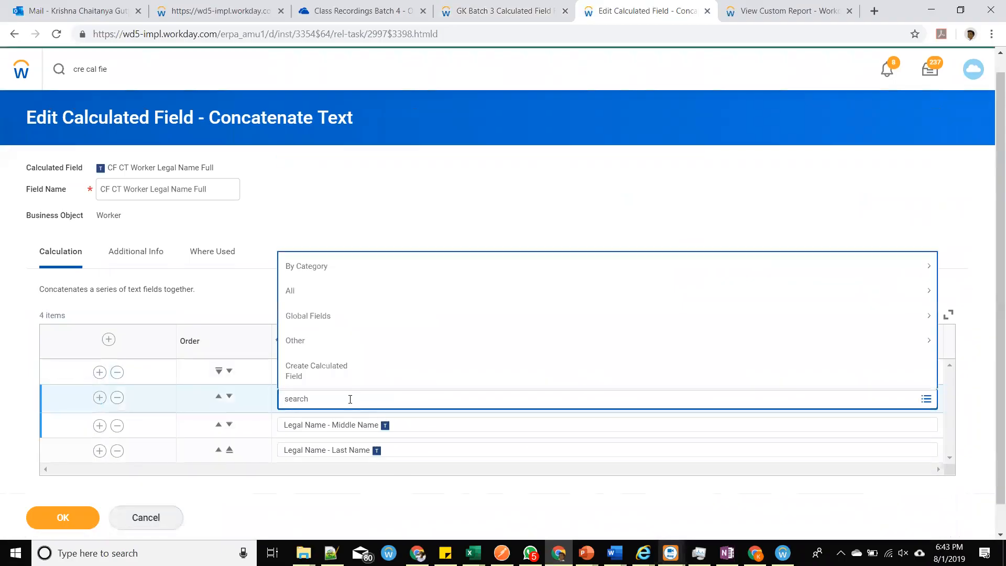
pyautogui.write('emp')
pyautogui.press('BackSpace')
pyautogui.press('BackSpace')
pyautogui.press('BackSpace')
pyautogui.write('spa')
pyautogui.press('Return')
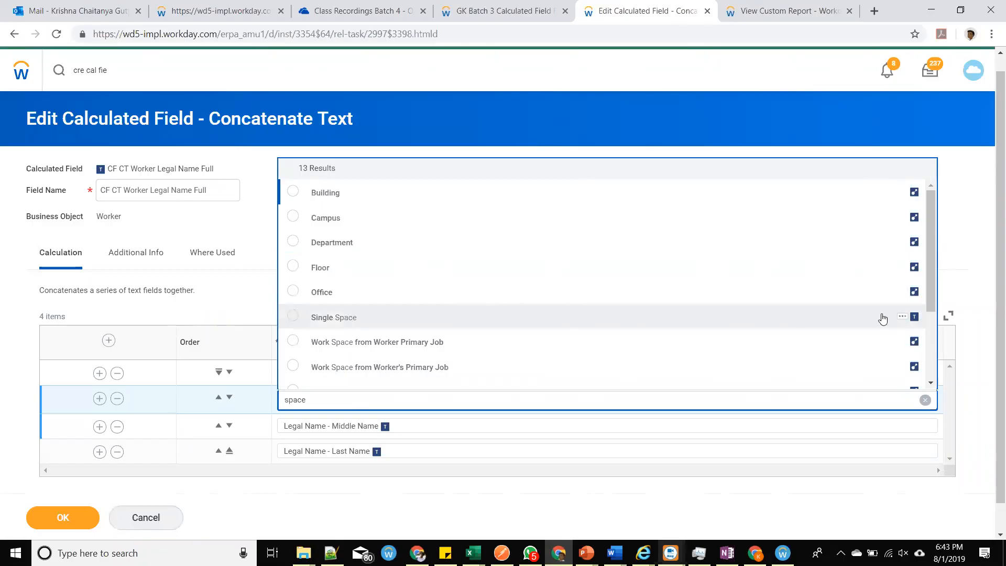
pyautogui.click(900, 317)
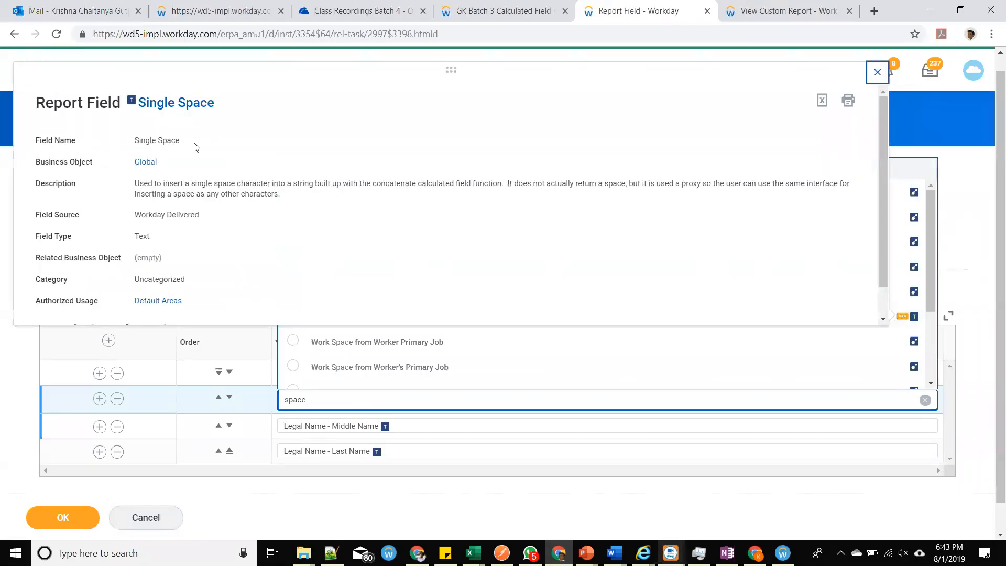
pyautogui.moveTo(134, 184); pyautogui.dragTo(297, 203)
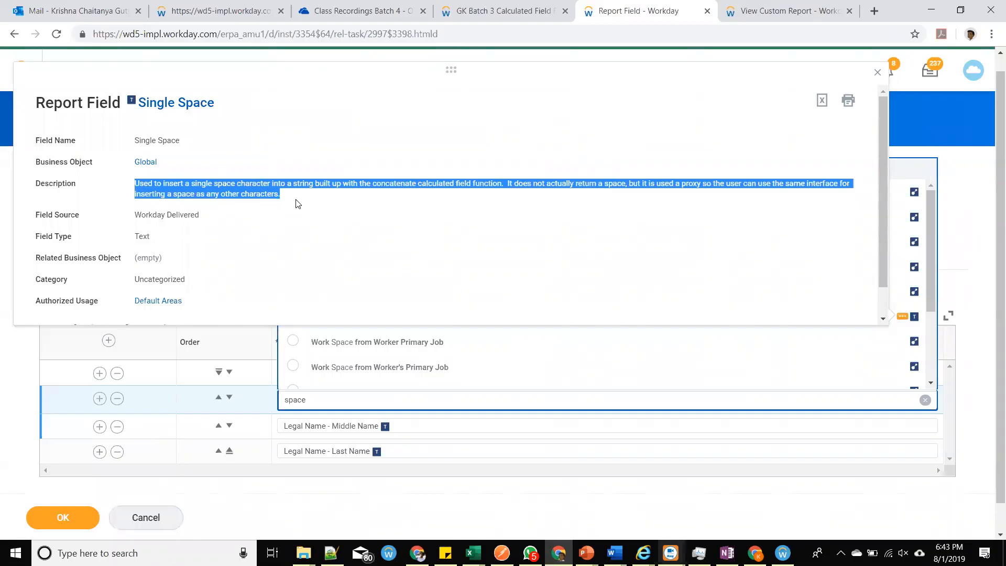
pyautogui.click(931, 282)
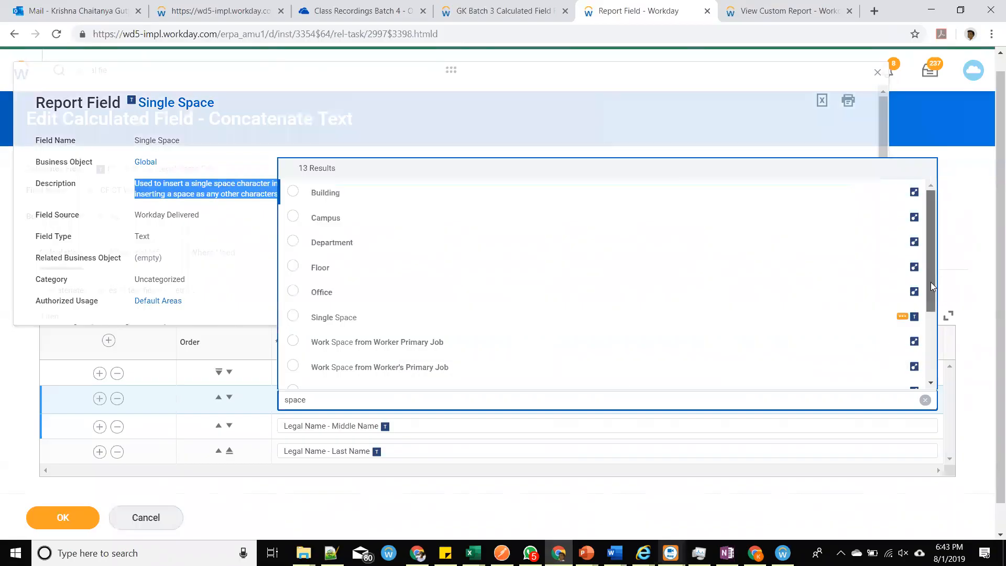
pyautogui.click(469, 330)
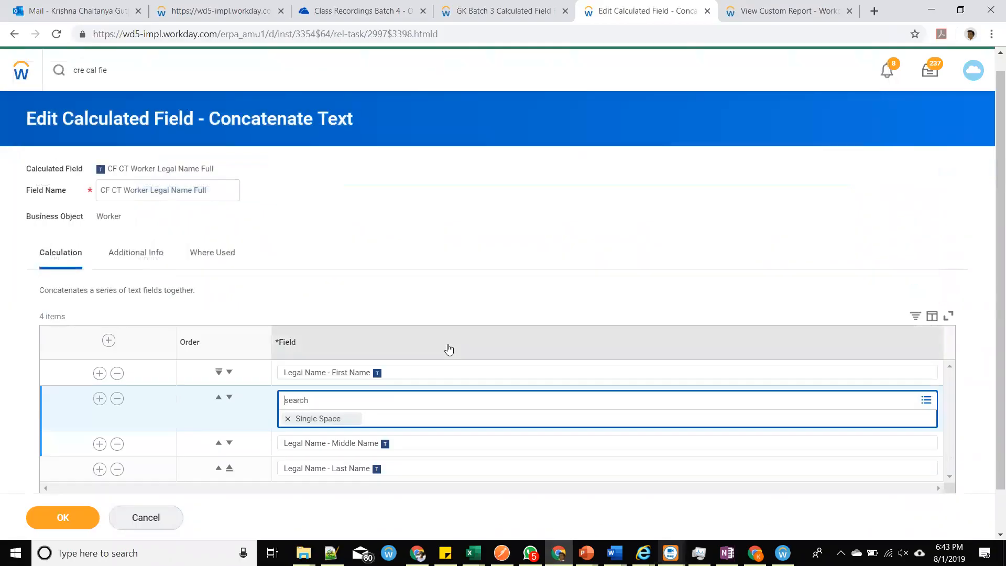
# Insert a Single Space row below Legal Name - Middle Name and save the calculated field.
pyautogui.click(99, 444)
pyautogui.click(351, 452)
pyautogui.write('space')
pyautogui.press('Return')
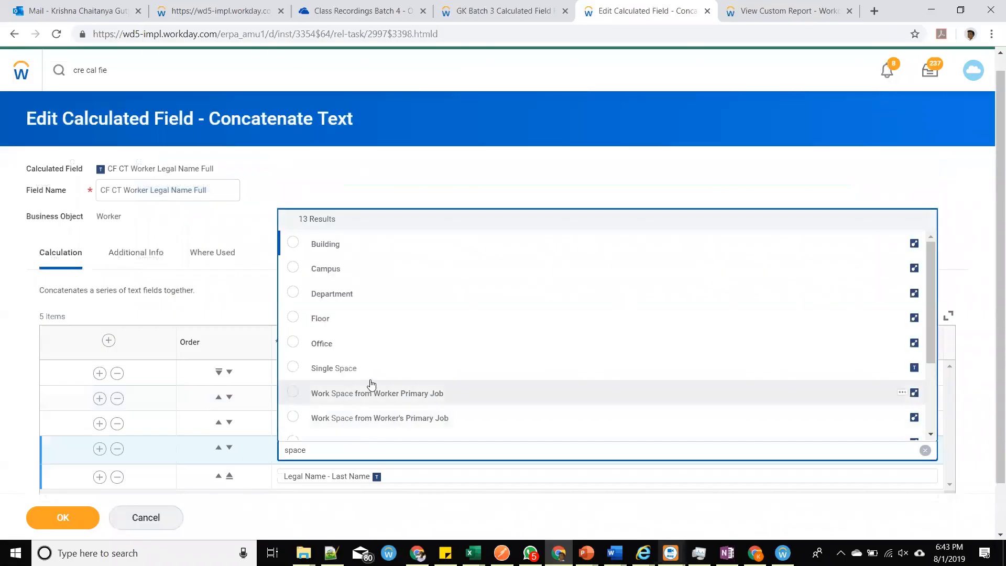
pyautogui.click(335, 367)
pyautogui.click(80, 516)
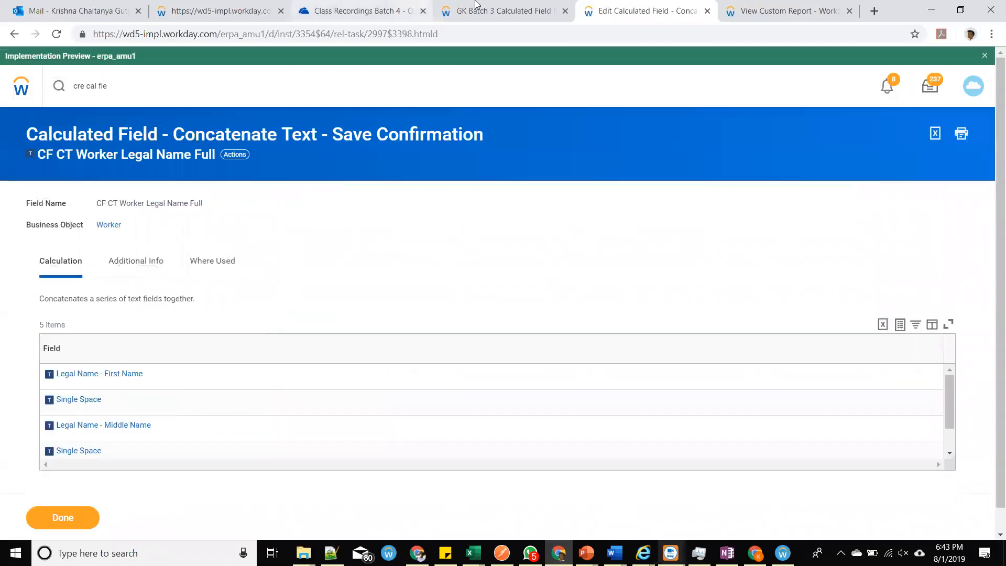
# Reload the GK Batch 3 Calculated Field Report and check the spacing in its full name column against the calculated field's components.
pyautogui.click(474, 7)
pyautogui.click(56, 34)
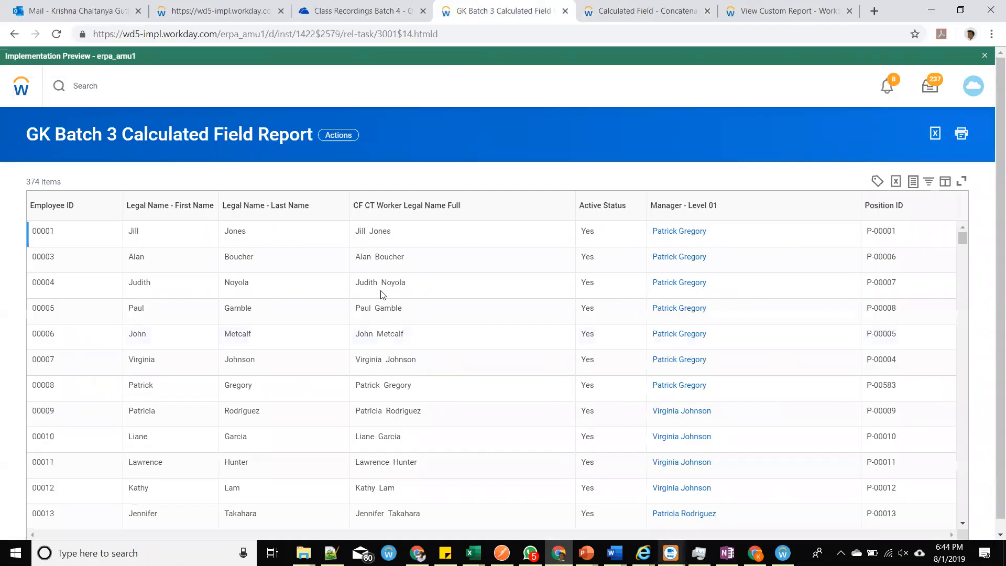
pyautogui.moveTo(364, 282); pyautogui.dragTo(392, 299)
pyautogui.click(390, 304)
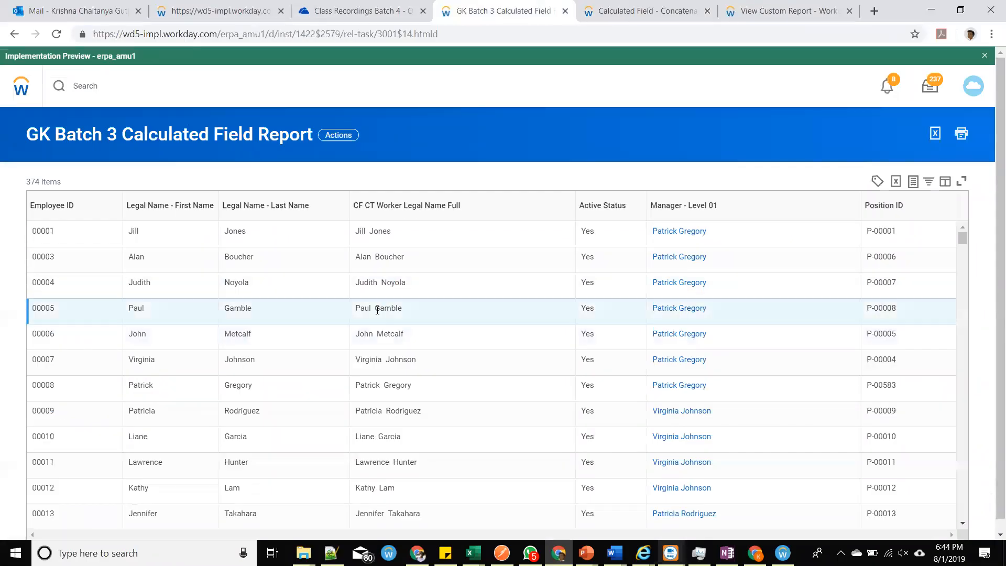
pyautogui.click(378, 333)
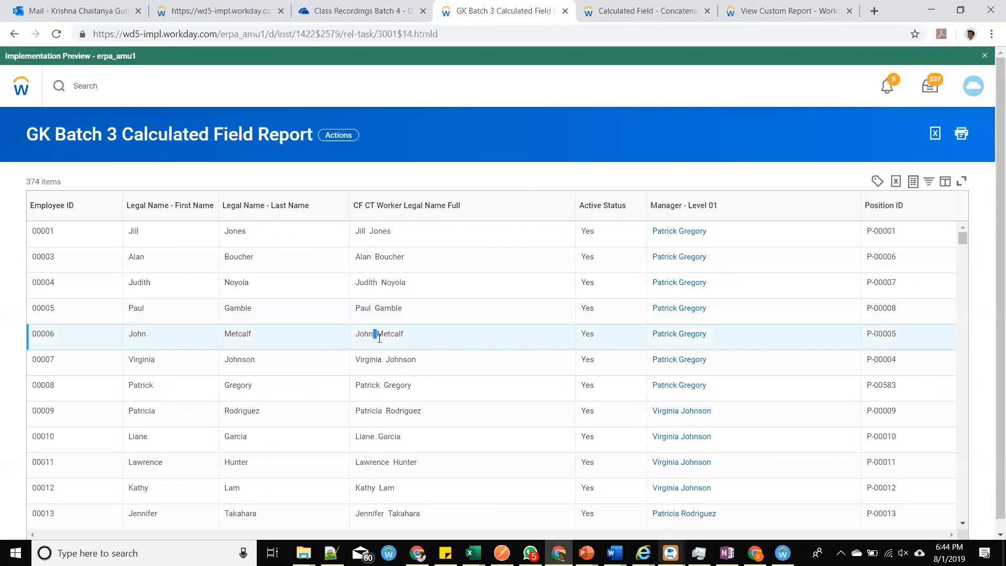
pyautogui.scroll(-7, 454, 382)
pyautogui.scroll(-15, 440, 383)
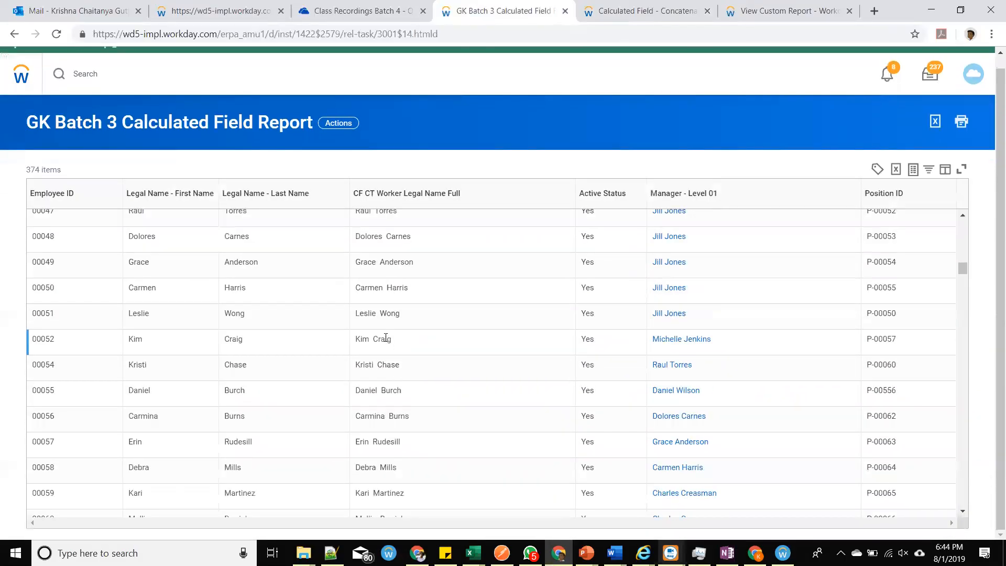
pyautogui.click(376, 314)
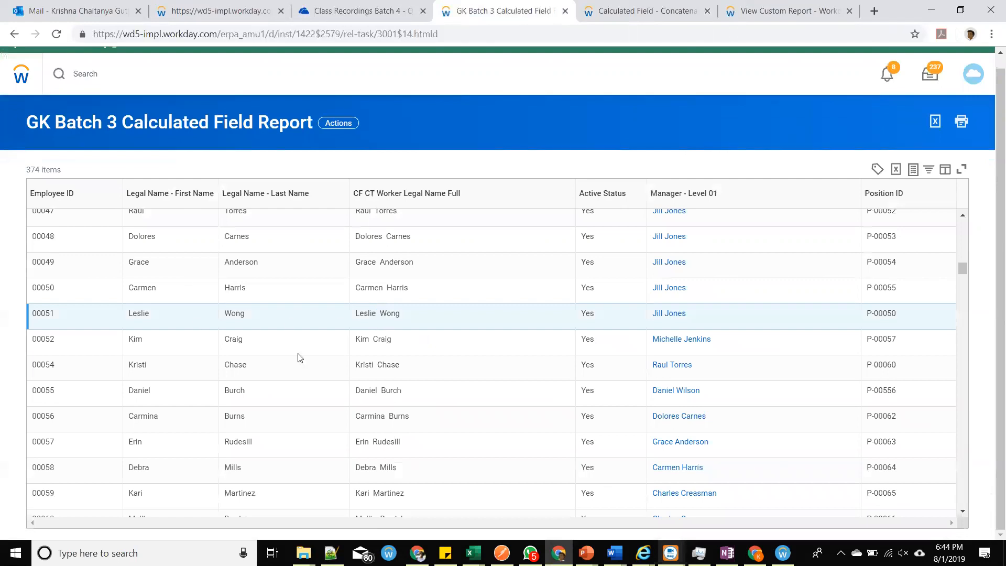
pyautogui.scroll(8, 431, 334)
pyautogui.click(647, 13)
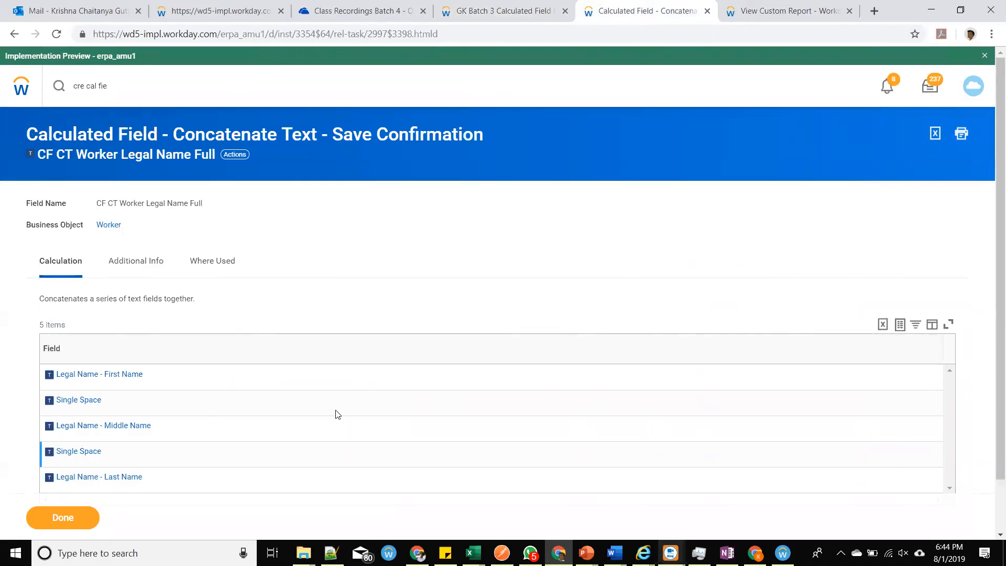
# Find and open the Create Calculated Field task from the tab showing the temporary custom report.
pyautogui.click(786, 11)
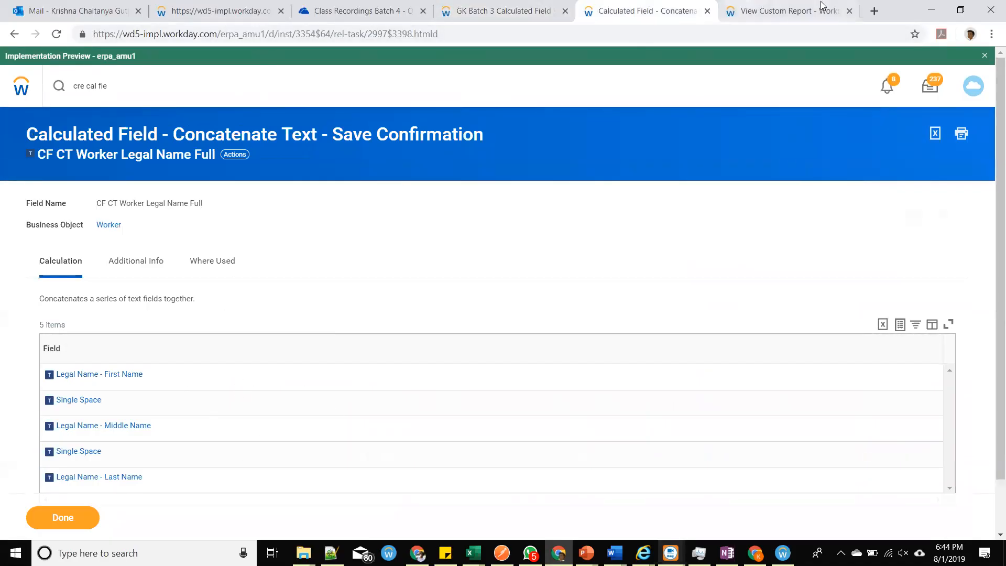
pyautogui.click(179, 90)
pyautogui.write('cre')
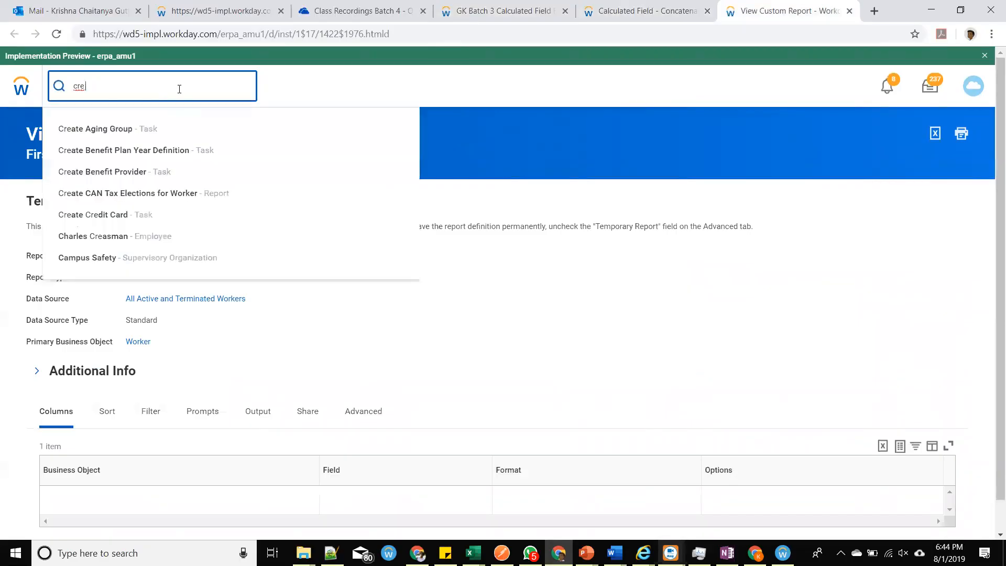
pyautogui.write(' cal fiel')
pyautogui.press('Return')
pyautogui.click(132, 191)
# Set the business object to Worker and the function to Convert Text To Number, and name the field CF CTN Worker Employee ID Num.
pyautogui.click(134, 217)
pyautogui.write('worker')
pyautogui.press('Return')
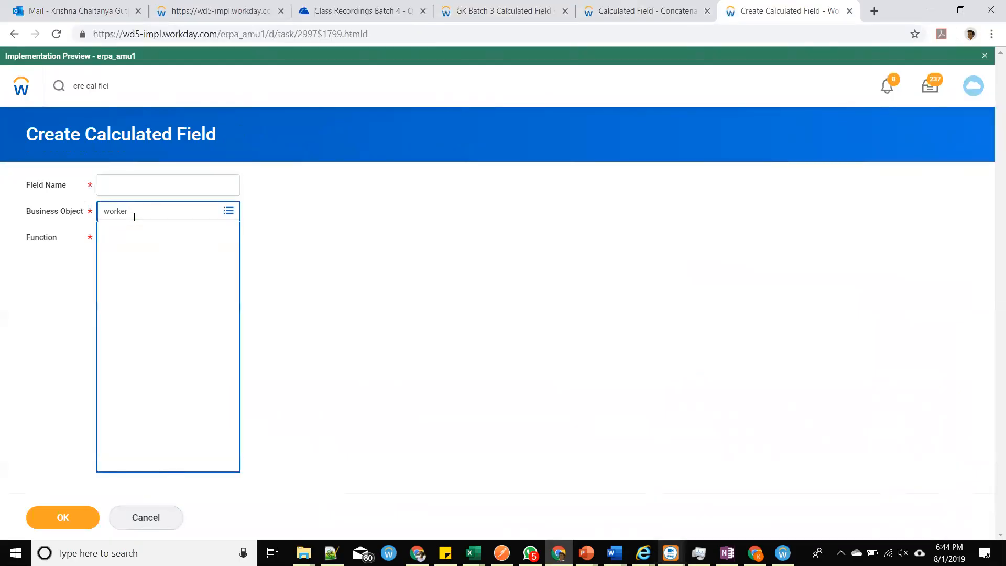
pyautogui.click(142, 251)
pyautogui.click(147, 252)
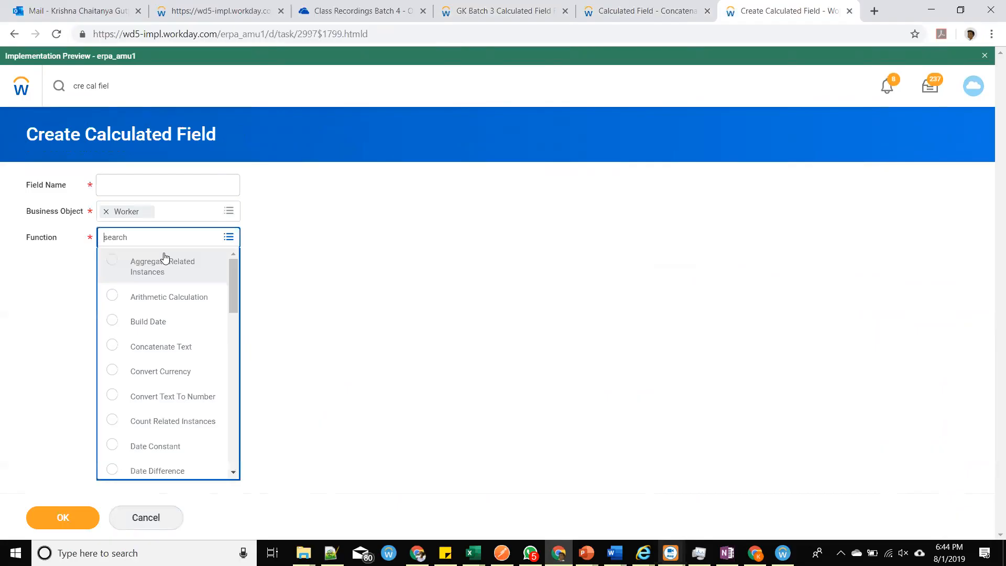
pyautogui.click(153, 399)
pyautogui.click(179, 182)
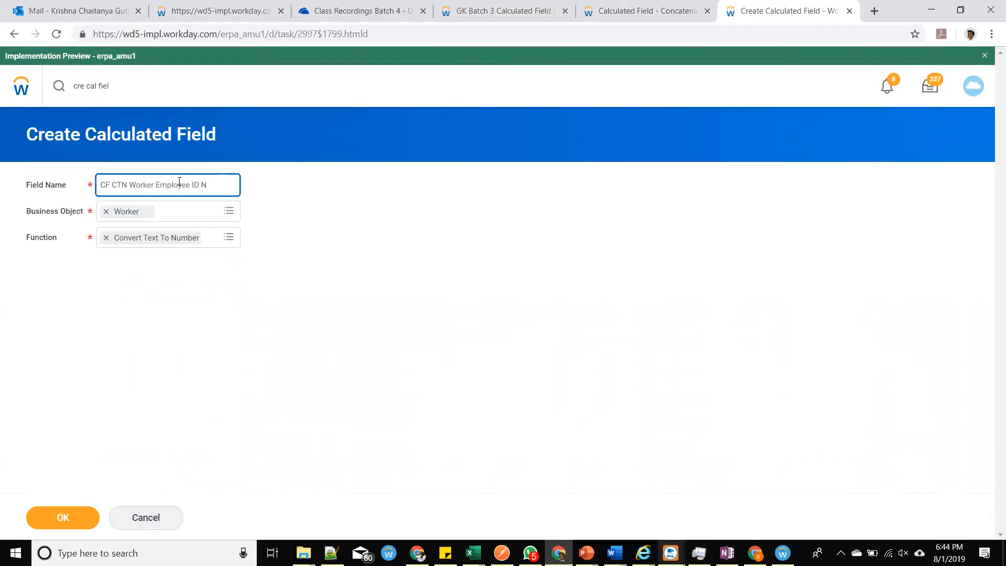
# Open the GK Batch 3 Calculated Field Report's definition in a new tab and examine the field types of its columns.
pyautogui.click(498, 11)
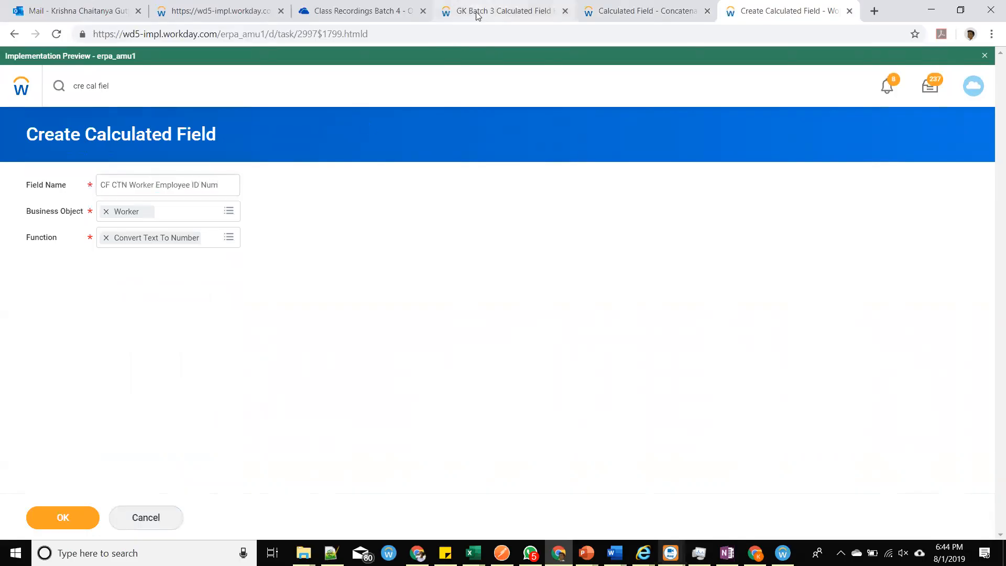
pyautogui.click(313, 117)
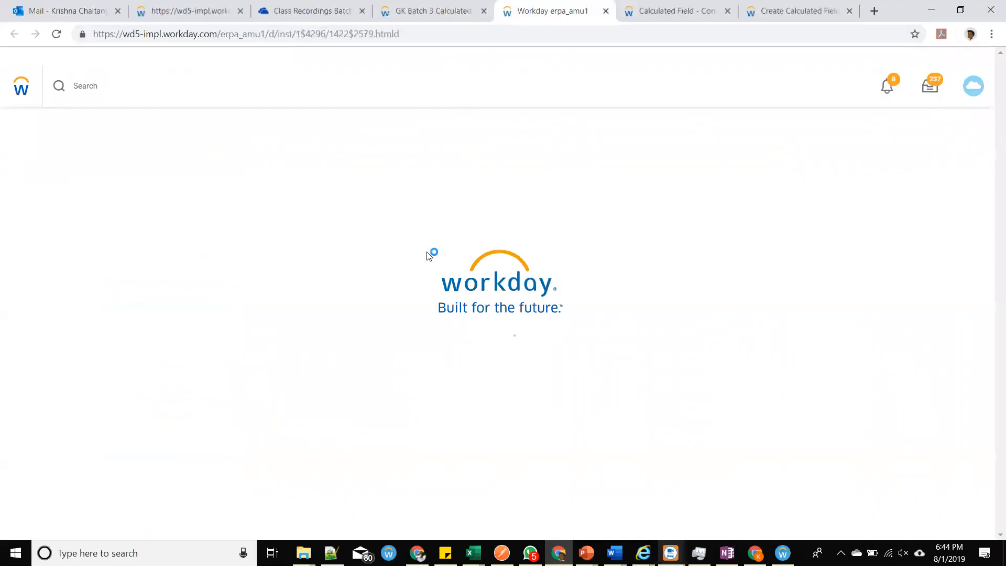
pyautogui.scroll(-3, 431, 268)
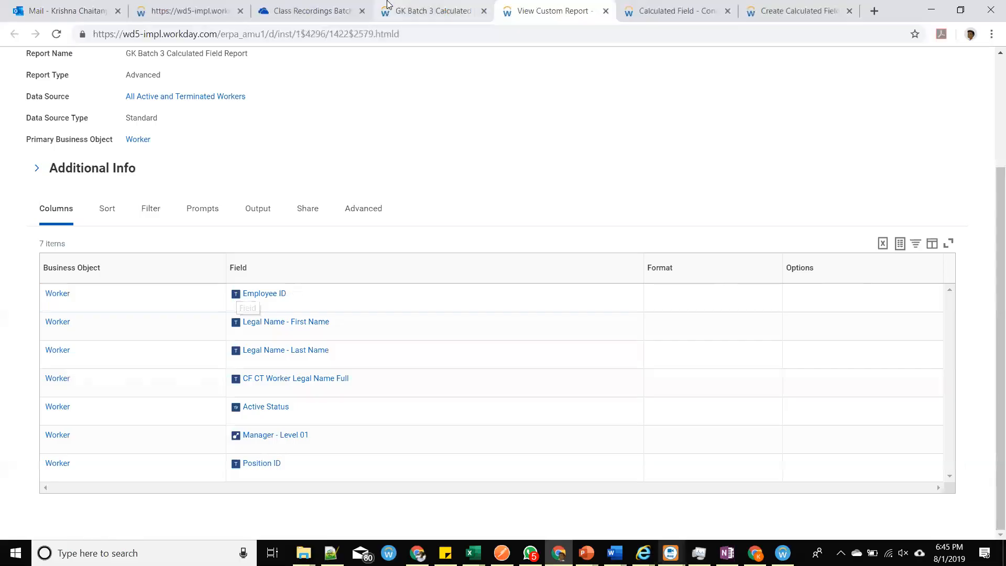
# Examine the Employee ID values in the report output and compare them with the field type in the report definition.
pyautogui.click(433, 11)
pyautogui.moveTo(63, 218); pyautogui.dragTo(33, 255)
pyautogui.click(53, 260)
pyautogui.click(42, 259)
pyautogui.scroll(-12, 90, 336)
pyautogui.scroll(-5, 90, 338)
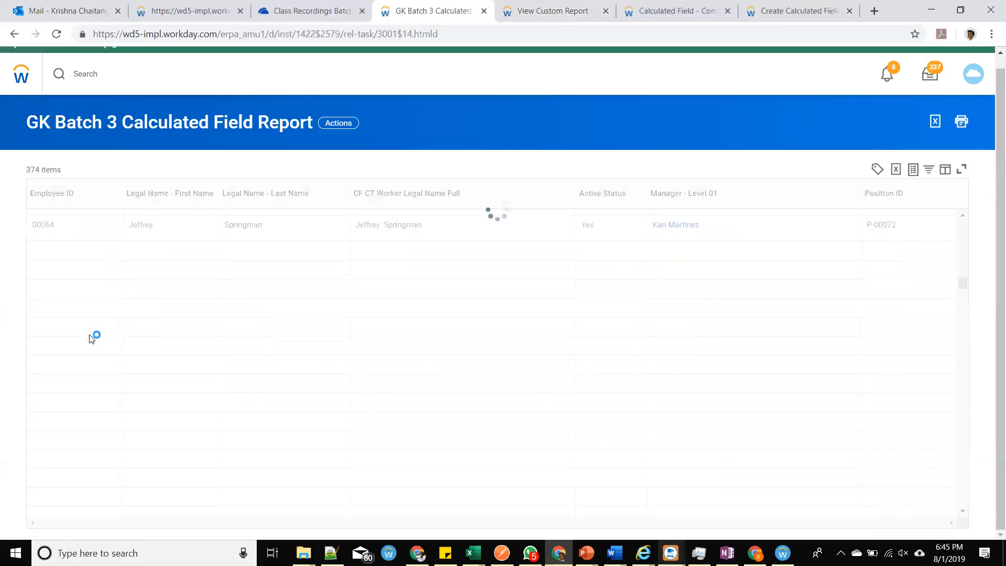
pyautogui.moveTo(74, 294); pyautogui.dragTo(32, 290)
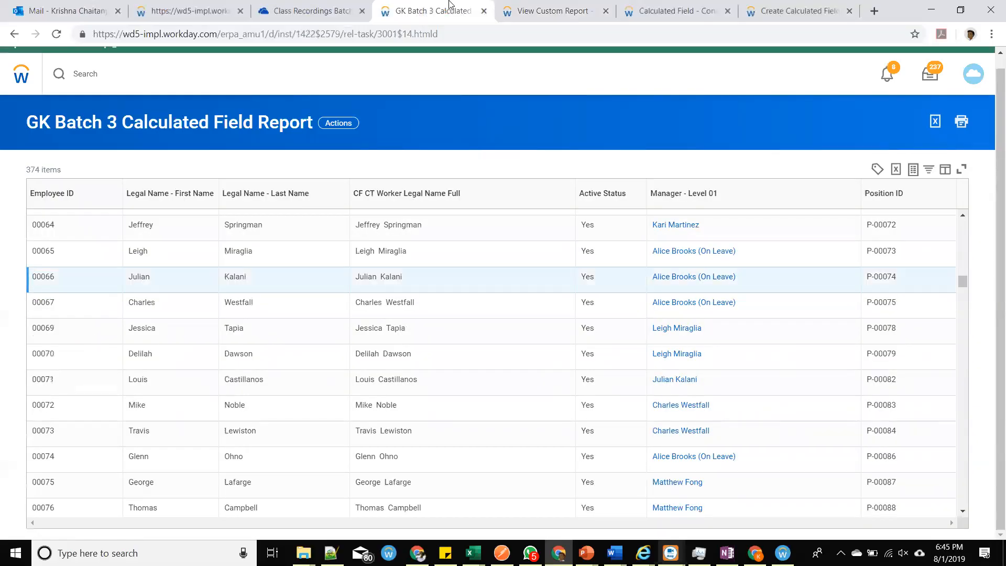
pyautogui.click(550, 4)
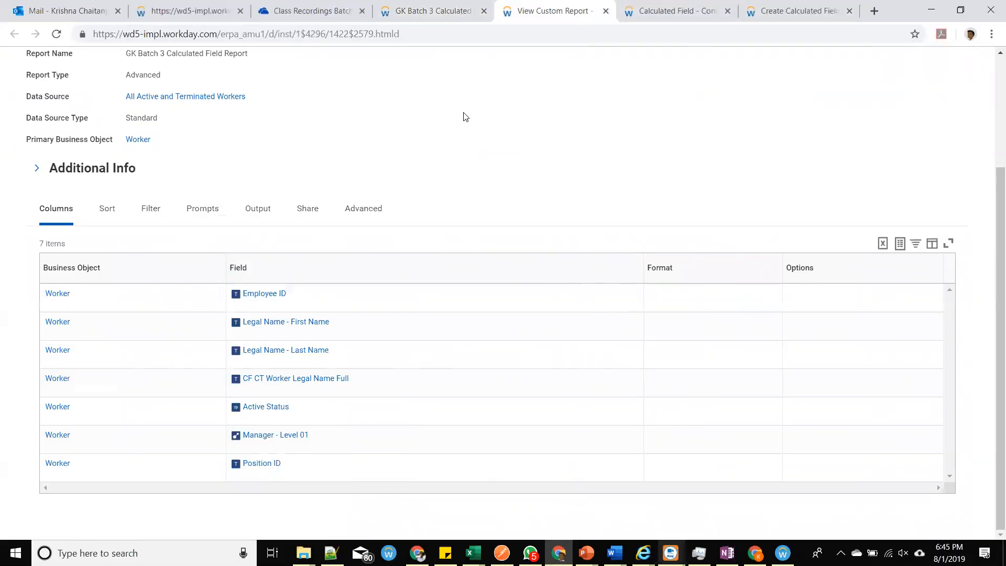
pyautogui.click(465, 9)
pyautogui.doubleClick(47, 229)
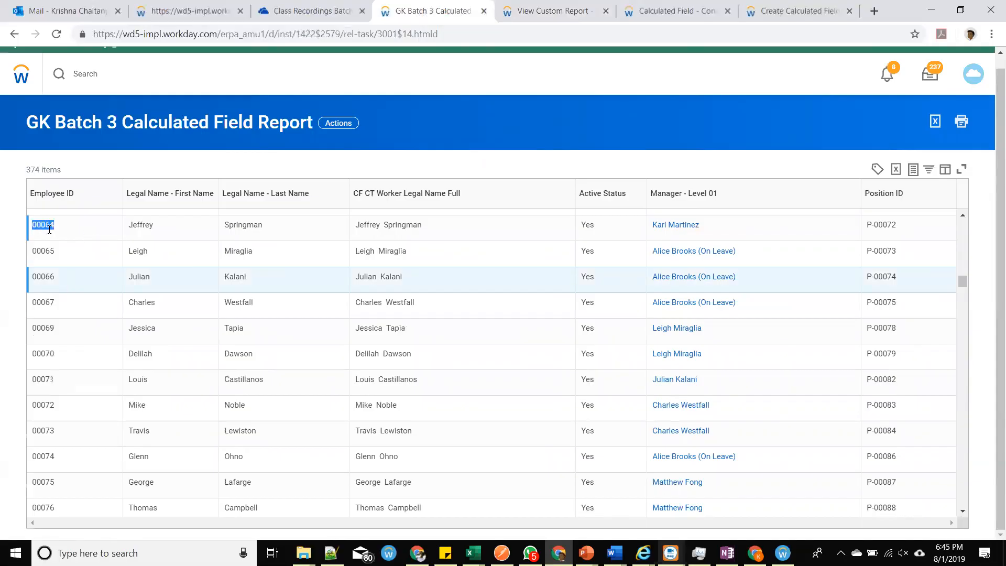
# Return to the Create Calculated Field form and proceed to the Convert Text To Number calculation settings.
pyautogui.click(816, 8)
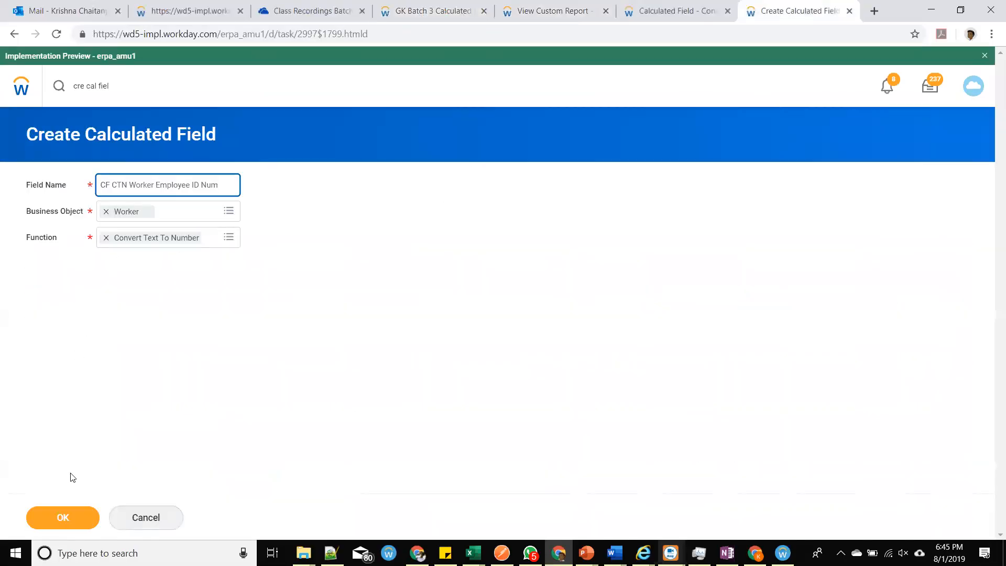
pyautogui.click(81, 527)
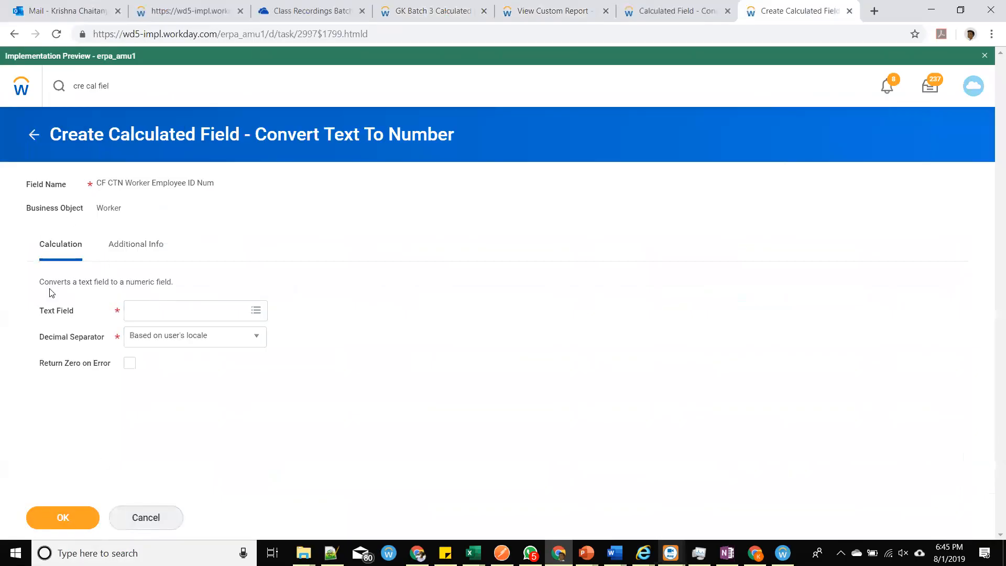
# Set Employee ID as the text field for the Convert Text To Number calculation.
pyautogui.moveTo(42, 285); pyautogui.dragTo(119, 291)
pyautogui.click(172, 307)
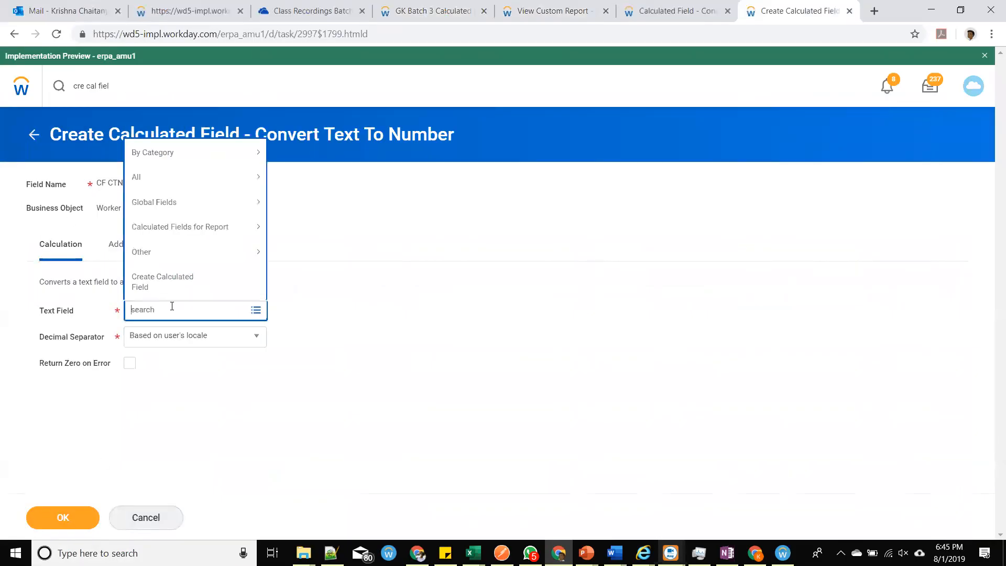
pyautogui.write('employee id')
pyautogui.press('Return')
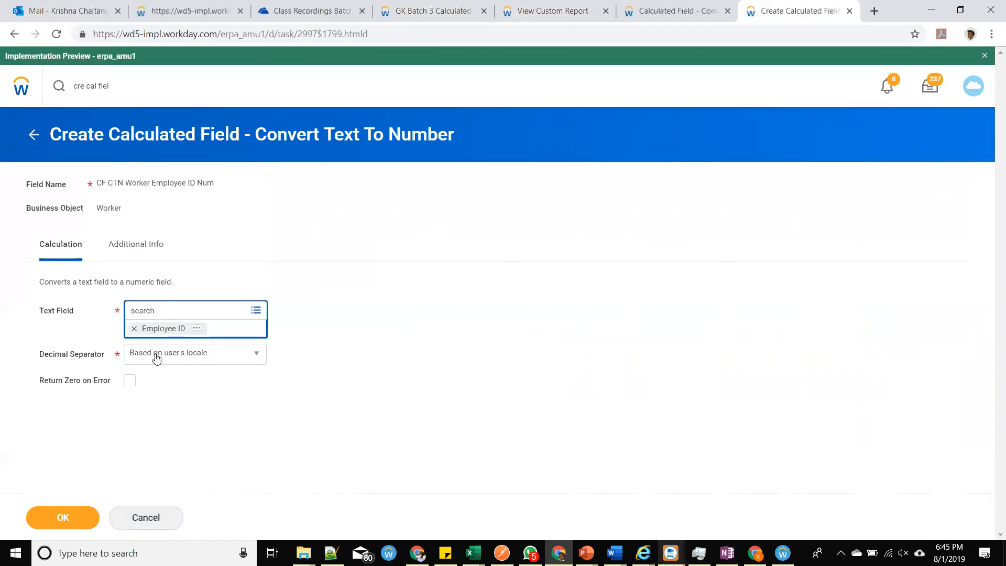
pyautogui.click(157, 360)
pyautogui.click(92, 359)
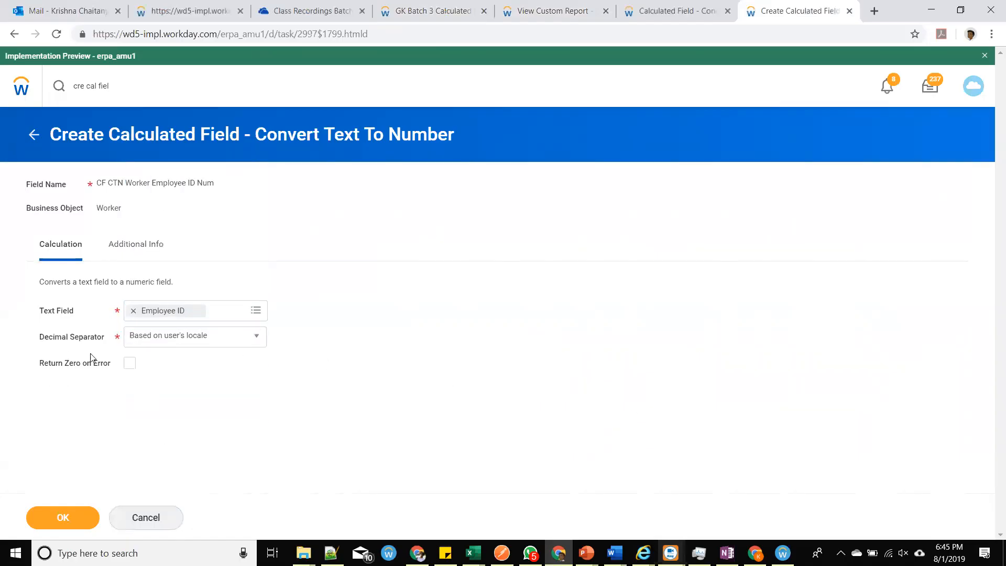
# Enable Return Zero on Error and save the CF CTN Worker Employee ID Num calculated field.
pyautogui.click(131, 367)
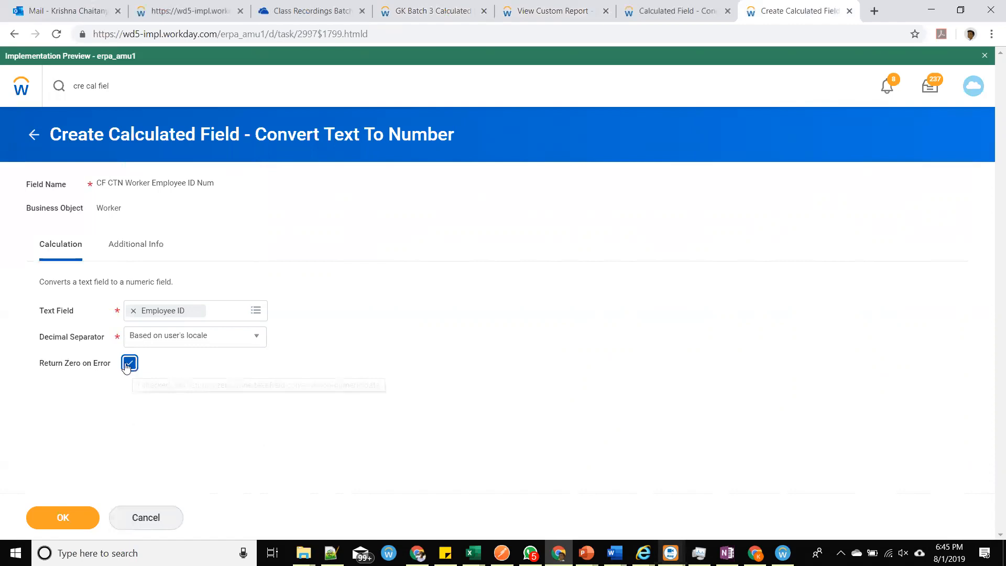
pyautogui.click(130, 367)
pyautogui.click(131, 367)
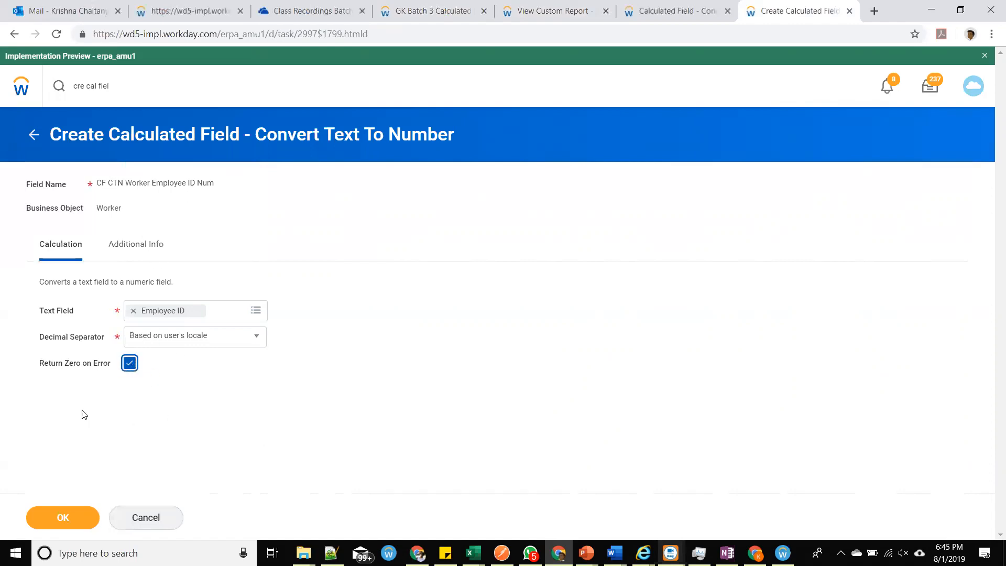
pyautogui.click(73, 523)
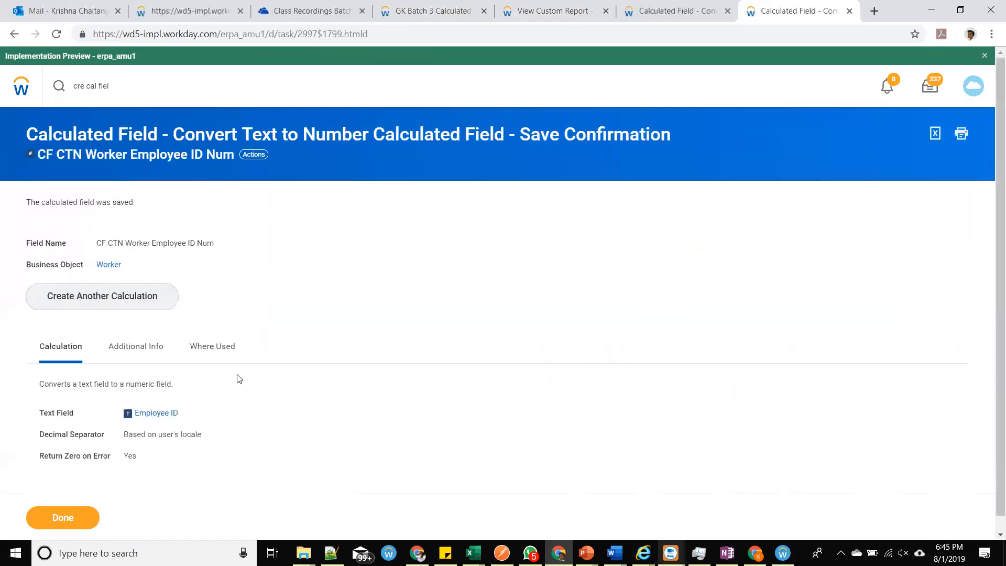
# Open the GK Batch 3 Calculated Field Report definition for editing and add a Worker column row below Employee ID.
pyautogui.click(606, 5)
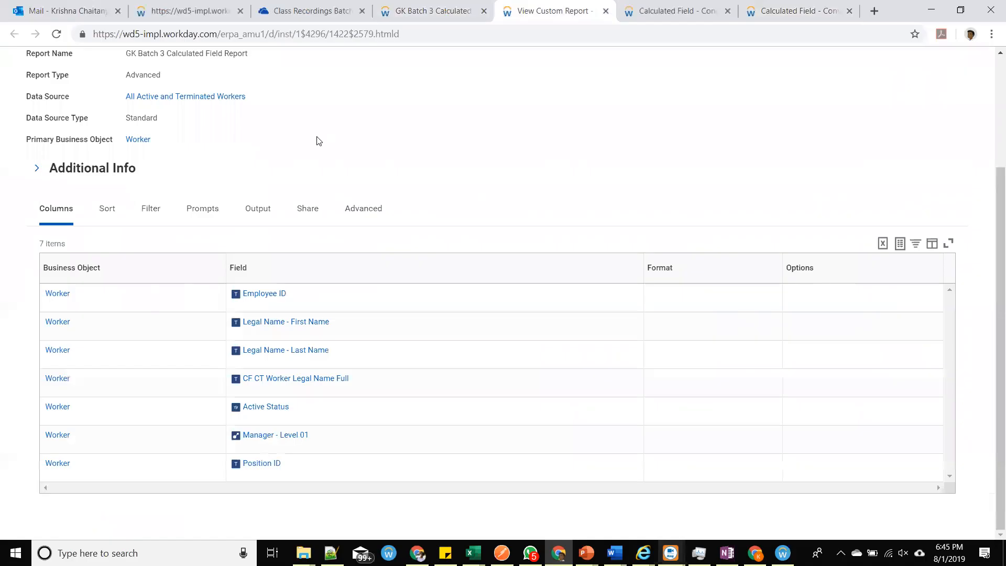
pyautogui.scroll(3, 317, 145)
pyautogui.click(249, 156)
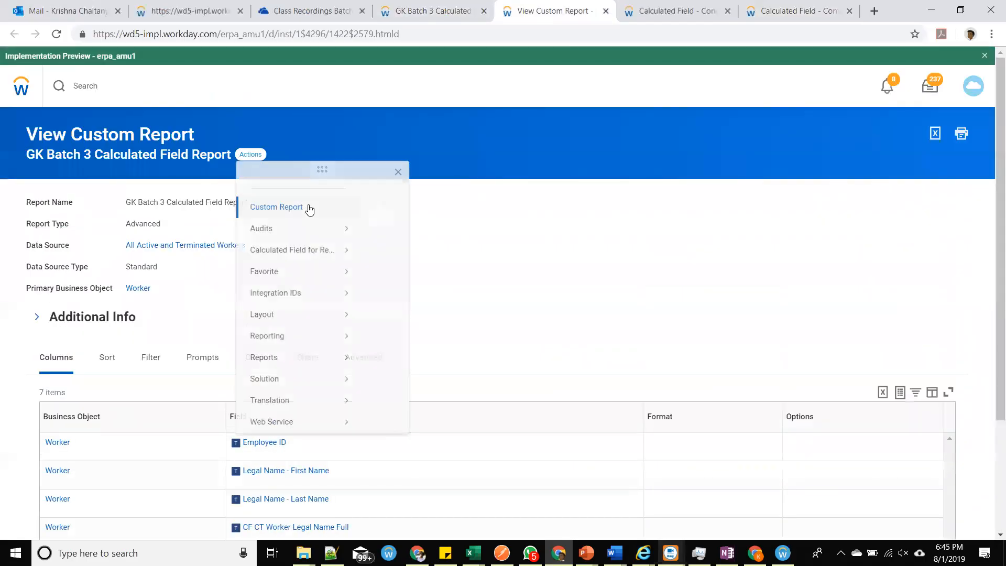
pyautogui.click(380, 236)
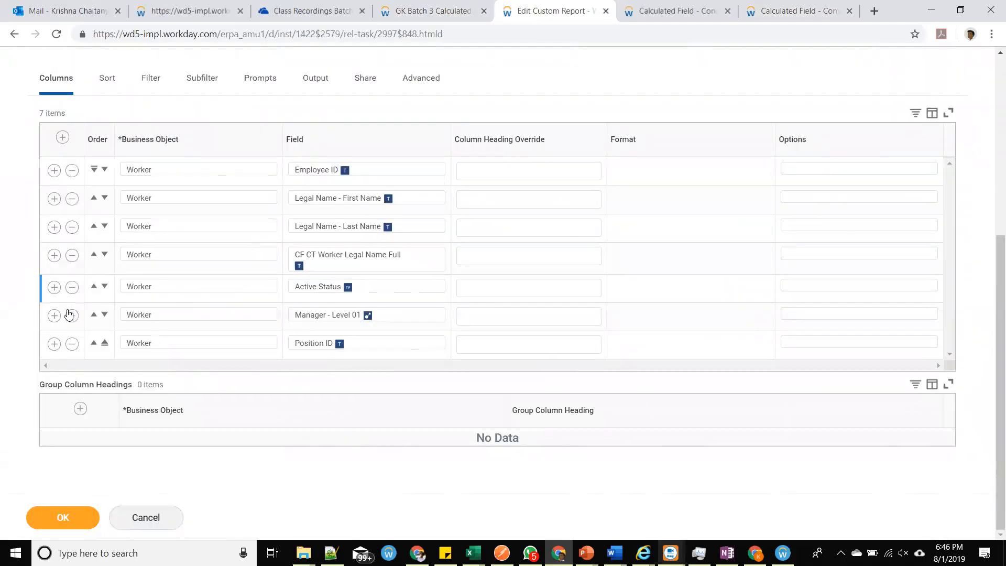
pyautogui.click(54, 171)
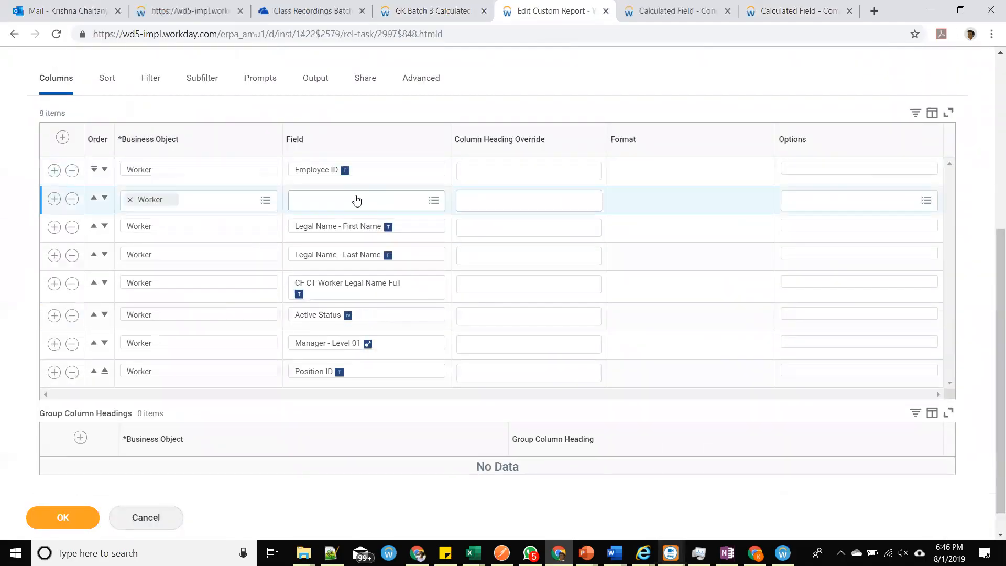
pyautogui.click(356, 197)
pyautogui.write('CF CT Worker Legal Name Full')
pyautogui.press('Return')
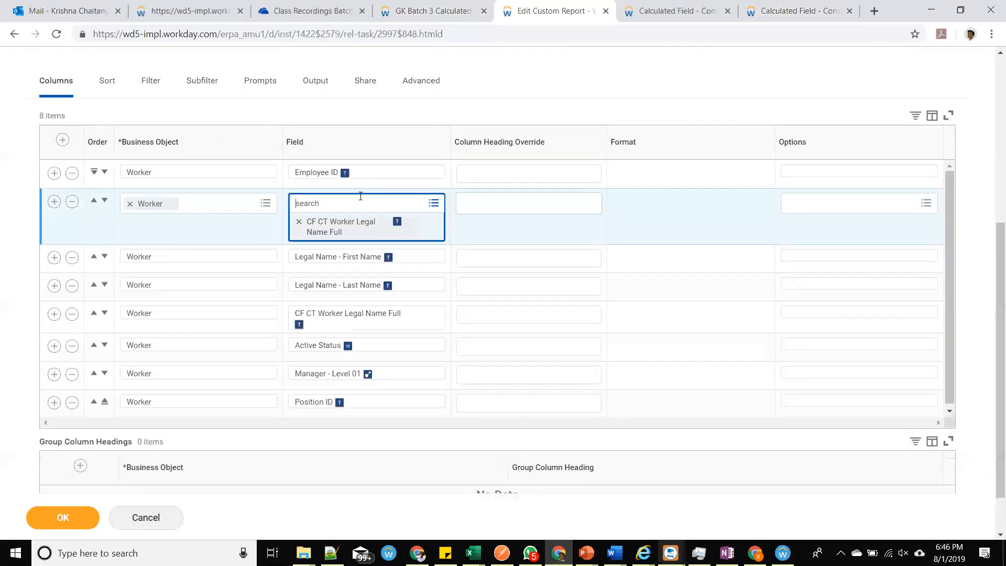
pyautogui.click(409, 224)
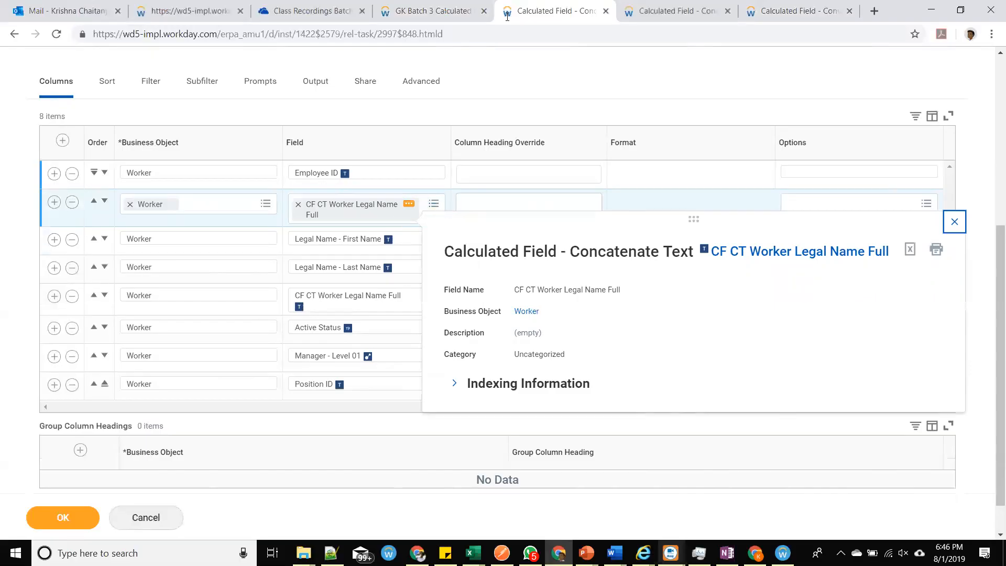
# Copy the field name CF CTN Worker Employee ID Num from its save confirmation page.
pyautogui.click(668, 11)
pyautogui.hotkey('ctrl', 'Tab')
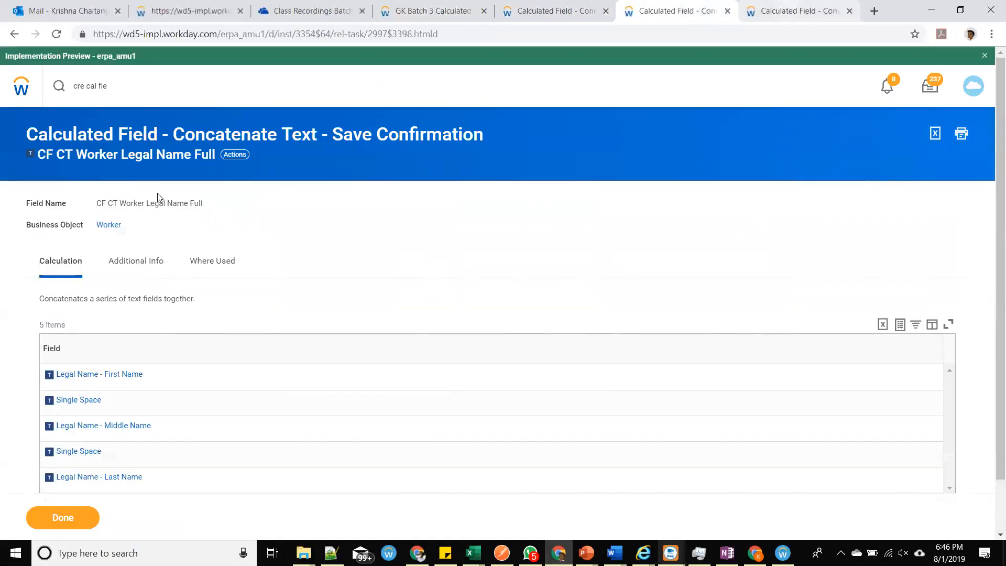
pyautogui.moveTo(217, 245); pyautogui.dragTo(99, 244)
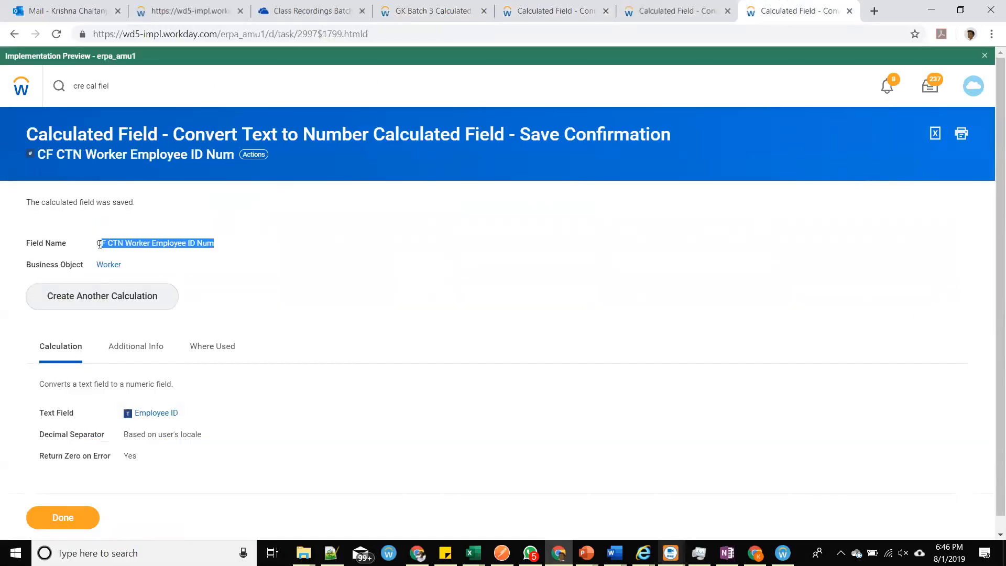
pyautogui.rightClick(108, 245)
pyautogui.click(145, 257)
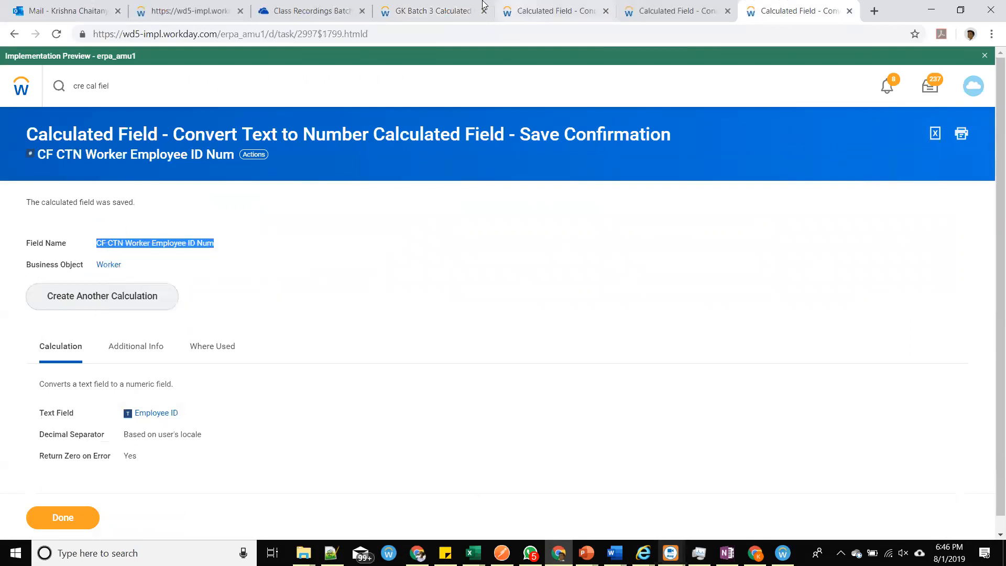
# Return to the report definition and set the new column's field to CF CTN Worker Employee ID Num.
pyautogui.click(435, 11)
pyautogui.click(540, 9)
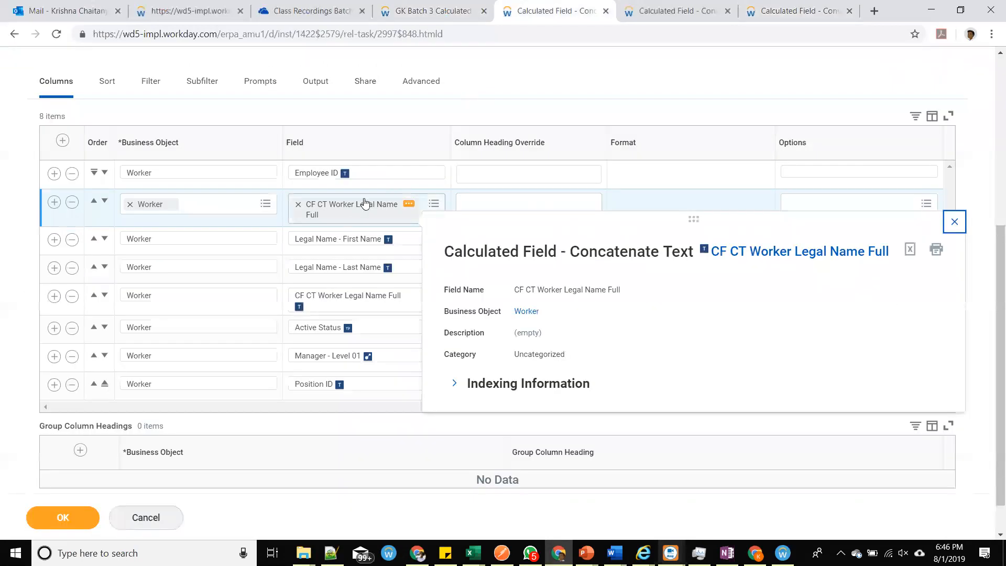
pyautogui.click(310, 204)
pyautogui.hotkey('ctrl', 'v')
pyautogui.press('Return')
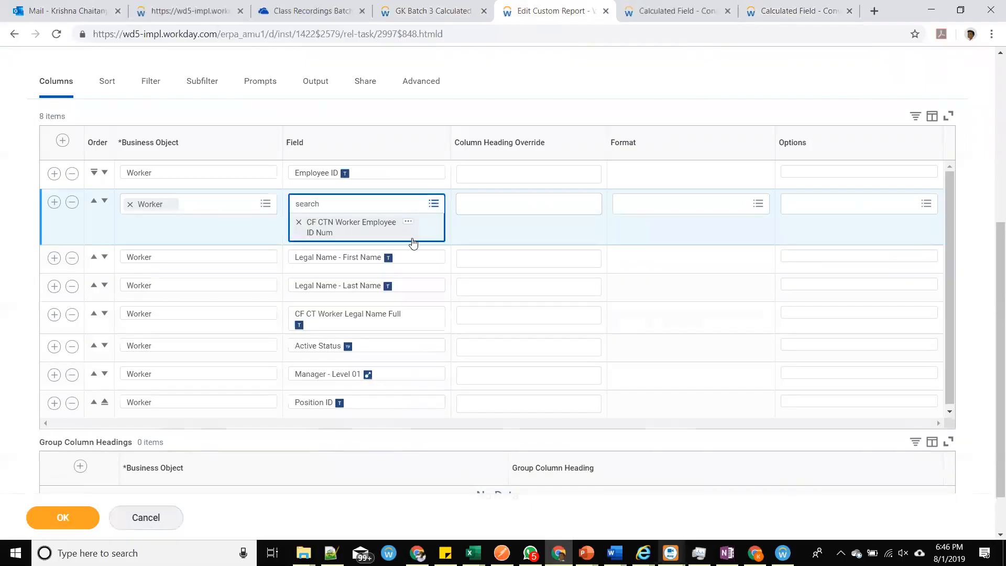
# Check the details of the new column's calculated field and save the report definition.
pyautogui.click(408, 223)
pyautogui.click(409, 217)
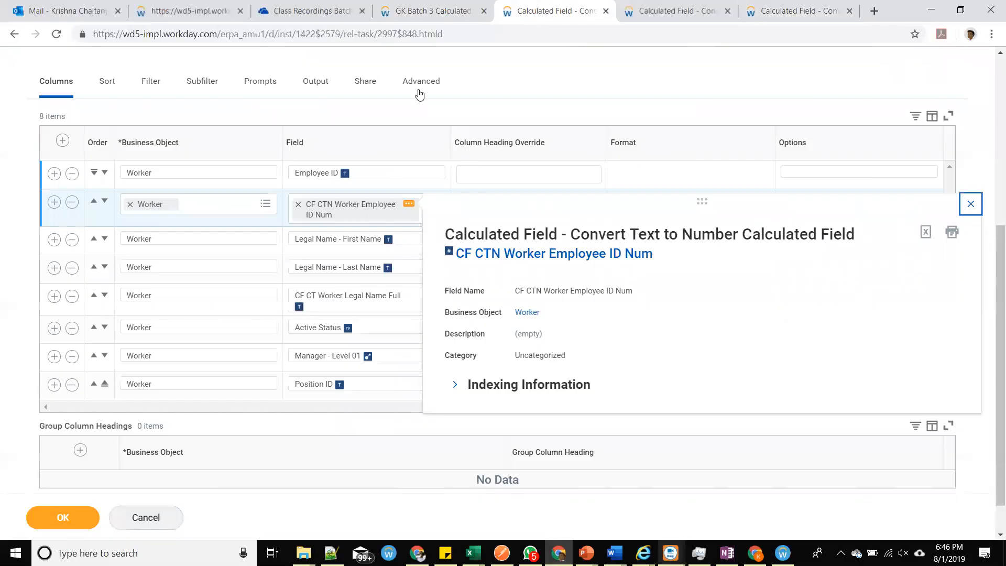
pyautogui.click(442, 123)
pyautogui.click(62, 518)
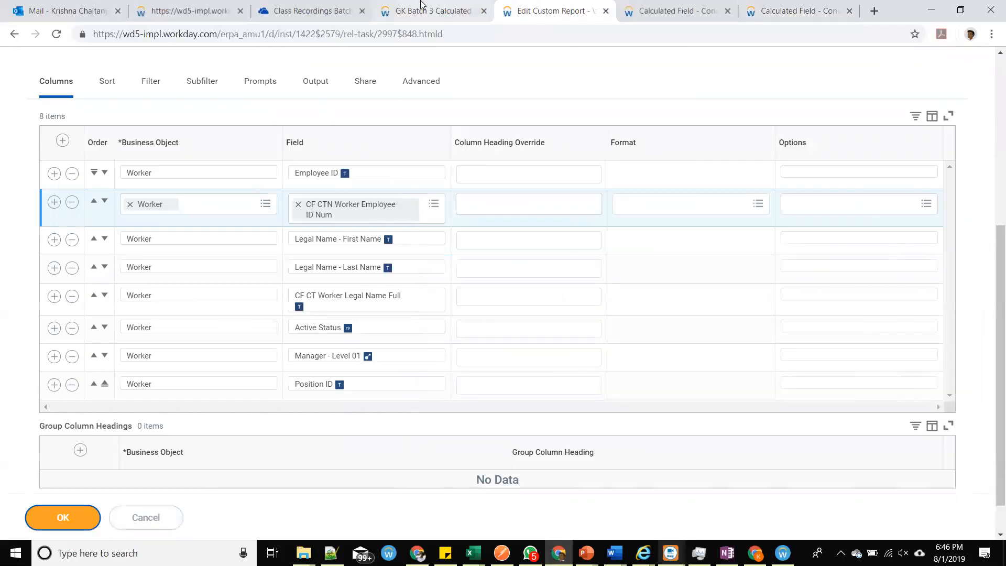
# Refresh the report output and compare the Employee ID values with those in the CF CTN Worker Employee ID Num column.
pyautogui.click(424, 8)
pyautogui.click(57, 34)
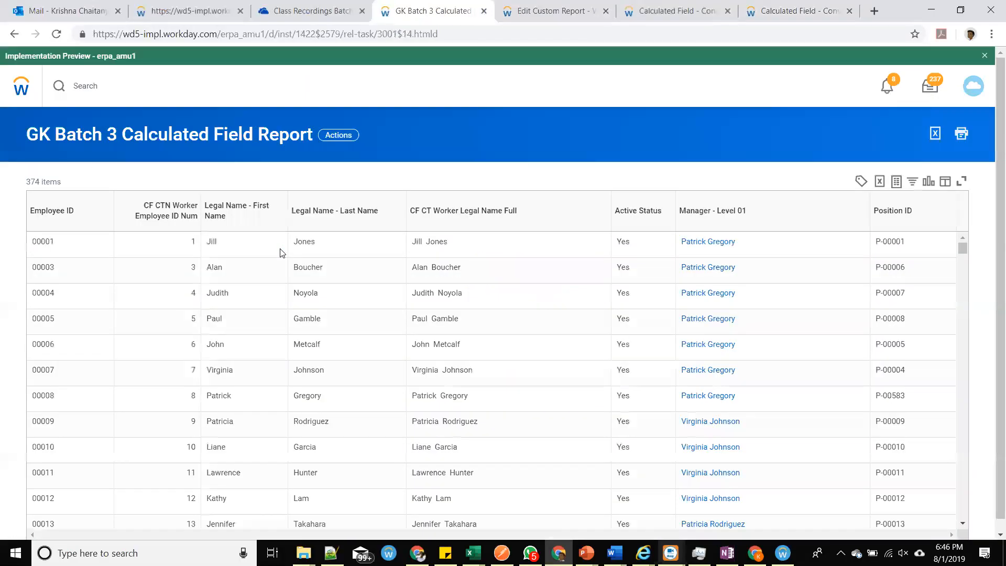
pyautogui.doubleClick(195, 242)
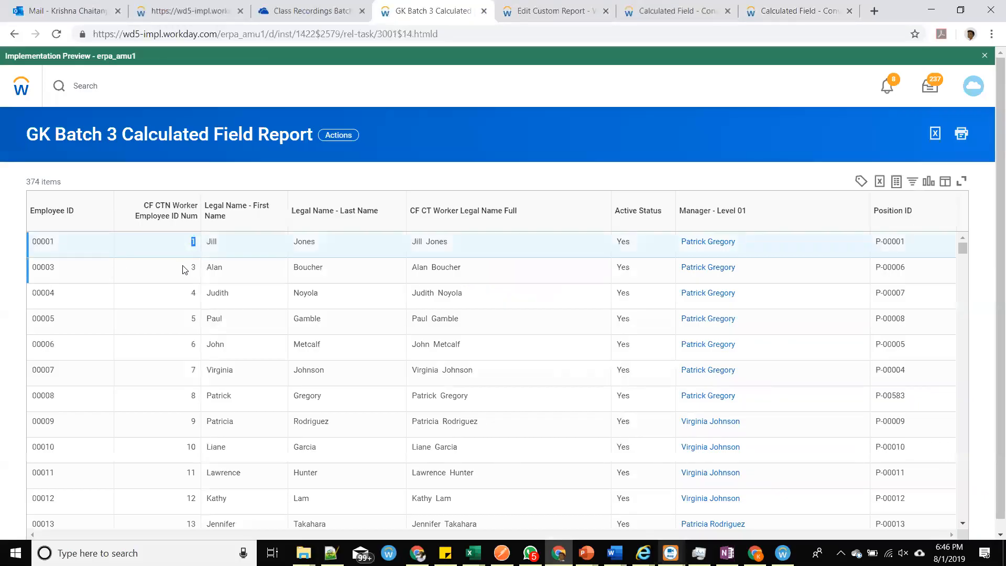
pyautogui.moveTo(61, 242); pyautogui.dragTo(19, 242)
pyautogui.click(194, 276)
pyautogui.scroll(-5, 201, 343)
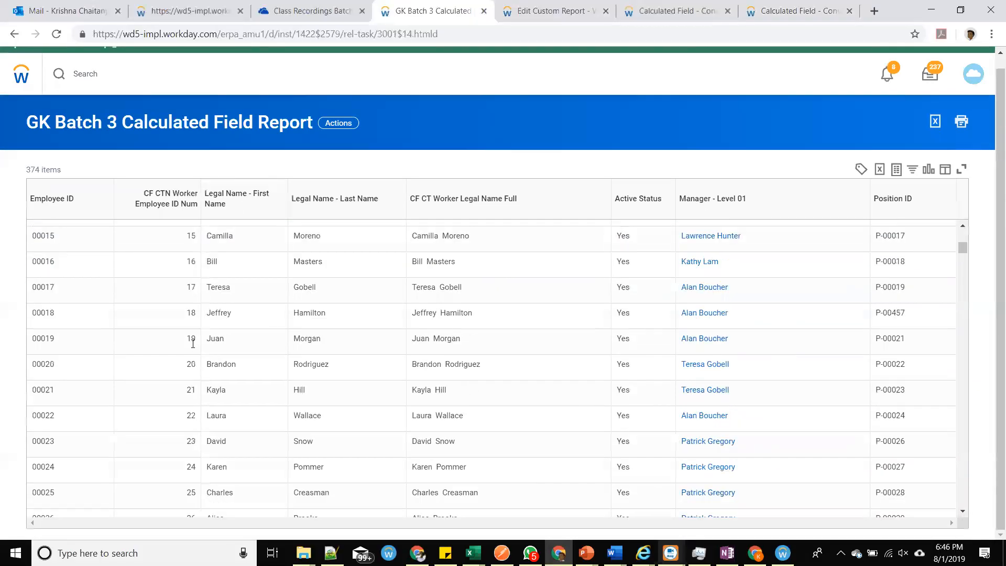
pyautogui.scroll(5, 198, 346)
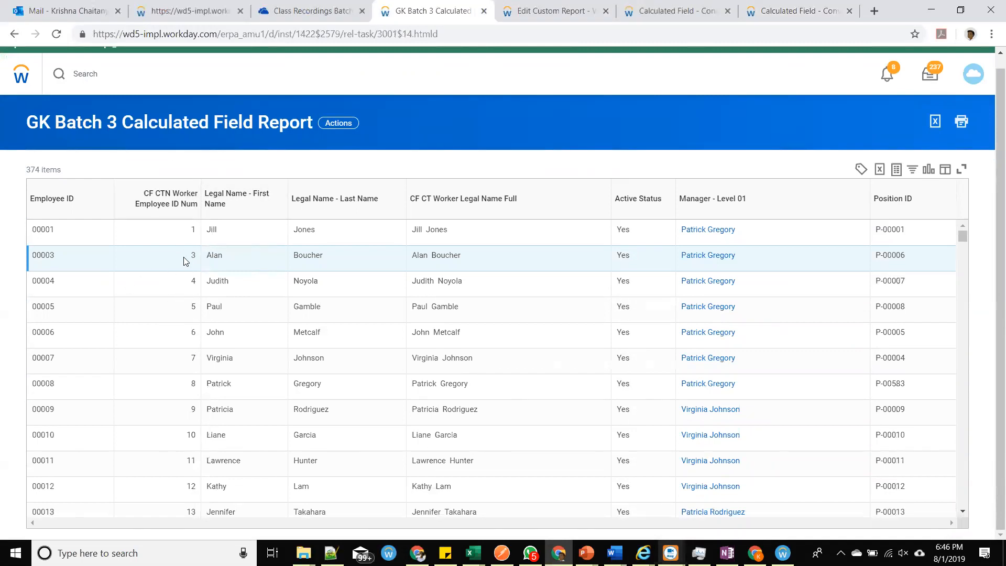
# Start another calculated field from the Convert Text to Number save confirmation and choose Format Text as its function.
pyautogui.click(564, 8)
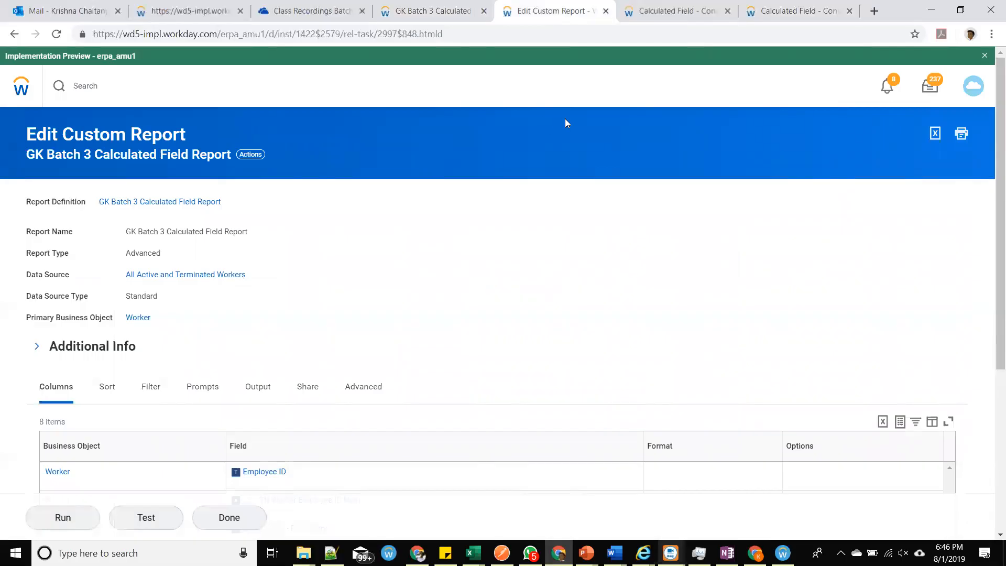
pyautogui.click(635, 19)
pyautogui.click(179, 83)
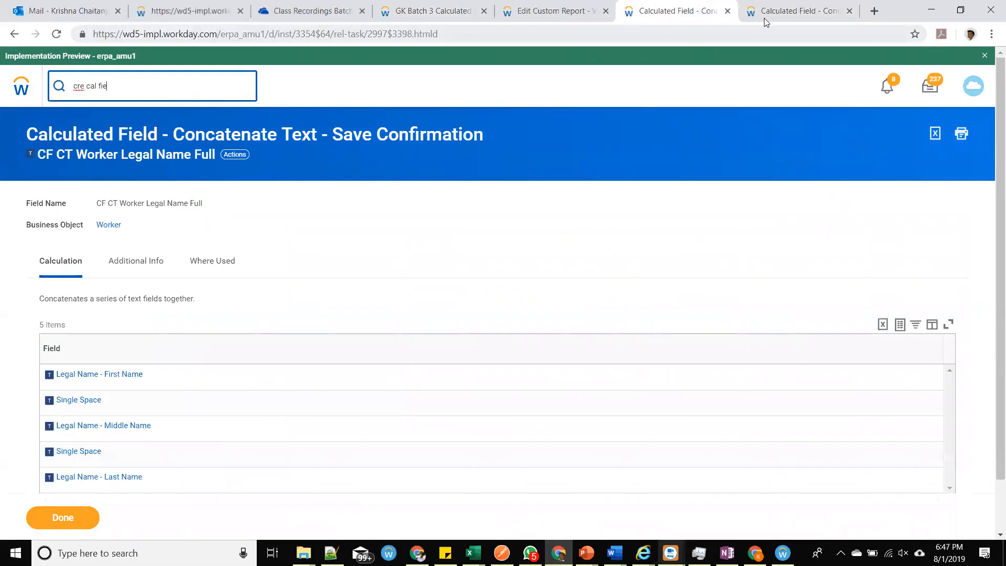
pyautogui.click(805, 11)
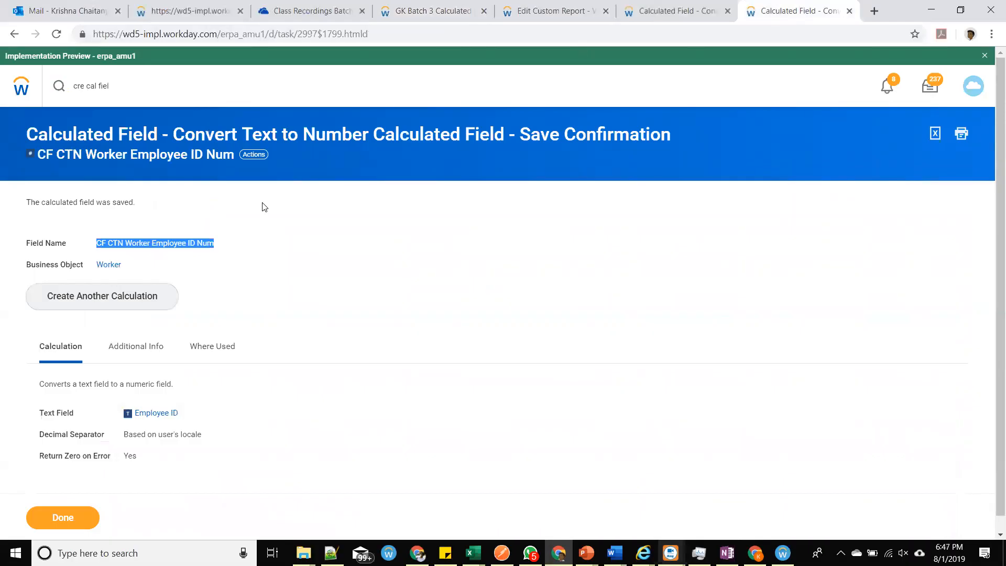
pyautogui.click(125, 304)
pyautogui.click(148, 236)
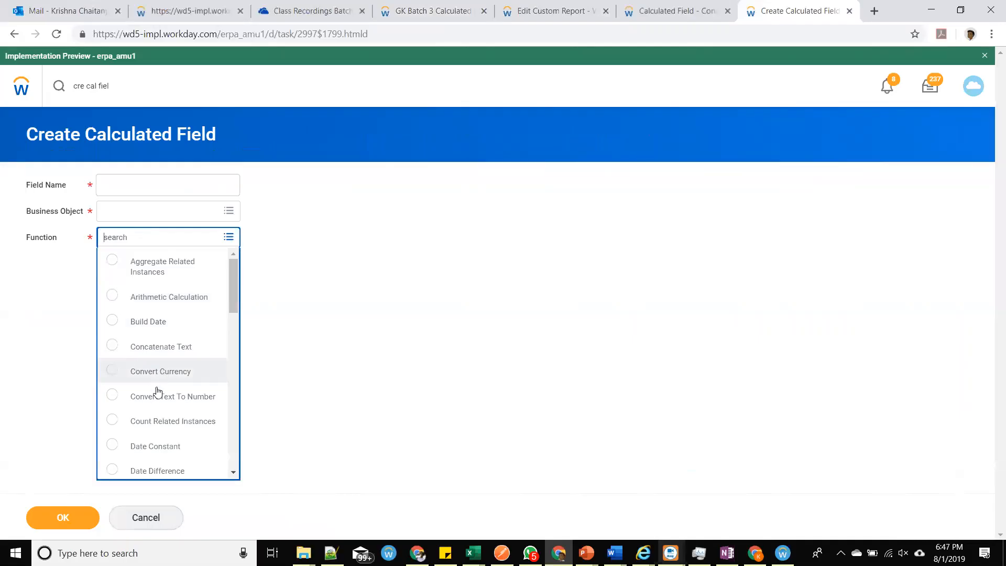
pyautogui.scroll(-1, 189, 416)
pyautogui.scroll(-1, 194, 408)
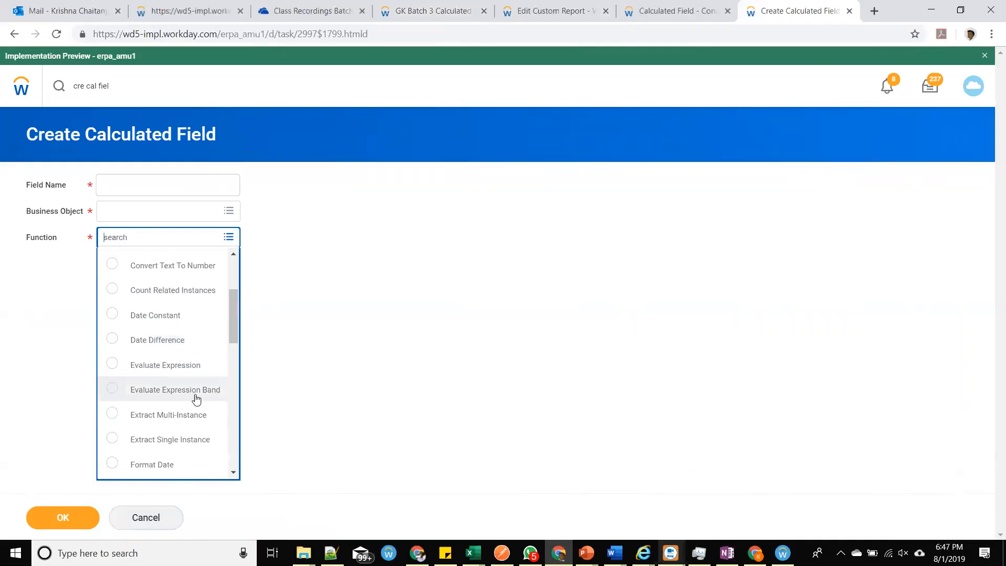
pyautogui.scroll(-1, 196, 397)
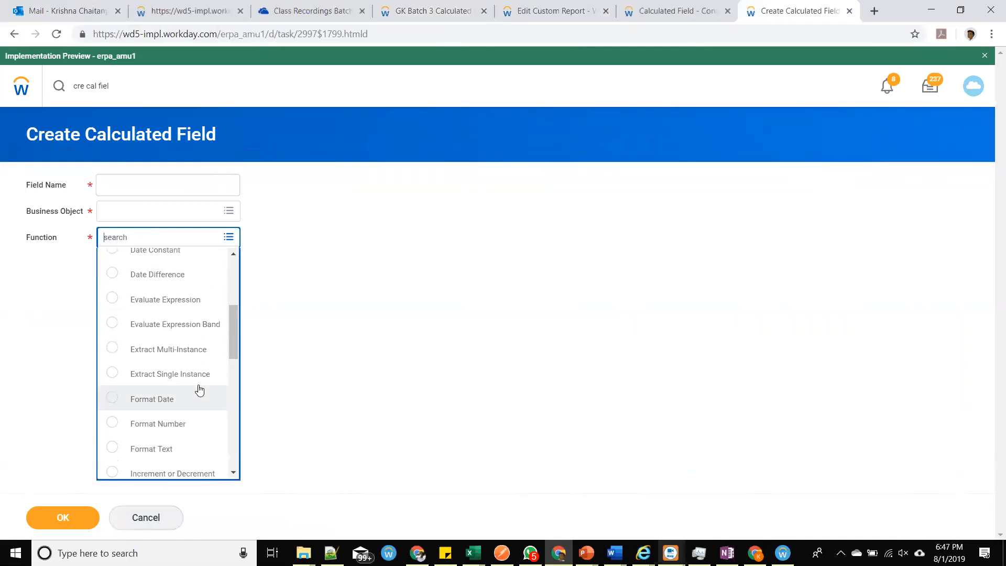
pyautogui.scroll(-1, 200, 390)
pyautogui.click(201, 389)
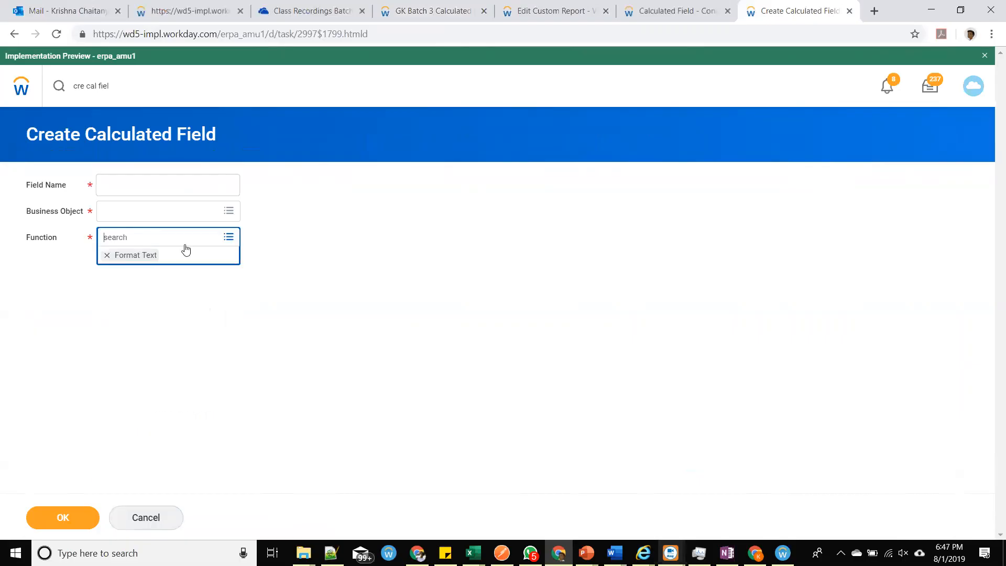
# Set the business object to Worker and name the field CF FT Worker Full Legal Name.
pyautogui.click(184, 211)
pyautogui.write('wo')
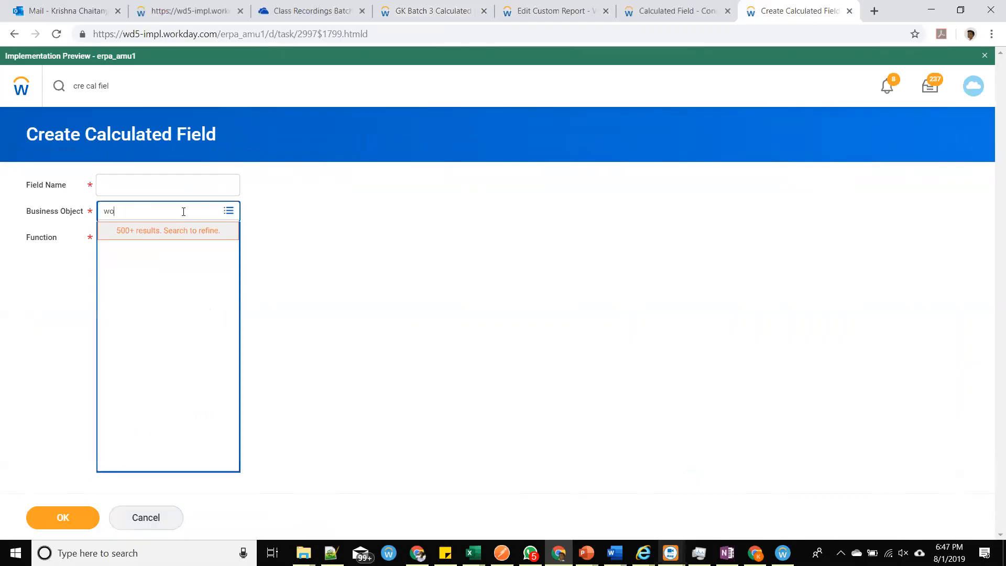
pyautogui.press('Return')
pyautogui.click(148, 238)
pyautogui.click(156, 185)
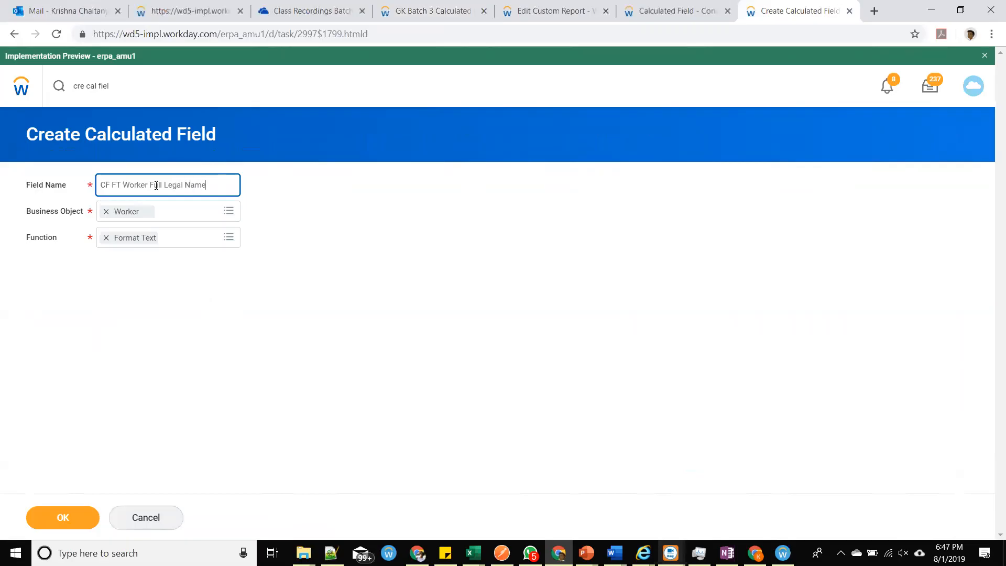
pyautogui.hotkey('ctrl', 'a')
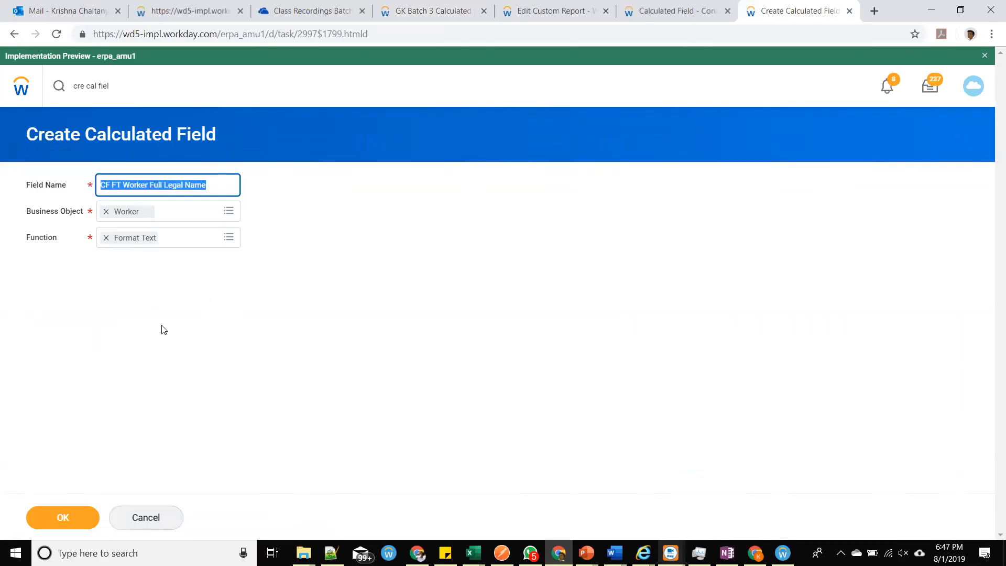
# Continue to the Format Text definition of the new calculated field and list its available case options.
pyautogui.click(78, 518)
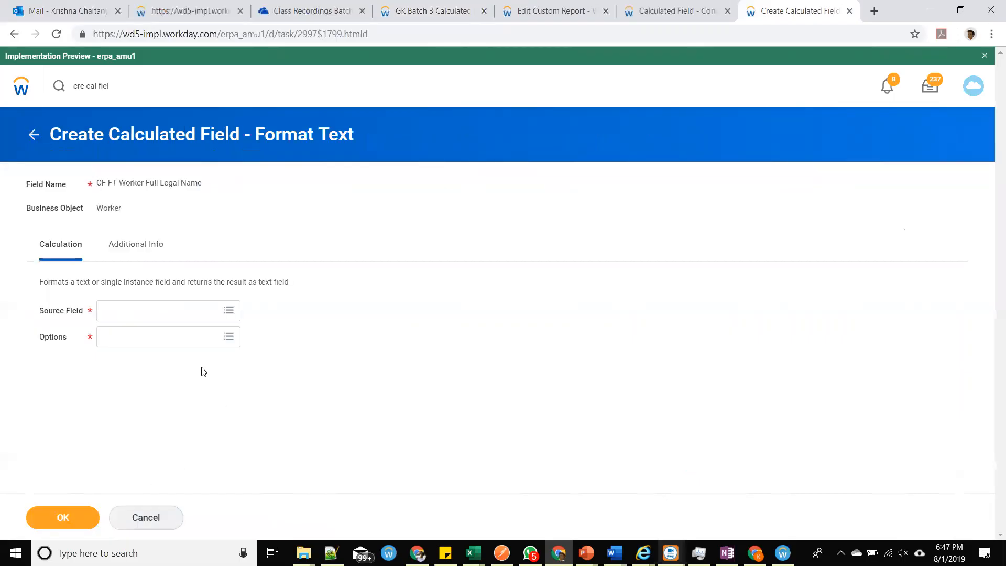
pyautogui.click(149, 340)
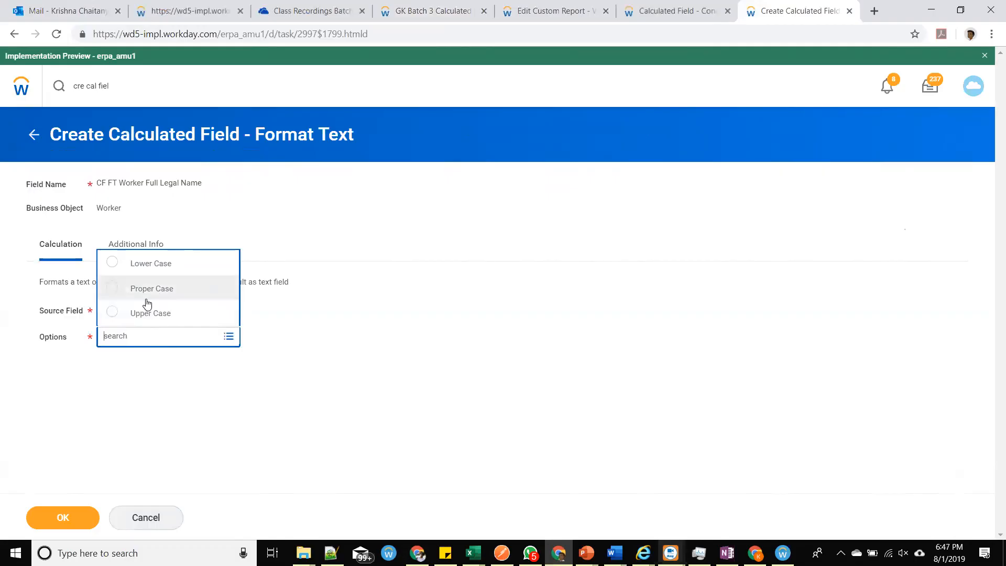
# Search the web for "proper case" in a new browser tab and open the Computer Hope article.
pyautogui.click(874, 11)
pyautogui.write('proper case')
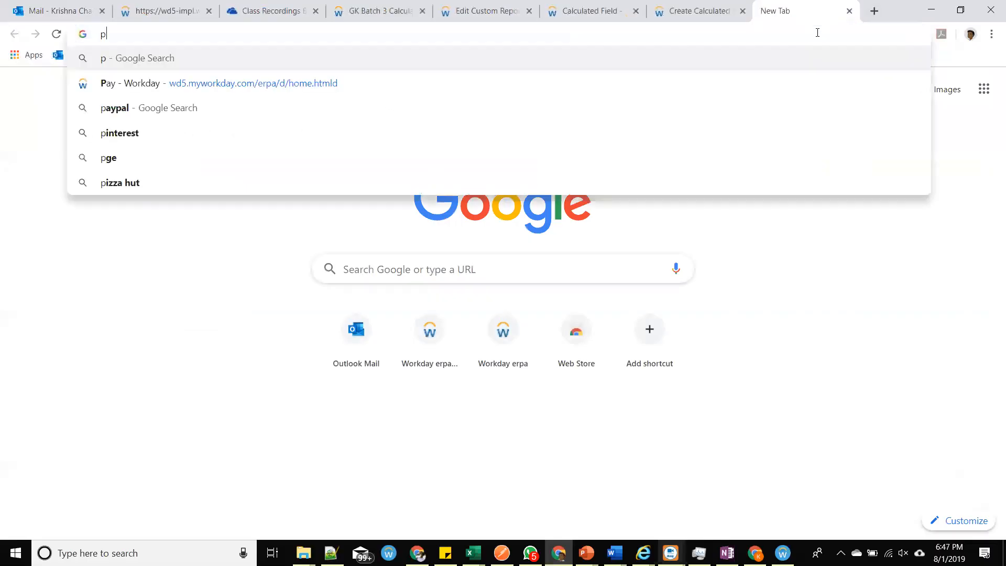
pyautogui.press('Return')
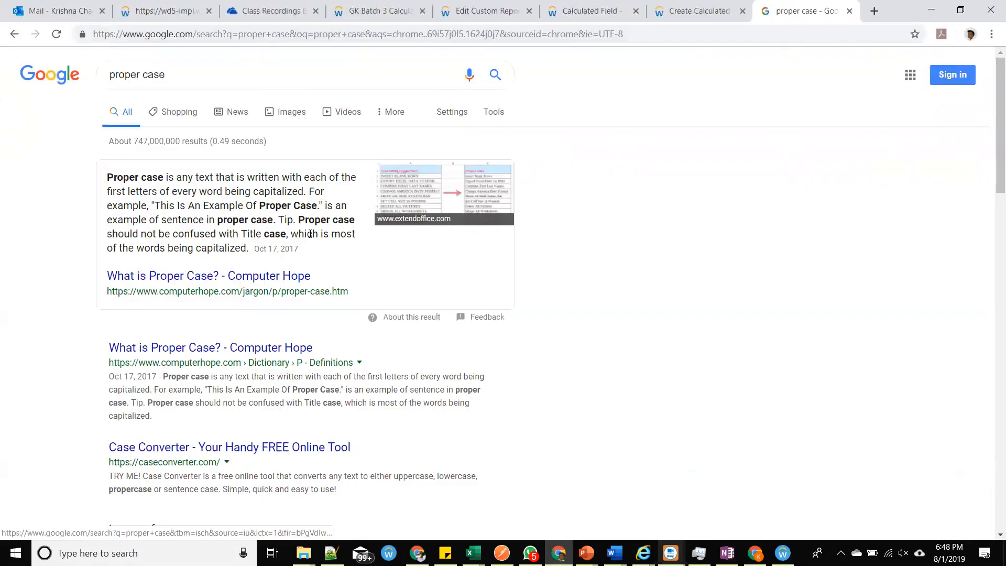
pyautogui.click(265, 282)
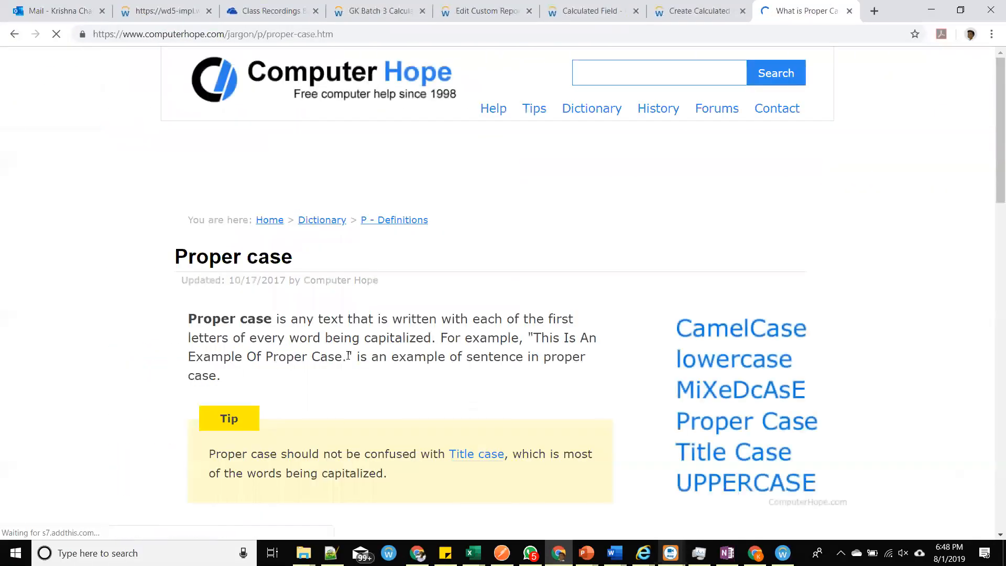
# Read the article's definition of proper case and its example sentence.
pyautogui.scroll(-5, 348, 357)
pyautogui.scroll(-12, 349, 360)
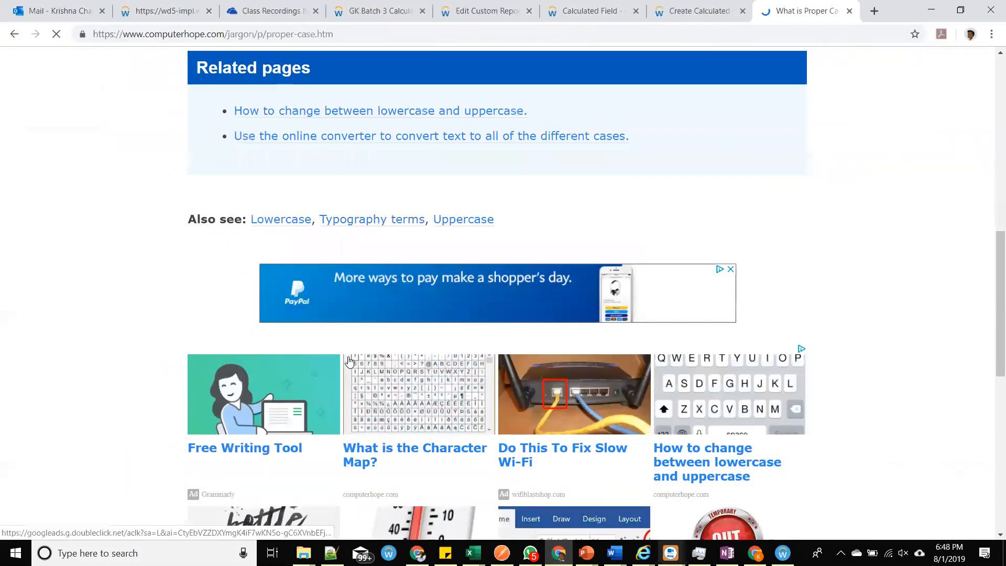
pyautogui.scroll(15, 336, 355)
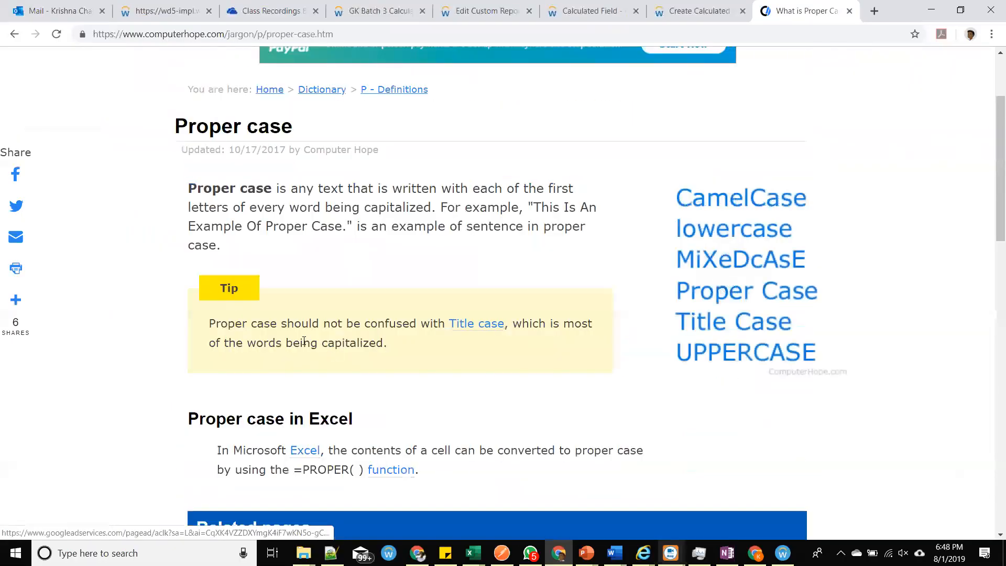
pyautogui.scroll(-1, 314, 344)
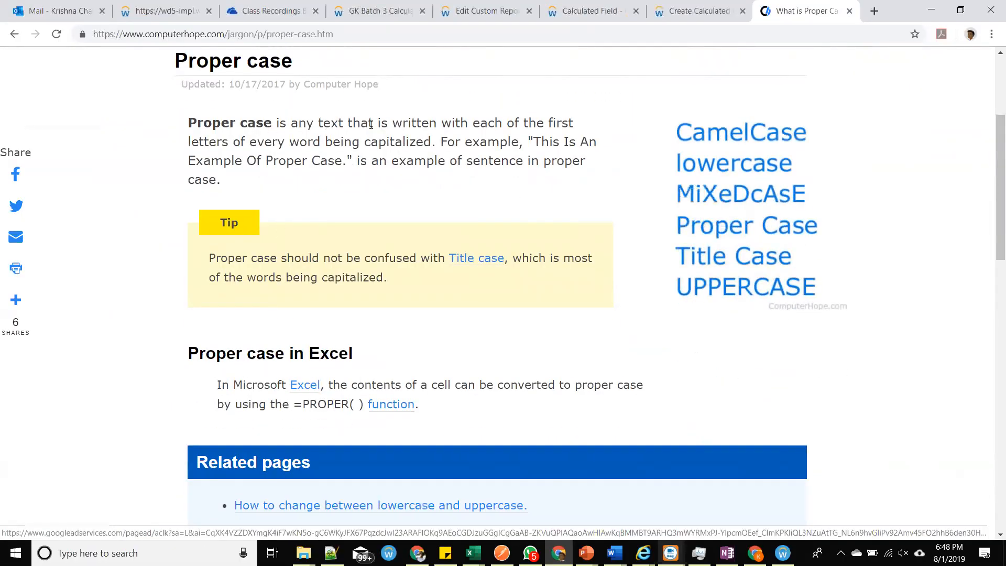
pyautogui.moveTo(188, 160); pyautogui.dragTo(261, 160)
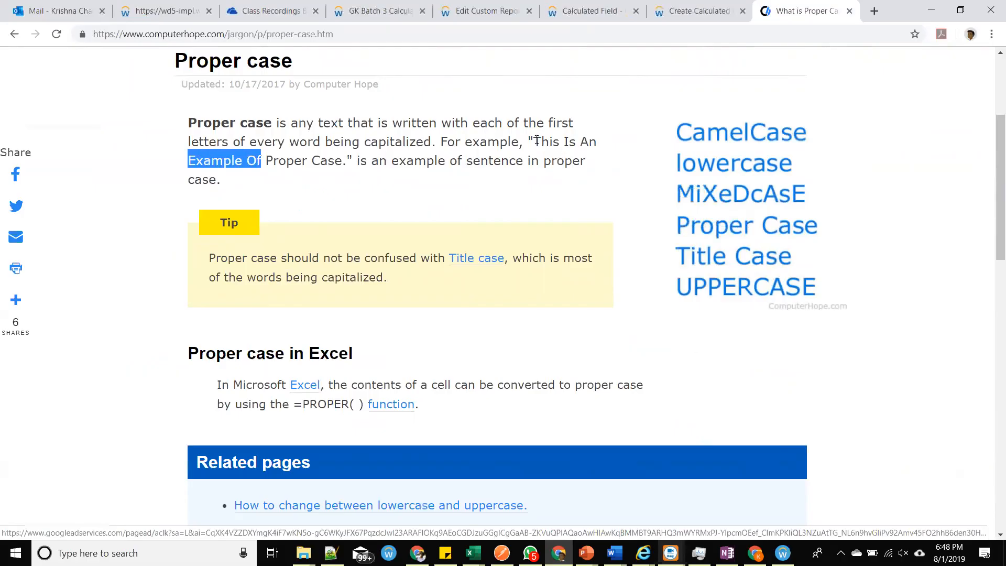
pyautogui.click(537, 141)
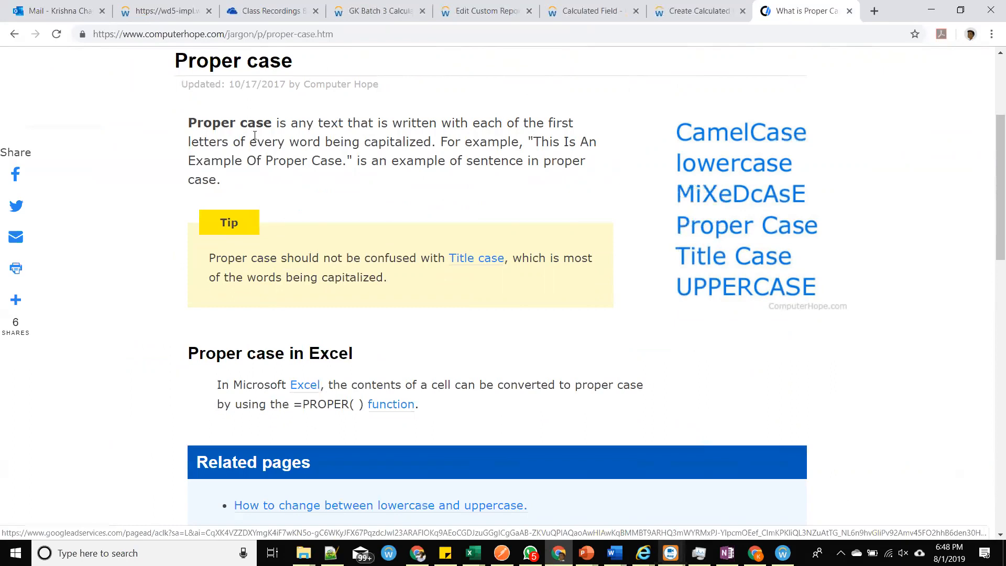
pyautogui.moveTo(216, 140); pyautogui.dragTo(422, 142)
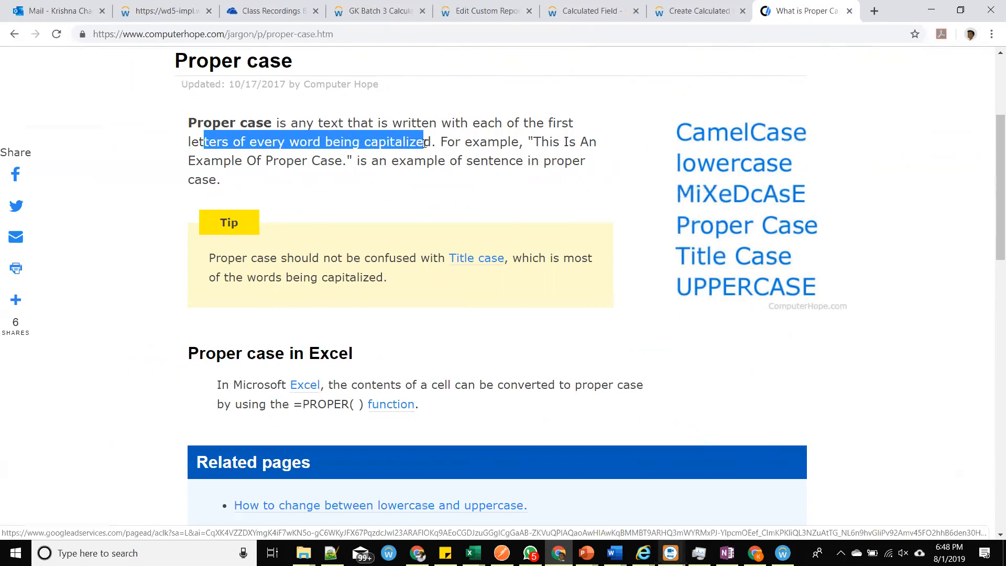
pyautogui.click(423, 143)
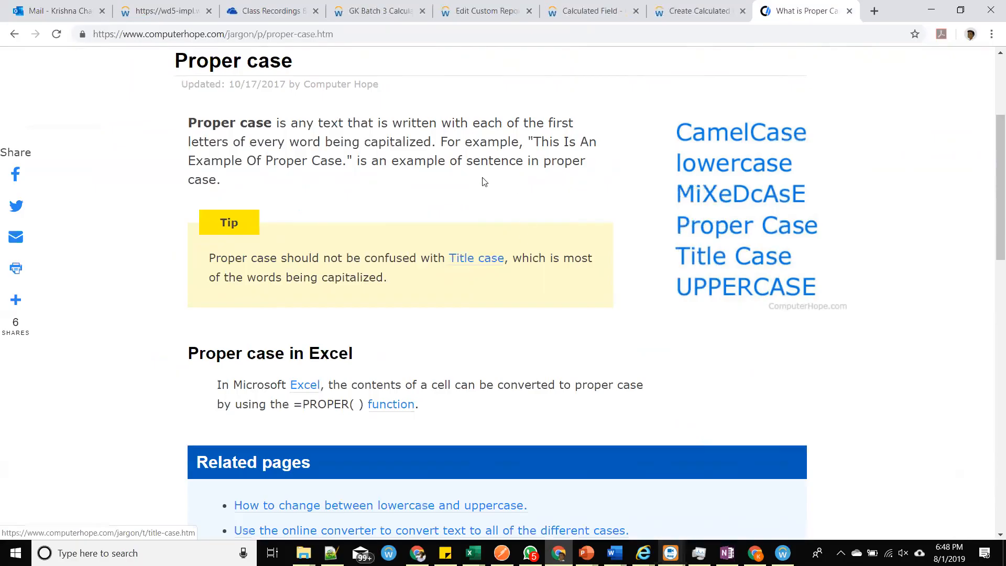
pyautogui.moveTo(525, 143); pyautogui.dragTo(536, 153)
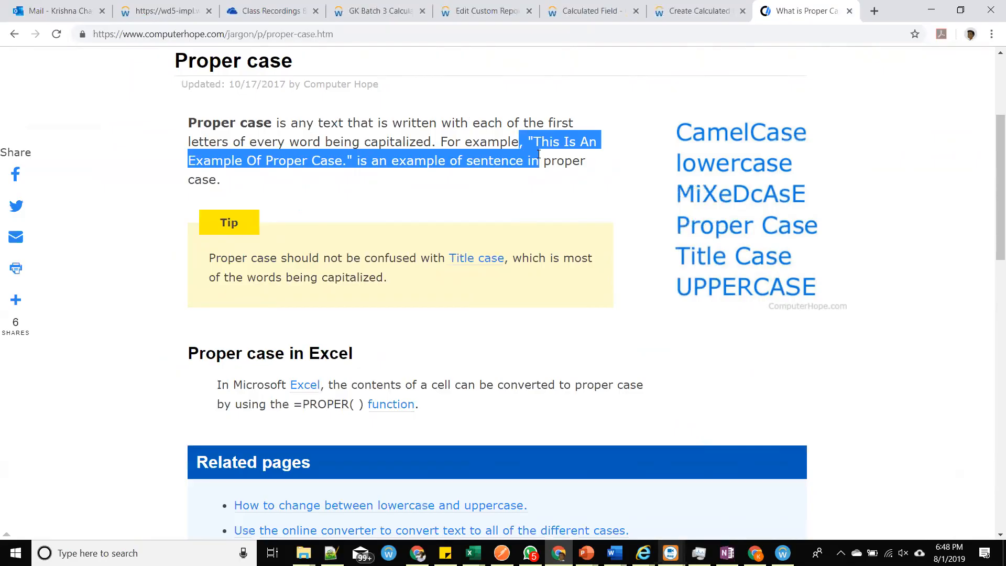
# Try Proper Case as the Format Text option and check the full legal name values in the report output.
pyautogui.click(702, 15)
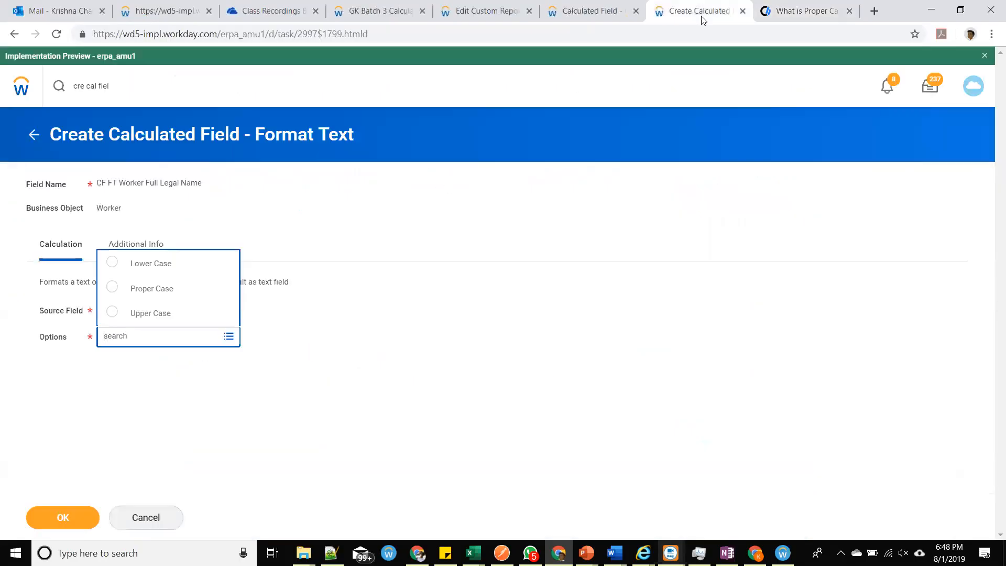
pyautogui.click(156, 291)
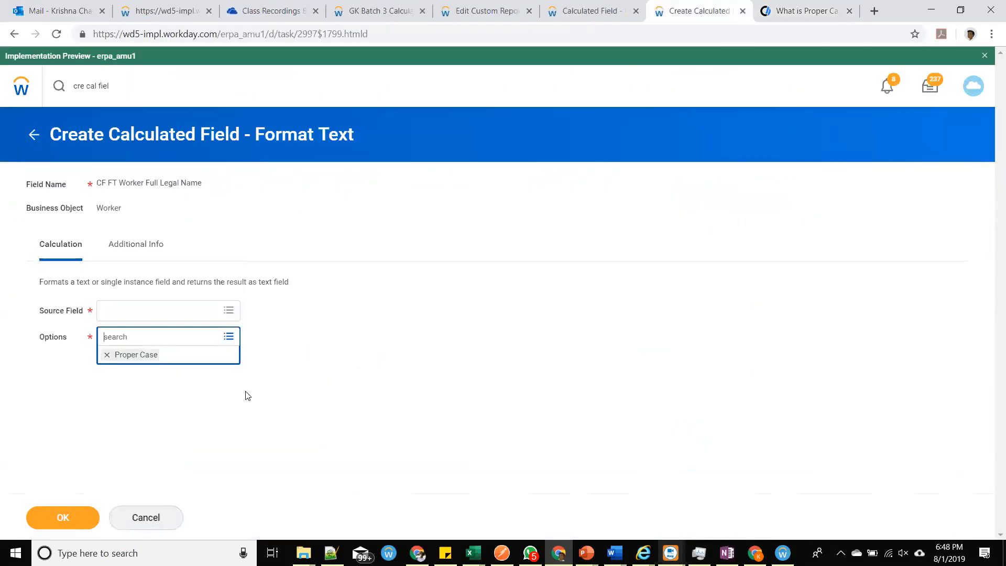
pyautogui.click(380, 11)
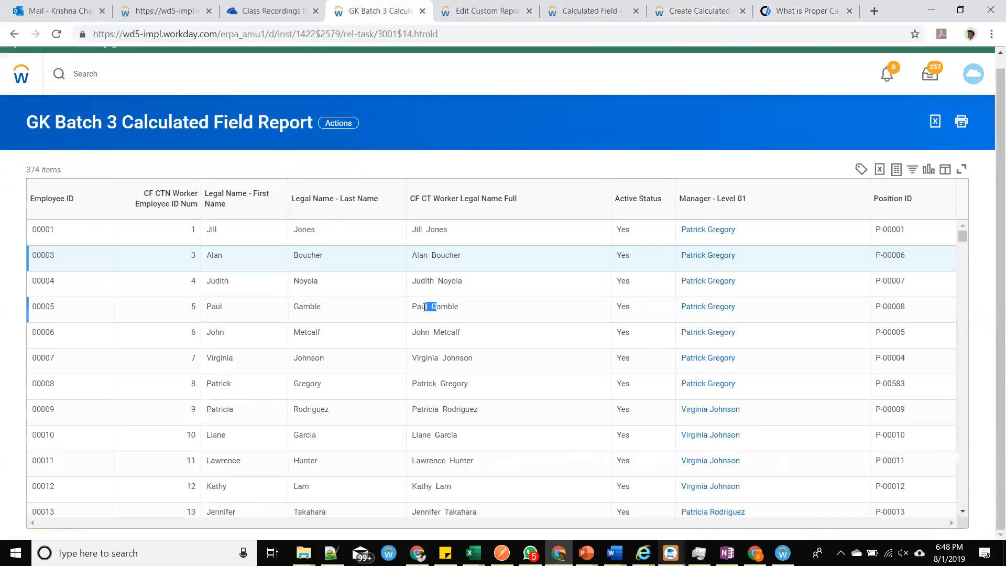
pyautogui.click(699, 11)
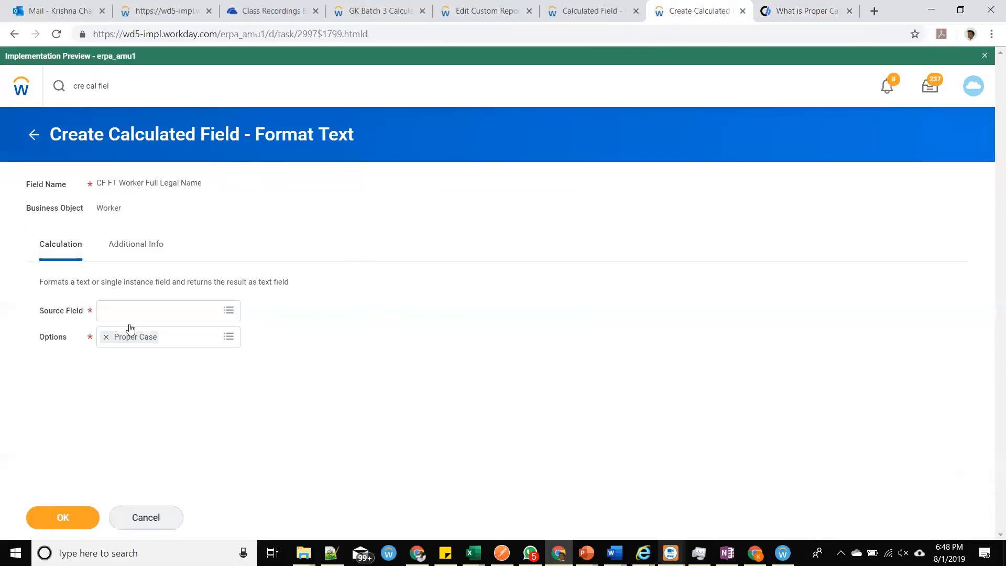
# Set the Format Text option to Upper Case and choose CF CT Worker Legal Name Full as the source field.
pyautogui.click(184, 340)
pyautogui.click(153, 313)
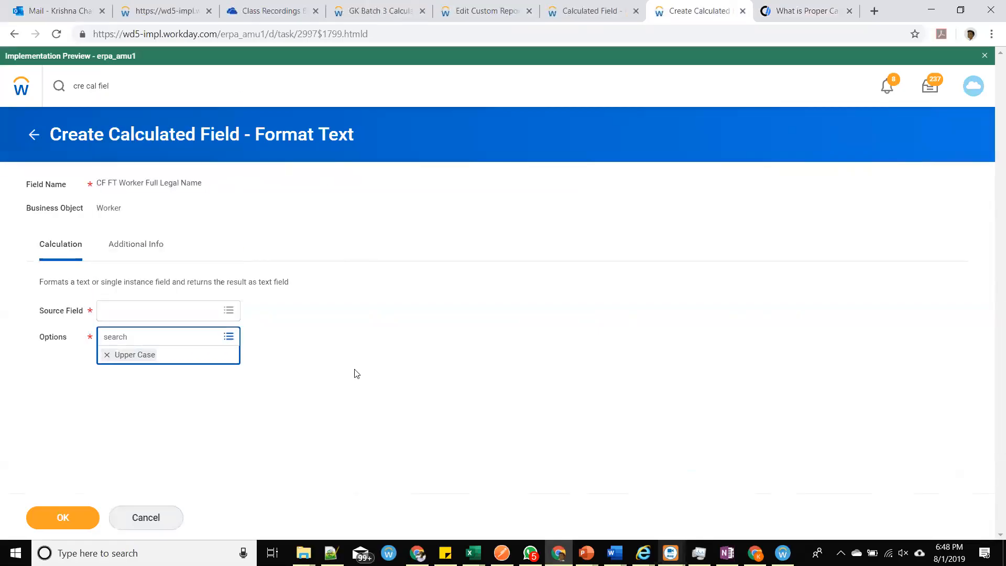
pyautogui.click(138, 309)
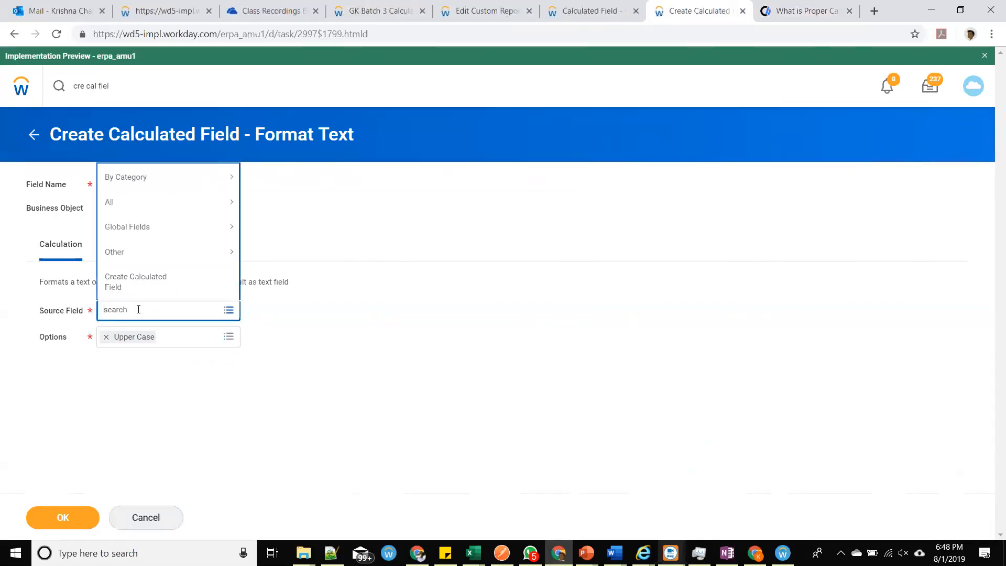
pyautogui.write('CF FT Worker Full Legal Name')
pyautogui.moveTo(116, 307); pyautogui.dragTo(236, 310)
pyautogui.write('C')
pyautogui.press('Return')
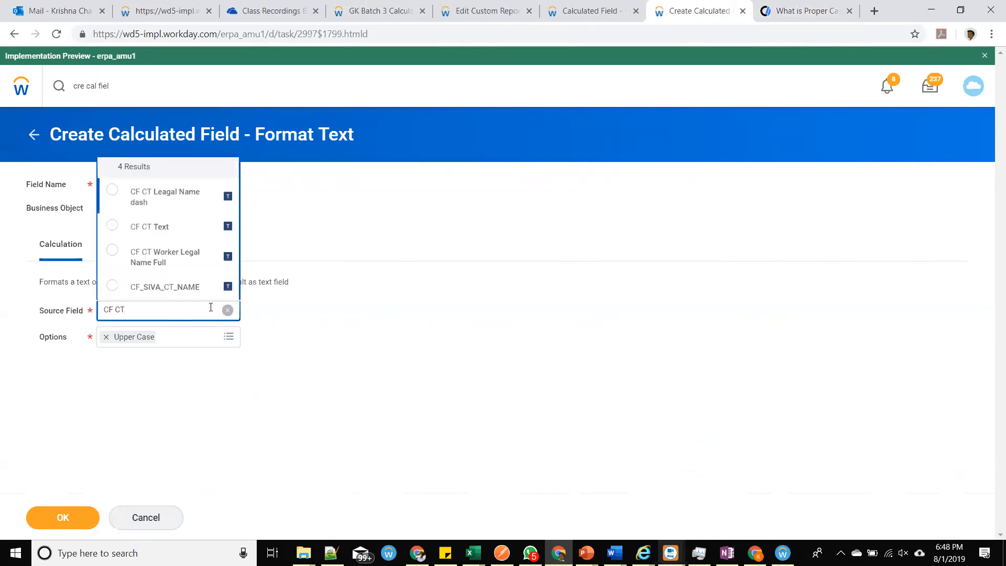
pyautogui.click(176, 262)
pyautogui.click(590, 10)
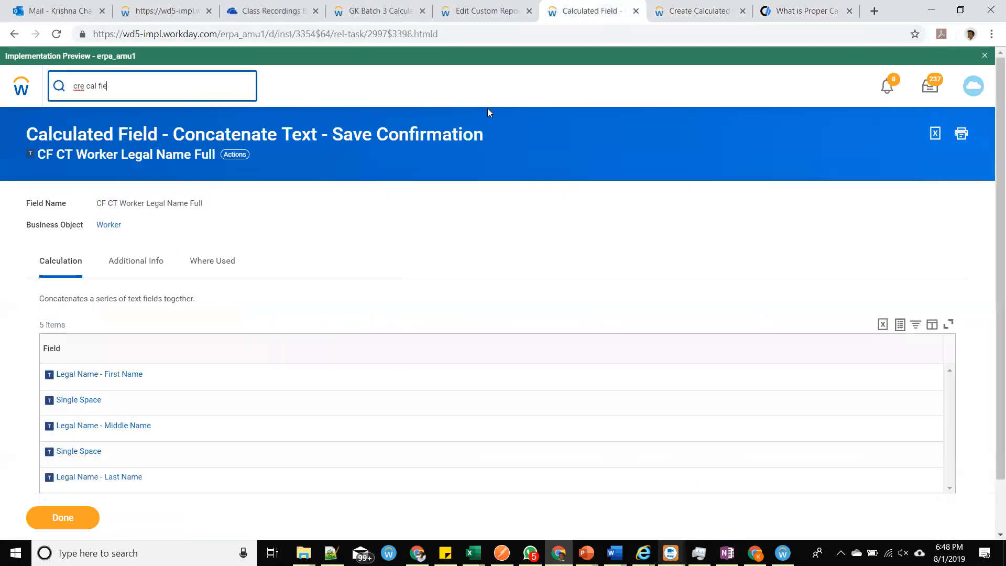
pyautogui.click(700, 11)
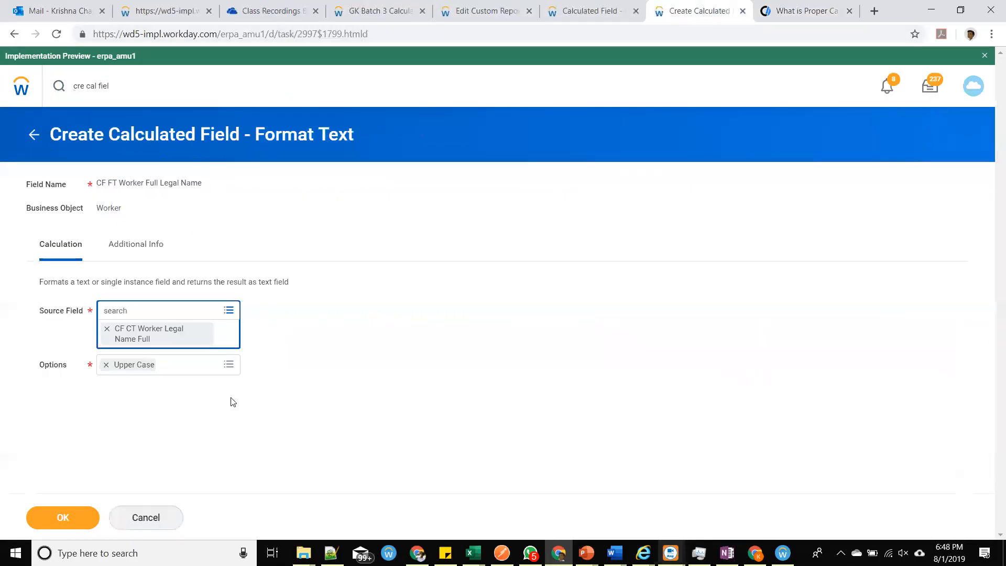
# Save the Format Text calculated field and check where it is used.
pyautogui.click(277, 414)
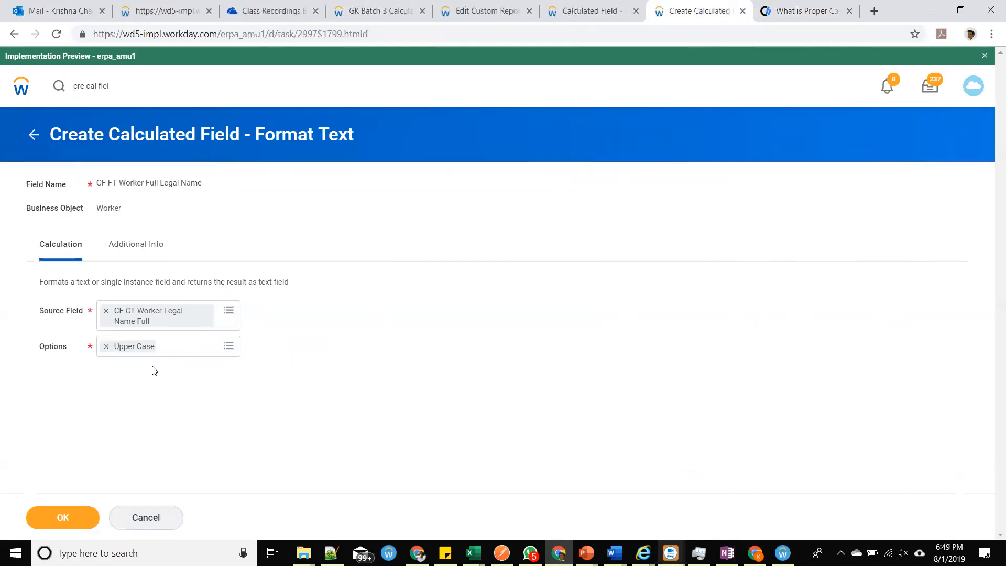
pyautogui.click(68, 520)
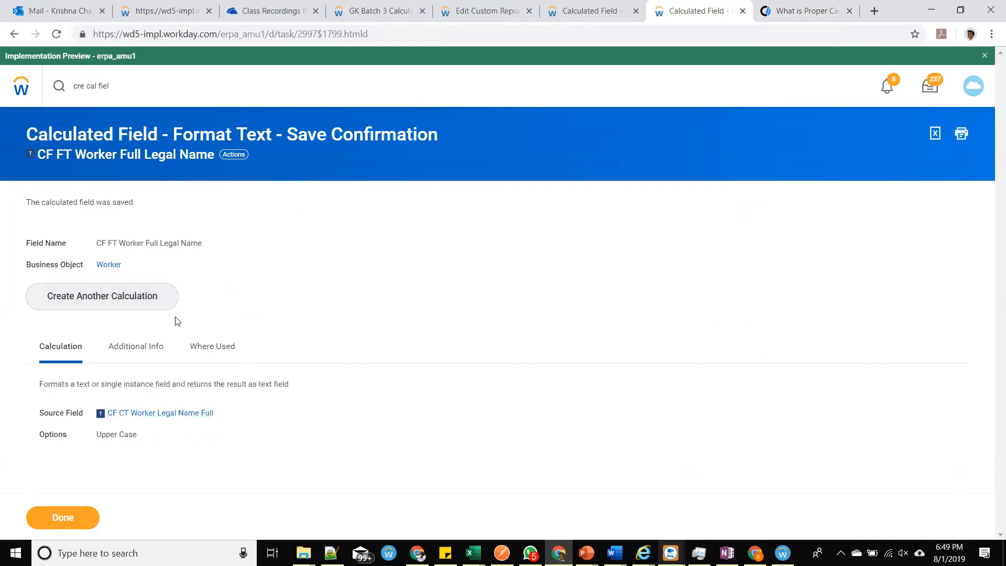
pyautogui.click(211, 348)
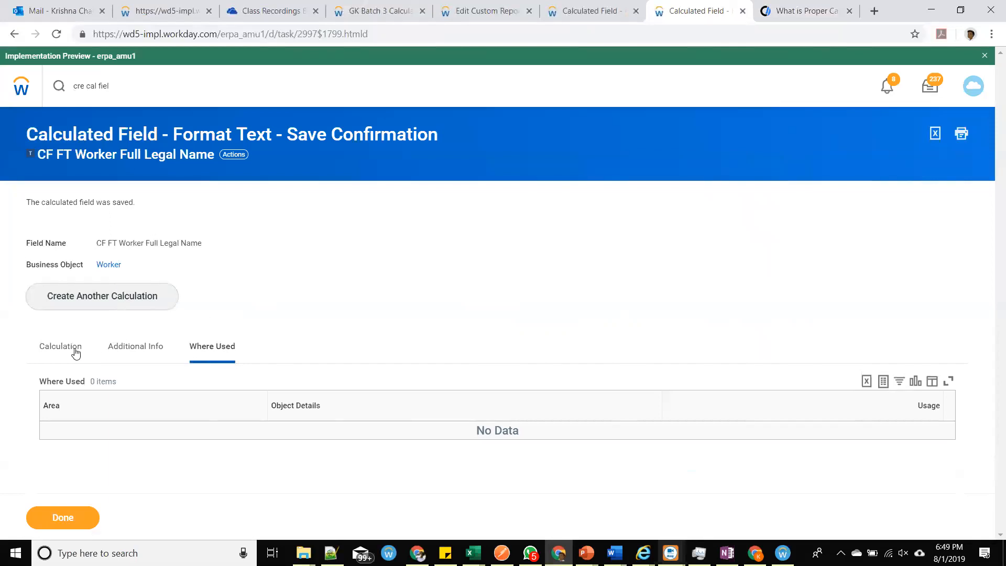
# Edit the GK Batch 3 Calculated Field Report, add a CF FT Worker Full Legal Name column after CF CT Worker Legal Name Full, and save.
pyautogui.click(474, 12)
pyautogui.click(254, 155)
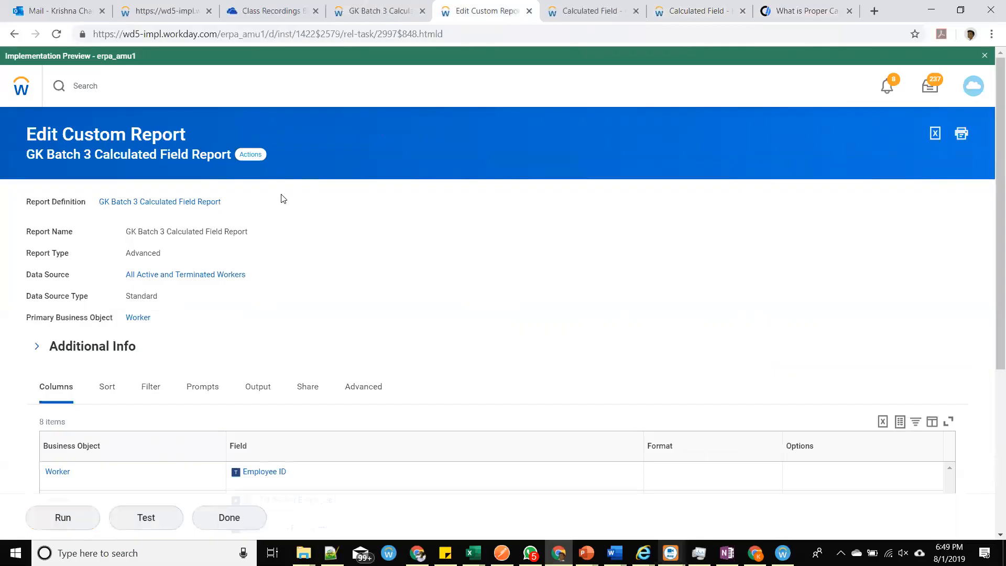
pyautogui.click(375, 226)
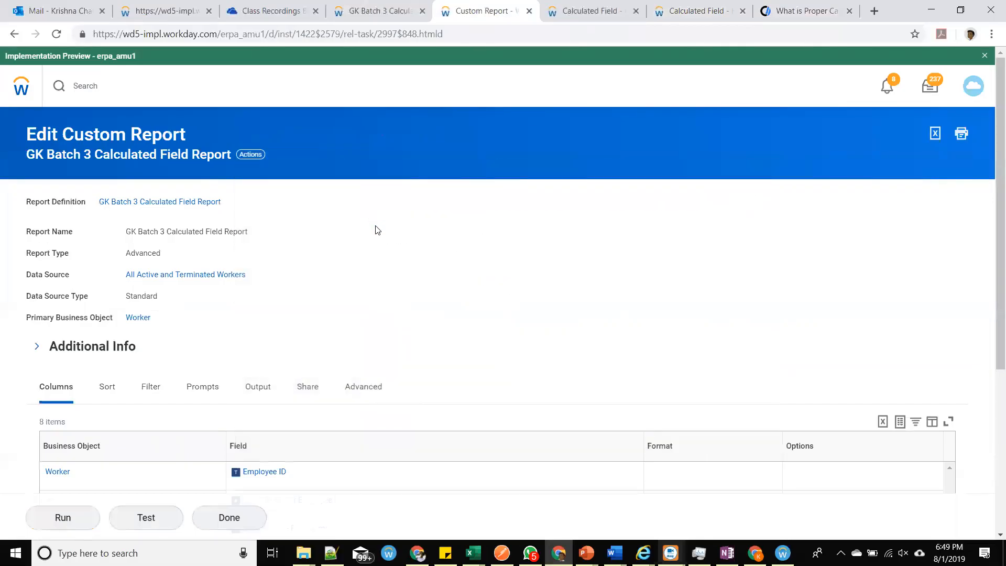
pyautogui.scroll(-5, 287, 265)
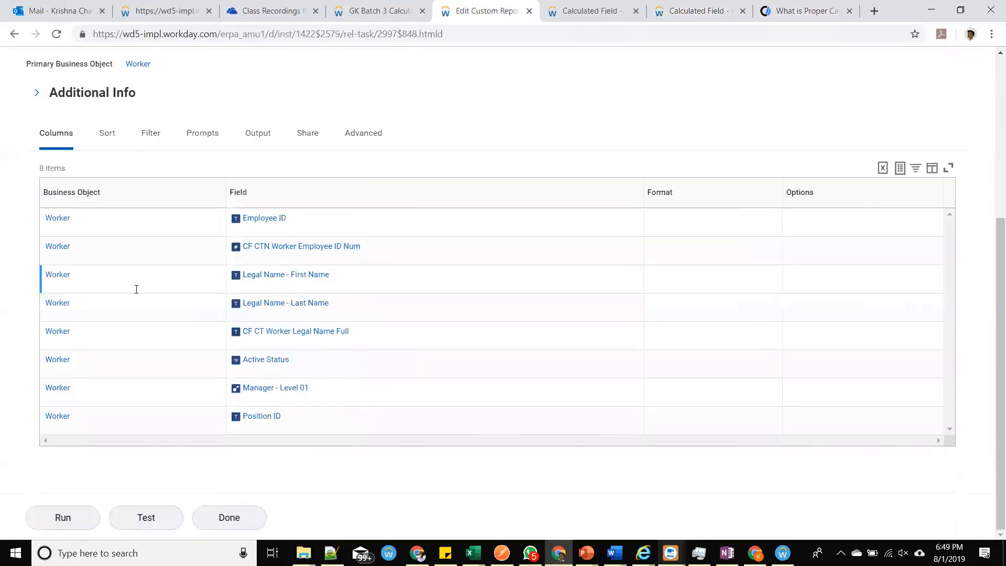
pyautogui.click(55, 257)
pyautogui.click(372, 292)
pyautogui.write('CF FT Worker Full Legal Name')
pyautogui.press('Return')
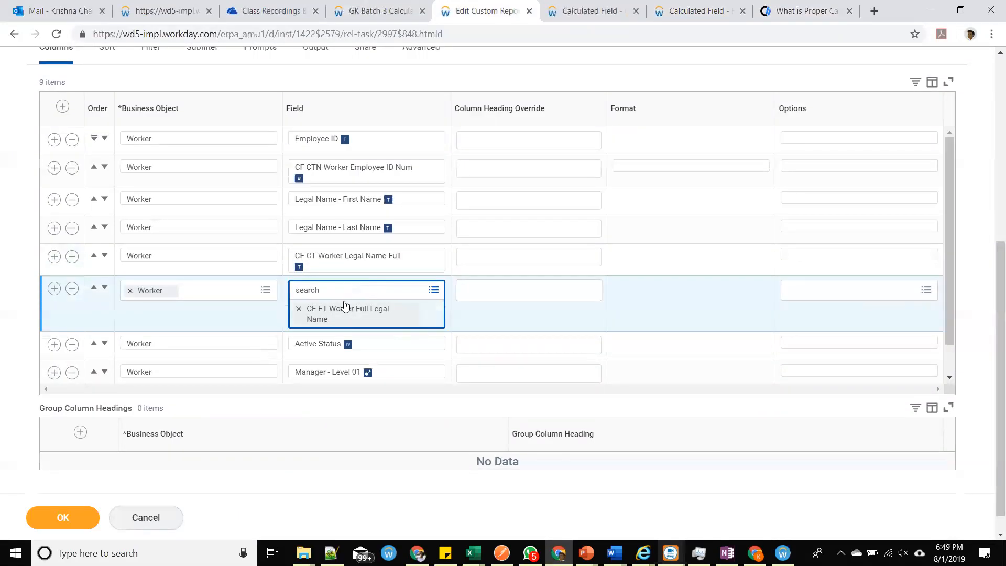
pyautogui.click(53, 518)
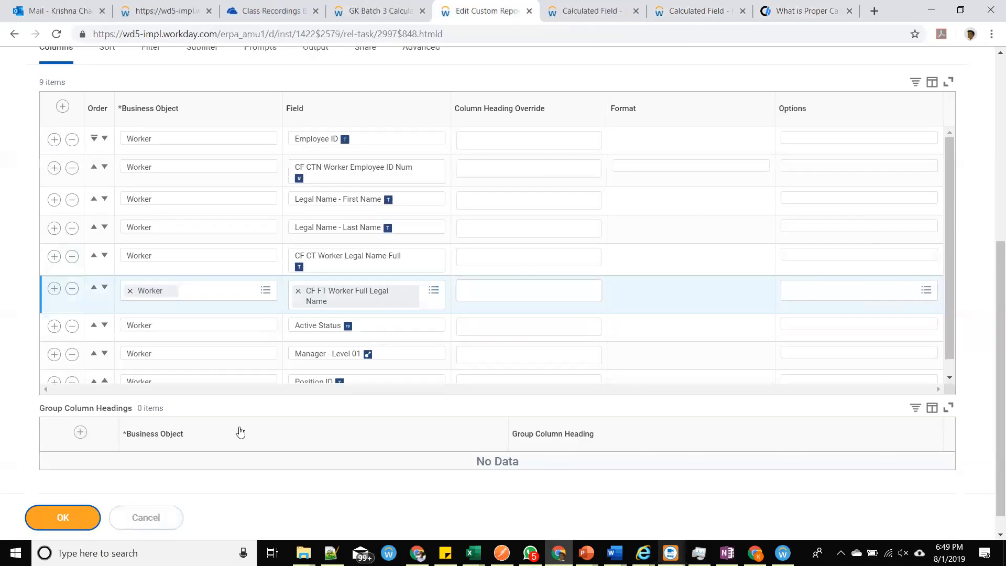
# Check where CF CT Worker Legal Name Full is used and open the dependent CF FT Worker Full Legal Name field.
pyautogui.click(590, 11)
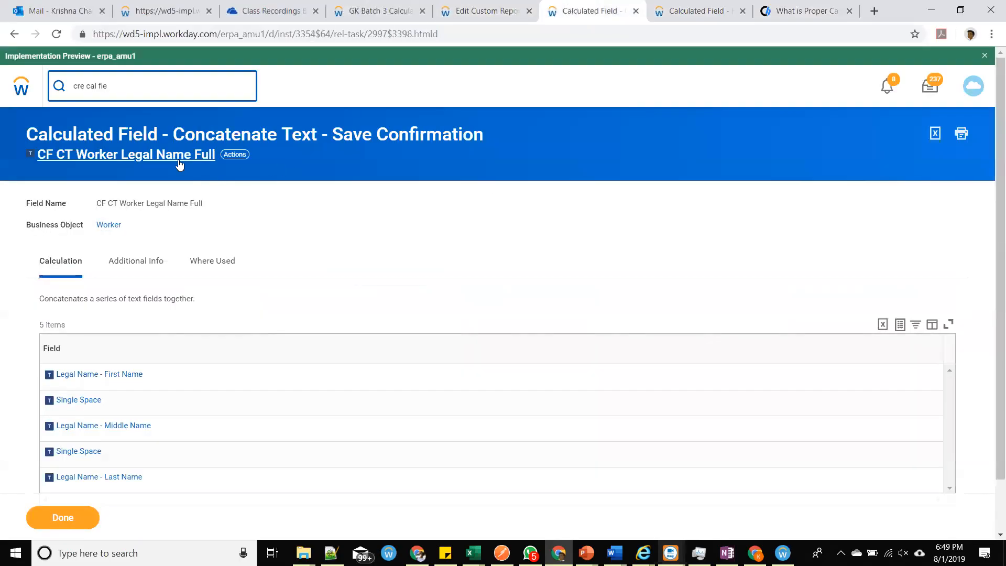
pyautogui.click(157, 155)
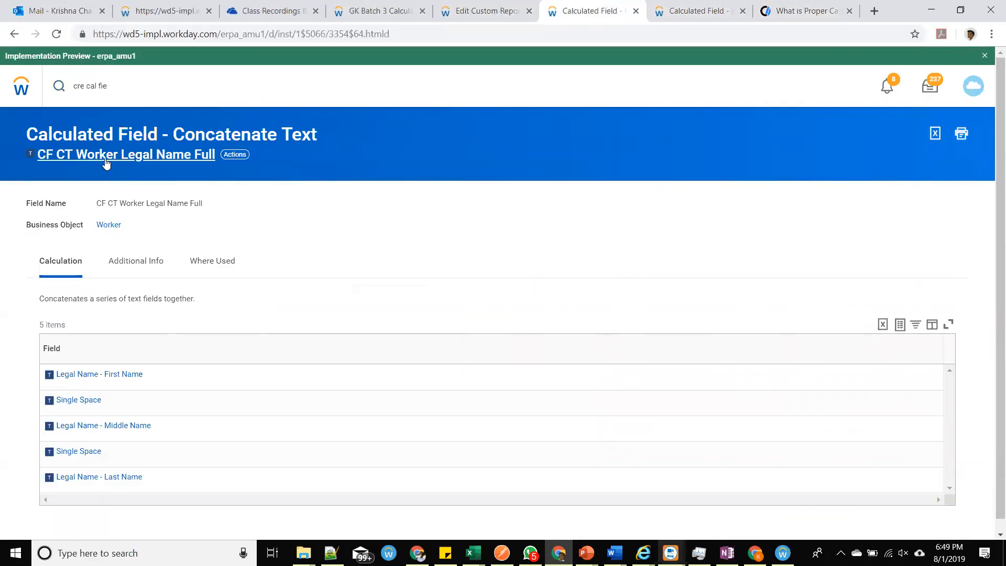
pyautogui.click(204, 262)
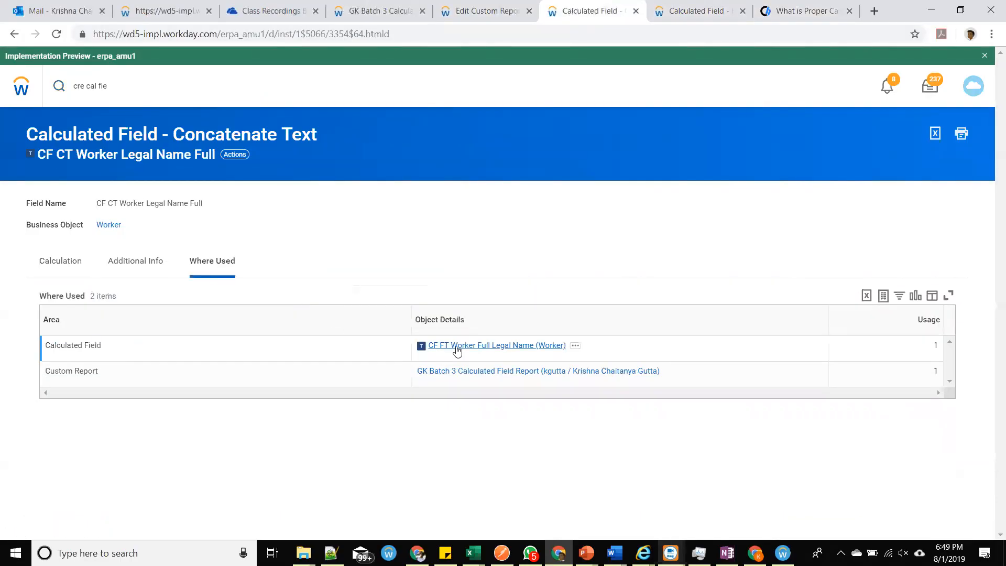
pyautogui.click(125, 376)
pyautogui.click(177, 351)
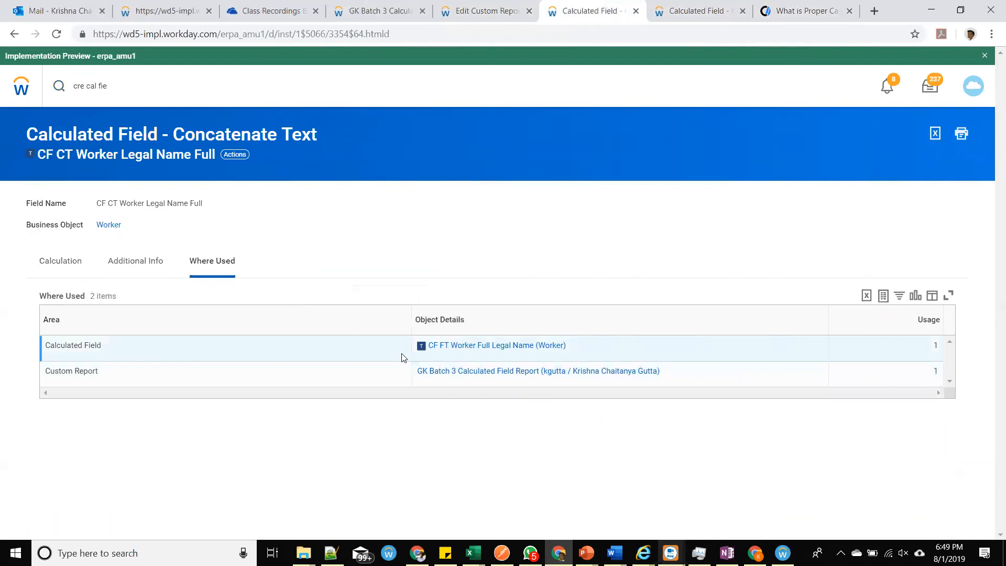
pyautogui.click(484, 345)
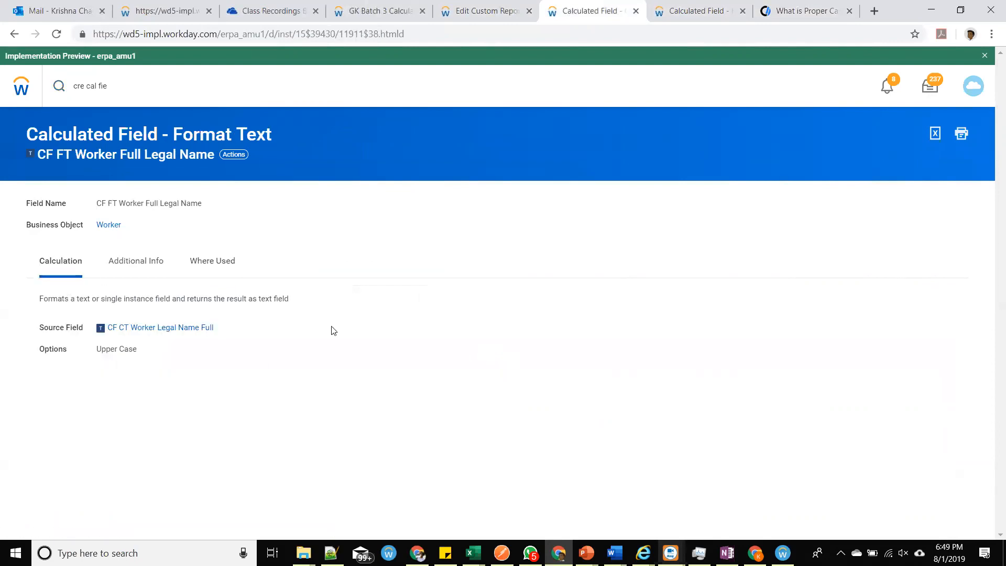
# Check where CF FT Worker Full Legal Name is used and inspect its source field, CF CT Worker Legal Name Full.
pyautogui.click(211, 262)
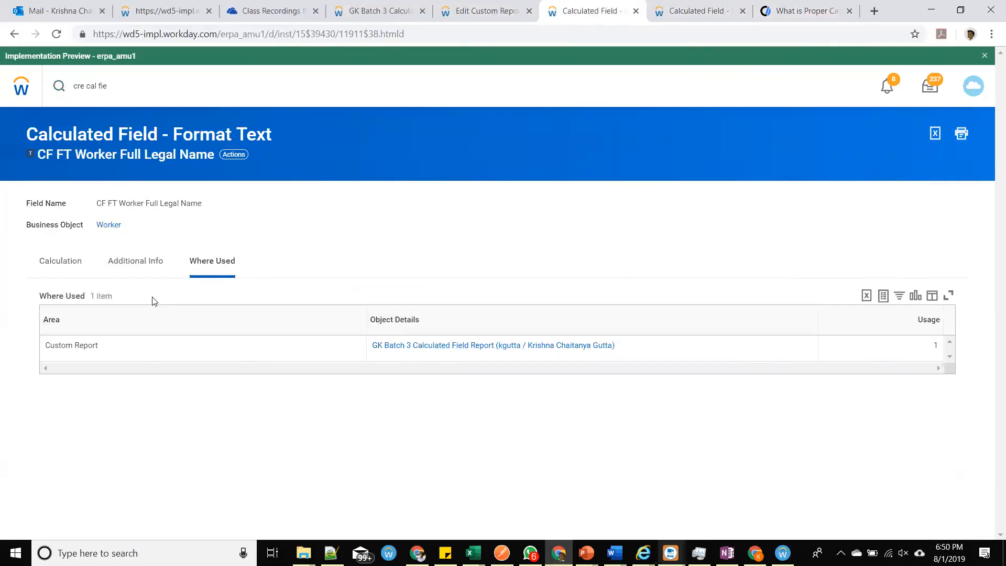
pyautogui.click(72, 264)
pyautogui.moveTo(154, 330); pyautogui.dragTo(158, 333)
pyautogui.click(158, 330)
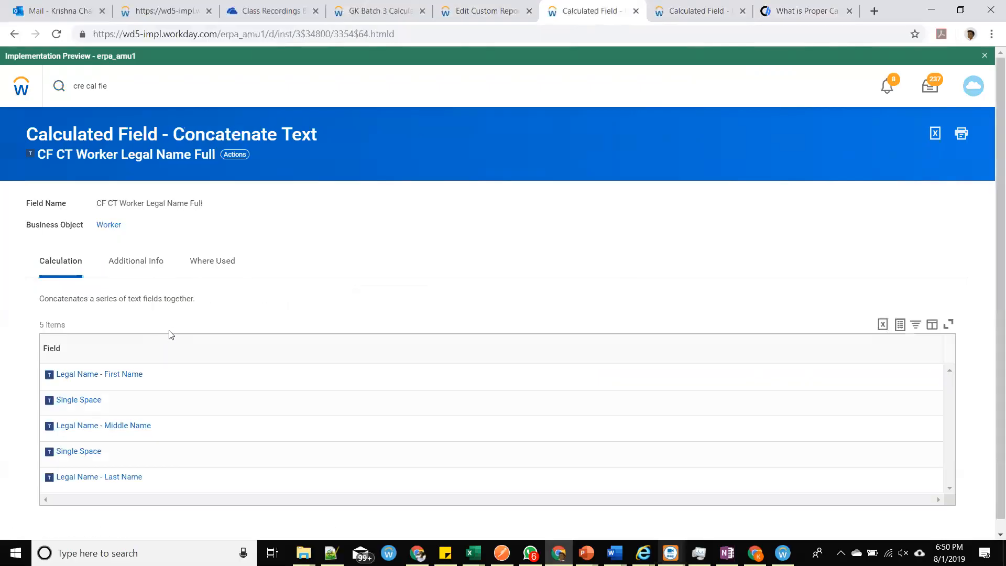
pyautogui.click(14, 33)
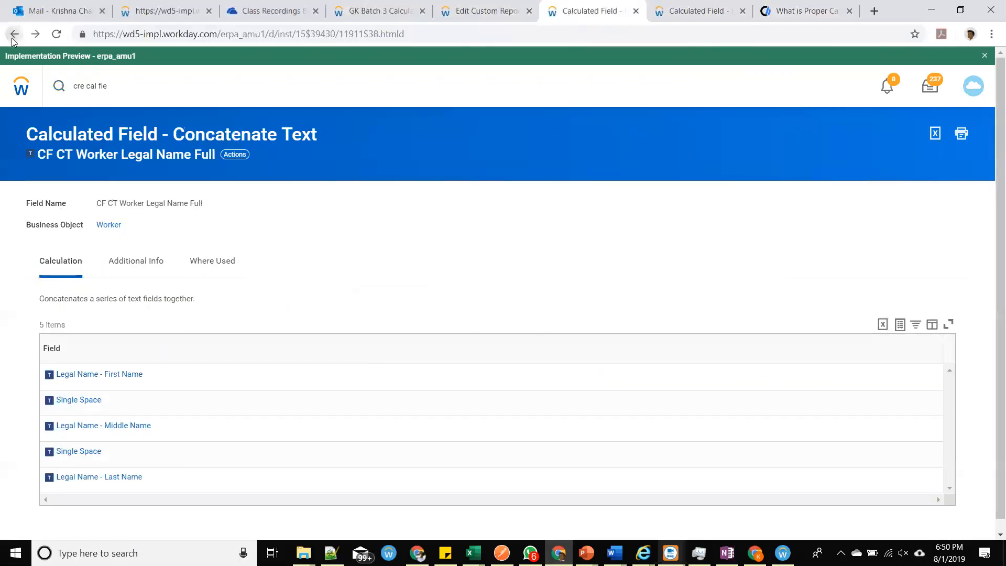
# View the calculation hierarchy of CF FT Worker Full Legal Name and expand CF CT Worker Legal Name Full within it.
pyautogui.click(238, 158)
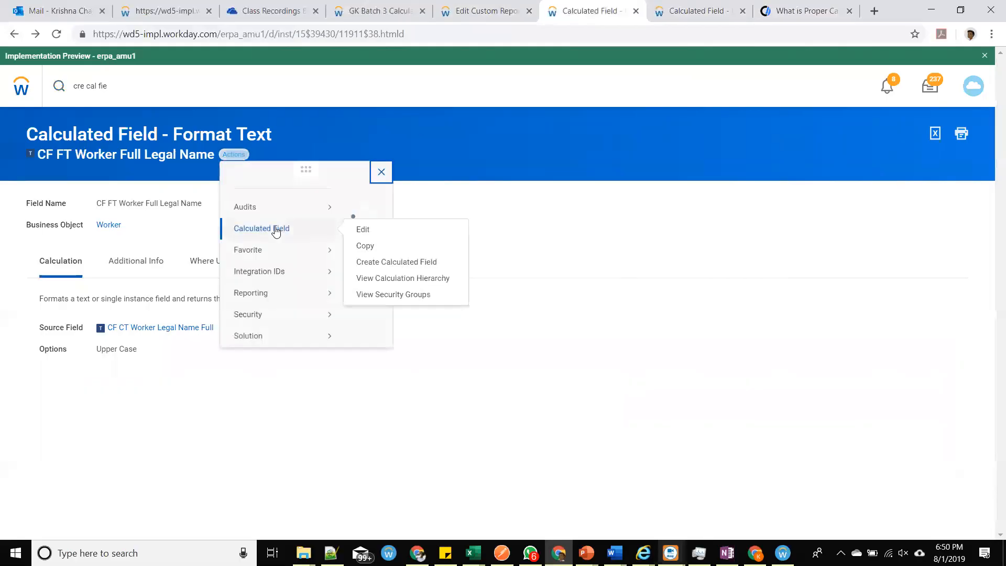
pyautogui.moveTo(290, 255)
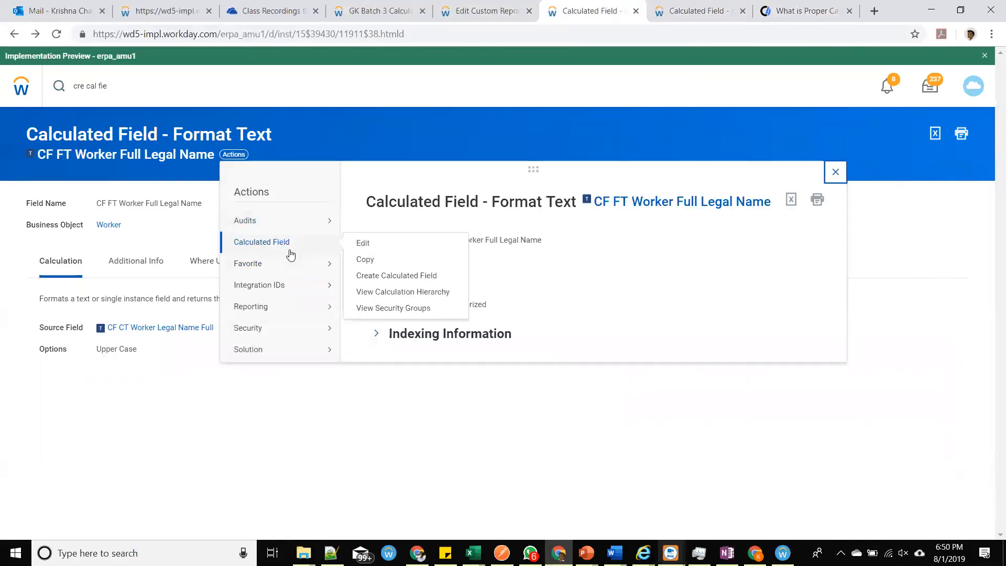
pyautogui.click(400, 292)
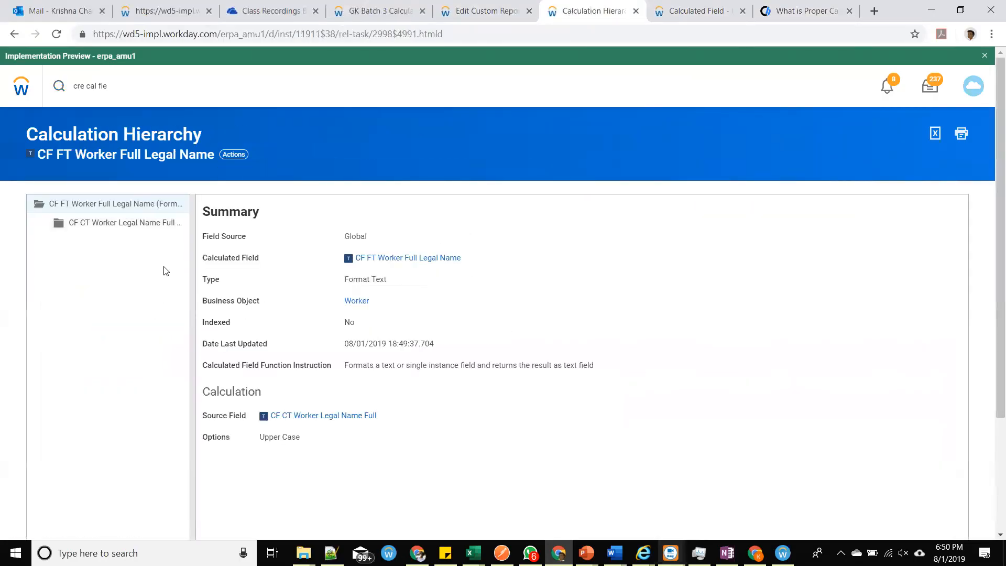
pyautogui.scroll(-3, 168, 285)
pyautogui.scroll(3, 169, 285)
pyautogui.click(124, 226)
pyautogui.scroll(-3, 200, 208)
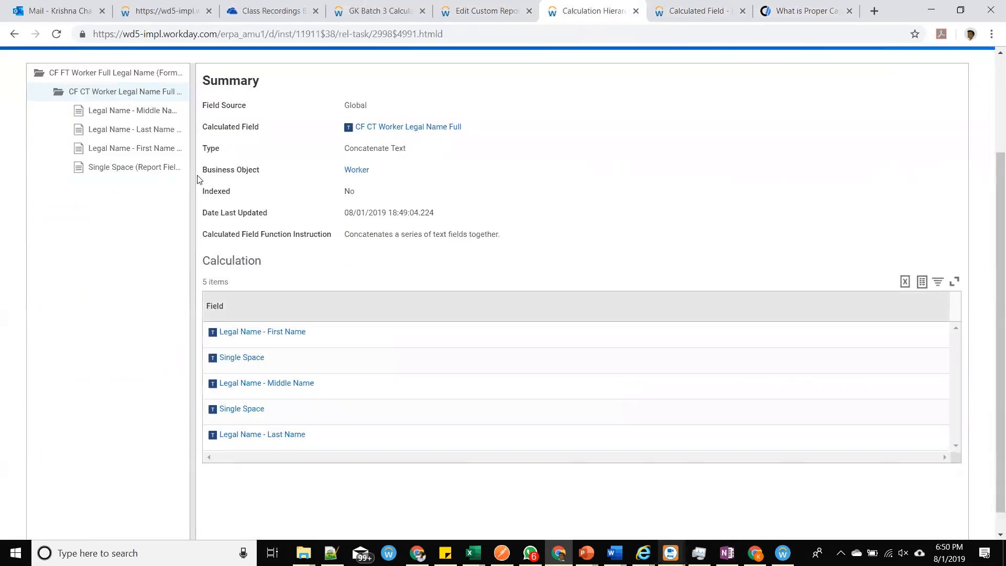
# Examine the Legal Name and Single Space component fields in the hierarchy, and collapse and re-expand both calculated fields above them.
pyautogui.click(127, 117)
pyautogui.click(126, 130)
pyautogui.click(123, 167)
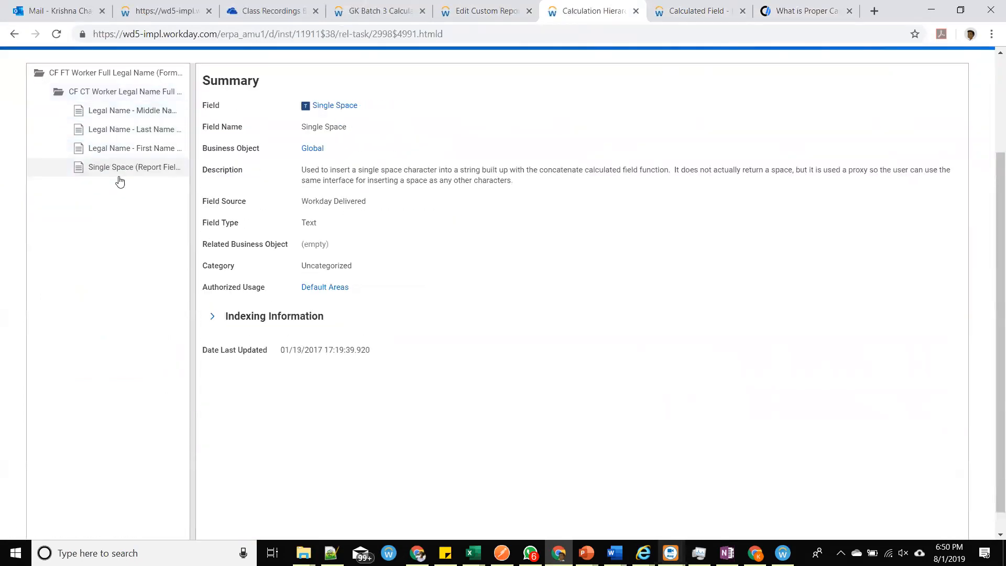
pyautogui.scroll(3, 124, 168)
pyautogui.click(113, 227)
pyautogui.scroll(-3, 410, 391)
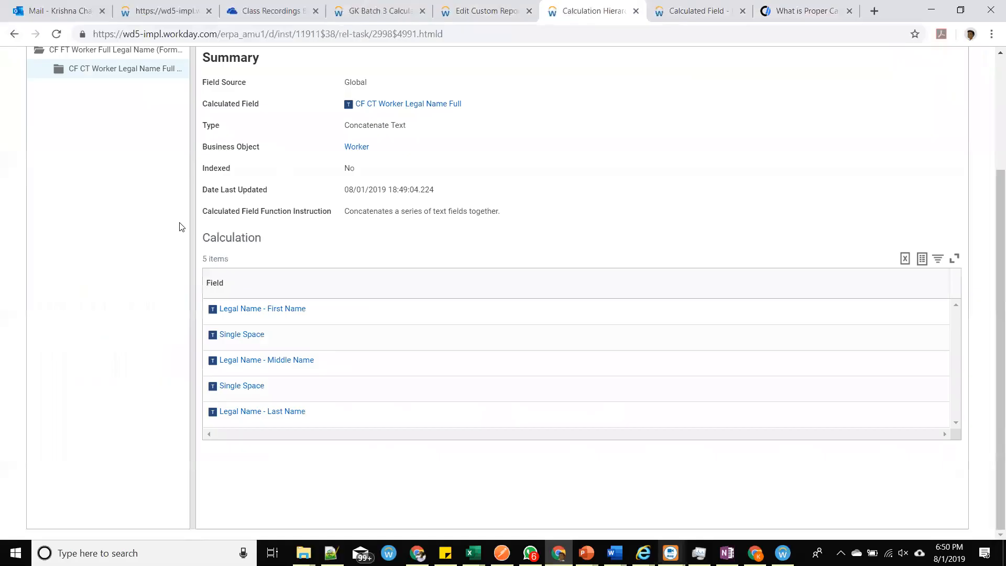
pyautogui.scroll(3, 314, 263)
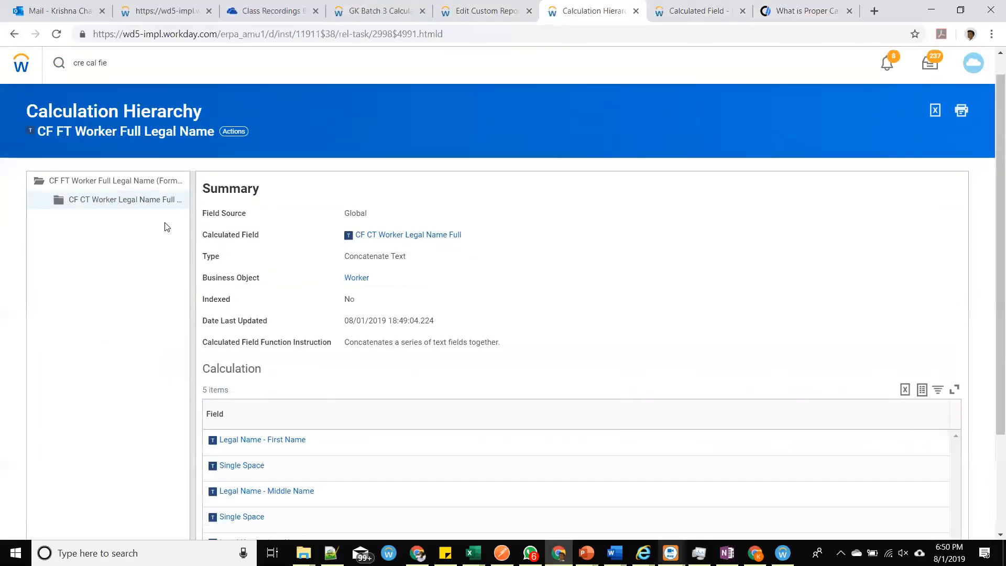
pyautogui.click(127, 184)
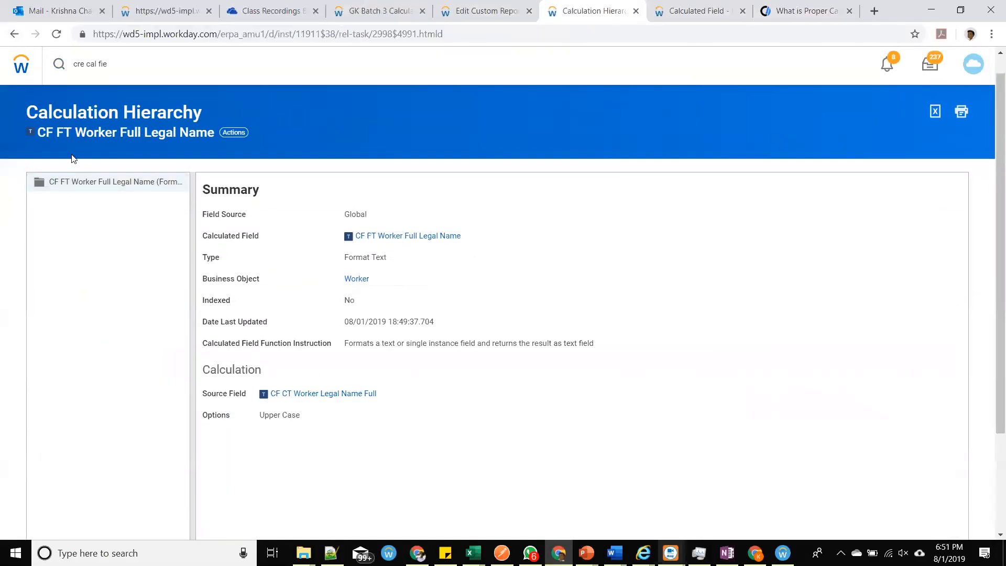
pyautogui.moveTo(25, 112); pyautogui.dragTo(256, 121)
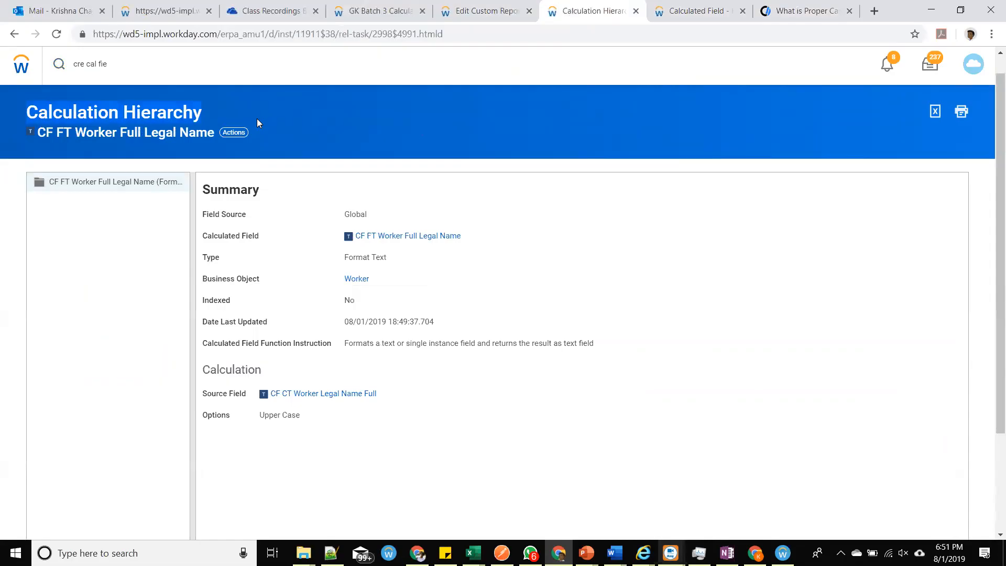
pyautogui.click(108, 185)
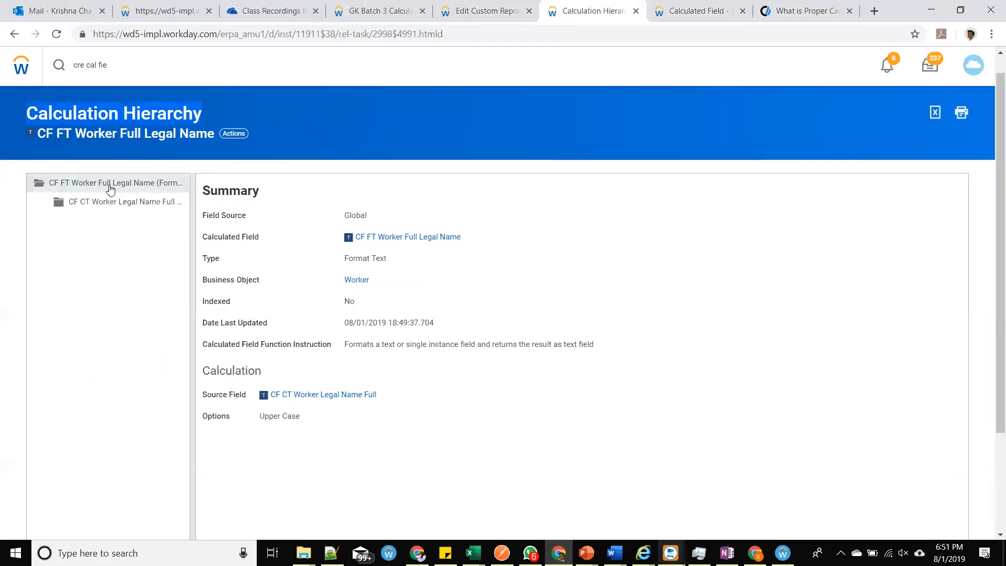
pyautogui.click(139, 205)
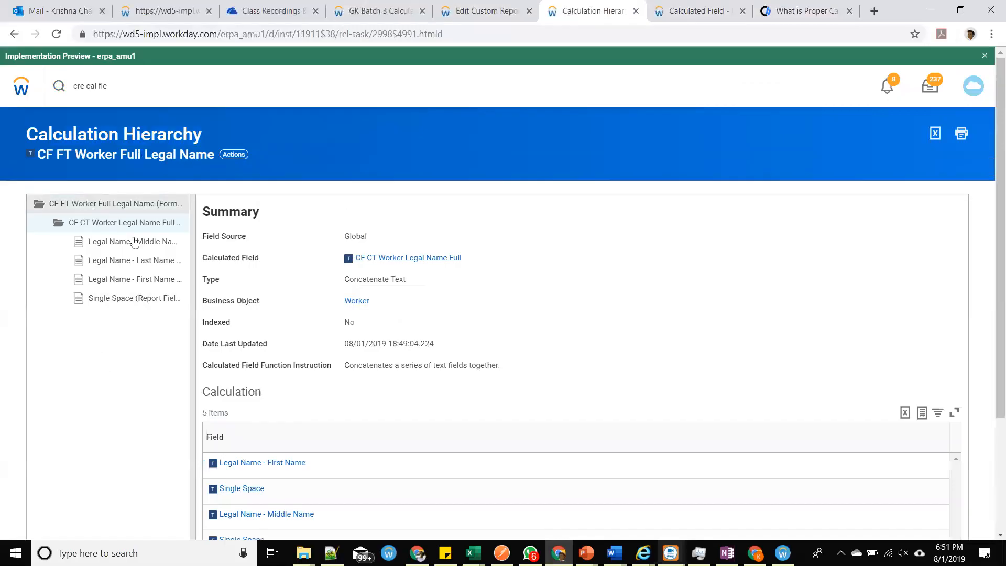
# Run the GK Batch 3 Calculated Field Report and compare the CF CT Worker Legal Name Full and CF FT Worker Full Legal Name columns.
pyautogui.click(497, 16)
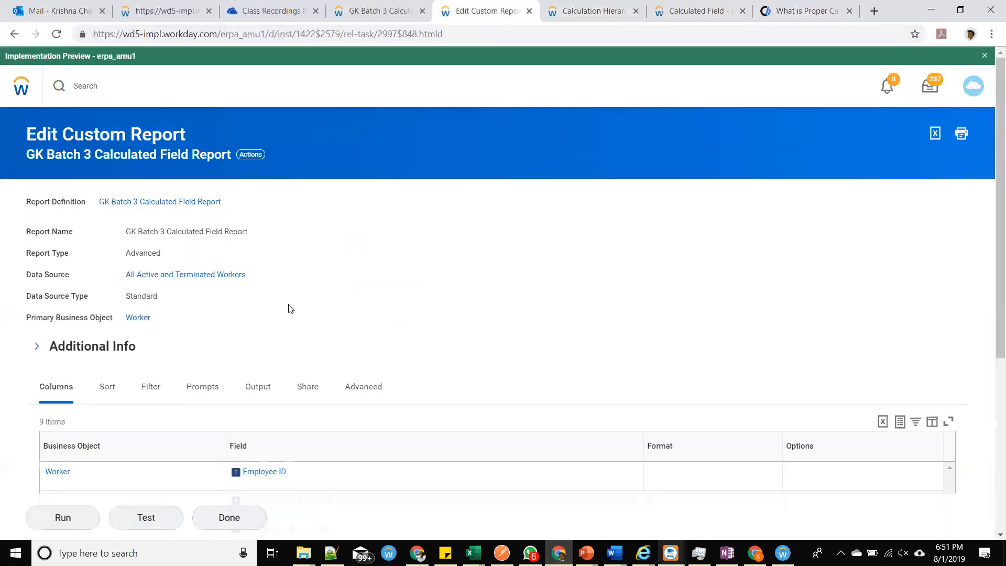
pyautogui.click(78, 516)
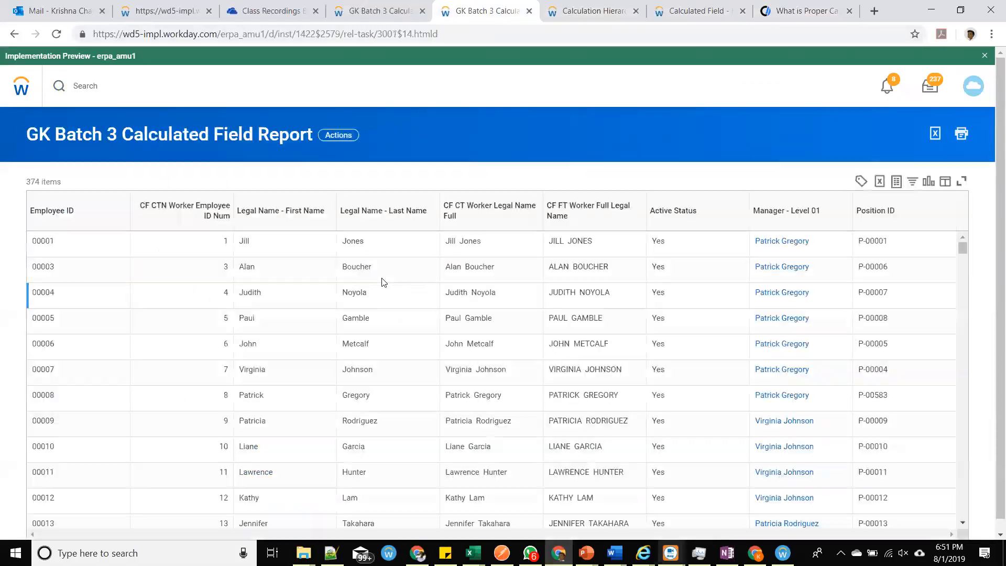
pyautogui.moveTo(506, 242); pyautogui.dragTo(511, 268)
pyautogui.click(566, 251)
pyautogui.moveTo(329, 267); pyautogui.dragTo(398, 231)
pyautogui.click(387, 268)
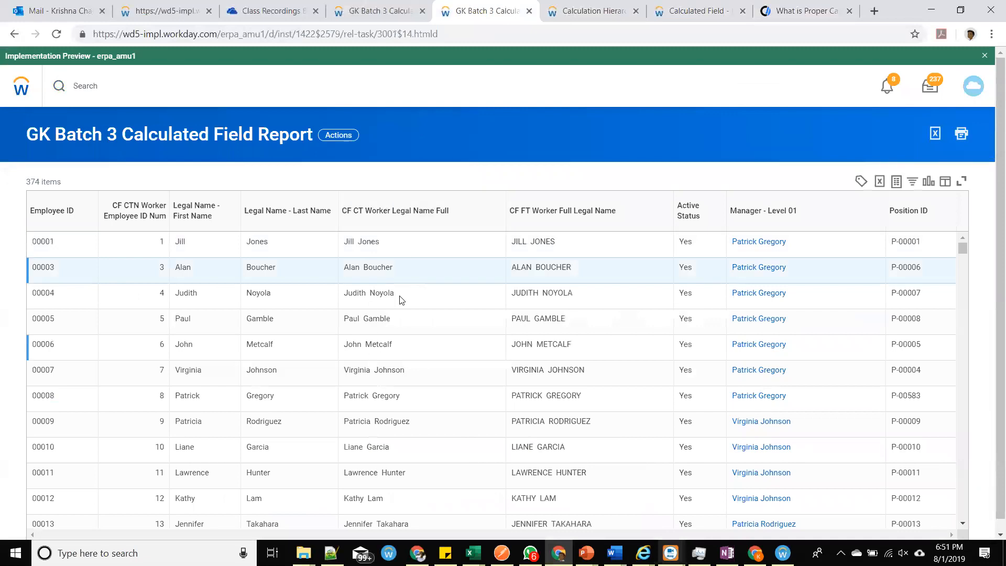
pyautogui.moveTo(508, 271); pyautogui.dragTo(599, 272)
pyautogui.click(603, 280)
pyautogui.click(390, 13)
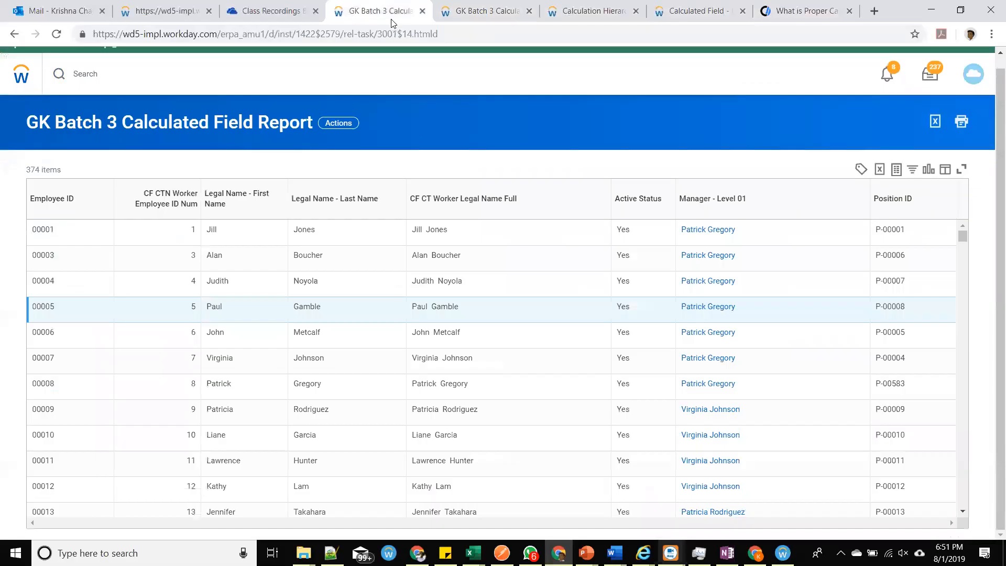
pyautogui.click(466, 12)
pyautogui.click(587, 12)
pyautogui.click(492, 13)
pyautogui.click(697, 6)
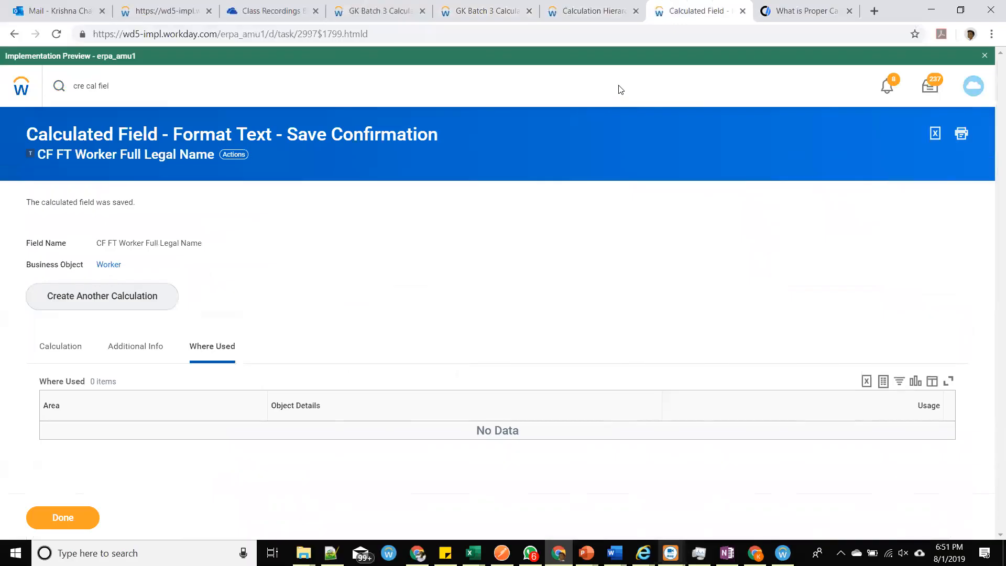
pyautogui.click(606, 10)
pyautogui.click(491, 12)
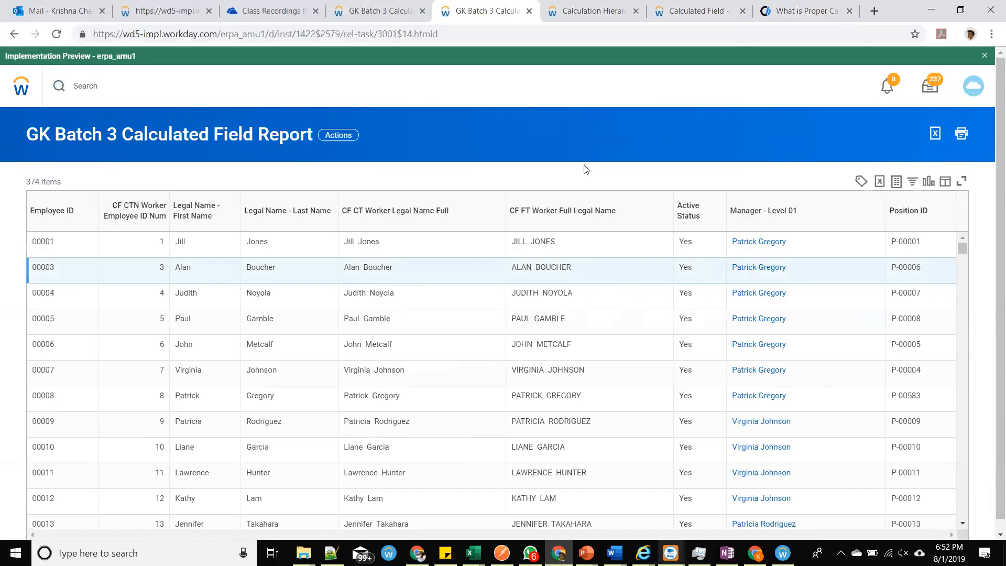
# Return to the calculation hierarchy and review the summaries of the legal first, last and middle name fields under CF FT Worker Full Legal Name.
pyautogui.click(607, 9)
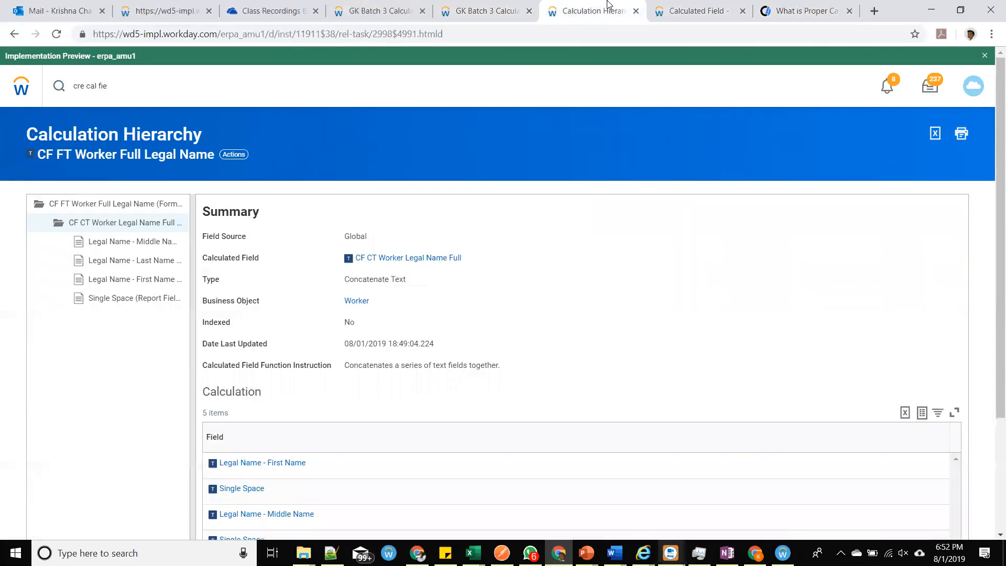
pyautogui.click(112, 205)
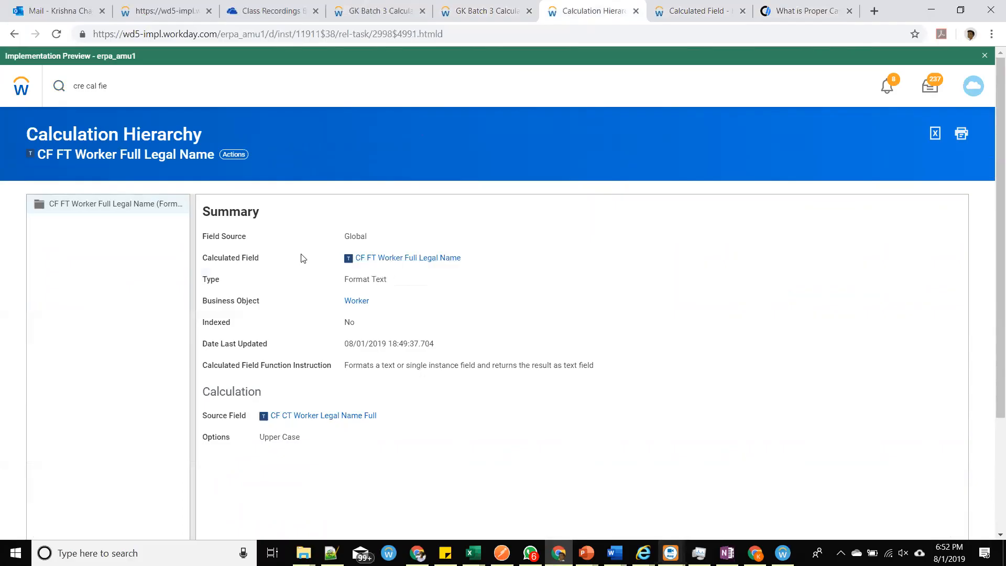
pyautogui.click(186, 204)
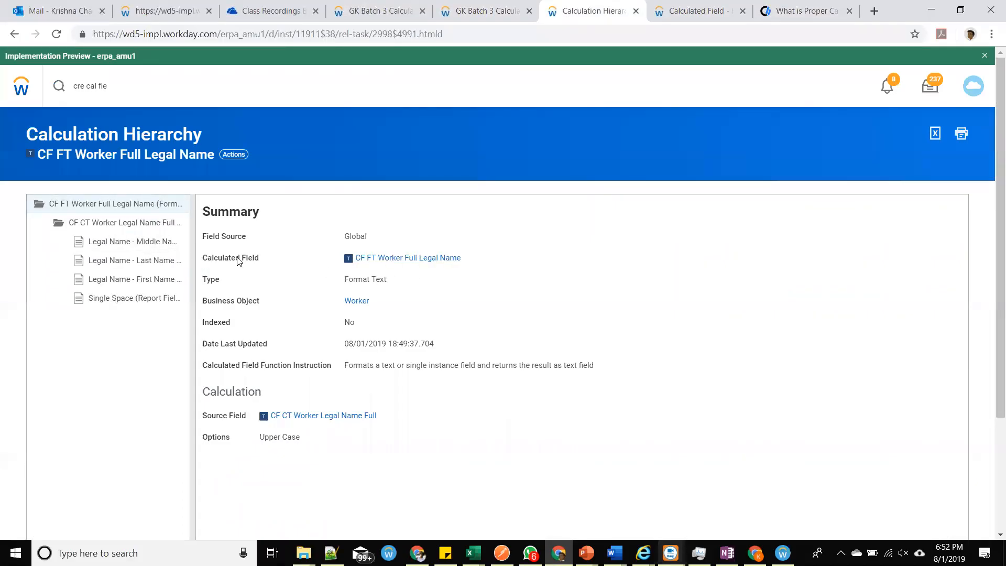
pyautogui.click(135, 242)
pyautogui.click(135, 261)
pyautogui.click(138, 282)
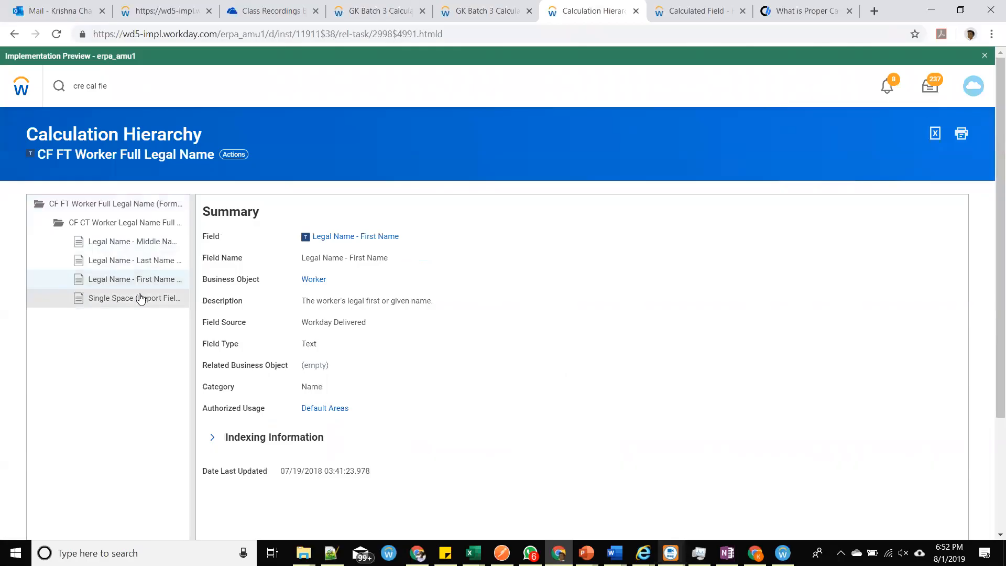
pyautogui.click(153, 274)
pyautogui.click(153, 266)
pyautogui.click(154, 274)
pyautogui.click(155, 262)
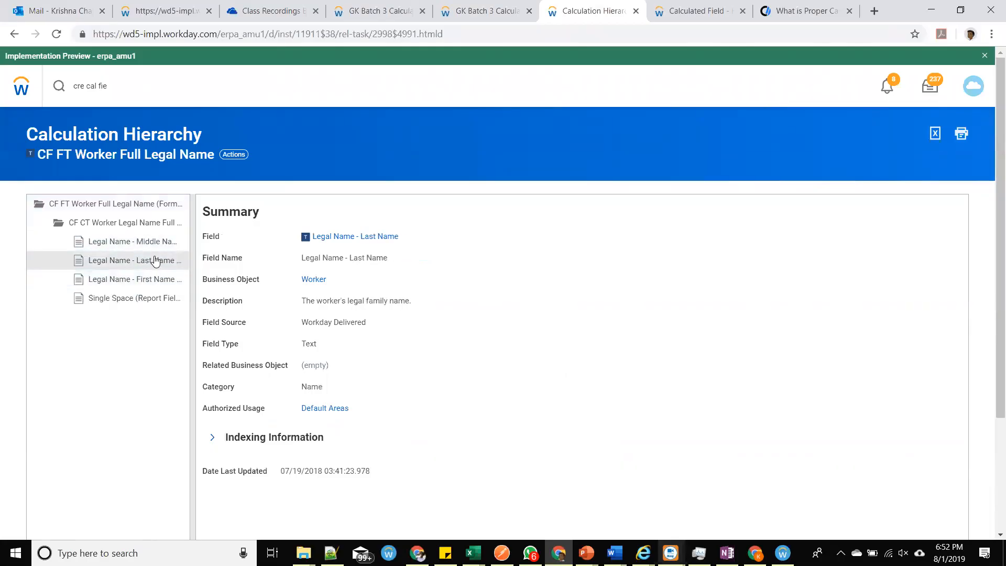
pyautogui.click(156, 244)
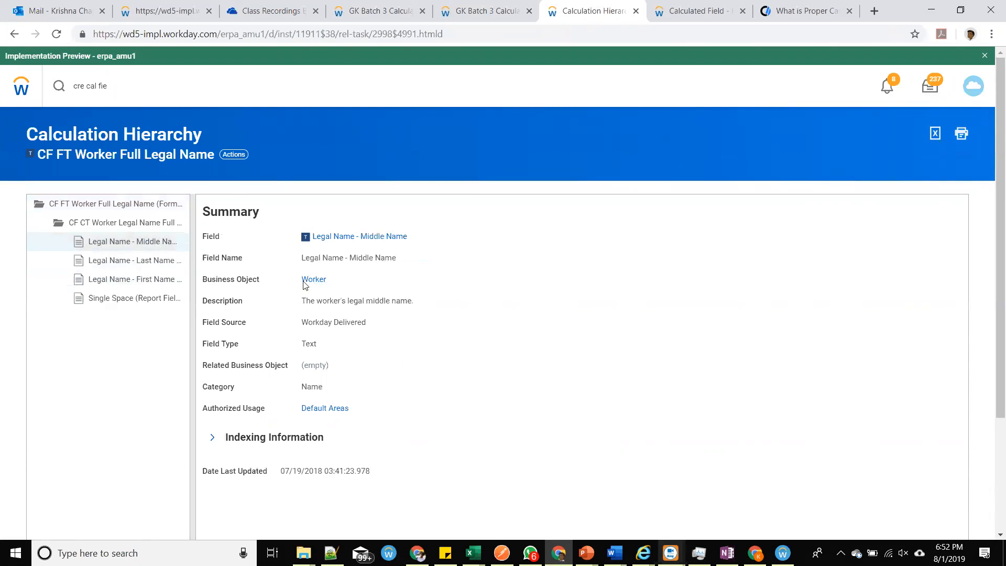
pyautogui.click(146, 212)
pyautogui.click(150, 207)
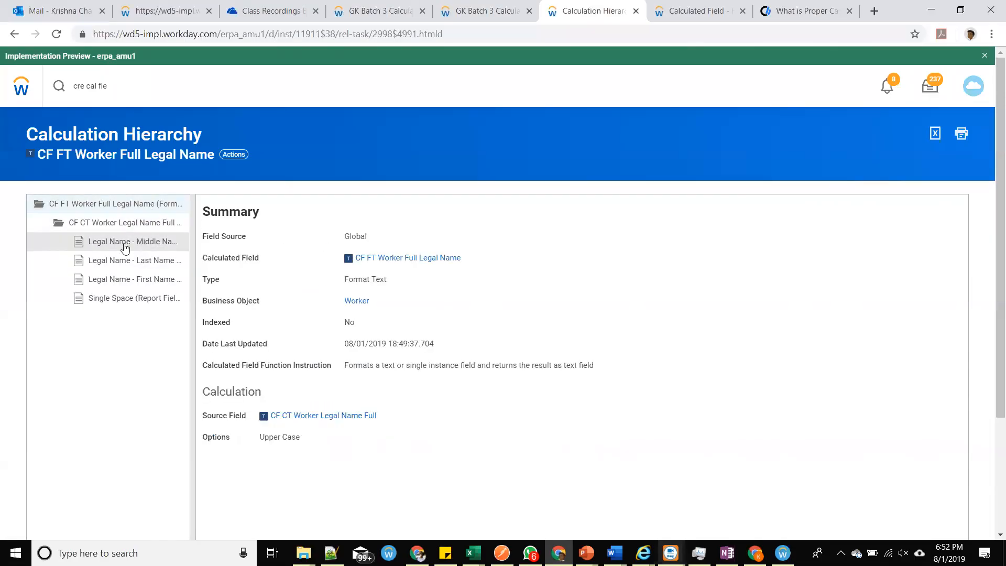
# Recheck the top-level CF FT Worker Full Legal Name summary against its component name fields, leaving the hierarchy expanded.
pyautogui.click(124, 248)
pyautogui.click(136, 260)
pyautogui.click(153, 240)
pyautogui.click(139, 204)
pyautogui.moveTo(463, 264); pyautogui.dragTo(348, 257)
pyautogui.click(397, 297)
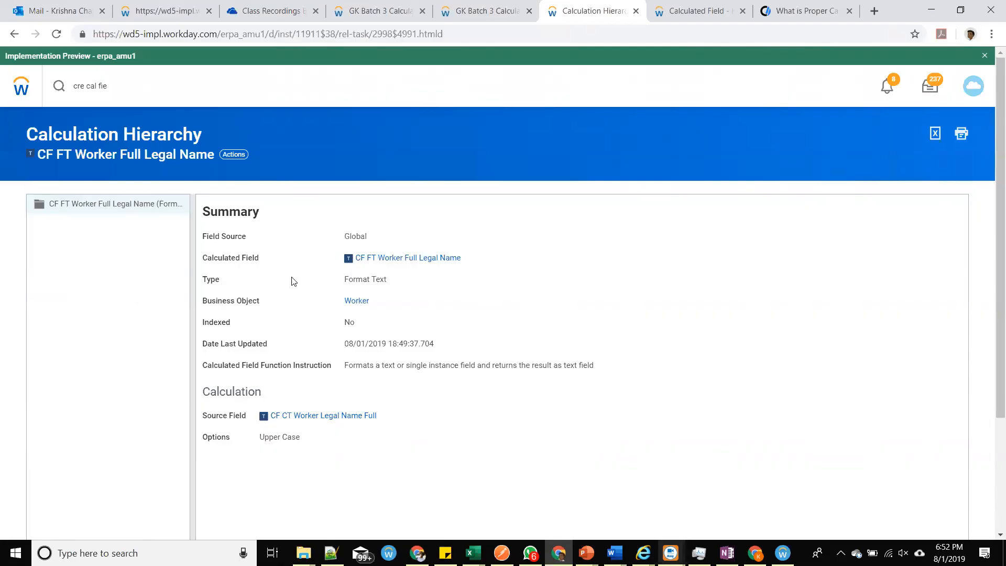
pyautogui.click(159, 205)
pyautogui.click(163, 260)
pyautogui.click(157, 241)
pyautogui.click(165, 261)
pyautogui.click(159, 280)
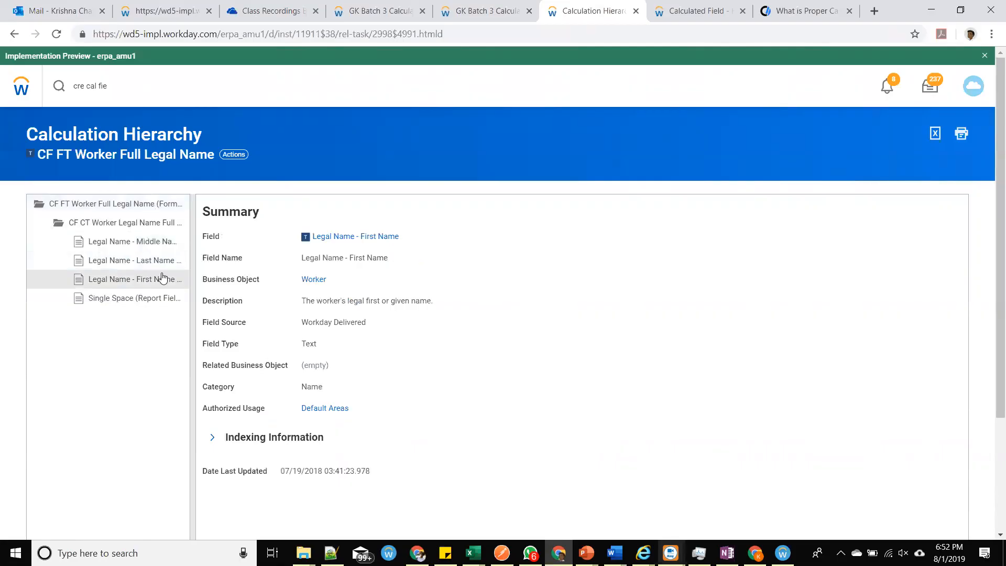
pyautogui.click(151, 205)
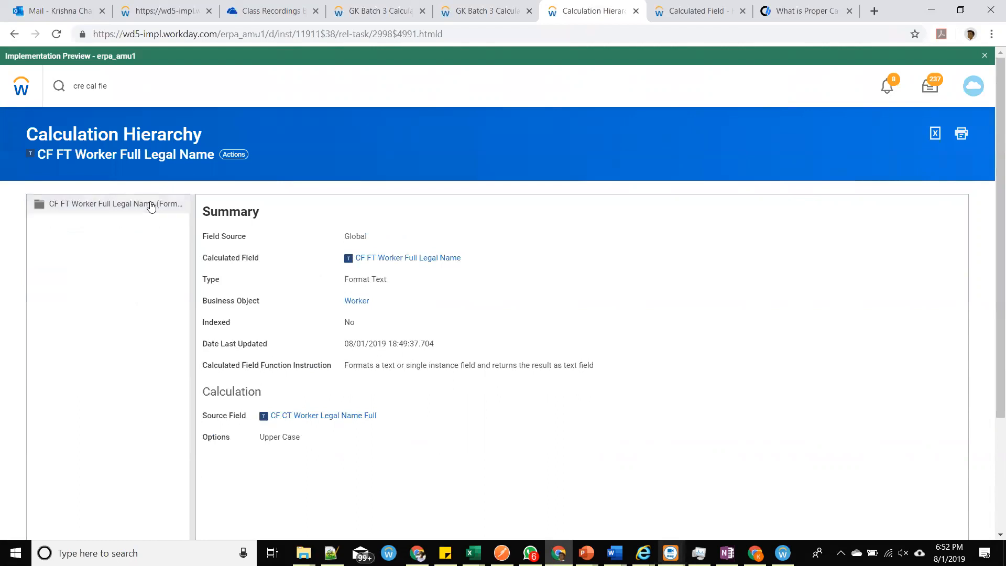
pyautogui.click(150, 205)
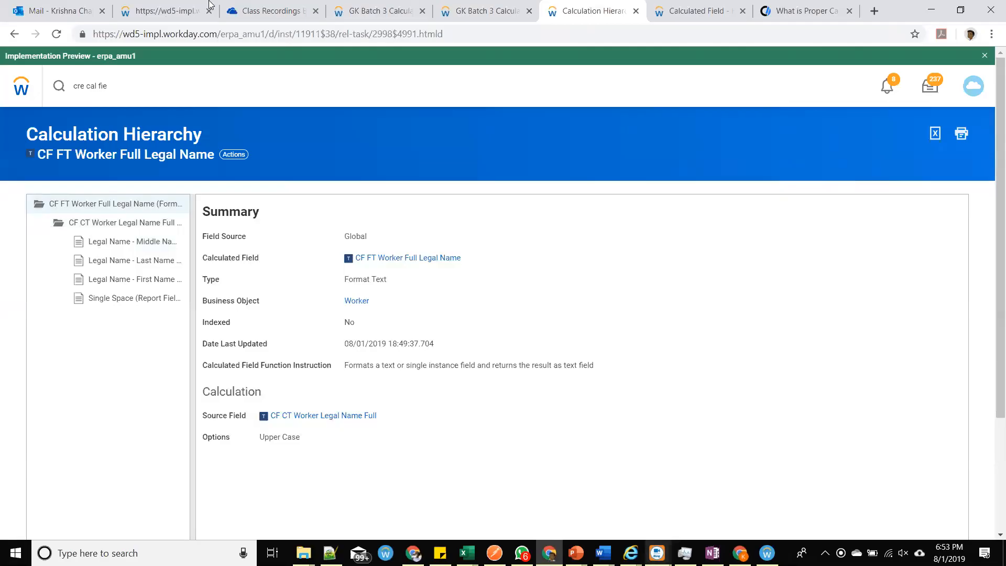
# Start another calculated field from the Format Text save confirmation and choose Substring Text as its function.
pyautogui.click(697, 11)
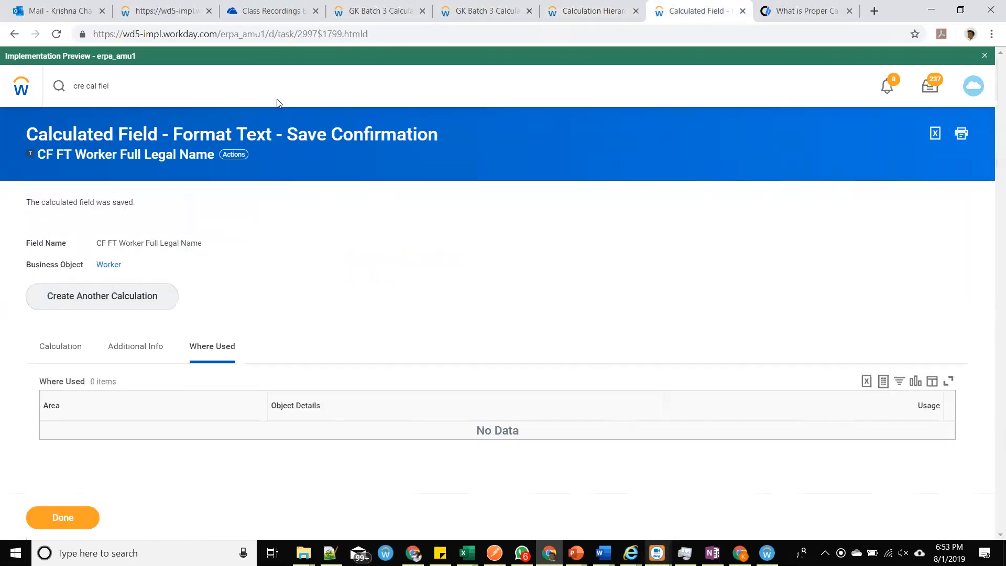
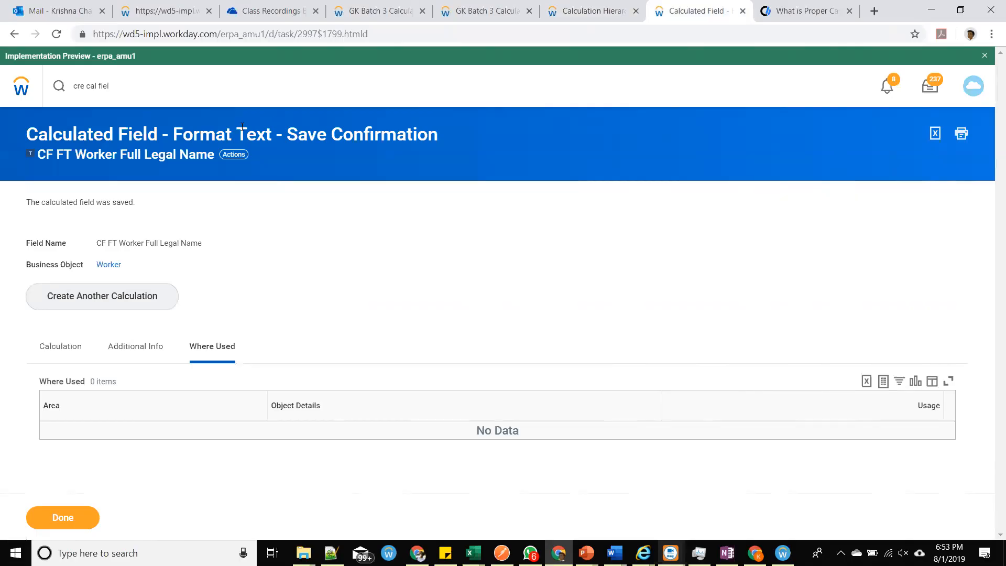
pyautogui.click(110, 306)
pyautogui.click(156, 236)
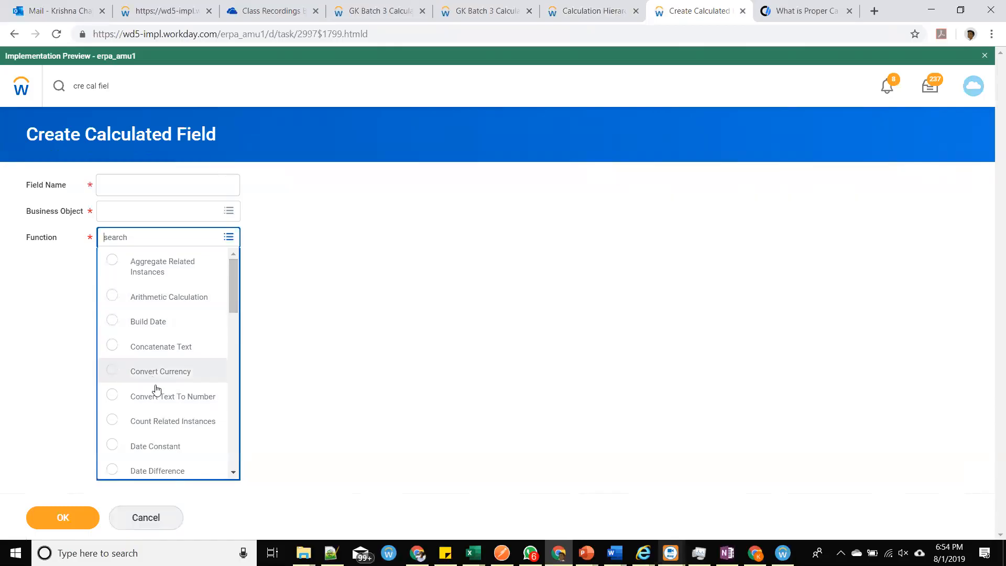
pyautogui.scroll(-5, 163, 404)
pyautogui.scroll(-3, 198, 433)
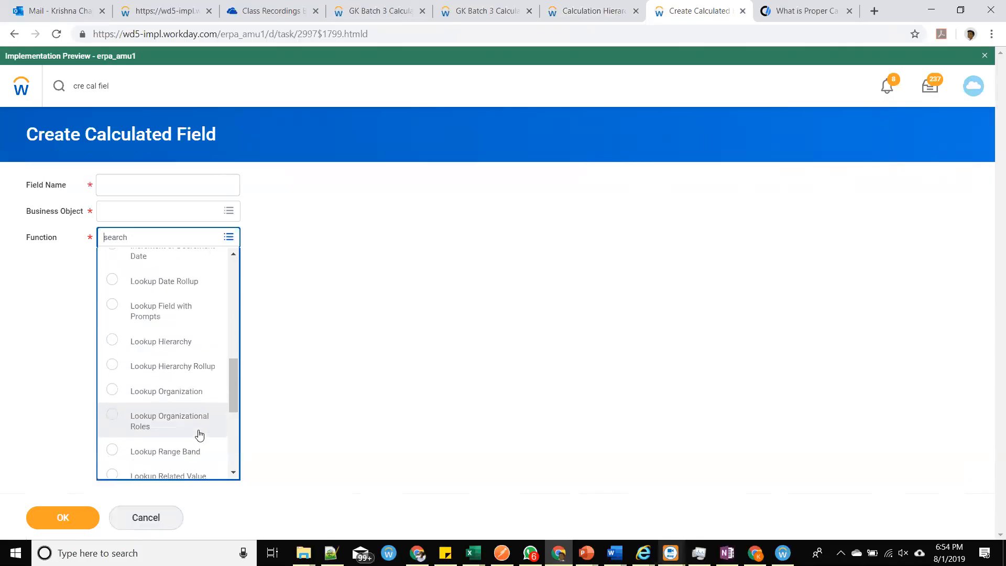
pyautogui.scroll(-2, 173, 421)
pyautogui.scroll(8, 173, 374)
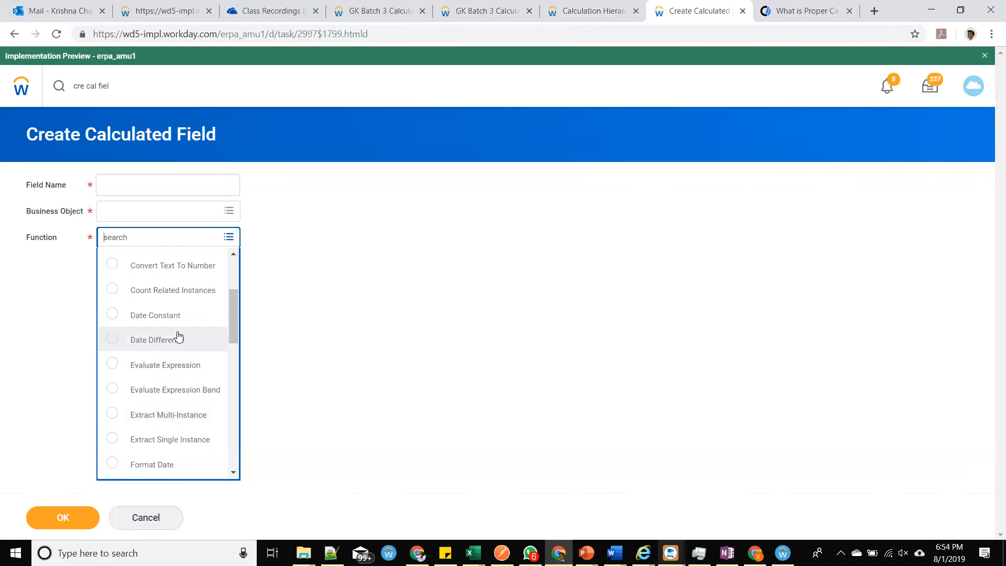
pyautogui.scroll(2, 175, 336)
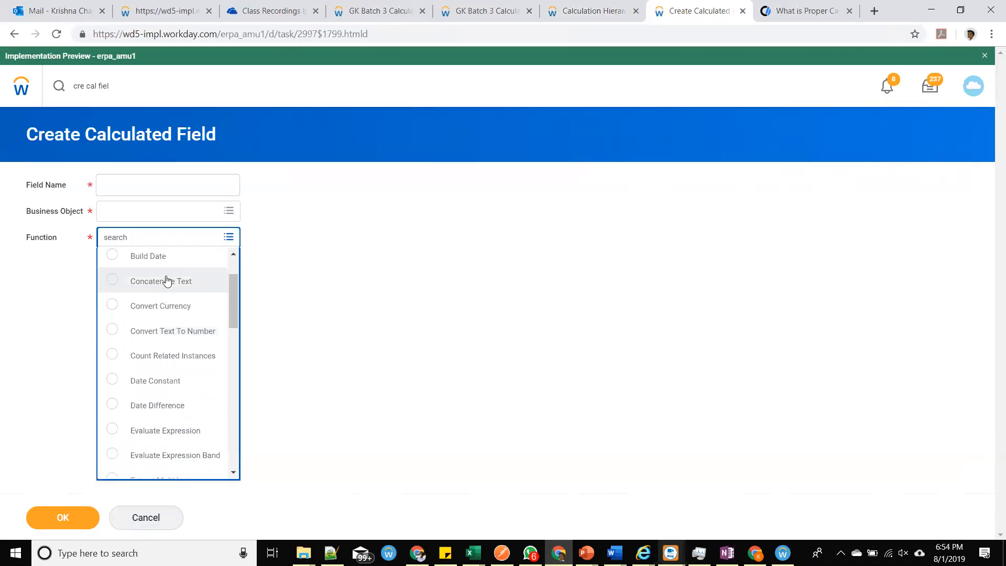
pyautogui.scroll(-4, 172, 365)
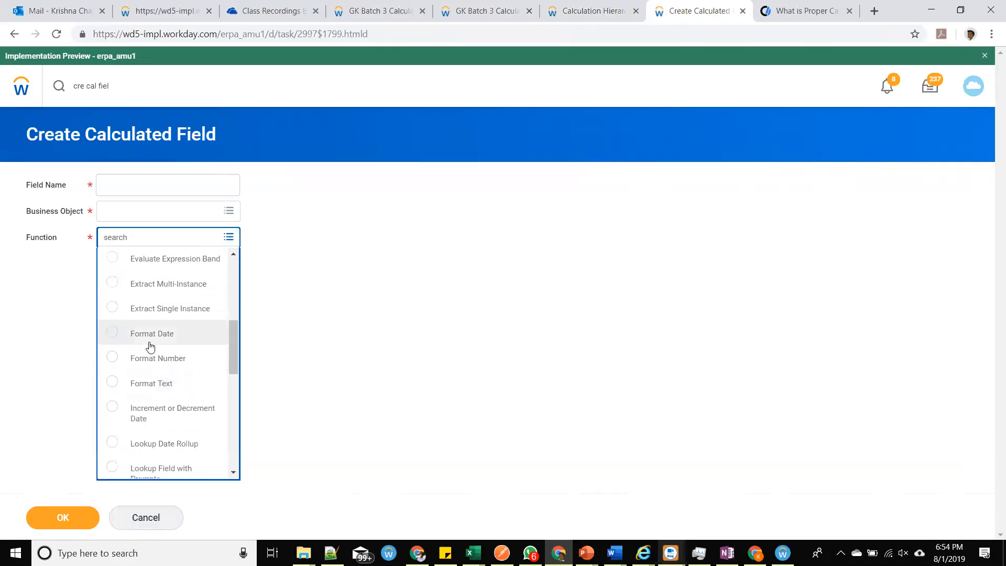
pyautogui.scroll(-3, 151, 345)
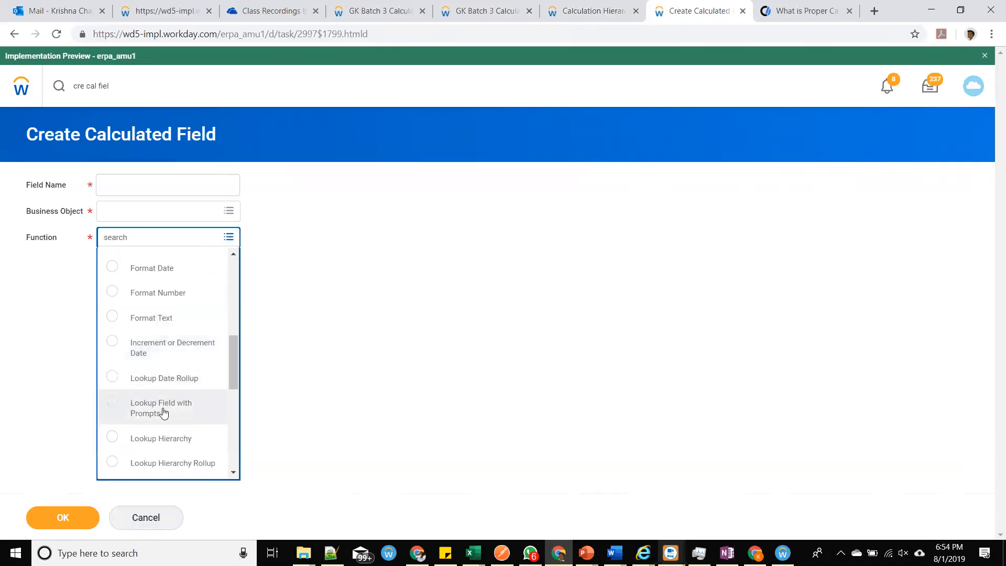
pyautogui.scroll(-3, 160, 411)
pyautogui.scroll(-4, 170, 415)
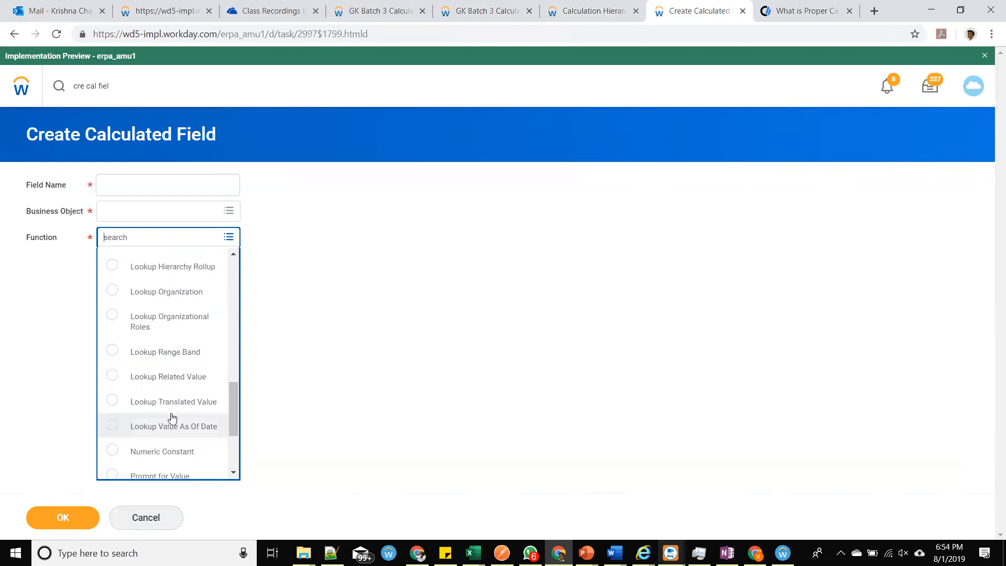
pyautogui.scroll(-2, 167, 414)
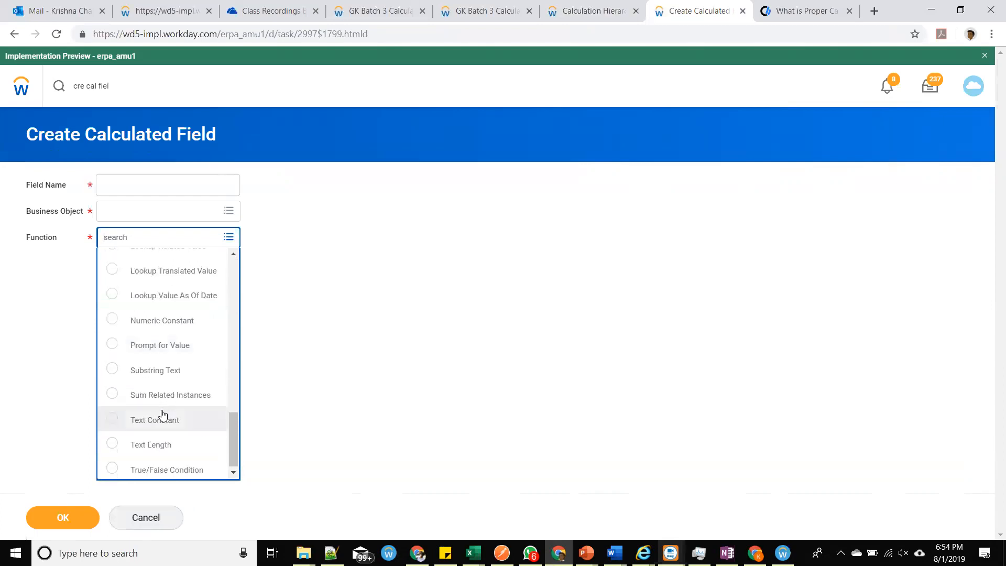
pyautogui.click(180, 378)
# Set the new calculated field's business object to Worker.
pyautogui.click(137, 216)
pyautogui.write('worker')
pyautogui.press('Return')
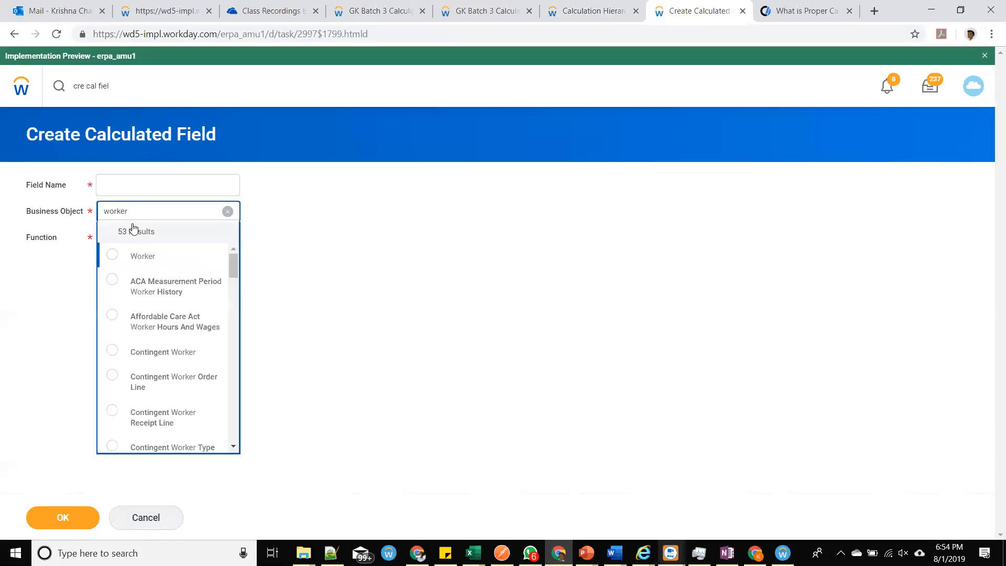
pyautogui.click(142, 255)
# Name the calculated field CF ST Legal Name Strign and continue to its Substring Text definition.
pyautogui.click(156, 180)
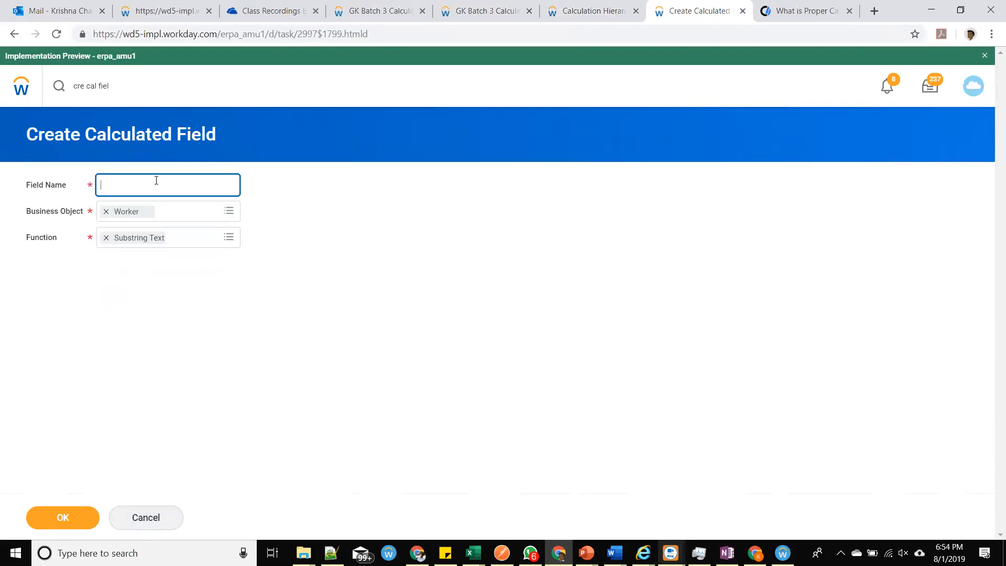
pyautogui.write('CF ST Leganl Name Strui')
pyautogui.press('BackSpace')
pyautogui.press('BackSpace')
pyautogui.write('ign')
pyautogui.press('Tab')
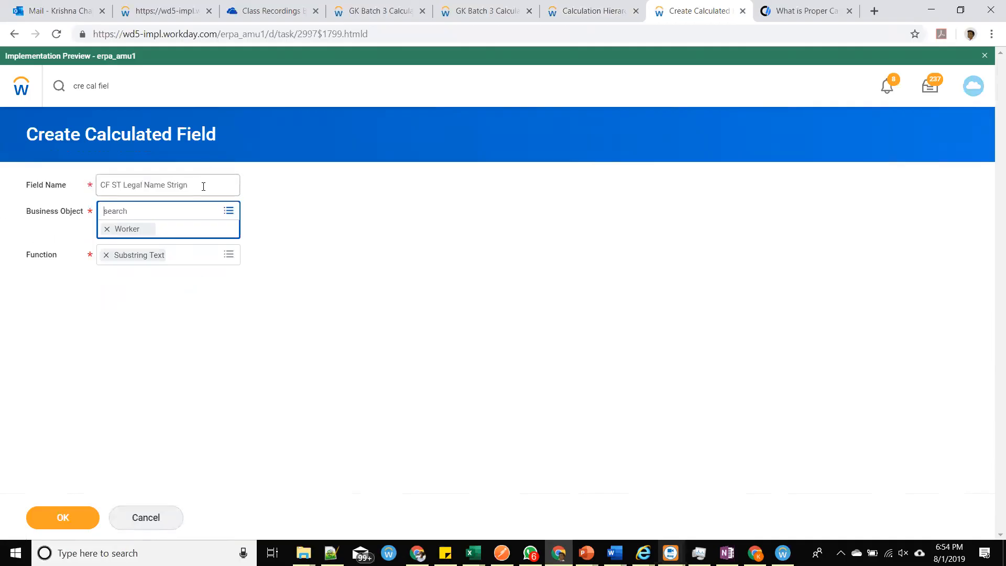
pyautogui.tripleClick(159, 189)
pyautogui.click(63, 517)
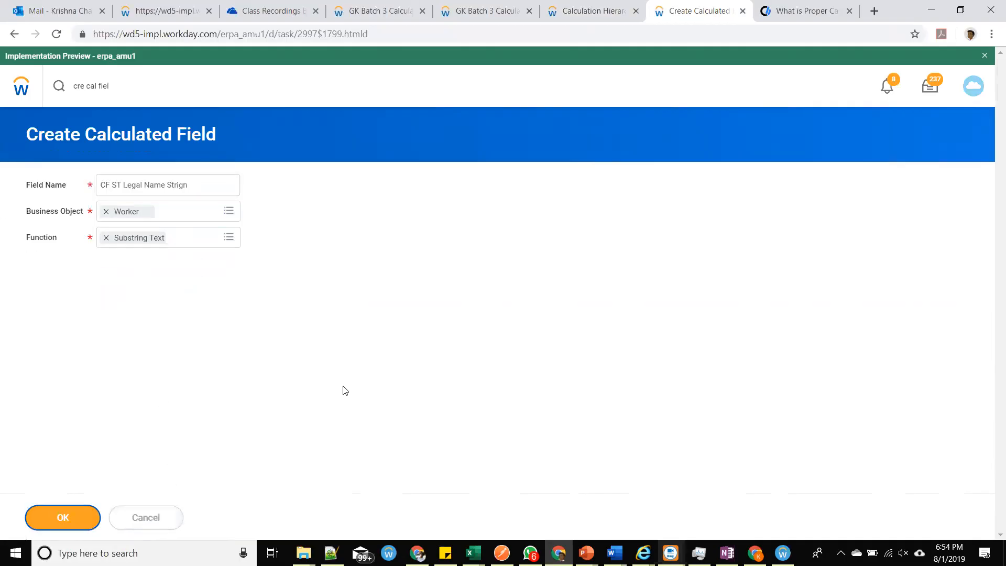
# Choose CF CT Worker Legal Name Full as the text field for the substring.
pyautogui.click(180, 310)
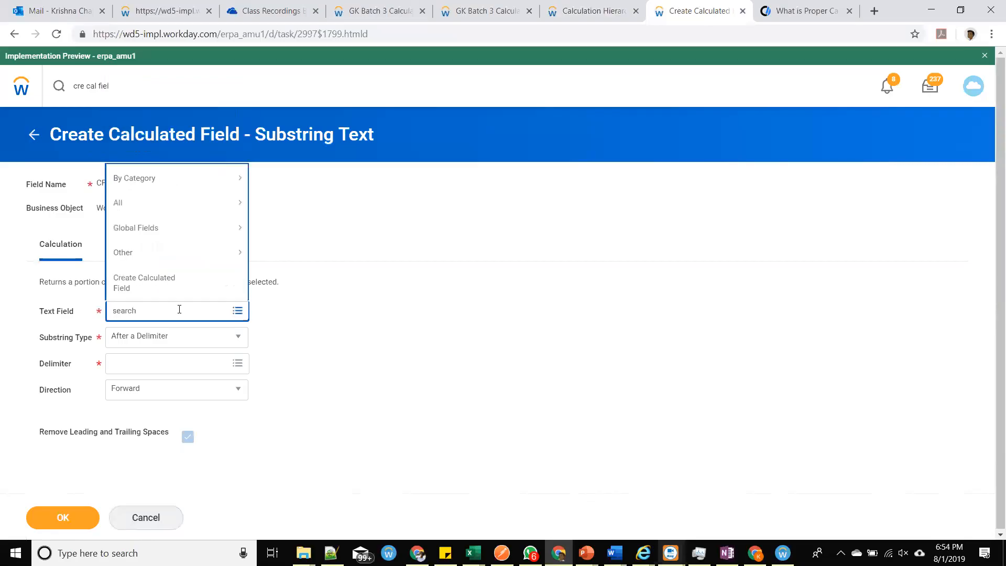
pyautogui.write('CF ')
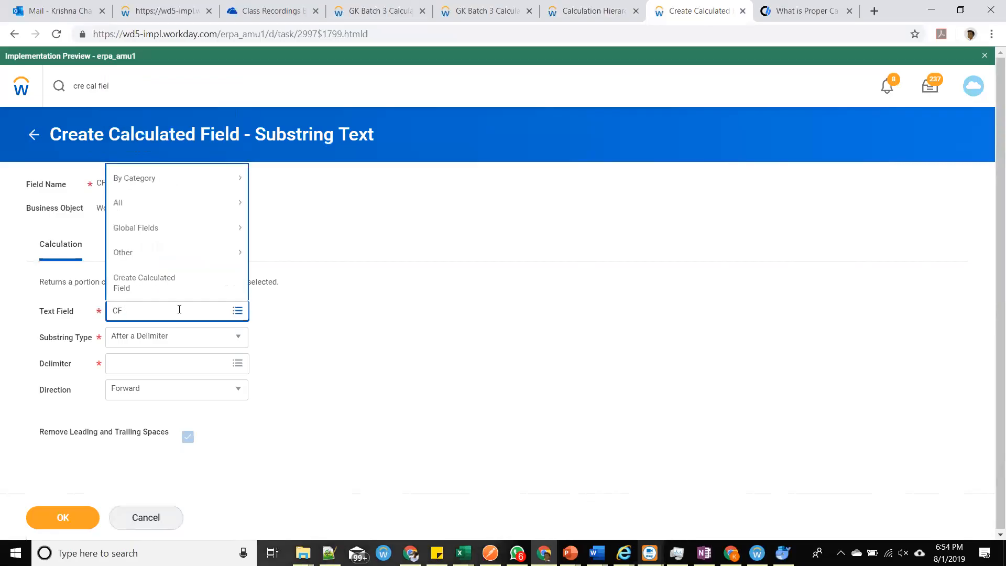
pyautogui.write('CT')
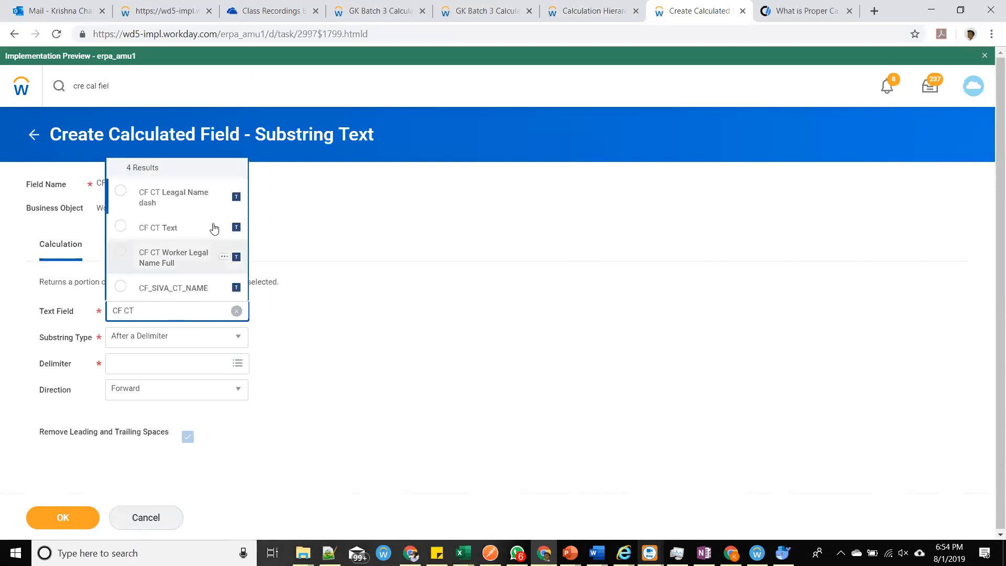
pyautogui.click(173, 262)
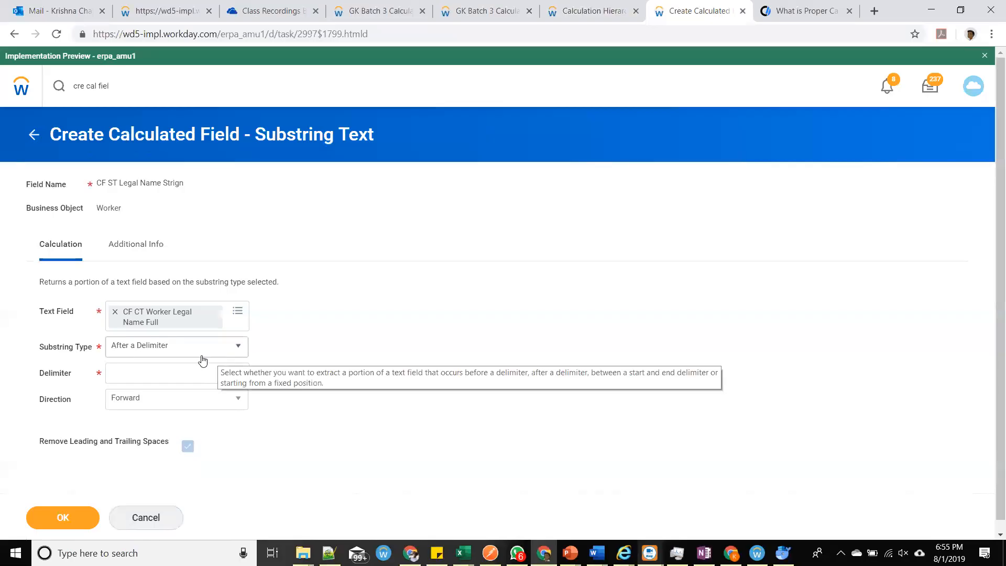
# Review the substring description and type options, and set the substring type to Fixed Position.
pyautogui.moveTo(47, 284); pyautogui.dragTo(125, 292)
pyautogui.click(73, 290)
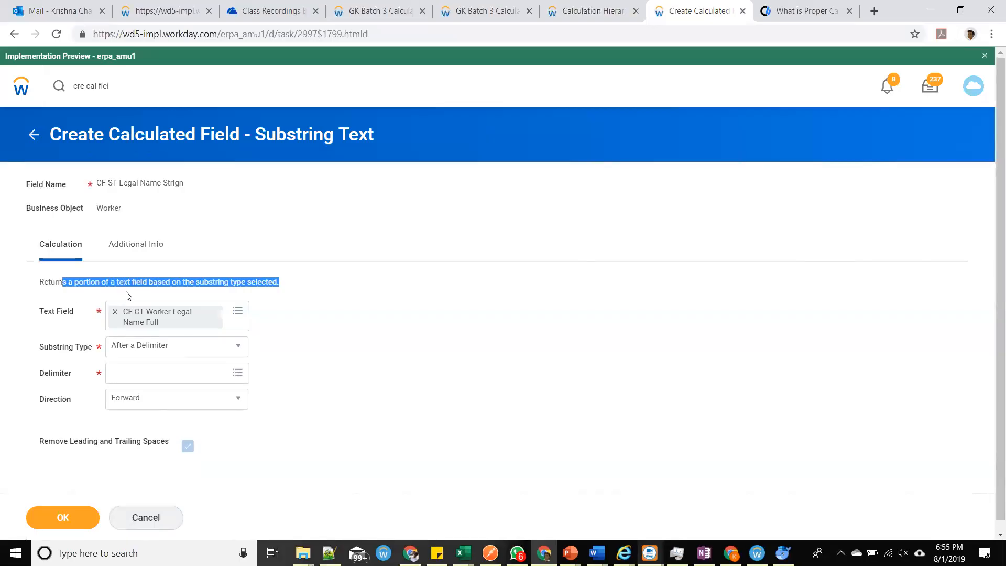
pyautogui.click(224, 355)
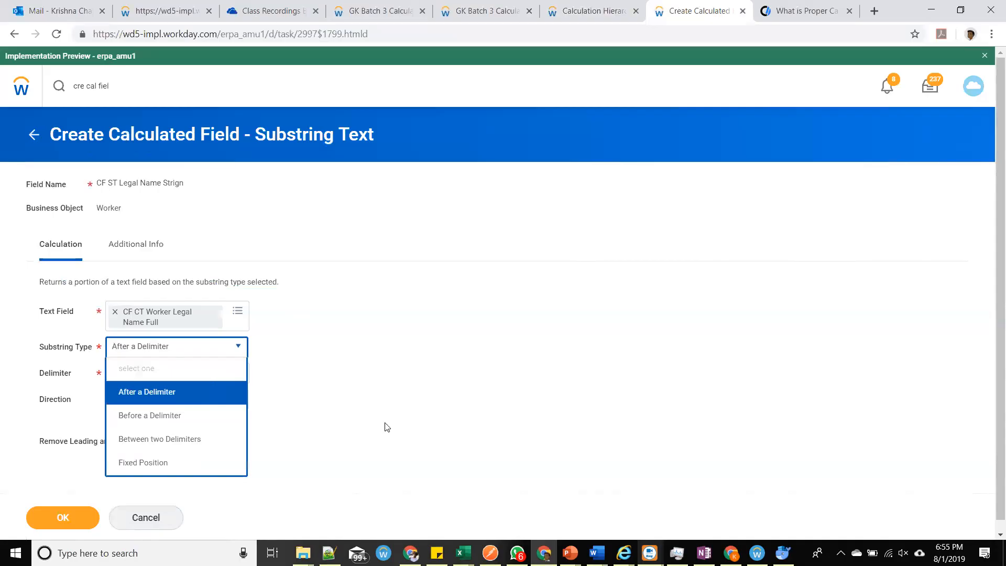
pyautogui.click(209, 399)
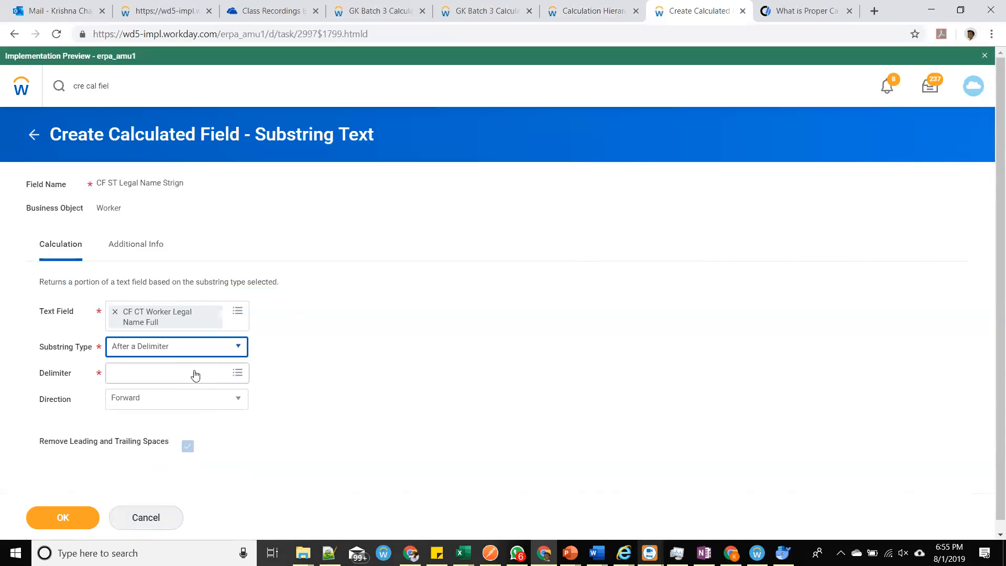
pyautogui.click(210, 350)
pyautogui.click(181, 462)
# Set the starting character position to the global numeric field 2.
pyautogui.click(238, 373)
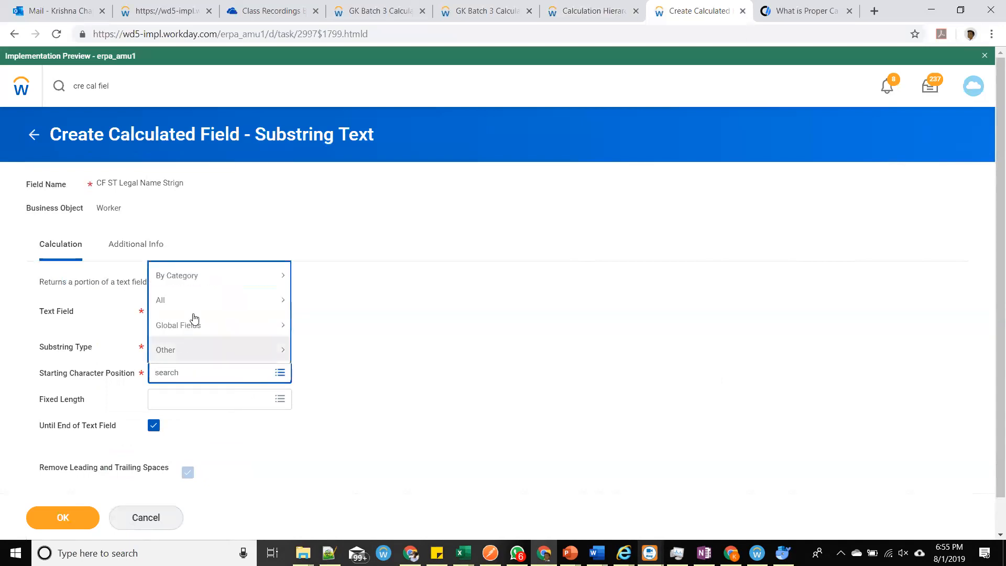
pyautogui.click(200, 296)
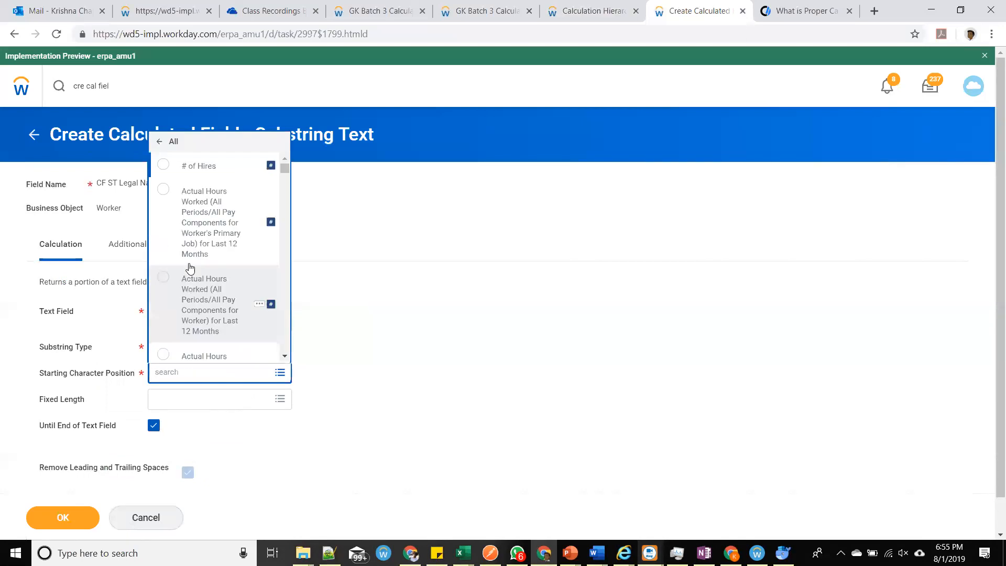
pyautogui.click(165, 141)
pyautogui.click(197, 324)
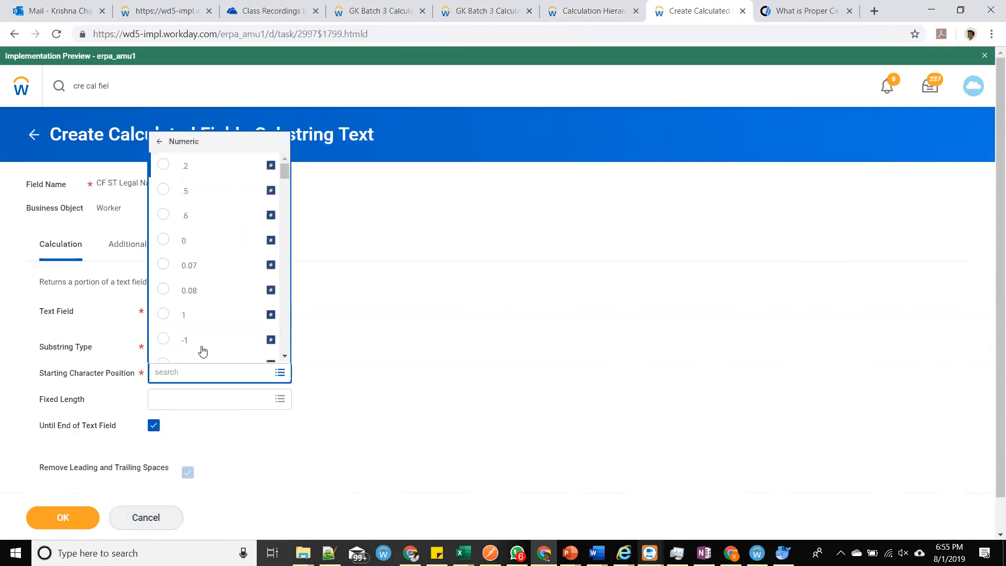
pyautogui.scroll(-5, 220, 321)
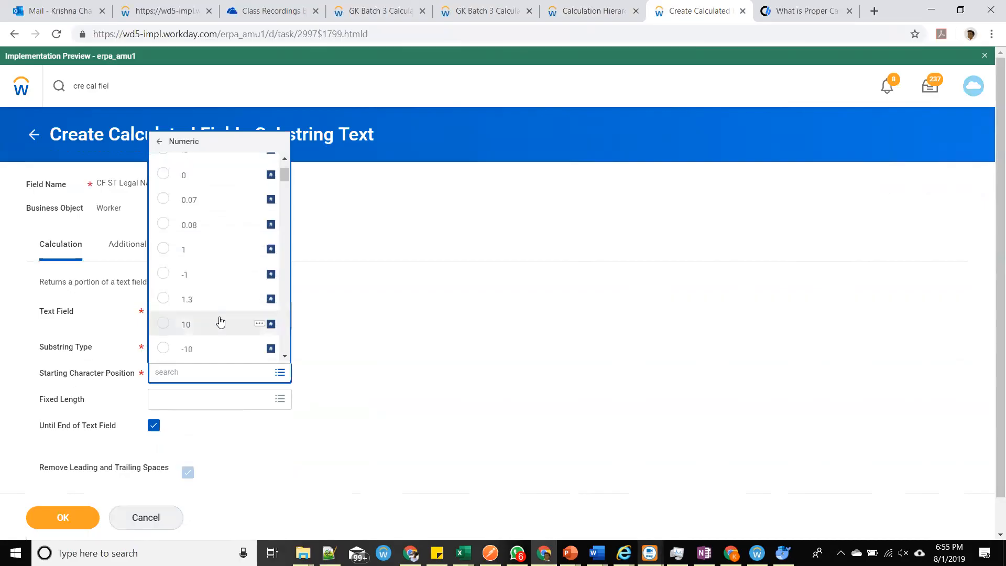
pyautogui.scroll(-10, 224, 321)
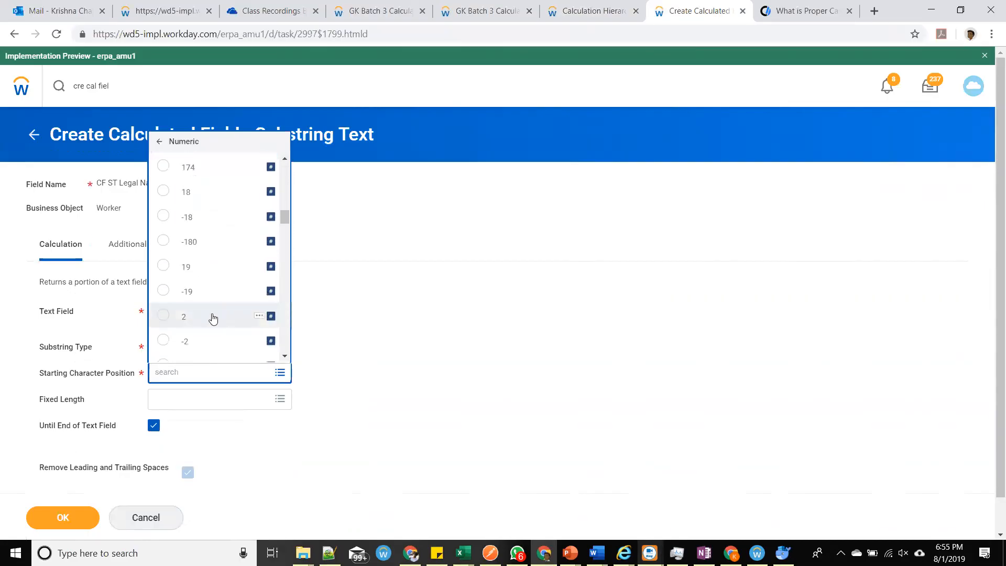
pyautogui.click(225, 321)
# Set the substring's fixed length to 8 and save the calculated field.
pyautogui.click(279, 400)
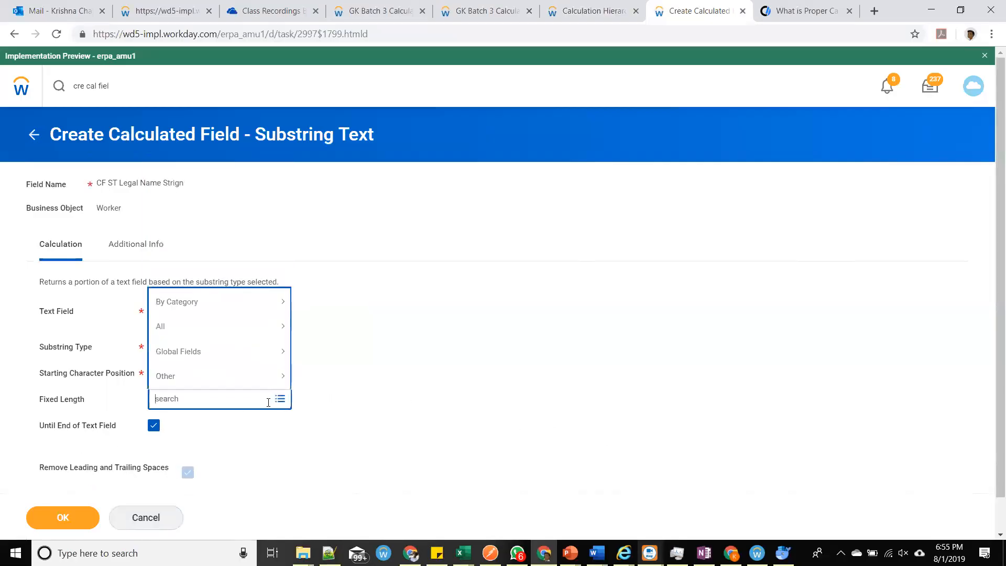
pyautogui.write('87')
pyautogui.press('Return')
pyautogui.click(260, 400)
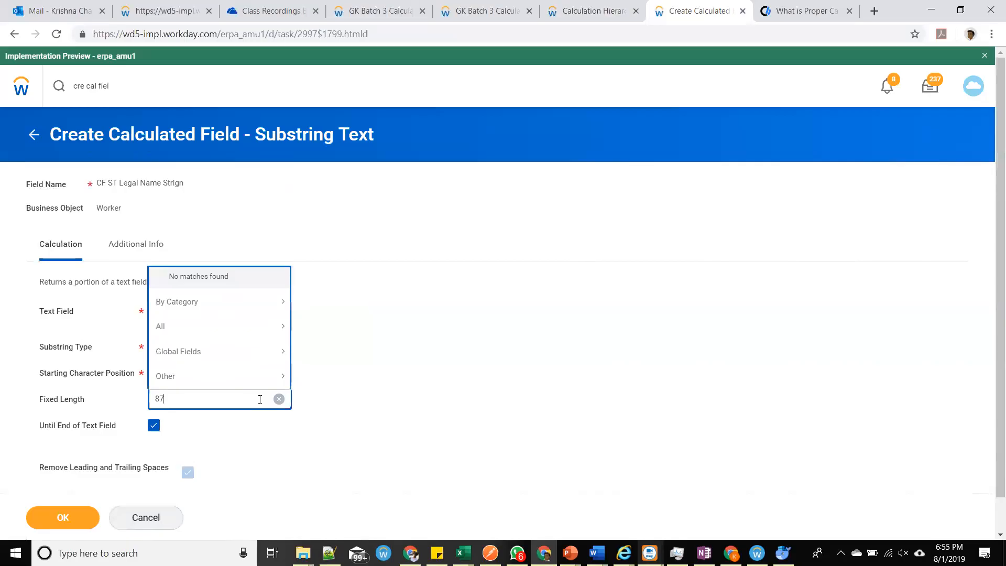
pyautogui.press('Return')
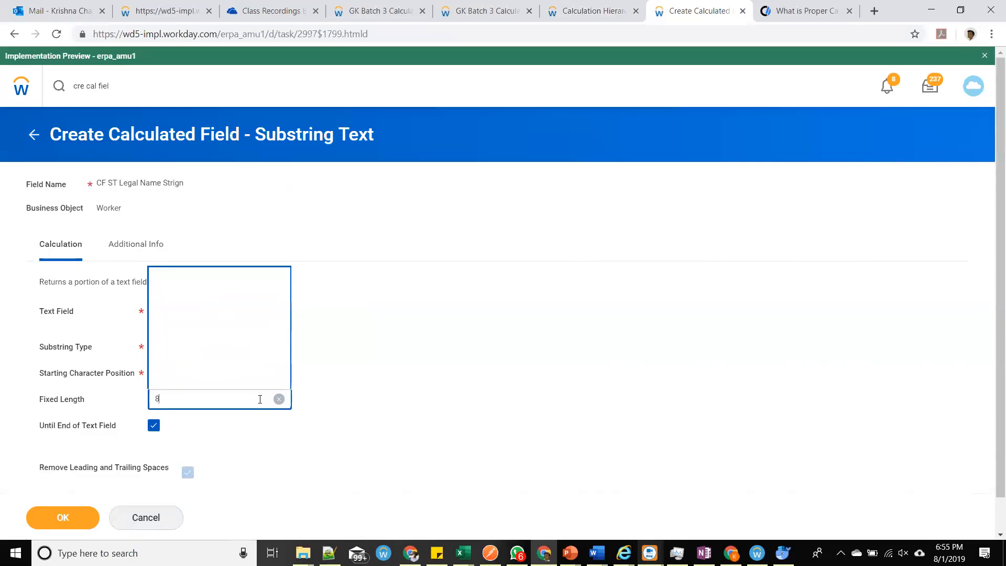
pyautogui.click(238, 348)
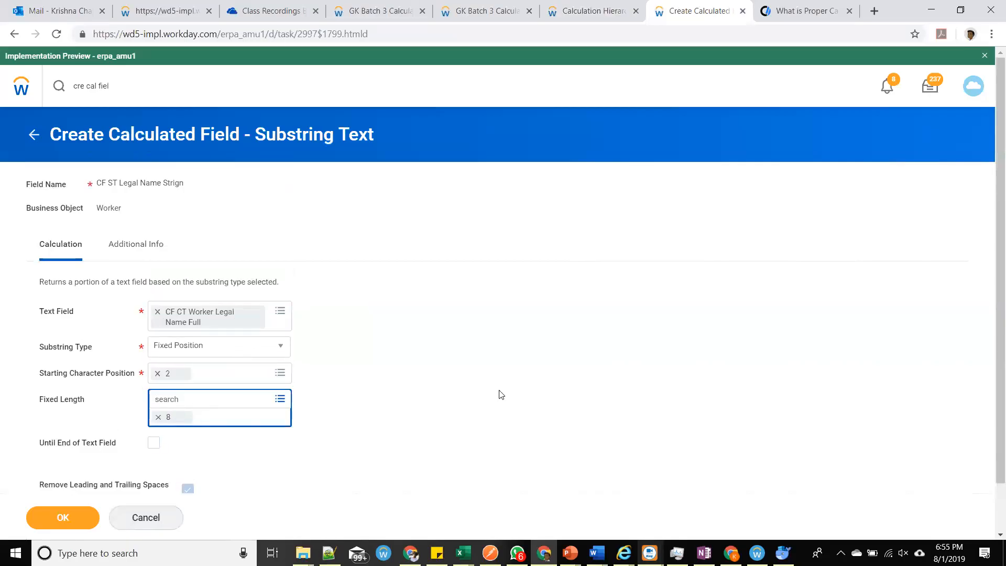
pyautogui.scroll(-1, 285, 435)
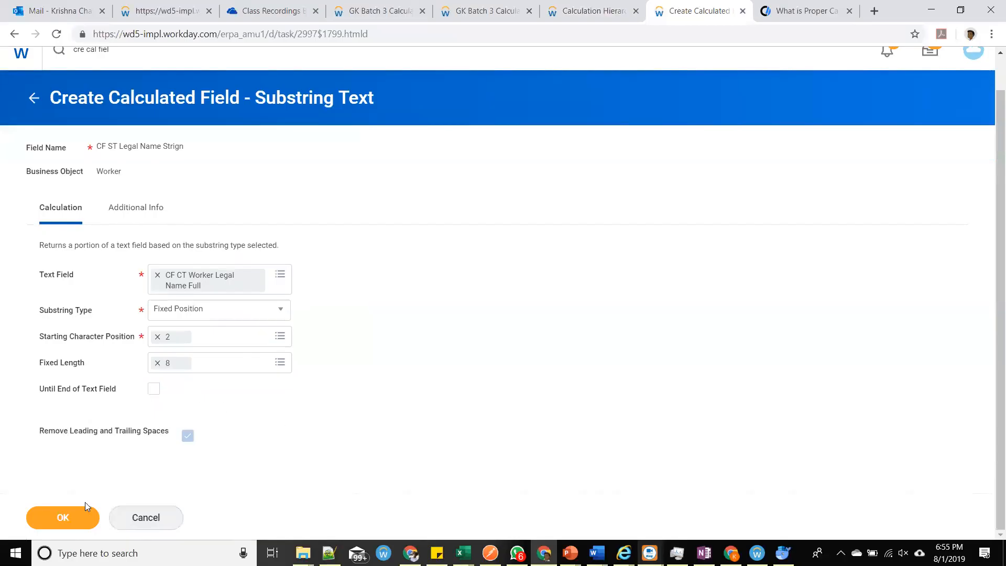
pyautogui.click(68, 517)
# Return to the GK Batch 3 Calculated Field Report and open its custom report definition.
pyautogui.click(567, 12)
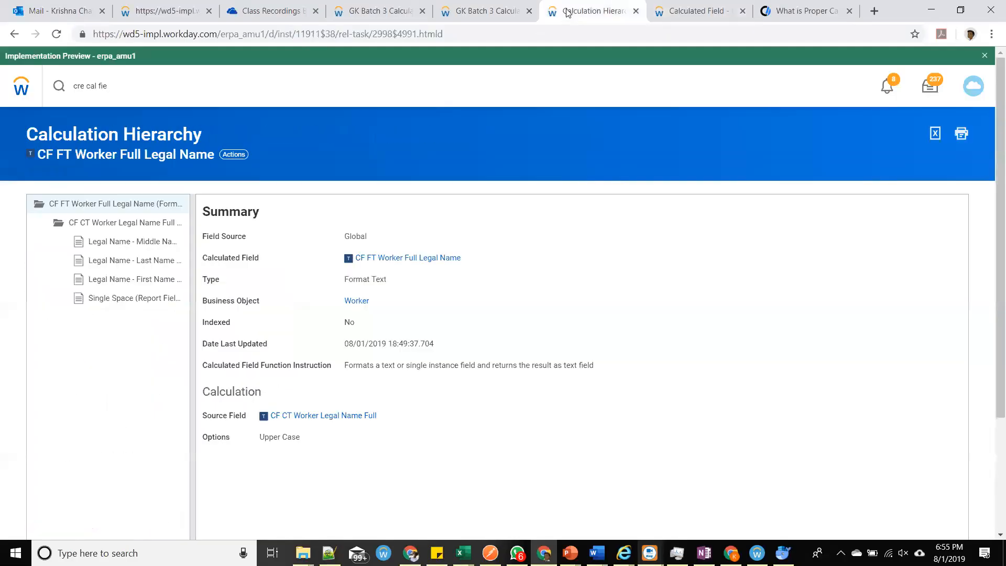
pyautogui.click(483, 12)
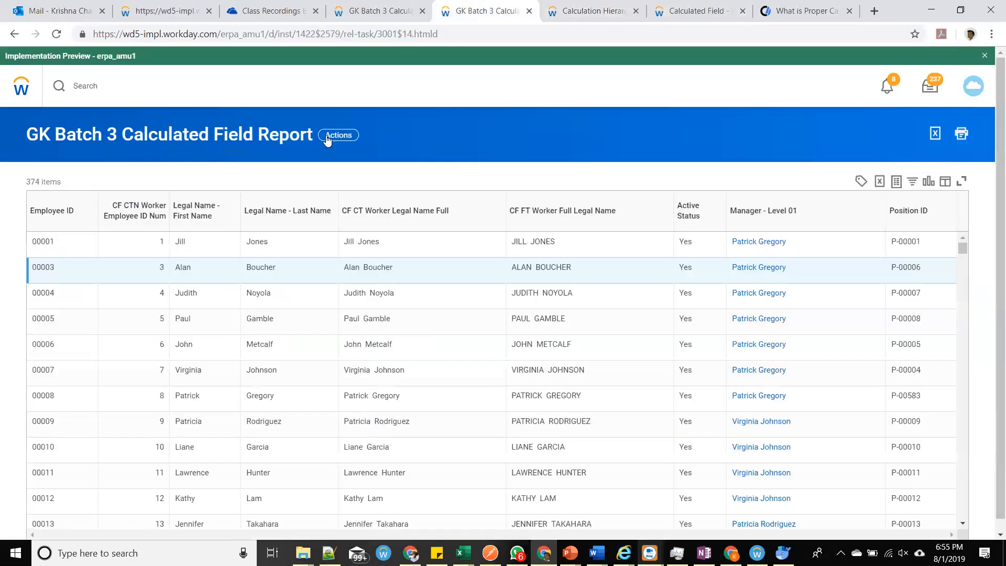
pyautogui.click(380, 11)
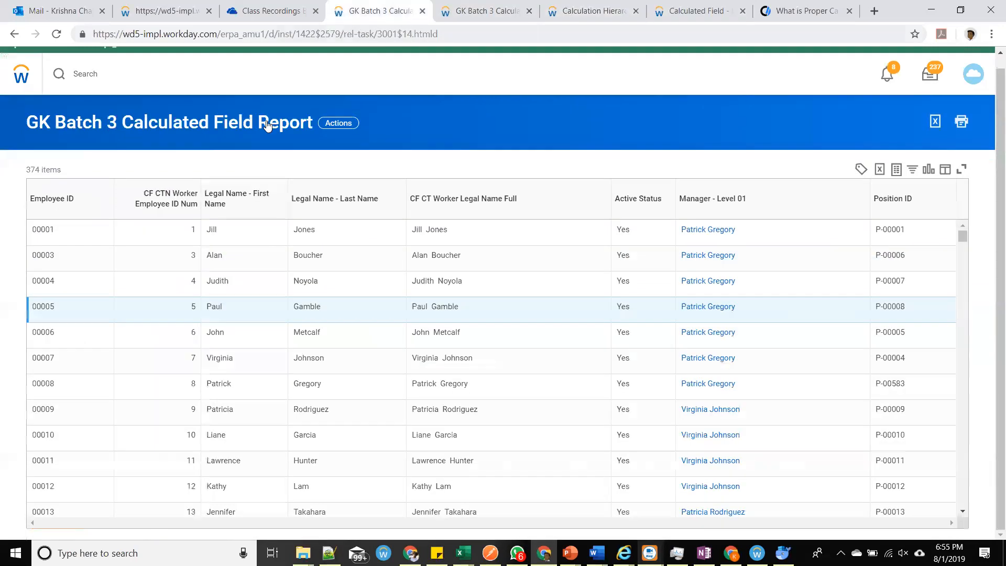
pyautogui.hotkey('ctrl', 'Tab')
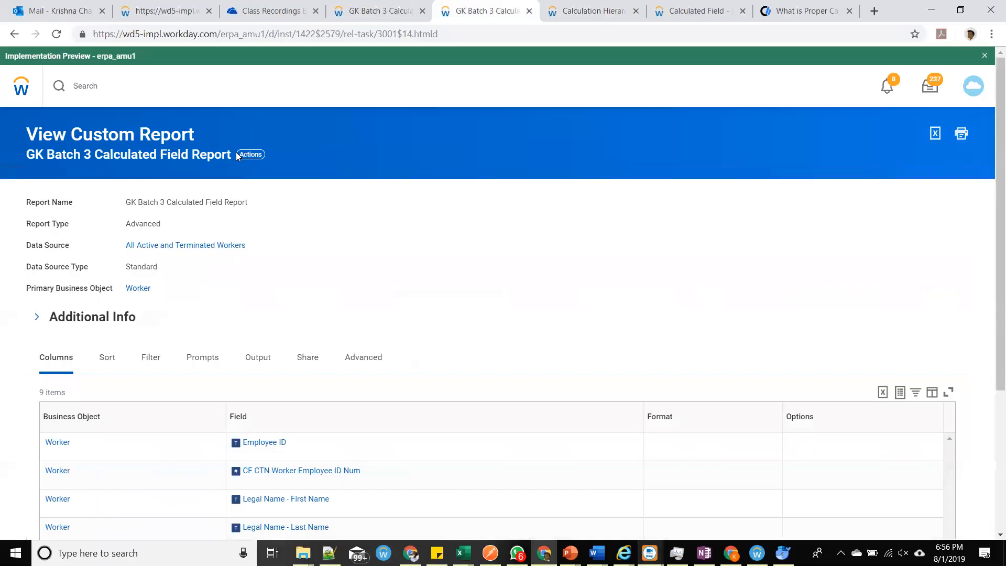
# Edit the custom report to add a Worker column for CF ST Legal Name Strign below CF FT Worker Full Legal Name, and save it.
pyautogui.click(251, 154)
pyautogui.click(376, 223)
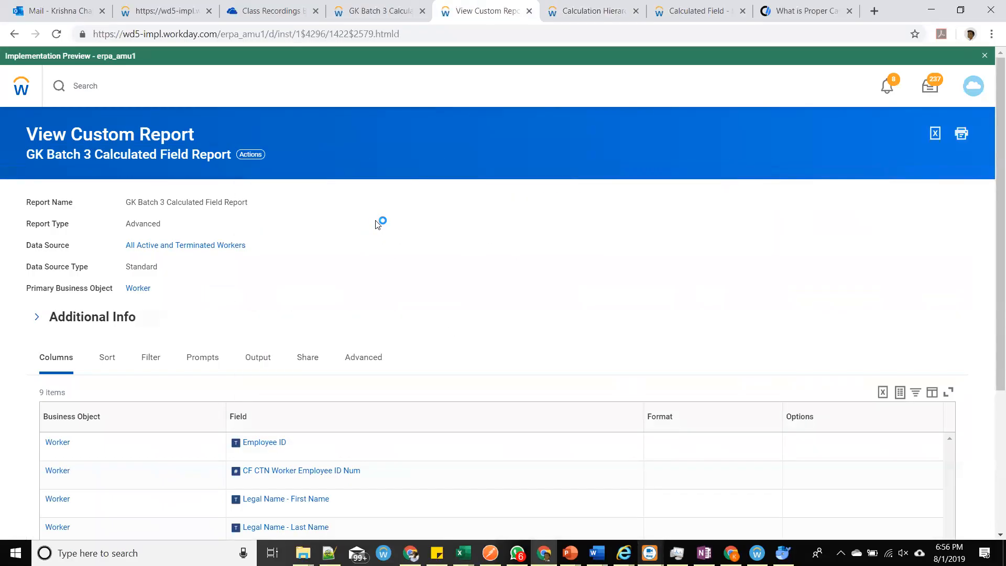
pyautogui.scroll(-3, 361, 298)
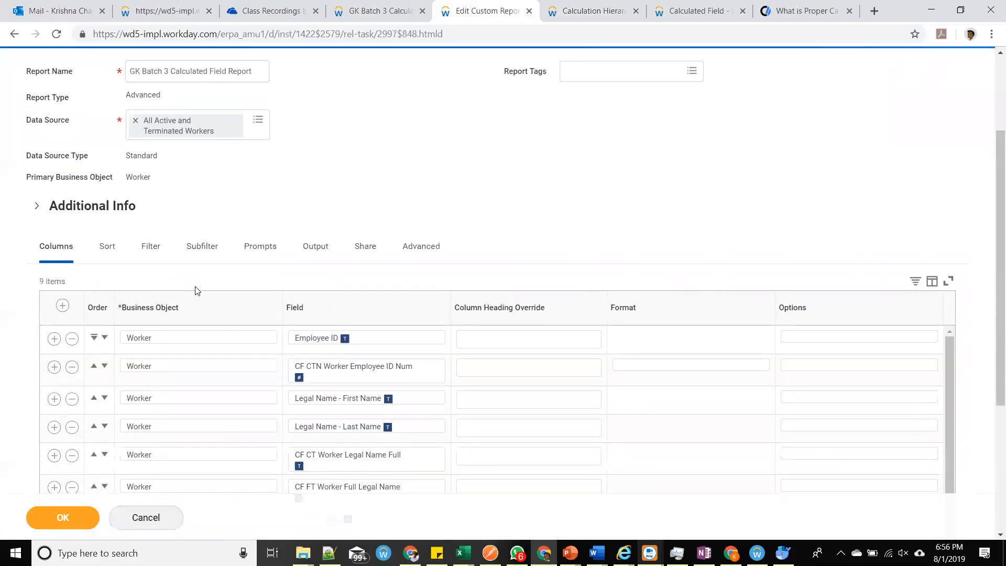
pyautogui.scroll(-4, 175, 272)
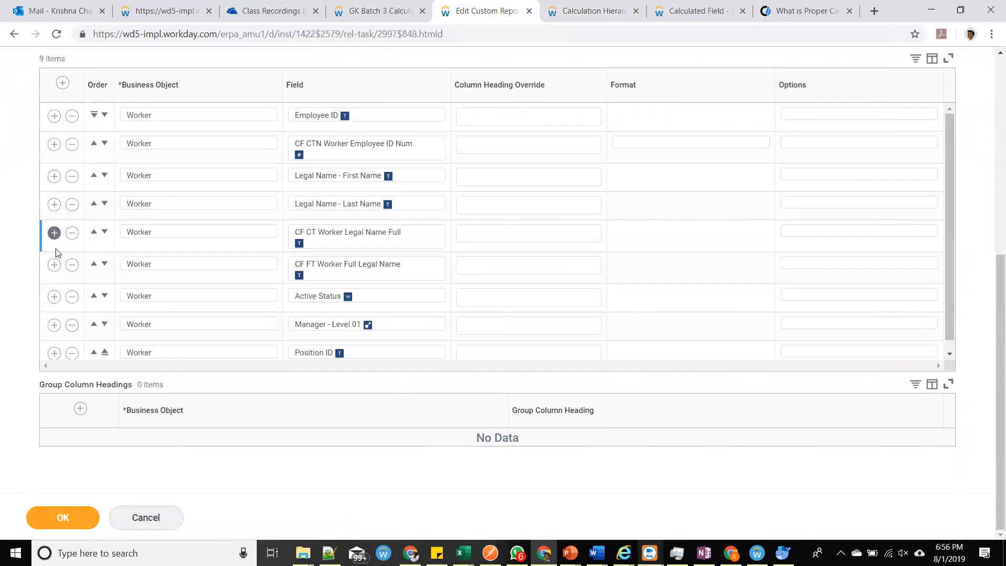
pyautogui.click(54, 264)
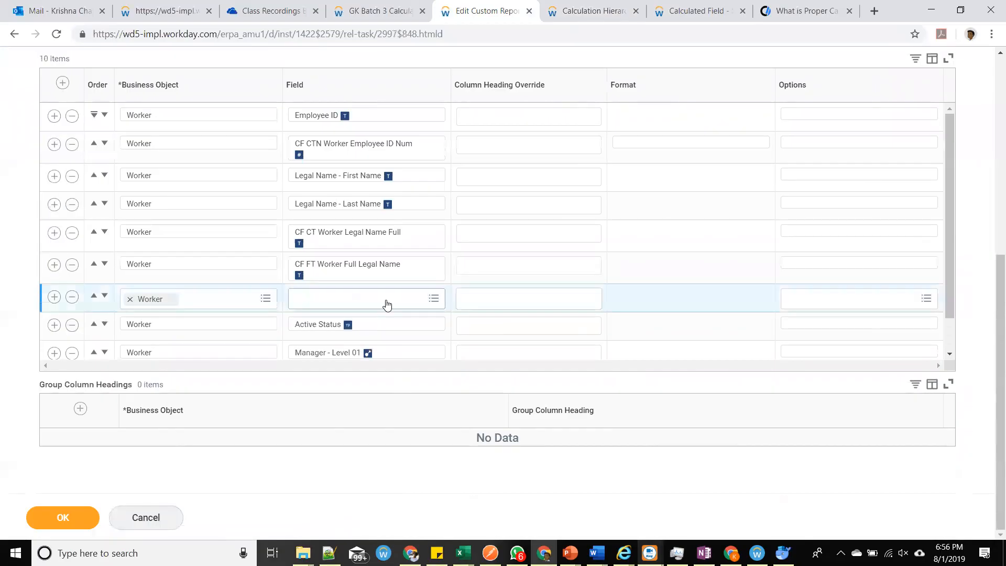
pyautogui.click(387, 300)
pyautogui.write('CF ST Legal Name Strign')
pyautogui.press('Return')
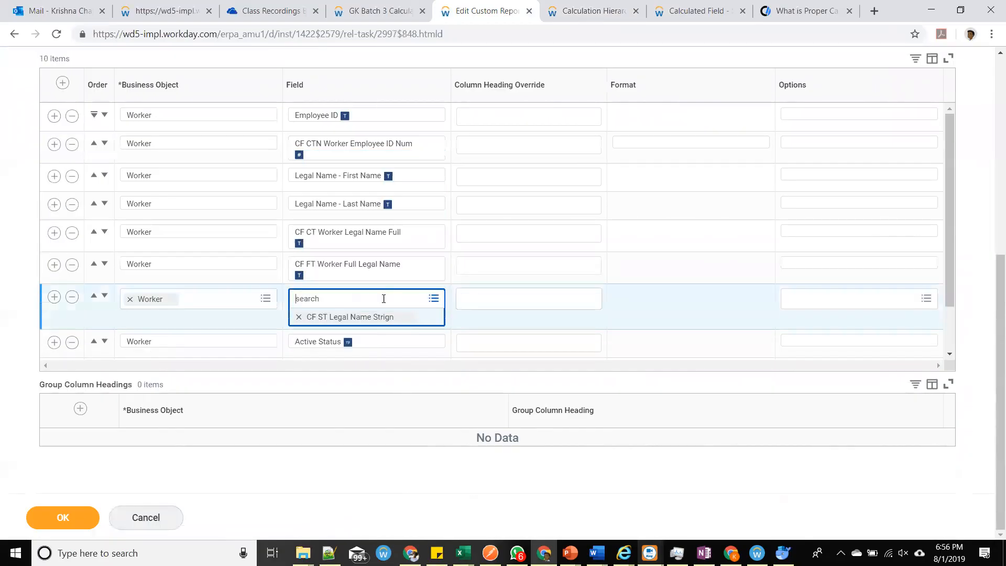
pyautogui.click(72, 517)
# Reload the GK Batch 3 Calculated Field Report output and compare the substring column with the full legal names.
pyautogui.hotkey('ctrl', 'shift', 'Tab')
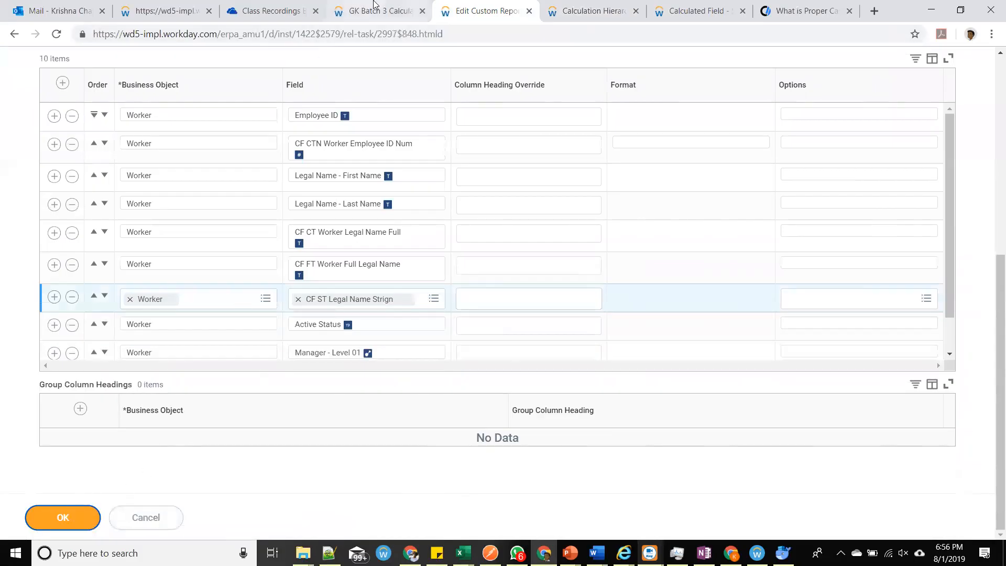
pyautogui.click(58, 37)
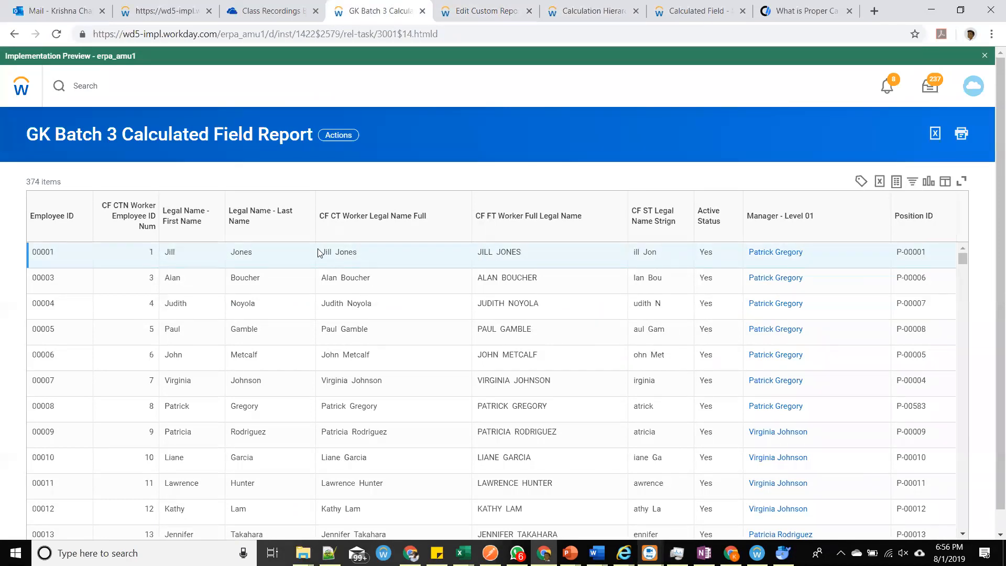
pyautogui.moveTo(334, 253); pyautogui.dragTo(362, 255)
pyautogui.click(375, 256)
pyautogui.moveTo(642, 252)
pyautogui.mouseDown()
pyautogui.moveTo(657, 252)
pyautogui.moveTo(642, 253)
pyautogui.mouseUp()
pyautogui.moveTo(658, 255); pyautogui.dragTo(640, 255)
pyautogui.moveTo(668, 299); pyautogui.dragTo(623, 297)
pyautogui.moveTo(658, 328); pyautogui.dragTo(611, 329)
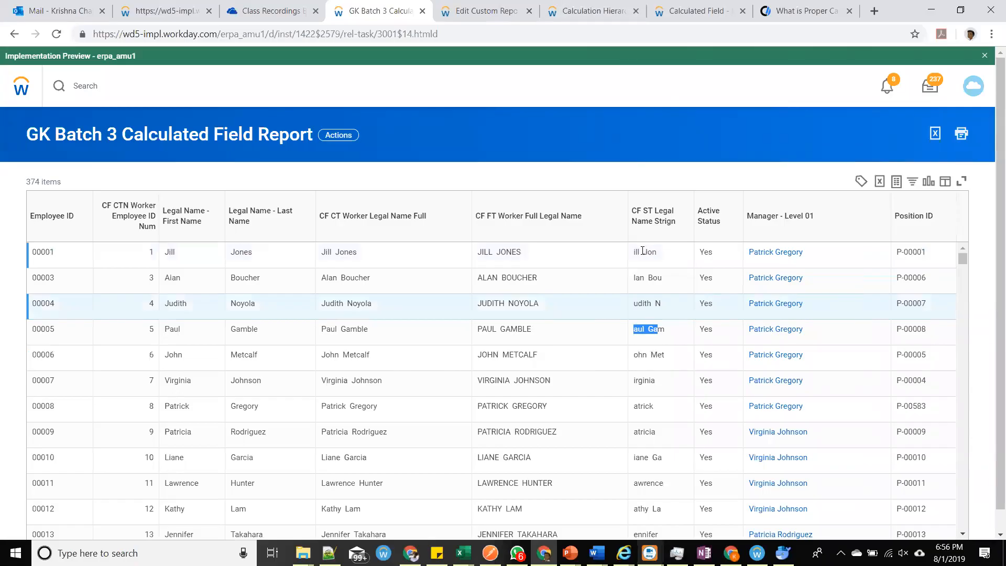
# Reopen the CF ST Legal Name Strign calculated field for editing and change its substring type to After a Delimiter.
pyautogui.click(587, 11)
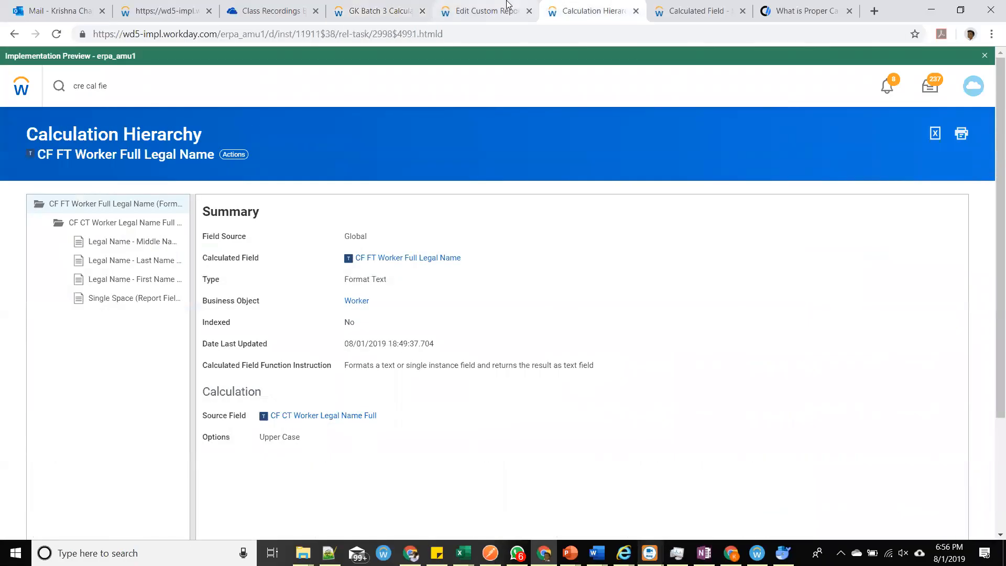
pyautogui.click(482, 10)
pyautogui.click(662, 5)
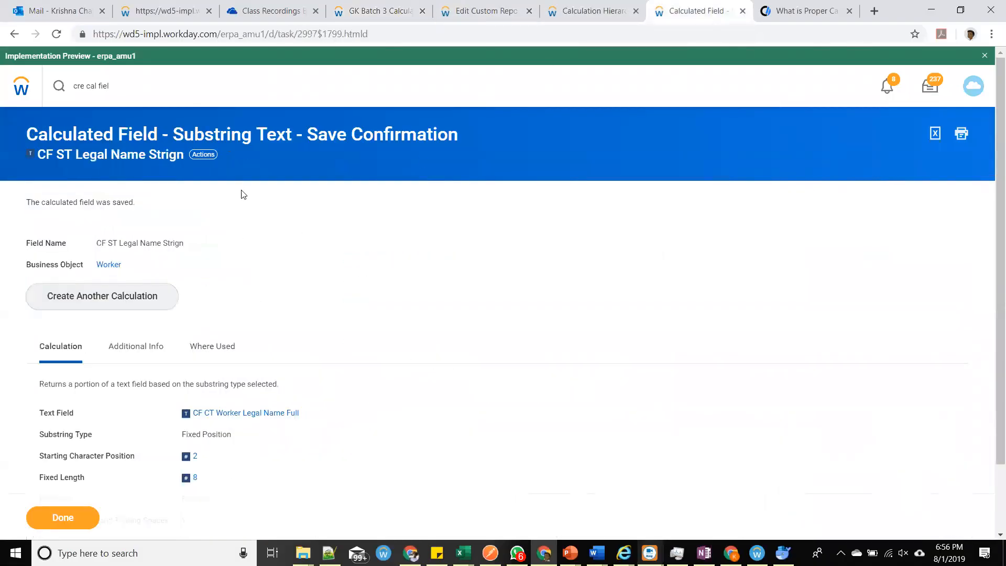
pyautogui.click(206, 156)
pyautogui.moveTo(299, 242)
pyautogui.click(341, 249)
pyautogui.click(251, 381)
pyautogui.click(198, 416)
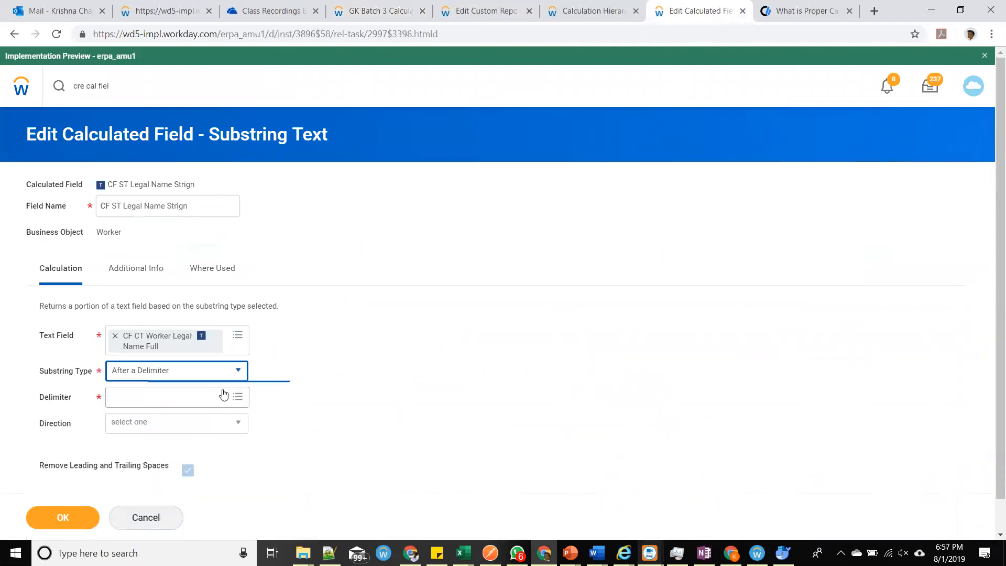
# Set the substring's delimiter to Single Space and its direction to Forward, and save the calculated field.
pyautogui.click(157, 394)
pyautogui.write('space')
pyautogui.press('Return')
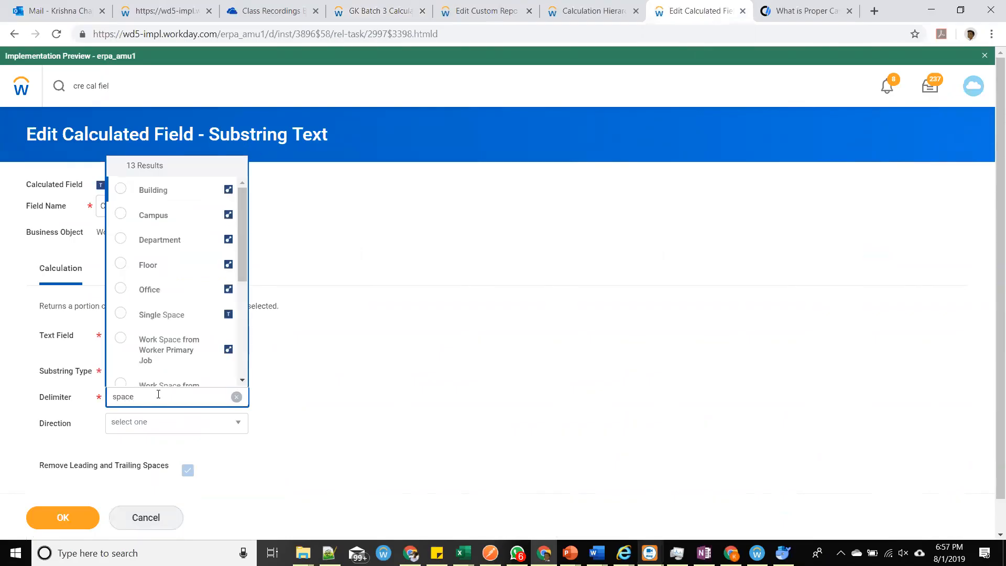
pyautogui.click(166, 315)
pyautogui.click(181, 424)
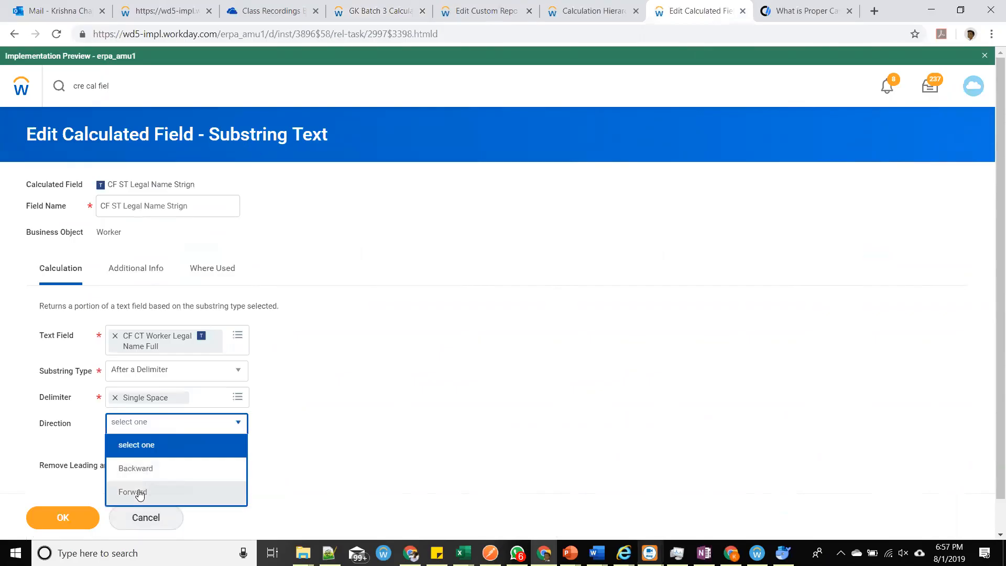
pyautogui.click(136, 493)
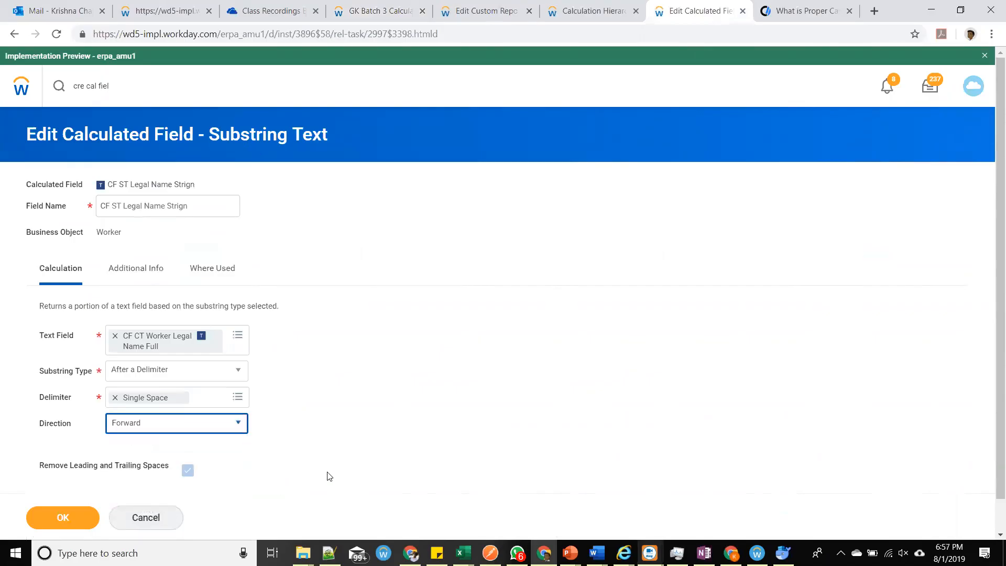
pyautogui.click(84, 518)
# Reload the report output and check the text extracted after the delimiter in the substring column.
pyautogui.click(414, 11)
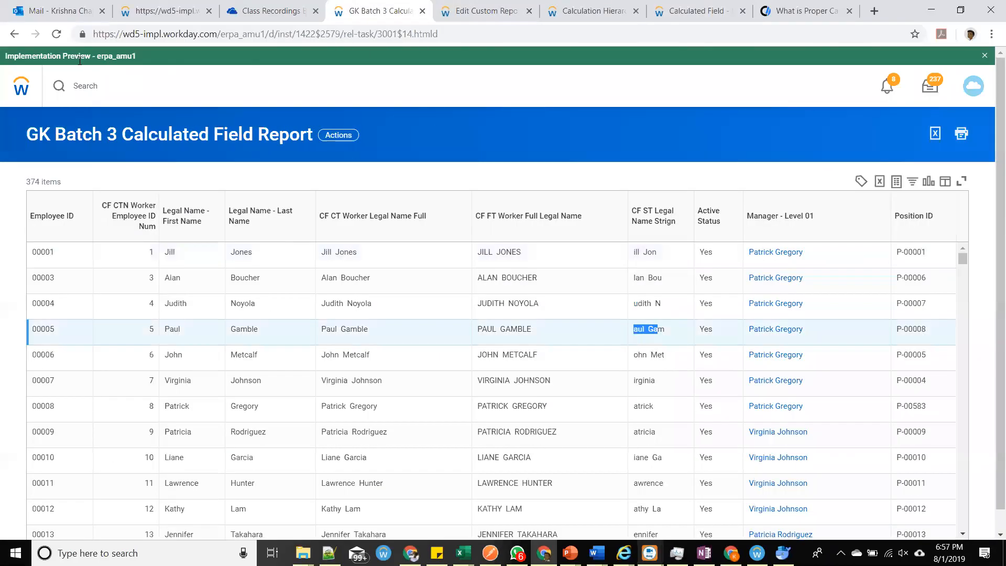
pyautogui.click(58, 35)
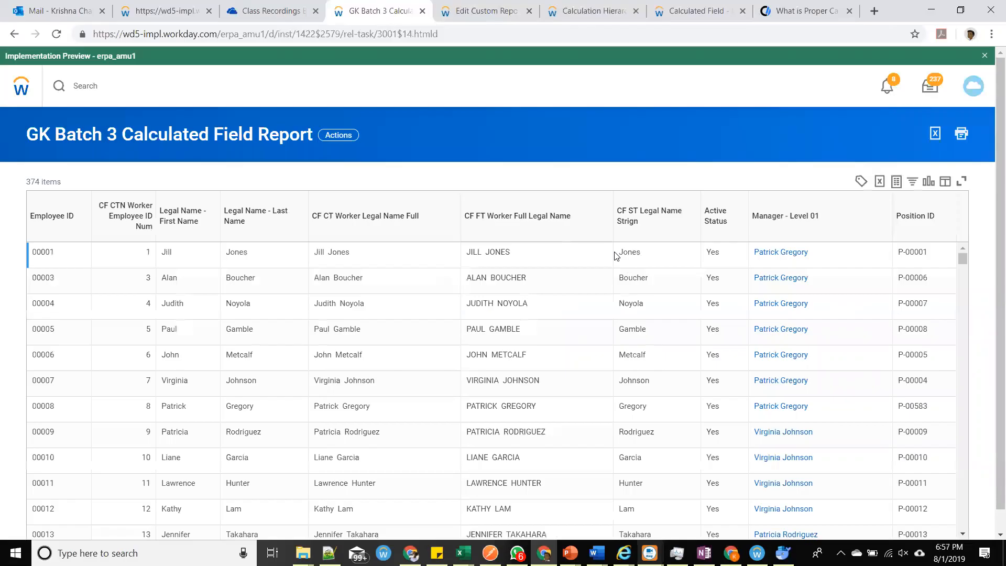
pyautogui.doubleClick(621, 255)
pyautogui.doubleClick(618, 255)
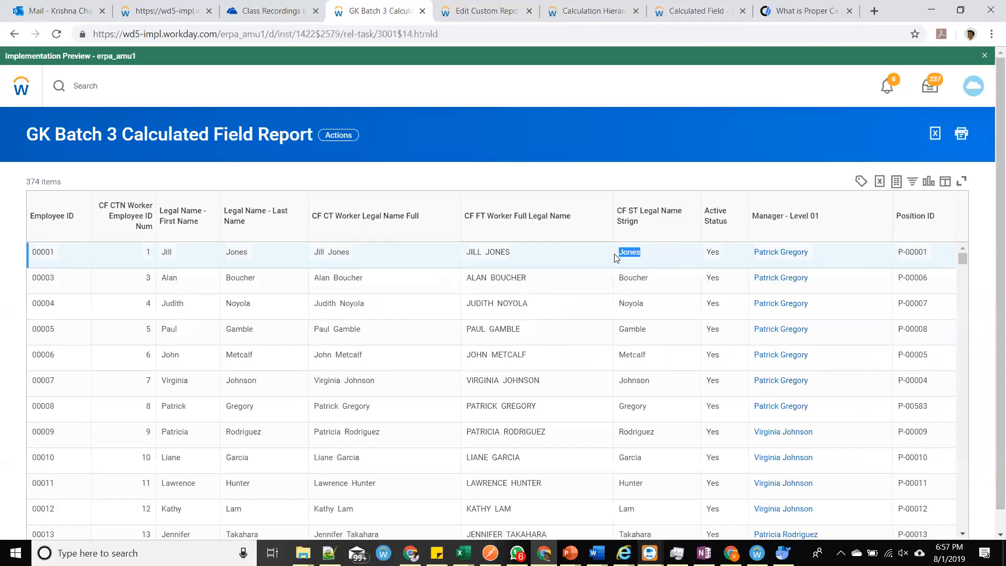
# Start creating another calculated field and choose Text Length as its function.
pyautogui.click(694, 11)
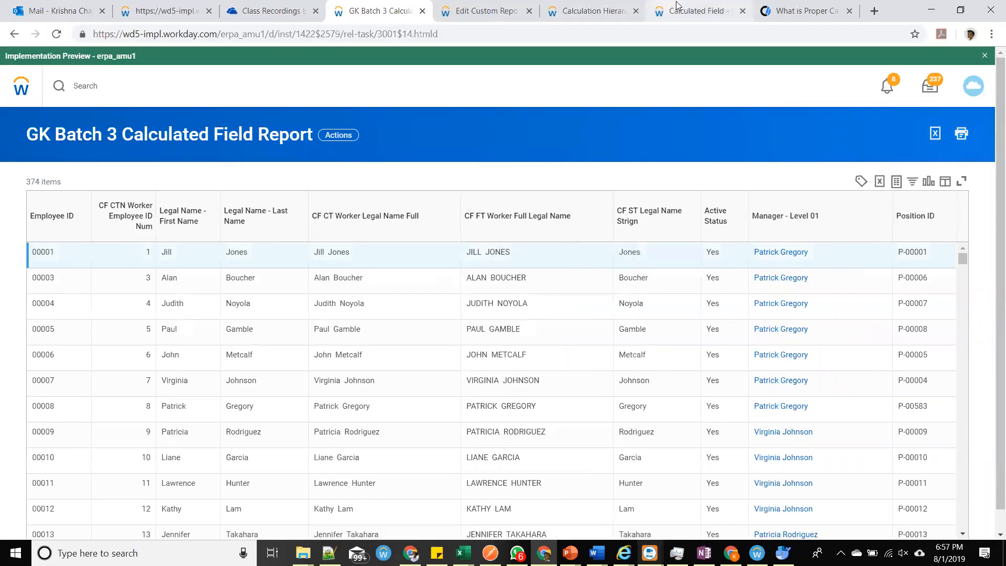
pyautogui.click(134, 98)
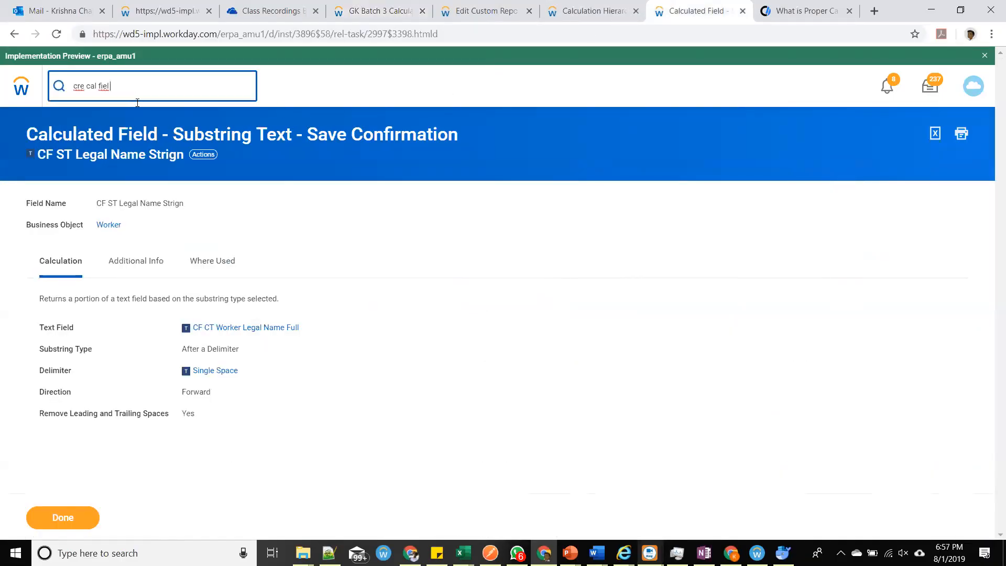
pyautogui.click(142, 128)
pyautogui.click(166, 233)
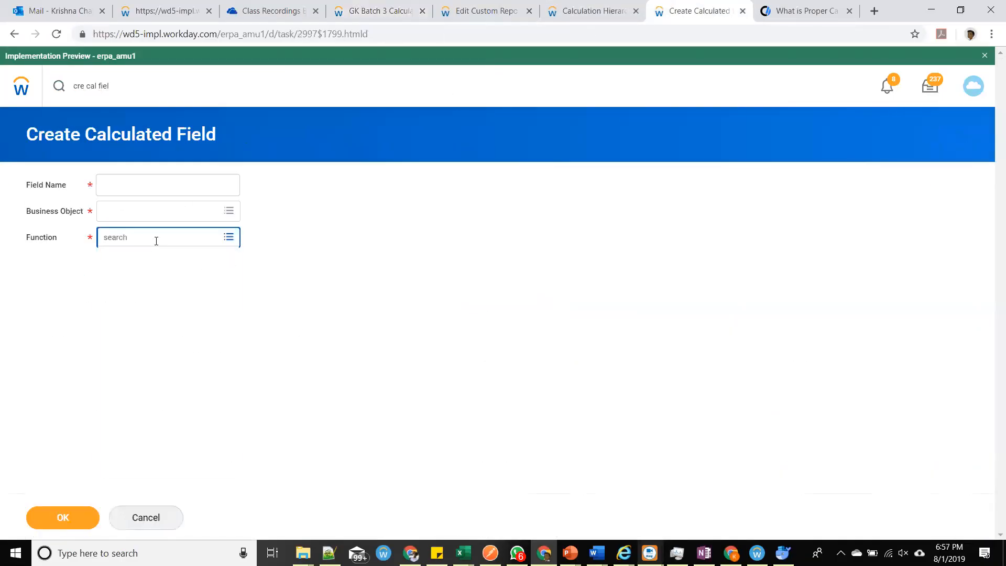
pyautogui.scroll(-10, 178, 346)
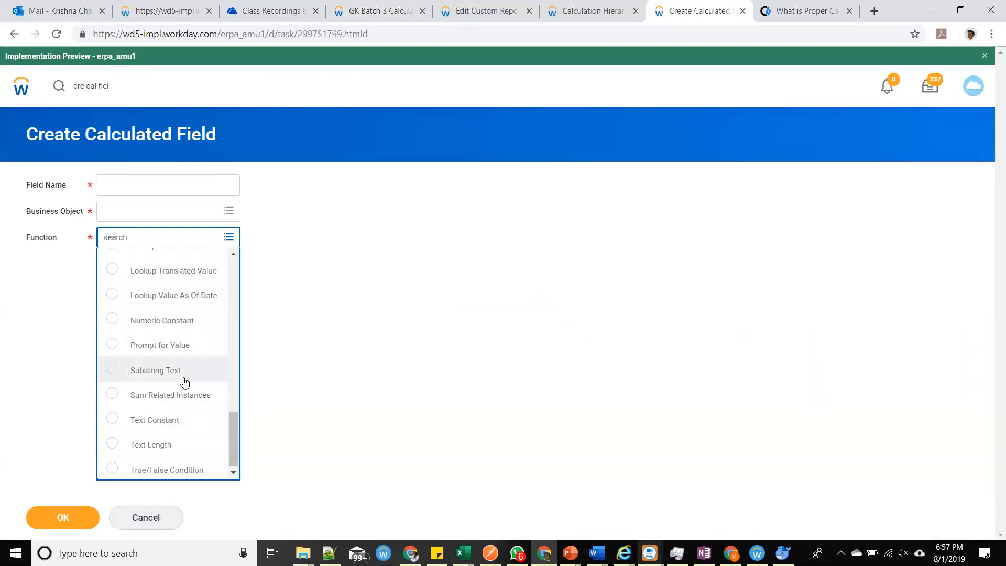
pyautogui.click(173, 448)
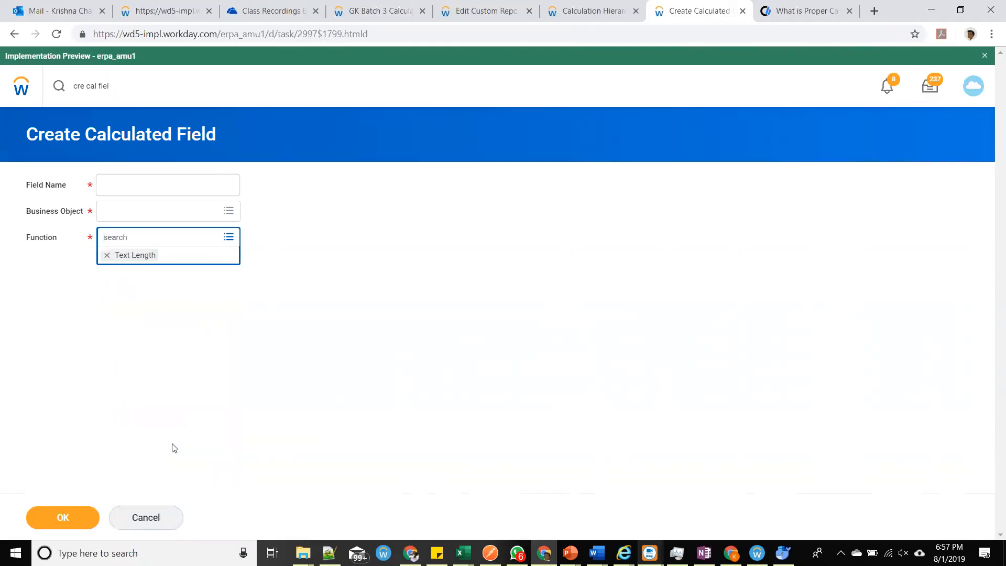
# Assign the Worker business object, name the calculated field CF TL Worker Name, and continue to its calculation settings.
pyautogui.click(174, 216)
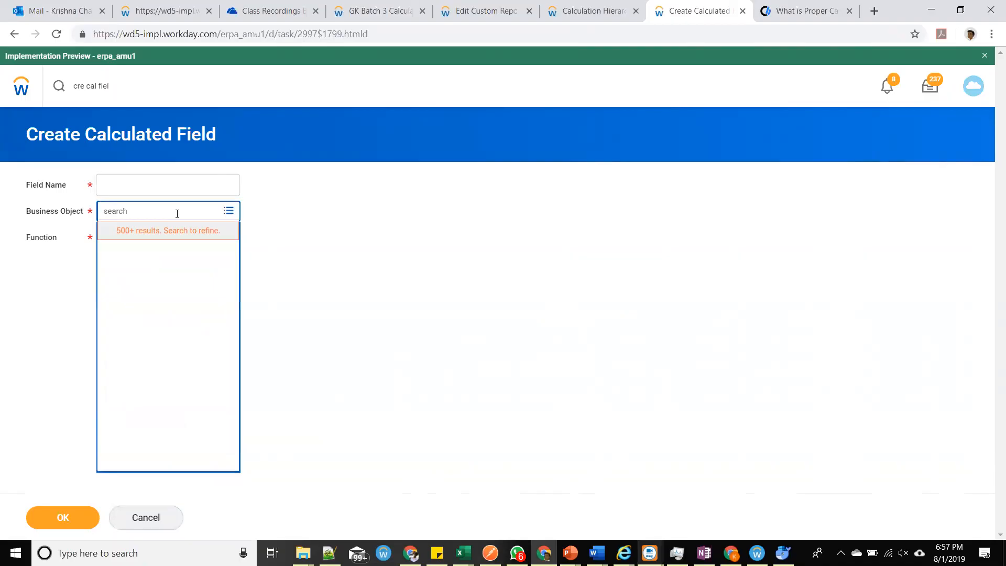
pyautogui.write('wpoker')
pyautogui.click(148, 252)
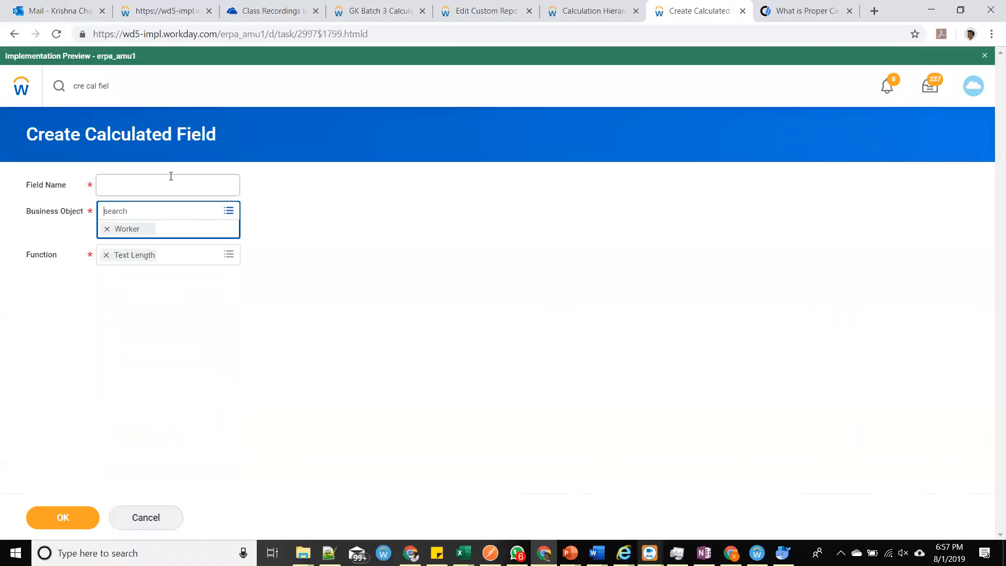
pyautogui.click(171, 178)
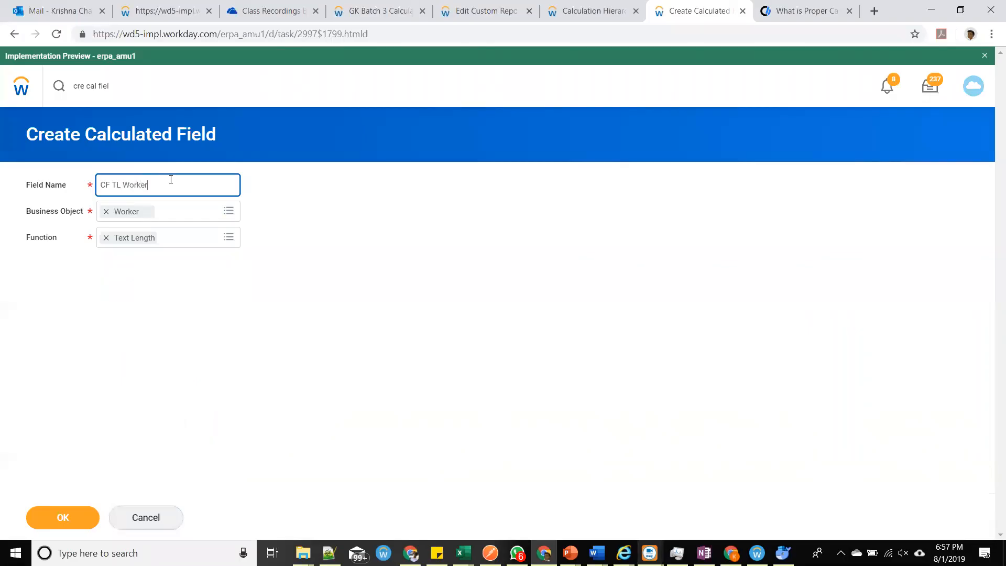
pyautogui.hotkey('ctrl', 'a')
pyautogui.click(171, 179)
pyautogui.hotkey('ctrl', 'a')
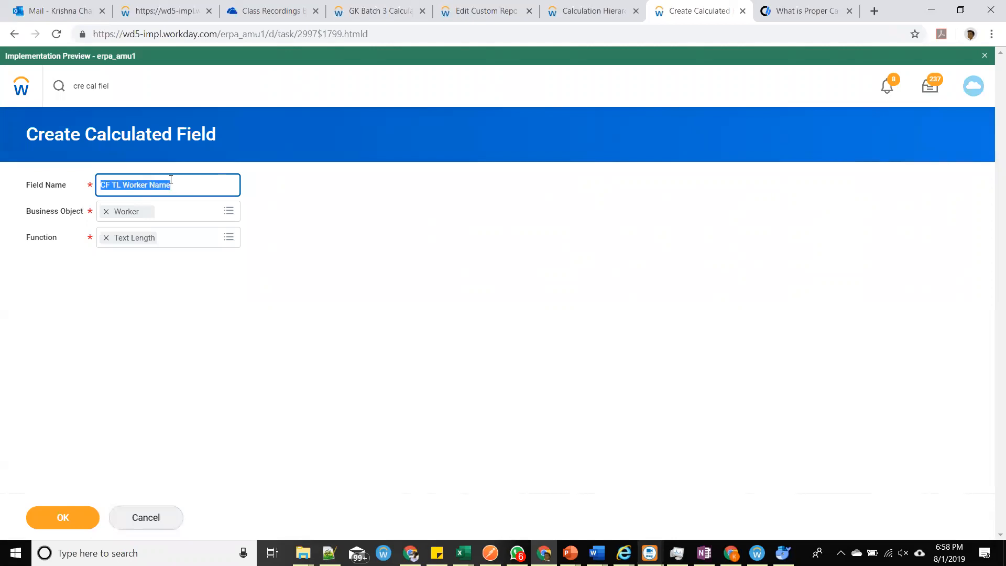
pyautogui.click(63, 517)
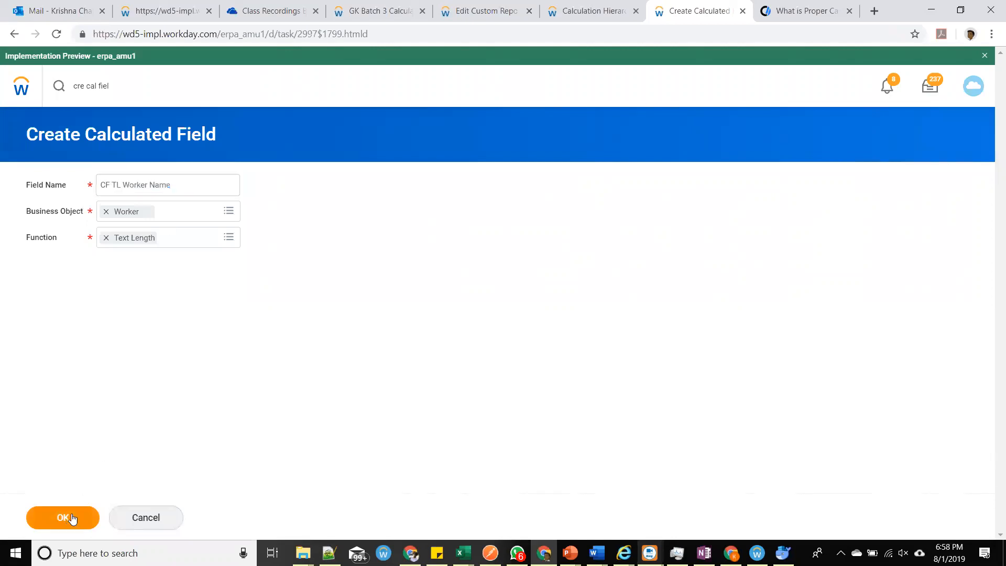
# Find CF ST Legal Name Strign among the available fields and set it as the text field to measure.
pyautogui.click(192, 311)
pyautogui.write('CF')
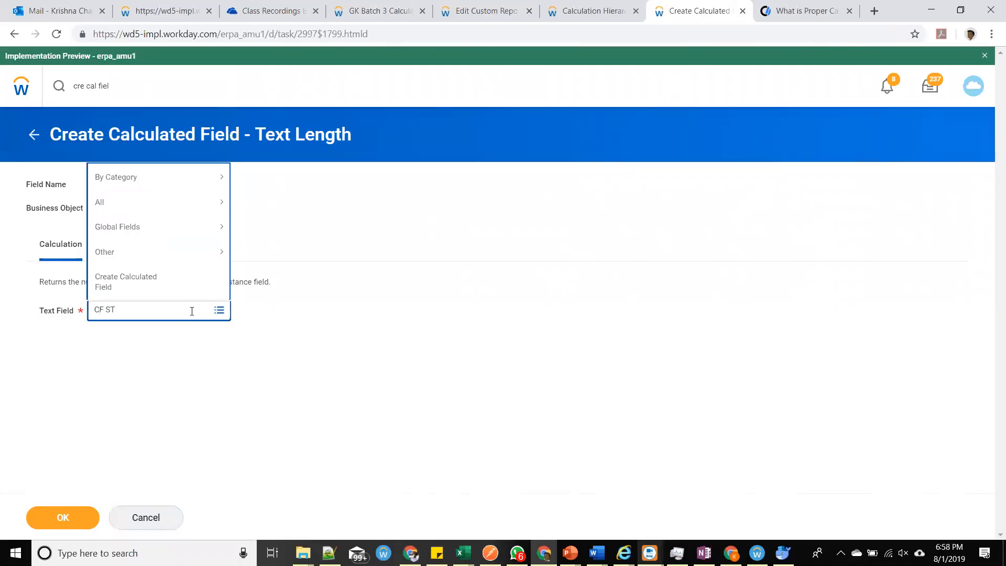
pyautogui.write(' CT')
pyautogui.press('Return')
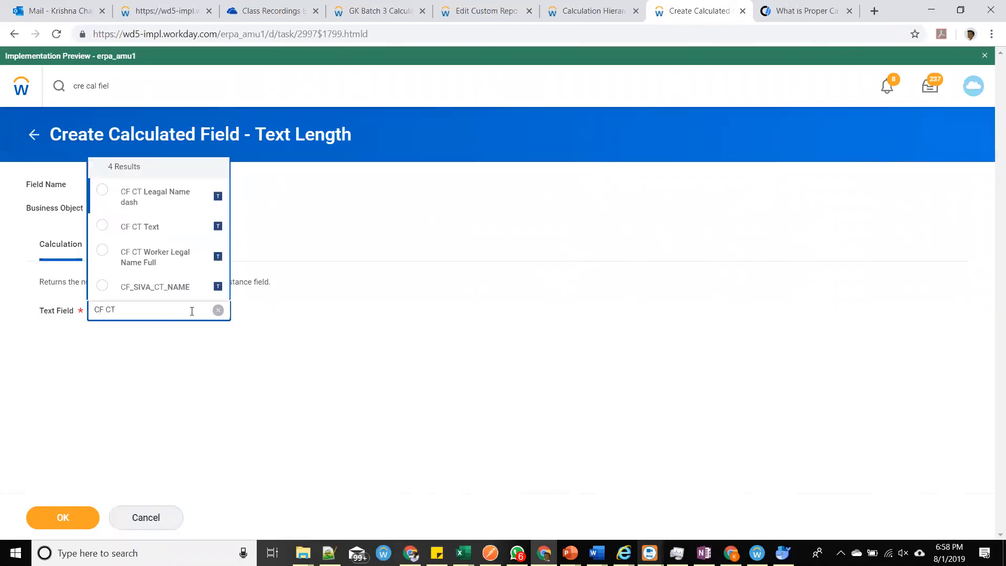
pyautogui.moveTo(126, 314); pyautogui.dragTo(108, 312)
pyautogui.press('Return')
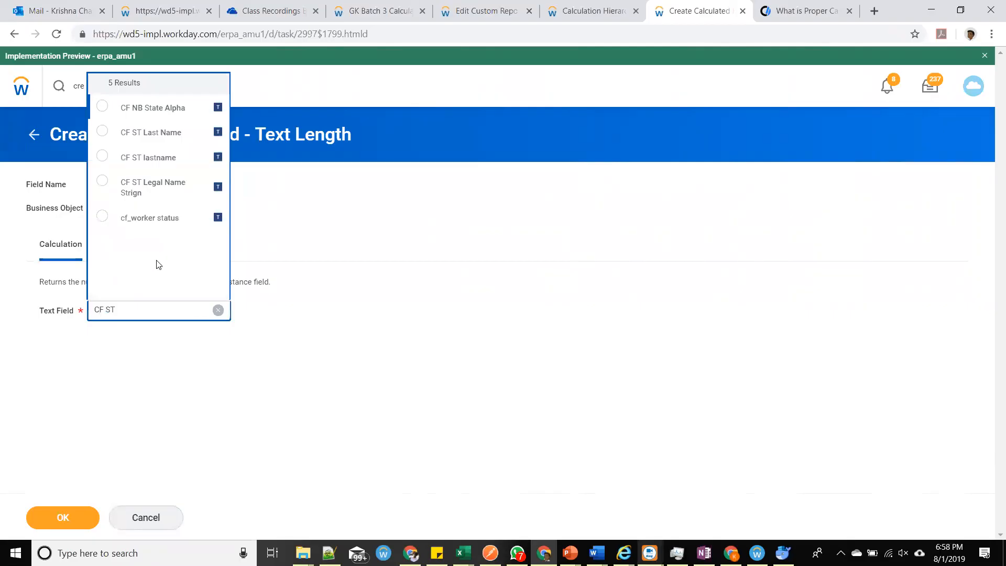
pyautogui.click(156, 198)
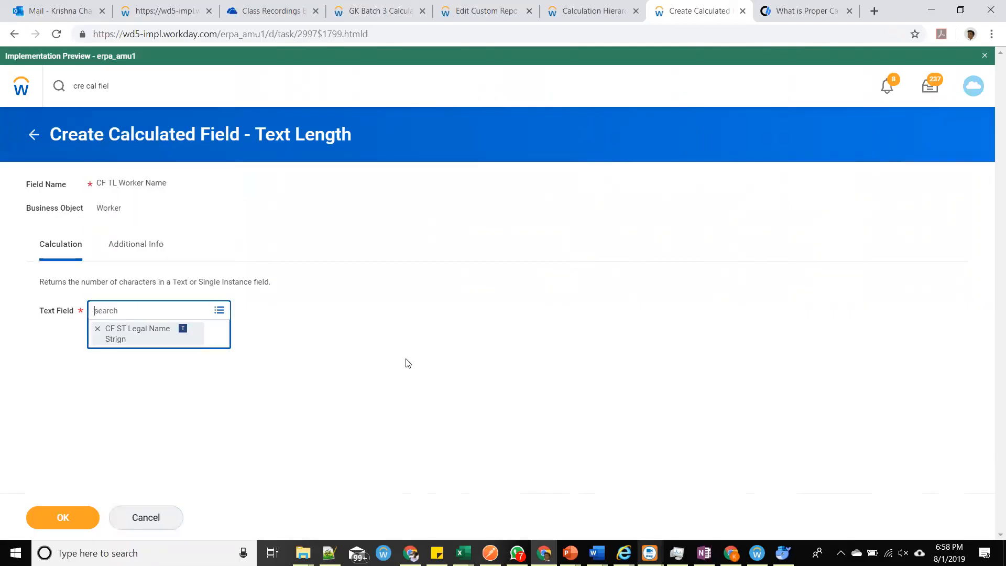
# Examine the Text Length description and browse all fields available for the text field without changing the selection.
pyautogui.click(306, 365)
pyautogui.moveTo(39, 283); pyautogui.dragTo(175, 284)
pyautogui.click(287, 291)
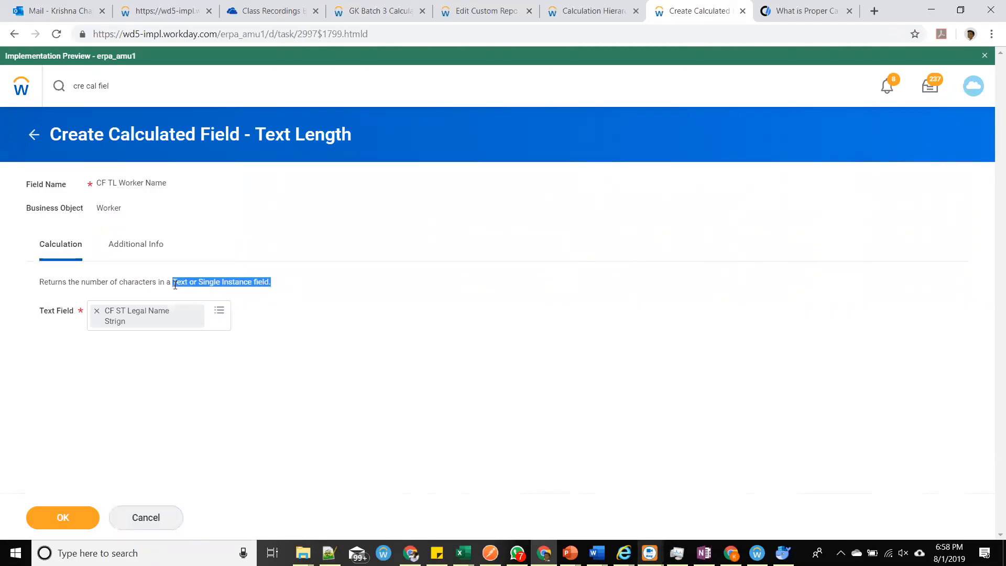
pyautogui.click(176, 285)
pyautogui.click(219, 310)
pyautogui.click(148, 211)
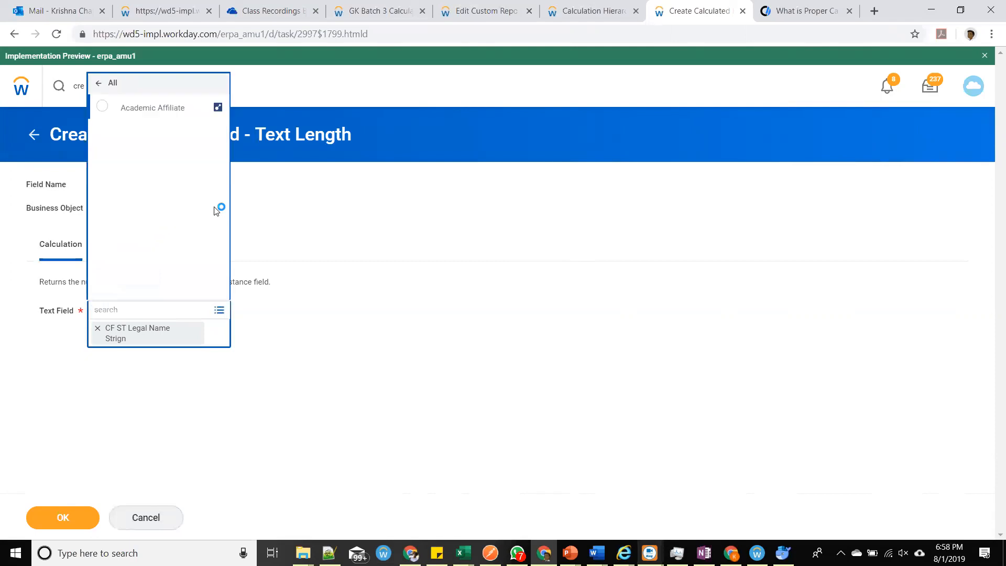
pyautogui.scroll(-3, 215, 244)
pyautogui.scroll(3, 215, 244)
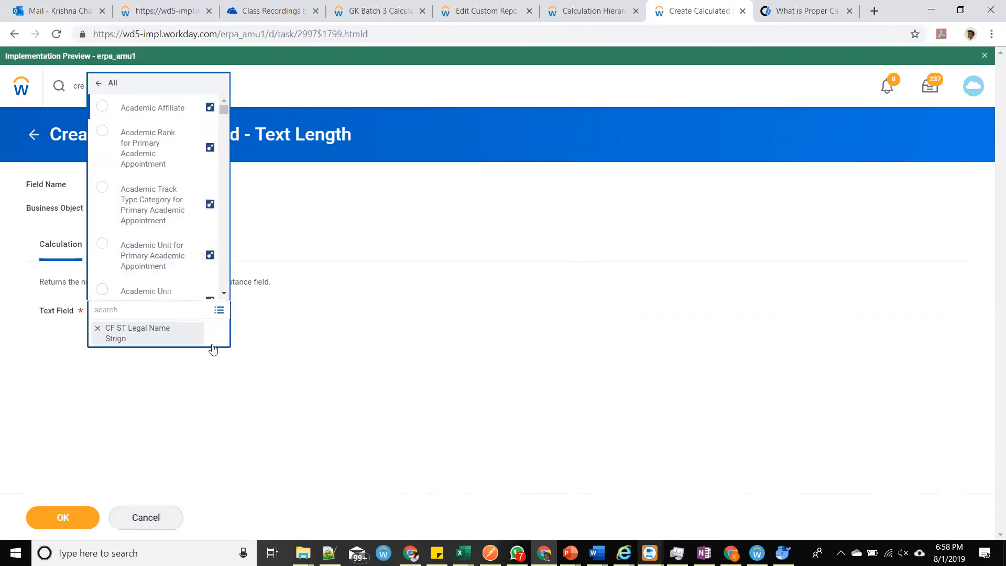
pyautogui.scroll(-1, 161, 271)
pyautogui.scroll(-5, 161, 271)
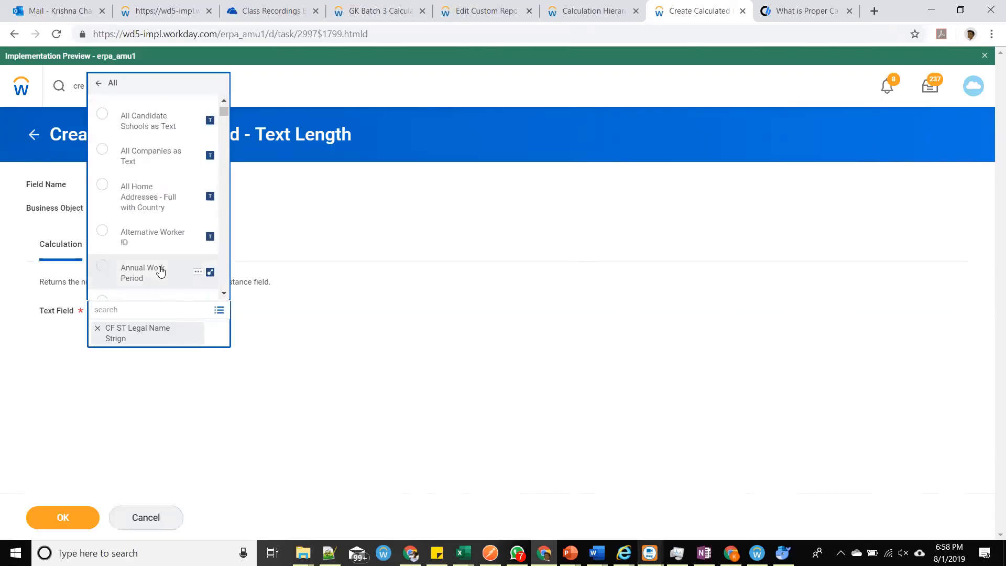
pyautogui.scroll(-2, 161, 271)
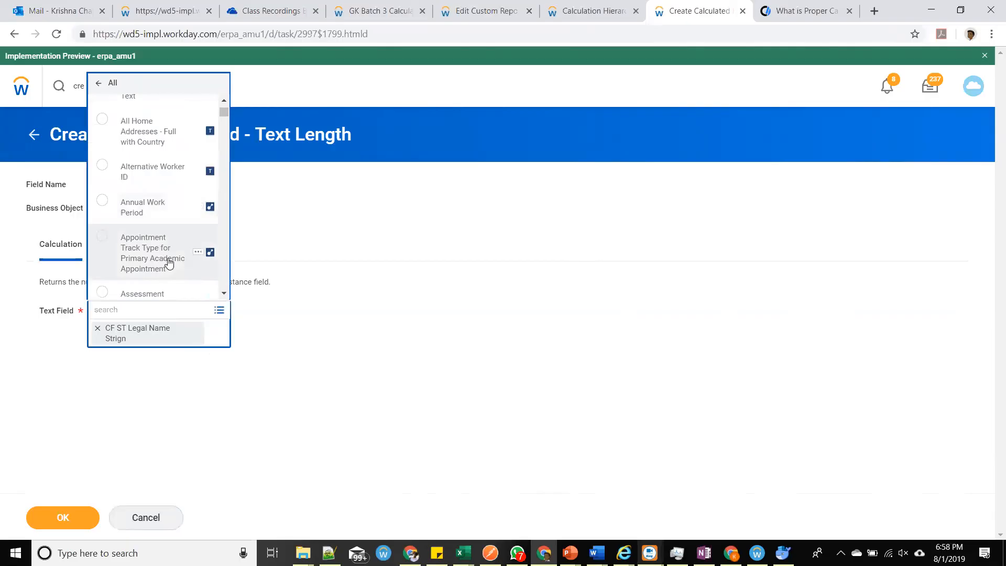
pyautogui.scroll(-10, 168, 263)
pyautogui.scroll(-6, 168, 224)
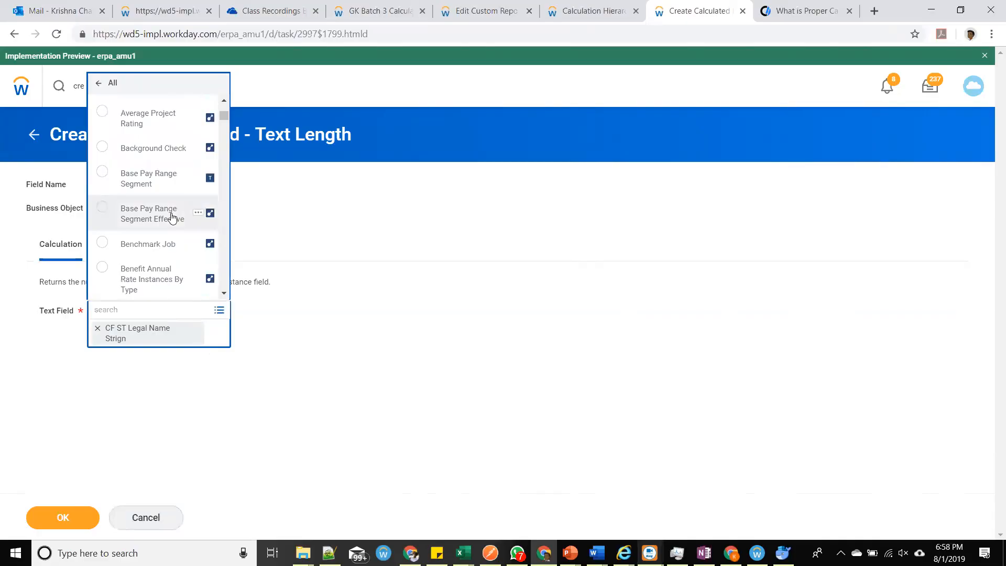
pyautogui.scroll(-8, 172, 218)
pyautogui.scroll(-8, 172, 218)
pyautogui.scroll(-8, 171, 219)
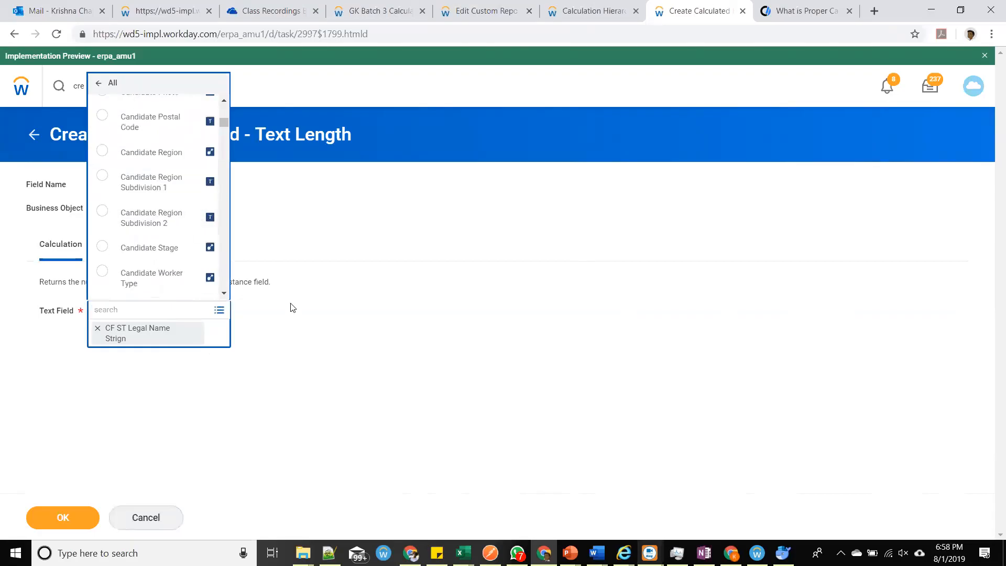
pyautogui.click(302, 313)
# Save the CF TL Worker Name calculated field and open the GK Batch 3 Calculated Field Report for editing.
pyautogui.click(67, 521)
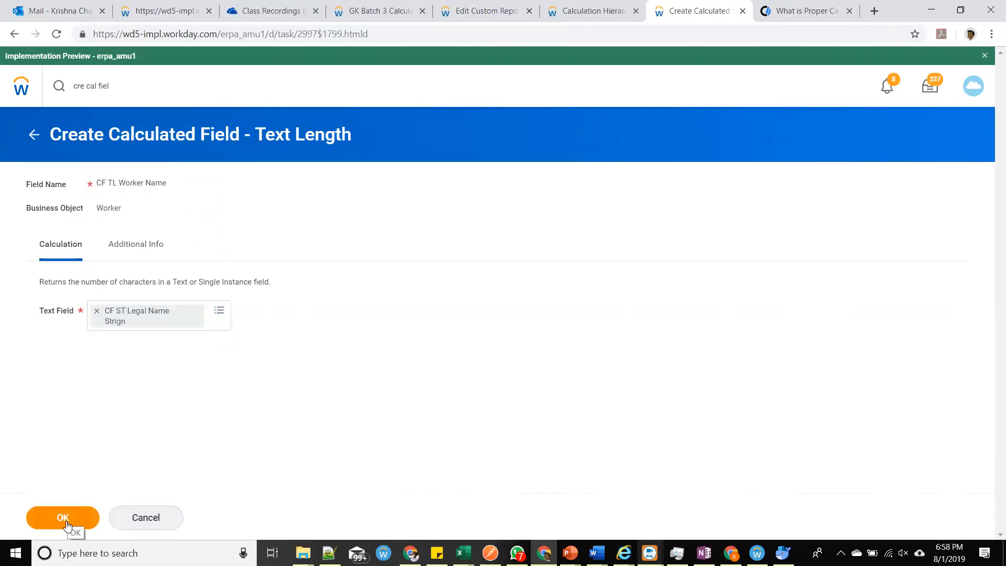
pyautogui.click(463, 13)
pyautogui.click(250, 154)
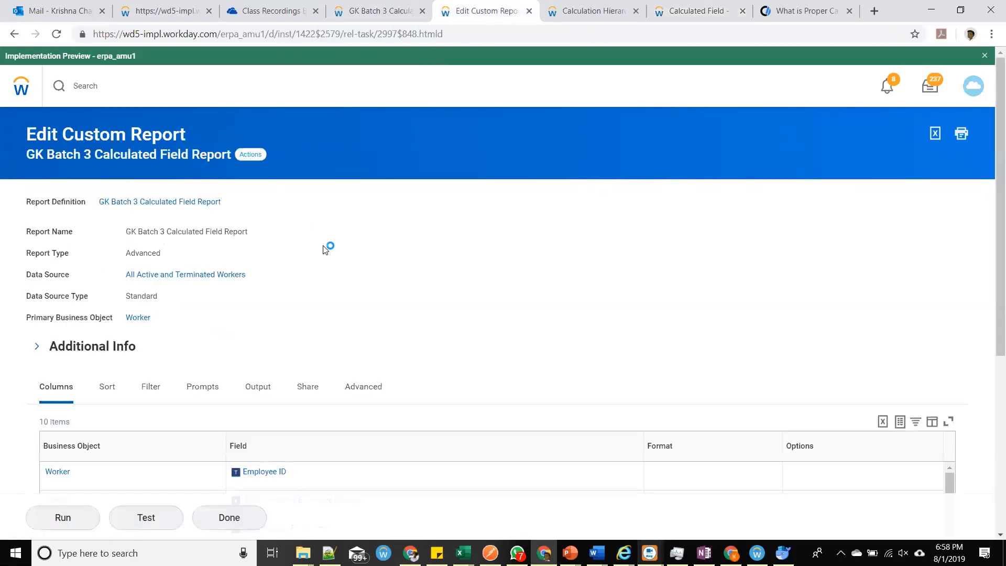
pyautogui.click(370, 222)
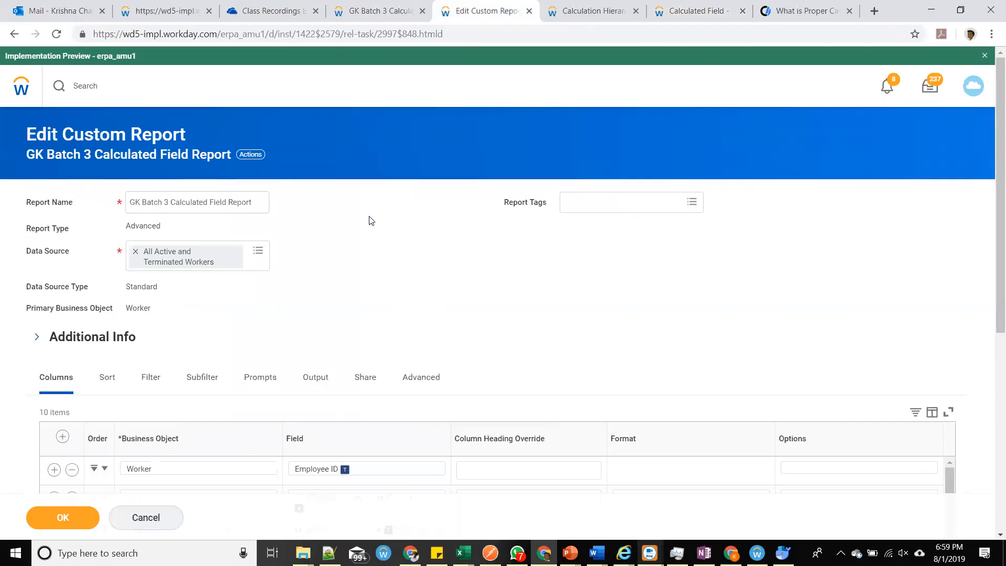
# Add a Worker column for CF TL Worker Name directly below CF ST Legal Name Strign and save the report.
pyautogui.scroll(-6, 278, 376)
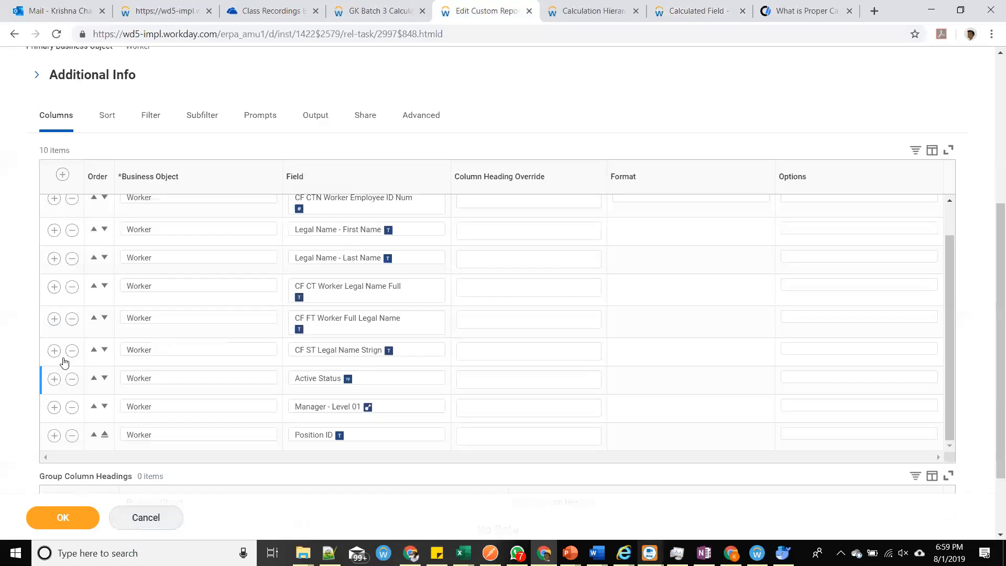
pyautogui.click(54, 351)
pyautogui.click(319, 384)
pyautogui.write('CF TL Worker Name')
pyautogui.press('Return')
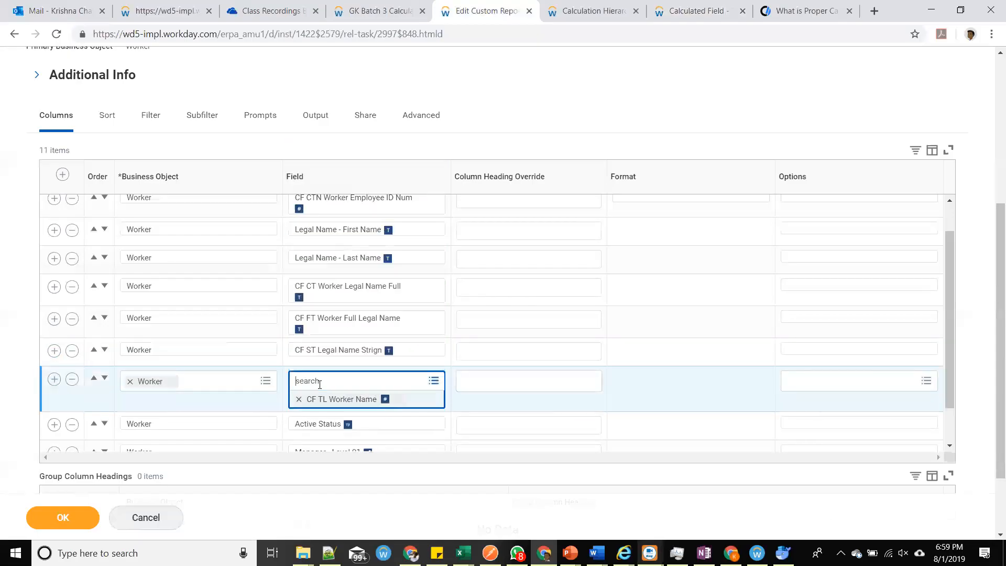
pyautogui.click(62, 518)
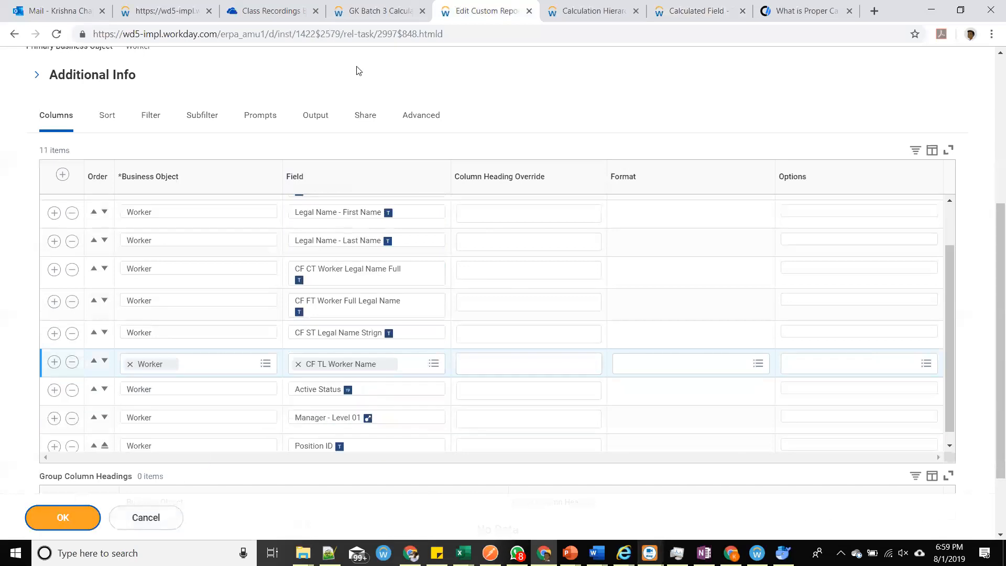
# Reload the report output and check the character counts in the CF TL Worker Name column.
pyautogui.click(371, 8)
pyautogui.click(58, 34)
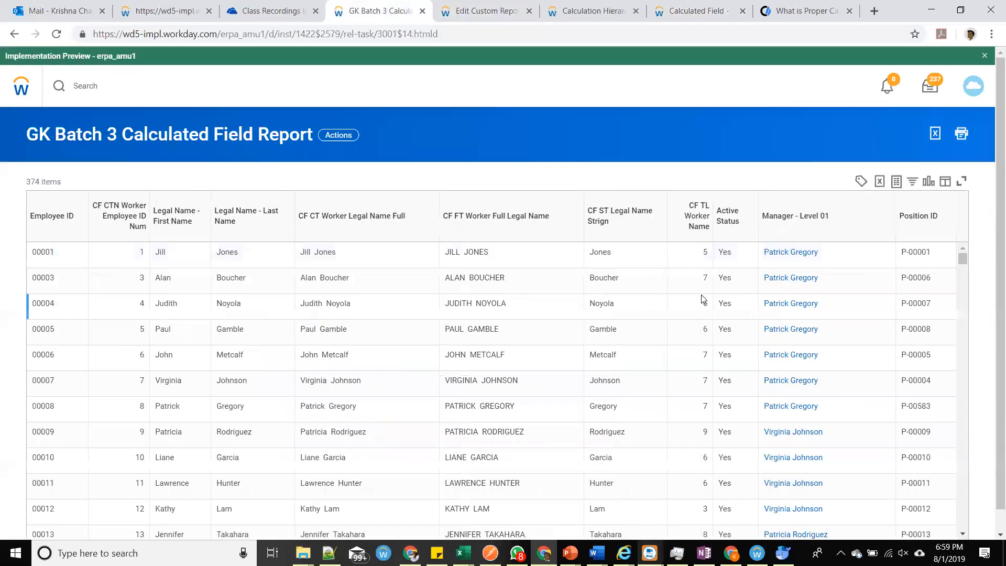
pyautogui.moveTo(701, 253); pyautogui.dragTo(710, 304)
pyautogui.click(702, 328)
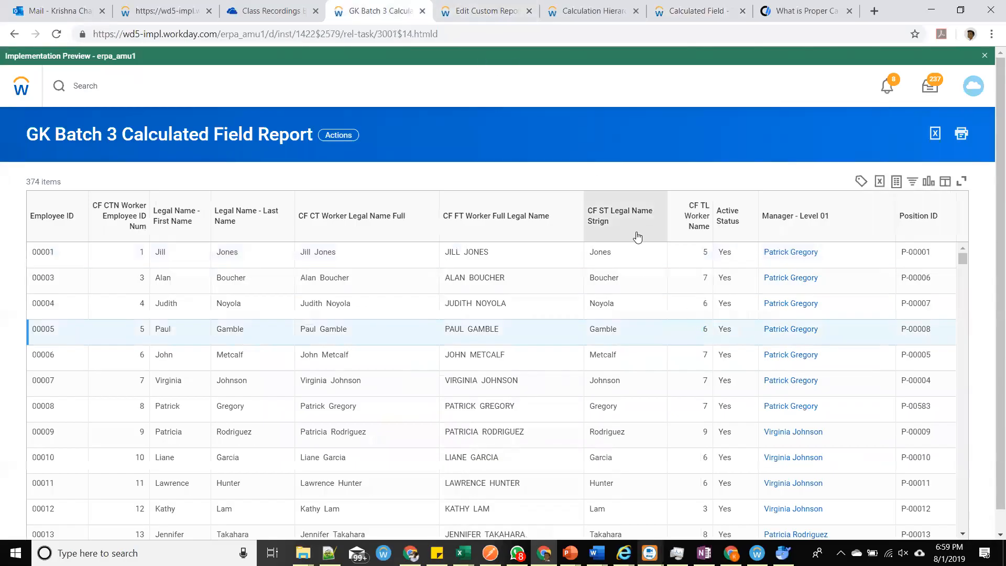
# Start creating another calculated field on the Worker business object and choose Text Constant as its function.
pyautogui.click(583, 8)
pyautogui.click(676, 7)
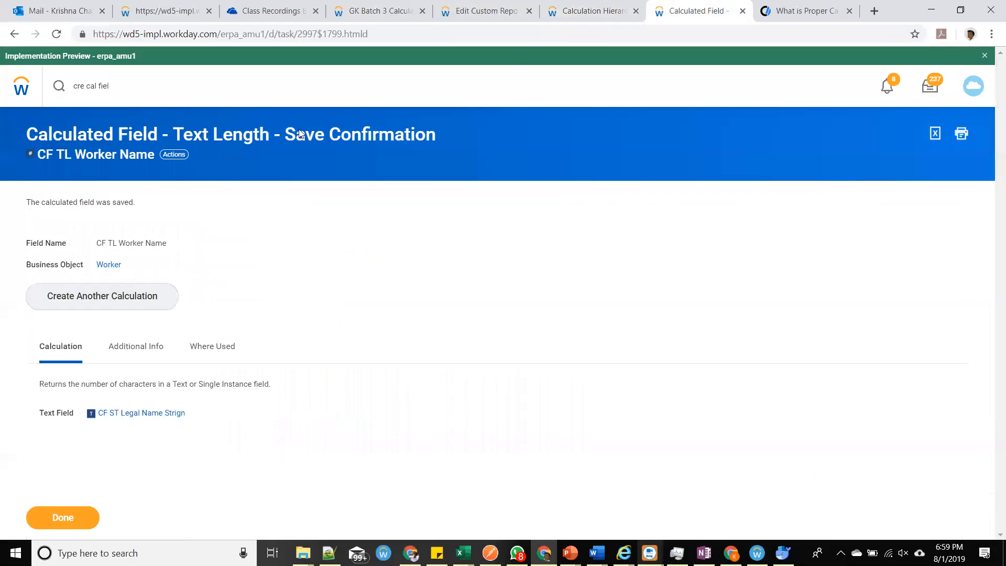
pyautogui.click(133, 303)
pyautogui.click(157, 215)
pyautogui.write('worker')
pyautogui.press('Return')
pyautogui.click(160, 253)
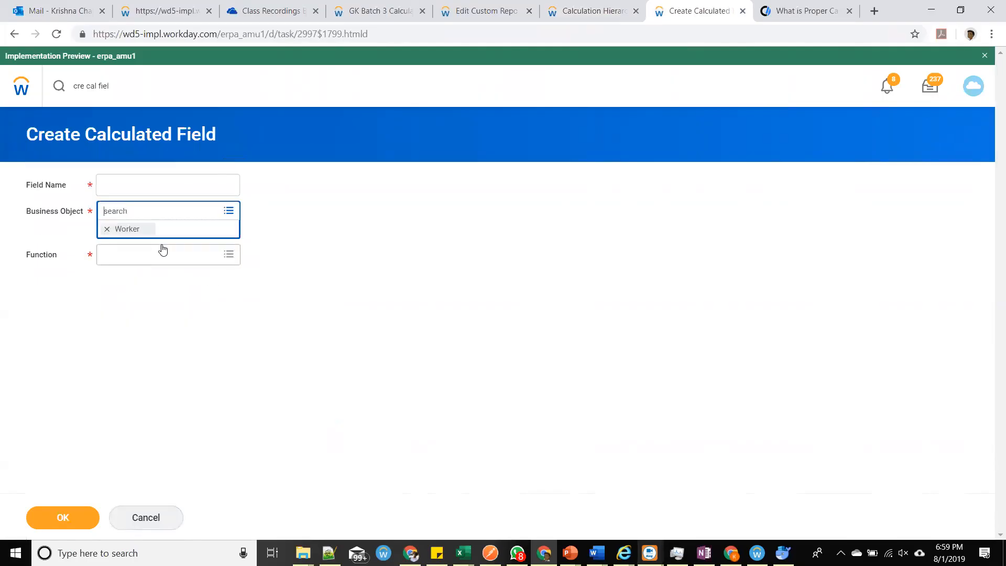
pyautogui.click(163, 250)
pyautogui.scroll(-10, 192, 357)
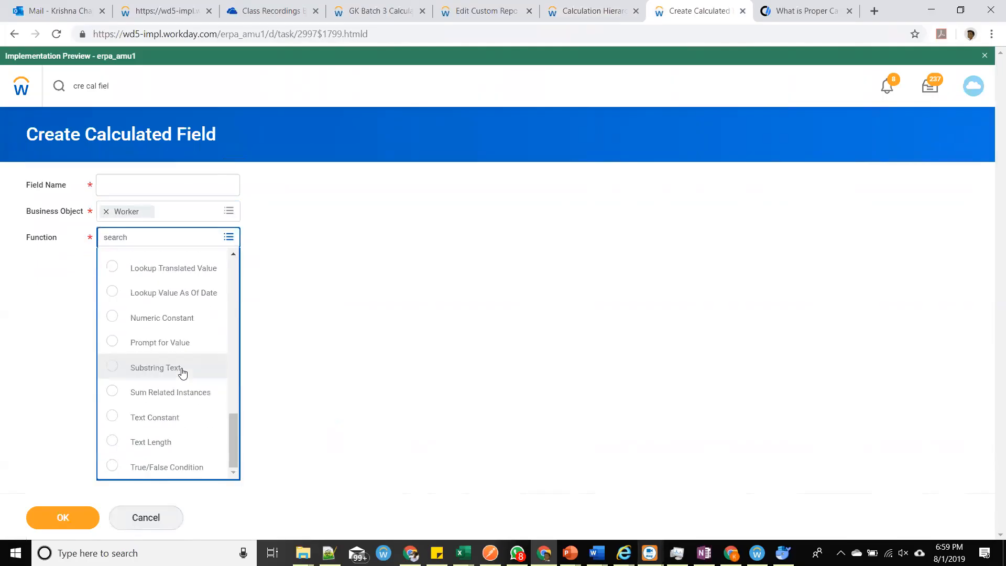
pyautogui.click(173, 419)
# Name the calculated field CF TC Worker HaveFun, copying that name for reuse, and continue to its calculation settings.
pyautogui.click(173, 189)
pyautogui.write('CF TC Worker ')
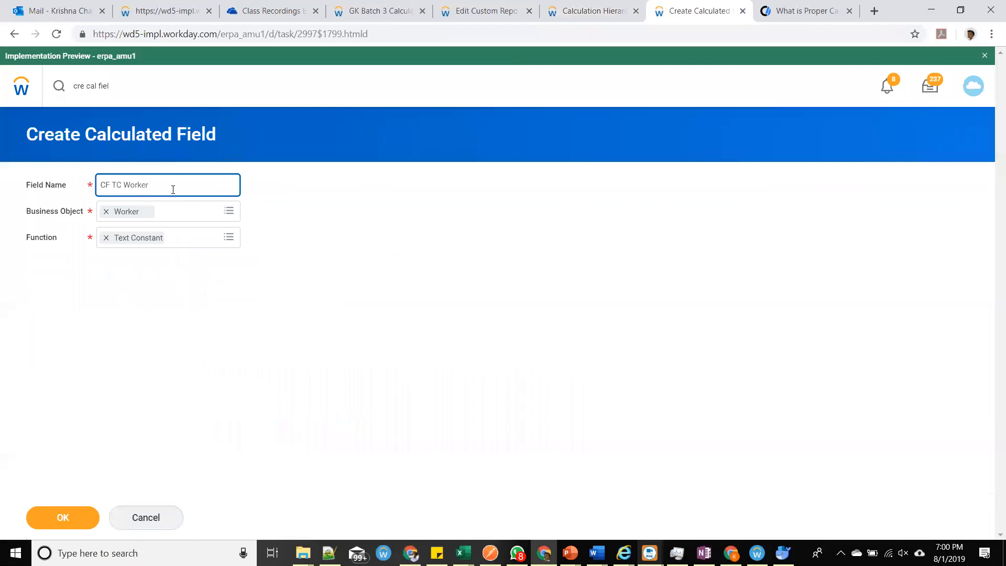
pyautogui.write('HaveFun')
pyautogui.tripleClick(173, 189)
pyautogui.hotkey('ctrl', 'c')
pyautogui.click(76, 517)
pyautogui.click(172, 316)
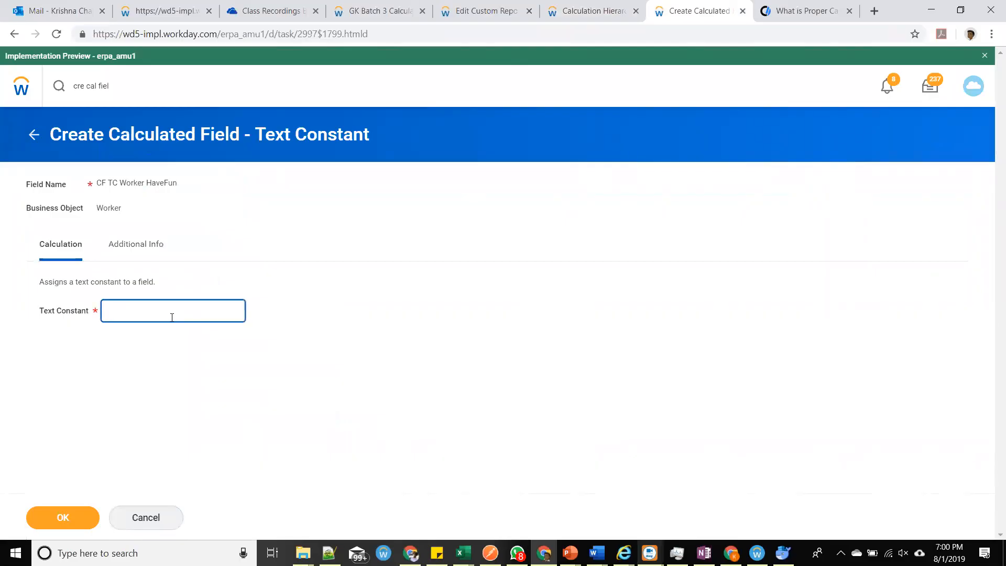
pyautogui.hotkey('ctrl', 'v')
pyautogui.tripleClick(158, 318)
pyautogui.hotkey('ctrl', 'c')
pyautogui.press('BackSpace')
# Open the source field CF CT Worker Legal Name Full for editing from the CF FT Worker Full Legal Name calculated field.
pyautogui.click(592, 10)
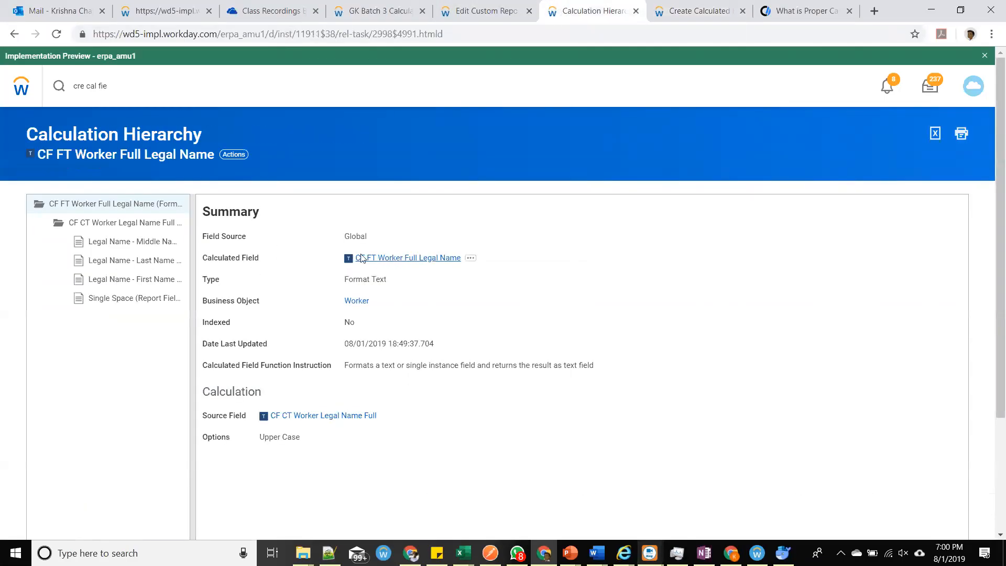
pyautogui.click(393, 258)
pyautogui.click(223, 327)
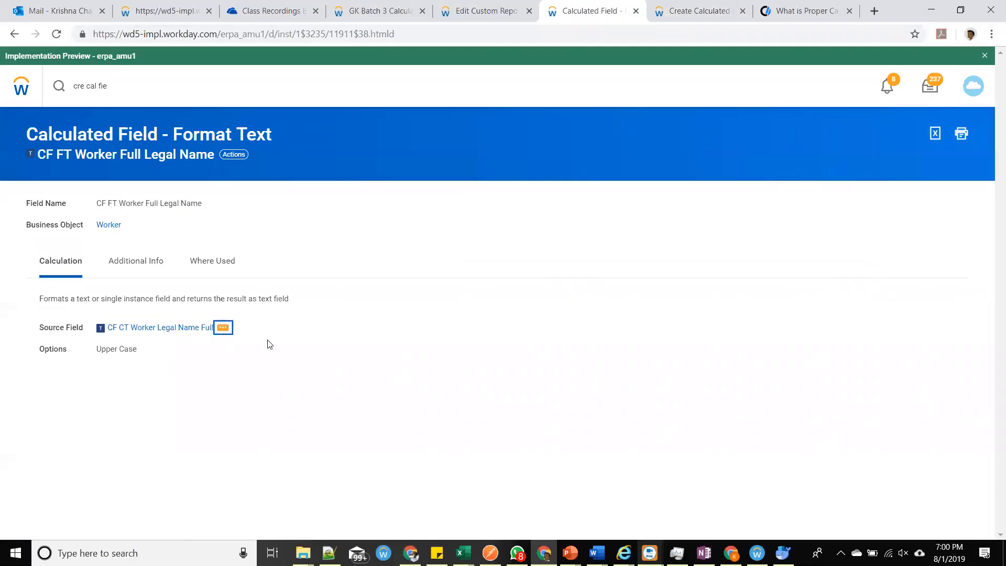
pyautogui.moveTo(307, 218)
pyautogui.click(379, 218)
pyautogui.scroll(-2, 364, 347)
# Try to replace the first Single Space entry in the concatenation by searching for ~.
pyautogui.click(99, 320)
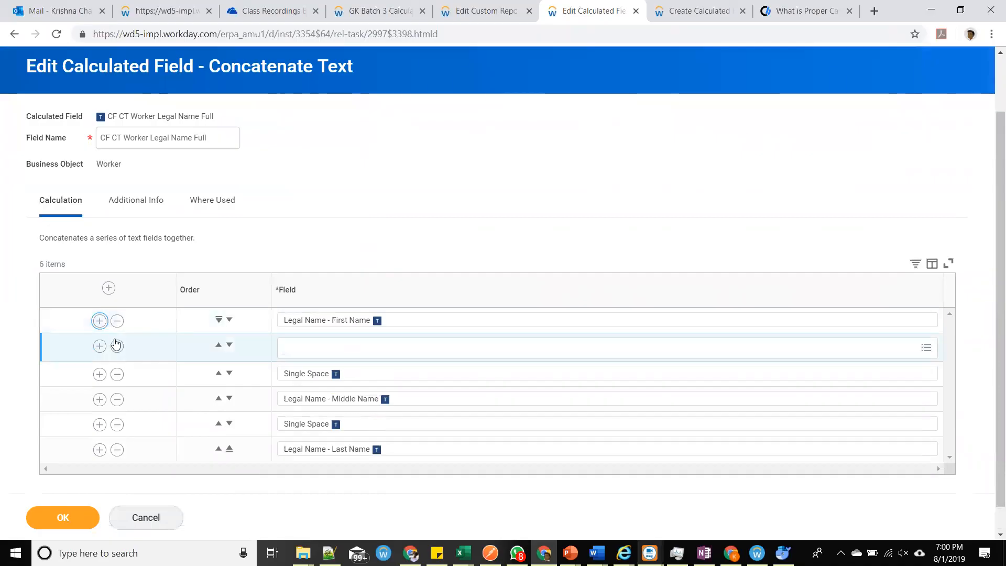
pyautogui.click(117, 347)
pyautogui.click(400, 348)
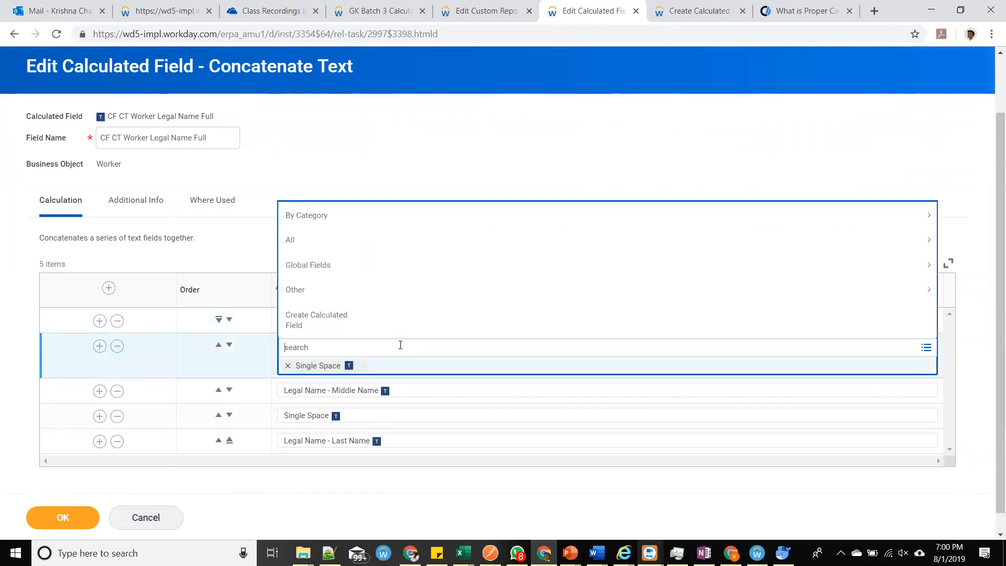
pyautogui.write('"')
pyautogui.press('Return')
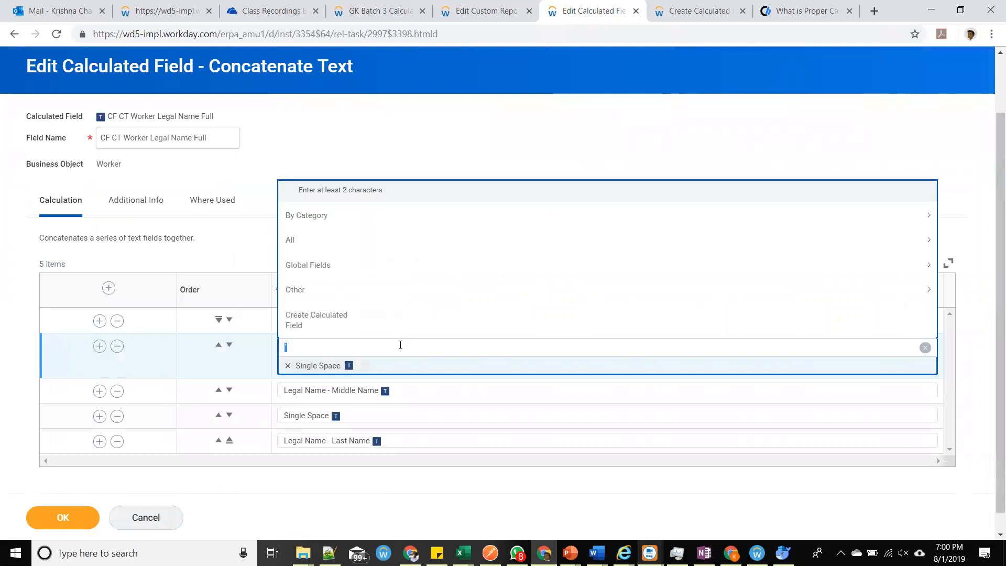
pyautogui.press('Return')
# Return to the CF TC Worker HaveFun calculation settings and set its text constant to ~.
pyautogui.click(671, 15)
pyautogui.write('~')
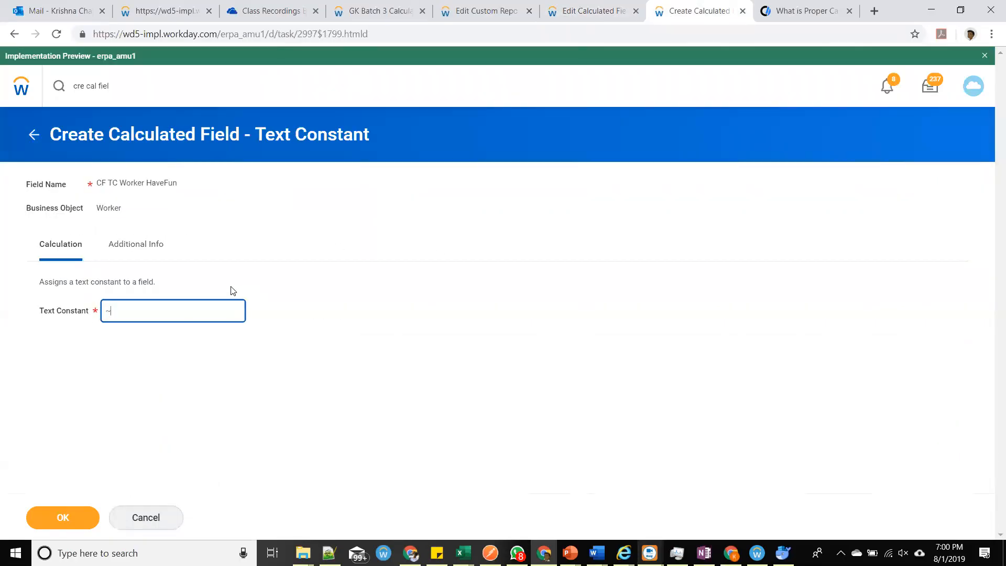
pyautogui.moveTo(158, 308); pyautogui.dragTo(56, 298)
pyautogui.click(169, 363)
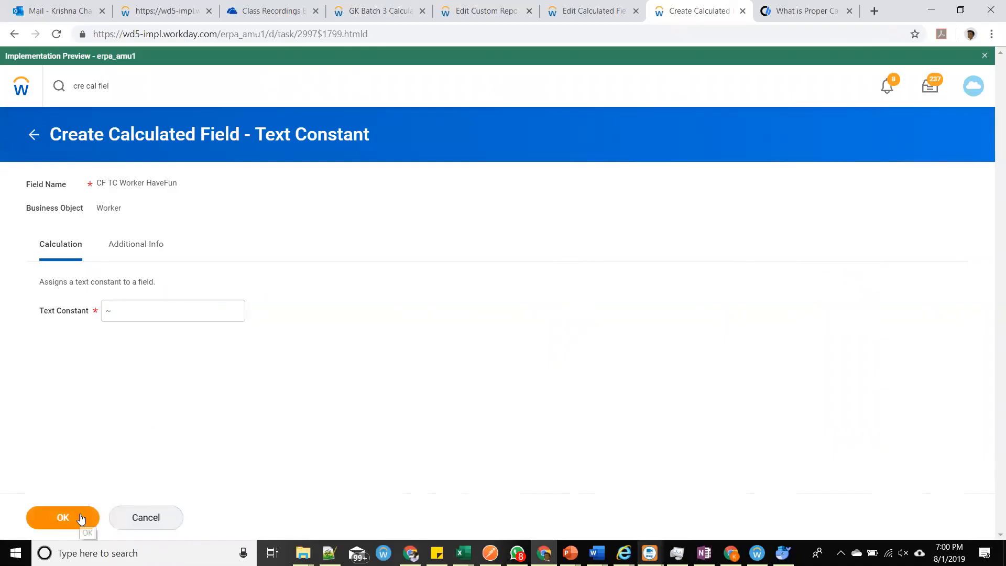
pyautogui.click(158, 316)
pyautogui.write('erererere')
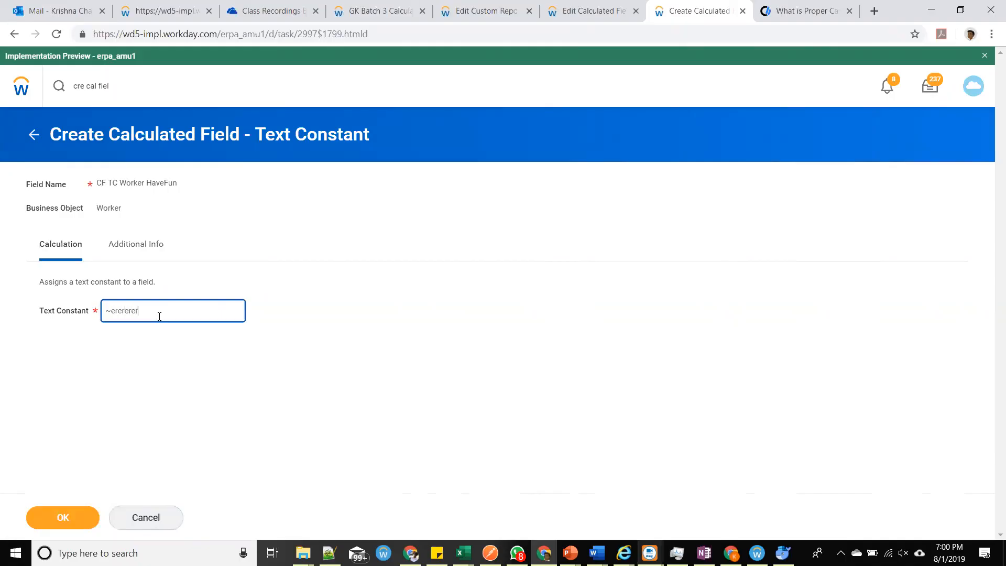
pyautogui.press('BackSpace')
pyautogui.press('BackSpace')
pyautogui.press('BackSpace')
# Save the text constant field and replace the first Single Space in CF CT Worker Legal Name Full with CF TC Worker HaveFun.
pyautogui.click(64, 517)
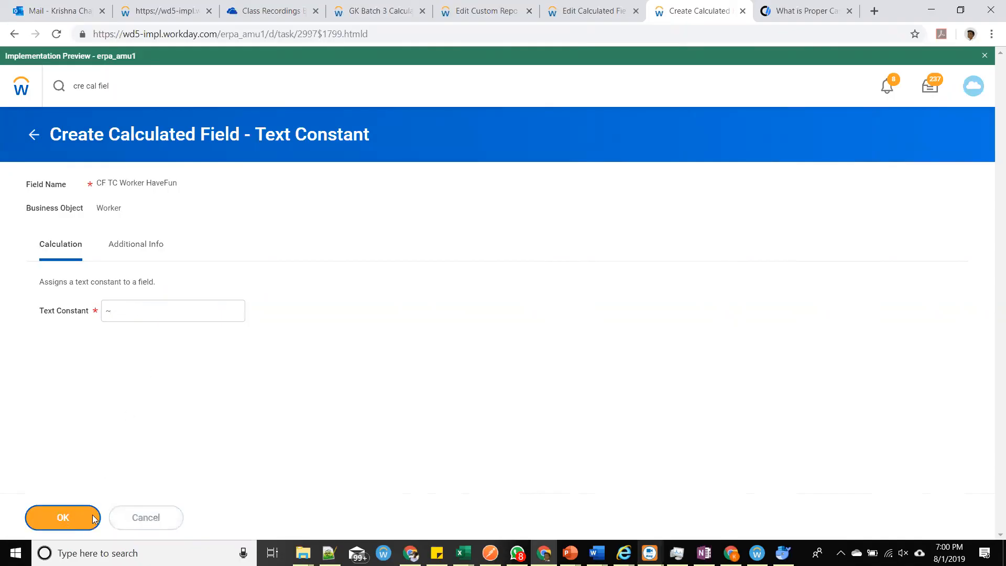
pyautogui.click(571, 10)
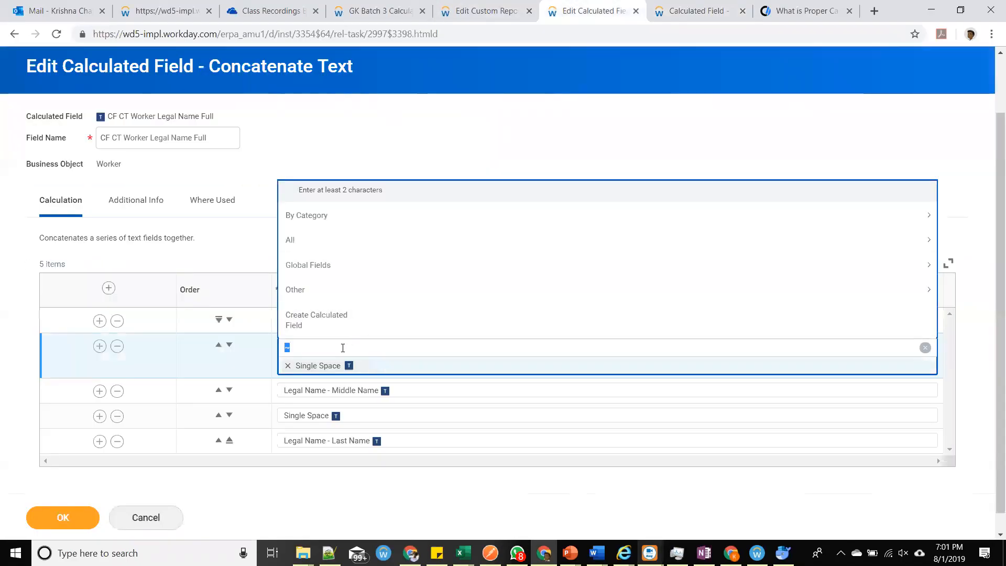
pyautogui.hotkey('ctrl', 'v')
pyautogui.press('Return')
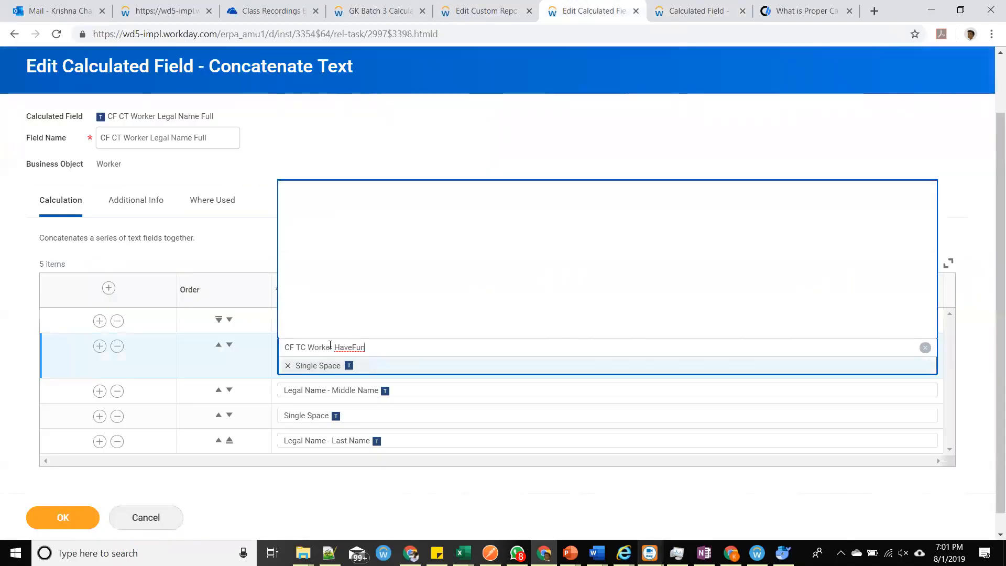
# Replace the remaining Single Space before Legal Name - Last Name with CF TC Worker HaveFun and save the concatenated field.
pyautogui.click(400, 425)
pyautogui.hotkey('ctrl', 'v')
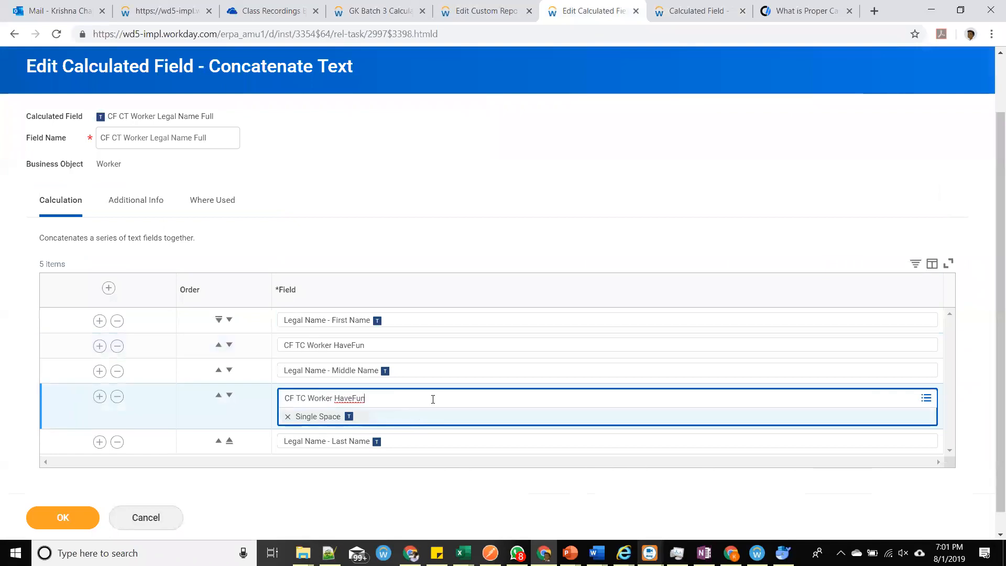
pyautogui.press('Return')
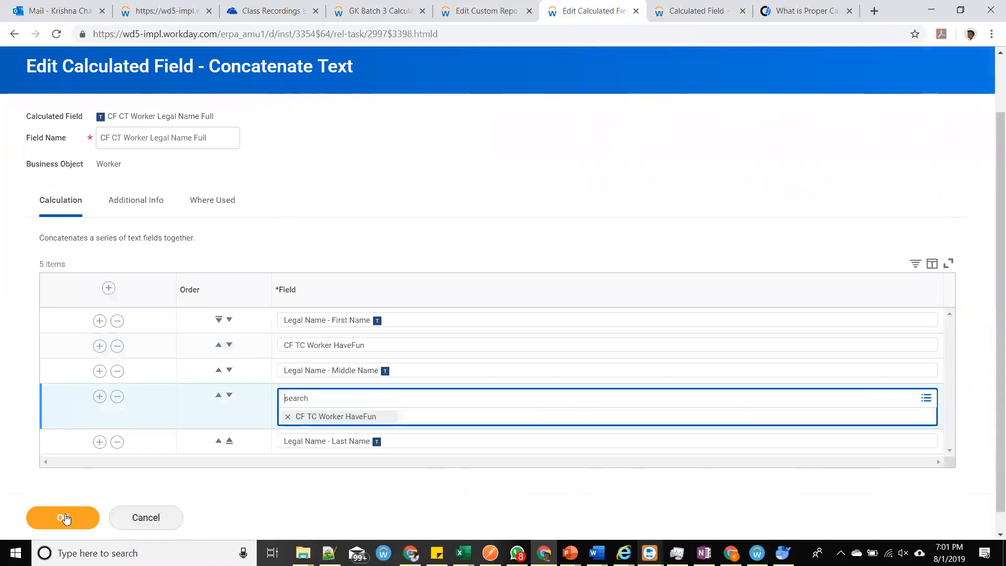
pyautogui.click(63, 517)
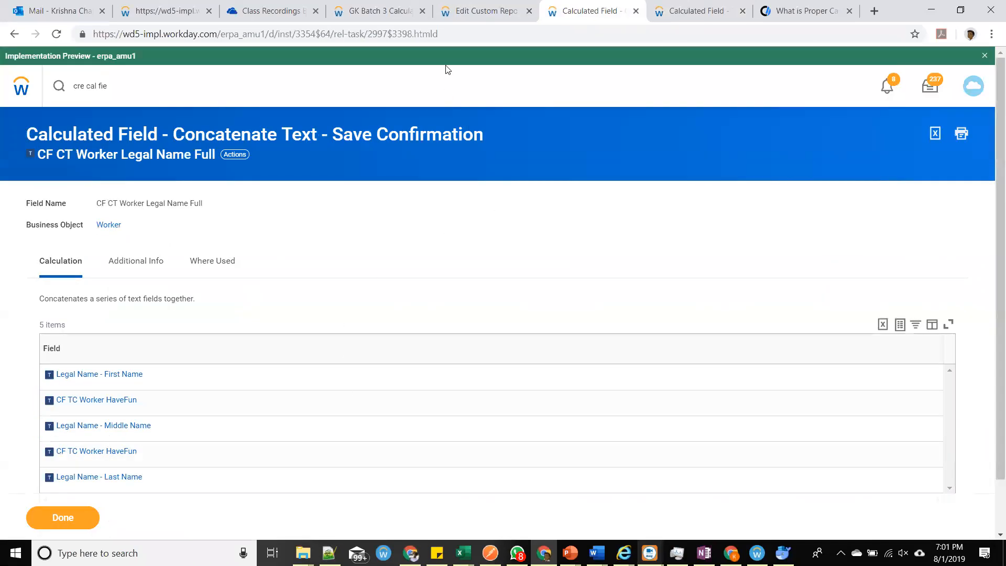
# Reload the report output and check how the text constant affects the concatenated, upper-case, substring and length columns.
pyautogui.click(463, 9)
pyautogui.click(394, 4)
pyautogui.click(56, 33)
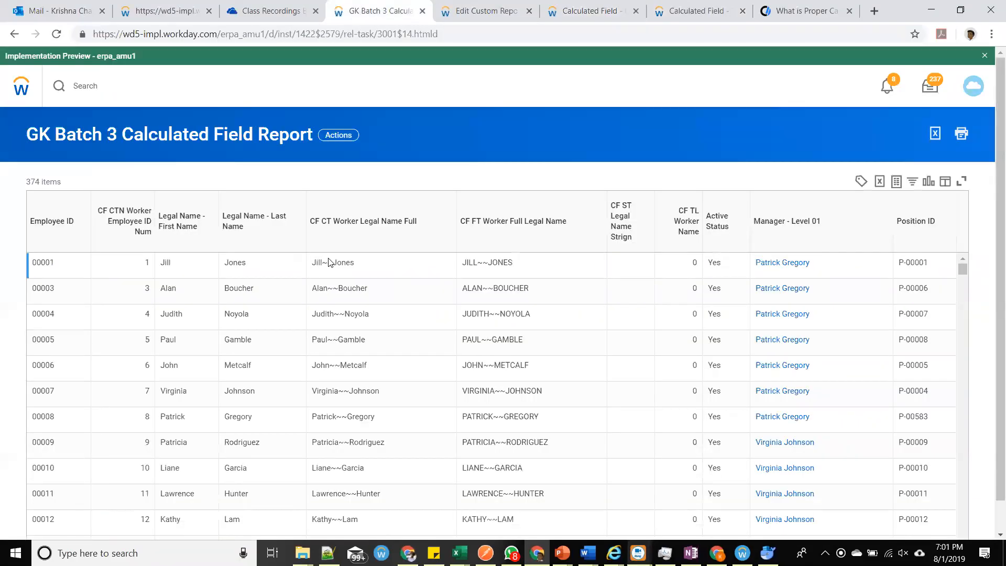
# After reviewing the report output, start another calculated field and choose Numeric Constant as its function.
pyautogui.click(506, 321)
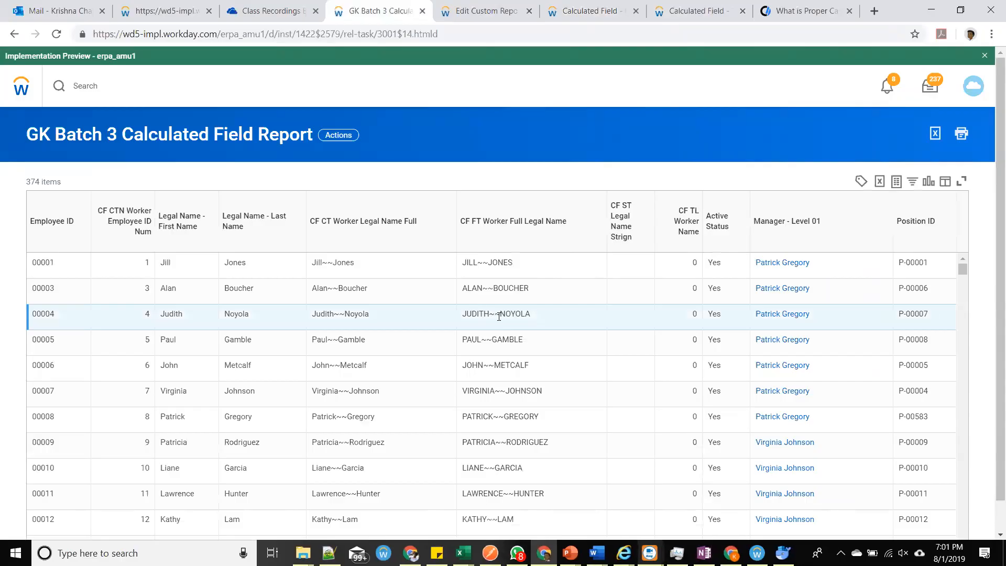
pyautogui.click(696, 11)
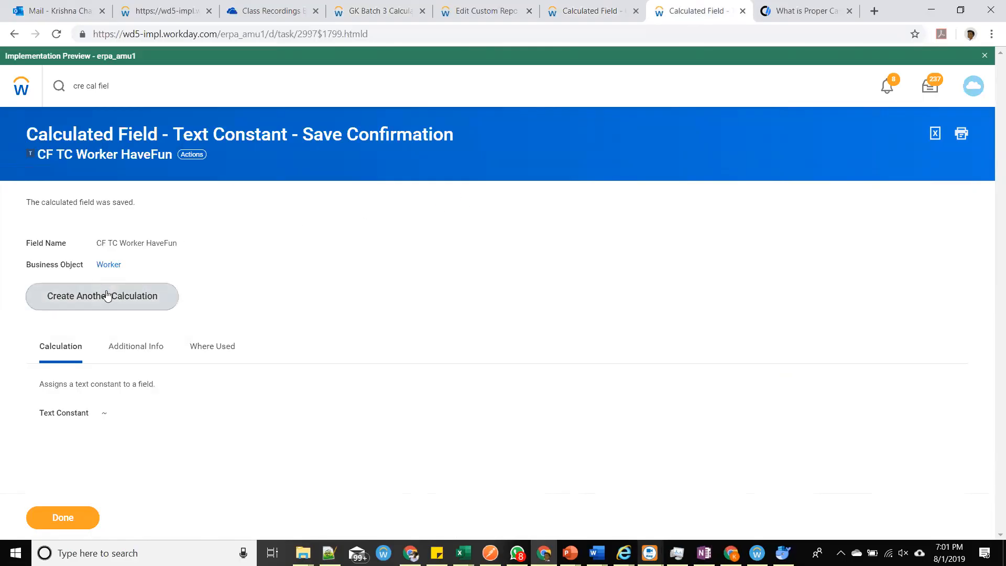
pyautogui.click(137, 303)
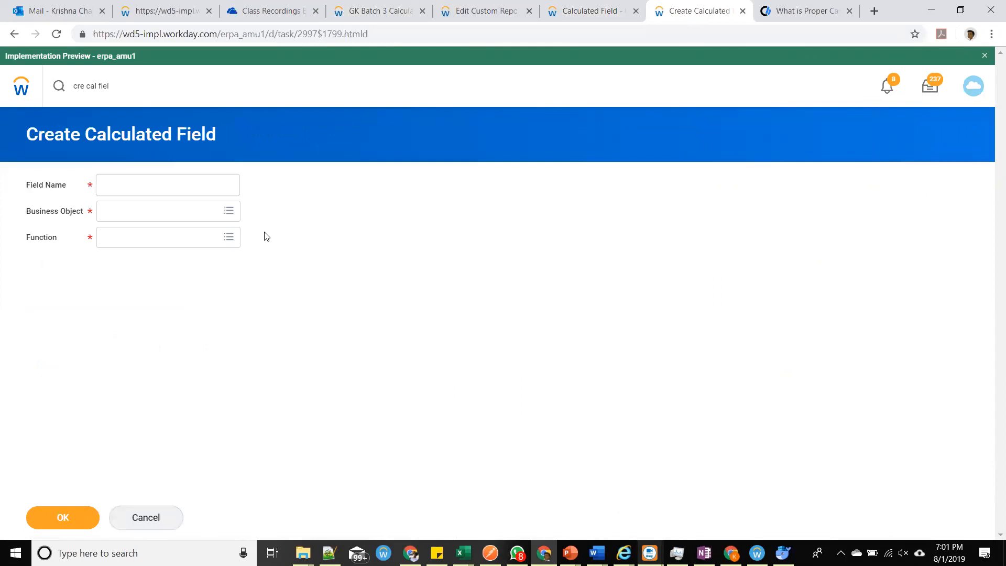
pyautogui.click(210, 235)
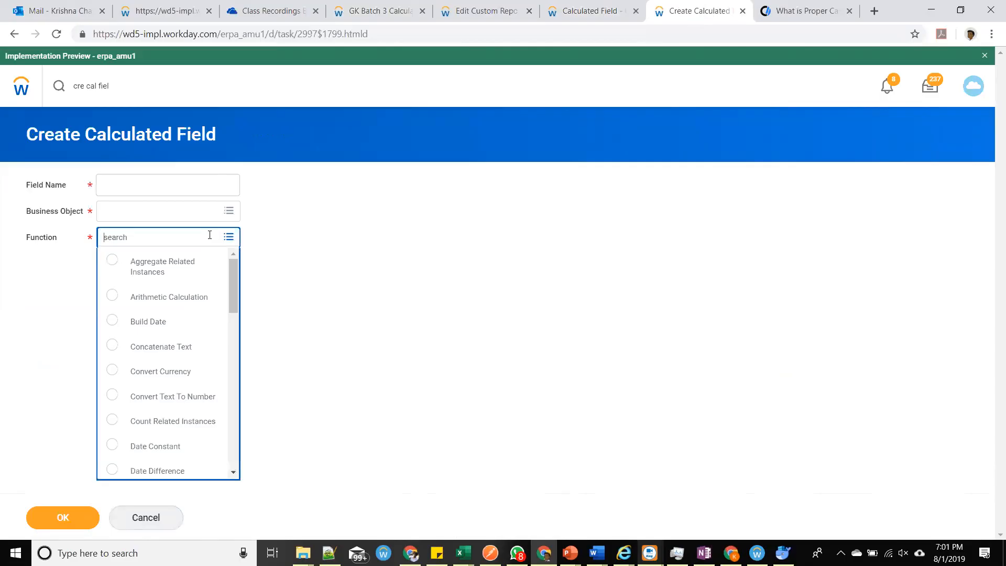
pyautogui.moveTo(235, 299); pyautogui.dragTo(241, 449)
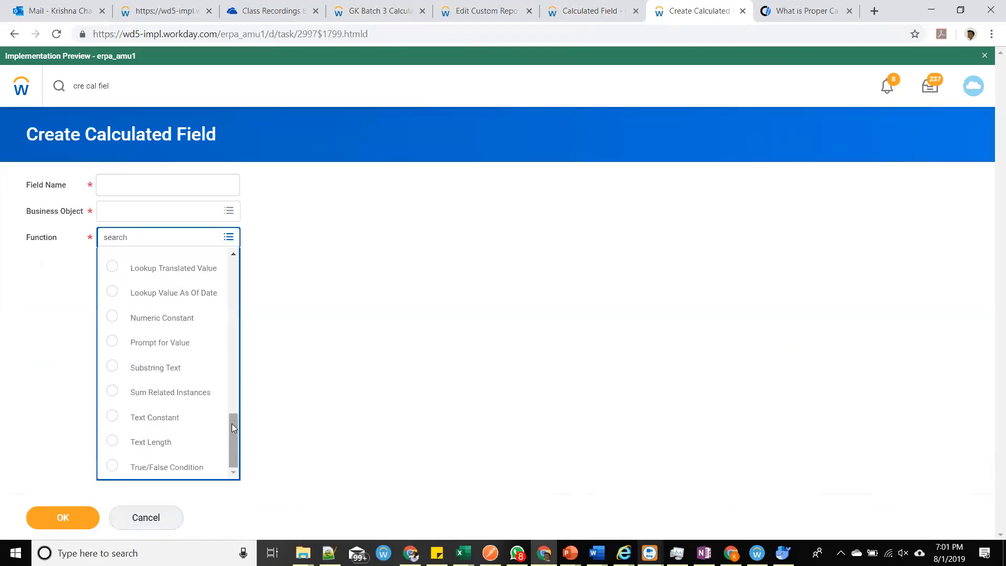
pyautogui.click(195, 320)
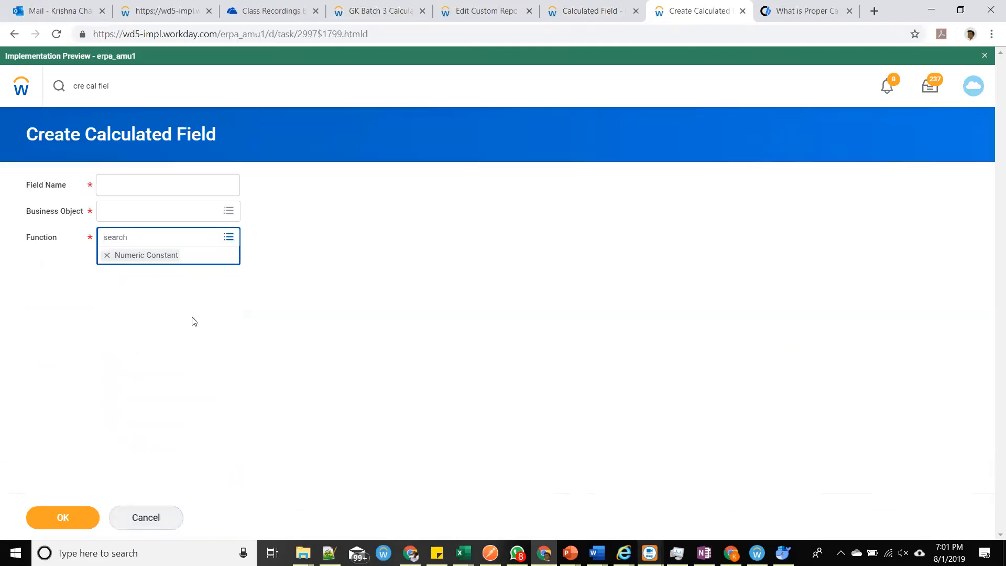
# Set the business object to Worker, name the numeric constant field CF NC WOrker Have Fun and continue to its calculation settings.
pyautogui.click(154, 209)
pyautogui.write('w')
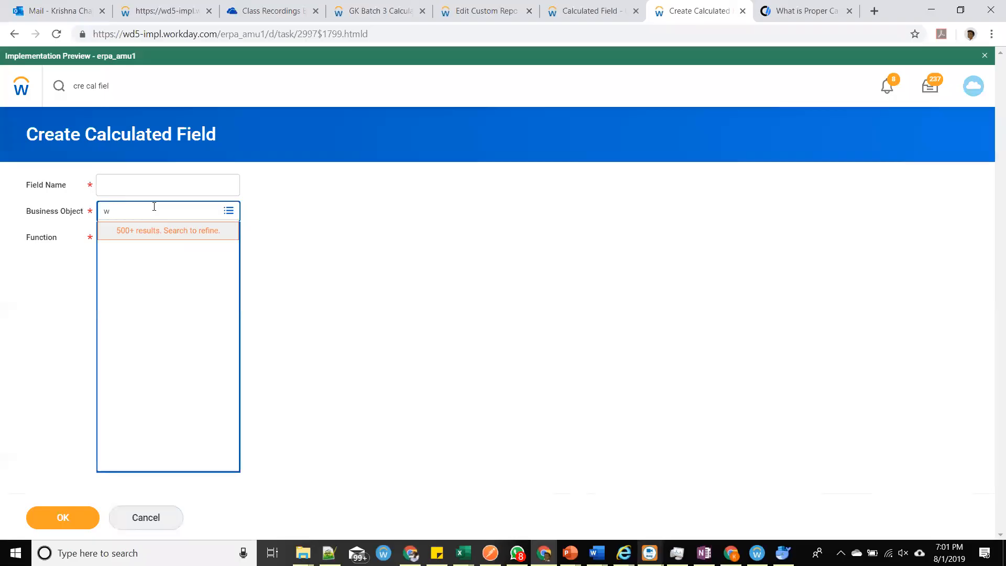
pyautogui.write('orker')
pyautogui.press('Return')
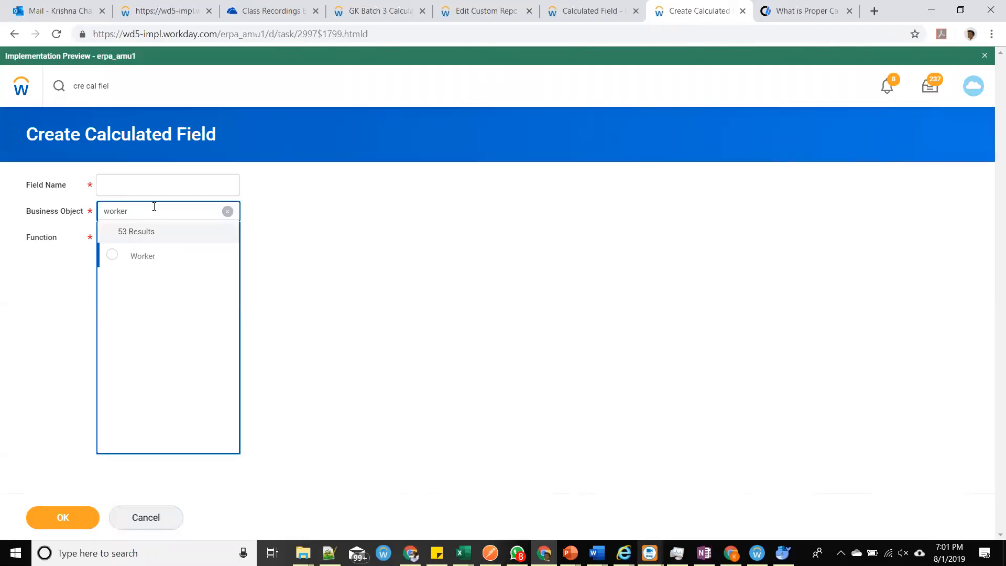
pyautogui.click(162, 253)
pyautogui.click(132, 193)
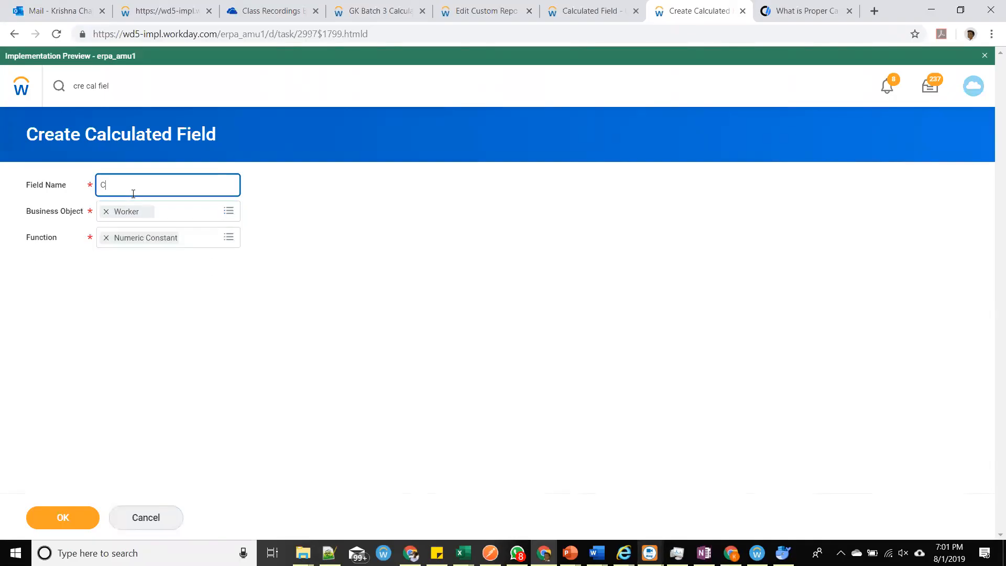
pyautogui.write('CF NC WOrker Have Fun')
pyautogui.hotkey('ctrl', 'a')
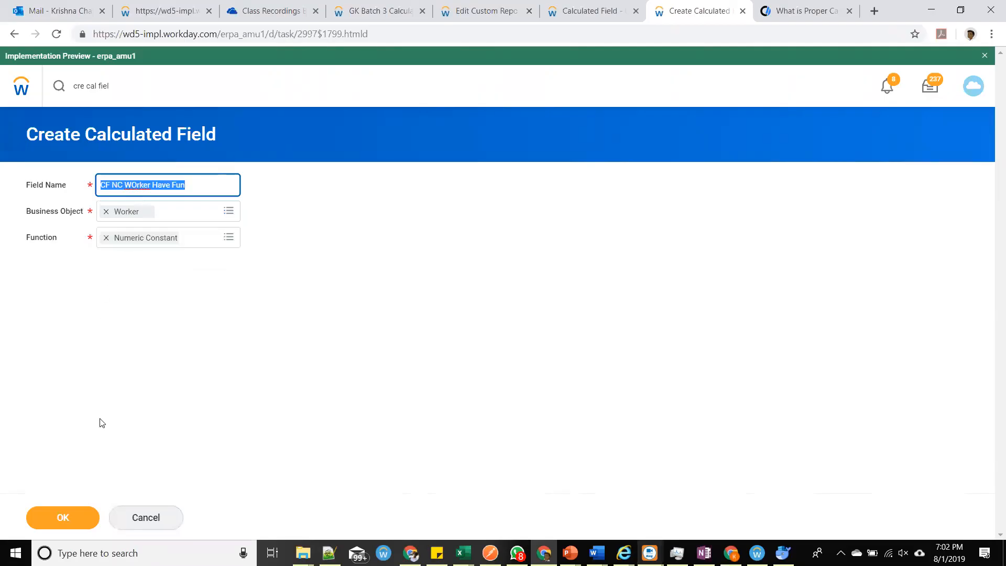
pyautogui.click(86, 511)
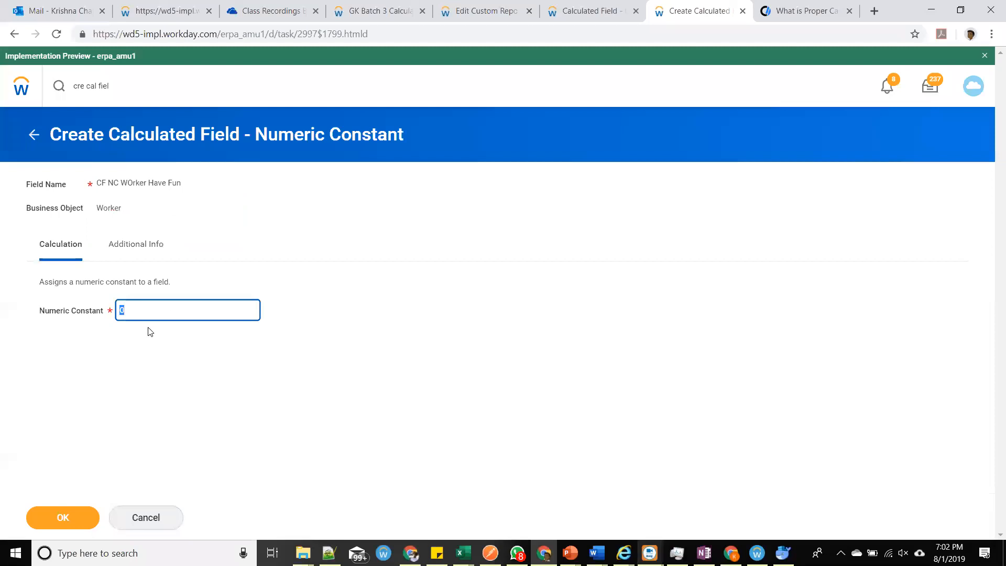
# Try 45 and 0 as the numeric constant for CF NC WOrker Have Fun.
pyautogui.write('45')
pyautogui.click(153, 362)
pyautogui.moveTo(159, 310); pyautogui.dragTo(116, 304)
pyautogui.press('BackSpace')
pyautogui.click(120, 312)
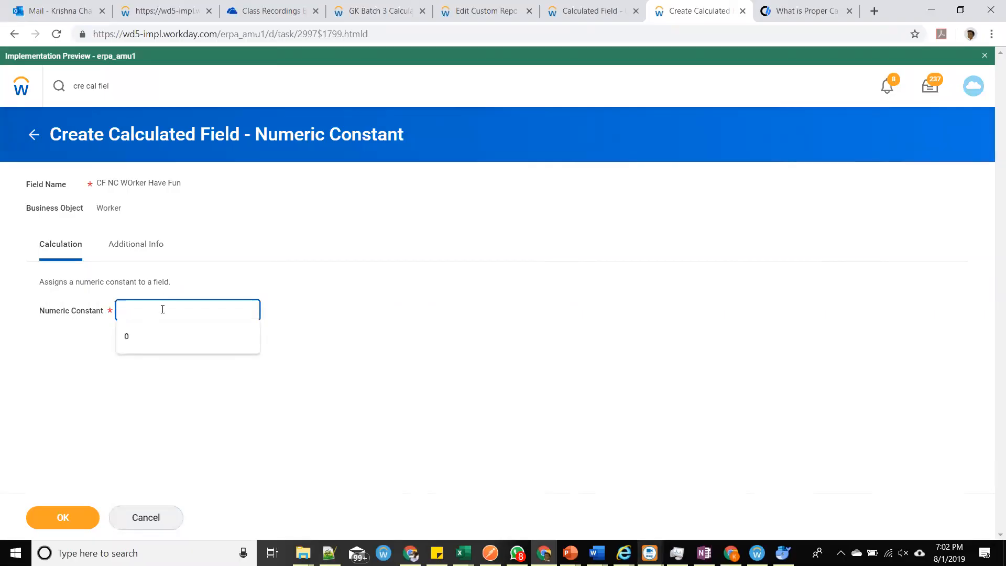
pyautogui.write('0')
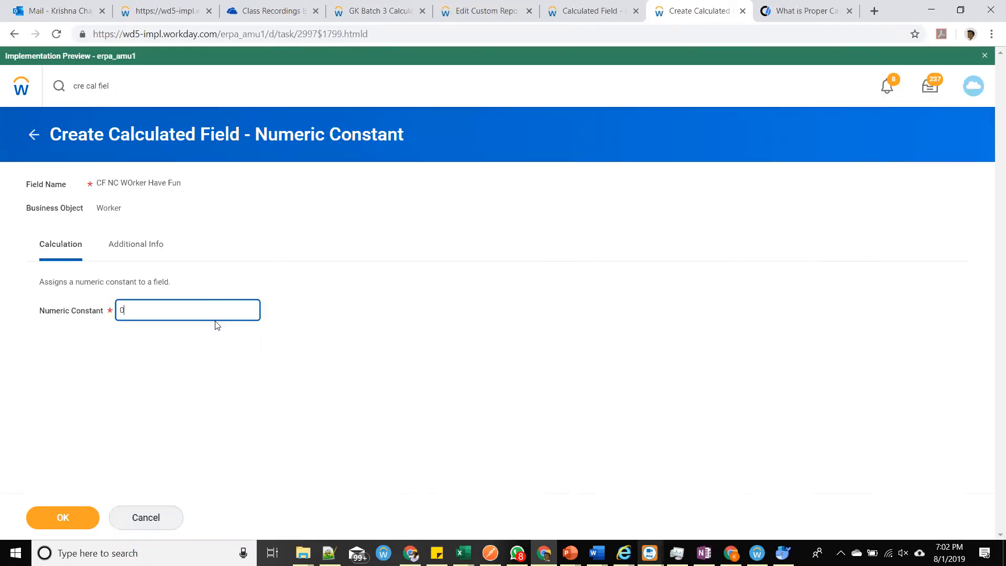
pyautogui.click(161, 327)
pyautogui.click(169, 311)
pyautogui.click(476, 13)
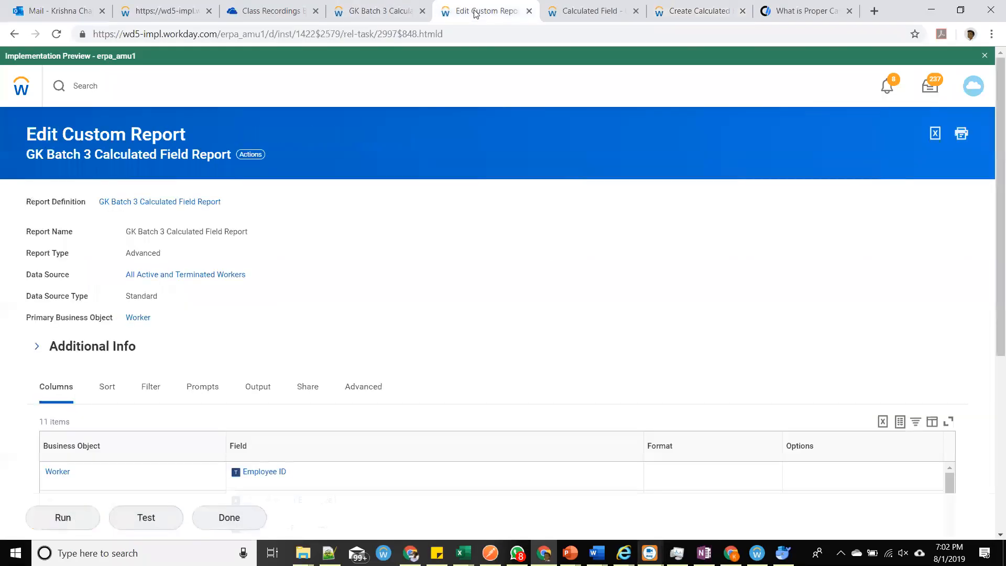
pyautogui.click(581, 17)
pyautogui.click(707, 16)
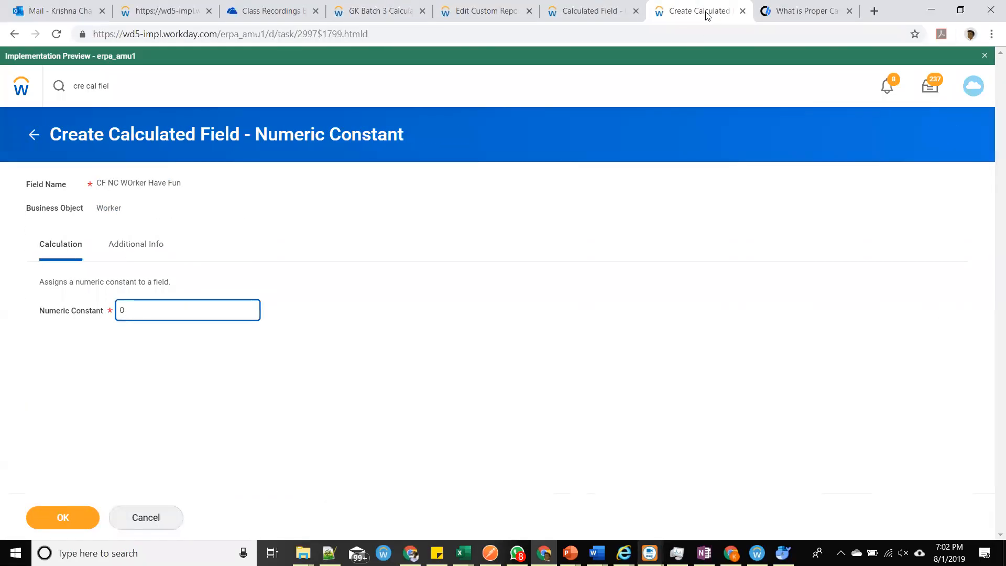
# Set the numeric constant of CF NC WOrker Have Fun to 87 and save the field.
pyautogui.moveTo(166, 306); pyautogui.dragTo(42, 310)
pyautogui.write('87')
pyautogui.moveTo(181, 183); pyautogui.dragTo(98, 183)
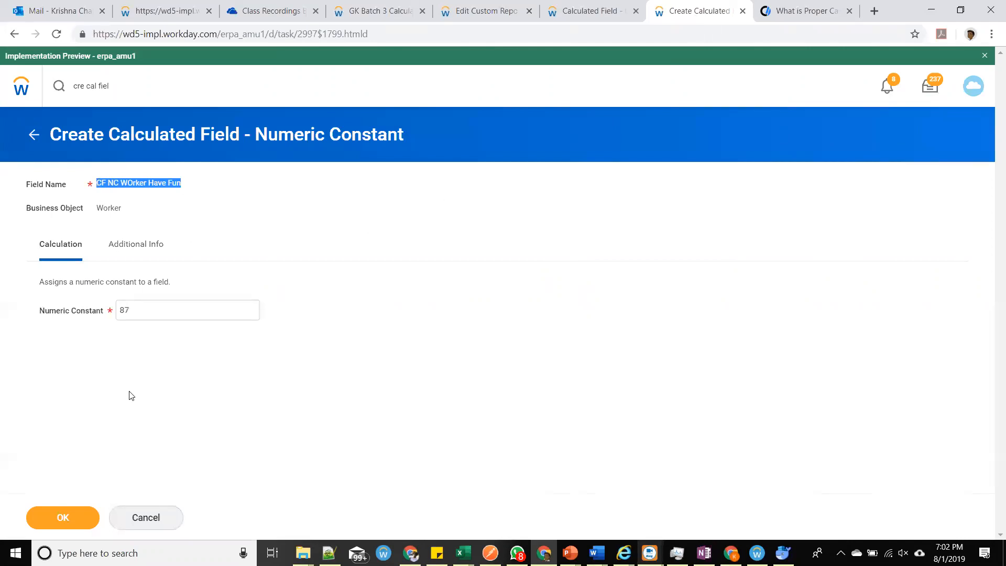
pyautogui.click(94, 525)
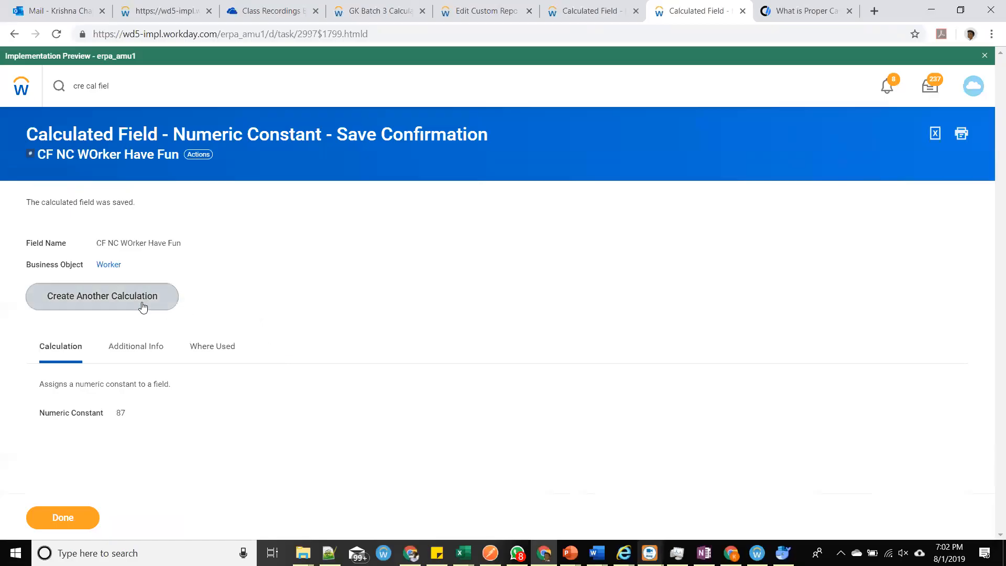
# Start another calculated field and choose Format Number as its function.
pyautogui.click(113, 301)
pyautogui.click(191, 211)
pyautogui.click(451, 251)
pyautogui.click(219, 239)
pyautogui.scroll(-10, 179, 377)
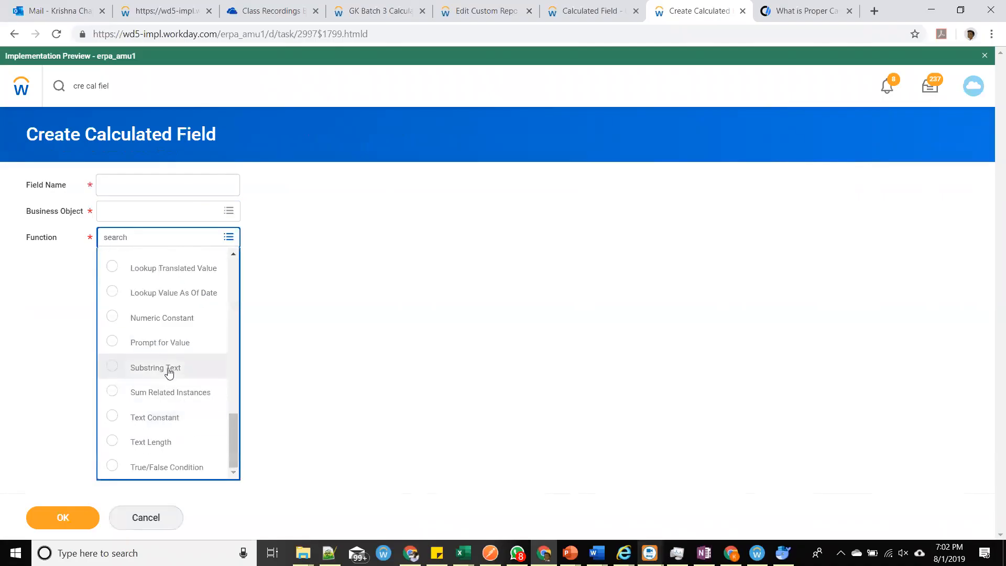
pyautogui.scroll(1, 176, 312)
pyautogui.scroll(3, 176, 313)
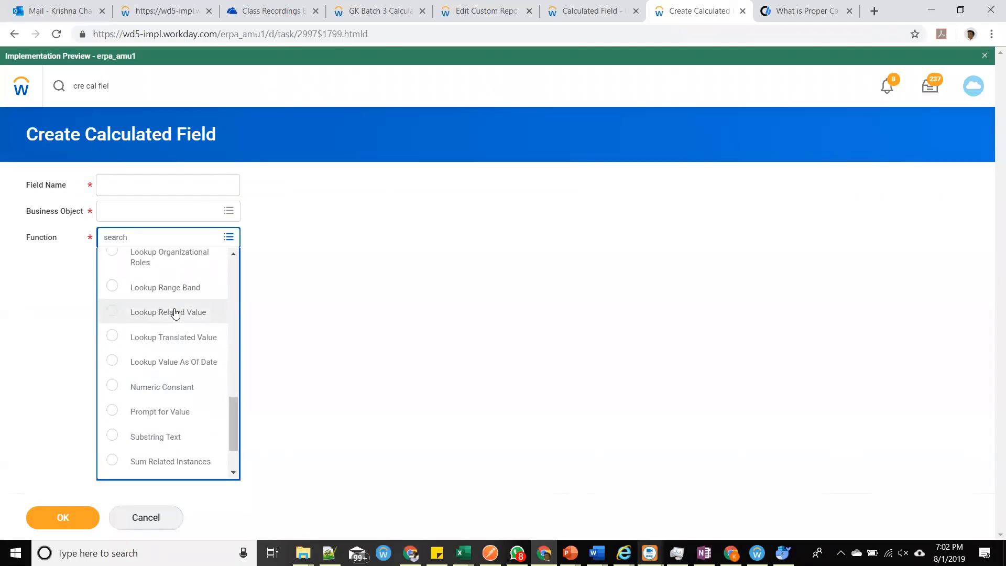
pyautogui.scroll(3, 161, 329)
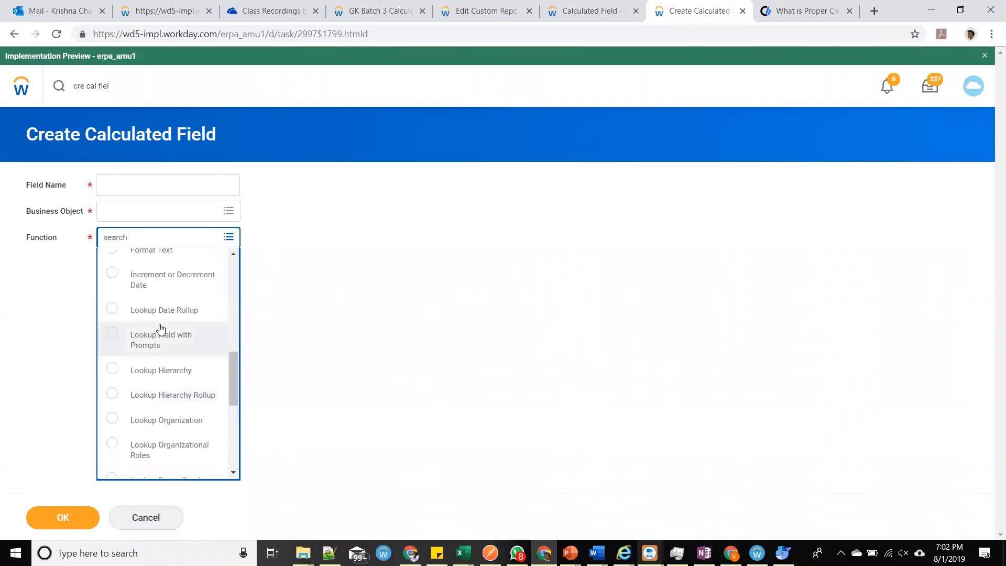
pyautogui.scroll(2, 160, 329)
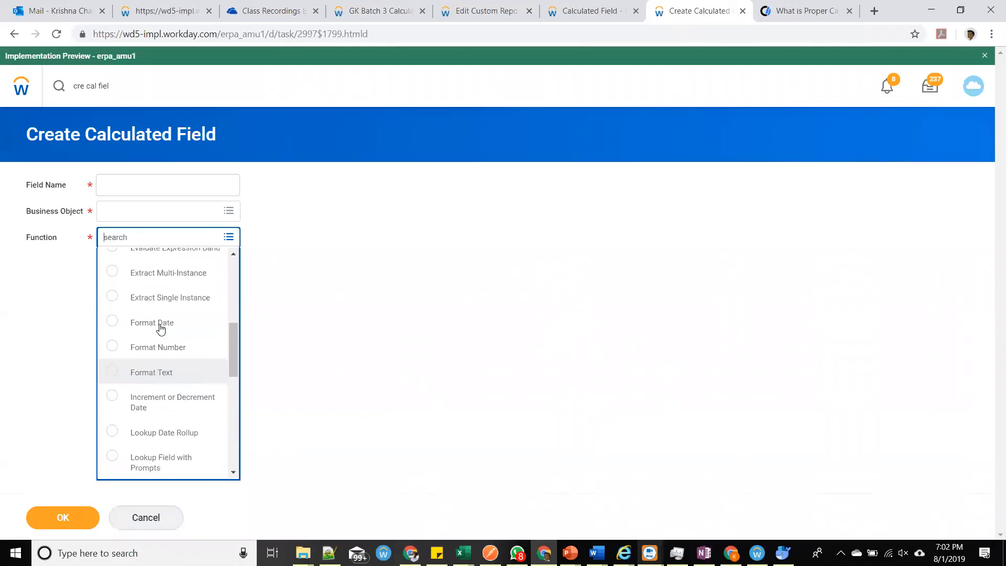
pyautogui.click(146, 359)
# Set the business object to Worker, name the format number field CF FN Worker Base Pay and continue to its calculation settings.
pyautogui.click(185, 210)
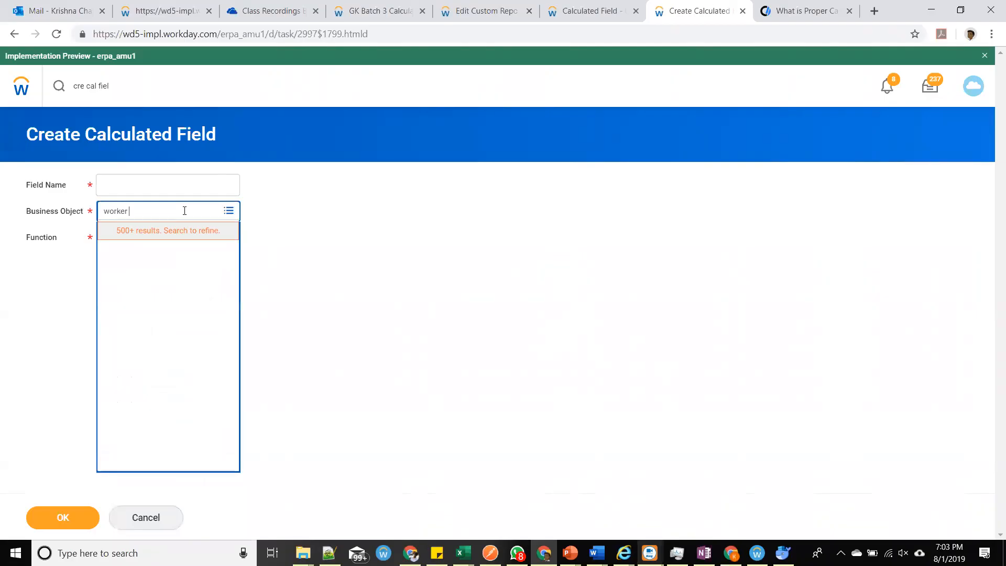
pyautogui.press('Return')
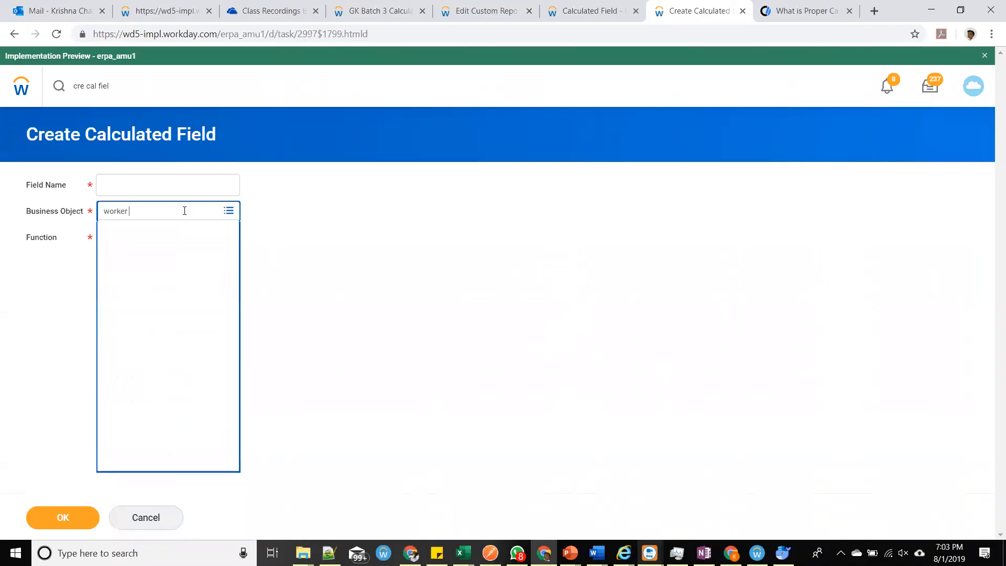
pyautogui.click(152, 255)
pyautogui.click(165, 190)
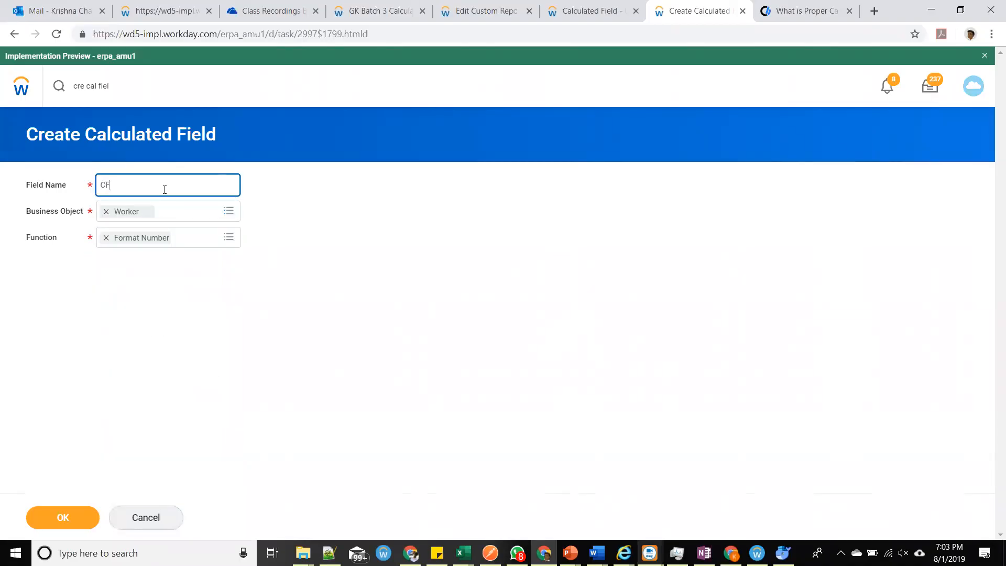
pyautogui.write('CF FN WOr')
pyautogui.press('BackSpace')
pyautogui.write('orker Base Pay')
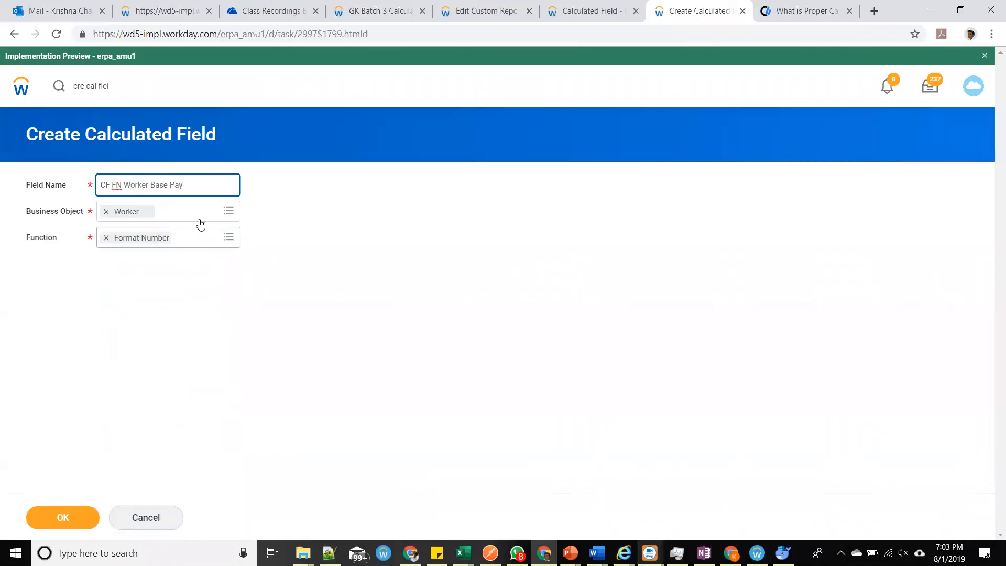
pyautogui.hotkey('ctrl', 'a')
pyautogui.click(80, 519)
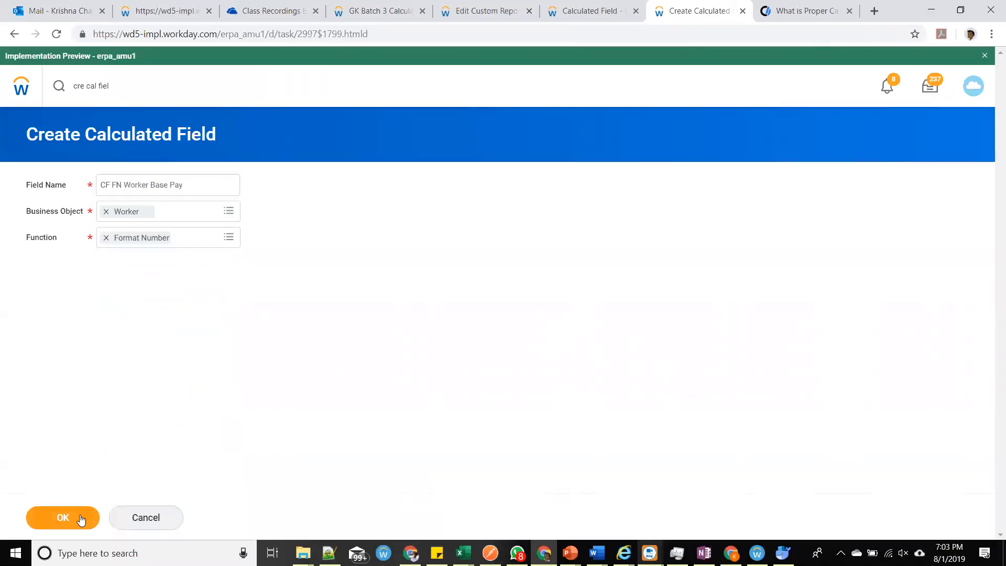
# Search for total base pay and set the source field to Total Base Pay - Amount.
pyautogui.click(196, 312)
pyautogui.write('total base pa')
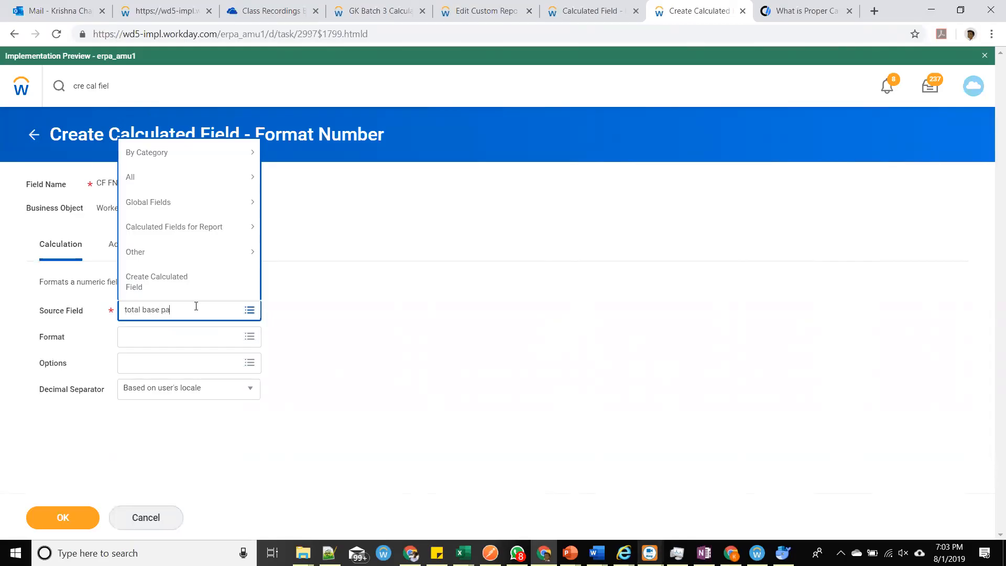
pyautogui.write('y')
pyautogui.press('Return')
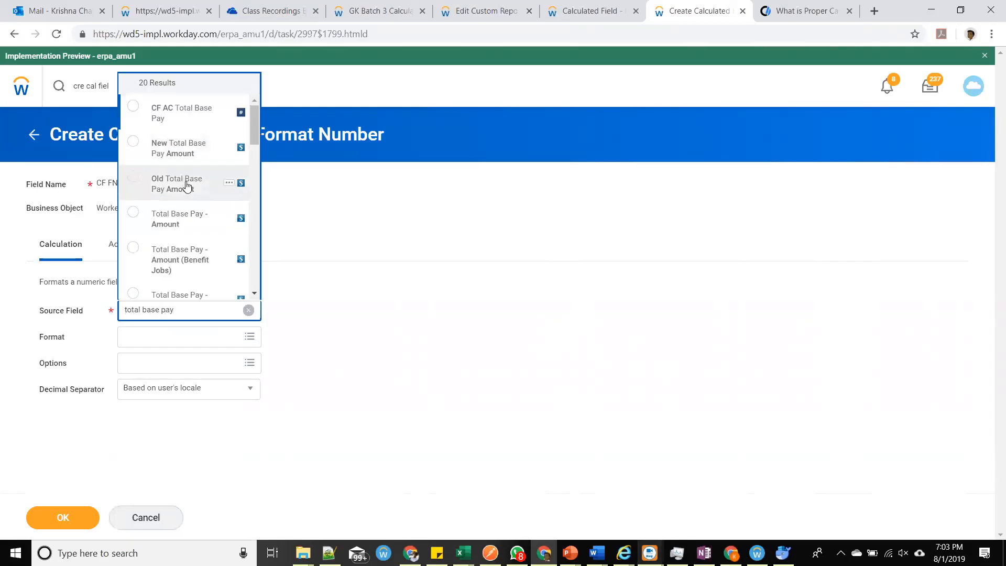
pyautogui.click(191, 218)
# Examine the available number formats and preview the details of #,##0.00####, #,##0.0,"K" and #,##0.0,,"M".
pyautogui.click(201, 371)
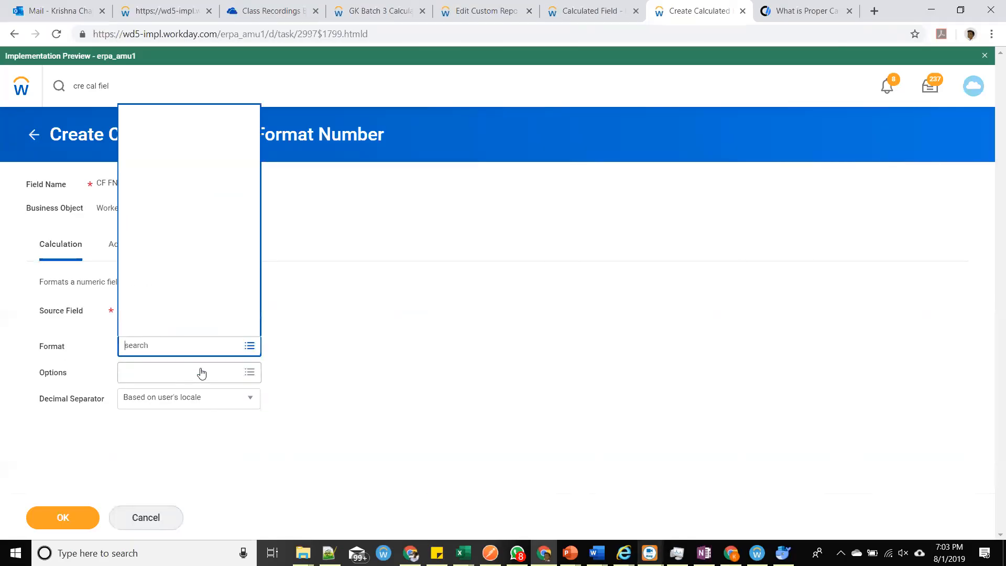
pyautogui.click(174, 276)
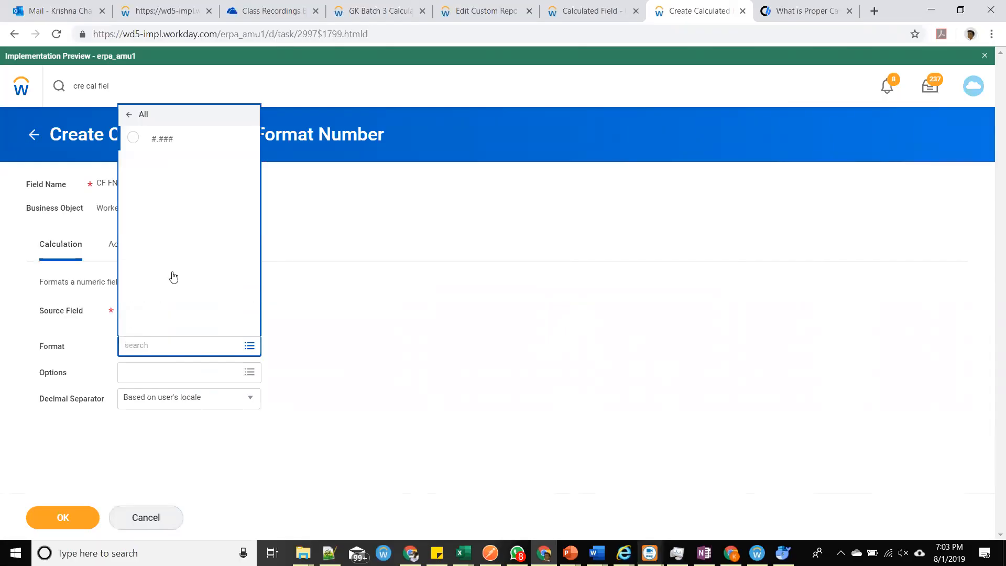
pyautogui.scroll(-4, 173, 162)
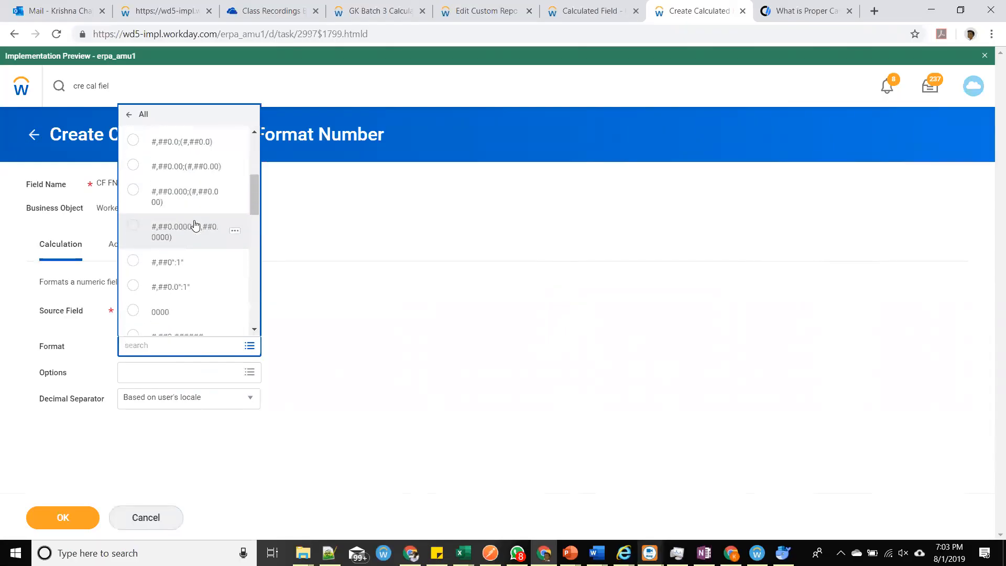
pyautogui.scroll(-1, 197, 234)
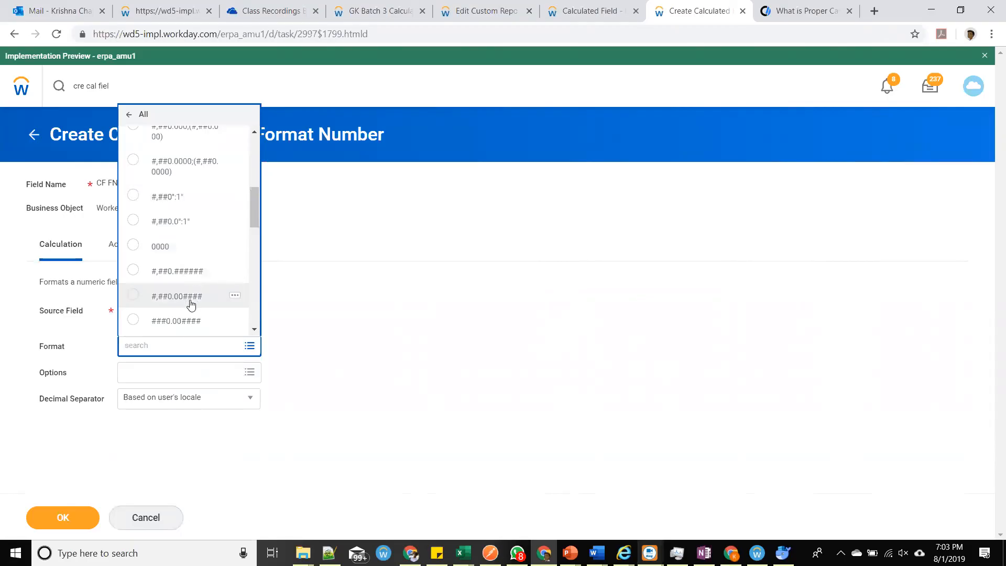
pyautogui.click(235, 296)
pyautogui.moveTo(378, 291); pyautogui.dragTo(422, 296)
pyautogui.click(427, 297)
pyautogui.click(256, 330)
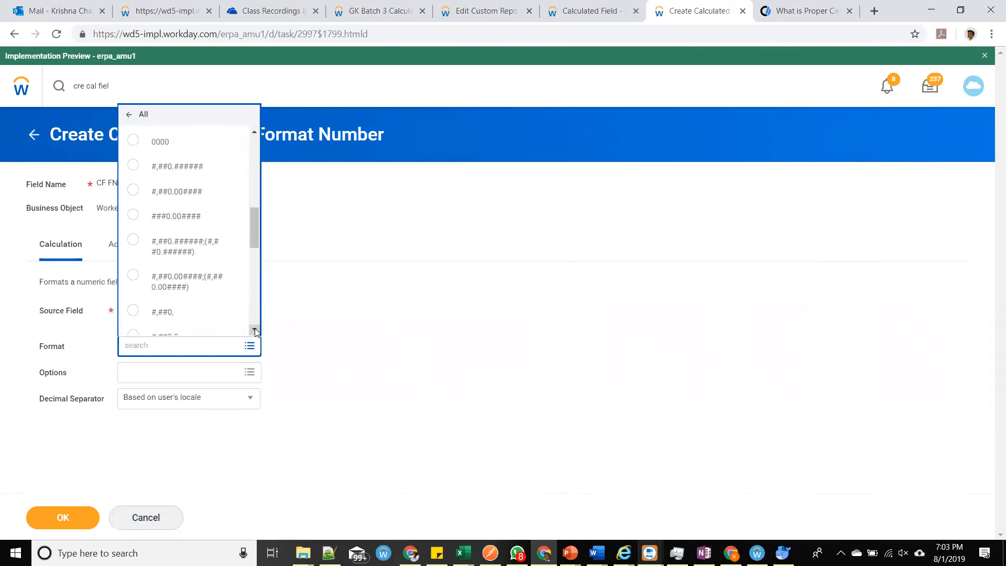
pyautogui.scroll(-5, 255, 329)
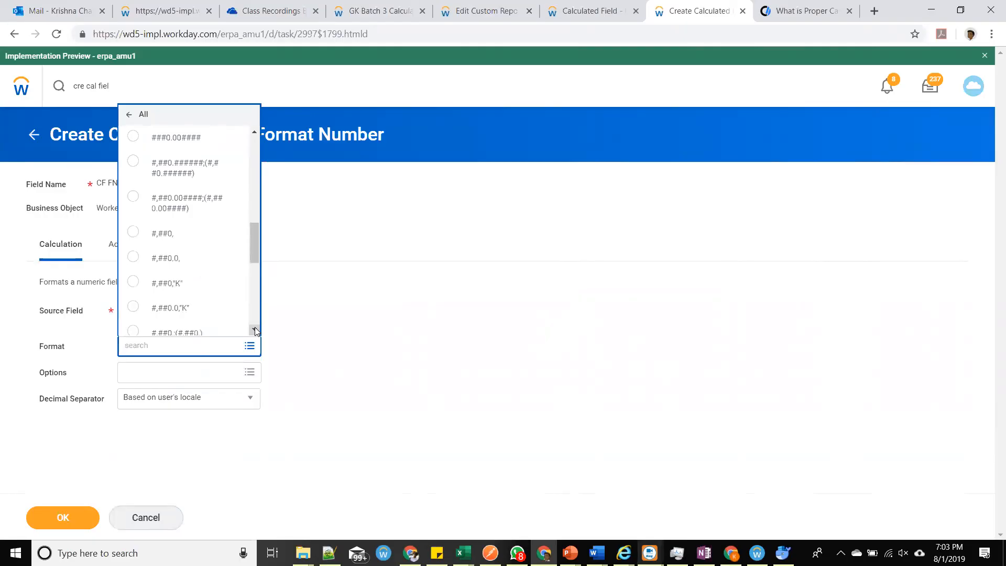
pyautogui.click(235, 255)
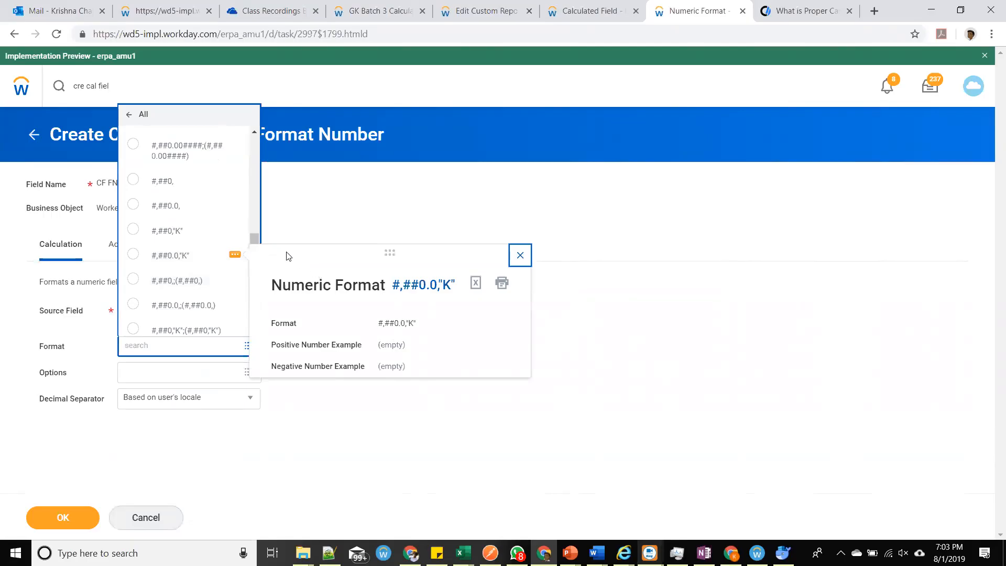
pyautogui.moveTo(255, 239); pyautogui.dragTo(250, 285)
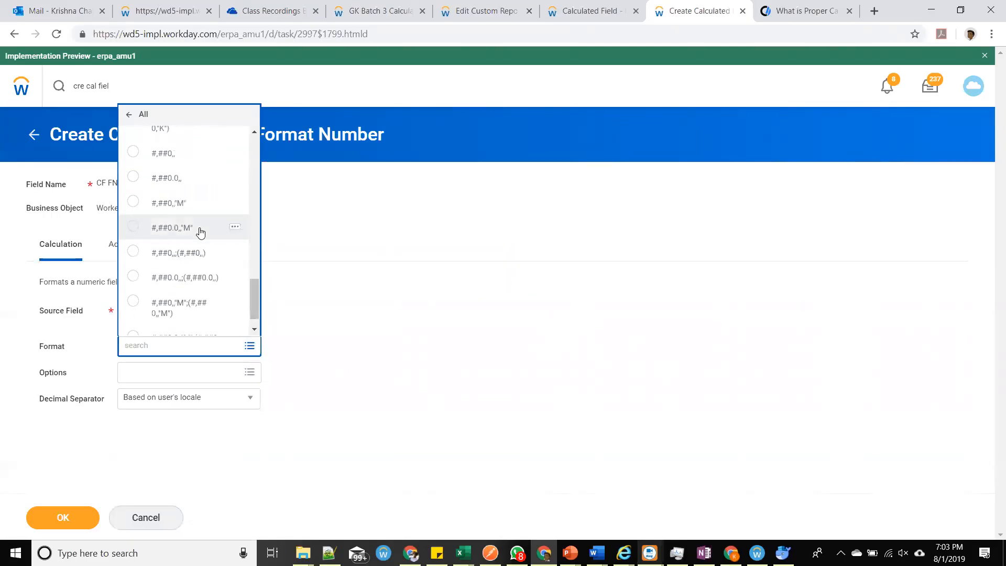
pyautogui.click(234, 231)
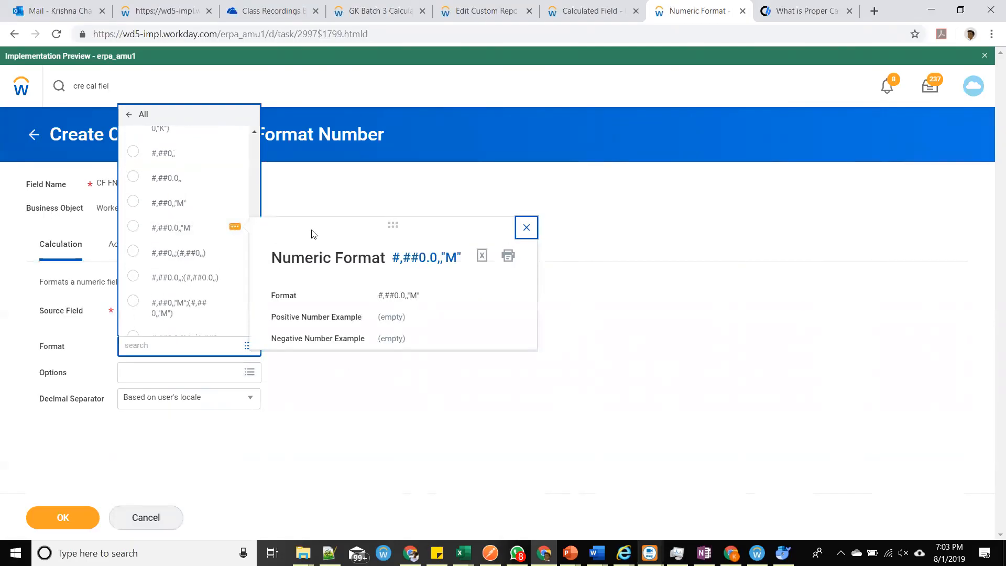
pyautogui.moveTo(383, 297); pyautogui.dragTo(410, 302)
pyautogui.click(413, 303)
pyautogui.scroll(4, 251, 133)
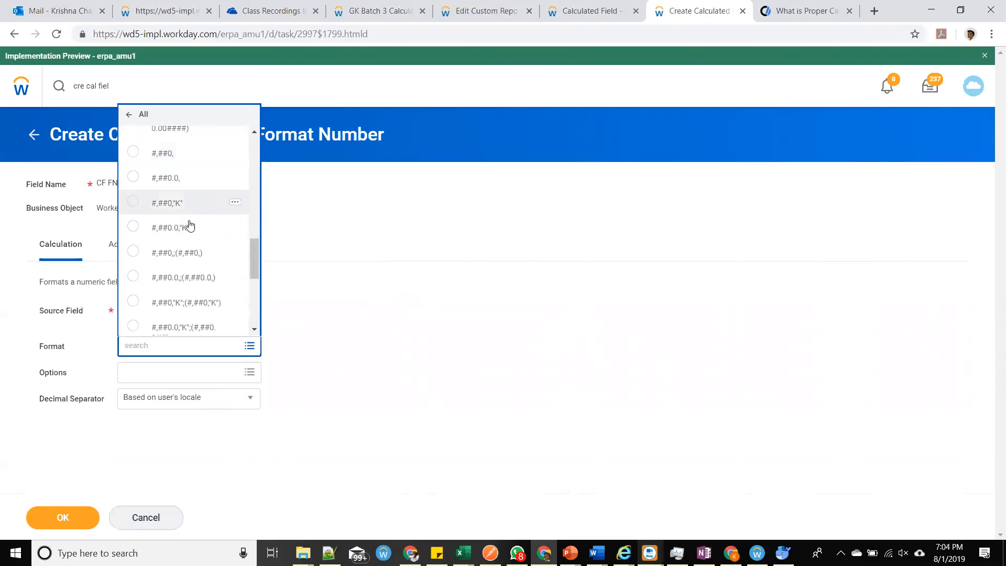
# Set the format to #,##0.0,"K" with the options Show Blank When Zero and Show Currency Symbol, and save the calculated field.
pyautogui.click(190, 234)
pyautogui.click(225, 372)
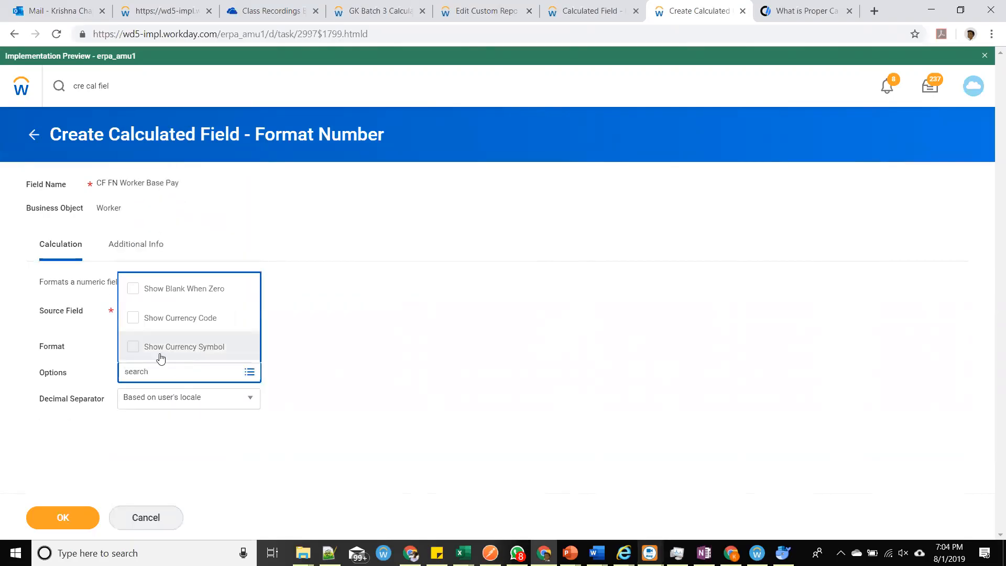
pyautogui.click(189, 293)
pyautogui.click(317, 352)
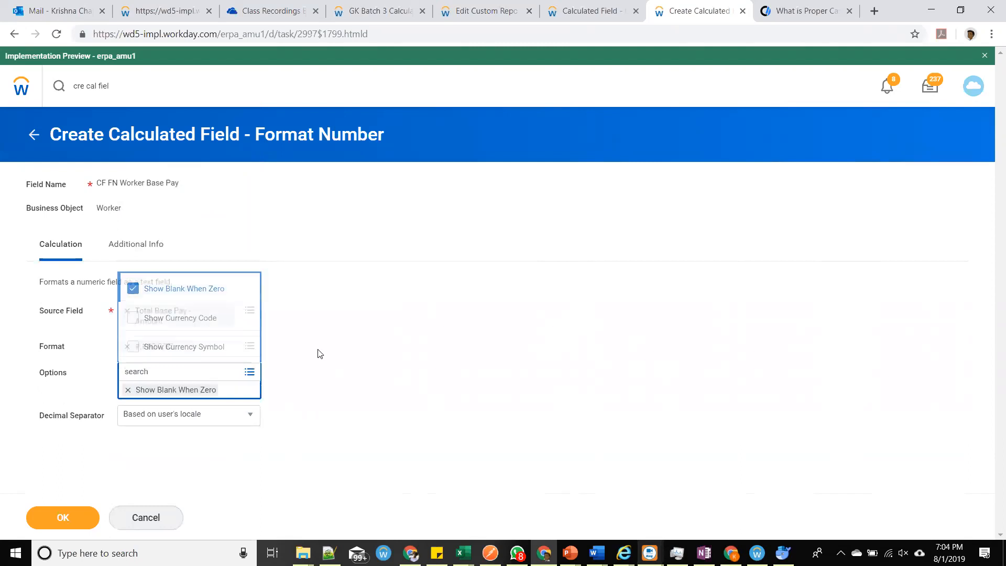
pyautogui.click(247, 379)
pyautogui.click(190, 347)
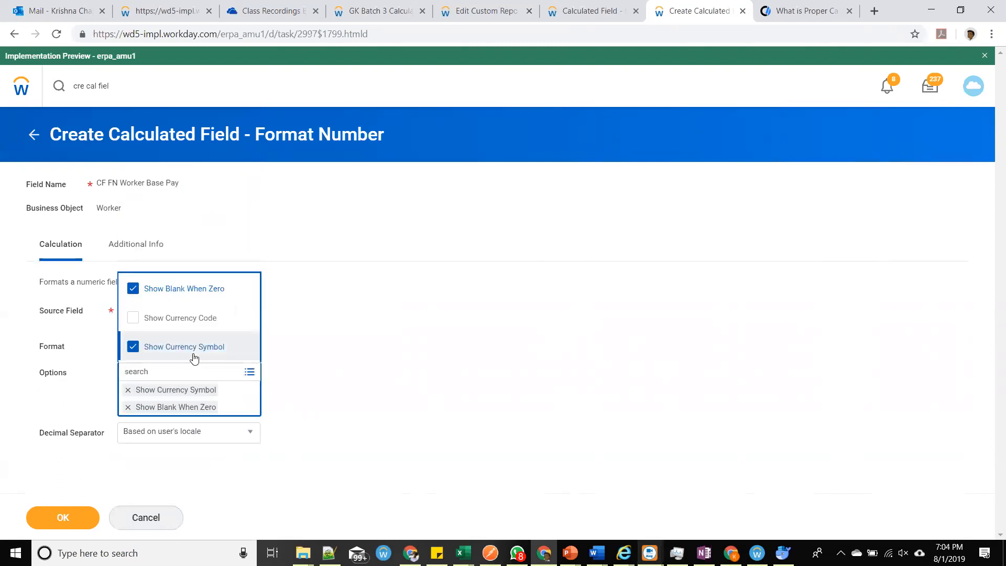
pyautogui.click(341, 349)
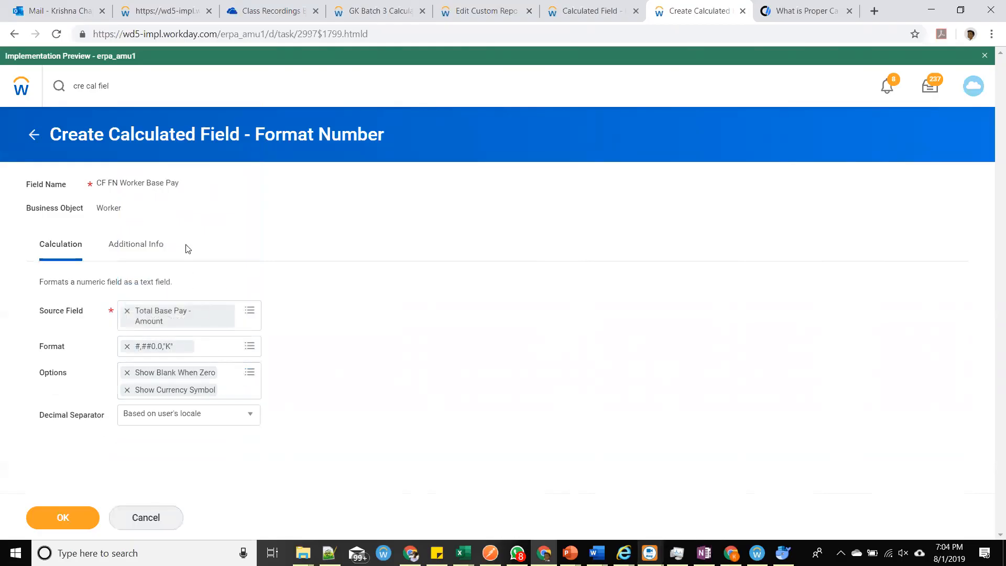
pyautogui.click(73, 519)
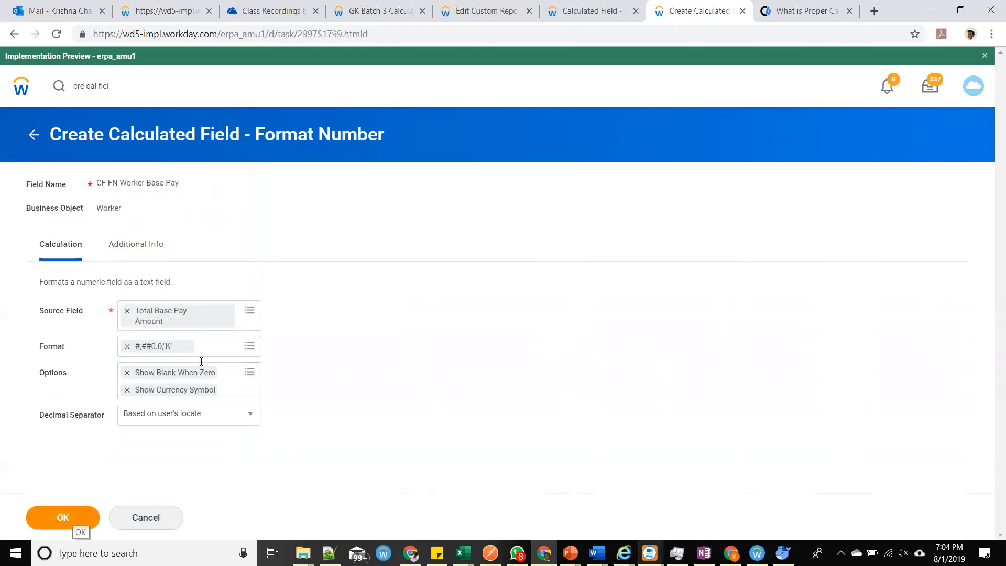
# Go back to the GK Batch 3 Calculated Field Report and open its definition for editing.
pyautogui.click(486, 11)
pyautogui.click(251, 154)
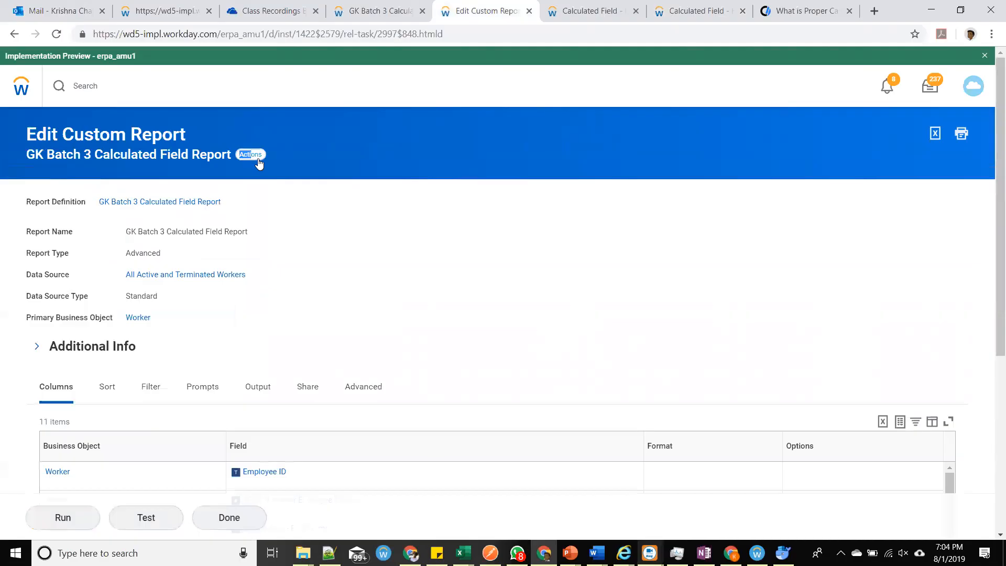
pyautogui.moveTo(295, 220)
pyautogui.click(389, 214)
pyautogui.scroll(-6, 207, 314)
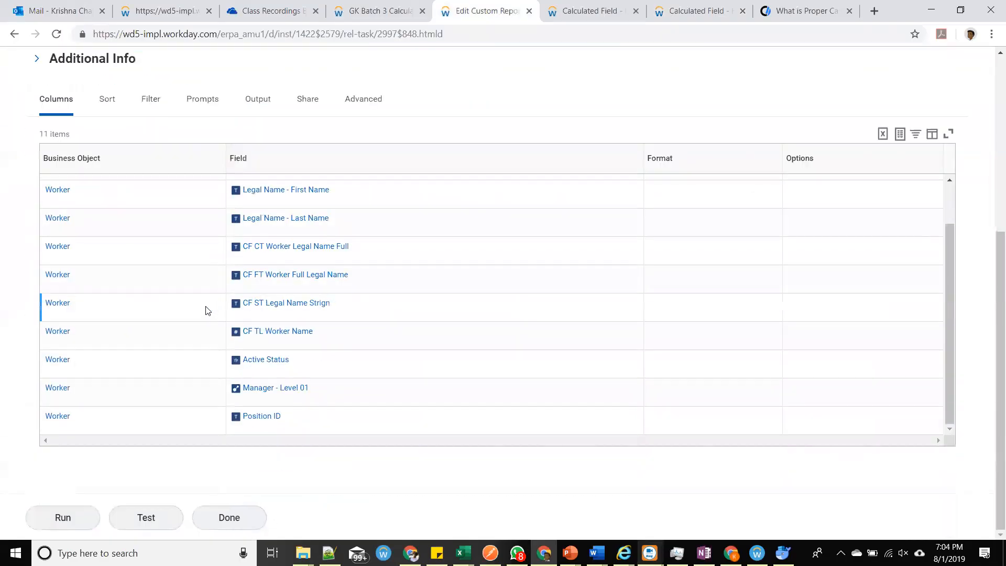
pyautogui.scroll(-10, 204, 322)
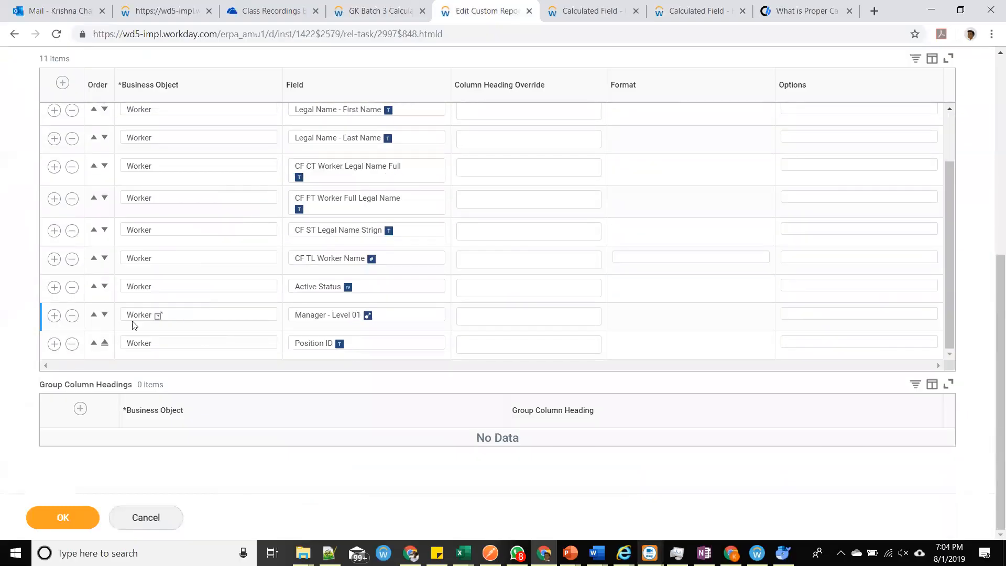
# Add a Worker column for Total Base Pay - Amount directly below CF TL Worker Name.
pyautogui.click(55, 259)
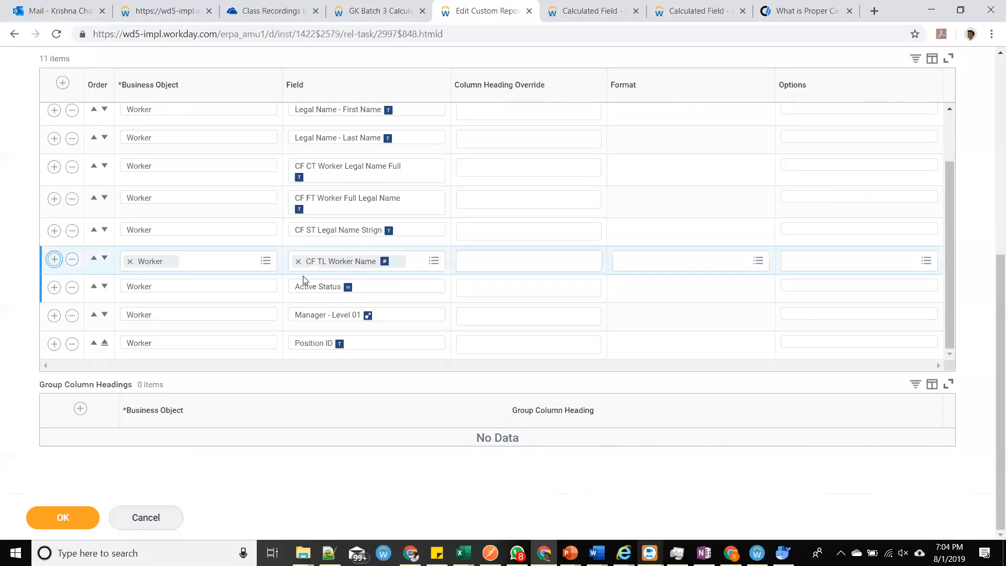
pyautogui.click(335, 290)
pyautogui.write('Total base pay')
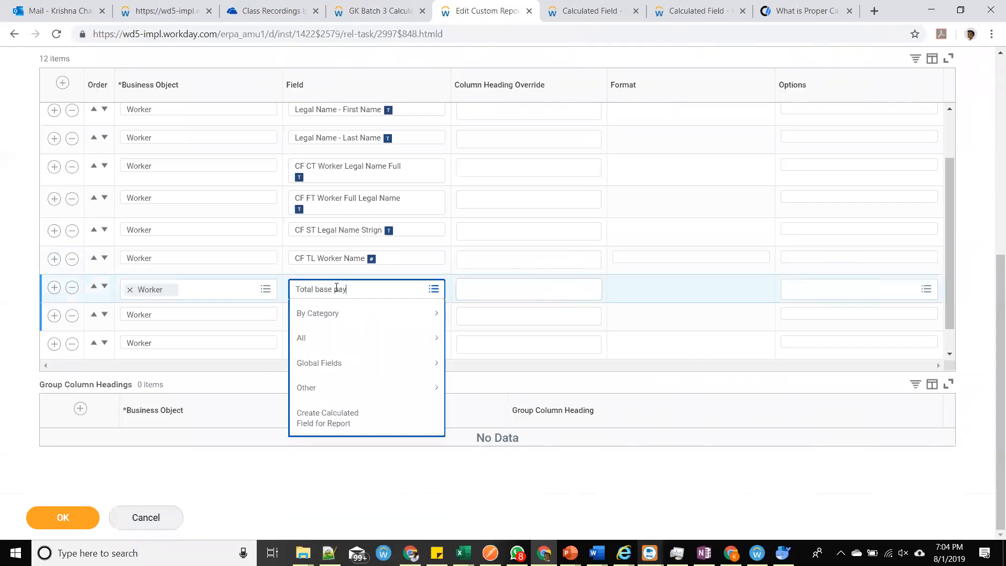
pyautogui.press('Return')
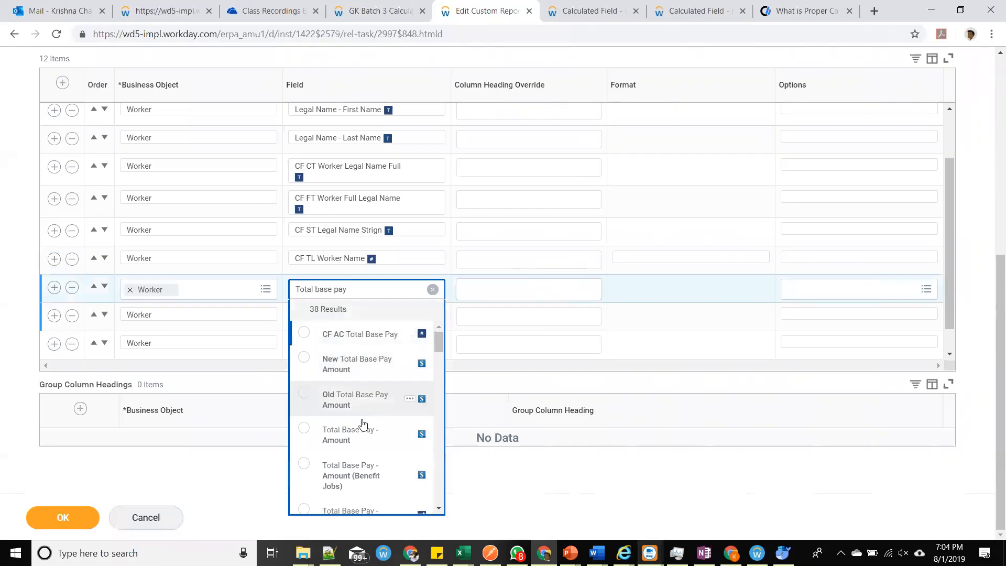
pyautogui.click(369, 423)
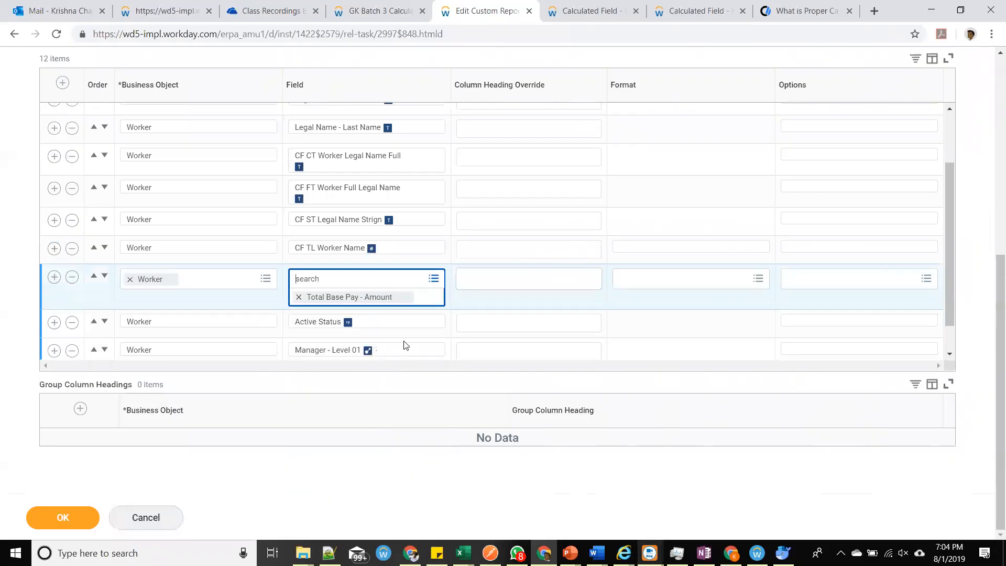
# Add a Worker column for CF FN Worker Base Pay directly below Total Base Pay - Amount and save the report.
pyautogui.click(54, 287)
pyautogui.click(295, 290)
pyautogui.write('CF FN Worker Base Pay')
pyautogui.press('Return')
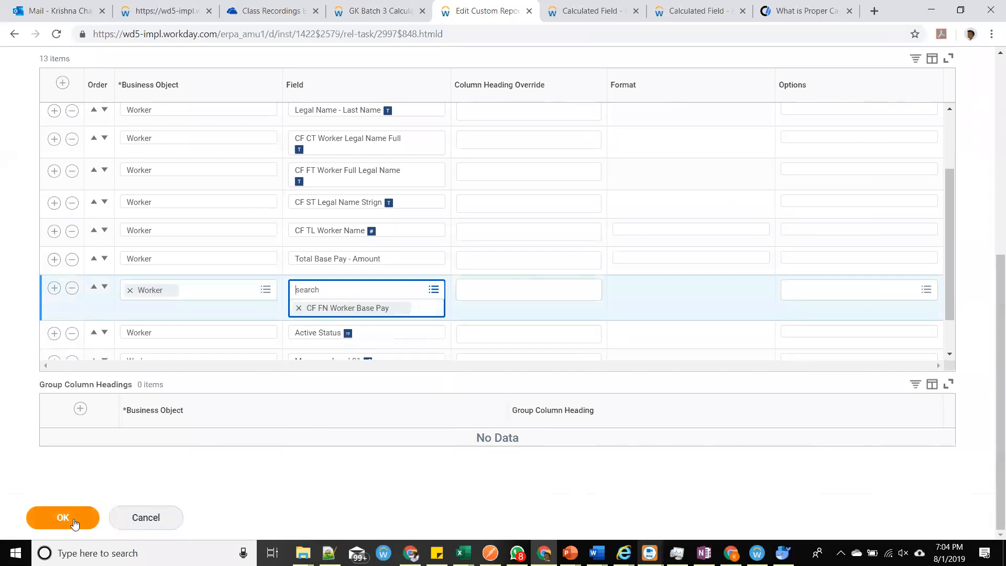
pyautogui.click(72, 516)
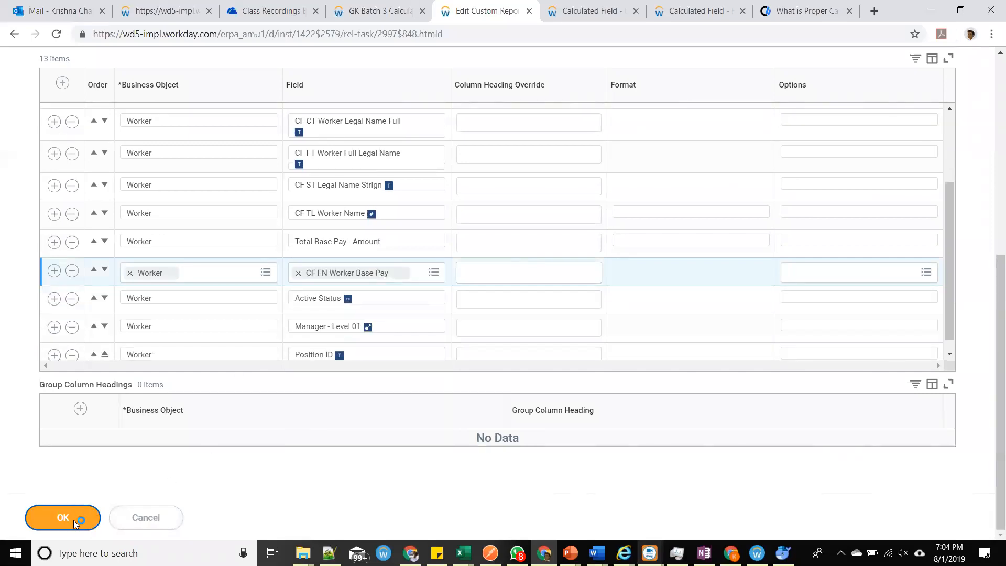
# Review the report's saved column list and the definition of the CF FN Worker Base Pay field.
pyautogui.scroll(-5, 354, 361)
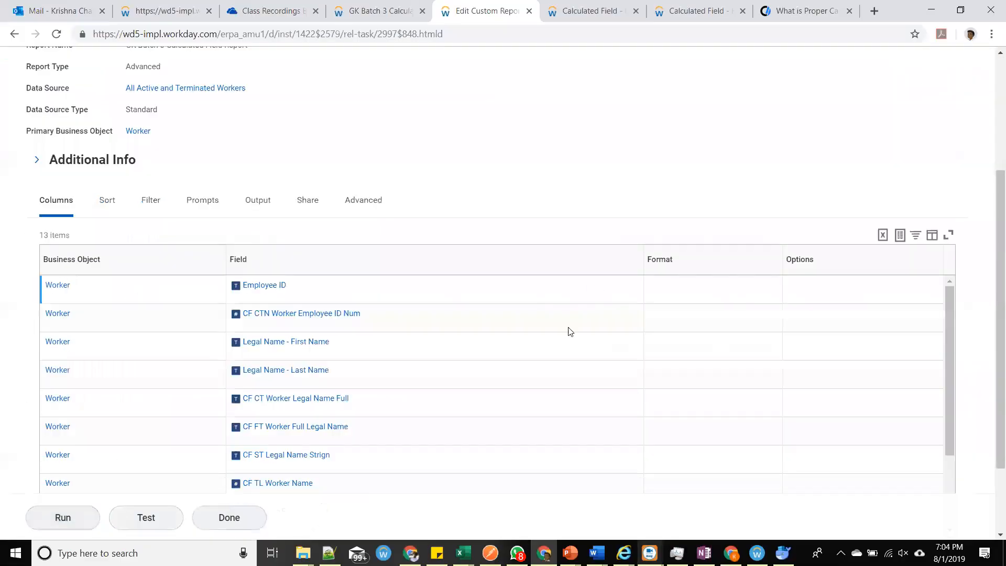
pyautogui.scroll(-2, 338, 352)
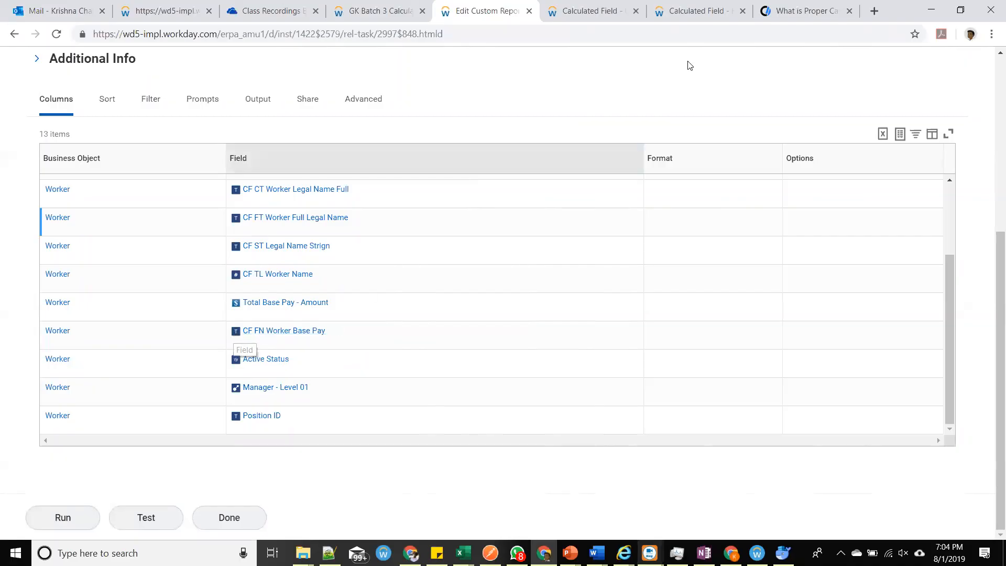
pyautogui.click(705, 10)
pyautogui.moveTo(48, 384); pyautogui.dragTo(204, 397)
pyautogui.click(205, 384)
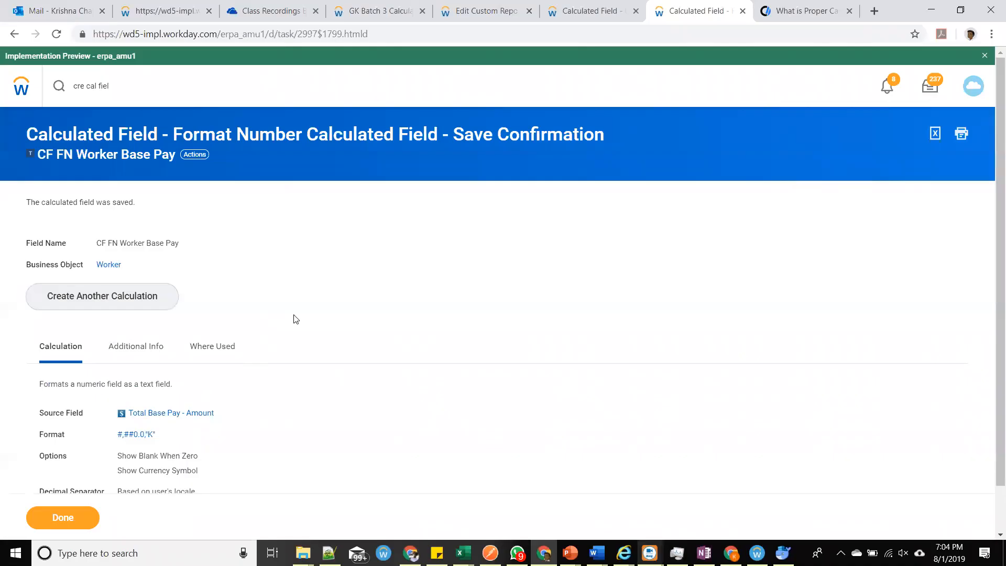
# Run the GK Batch 3 Calculated Field Report, read the page error details and close them.
pyautogui.click(484, 7)
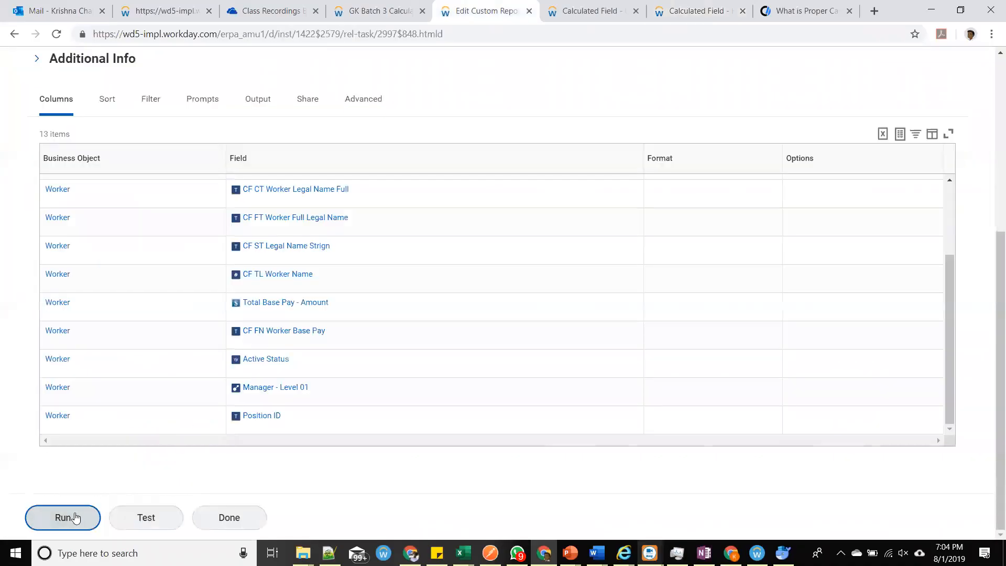
pyautogui.click(87, 517)
pyautogui.click(880, 139)
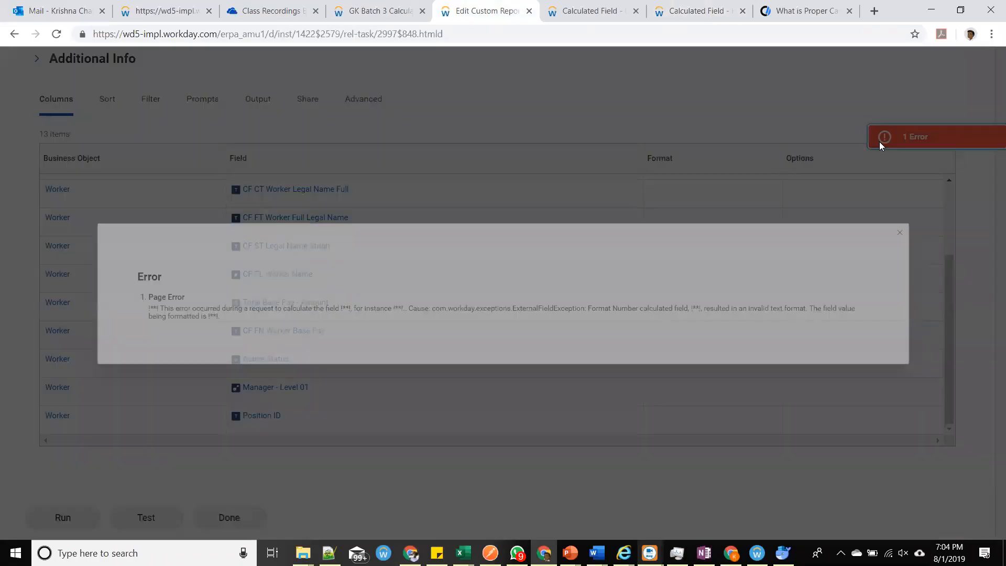
pyautogui.moveTo(98, 313); pyautogui.dragTo(172, 321)
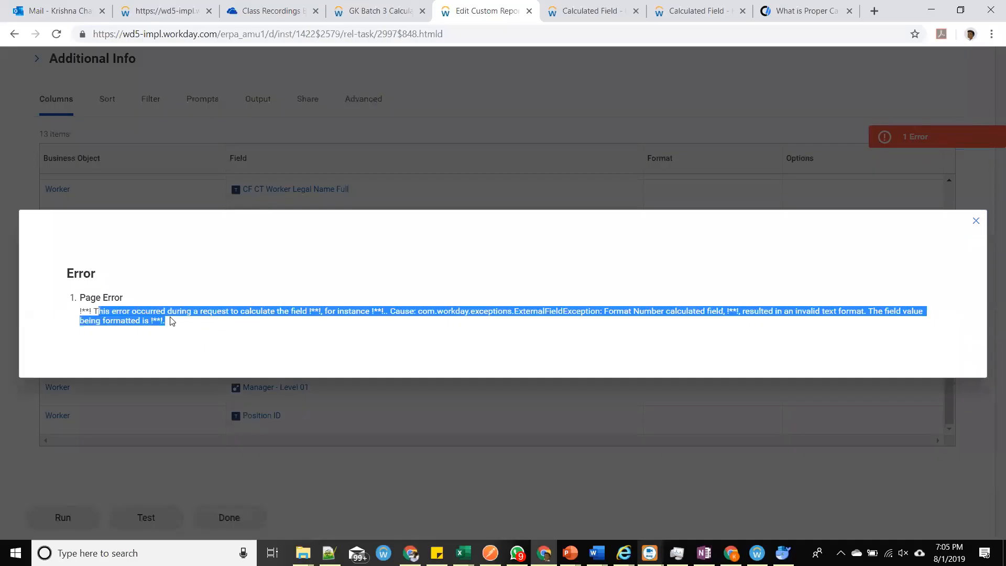
pyautogui.click(373, 328)
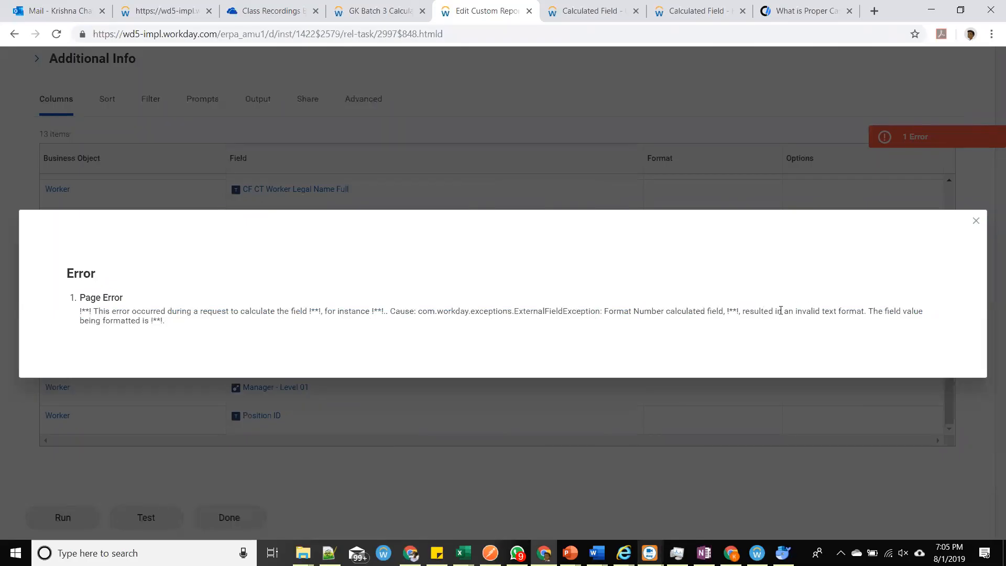
pyautogui.tripleClick(157, 321)
pyautogui.click(182, 329)
pyautogui.click(975, 220)
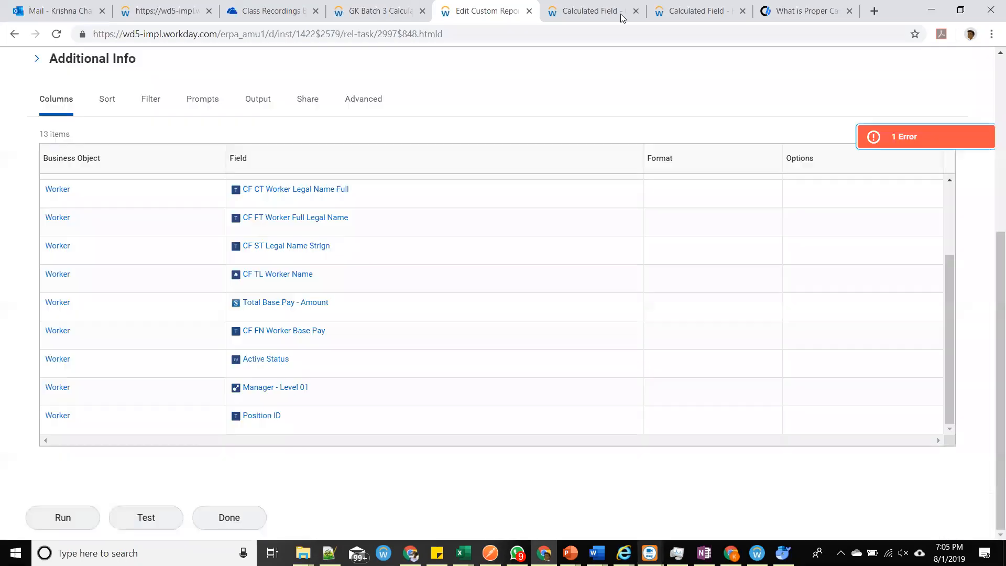
# Open the CF FN Worker Base Pay calculated field for editing.
pyautogui.click(615, 18)
pyautogui.click(655, 14)
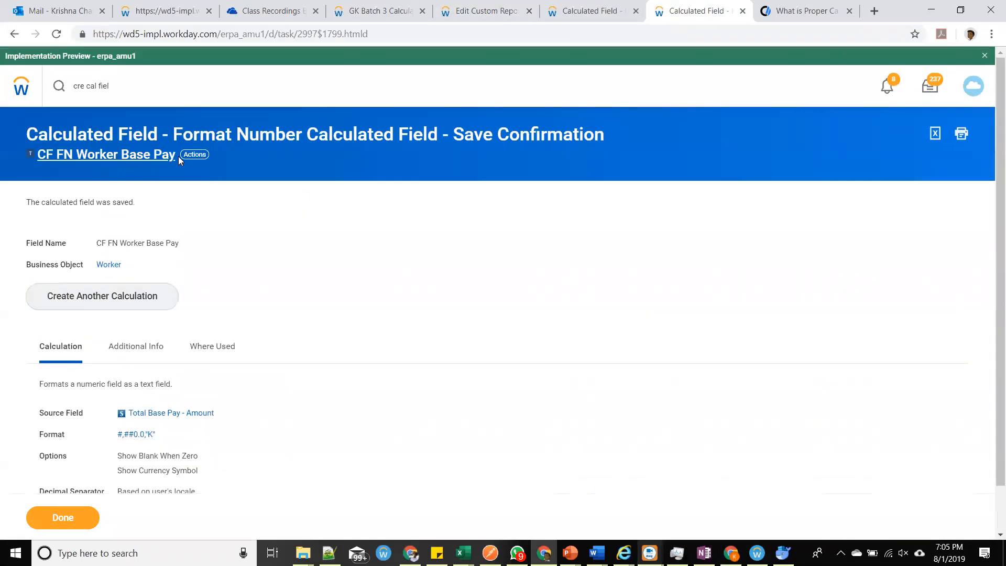
pyautogui.click(194, 154)
pyautogui.moveTo(268, 244)
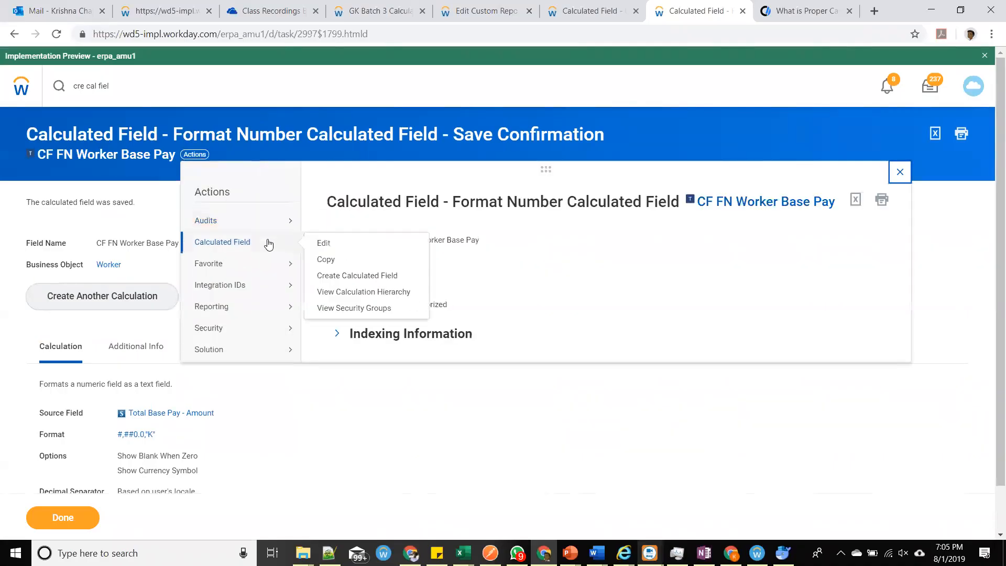
pyautogui.click(320, 244)
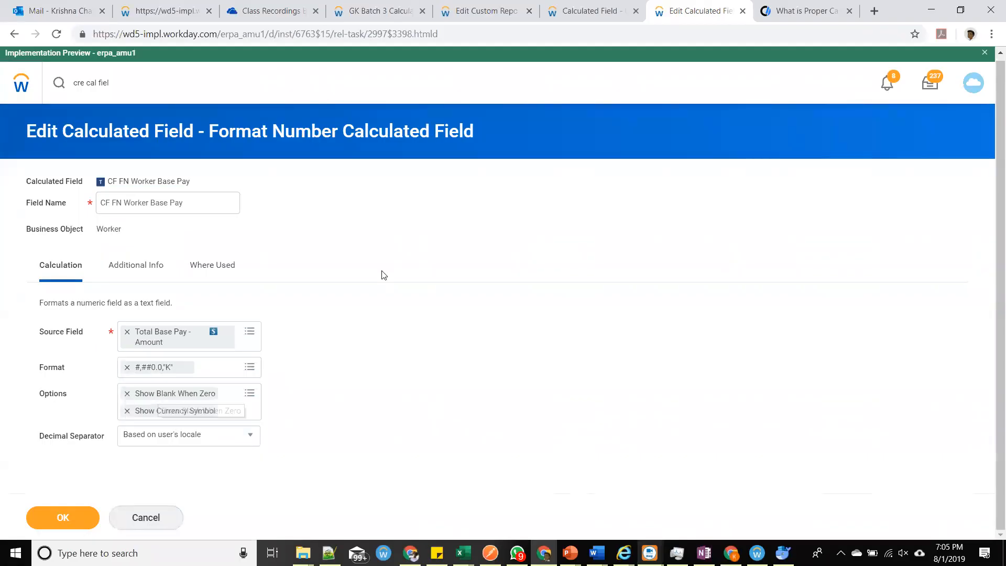
# Reopen the report's error details, reread the explanation, and return to the calculated field pages.
pyautogui.click(603, 10)
pyautogui.click(480, 16)
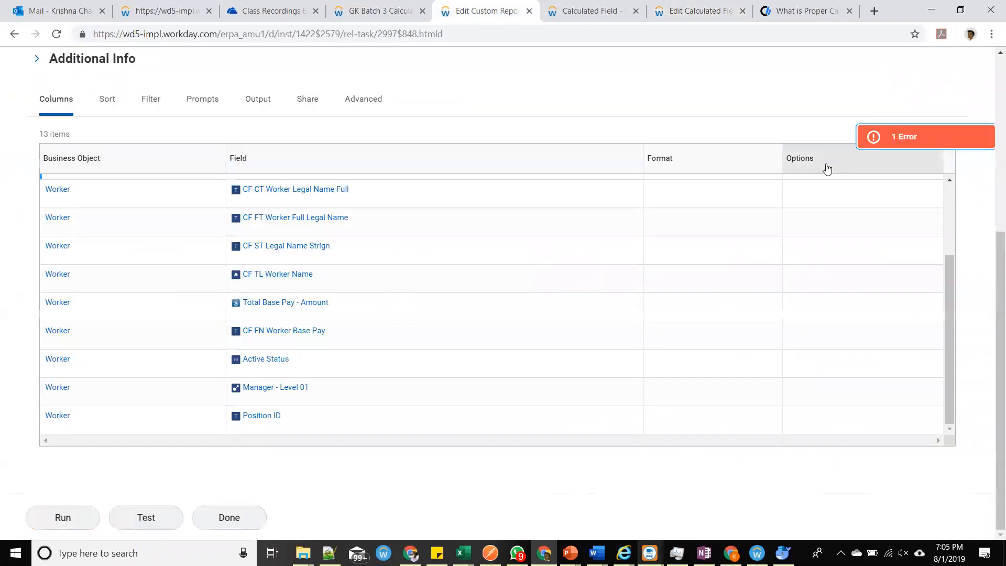
pyautogui.click(900, 132)
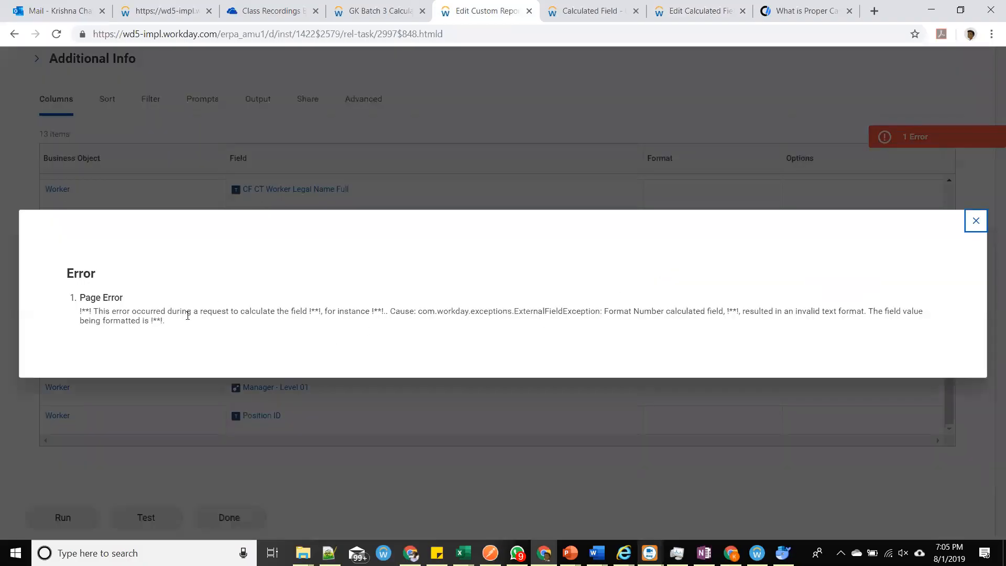
pyautogui.moveTo(129, 318); pyautogui.dragTo(230, 322)
pyautogui.click(282, 328)
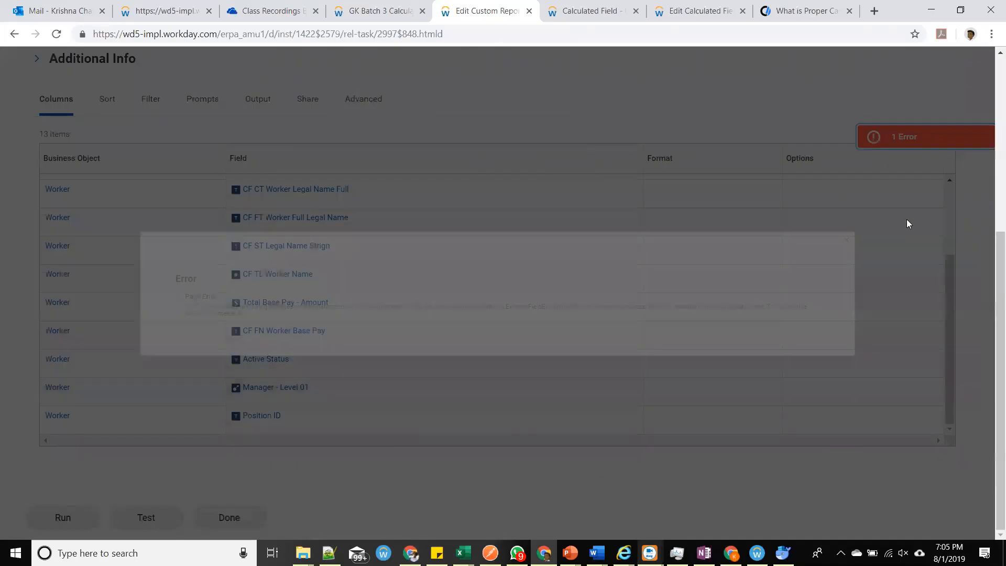
pyautogui.click(976, 220)
pyautogui.click(571, 11)
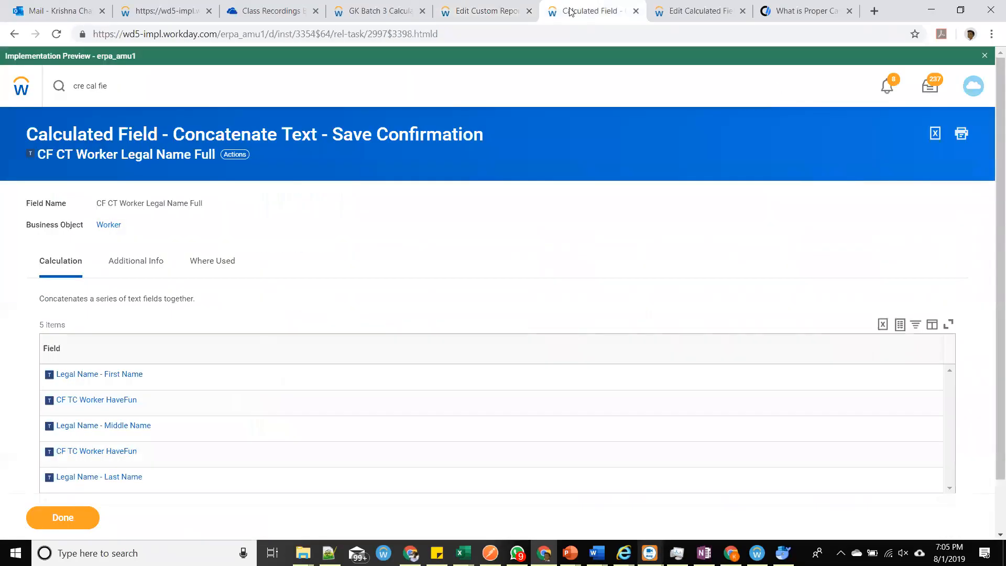
# Set the format of the CF FN Worker Base Pay calculated field to #,##0.00 and save it.
pyautogui.click(693, 18)
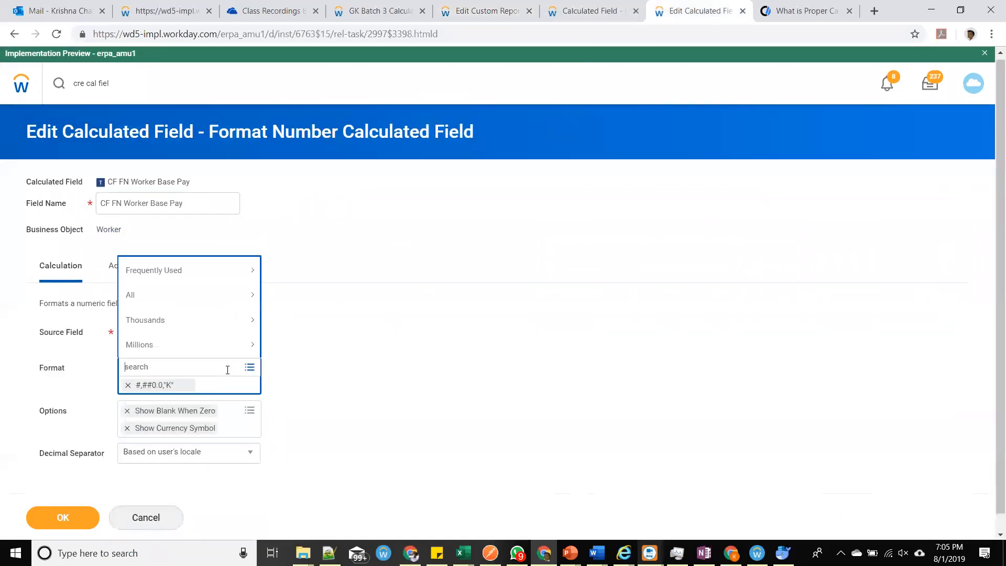
pyautogui.click(191, 297)
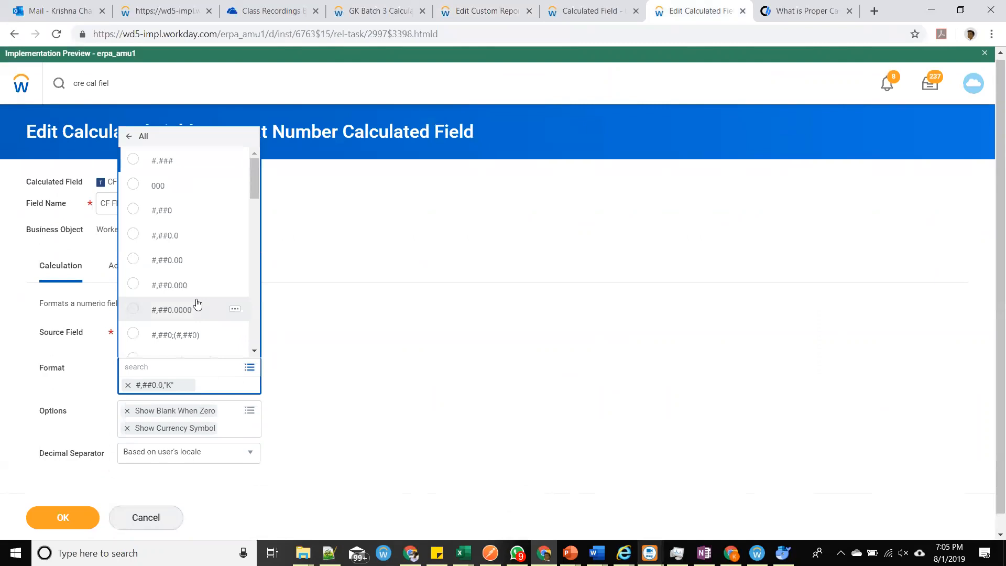
pyautogui.click(195, 262)
pyautogui.click(63, 517)
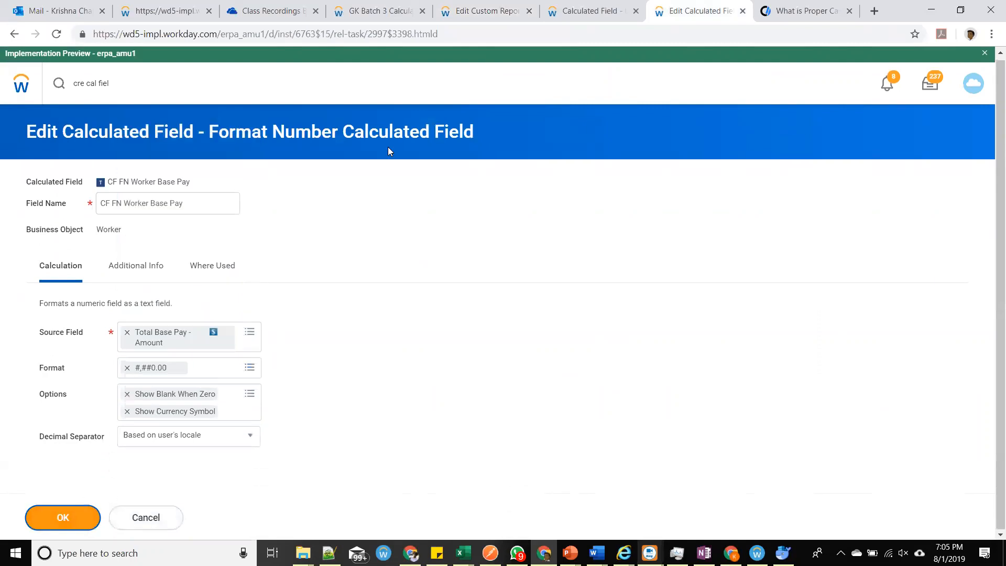
# Run the GK Batch 3 Calculated Field Report and compare the Total Base Pay - Amount and CF FN Worker Base Pay columns.
pyautogui.hotkey('ctrl', 'pageup')
pyautogui.hotkey('ctrl', 'pageup')
pyautogui.click(63, 518)
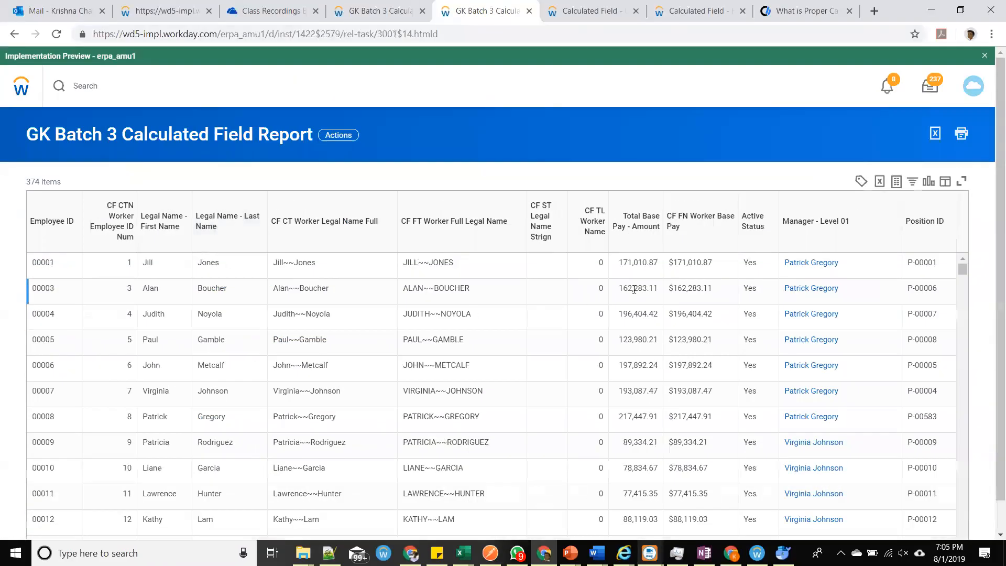
pyautogui.moveTo(722, 321); pyautogui.dragTo(640, 315)
pyautogui.click(642, 322)
# Edit the CF FN Worker Base Pay calculated field, choose the thousands format #,##0,"K" and save it.
pyautogui.click(603, 11)
pyautogui.click(694, 11)
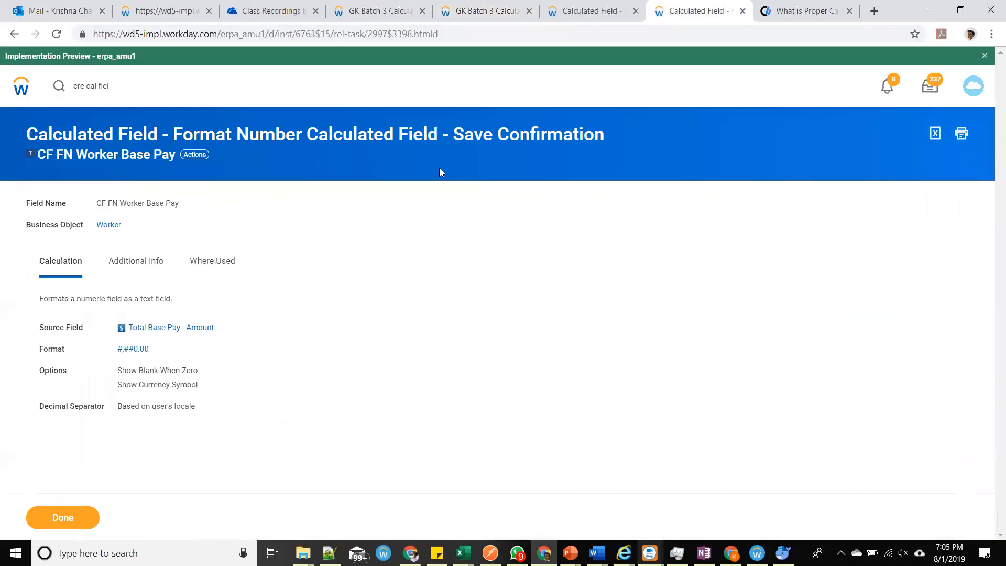
pyautogui.click(196, 155)
pyautogui.moveTo(256, 242)
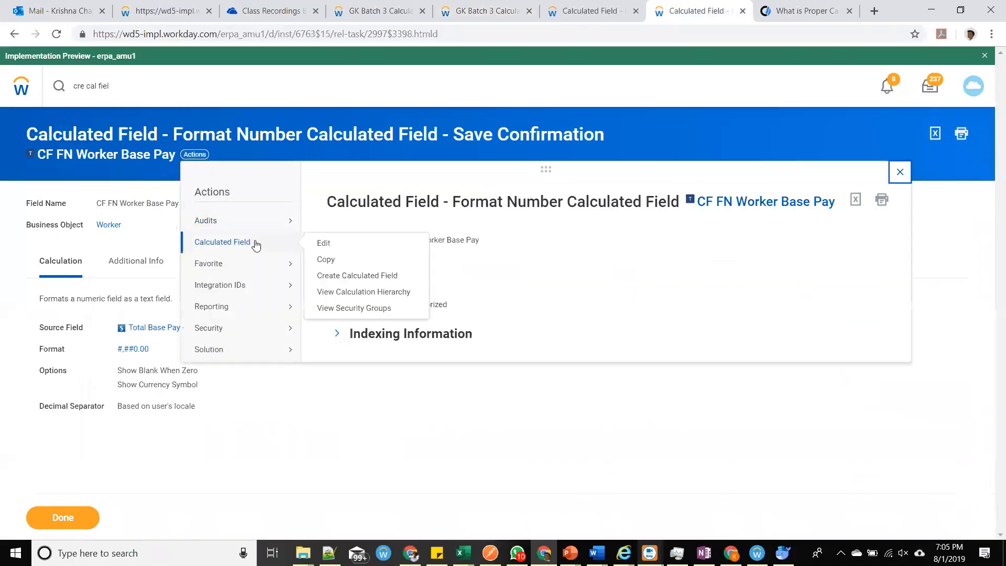
pyautogui.click(322, 245)
pyautogui.click(231, 381)
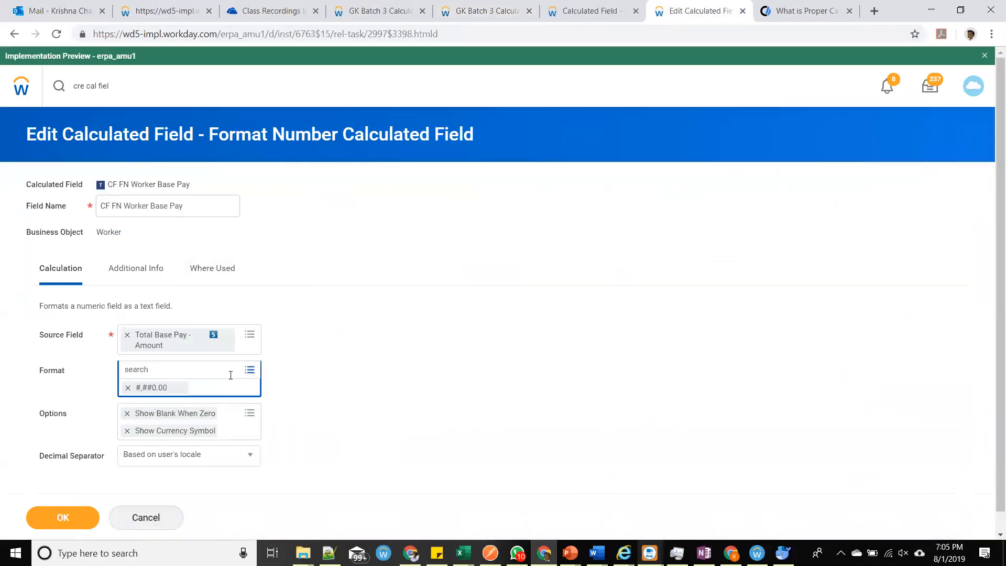
pyautogui.click(193, 322)
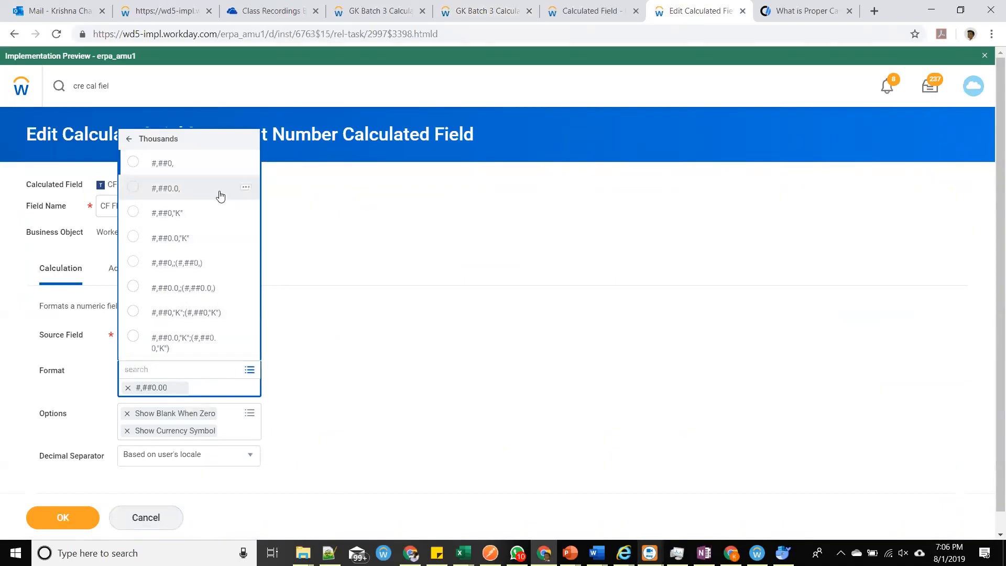
pyautogui.click(213, 218)
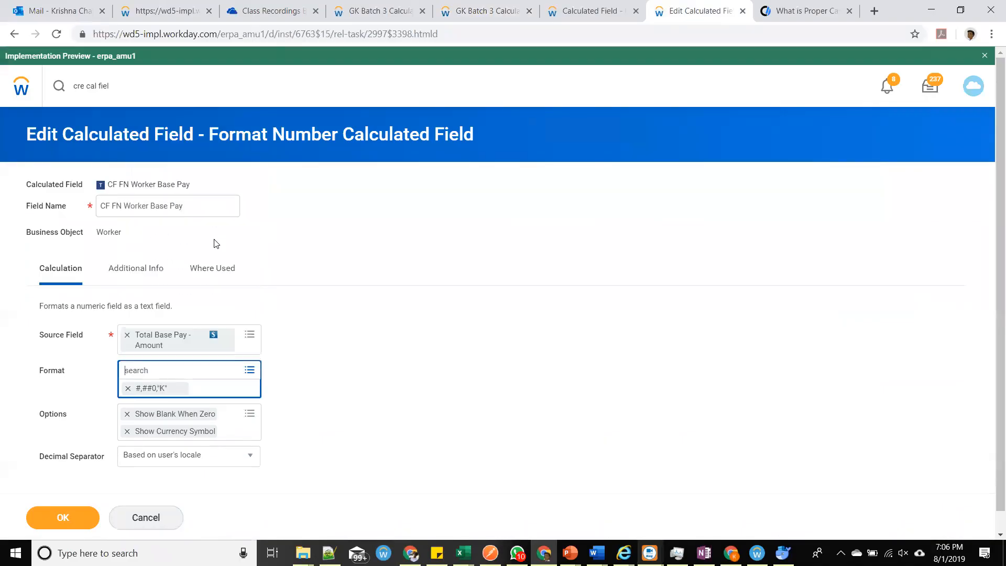
pyautogui.click(63, 517)
# Reload the open GK Batch 3 Calculated Field Report to check the thousands format, and close the resulting dialog.
pyautogui.click(506, 16)
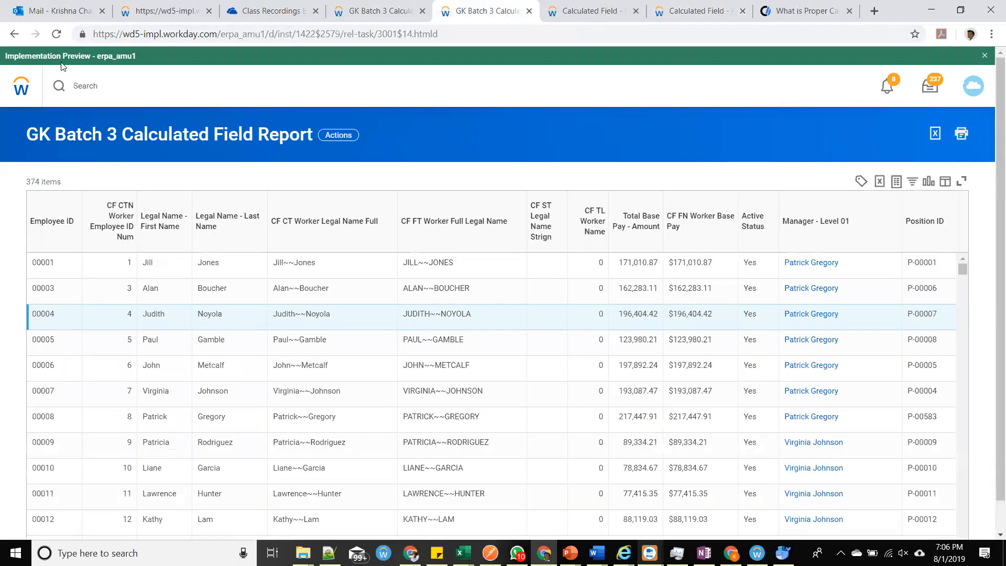
pyautogui.click(57, 39)
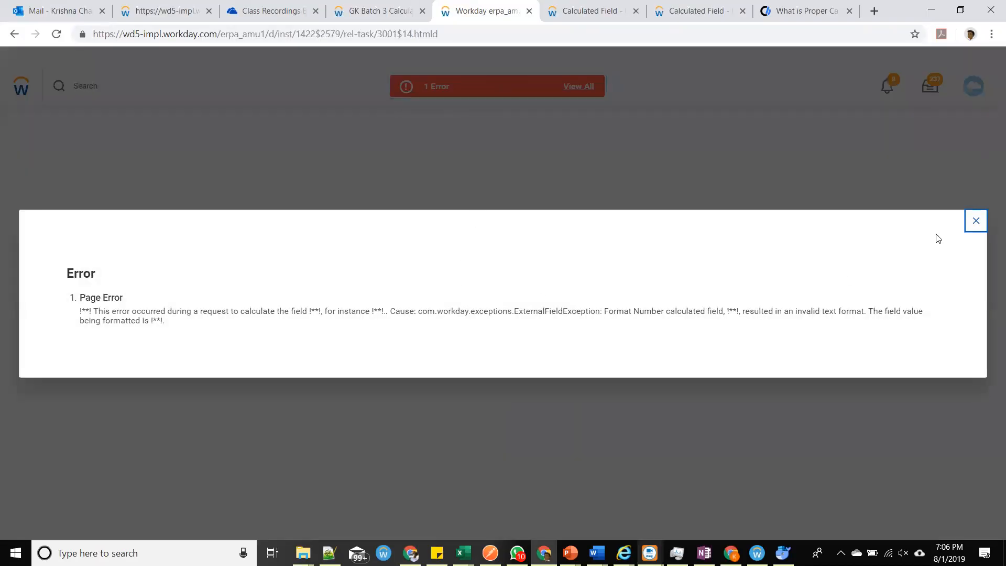
pyautogui.click(975, 220)
# Edit the CF FN Worker Base Pay calculated field, set its format to 0000 from the full format list and save it.
pyautogui.click(657, 6)
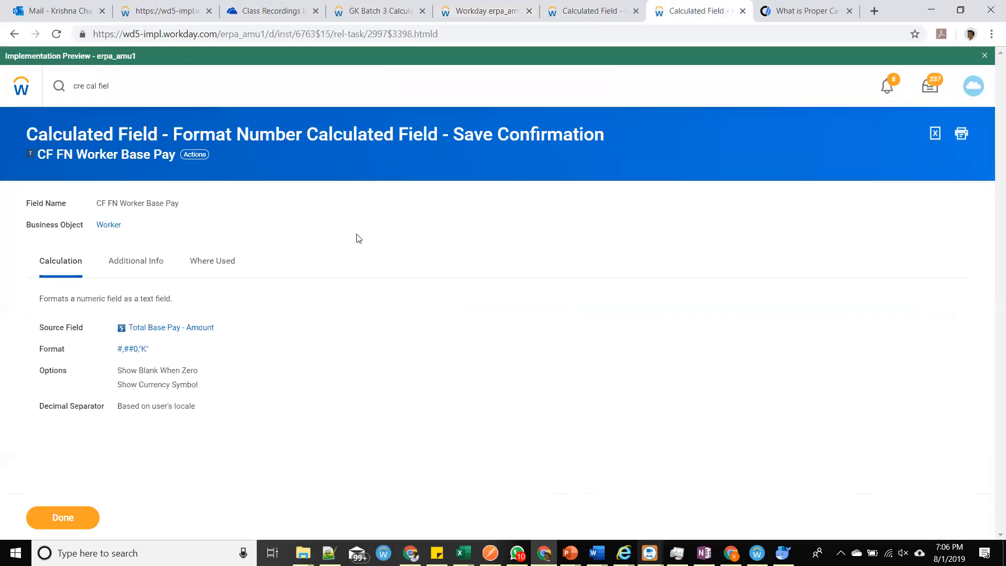
pyautogui.click(200, 156)
pyautogui.moveTo(257, 241)
pyautogui.click(323, 243)
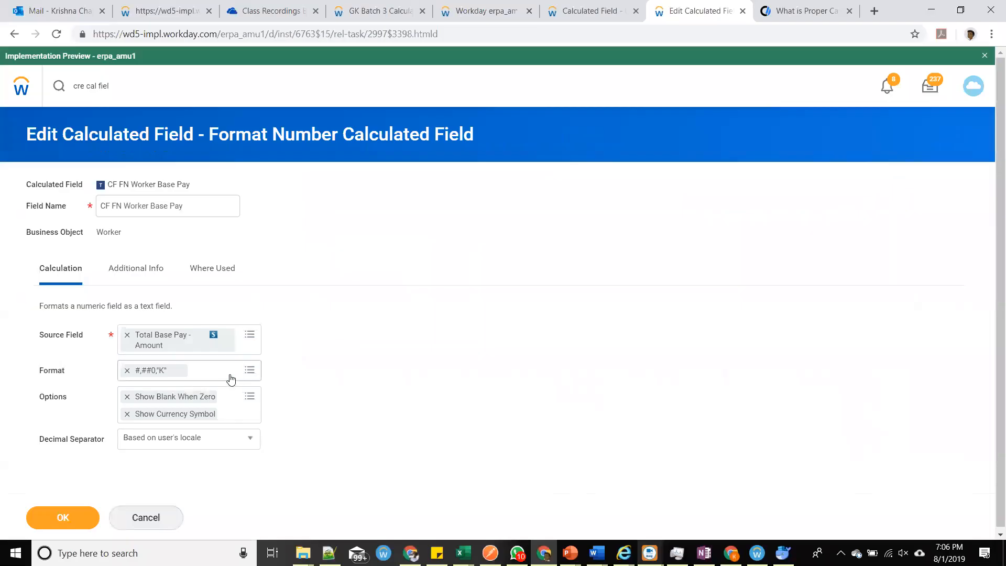
pyautogui.click(230, 378)
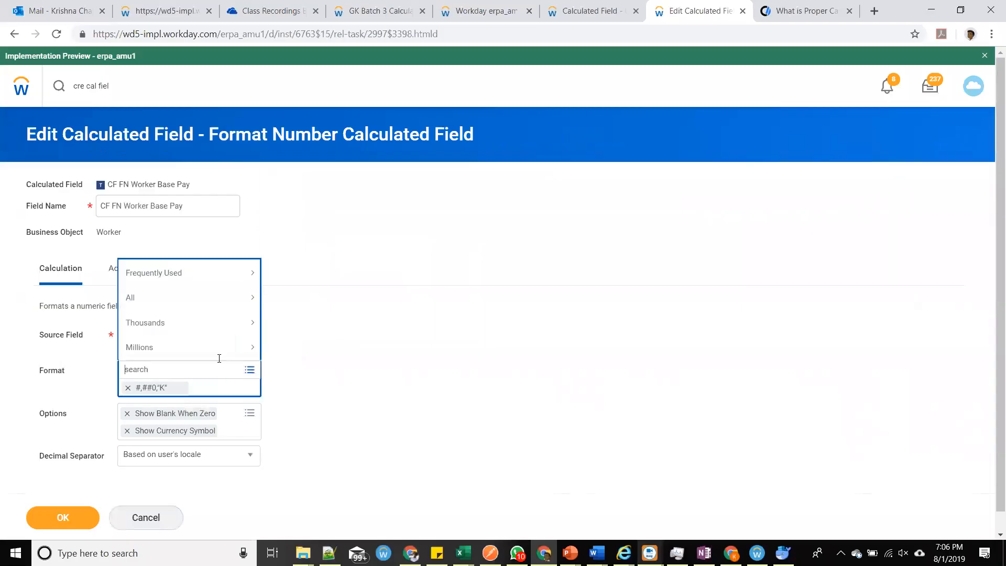
pyautogui.click(172, 297)
pyautogui.scroll(-3, 203, 317)
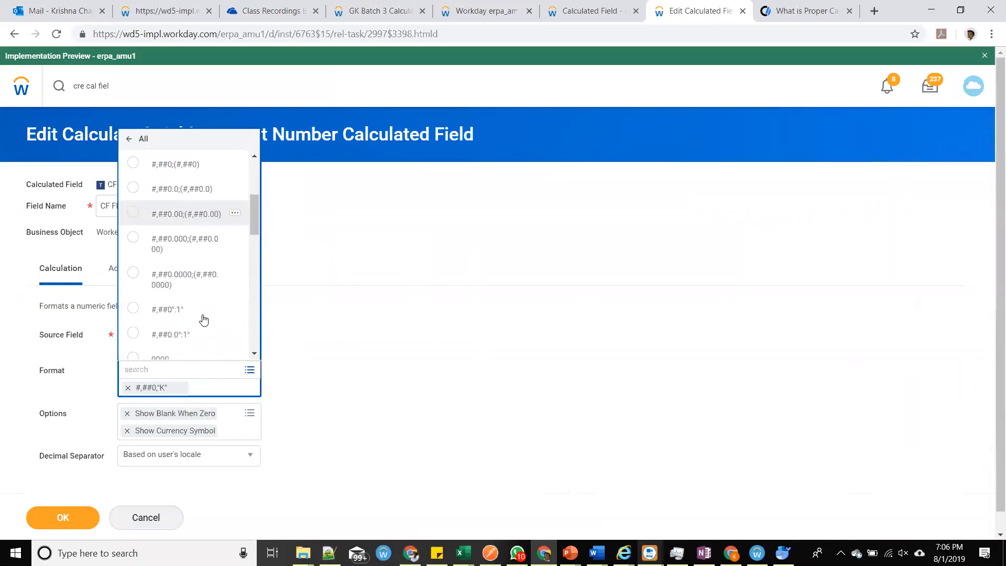
pyautogui.scroll(-5, 203, 318)
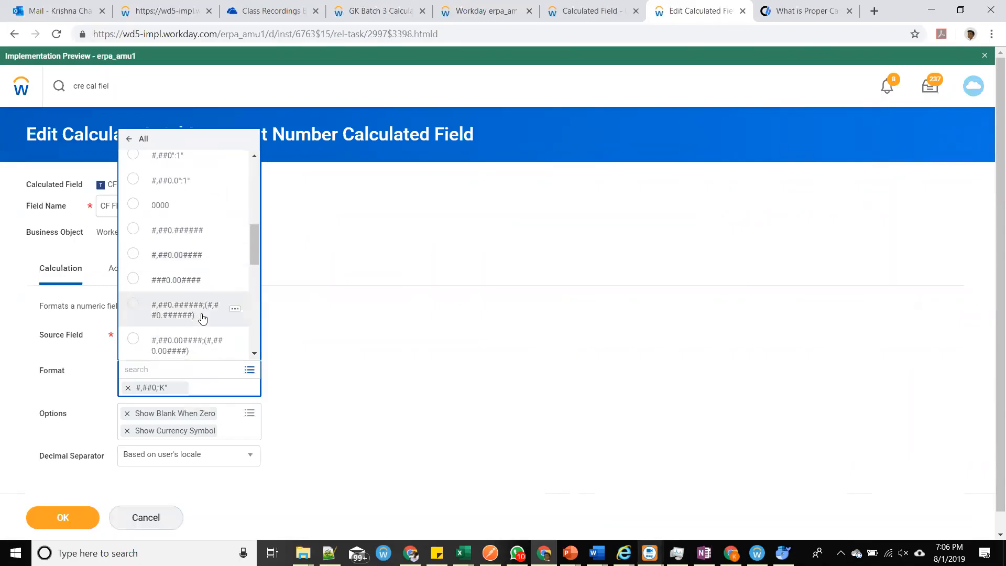
pyautogui.scroll(-3, 203, 317)
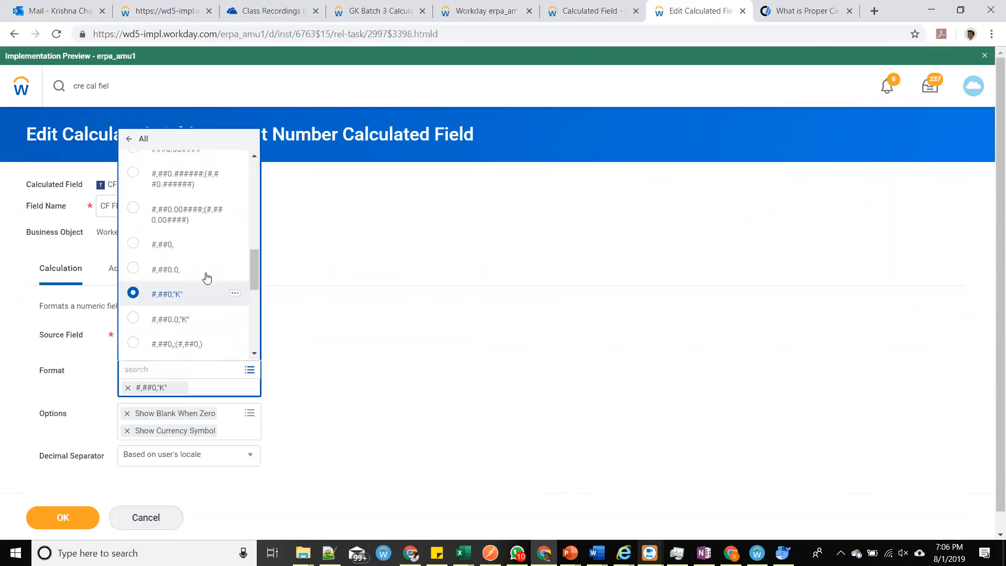
pyautogui.scroll(3, 204, 251)
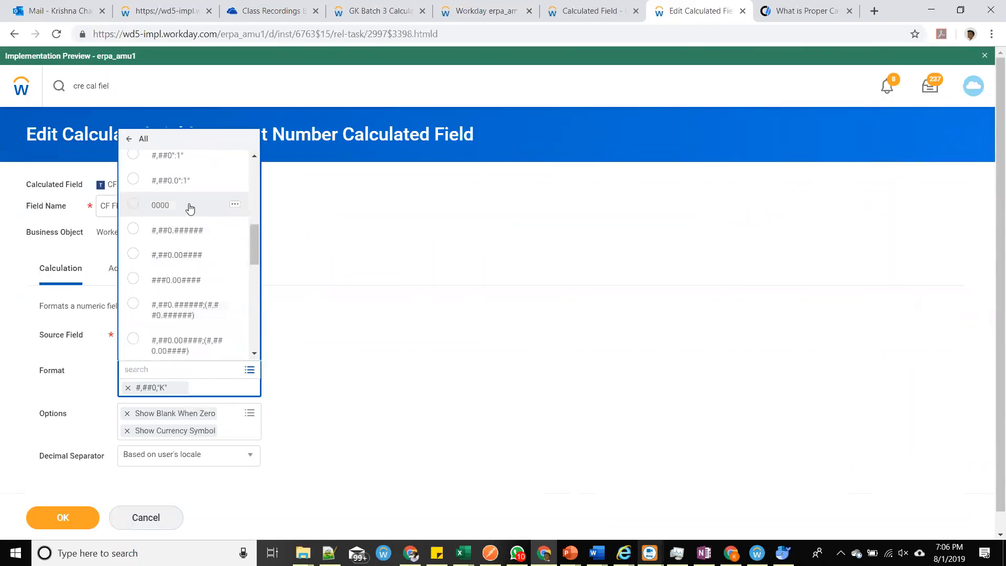
pyautogui.click(203, 206)
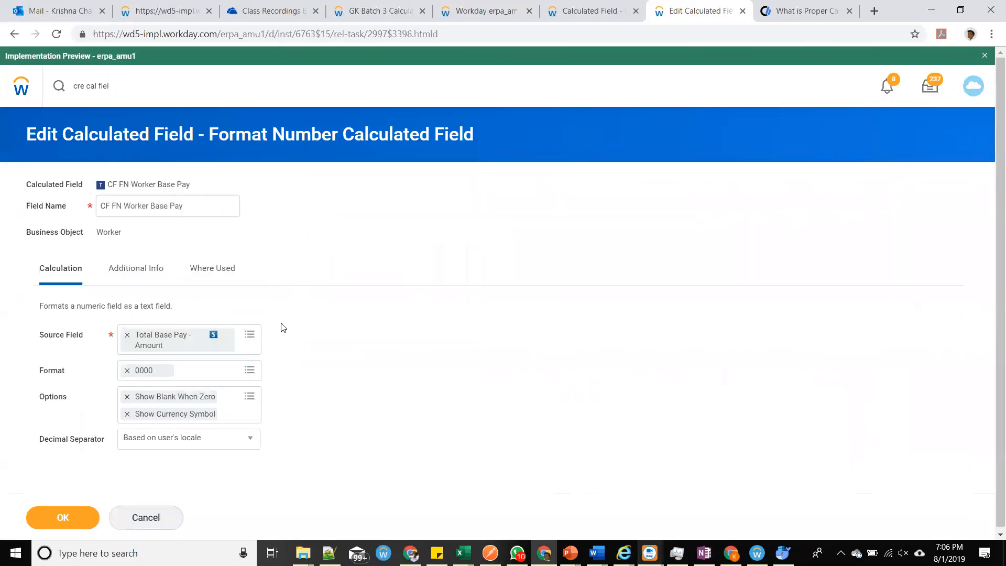
pyautogui.click(73, 517)
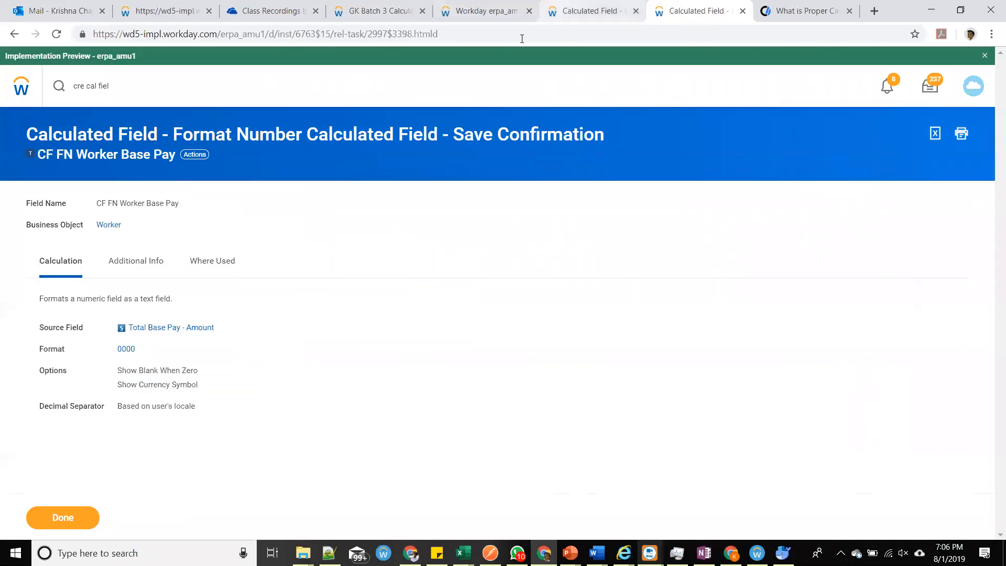
# Load the other copy of the GK Batch 3 Calculated Field Report and inspect its CF FN Worker Base Pay values.
pyautogui.click(581, 5)
pyautogui.click(485, 10)
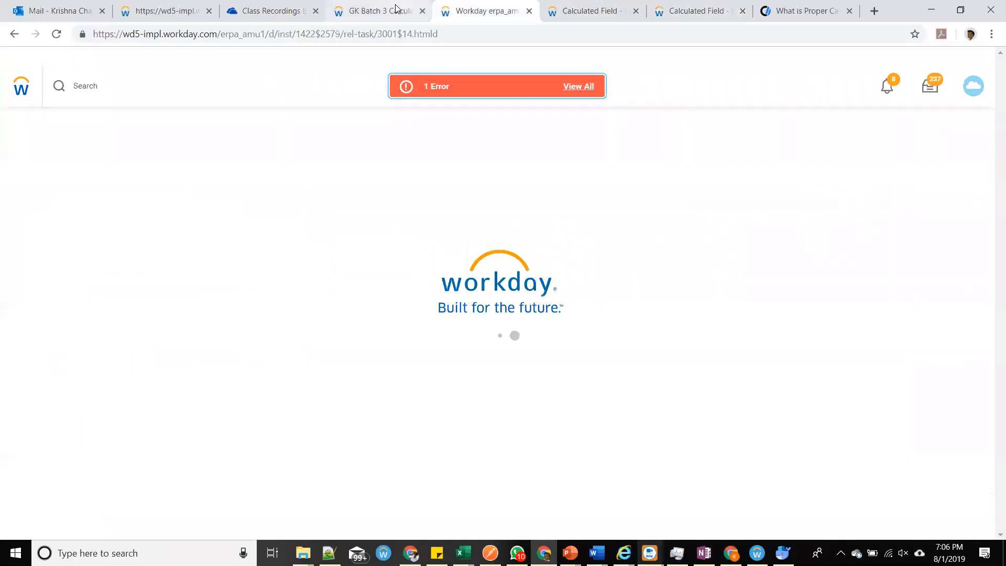
pyautogui.click(377, 10)
pyautogui.click(63, 136)
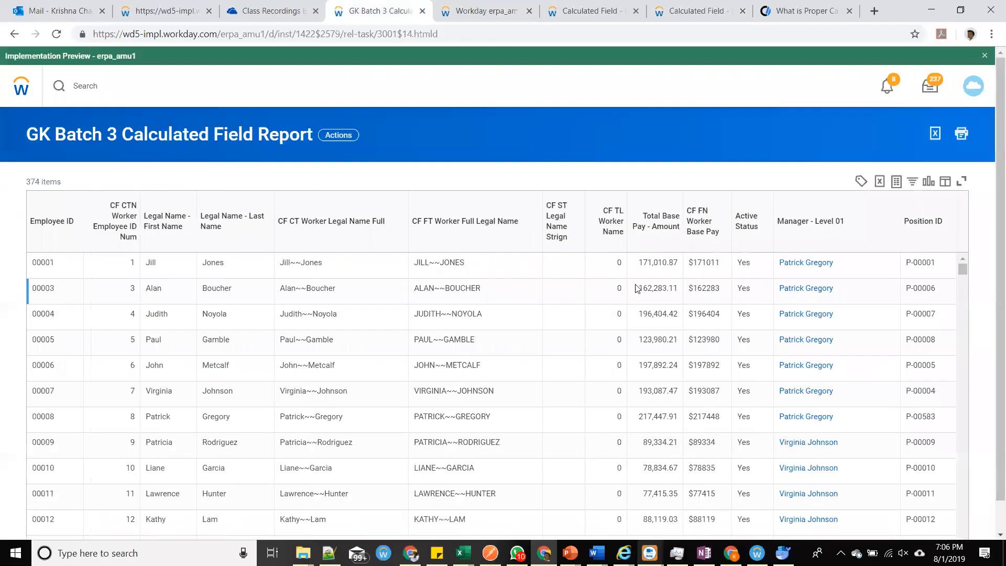
pyautogui.moveTo(721, 266); pyautogui.dragTo(684, 290)
pyautogui.moveTo(727, 316); pyautogui.dragTo(697, 315)
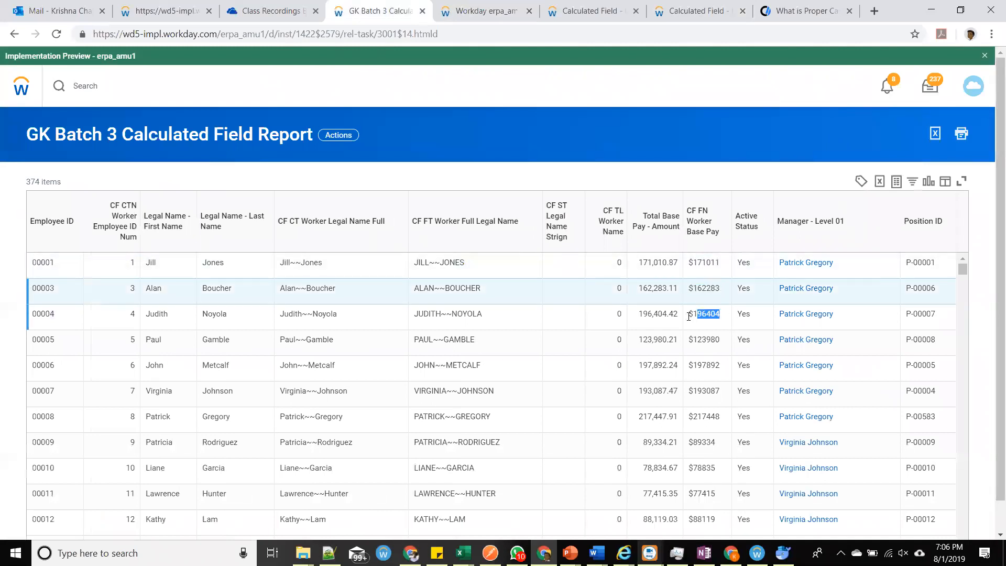
# Close the browser tab holding the report copy that shows the page error.
pyautogui.click(600, 5)
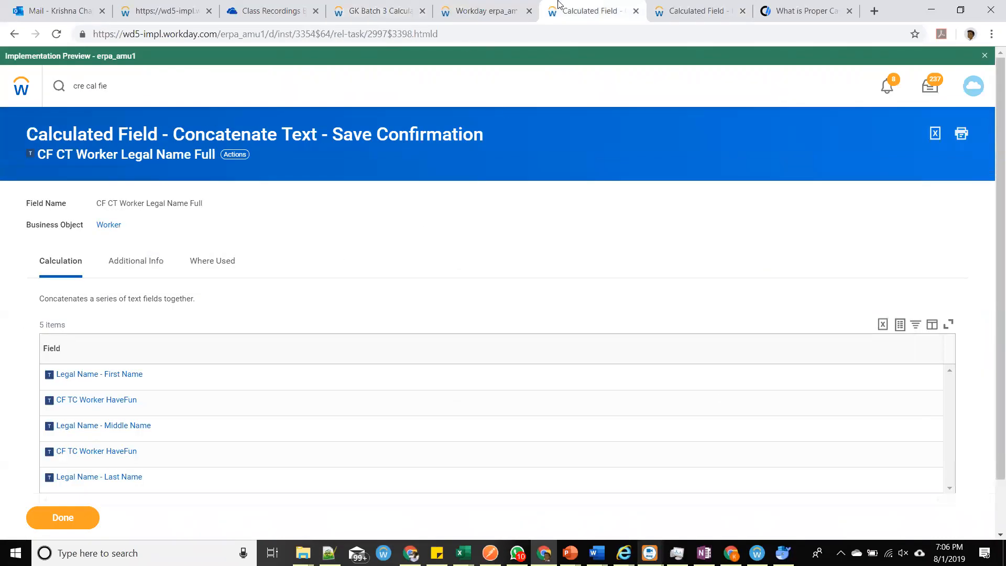
pyautogui.click(484, 11)
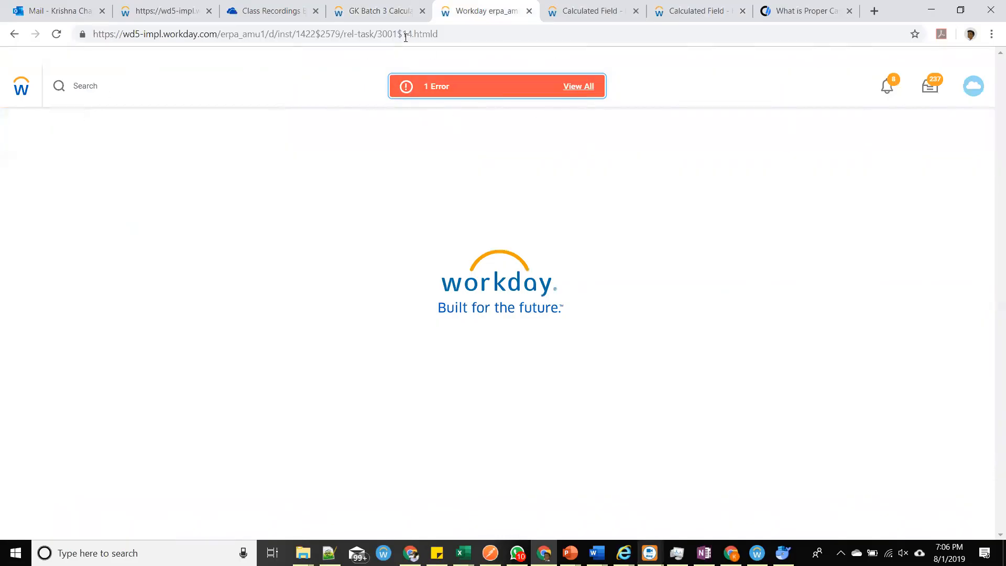
pyautogui.middleClick(471, 10)
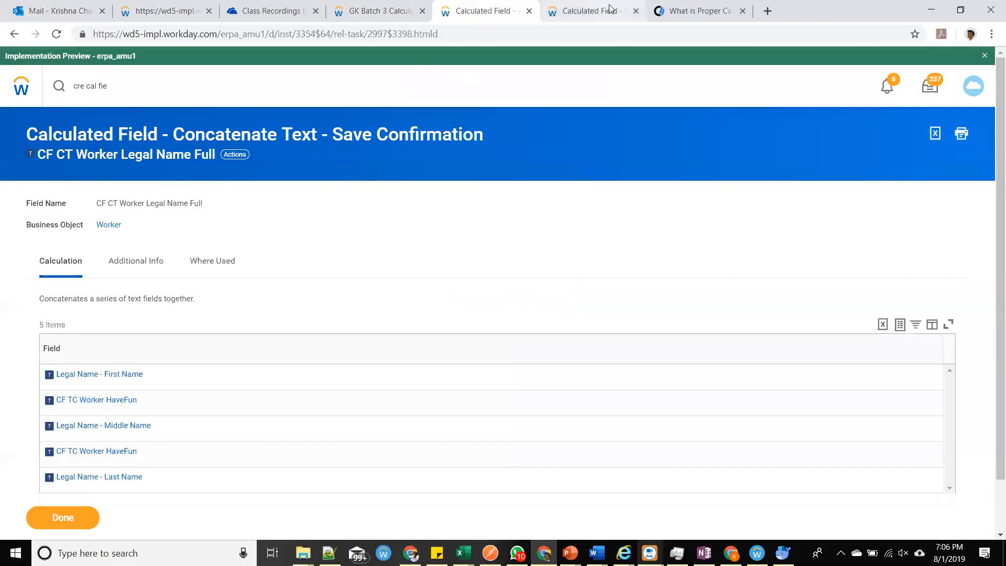
# Reopen CF FN Worker Base Pay for editing, review its available display options and additional information, and save it.
pyautogui.click(616, 20)
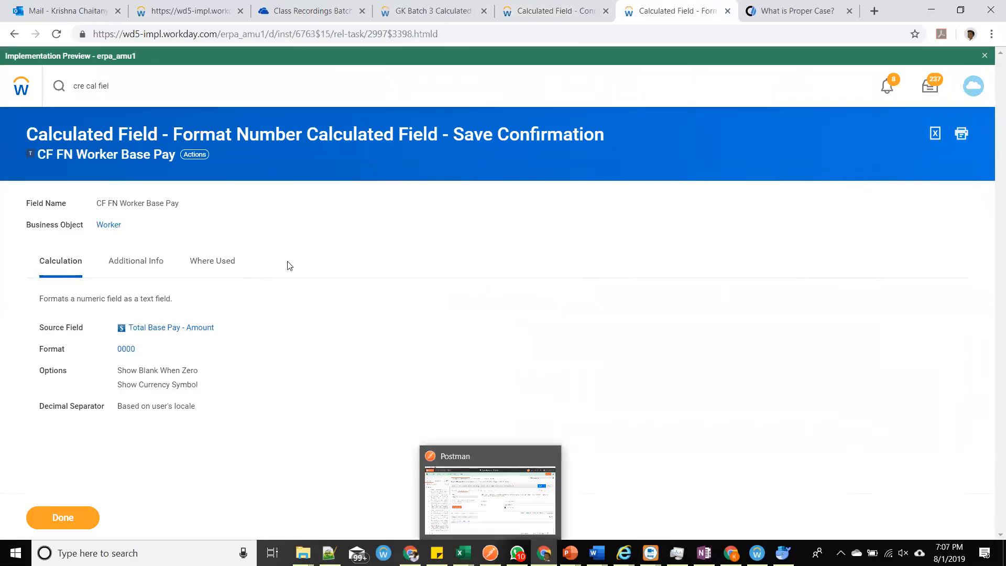
pyautogui.click(208, 154)
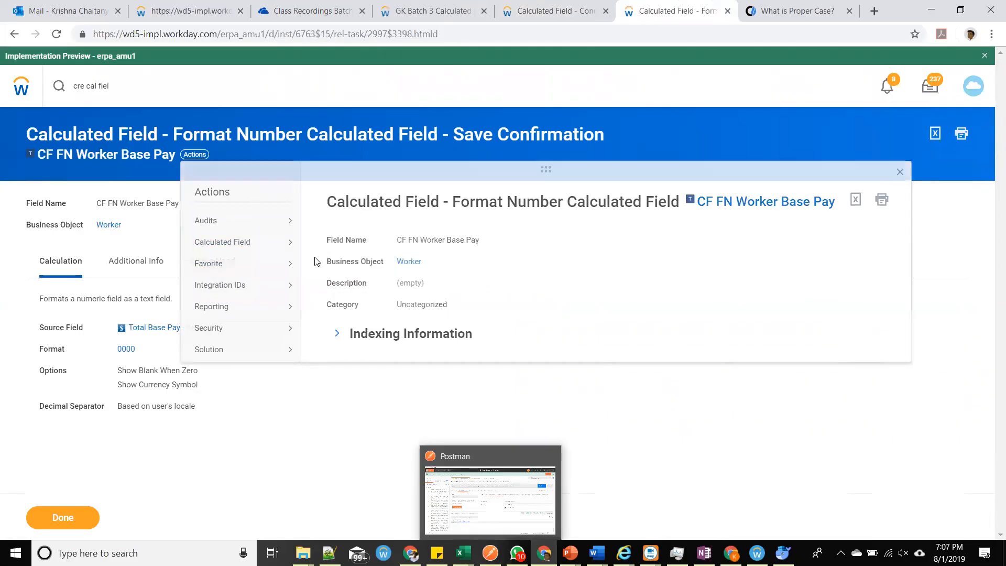
pyautogui.click(241, 412)
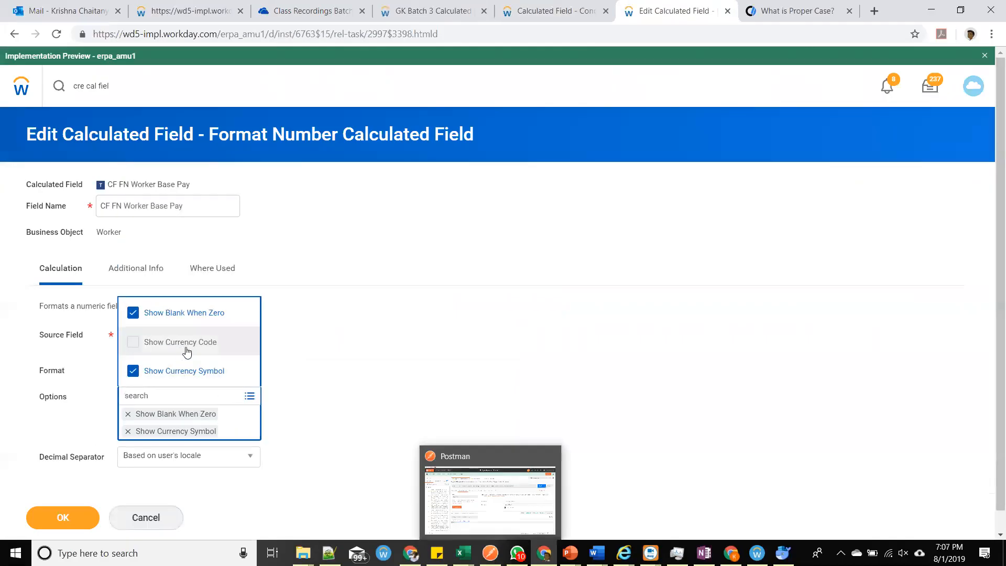
pyautogui.click(365, 332)
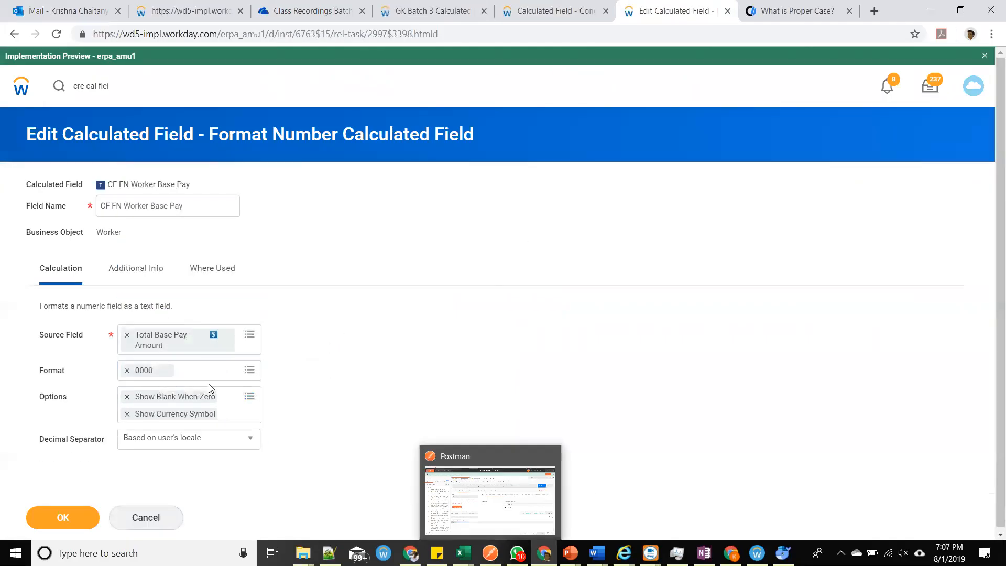
pyautogui.click(128, 268)
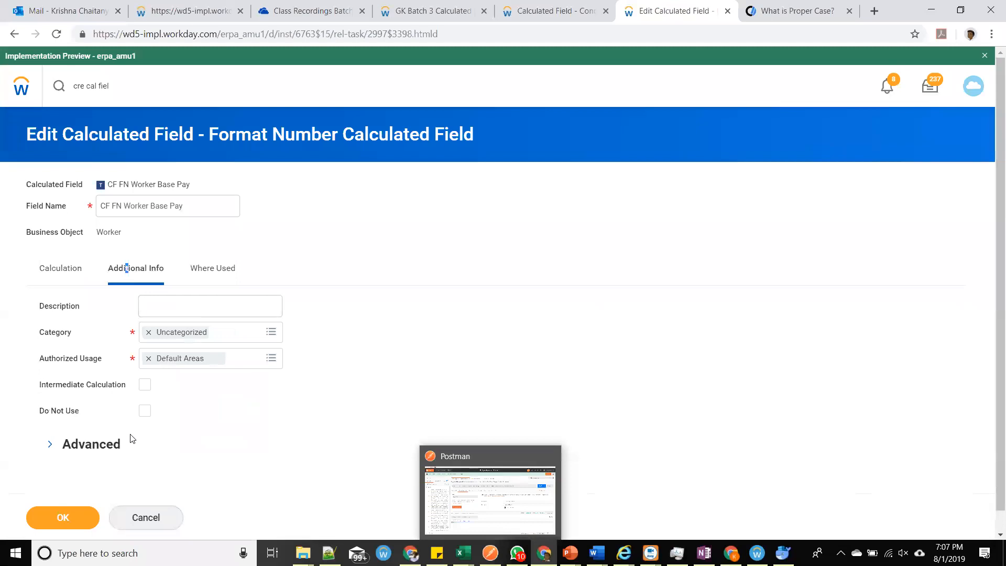
pyautogui.click(61, 268)
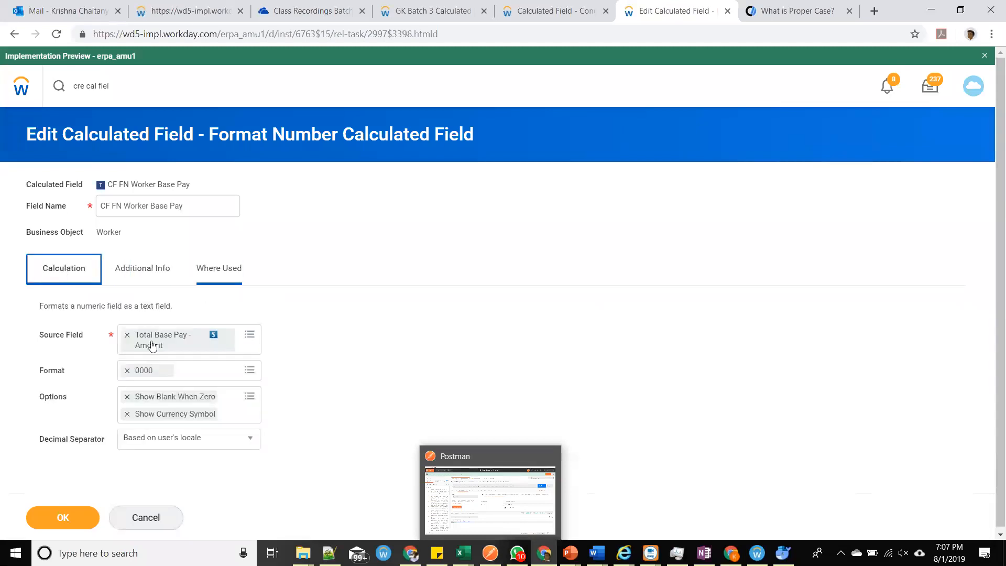
pyautogui.click(79, 511)
# Open the Create Calculated Field task from the existing "cre cal fiel" search.
pyautogui.click(535, 10)
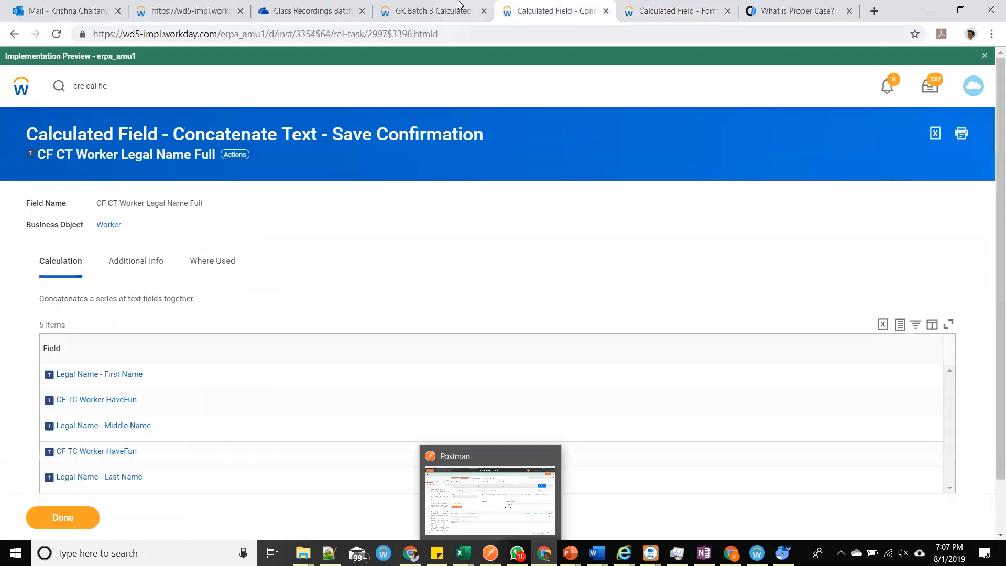
pyautogui.click(662, 11)
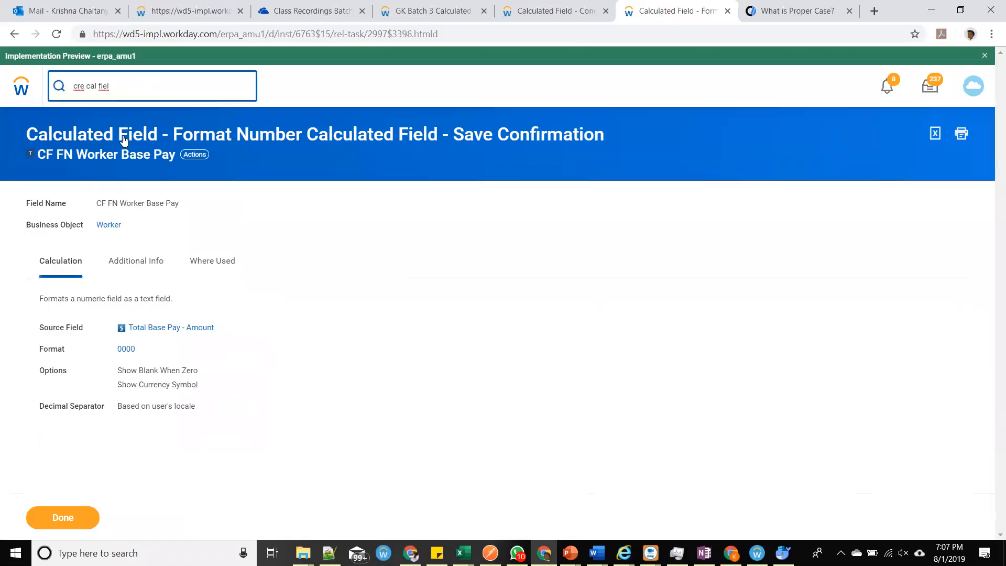
pyautogui.click(129, 131)
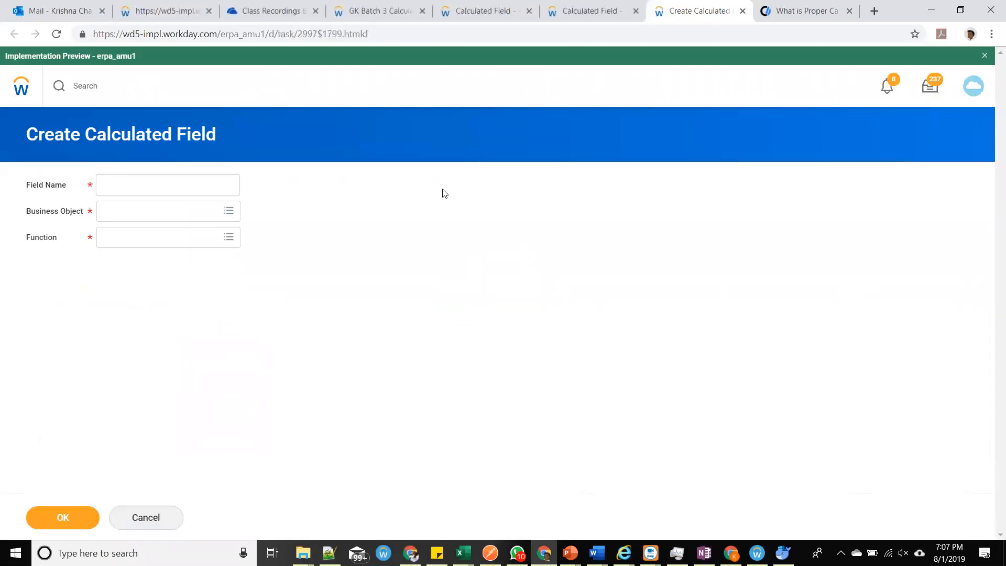
# Start an Arithmetic Calculation field named CF AC Total Base Pay plus employee on the Worker business object and continue to its definition.
pyautogui.click(206, 226)
pyautogui.write('worker')
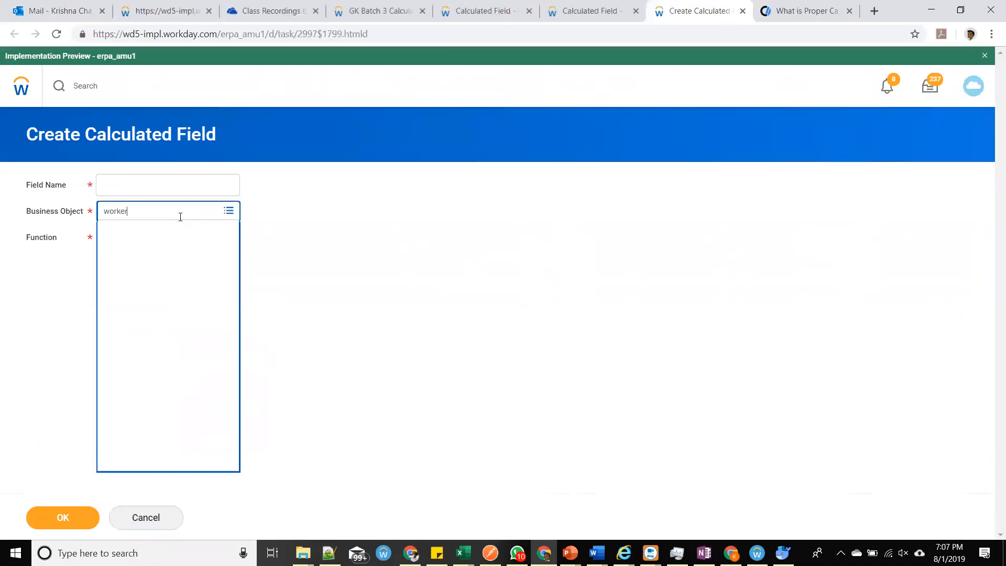
pyautogui.click(153, 257)
pyautogui.scroll(-15, 196, 355)
pyautogui.scroll(4, 197, 365)
pyautogui.scroll(4, 199, 363)
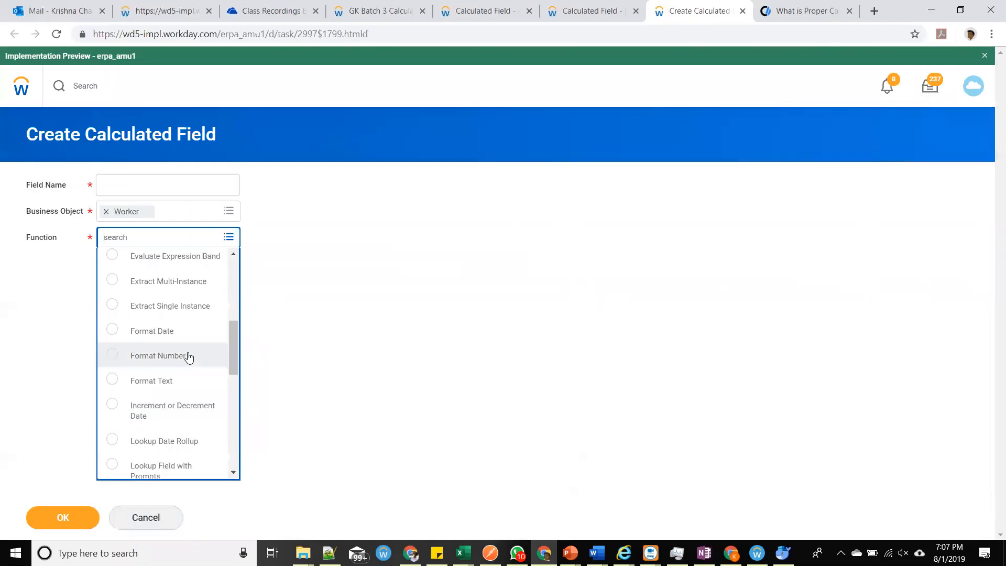
pyautogui.scroll(3, 189, 357)
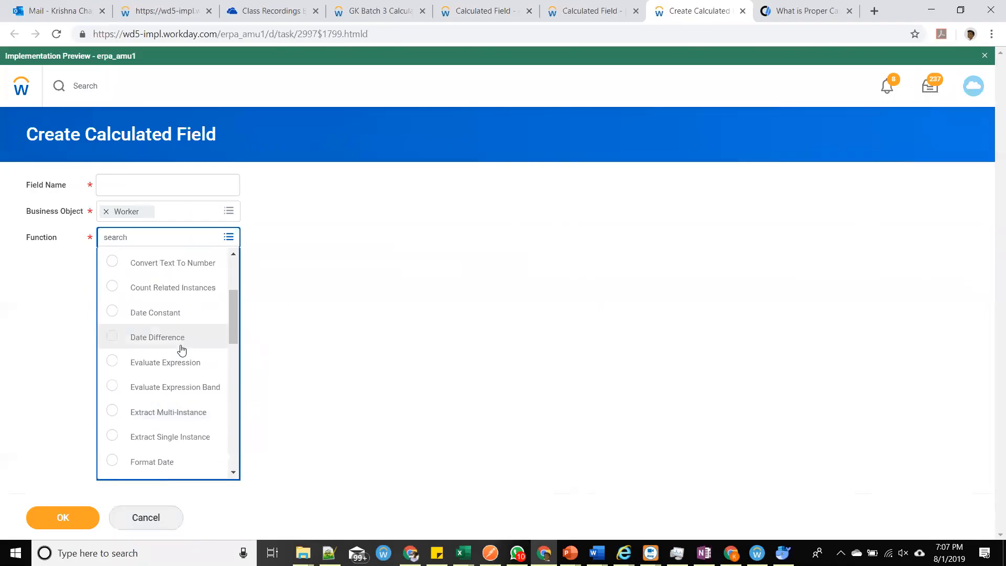
pyautogui.scroll(1, 182, 350)
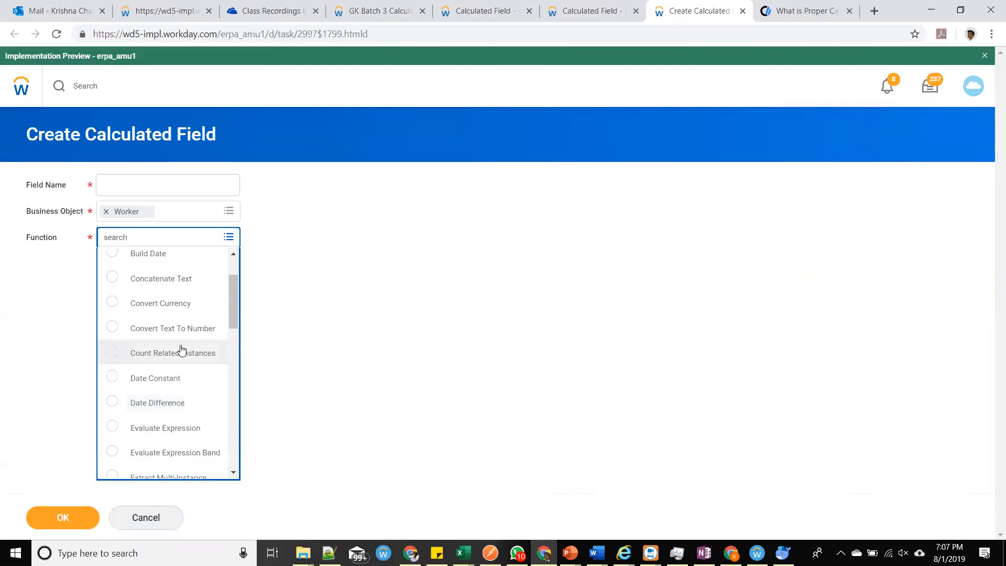
pyautogui.scroll(1, 182, 350)
pyautogui.scroll(1, 182, 351)
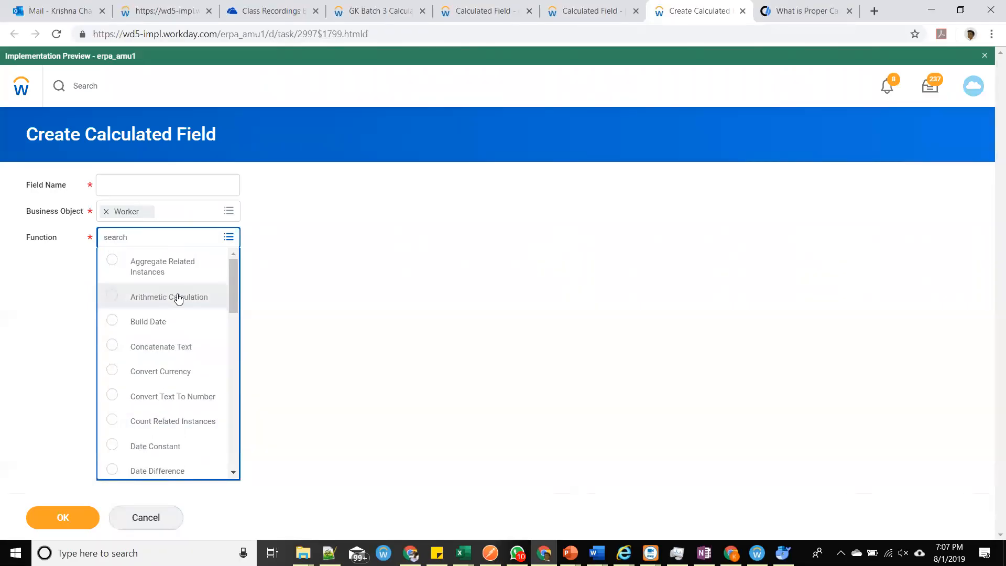
pyautogui.click(178, 298)
pyautogui.click(162, 185)
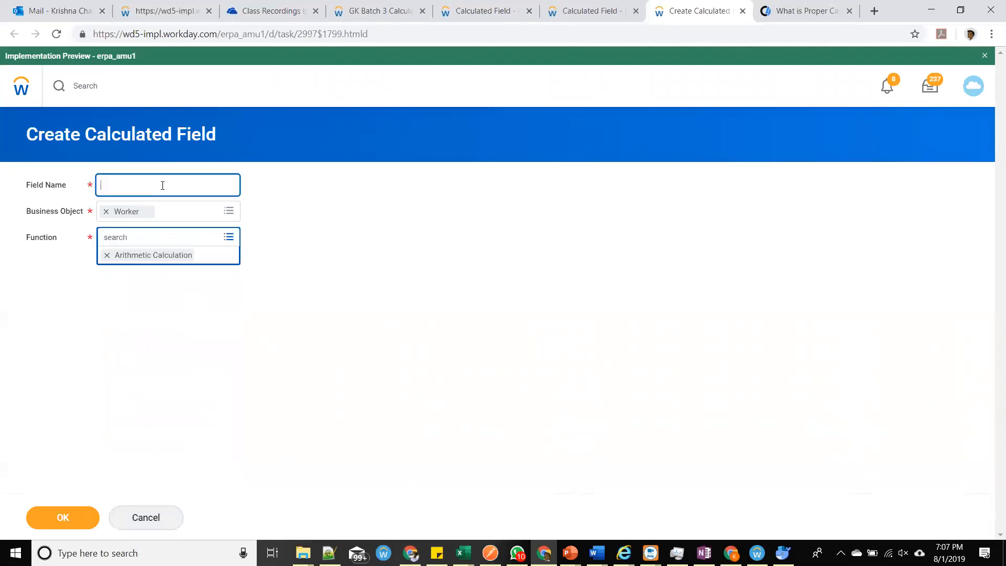
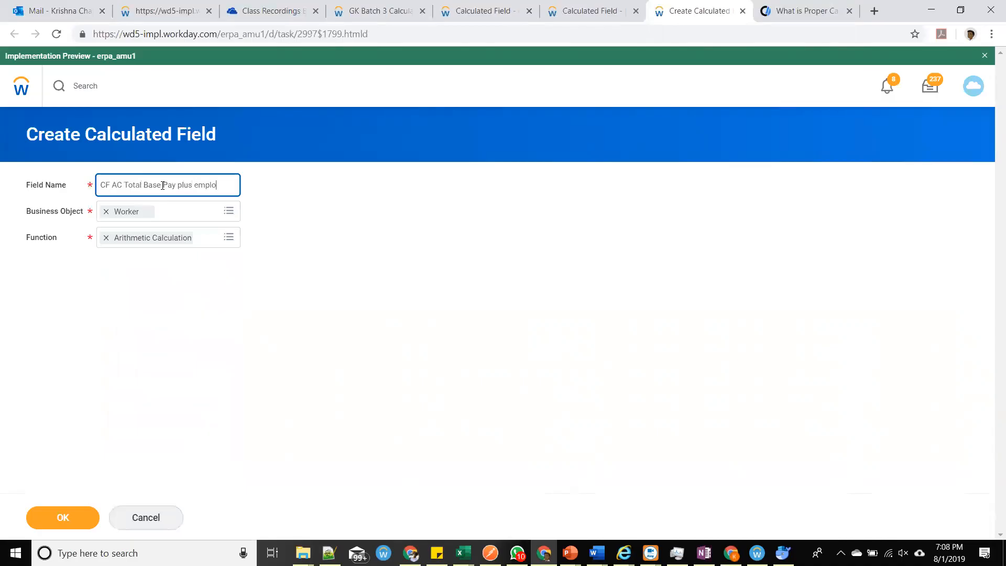
pyautogui.click(81, 519)
pyautogui.moveTo(220, 182); pyautogui.dragTo(101, 185)
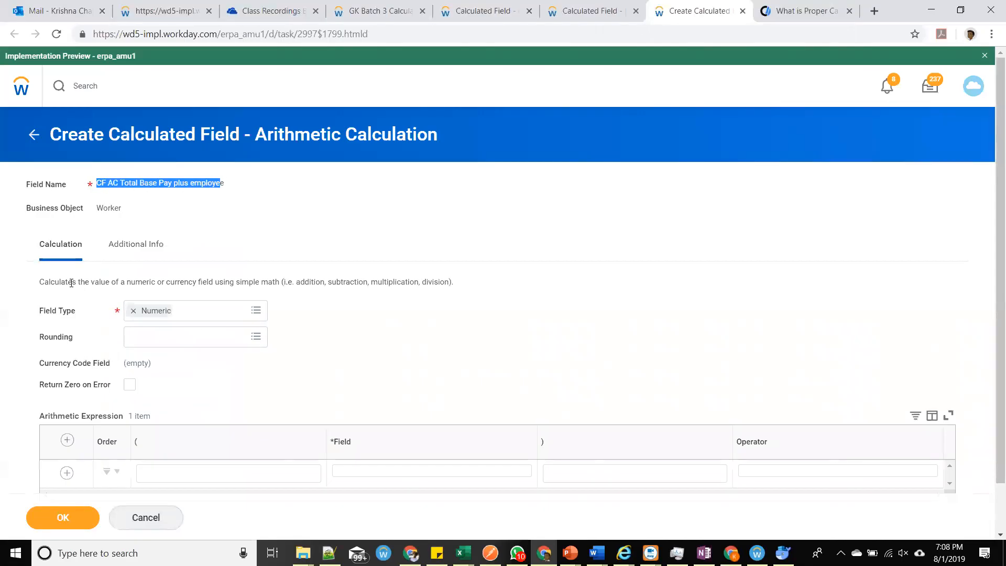
pyautogui.moveTo(106, 282); pyautogui.dragTo(447, 282)
pyautogui.click(214, 278)
pyautogui.click(345, 282)
pyautogui.click(460, 288)
# Set the calculation's rounding to Round down to nearest 0.25 and enable Return Zero on Error.
pyautogui.scroll(-1, 481, 305)
pyautogui.click(160, 288)
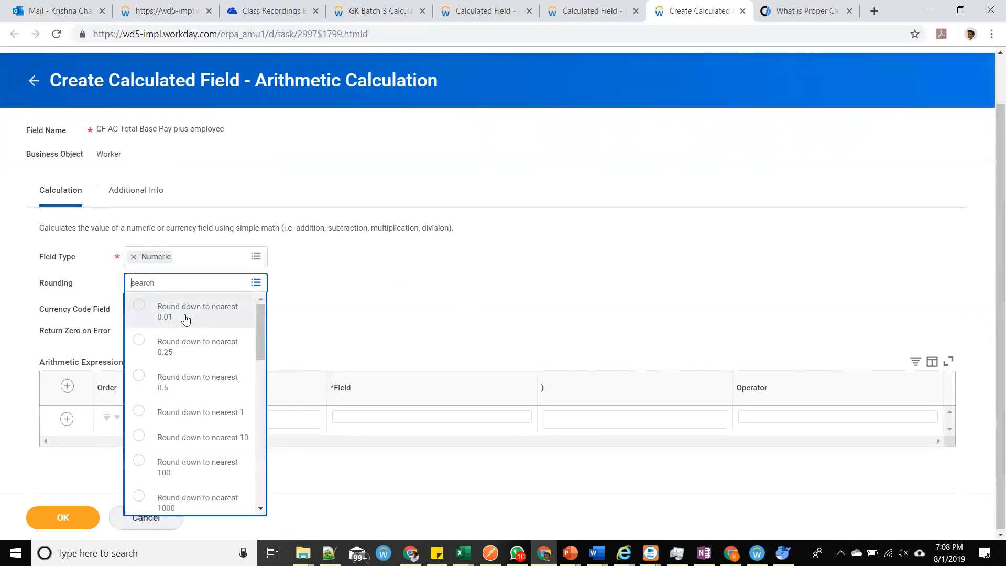
pyautogui.click(195, 356)
pyautogui.click(129, 333)
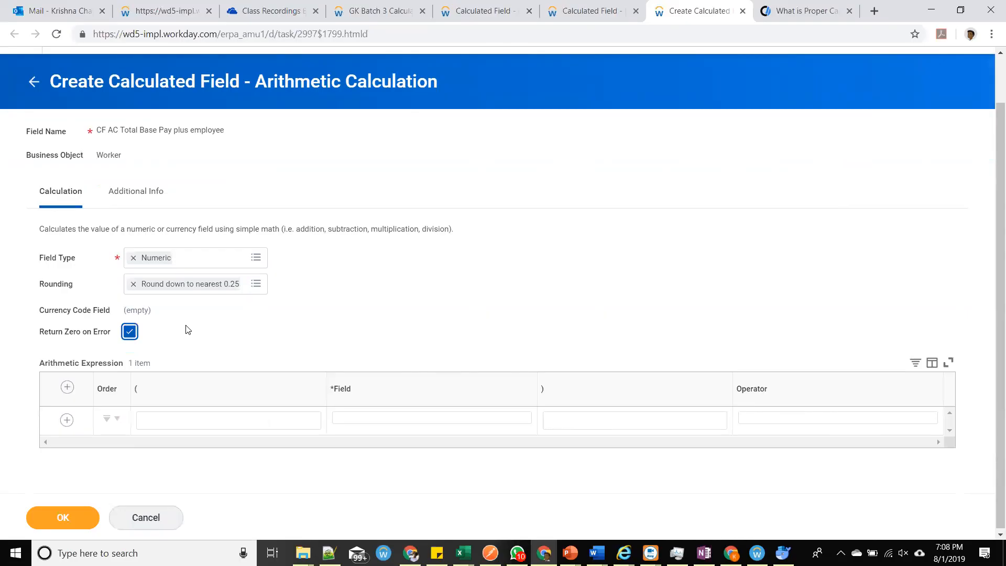
# Set the first arithmetic expression row to Total Base Pay - Amount with the * (Multiply) operator.
pyautogui.click(405, 420)
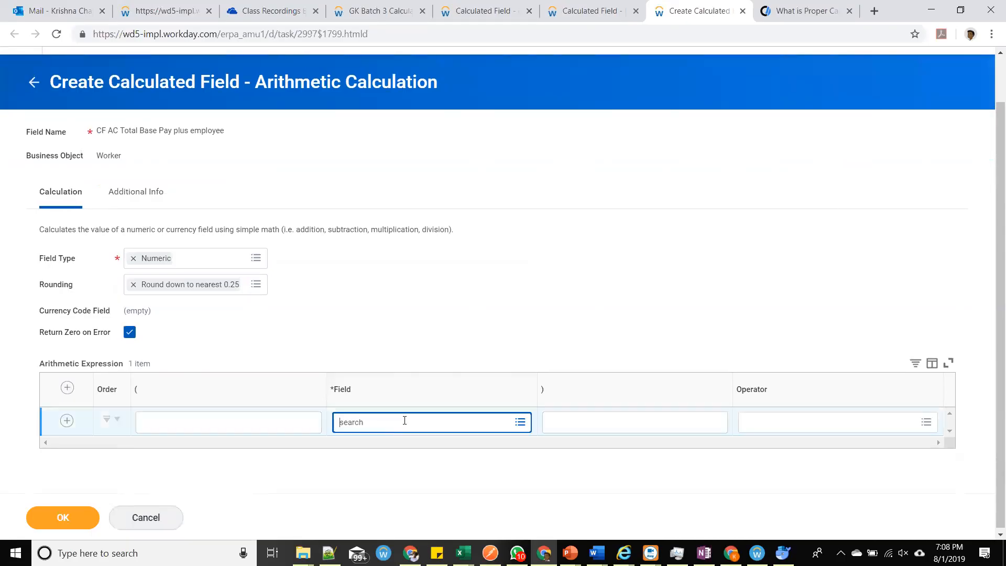
pyautogui.write('total base pay')
pyautogui.press('Return')
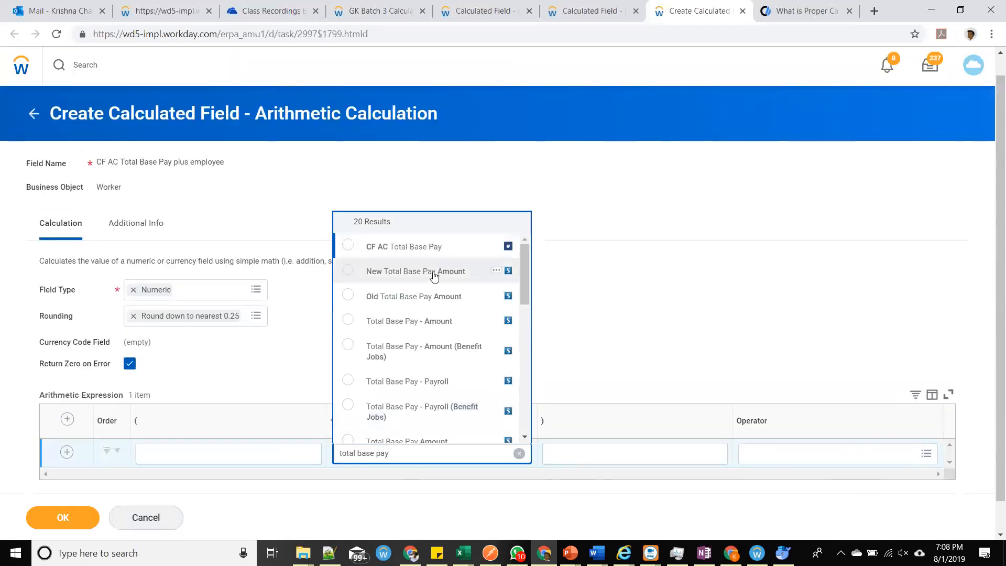
pyautogui.click(434, 321)
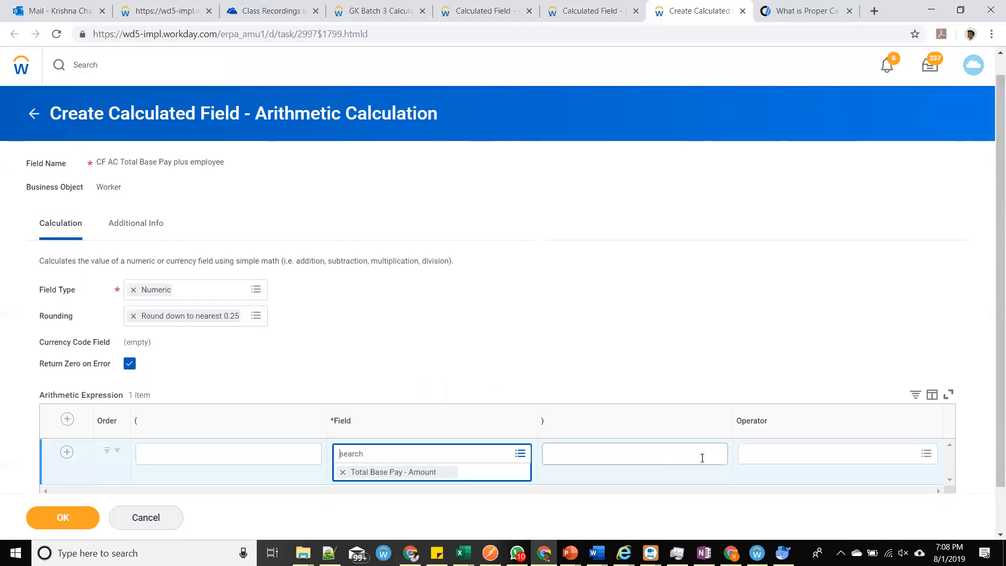
pyautogui.click(781, 457)
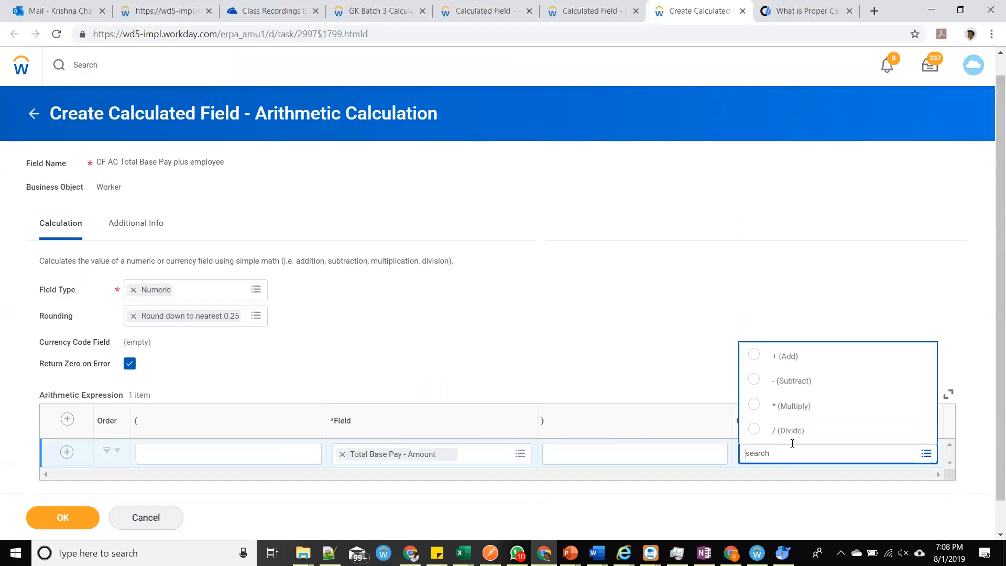
pyautogui.click(823, 408)
# Add a second arithmetic expression row and search its field list for CF FT.
pyautogui.scroll(-1, 466, 332)
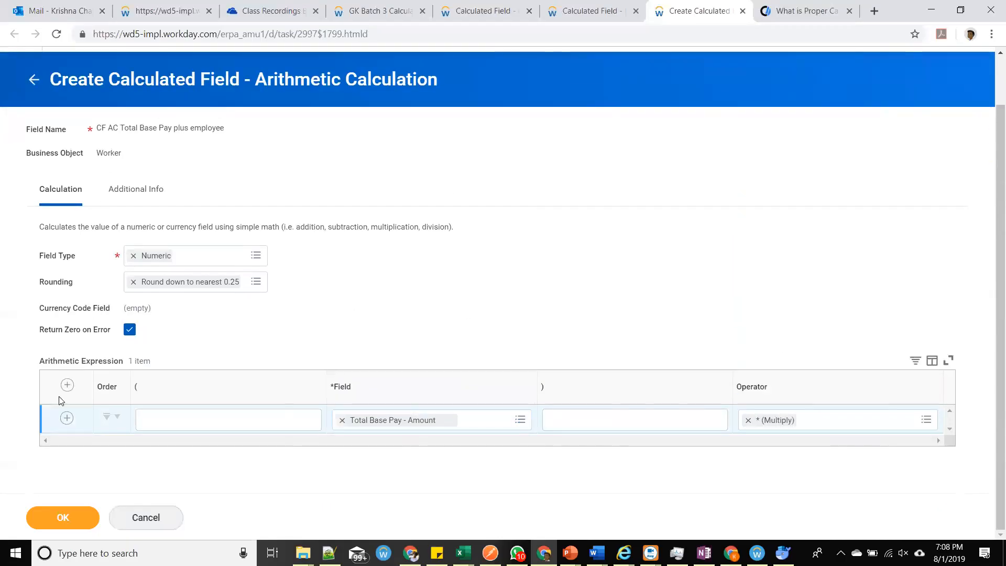
pyautogui.click(66, 419)
pyautogui.click(426, 447)
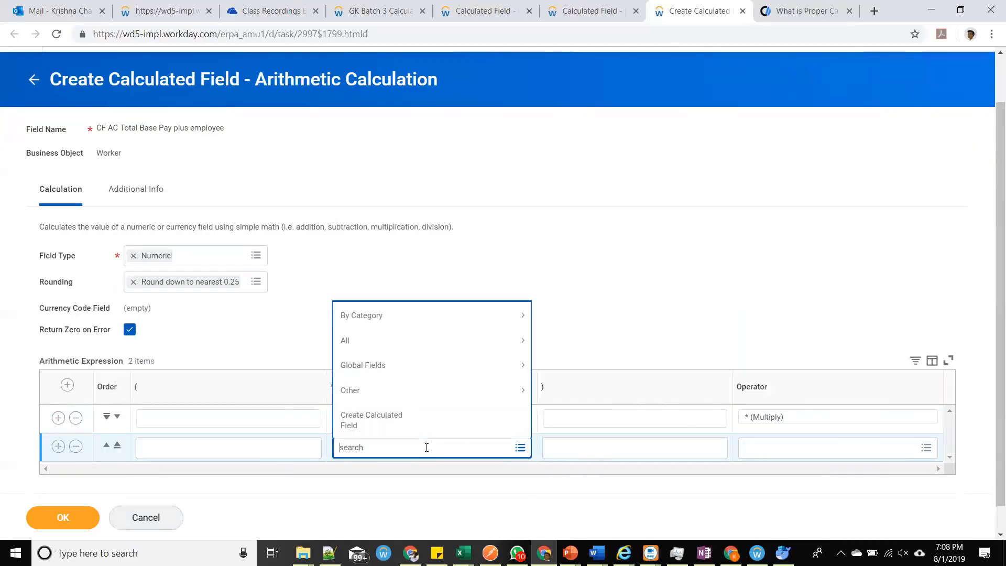
pyautogui.write('CF')
pyautogui.press('Return')
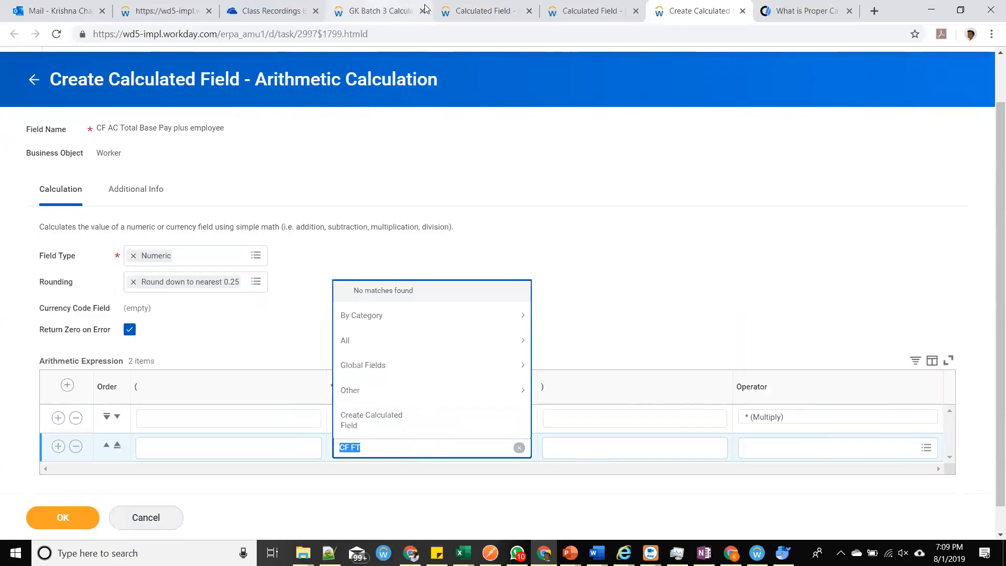
# Copy CF CTN Worker Employee ID Num from the GK Batch 3 Calculated Field Report columns and use it as the second expression row's field.
pyautogui.click(483, 10)
pyautogui.click(202, 271)
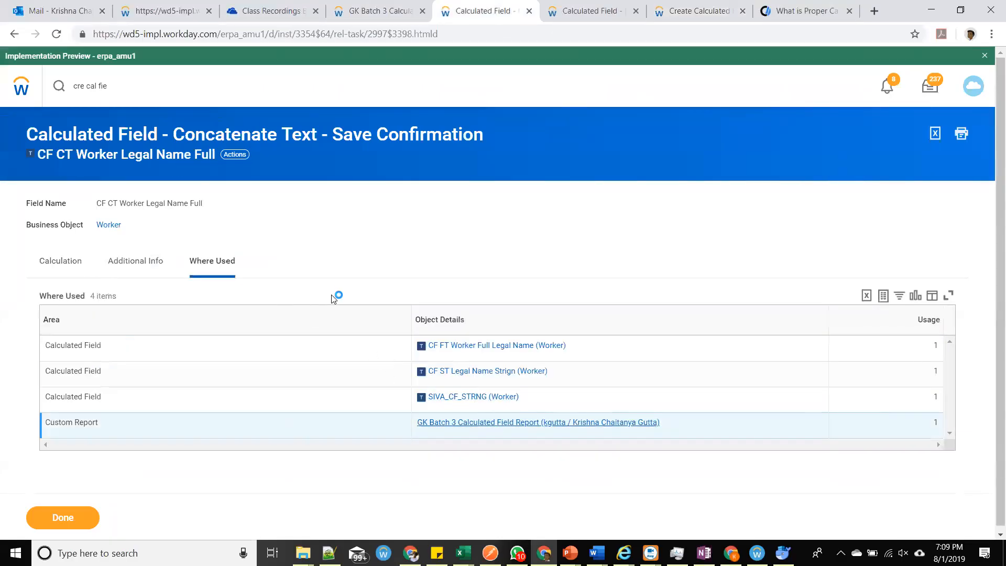
pyautogui.scroll(-1, 337, 400)
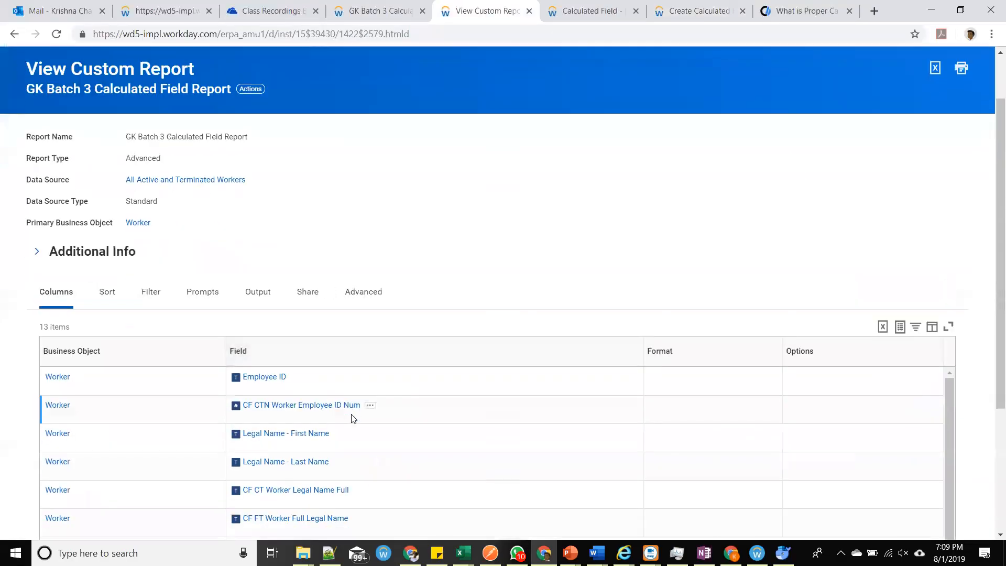
pyautogui.moveTo(362, 408); pyautogui.dragTo(243, 414)
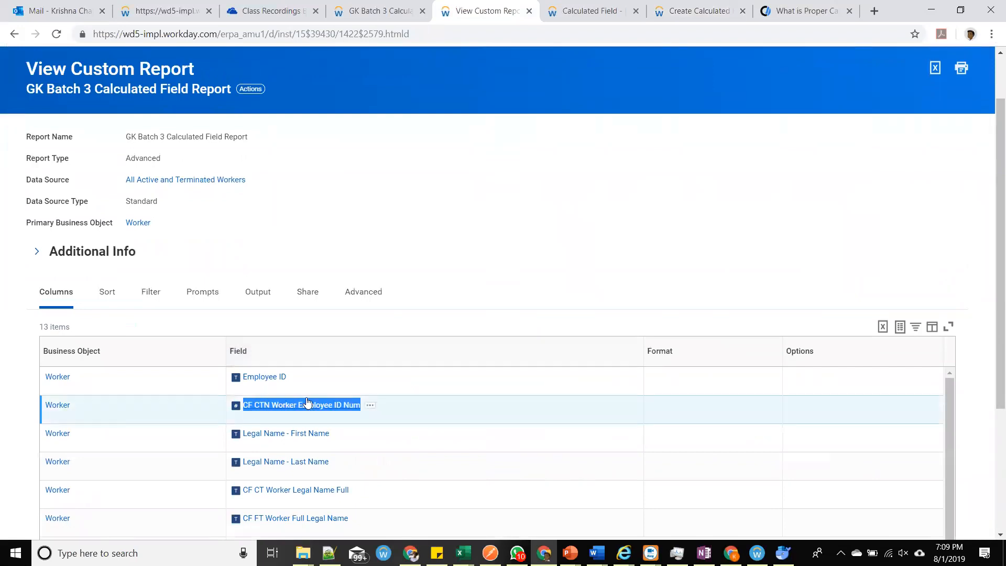
pyautogui.click(591, 9)
pyautogui.click(687, 12)
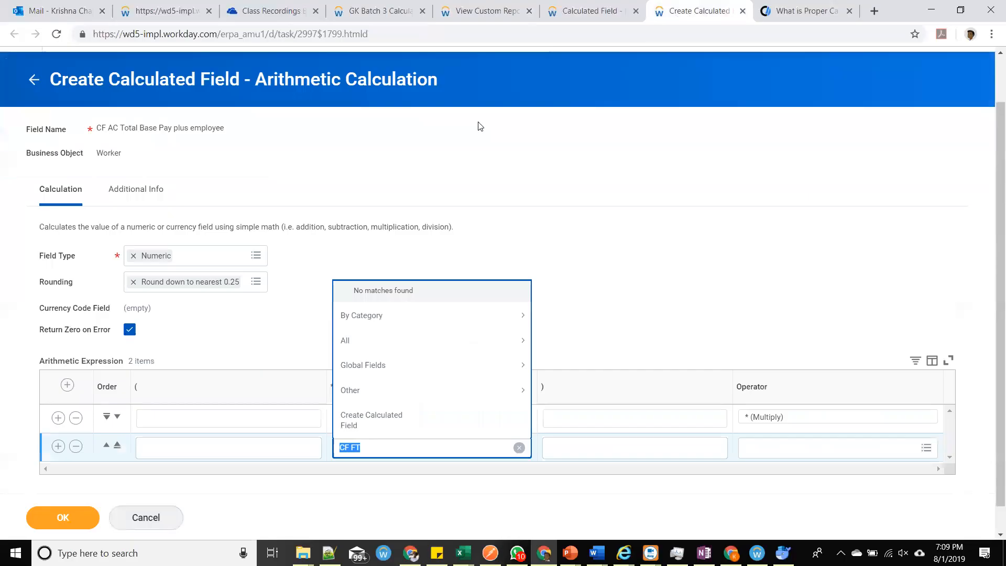
pyautogui.press('Return')
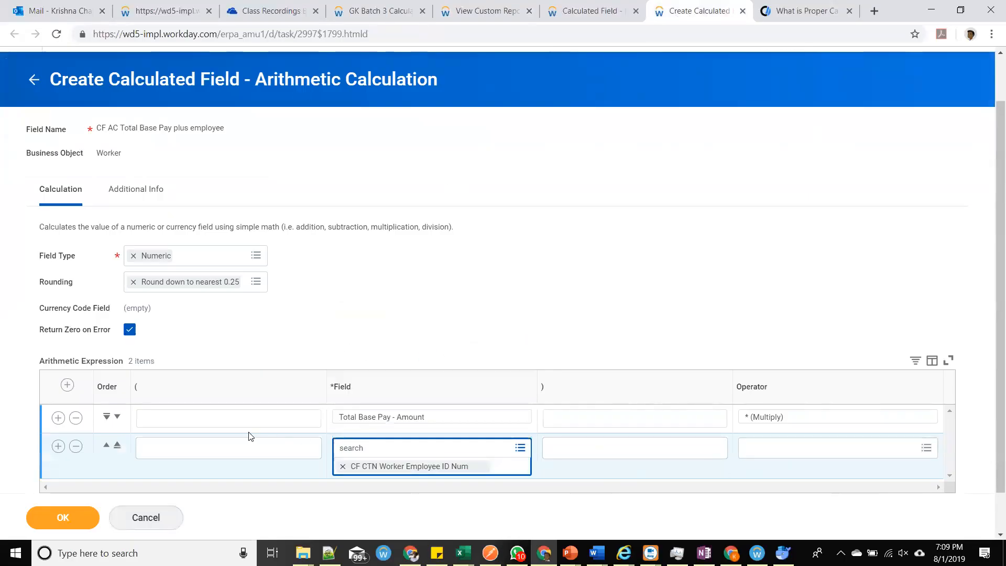
# Enclose the first two expression rows in parentheses and set the second row's operator to / (Divide).
pyautogui.click(250, 419)
pyautogui.write('(')
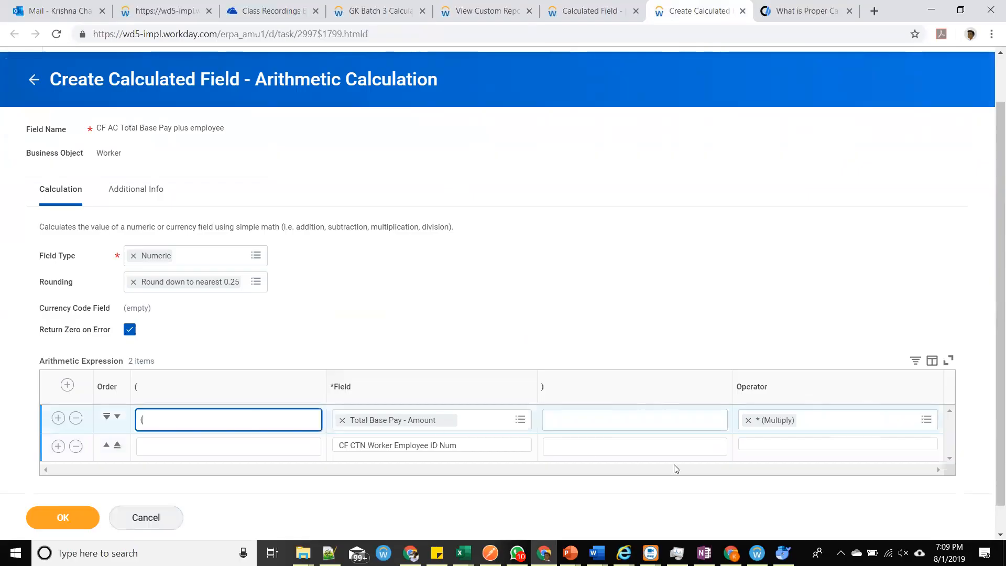
pyautogui.click(811, 448)
pyautogui.click(692, 449)
pyautogui.write('(')
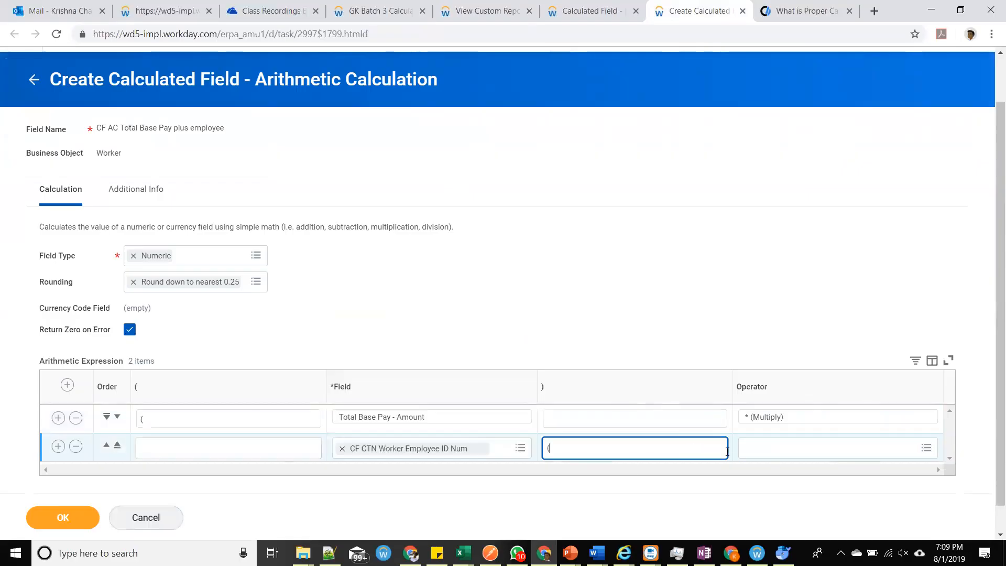
pyautogui.click(774, 452)
pyautogui.moveTo(665, 476); pyautogui.dragTo(484, 480)
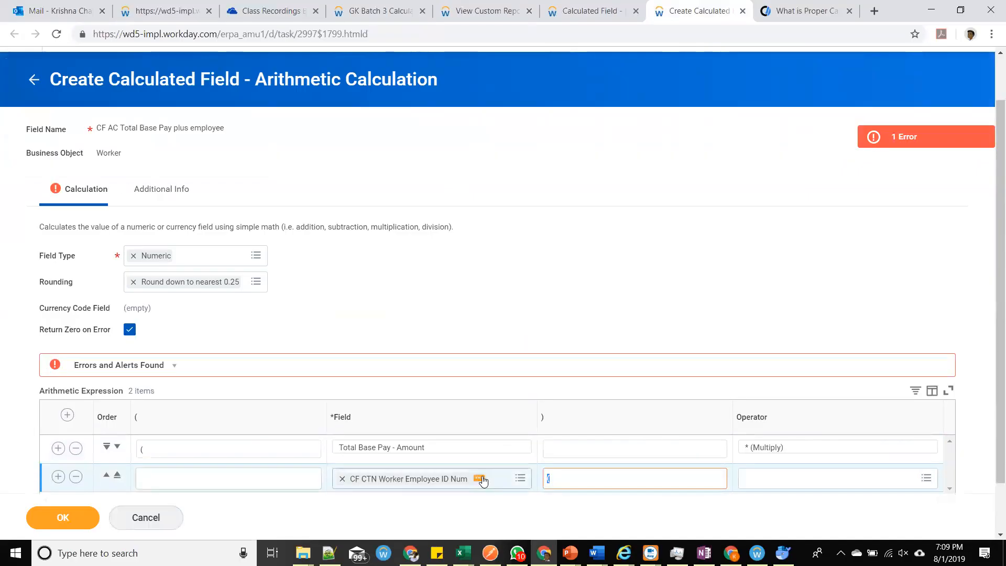
pyautogui.scroll(-1, 776, 341)
pyautogui.click(807, 418)
pyautogui.click(789, 398)
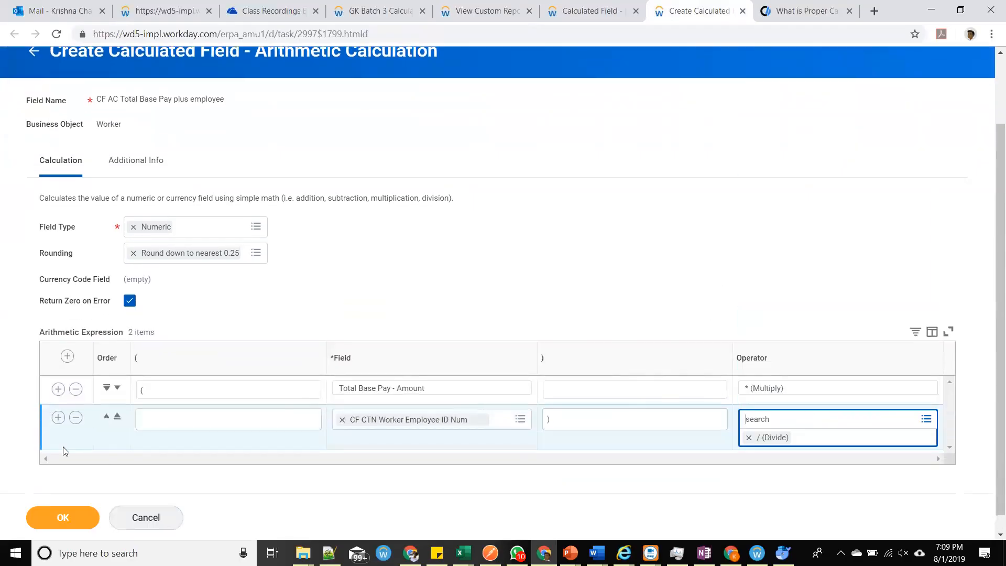
# Add a third arithmetic expression row and search its field list for 1200.
pyautogui.click(58, 418)
pyautogui.click(394, 448)
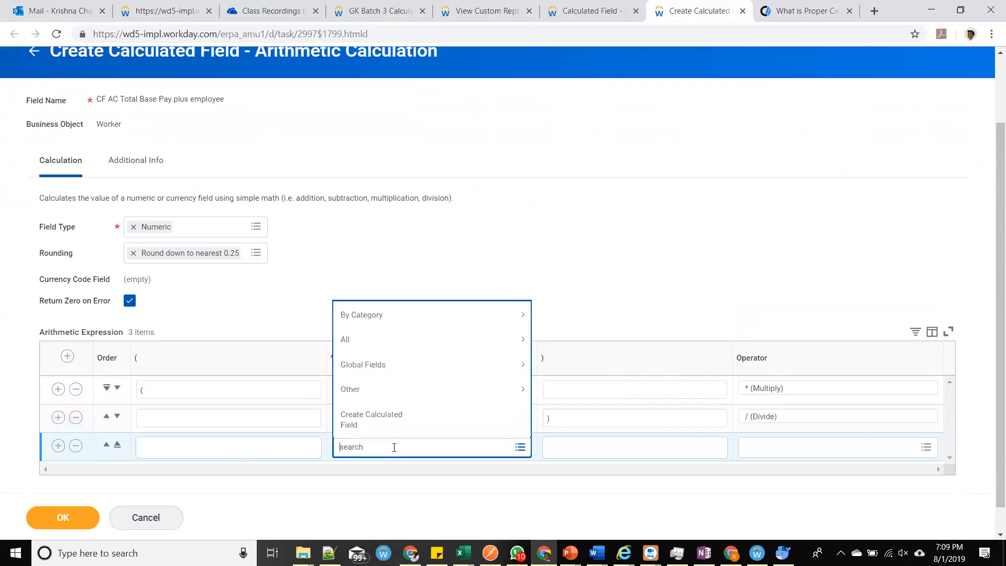
pyautogui.write('1200')
pyautogui.press('Return')
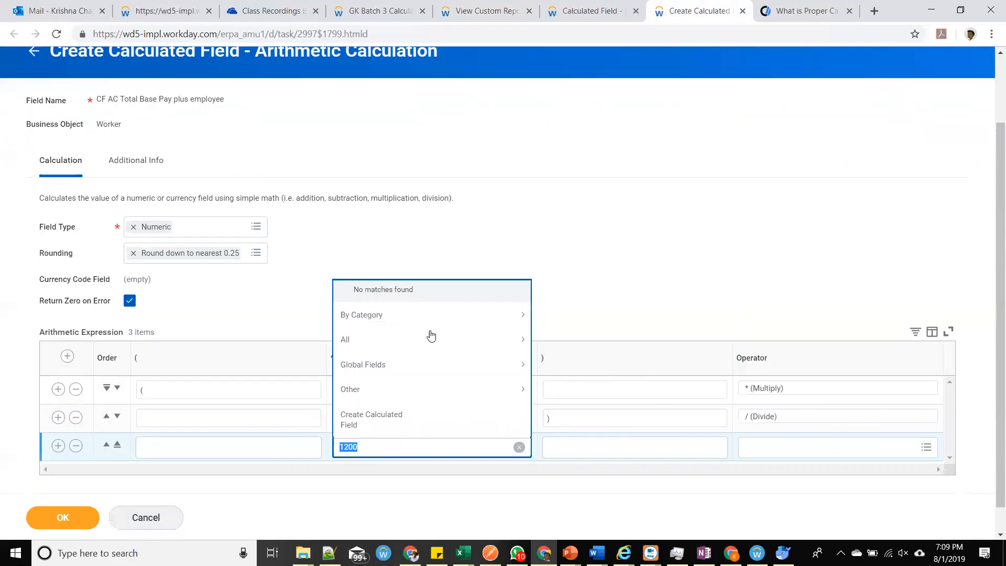
# In the other calculated field tab, open Create Calculated Field, name the field CF 1200 and set its business object to Global.
pyautogui.click(589, 11)
pyautogui.write('cre cal fiel')
pyautogui.click(164, 128)
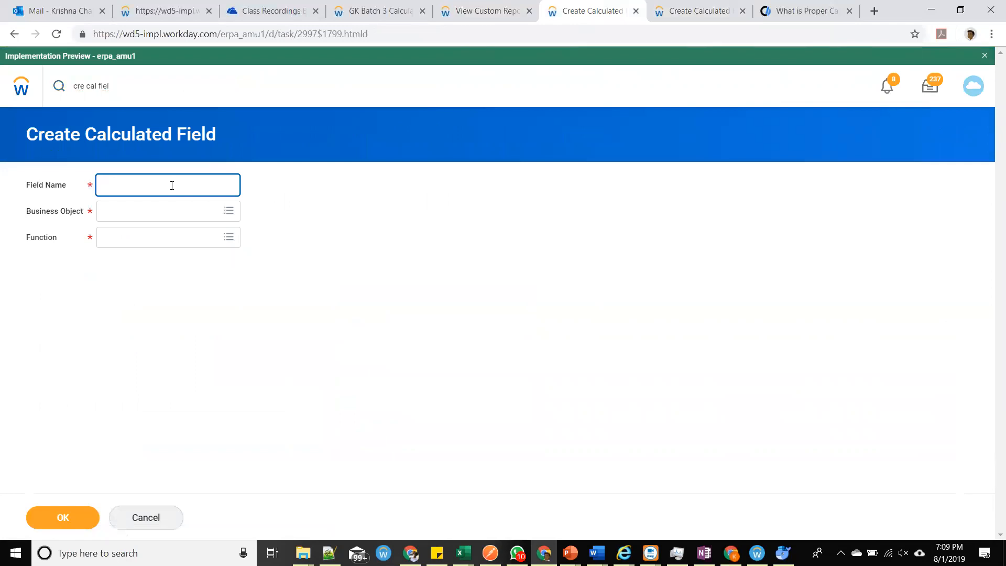
pyautogui.press('Tab')
pyautogui.write('global')
pyautogui.press('Return')
pyautogui.click(157, 278)
pyautogui.write('global')
pyautogui.press('Return')
pyautogui.click(164, 269)
pyautogui.click(170, 261)
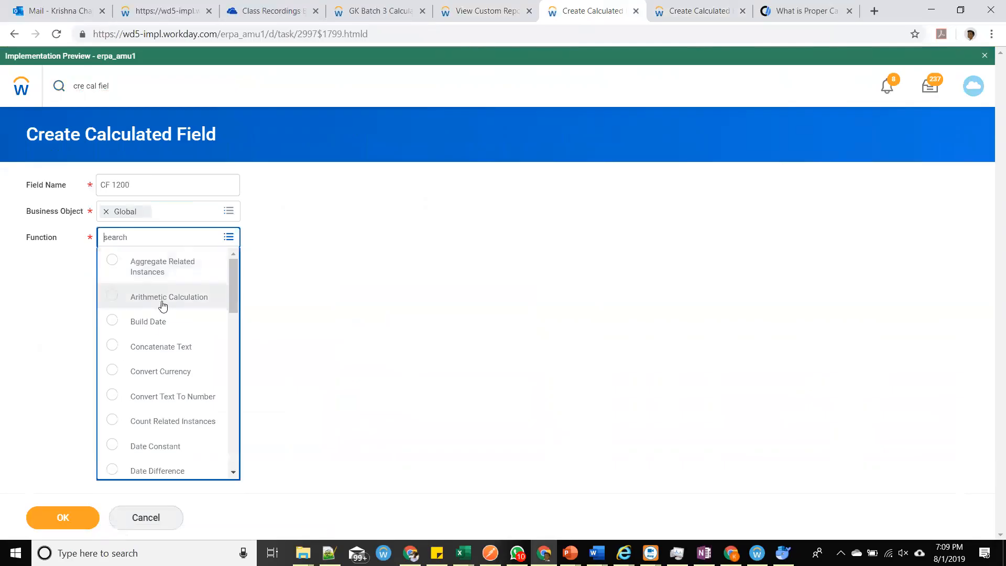
# Choose the Numeric Constant function for CF 1200, set the constant to 1200 and save the field.
pyautogui.scroll(-1, 192, 332)
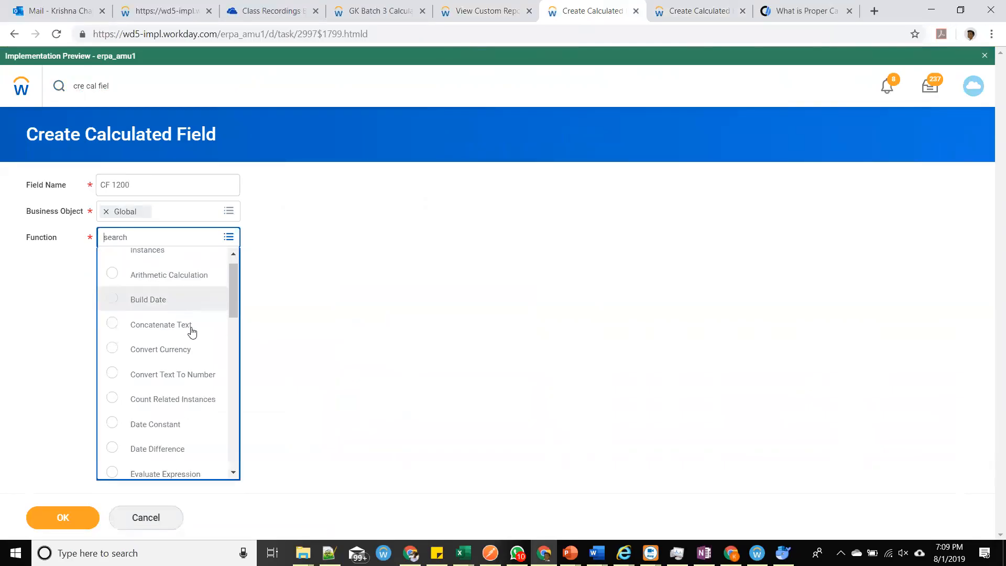
pyautogui.scroll(-7, 193, 332)
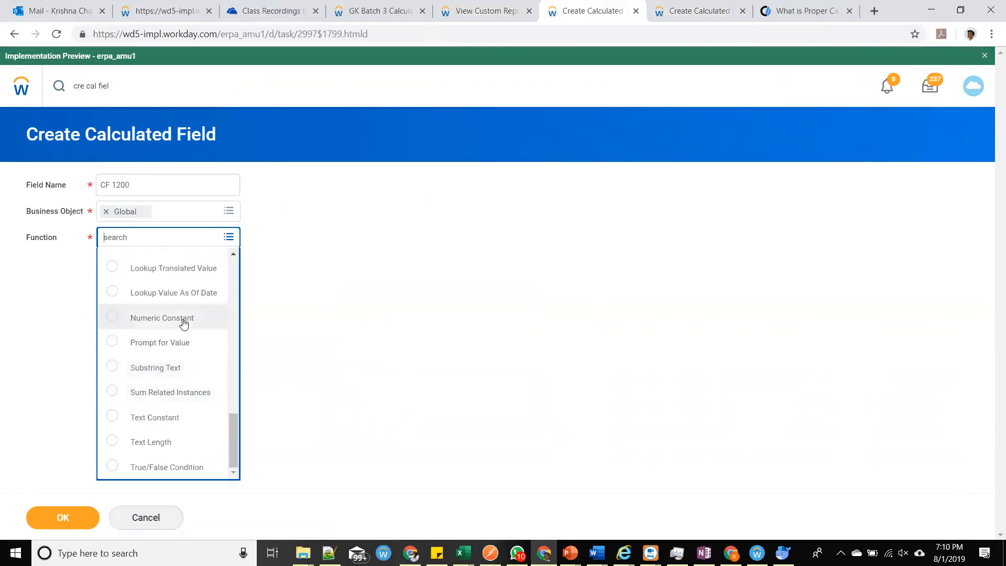
pyautogui.click(183, 321)
pyautogui.click(86, 518)
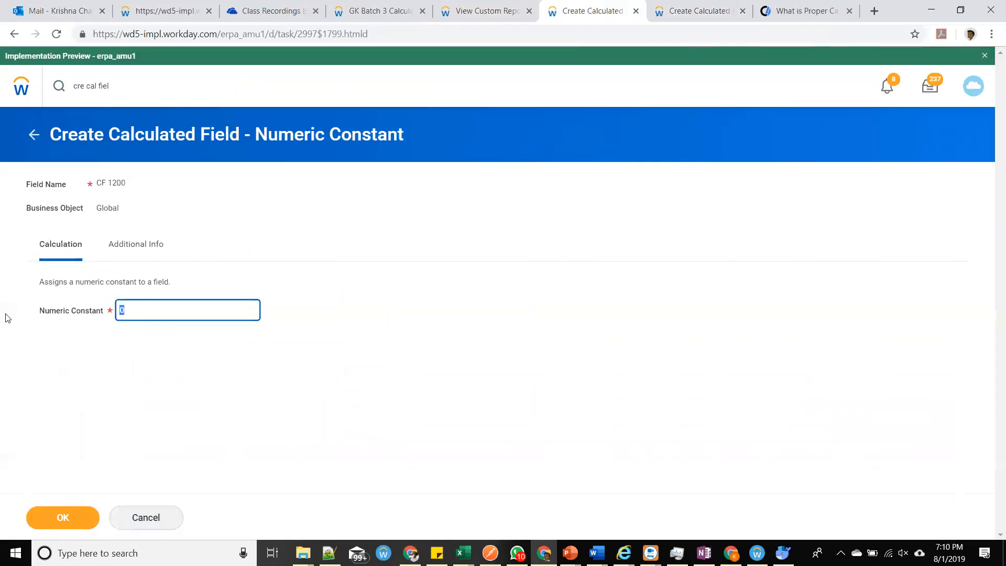
pyautogui.write('1200')
pyautogui.click(81, 516)
# Return to the arithmetic calculation and set the third expression row's field to CF 1200.
pyautogui.hotkey('ctrl', 'Tab')
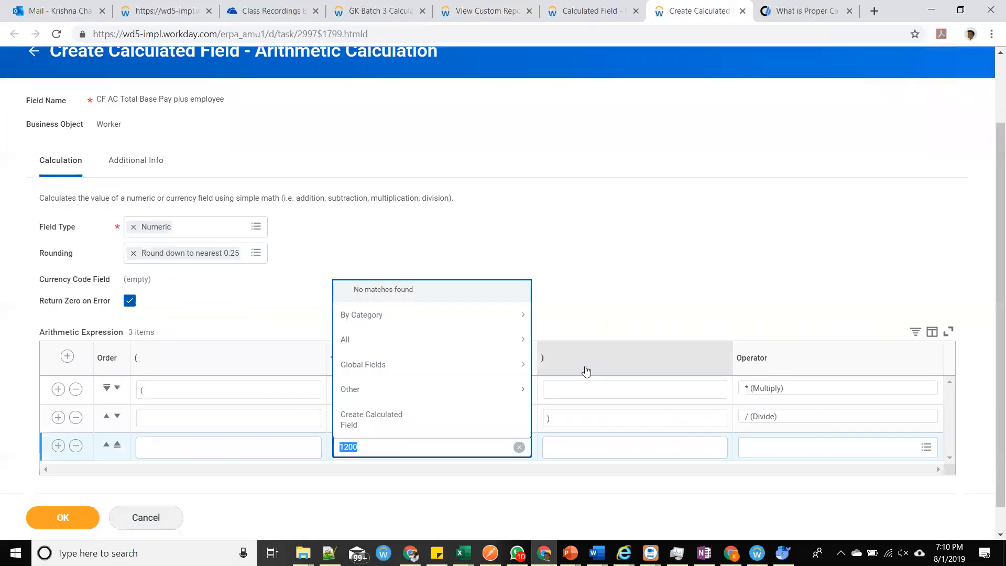
pyautogui.press('Return')
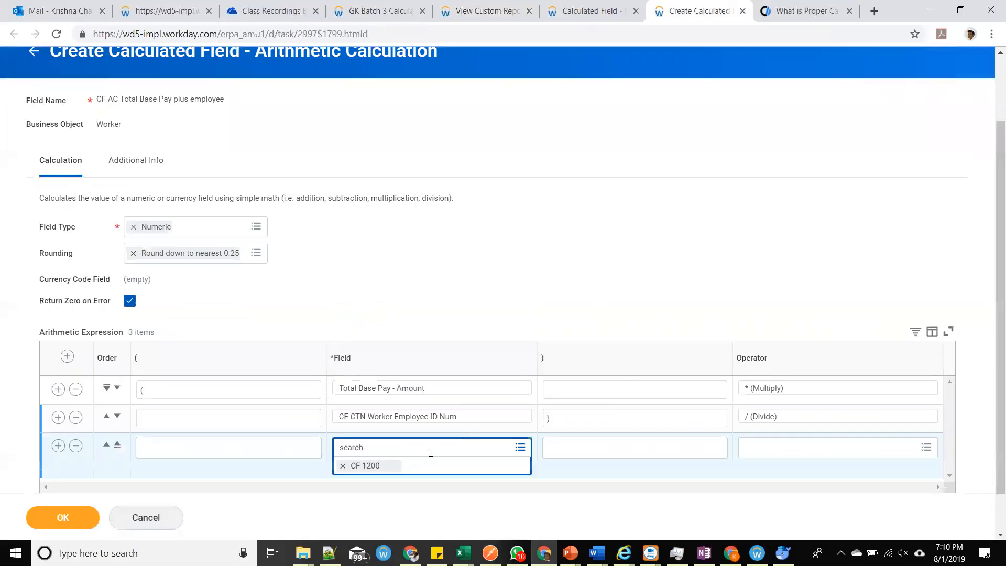
# Copy the field name CF AC Total Base Pay plus employee and save the arithmetic calculated field.
pyautogui.click(479, 223)
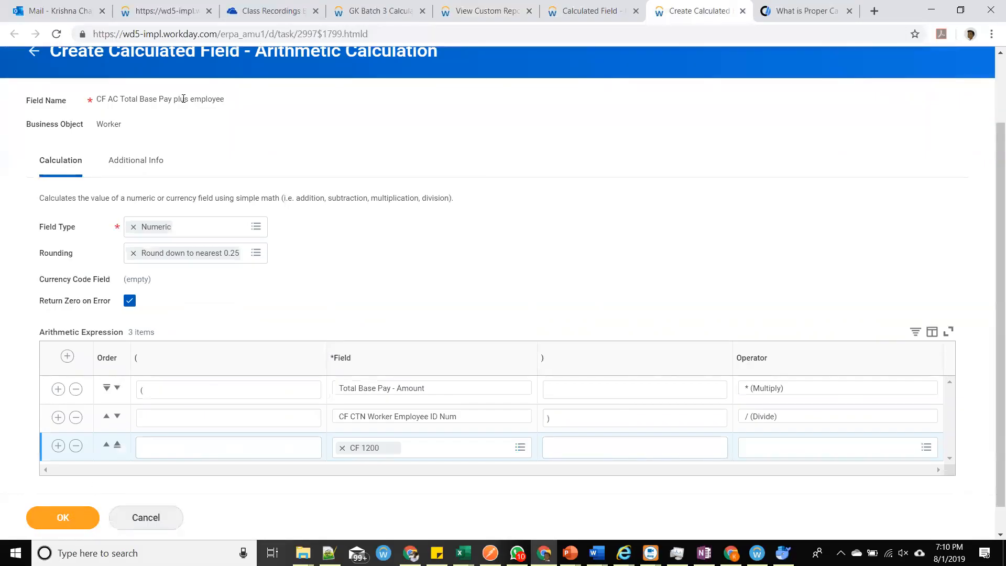
pyautogui.moveTo(225, 99); pyautogui.dragTo(104, 98)
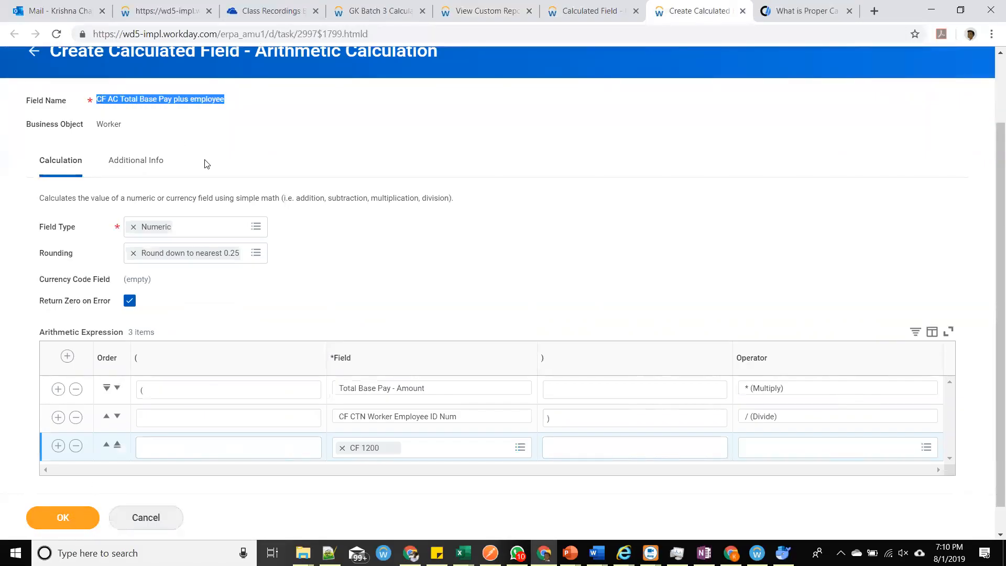
pyautogui.click(74, 518)
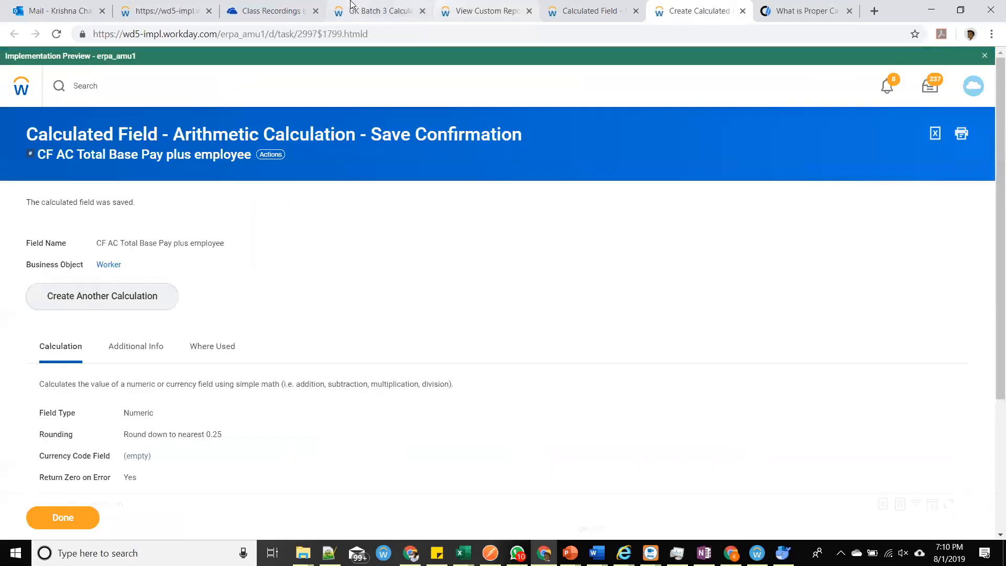
# Edit GK Batch 3 Calculated Field Report and replace the CF FN Worker Base Pay column's field with CF AC Total Base Pay plus employee.
pyautogui.click(374, 10)
pyautogui.click(465, 10)
pyautogui.click(258, 91)
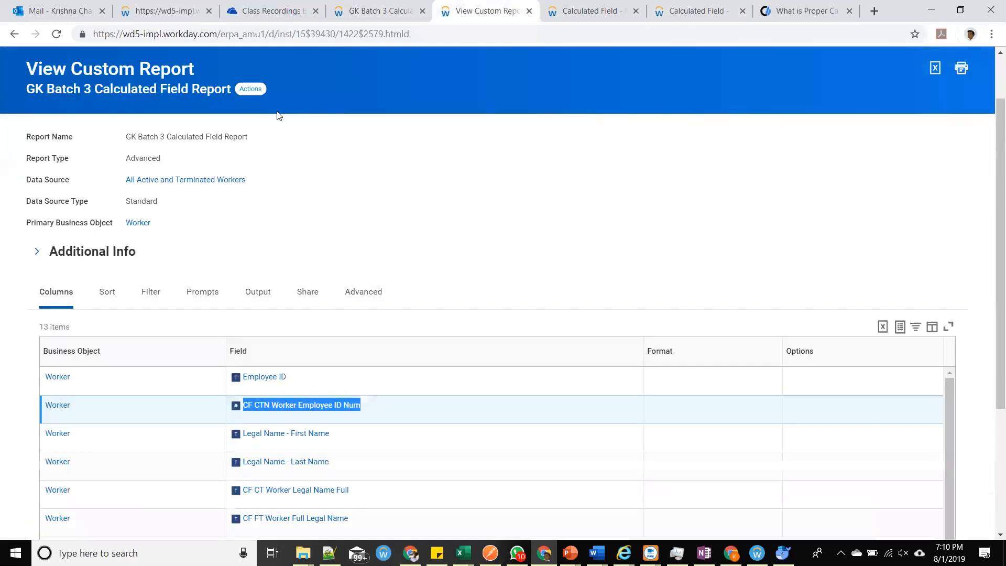
pyautogui.scroll(-5, 376, 159)
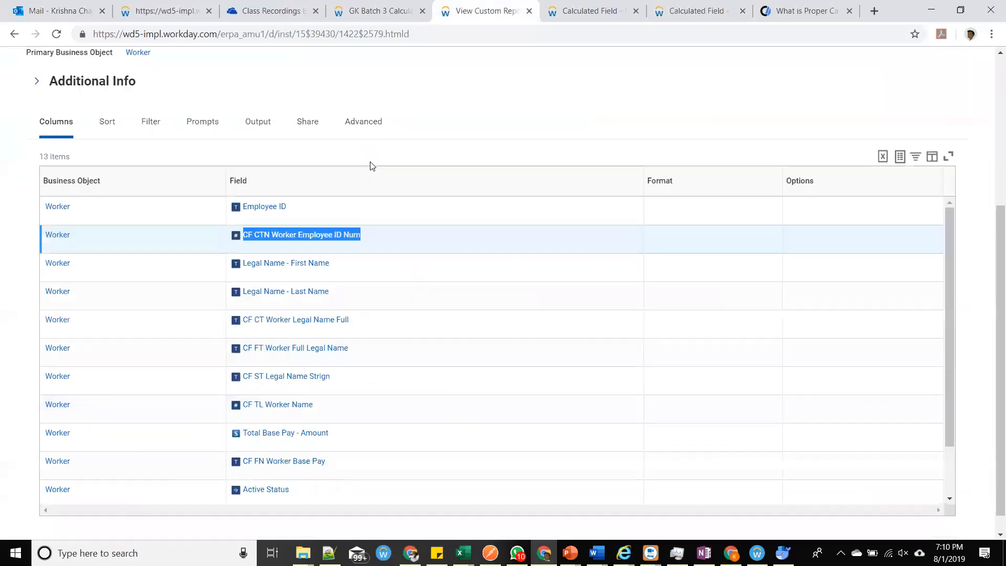
pyautogui.scroll(-6, 309, 267)
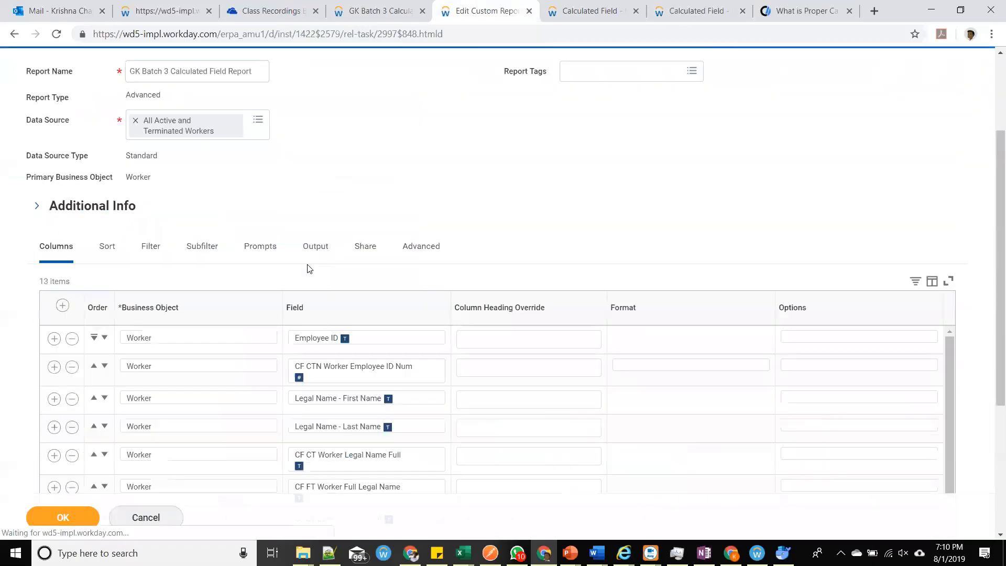
pyautogui.scroll(-3, 267, 259)
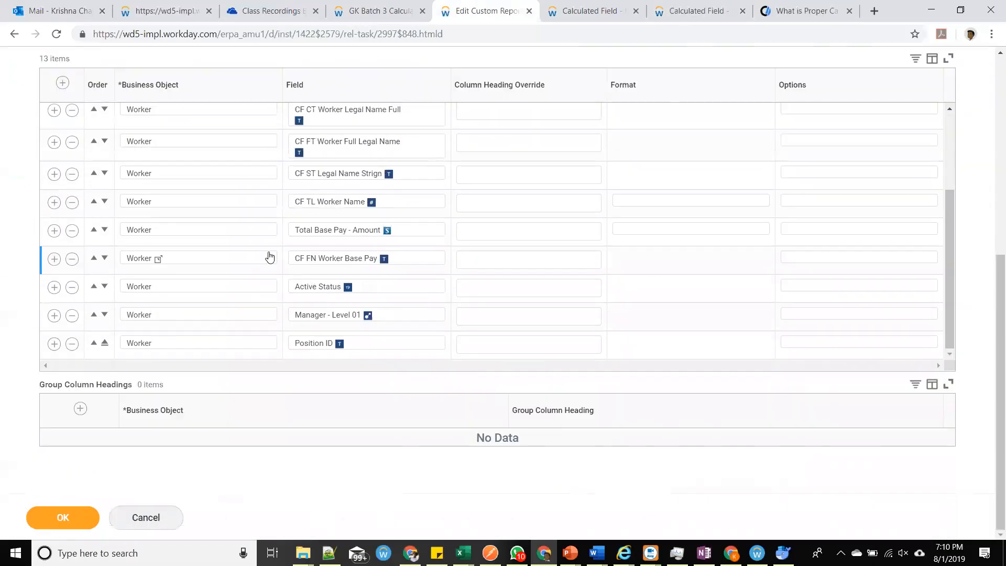
pyautogui.click(419, 258)
pyautogui.write('CF AC Total Base Pay plus employee')
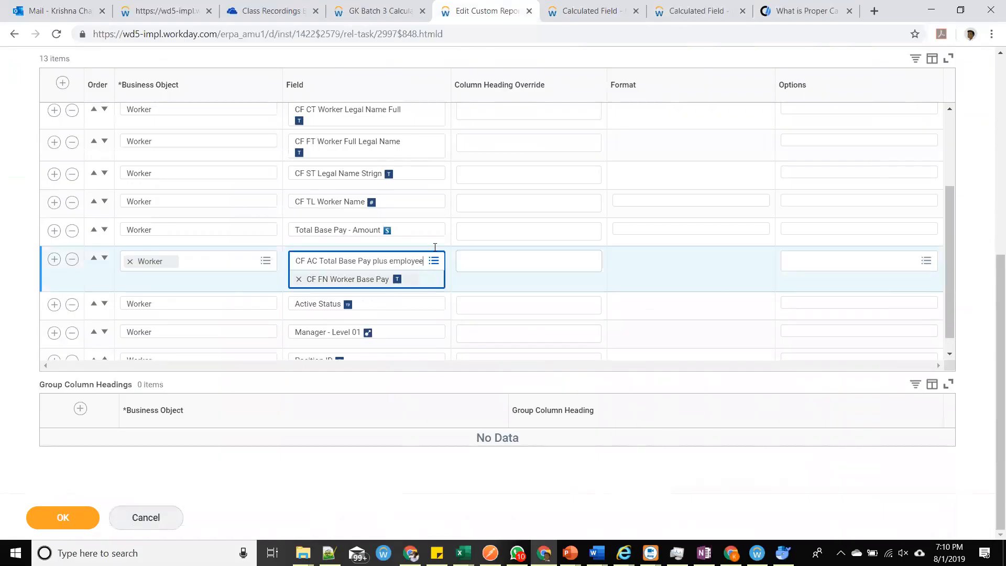
pyautogui.press('Return')
# Set the column heading override of the CF AC Total Base Pay plus employee row to "Arithematic cal".
pyautogui.click(481, 260)
pyautogui.write('Arthewmatic al')
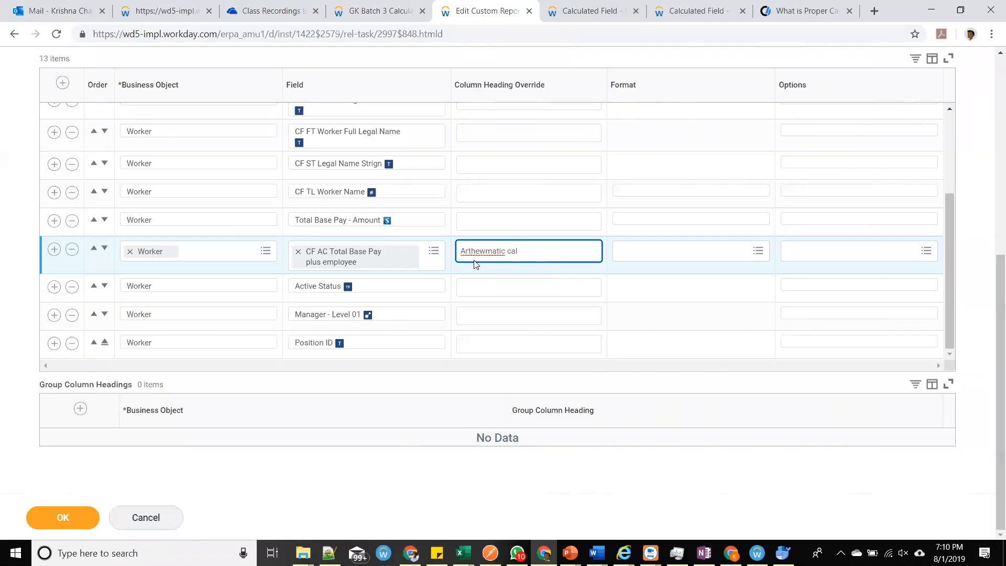
pyautogui.press('BackSpace')
pyautogui.scroll(2, 487, 252)
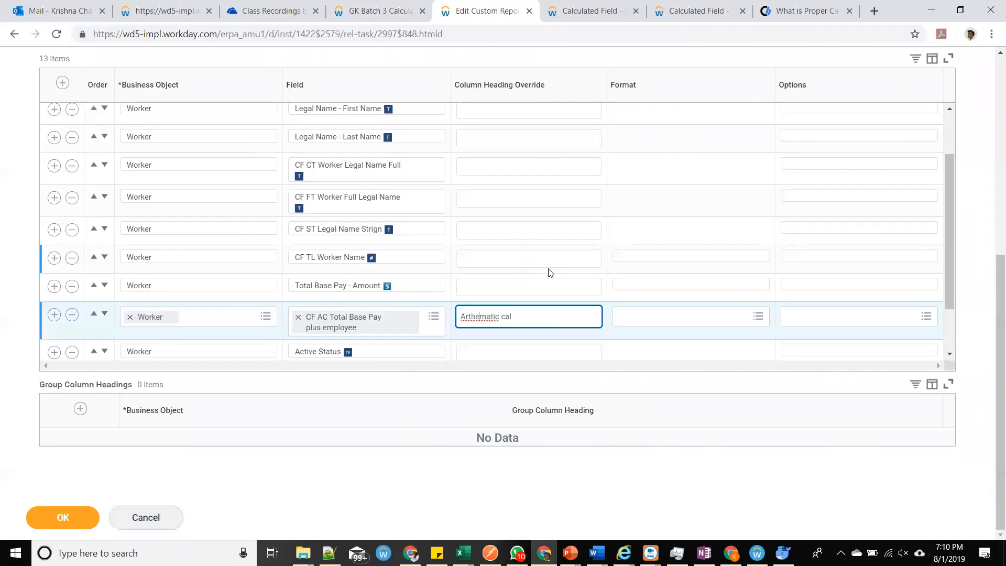
pyautogui.rightClick(478, 318)
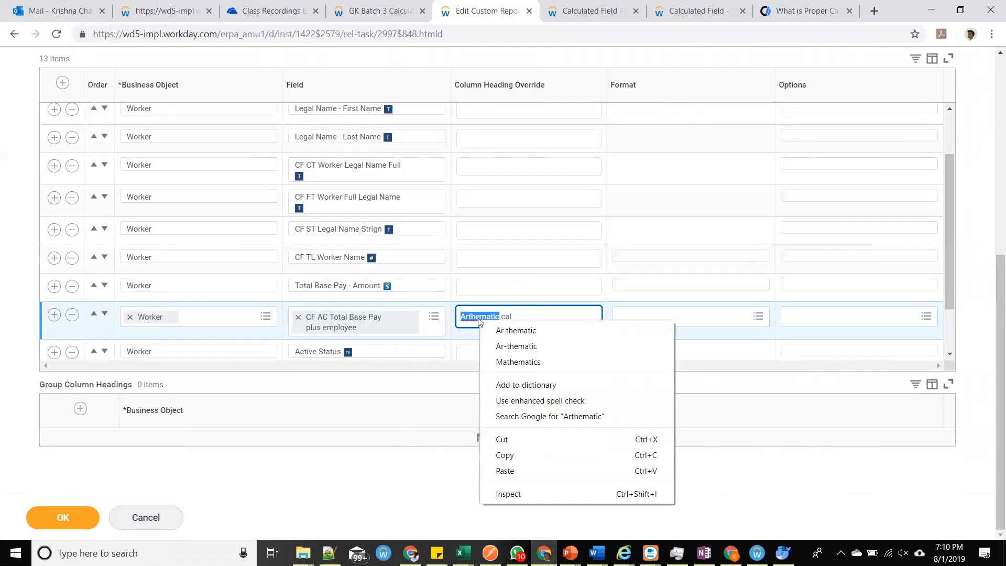
pyautogui.click(587, 11)
pyautogui.click(678, 5)
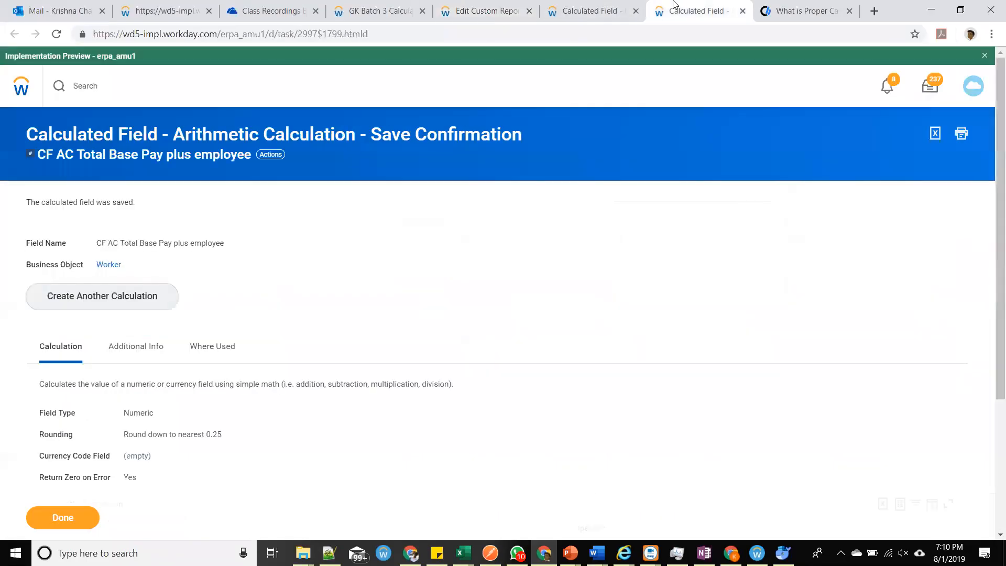
pyautogui.click(516, 7)
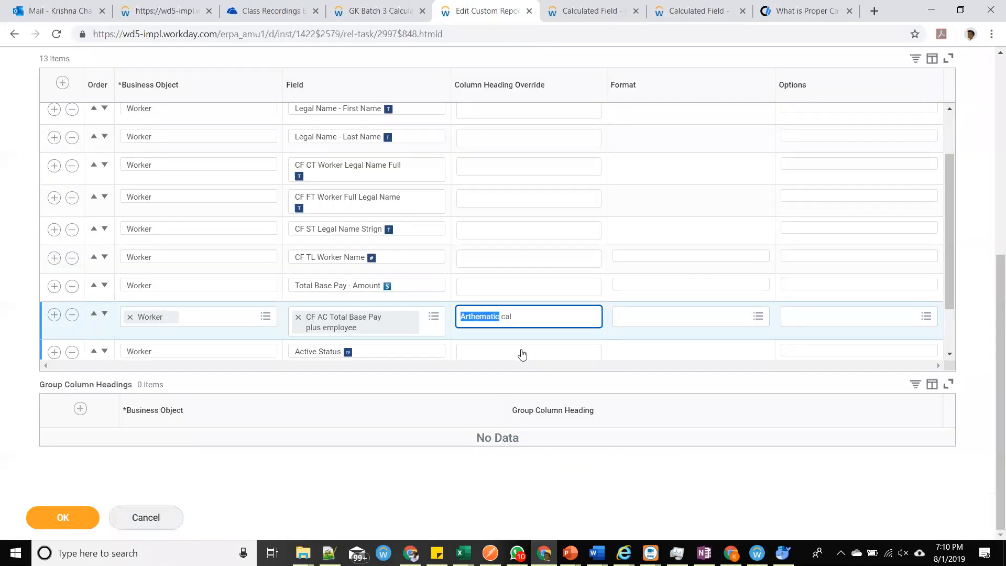
pyautogui.click(467, 318)
pyautogui.write('i')
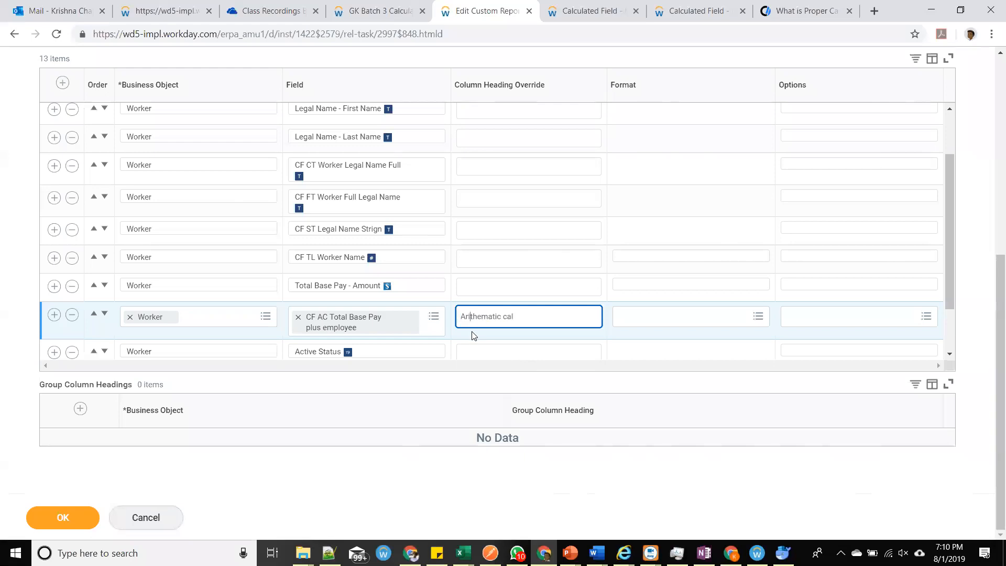
# Save and run the report, and compare the first row's base pay, employee ID number and Arithematic cal values.
pyautogui.click(83, 516)
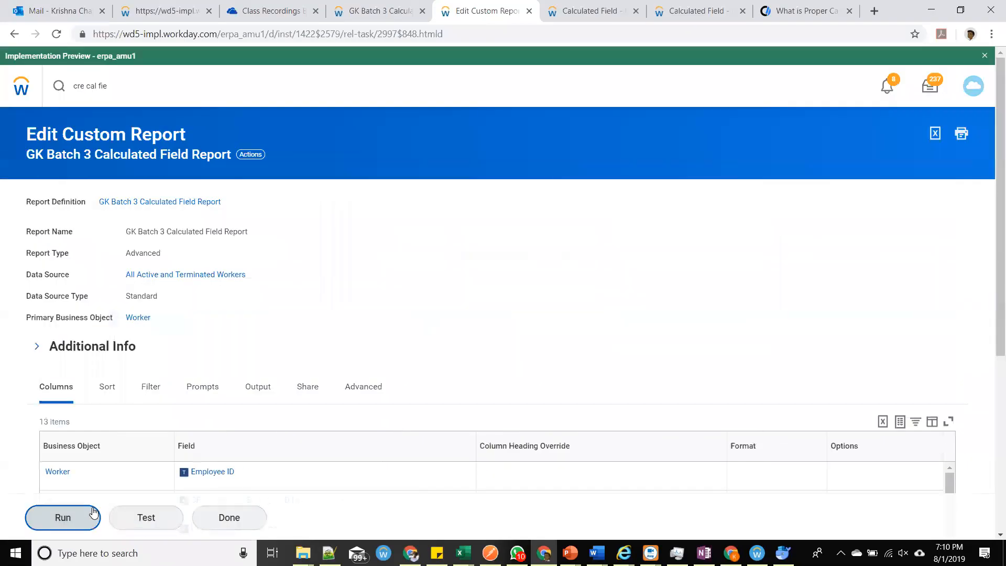
pyautogui.click(94, 513)
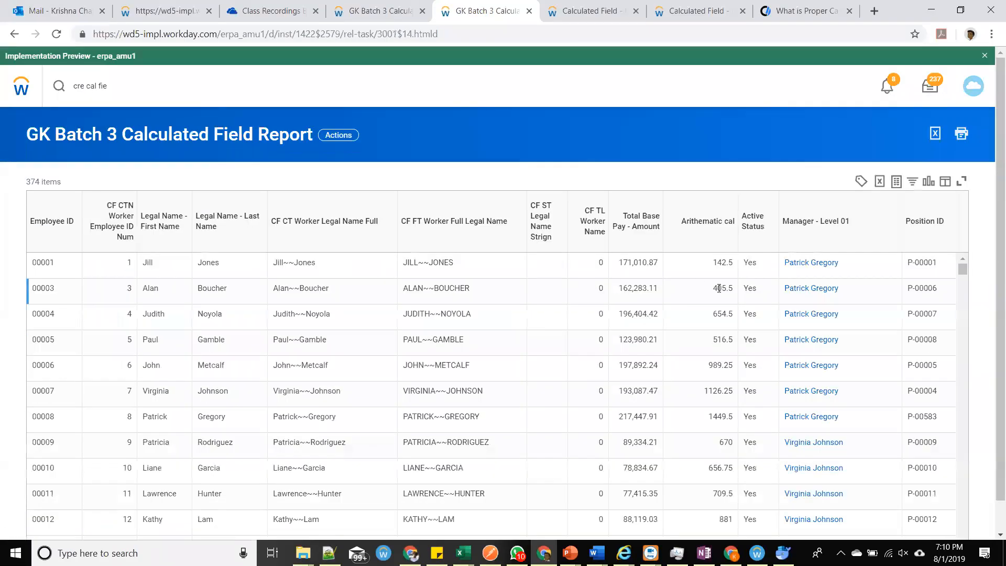
pyautogui.scroll(-2, 719, 287)
pyautogui.scroll(2, 709, 299)
pyautogui.moveTo(619, 263); pyautogui.dragTo(671, 266)
pyautogui.click(671, 267)
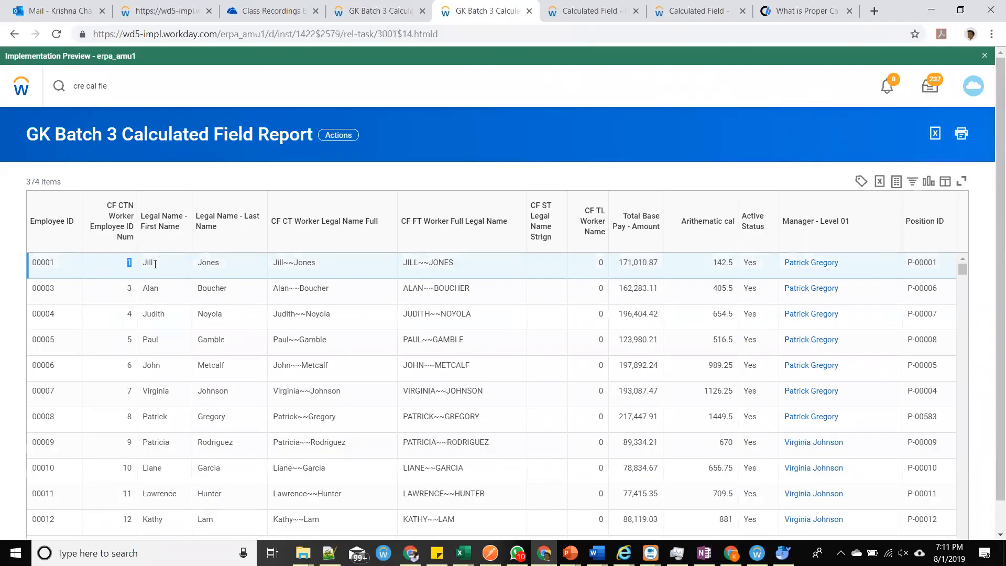
pyautogui.moveTo(727, 263); pyautogui.dragTo(713, 264)
pyautogui.scroll(-15, 709, 318)
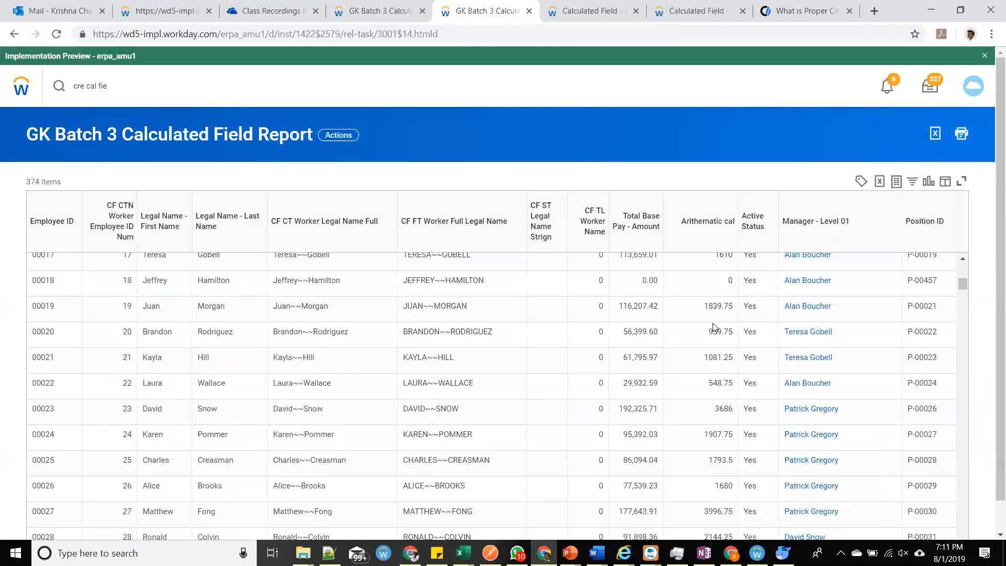
# Sort the report by the Arithematic cal column in descending order and inspect its highest value.
pyautogui.scroll(-10, 748, 367)
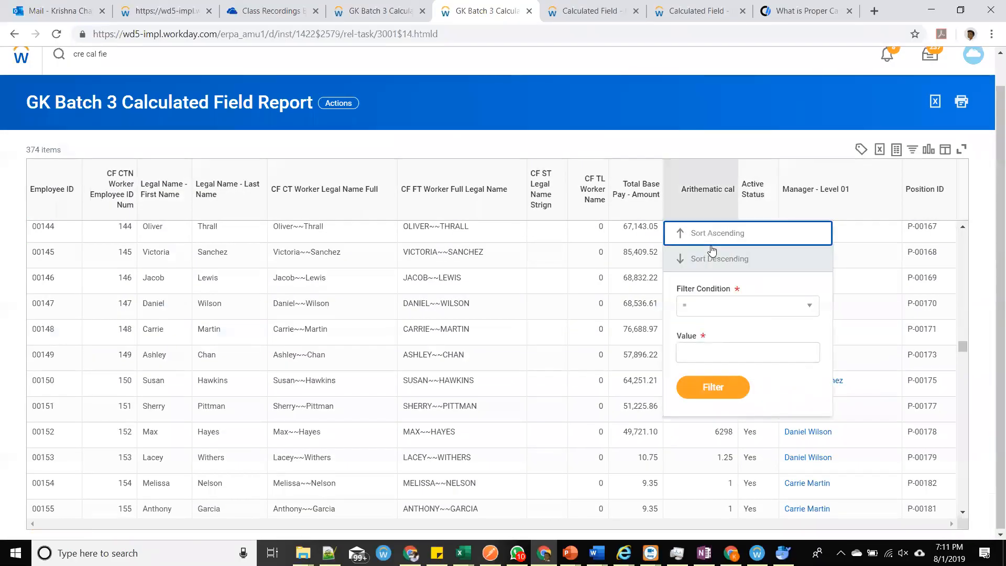
pyautogui.click(779, 275)
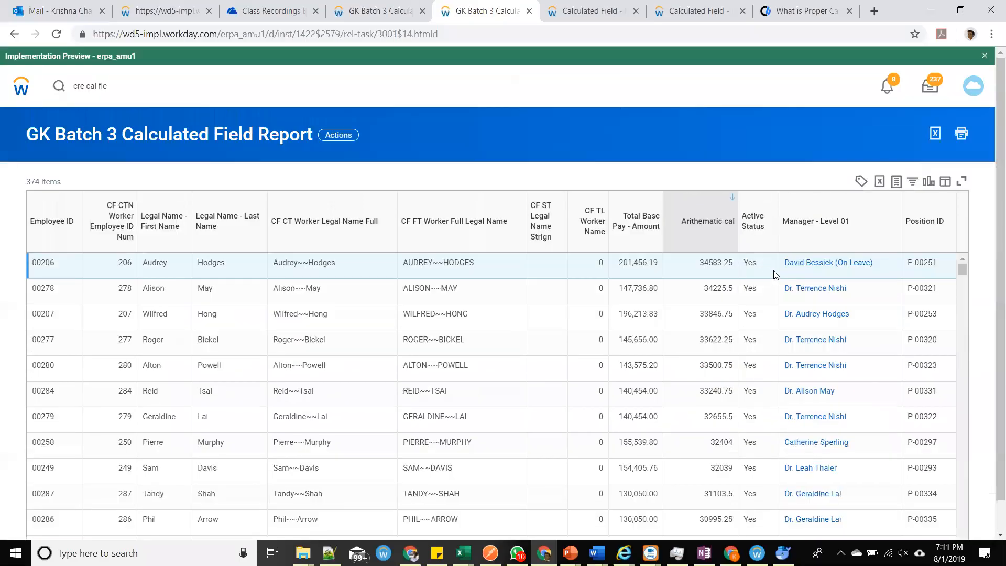
pyautogui.moveTo(699, 268); pyautogui.dragTo(728, 266)
pyautogui.click(729, 266)
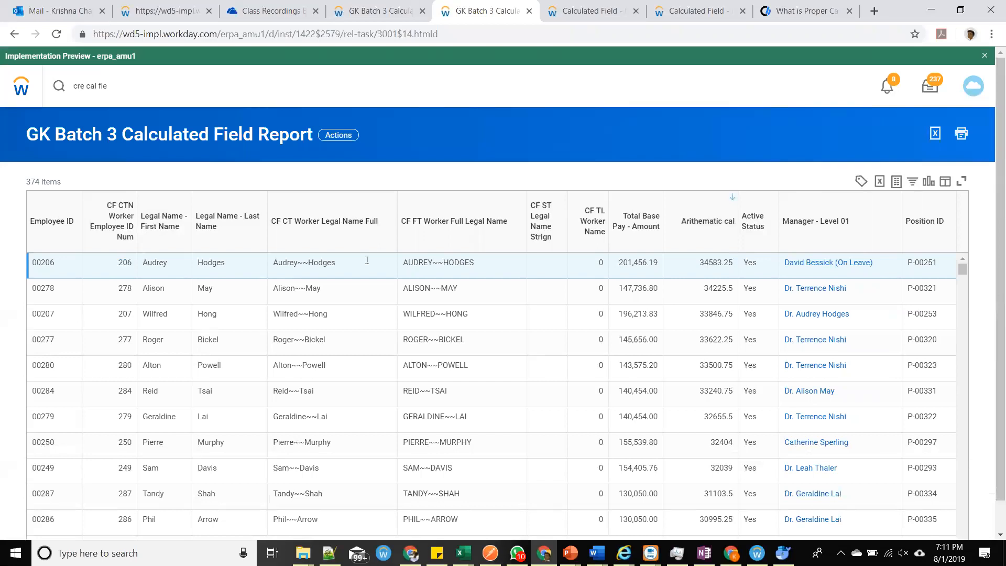
# Start another calculated field from the arithmetic calculation's save confirmation and view the list of available functions.
pyautogui.click(587, 11)
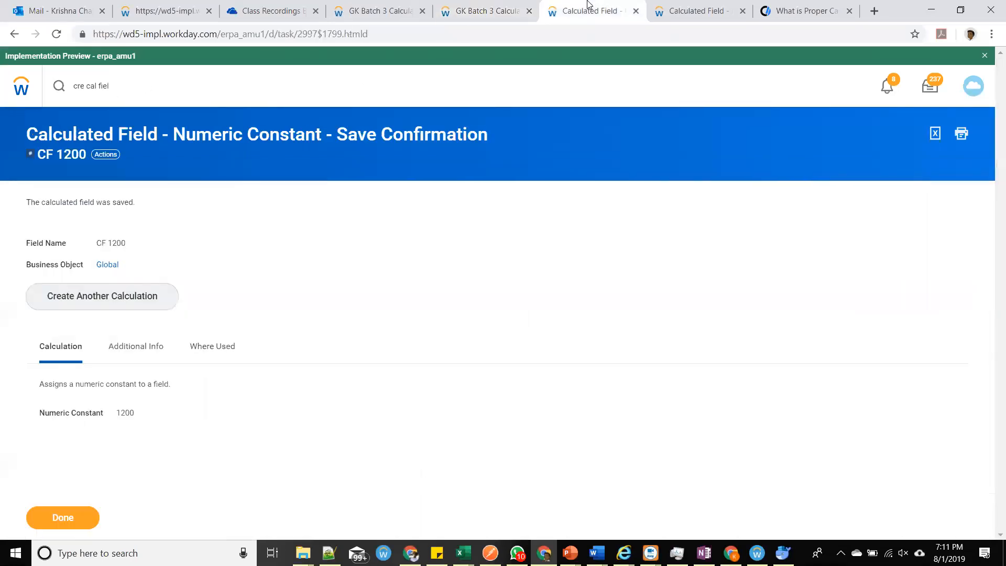
pyautogui.click(648, 12)
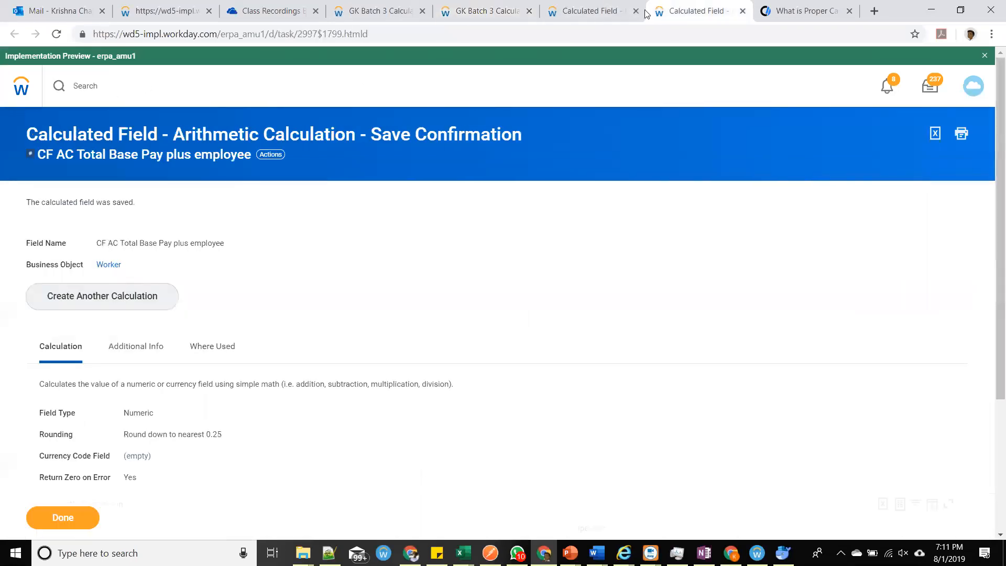
pyautogui.click(142, 304)
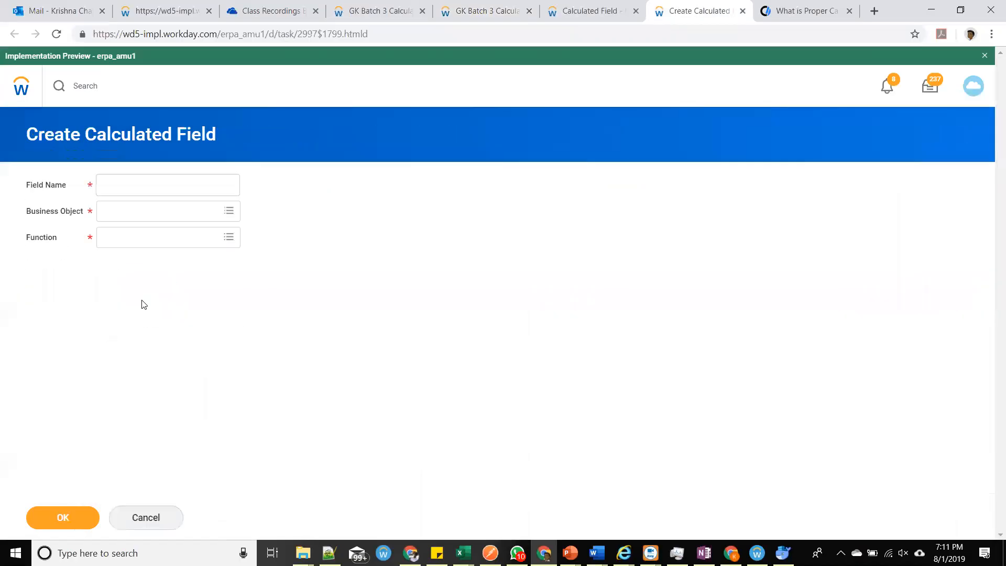
pyautogui.click(152, 244)
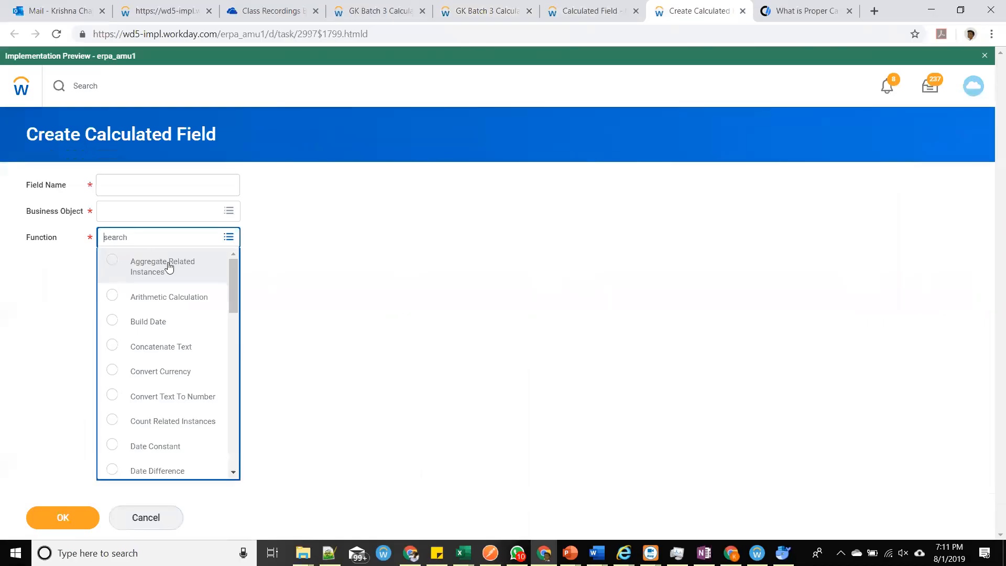
# Open the CF 1200 numeric constant field and check where it is used.
pyautogui.click(562, 5)
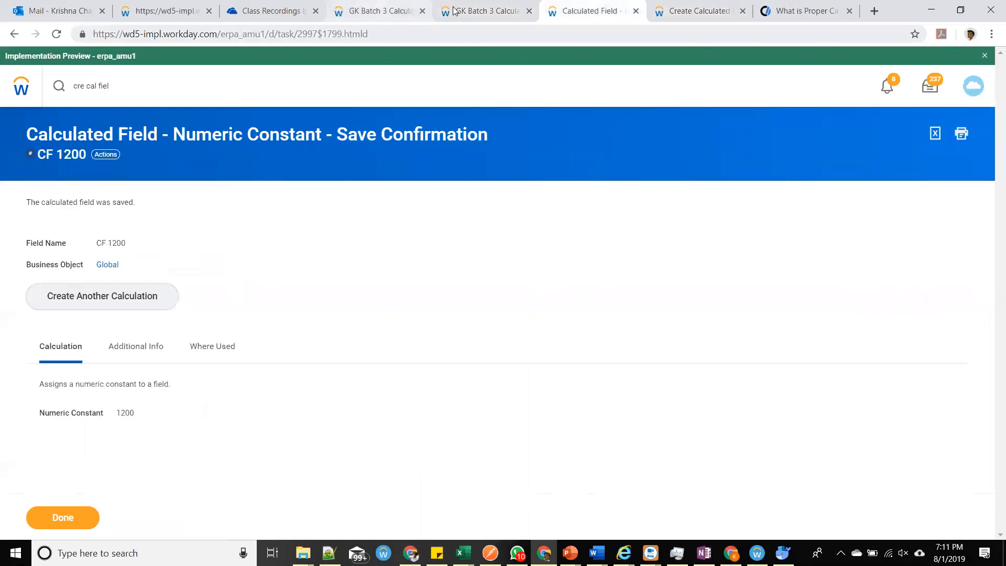
pyautogui.click(487, 10)
pyautogui.click(589, 10)
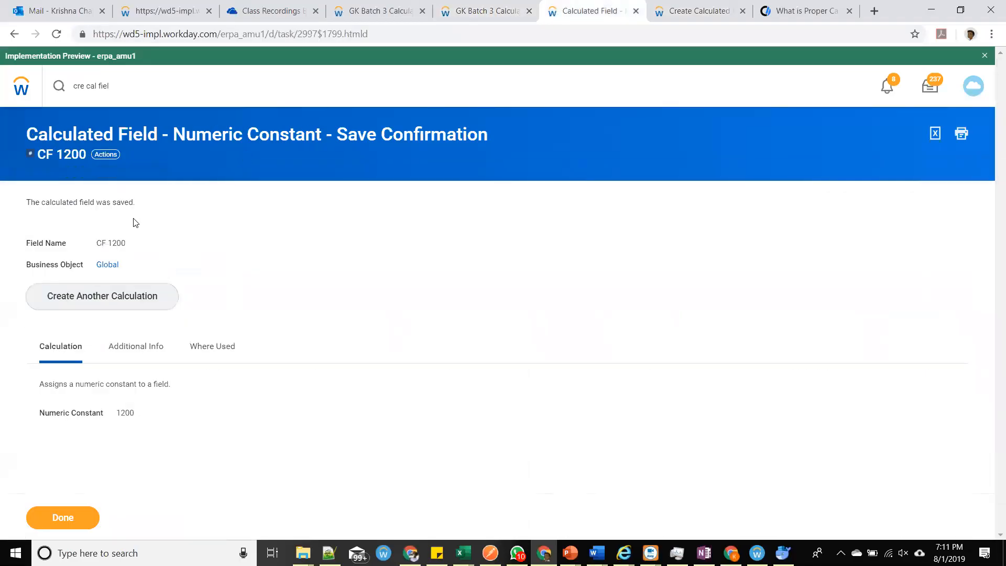
pyautogui.doubleClick(191, 357)
pyautogui.click(67, 156)
pyautogui.click(205, 259)
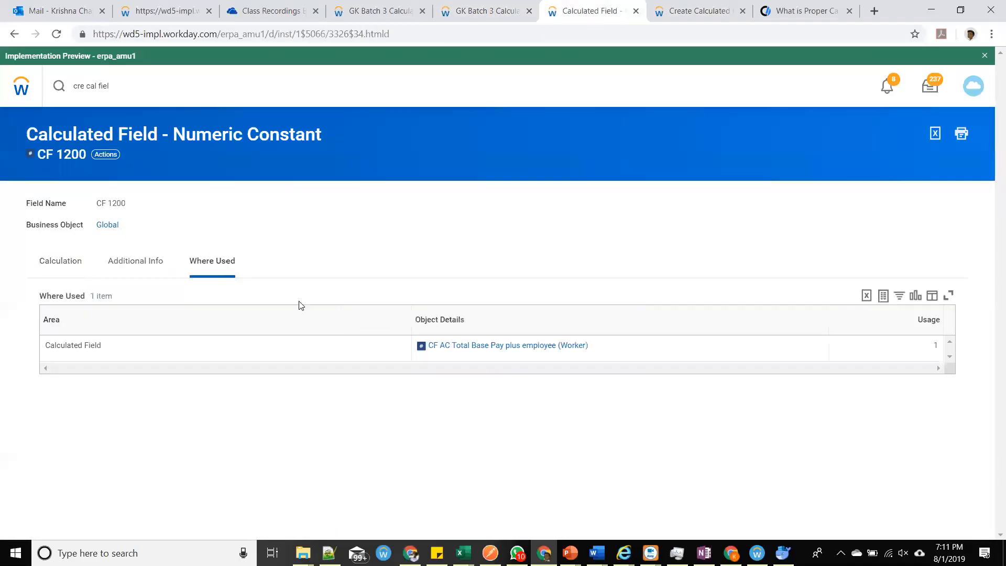
# Open CF AC Total Base Pay plus employee from the usage list of CF 1200 and open it for editing.
pyautogui.click(493, 345)
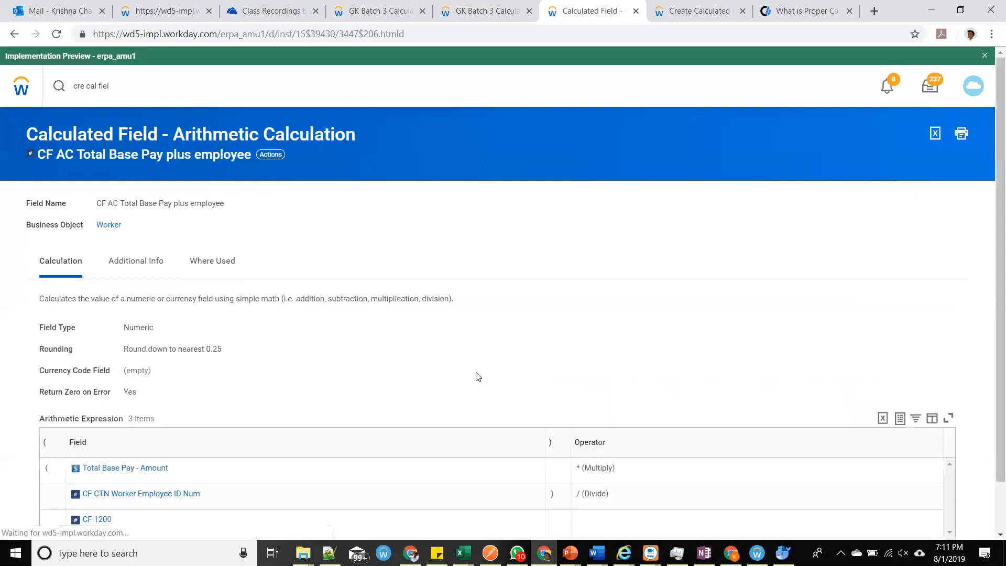
pyautogui.click(271, 155)
pyautogui.moveTo(314, 240)
pyautogui.click(392, 250)
pyautogui.scroll(-2, 400, 367)
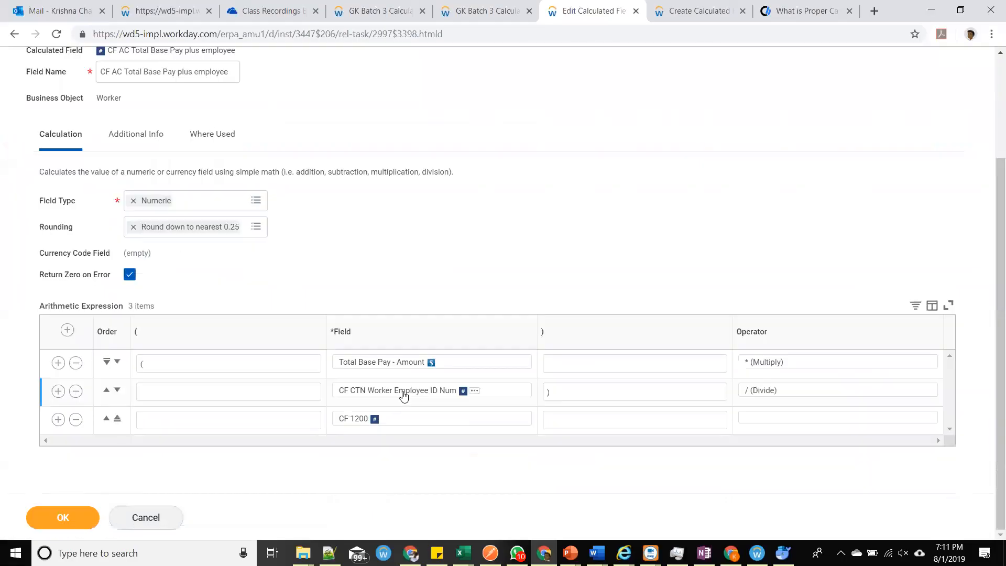
# Add a fourth arithmetic expression row, search its fields for 12 and view the details of the field 12.
pyautogui.click(58, 419)
pyautogui.click(415, 448)
pyautogui.write('12')
pyautogui.press('Return')
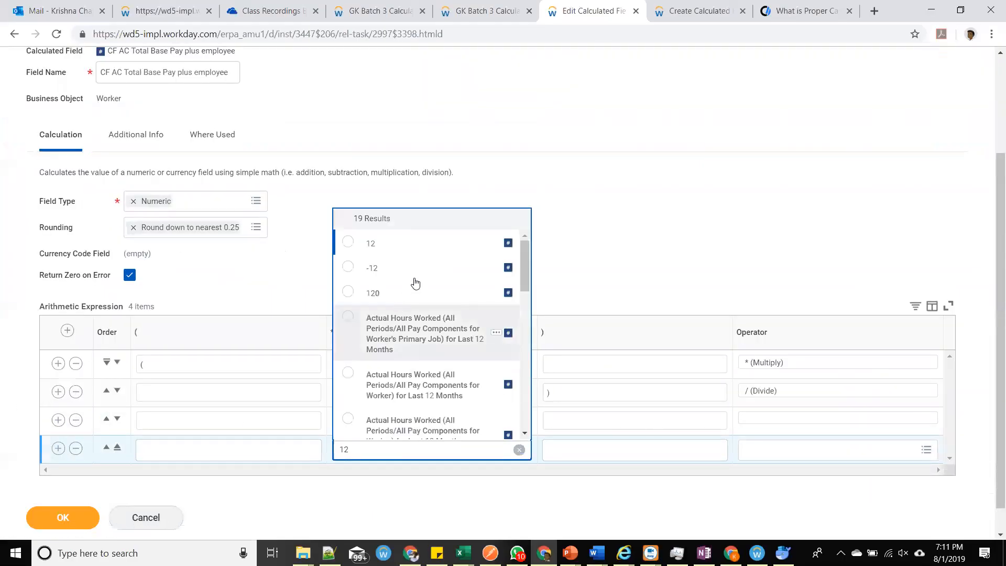
pyautogui.click(496, 244)
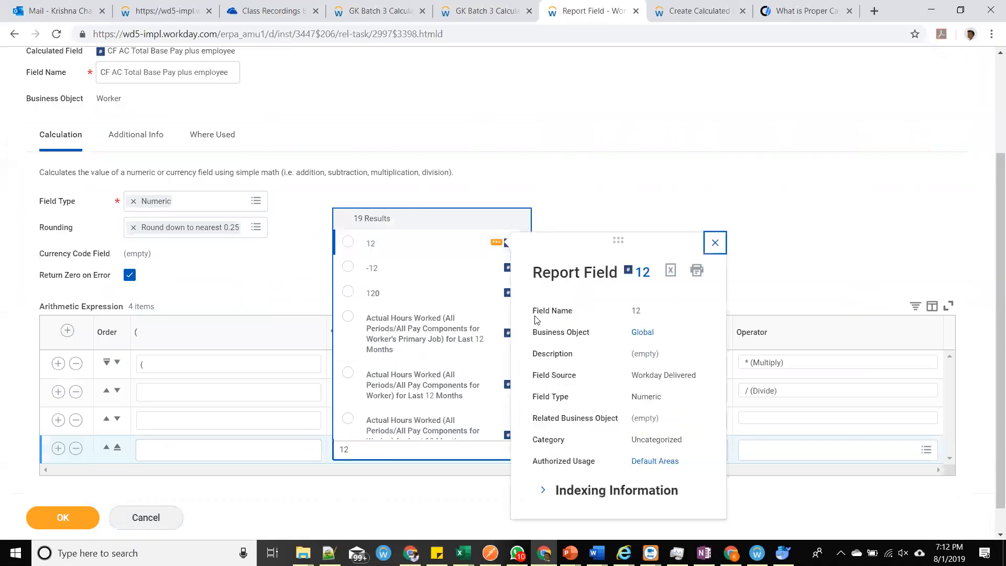
pyautogui.click(530, 223)
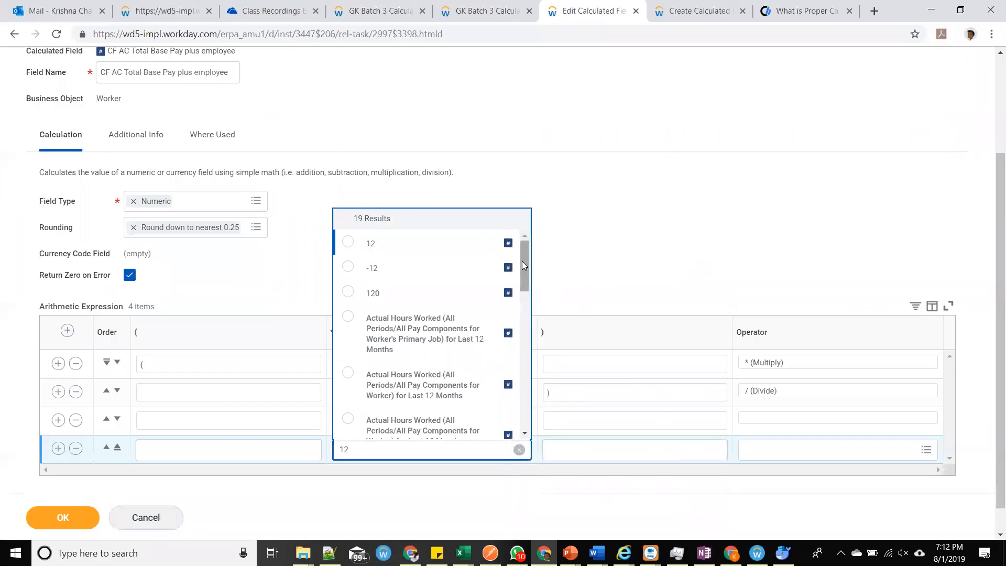
# Search the fourth expression row's fields for the numeric constants 25 and 27.
pyautogui.click(368, 448)
pyautogui.write('25')
pyautogui.press('Return')
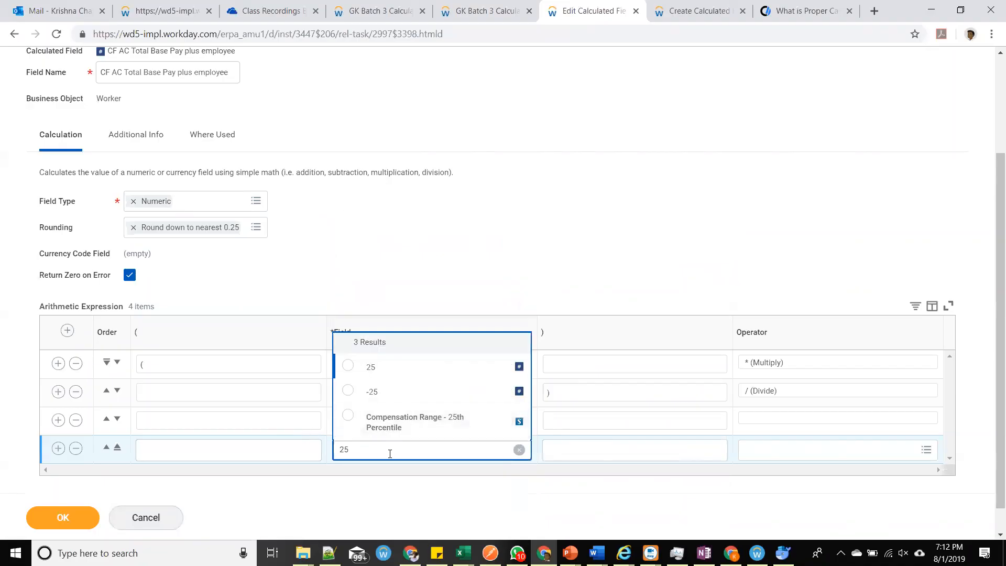
pyautogui.press('Return')
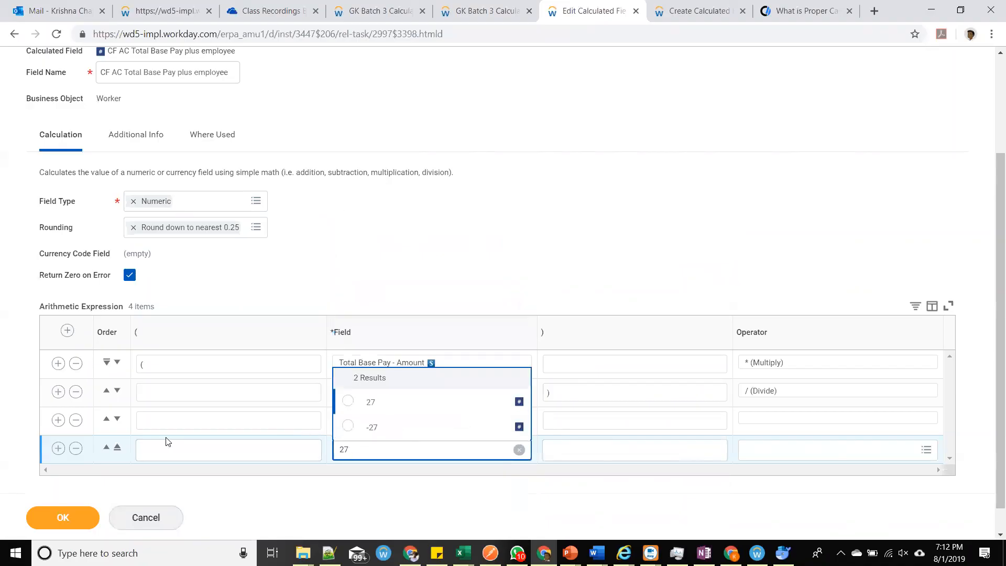
# Search the fourth expression row's fields for the numeric constant 99.
pyautogui.write('99')
pyautogui.press('Return')
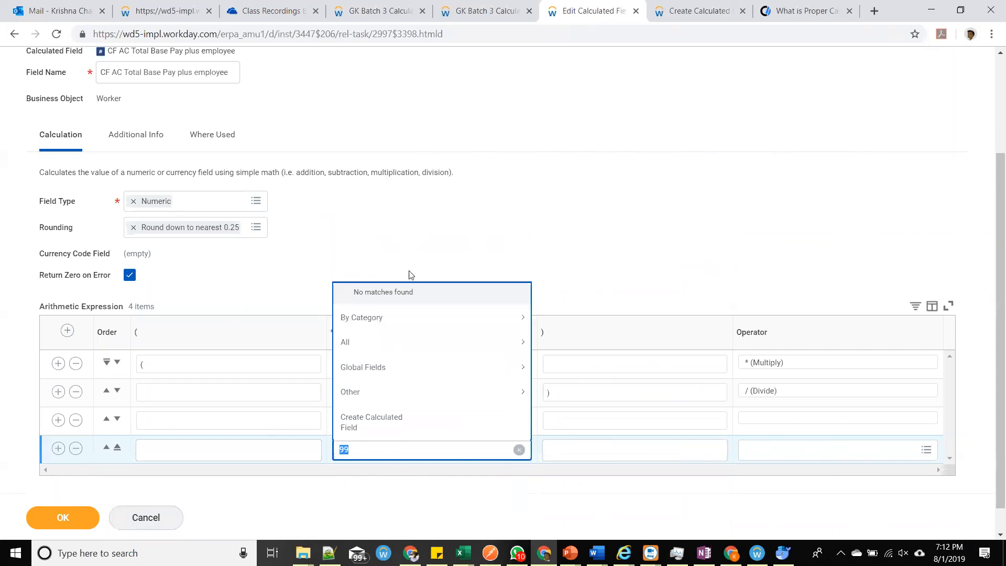
pyautogui.click(430, 246)
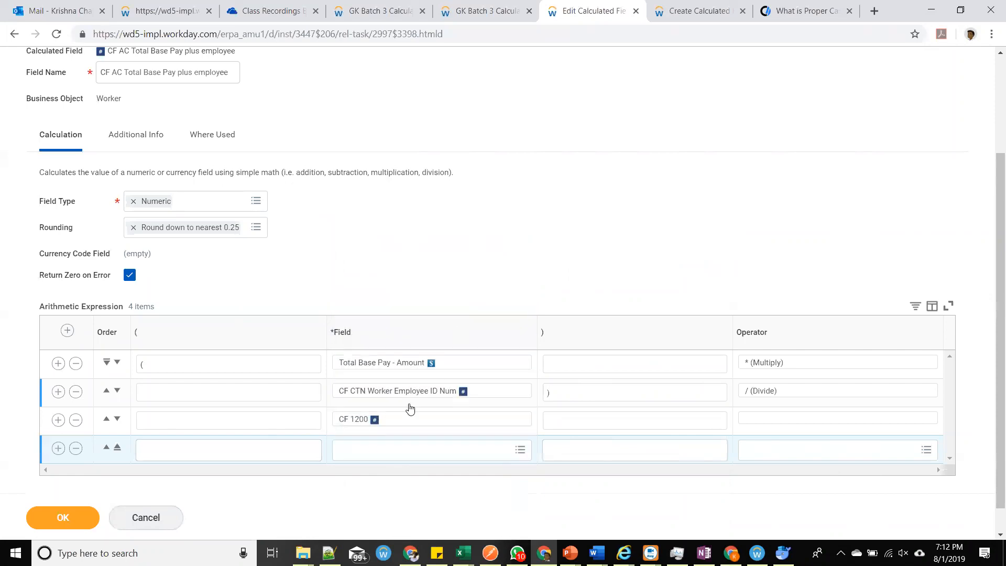
# Remove the empty fourth expression row and save the CF AC Total Base Pay plus employee calculated field.
pyautogui.click(76, 448)
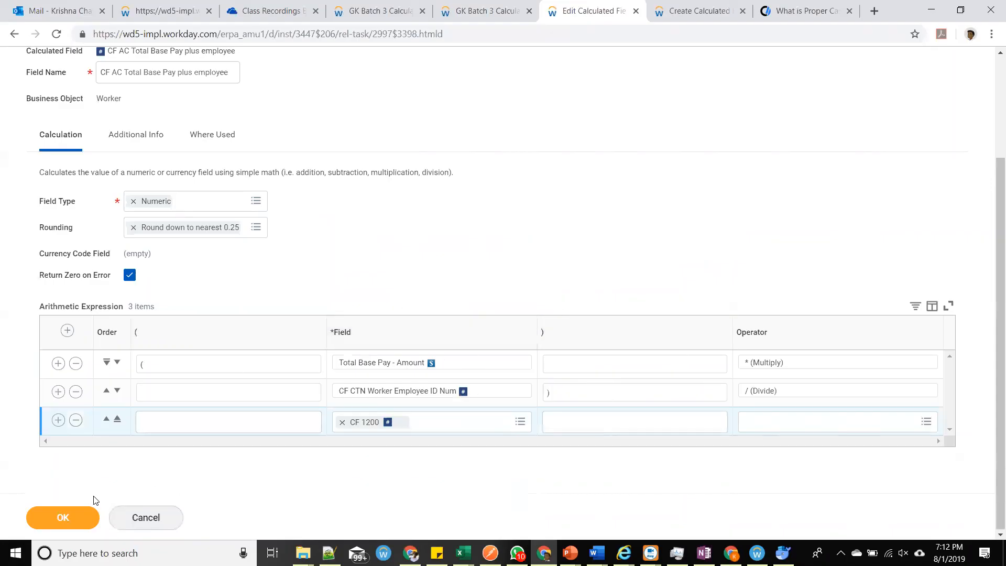
pyautogui.click(88, 515)
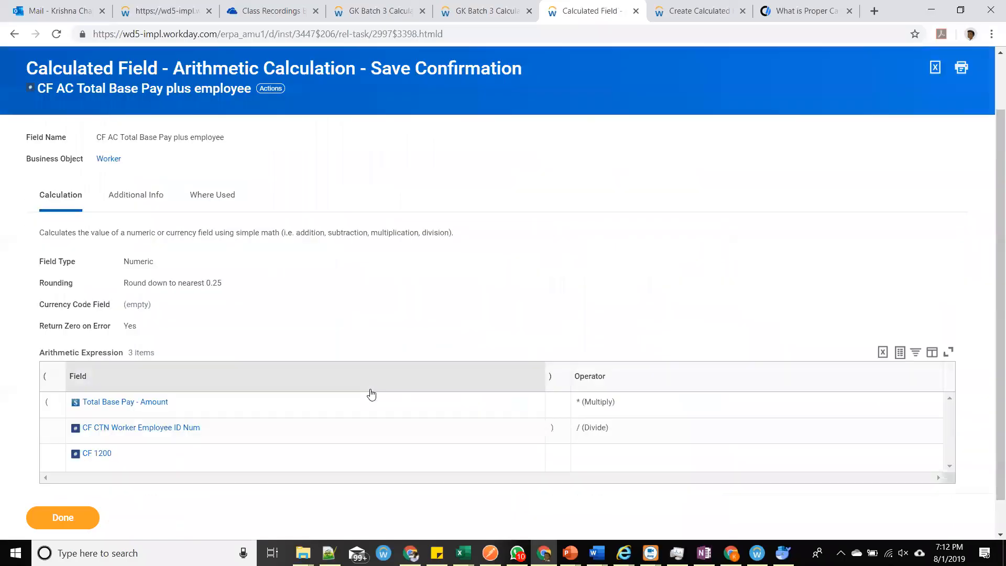
pyautogui.scroll(-2, 371, 394)
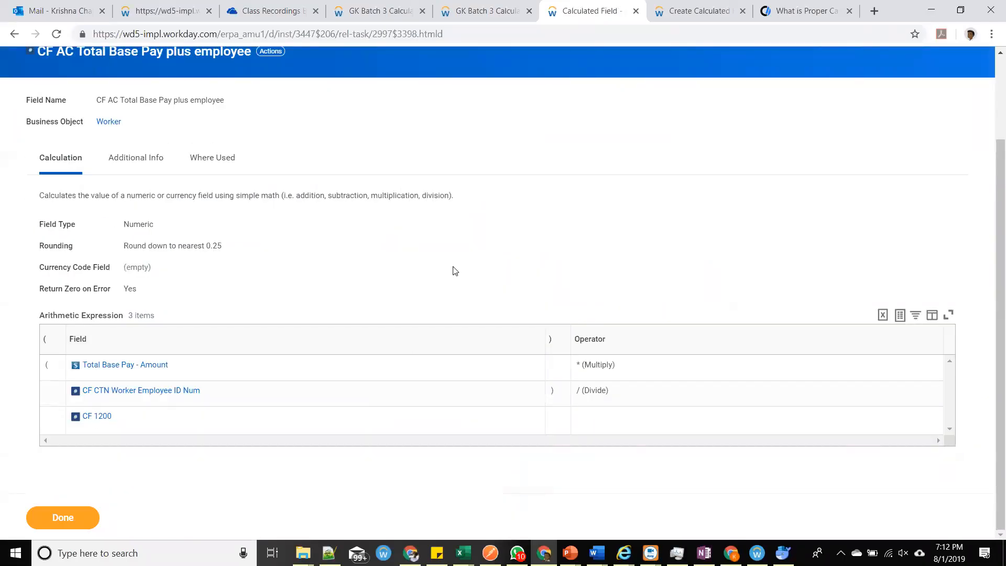
pyautogui.scroll(2, 328, 246)
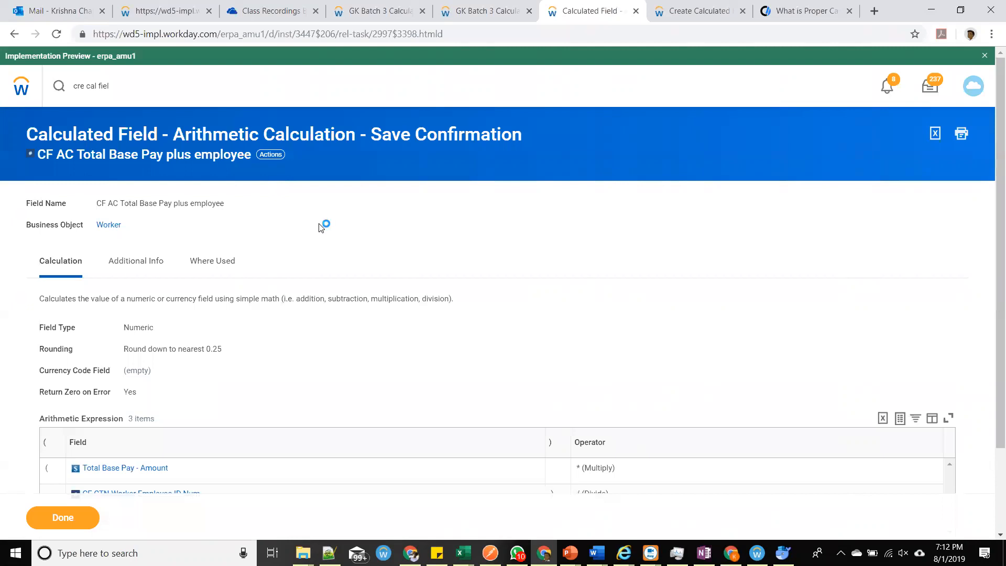
pyautogui.scroll(-2, 247, 367)
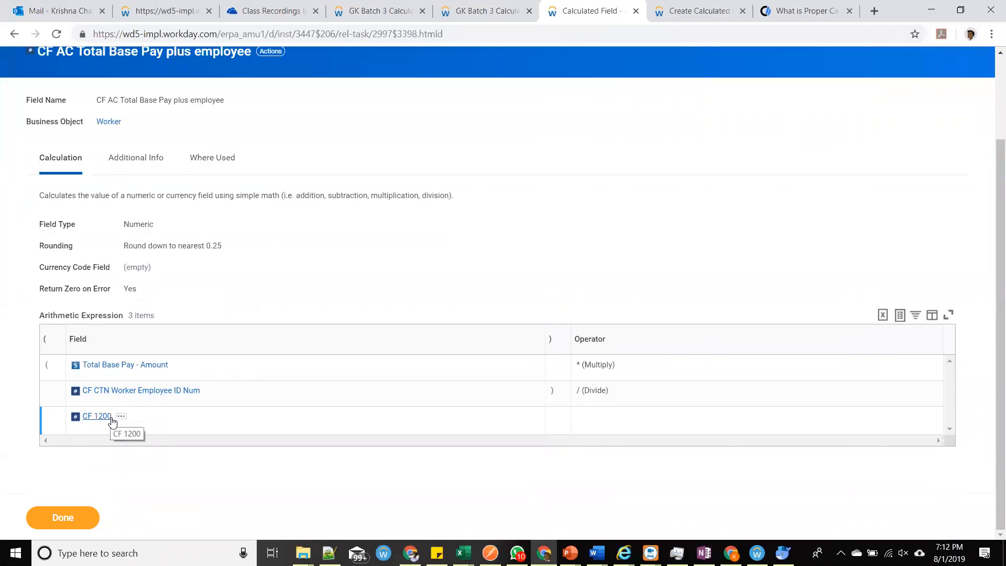
# View the details of CF 1200 from the saved arithmetic expression and open its business object Global.
pyautogui.moveTo(112, 417); pyautogui.dragTo(84, 422)
pyautogui.click(85, 424)
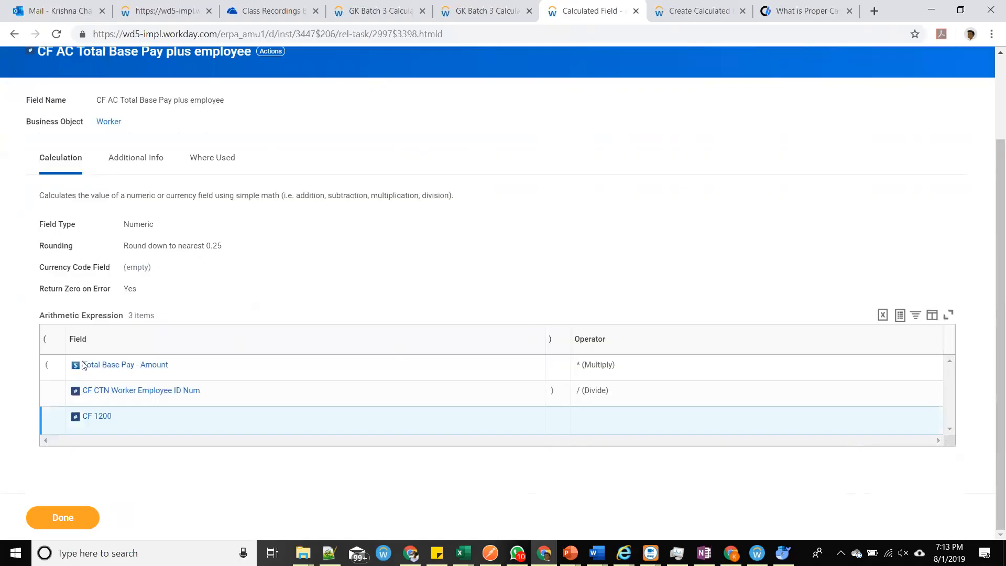
pyautogui.click(121, 417)
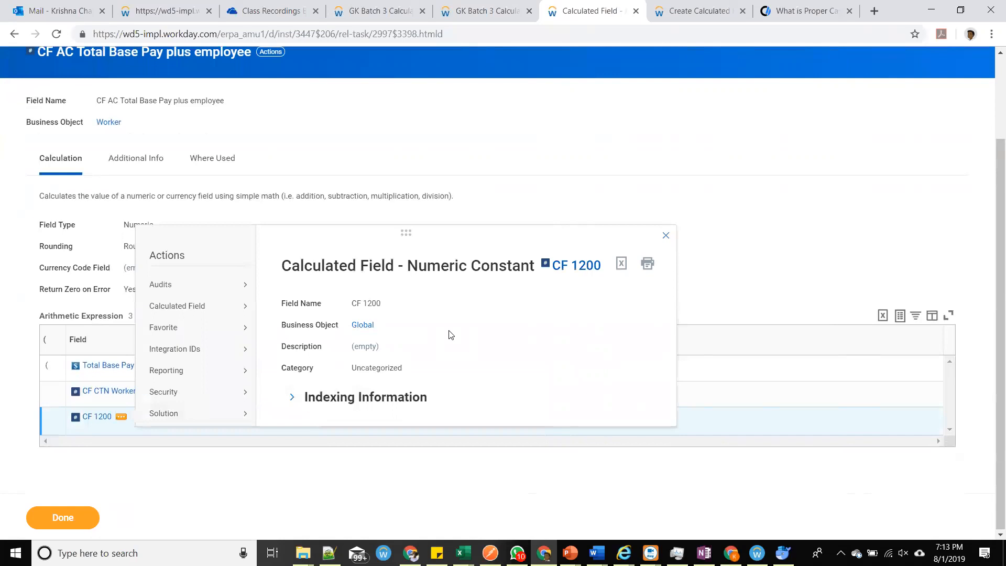
pyautogui.click(369, 326)
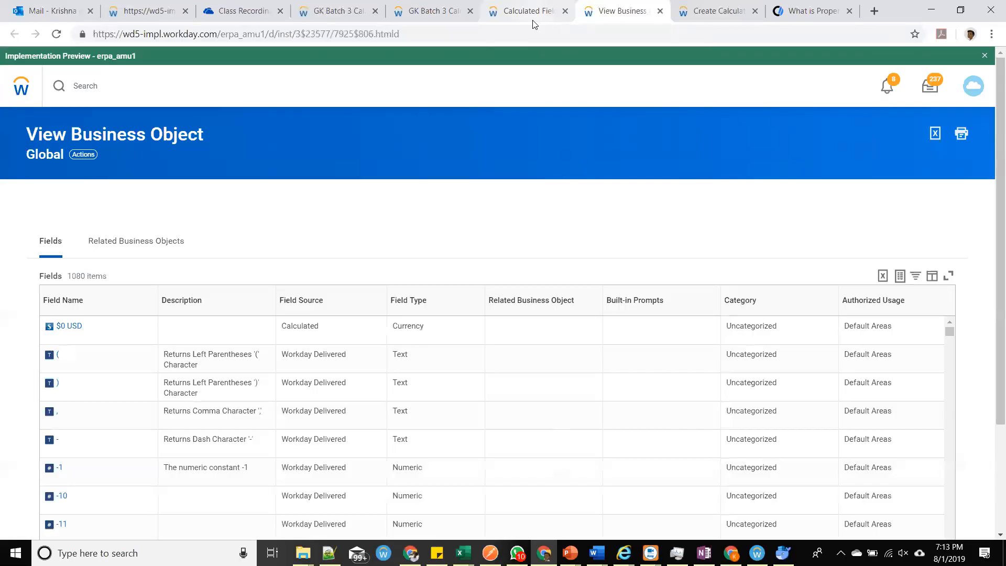
# Examine the list of related business objects that Global links to.
pyautogui.click(124, 252)
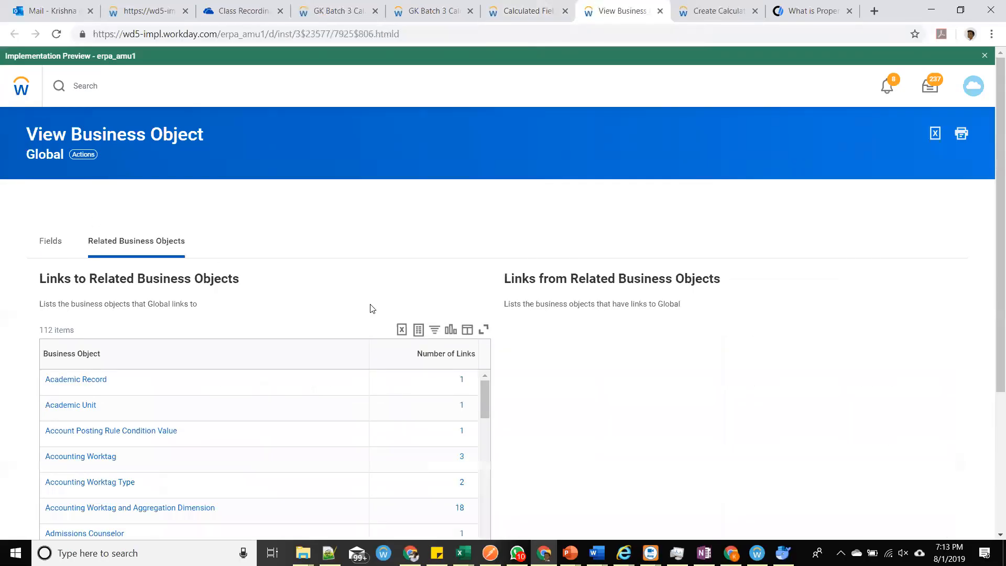
pyautogui.scroll(-4, 370, 308)
pyautogui.scroll(-10, 393, 335)
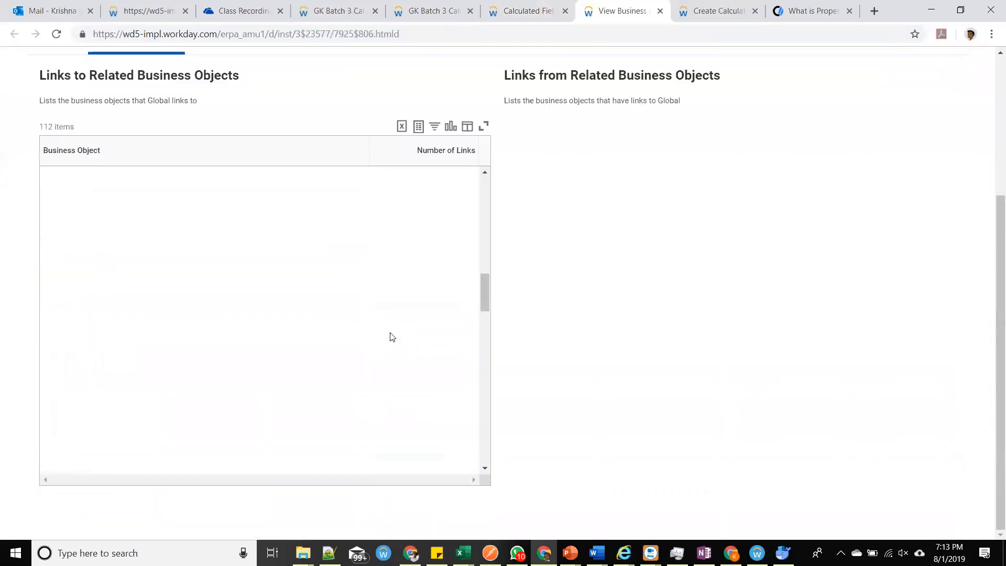
pyautogui.scroll(-5, 388, 294)
pyautogui.moveTo(40, 126); pyautogui.dragTo(85, 133)
pyautogui.click(86, 134)
pyautogui.scroll(-7, 241, 262)
pyautogui.scroll(-5, 246, 295)
pyautogui.scroll(-3, 246, 295)
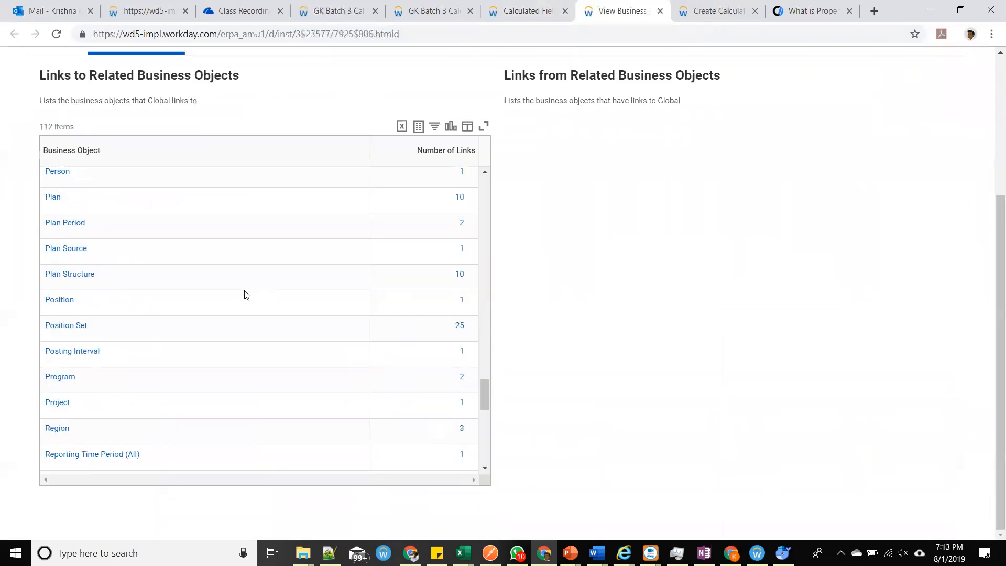
pyautogui.scroll(15, 247, 294)
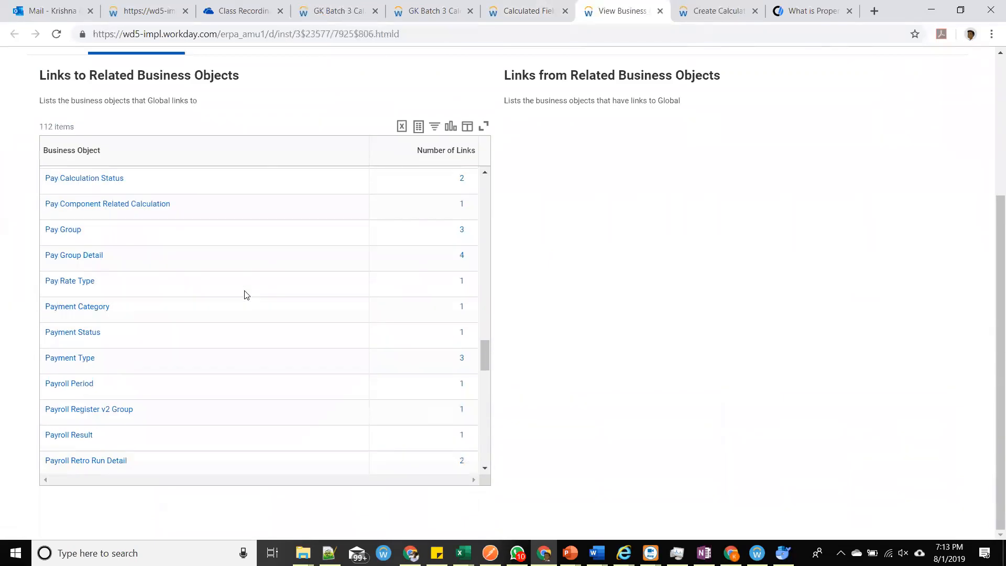
pyautogui.scroll(20, 246, 294)
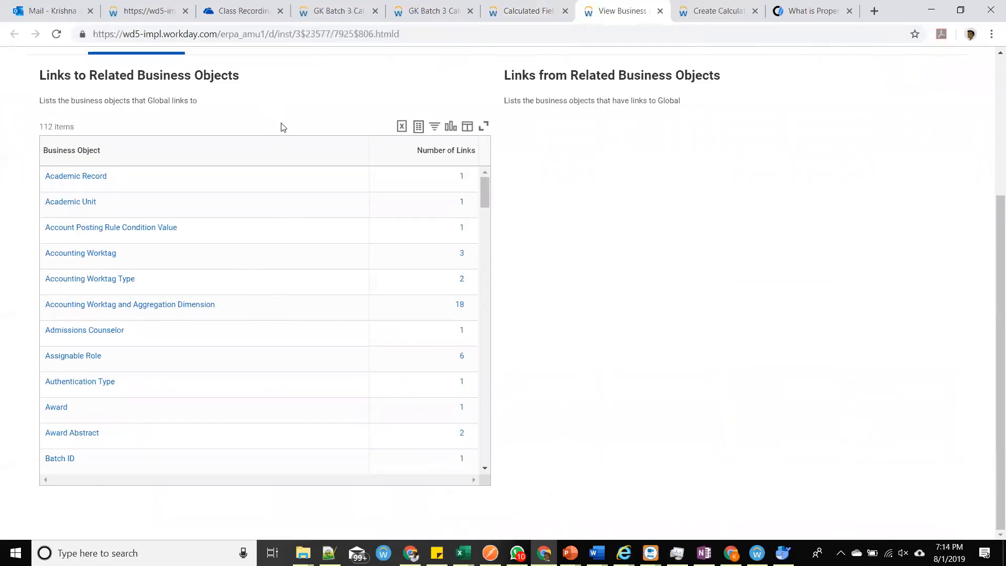
pyautogui.scroll(4, 281, 125)
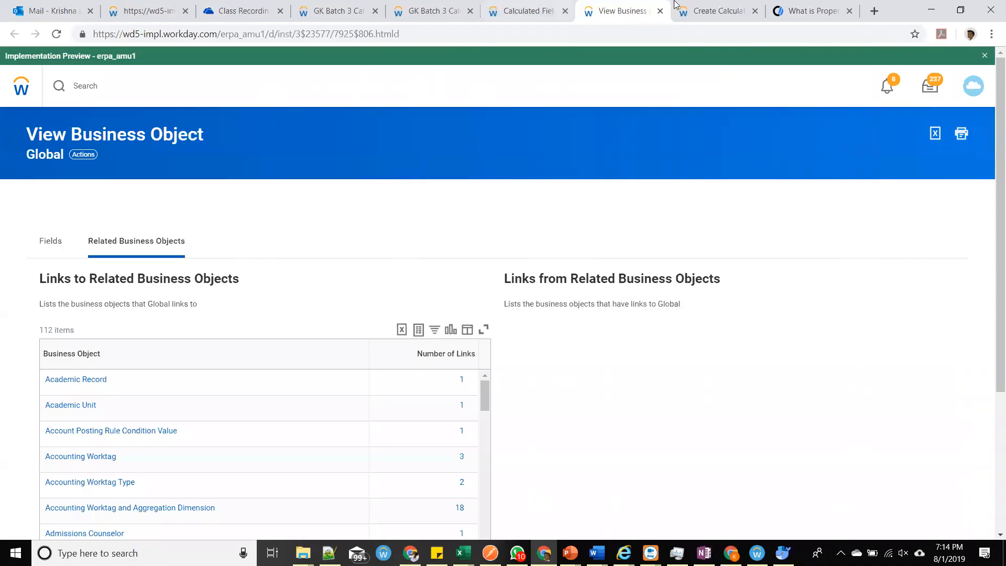
# Return to the Create Calculated Field task and search its business objects for position.
pyautogui.click(718, 10)
pyautogui.click(128, 212)
pyautogui.write('position')
pyautogui.press('Return')
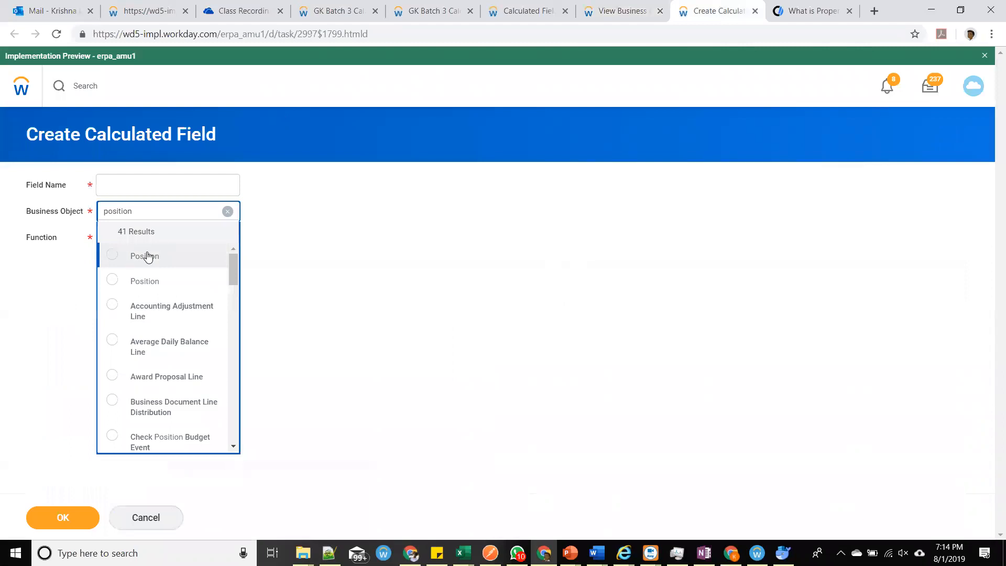
# Open the GK Batch 3 Calculated Field Report definition and open it for editing.
pyautogui.click(532, 11)
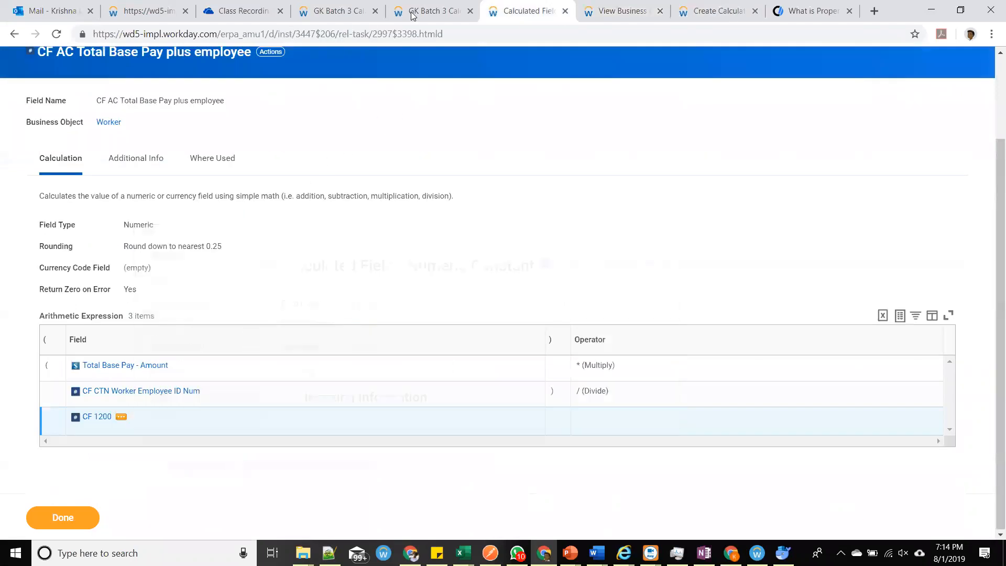
pyautogui.click(412, 15)
pyautogui.click(527, 10)
pyautogui.click(227, 158)
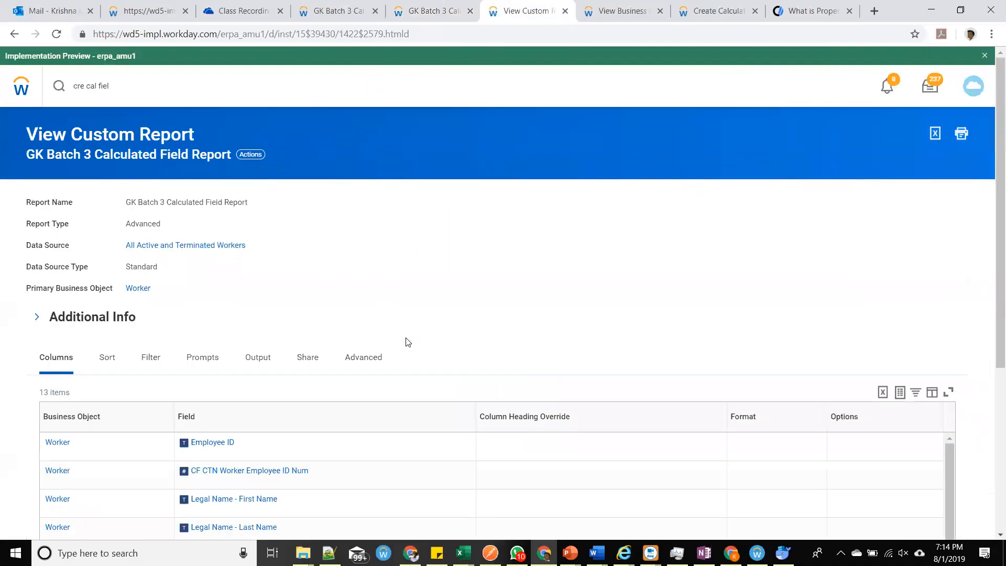
pyautogui.click(262, 155)
# Add a Worker column with the field CF 1200 at the end of the report's columns.
pyautogui.scroll(-6, 404, 262)
pyautogui.scroll(-3, 116, 311)
pyautogui.click(54, 343)
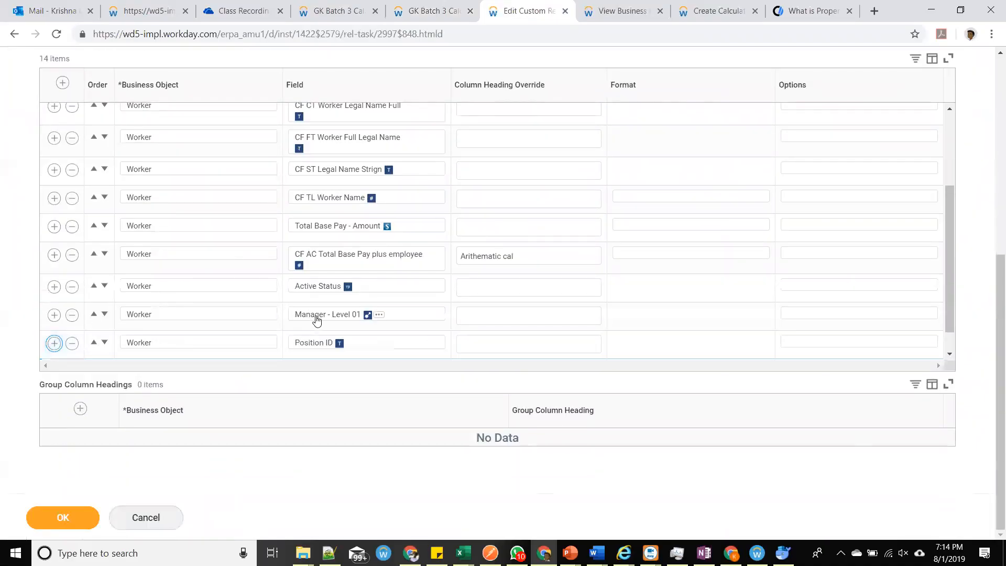
pyautogui.click(343, 349)
pyautogui.write('hire')
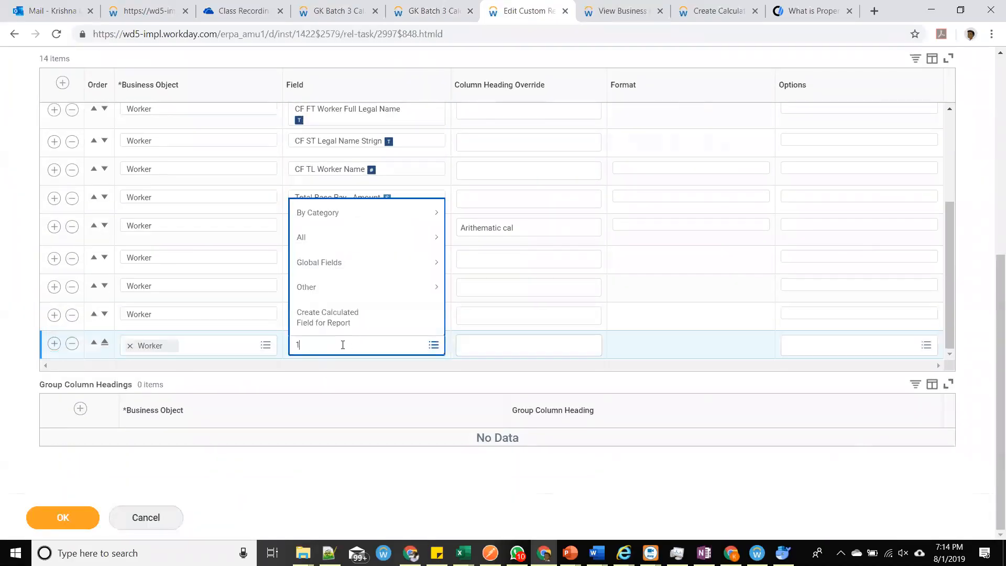
pyautogui.press('Return')
pyautogui.click(361, 323)
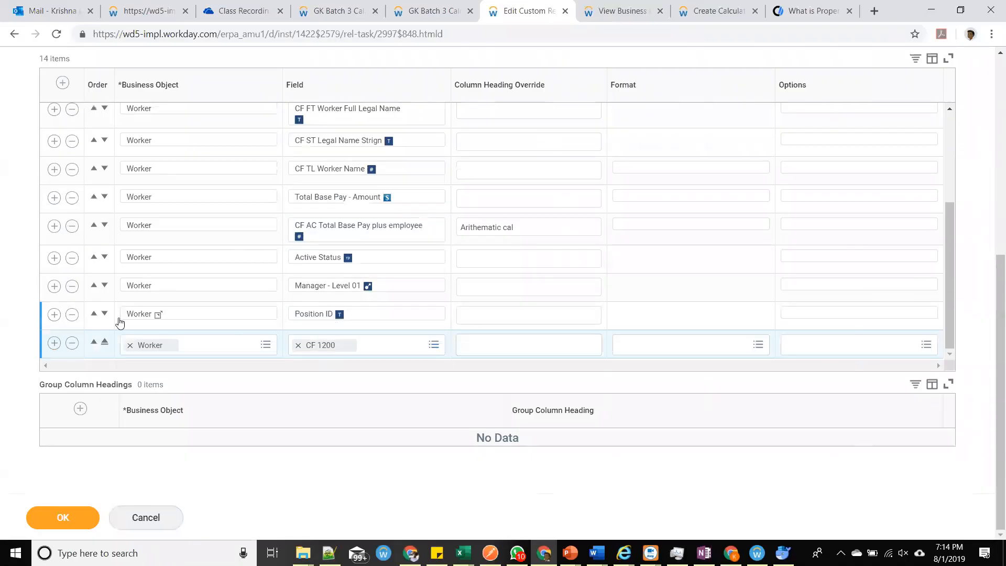
# Add another report column with Position as the business object and CF 1200 as the field.
pyautogui.click(54, 343)
pyautogui.click(213, 344)
pyautogui.press('BackSpace')
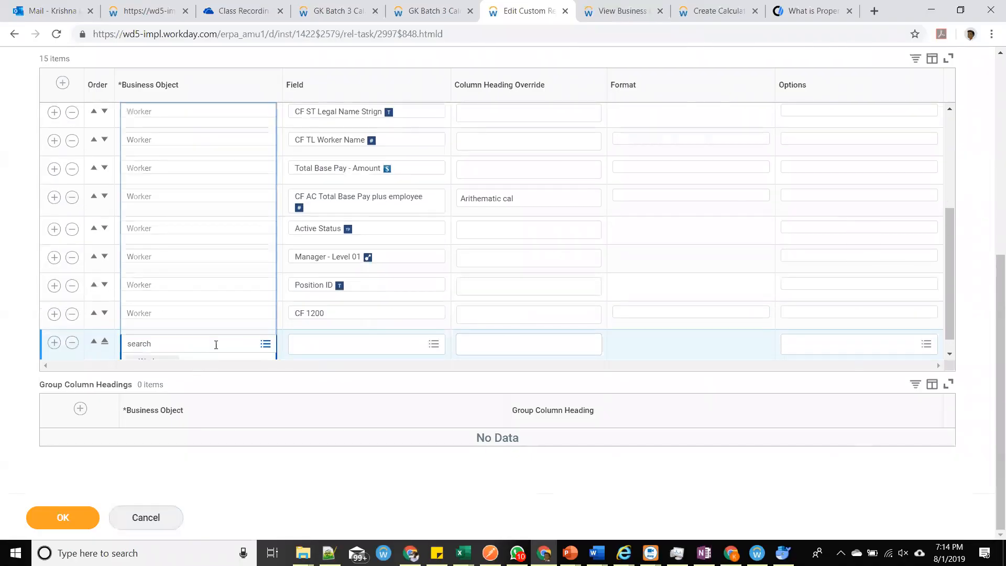
pyautogui.write('posit')
pyautogui.press('Return')
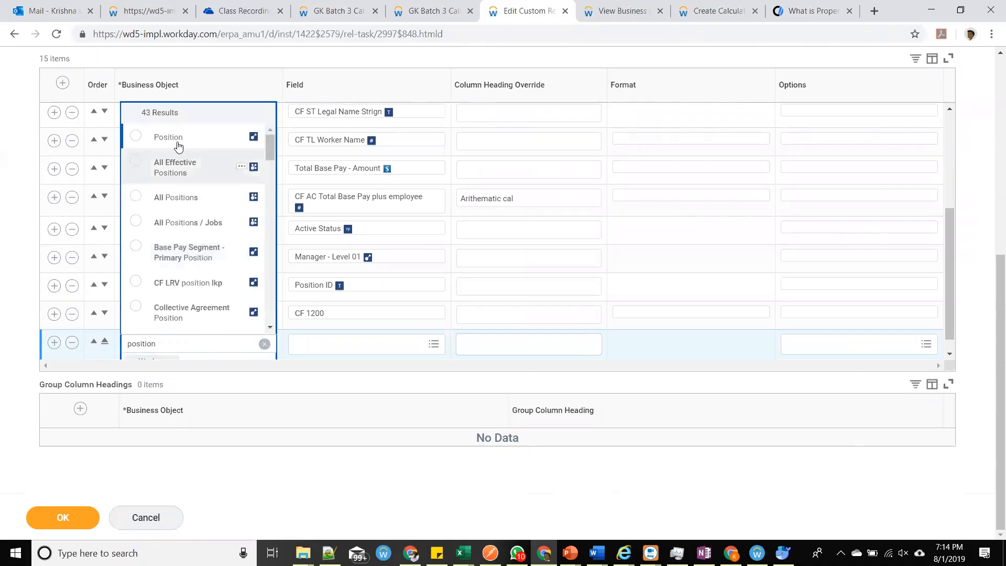
pyautogui.click(178, 137)
pyautogui.click(344, 344)
pyautogui.write('1200')
pyautogui.press('Return')
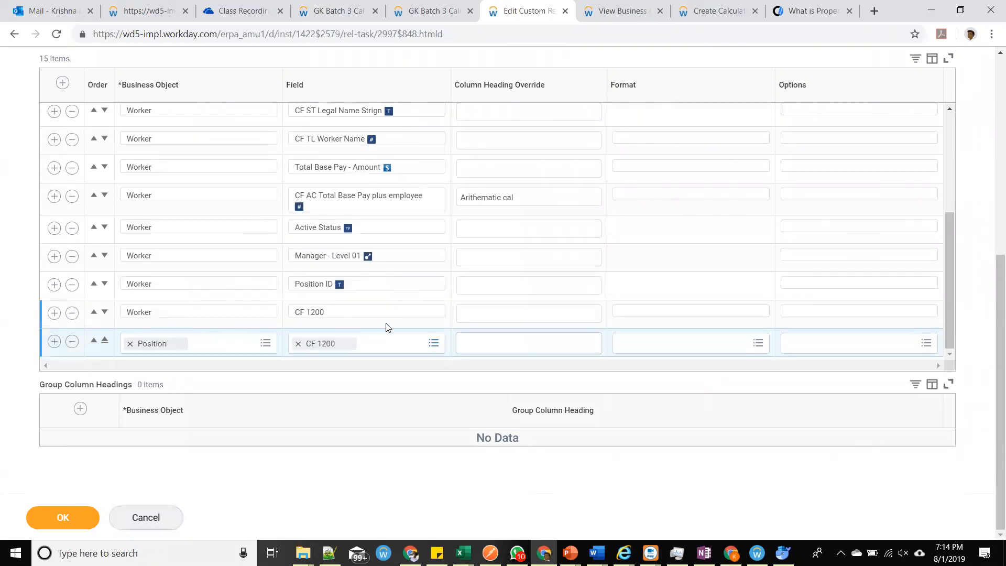
# View the details of CF 1200 in both the Position and the Worker columns to compare its business object.
pyautogui.click(347, 344)
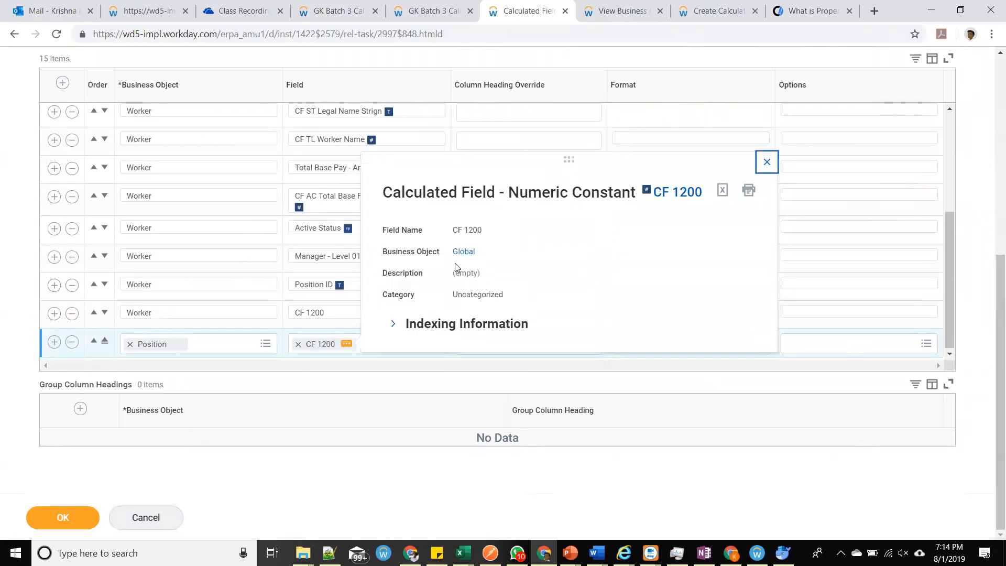
pyautogui.click(332, 313)
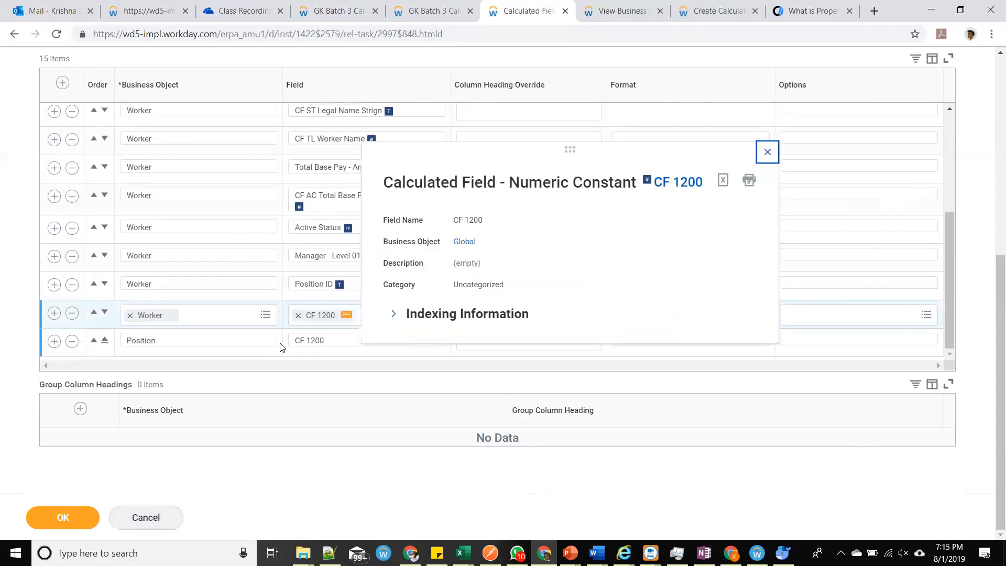
pyautogui.click(282, 347)
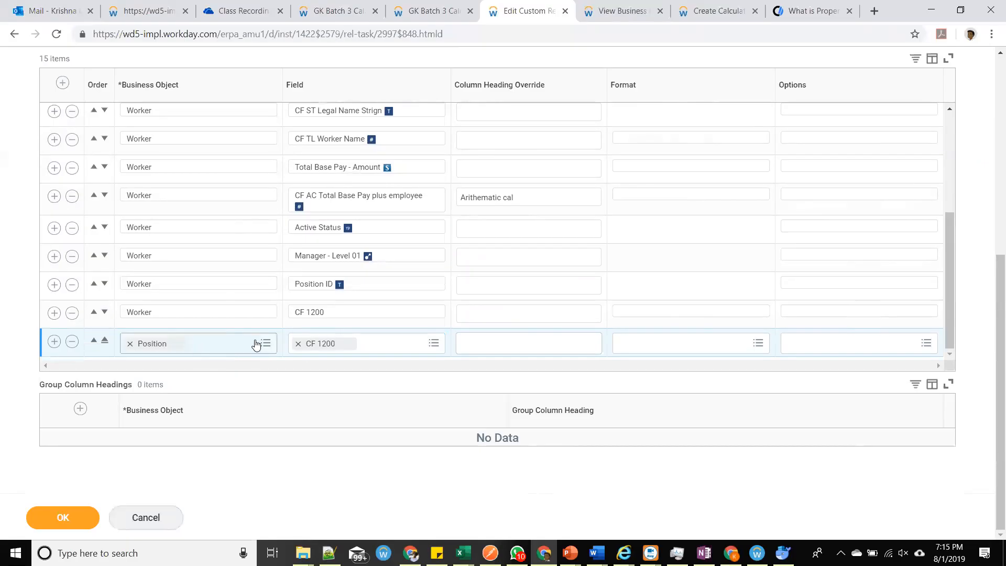
# In the Create Calculated Field task, choose Position as the business object and name the field CF Test.
pyautogui.click(624, 11)
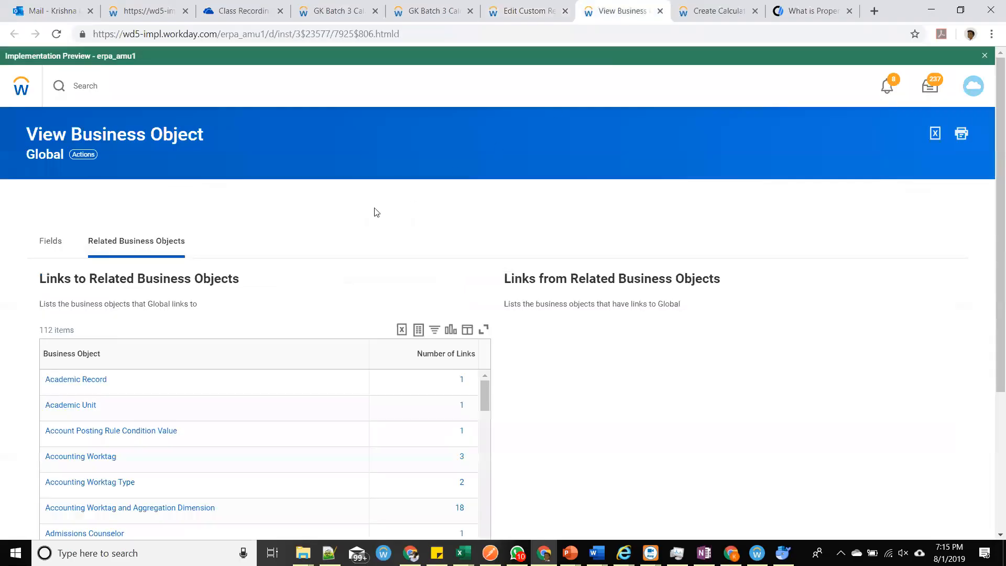
pyautogui.click(731, 8)
pyautogui.click(152, 254)
pyautogui.click(150, 184)
pyautogui.write('CF Test')
pyautogui.moveTo(150, 184); pyautogui.dragTo(74, 184)
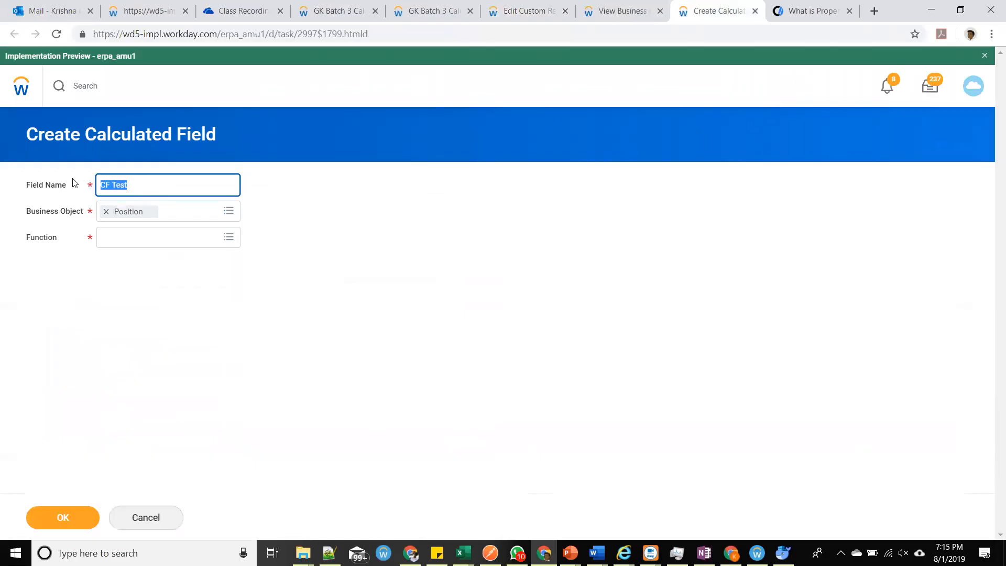
# Choose the Text Constant function for CF Test, set its text constant to hahaha and save the field.
pyautogui.click(180, 242)
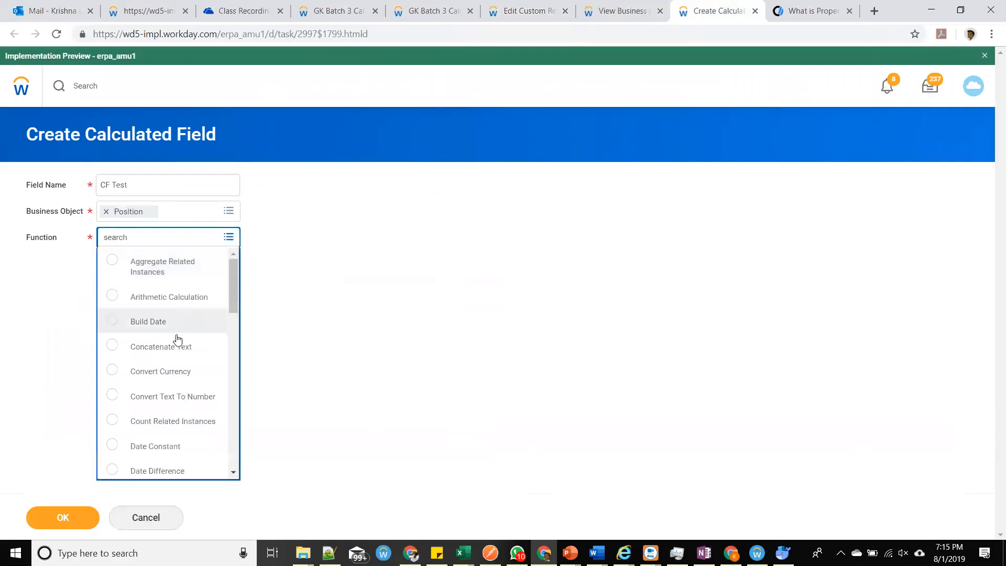
pyautogui.scroll(-10, 169, 377)
pyautogui.click(155, 425)
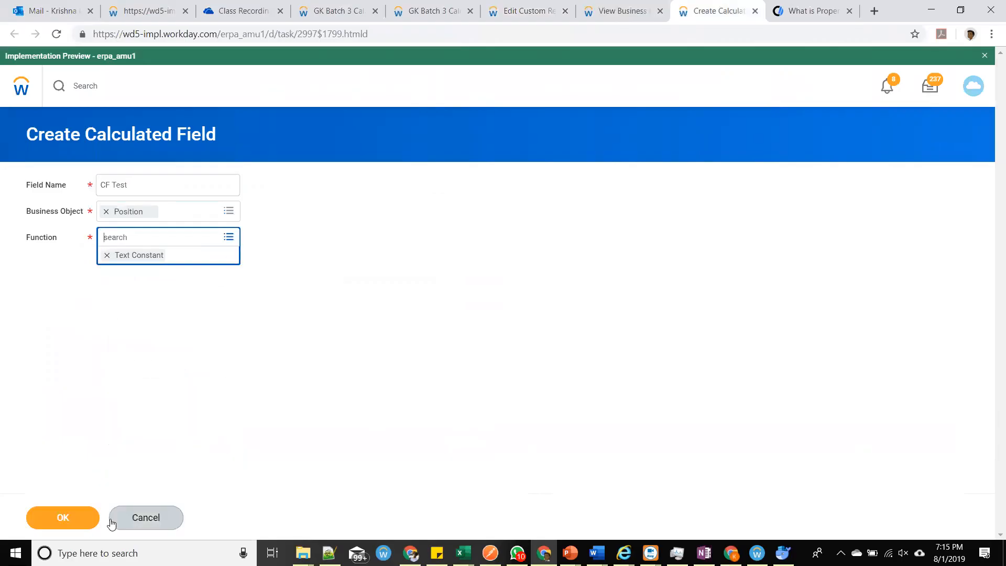
pyautogui.click(145, 304)
pyautogui.write('hahaha')
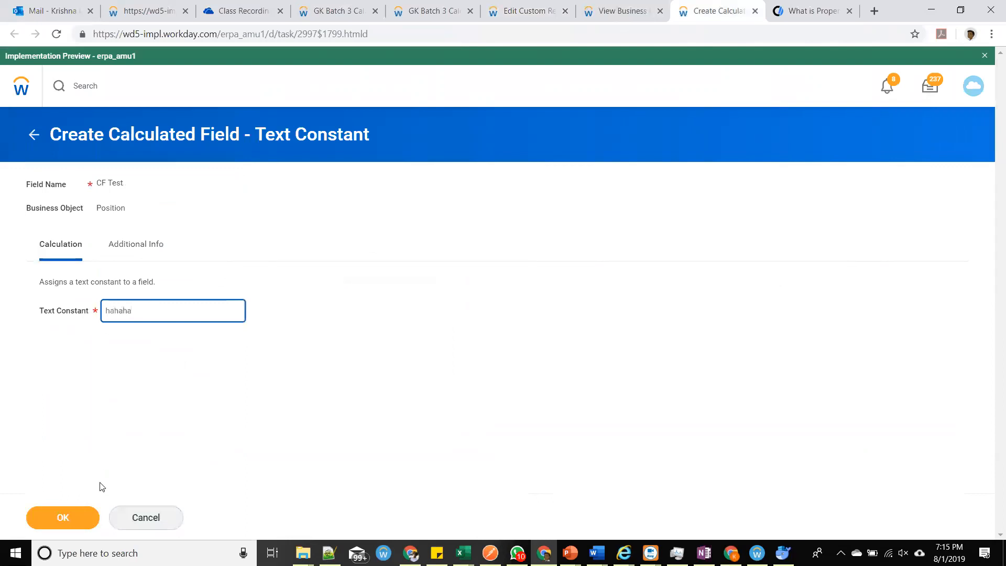
pyautogui.click(58, 519)
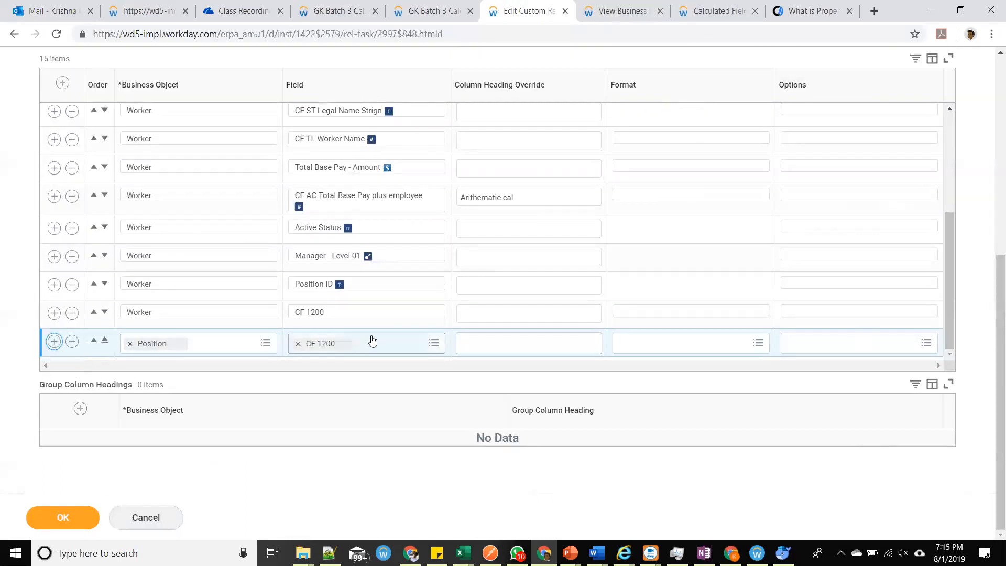
# Add a report column with Position as the business object and CF Test as the field.
pyautogui.click(354, 347)
pyautogui.write('CF Test')
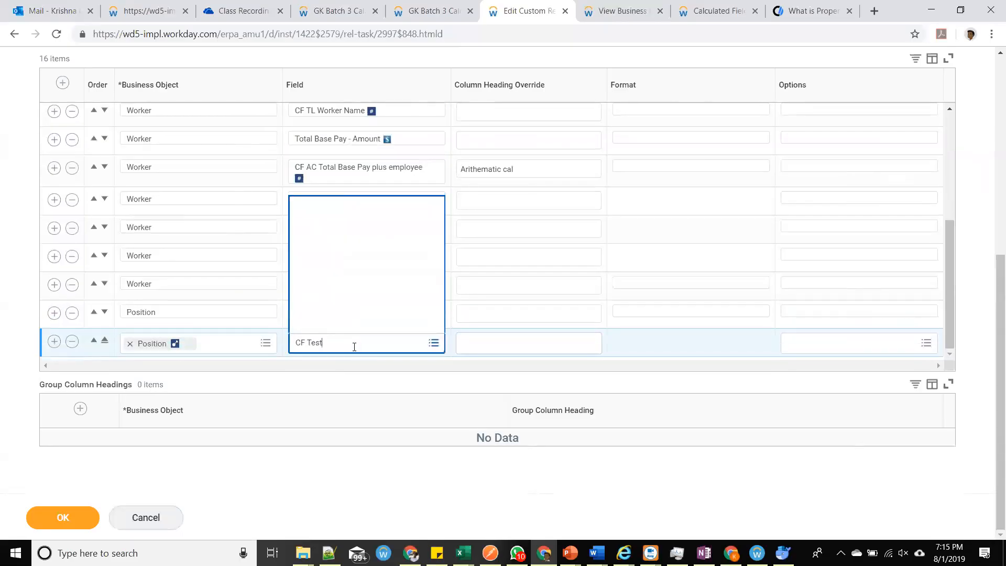
pyautogui.click(353, 217)
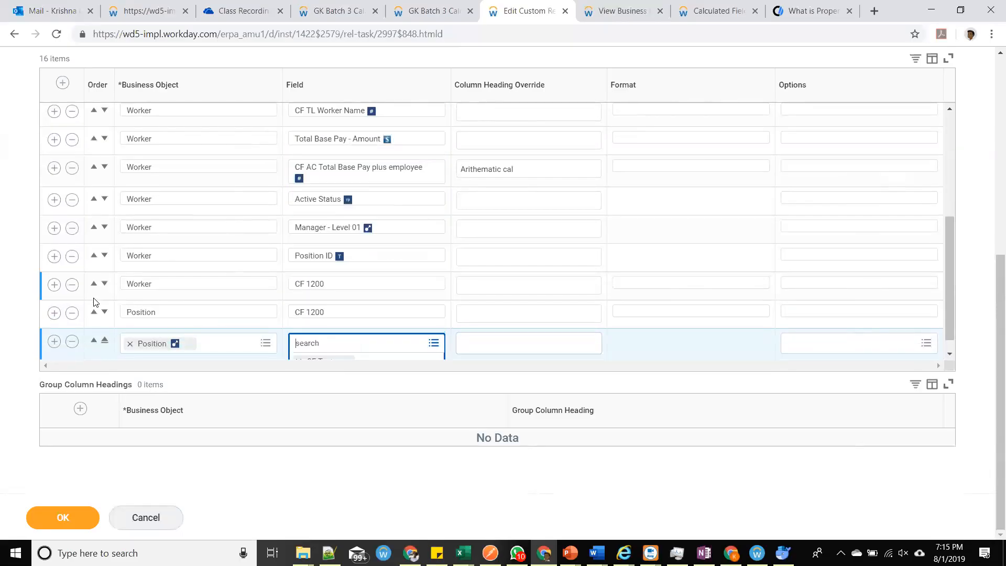
# Insert another Worker column after the Worker CF 1200 column, search its field for CF Test and view the first match's details.
pyautogui.click(54, 285)
pyautogui.click(371, 308)
pyautogui.write('CF Test')
pyautogui.press('Return')
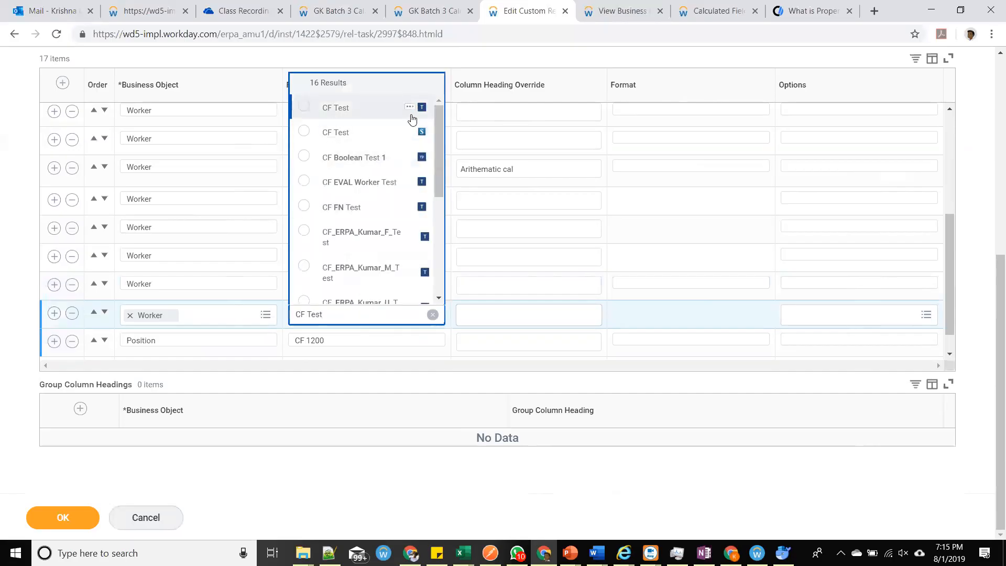
pyautogui.click(410, 107)
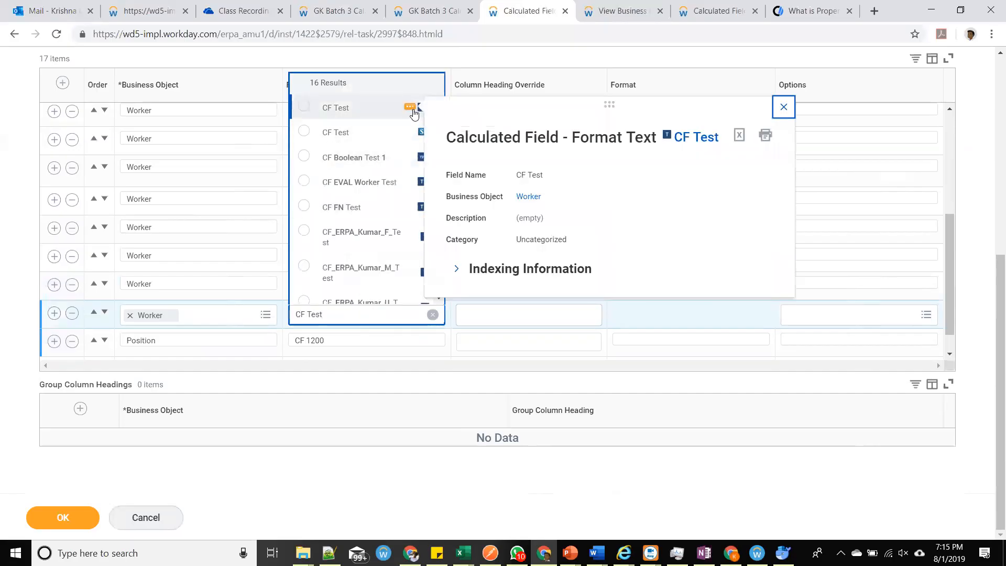
# Open the Worker Format Text field CF Test, rename it CF Test Batch 3, copy the new name and save the field.
pyautogui.click(696, 137)
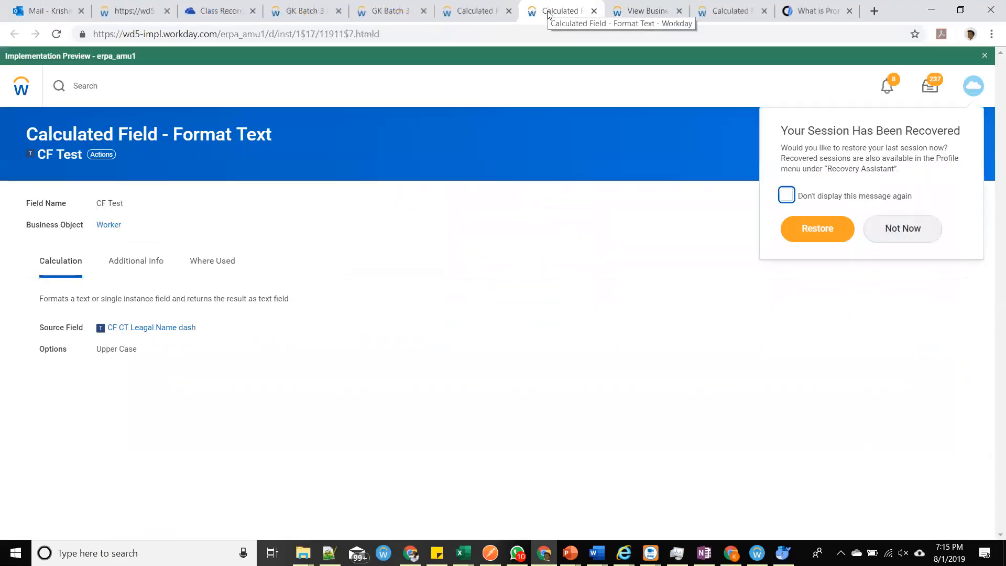
pyautogui.click(516, 10)
pyautogui.click(616, 11)
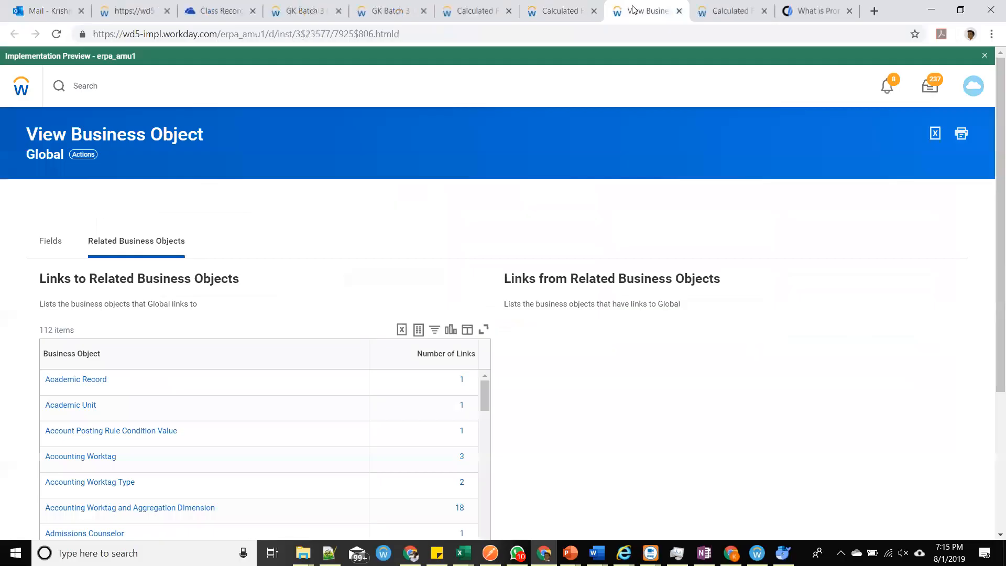
pyautogui.click(560, 11)
pyautogui.click(102, 156)
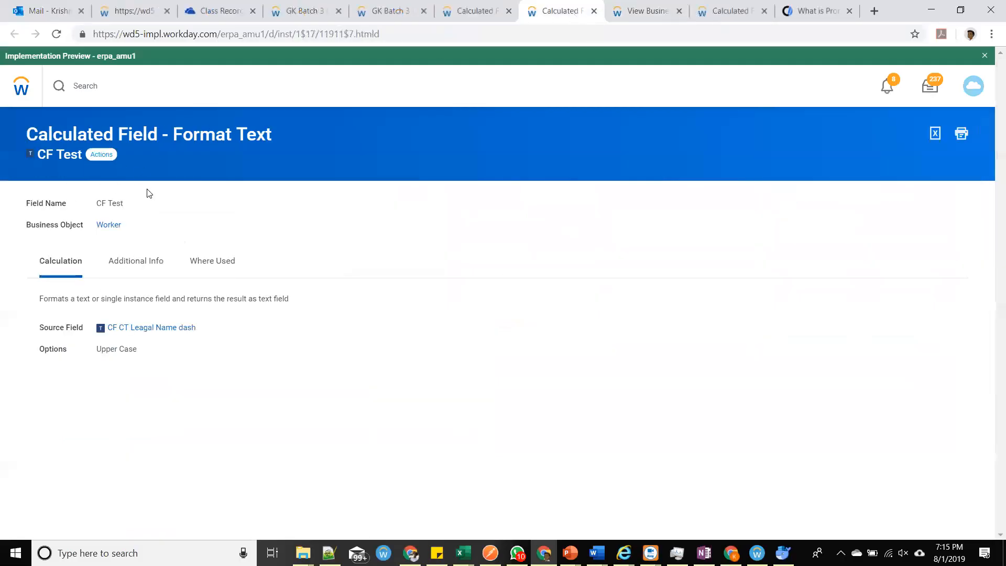
pyautogui.moveTo(159, 241)
pyautogui.click(228, 242)
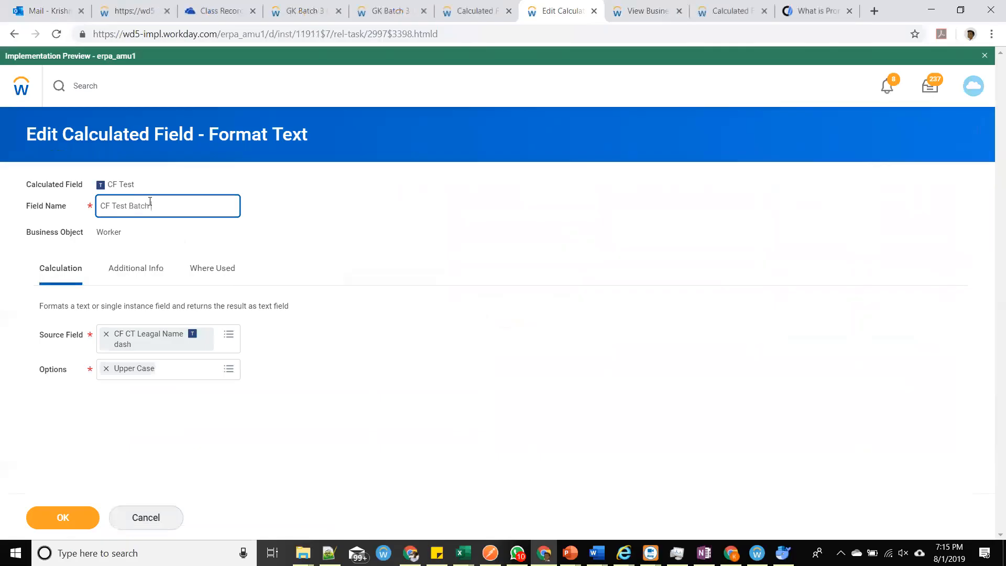
pyautogui.hotkey('ctrl', 'a')
pyautogui.hotkey('ctrl', 'c')
pyautogui.click(64, 518)
# Back in the custom report, try to replace the last Position column's field with CF Test Batch 3.
pyautogui.click(457, 2)
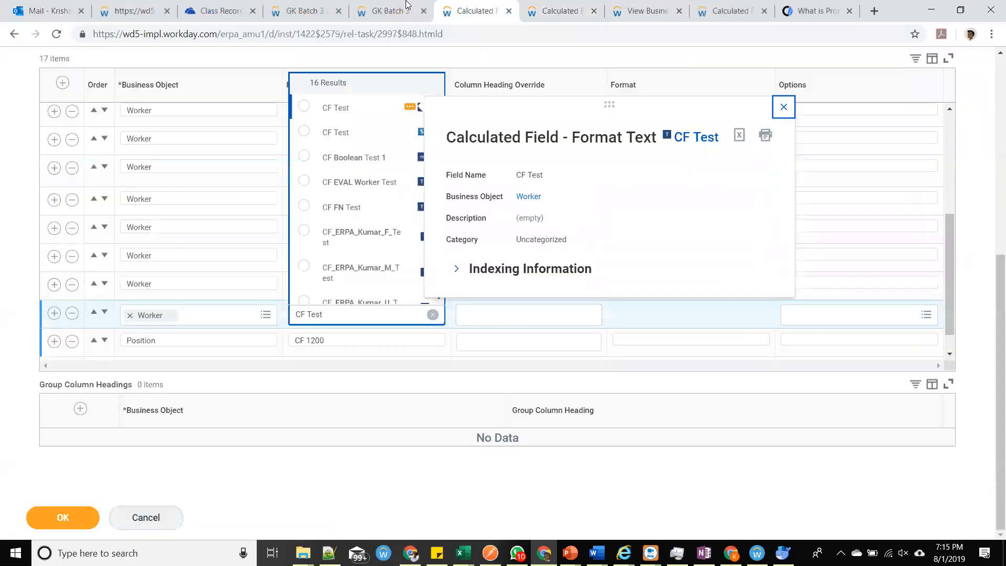
pyautogui.click(406, 3)
pyautogui.click(457, 3)
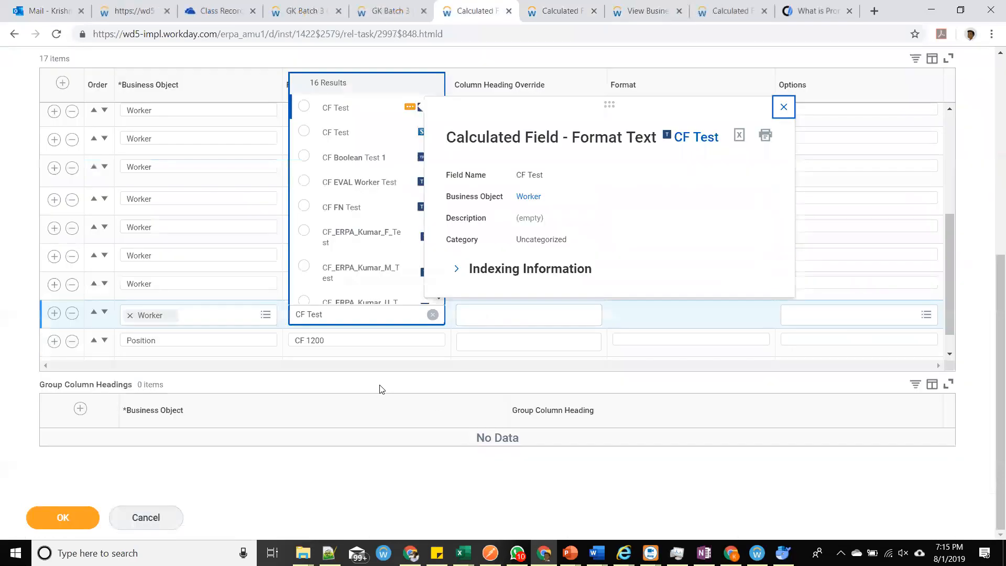
pyautogui.click(457, 343)
pyautogui.click(388, 342)
pyautogui.hotkey('ctrl', 'v')
pyautogui.press('Return')
pyautogui.hotkey('ctrl', 'c')
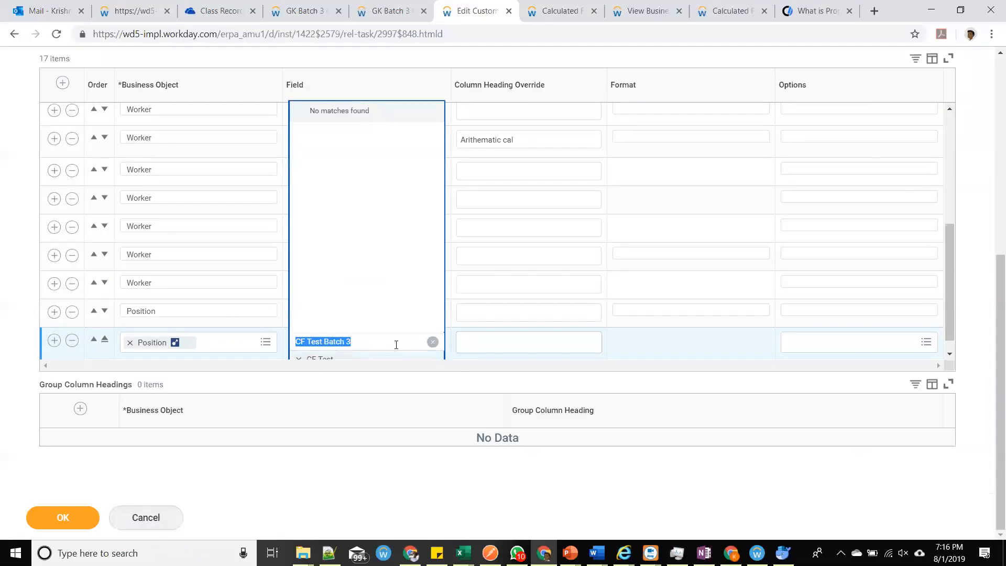
pyautogui.click(433, 341)
pyautogui.click(304, 343)
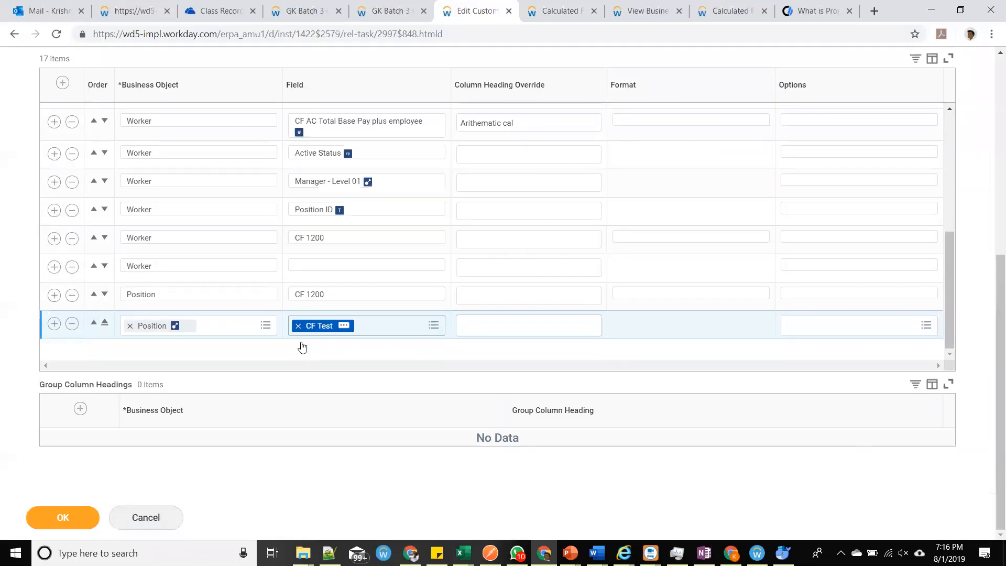
pyautogui.click(298, 342)
pyautogui.hotkey('ctrl', 'v')
pyautogui.press('Return')
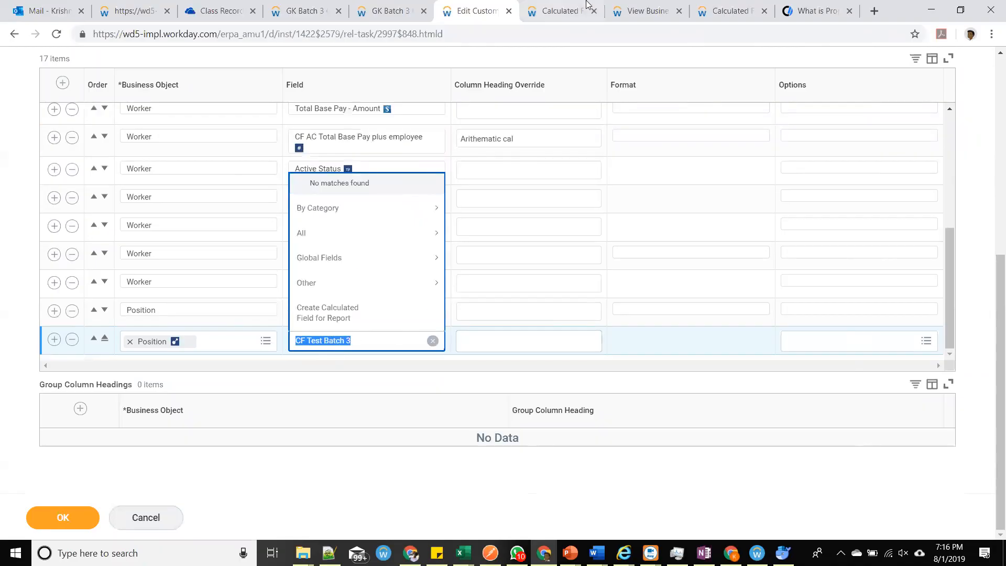
# Close the CF Test Batch 3 page, rename the Position text constant CF Test as CF Test Bath 3, copy the name and save it.
pyautogui.click(569, 10)
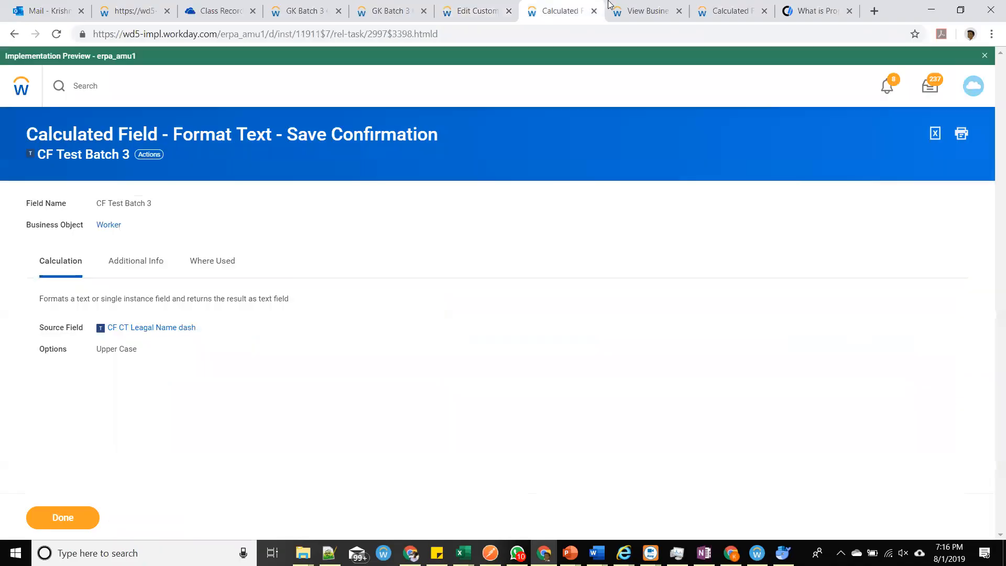
pyautogui.middleClick(563, 9)
pyautogui.click(636, 9)
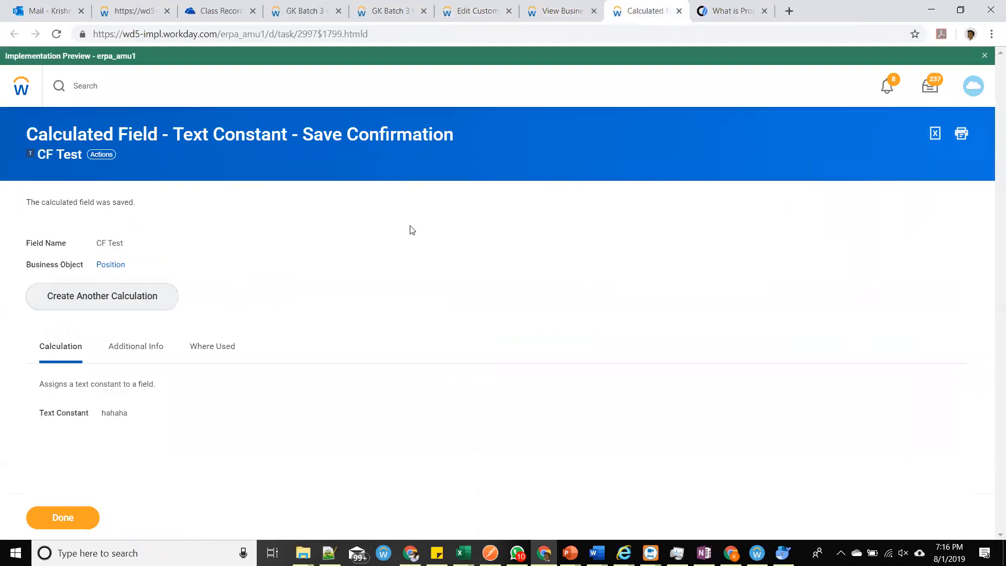
pyautogui.click(68, 155)
pyautogui.click(107, 156)
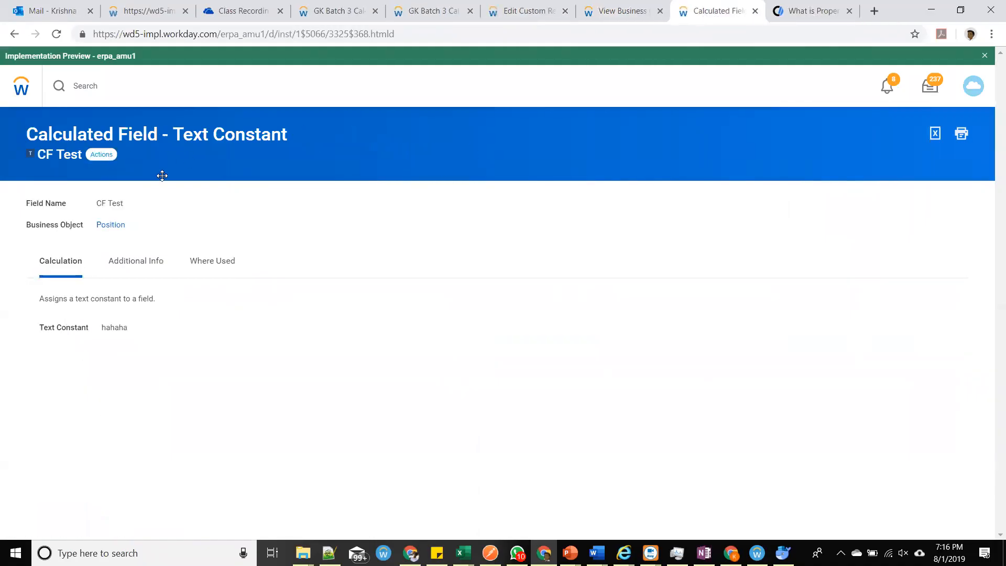
pyautogui.moveTo(157, 242)
pyautogui.click(236, 245)
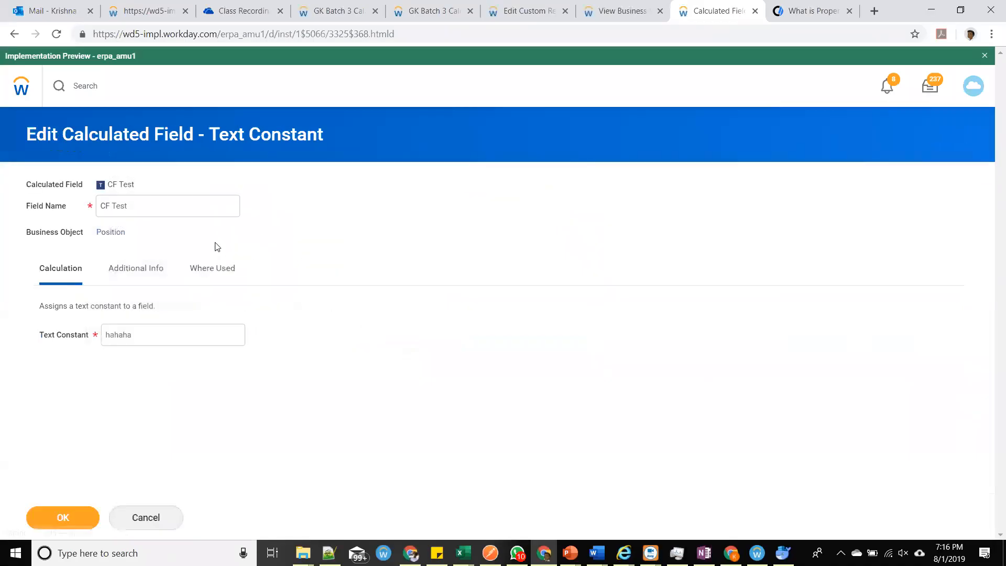
pyautogui.click(164, 208)
pyautogui.write('Bath 3')
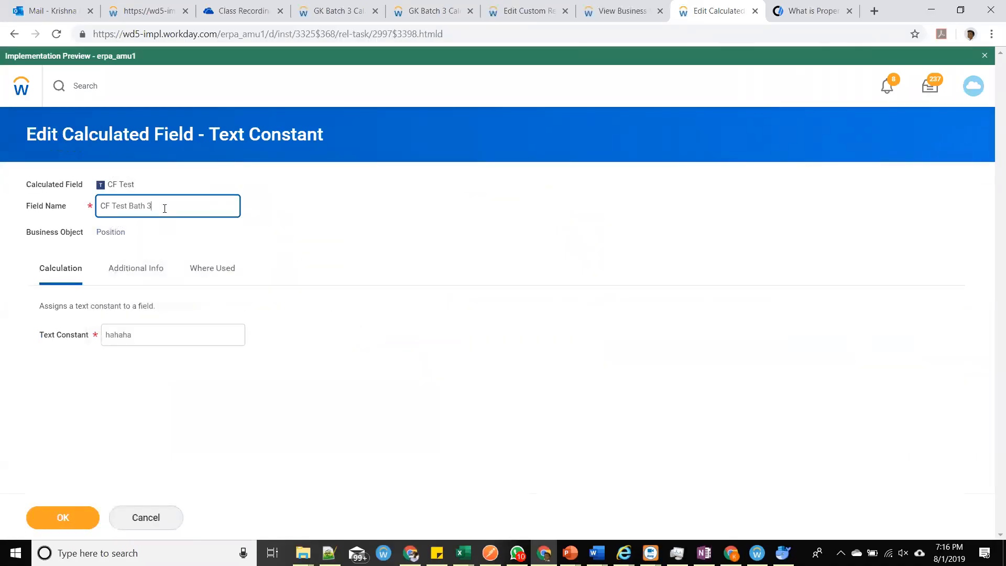
pyautogui.hotkey('ctrl', 'a')
pyautogui.hotkey('ctrl', 'c')
pyautogui.click(63, 517)
# Set the field of the report's last Position column to CF Test Bath 3.
pyautogui.click(524, 10)
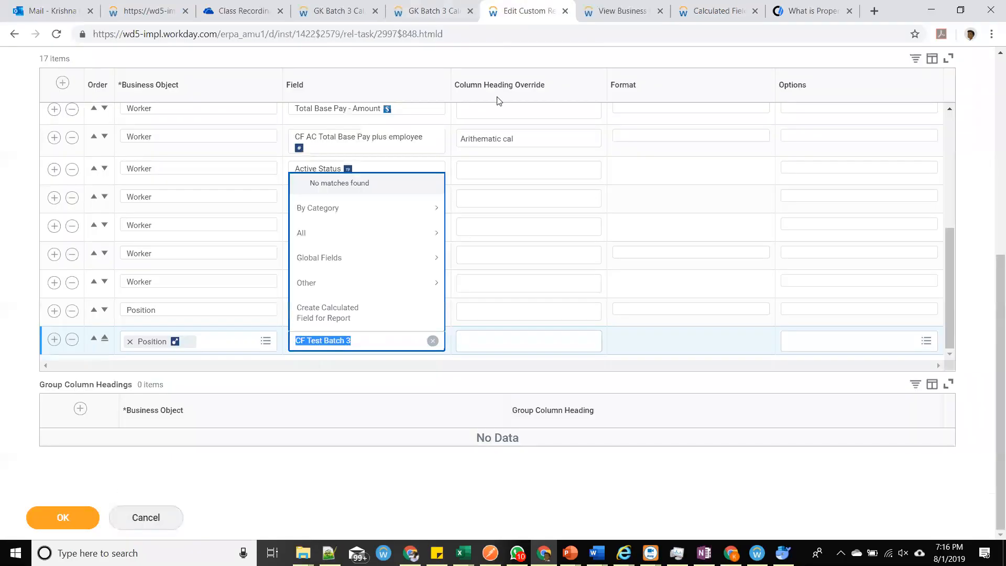
pyautogui.press('BackSpace')
pyautogui.click(376, 342)
pyautogui.hotkey('ctrl', 'v')
pyautogui.press('Return')
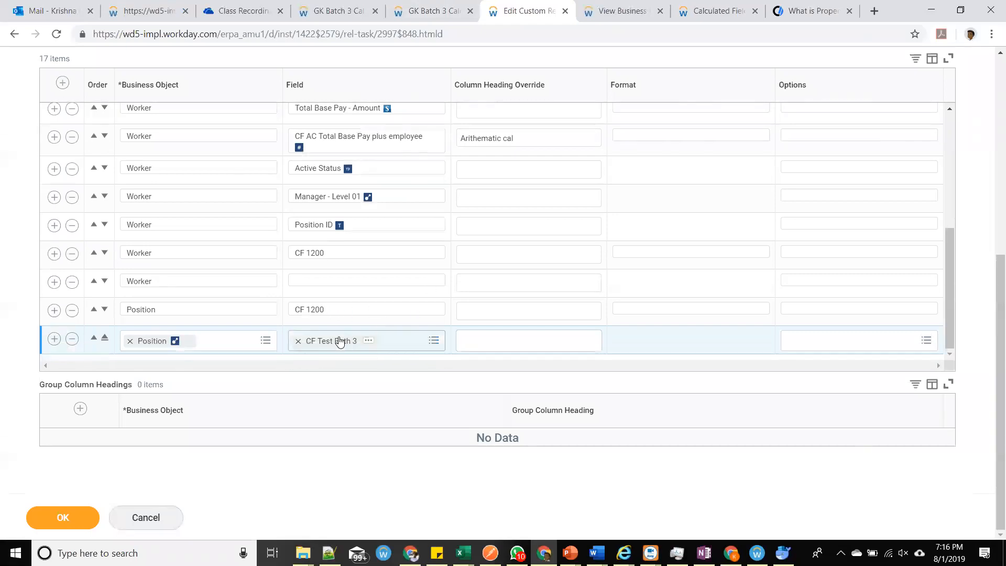
# Search for CF Test Bath 3 as the field of the empty Worker column.
pyautogui.click(362, 281)
pyautogui.hotkey('ctrl', 'v')
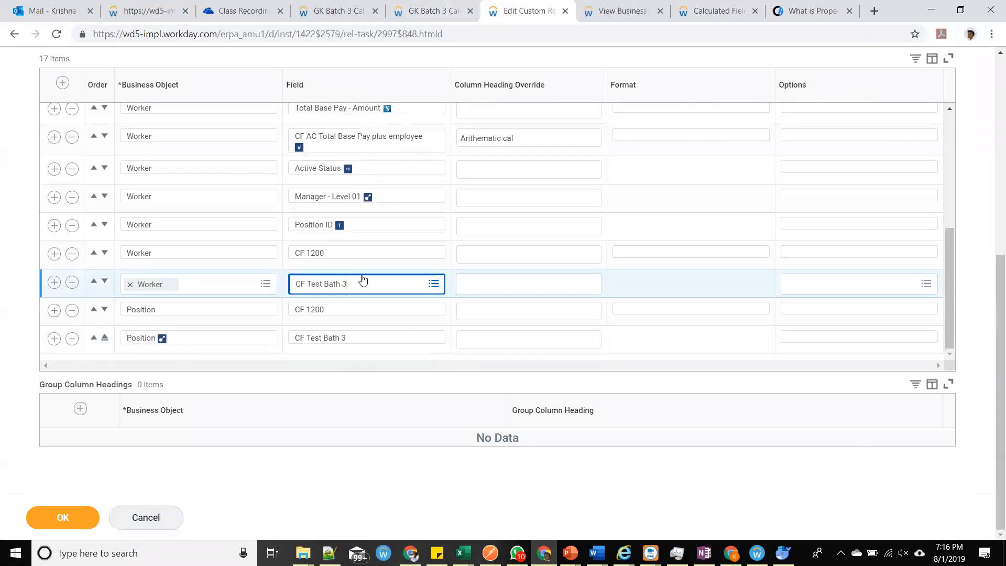
pyautogui.press('Return')
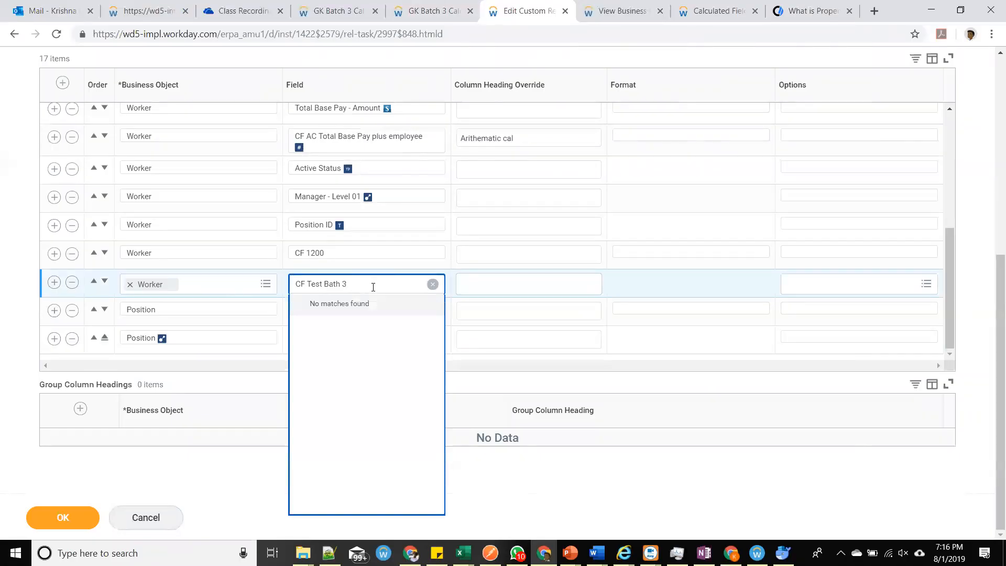
pyautogui.click(270, 353)
pyautogui.scroll(-1, 298, 357)
pyautogui.click(304, 357)
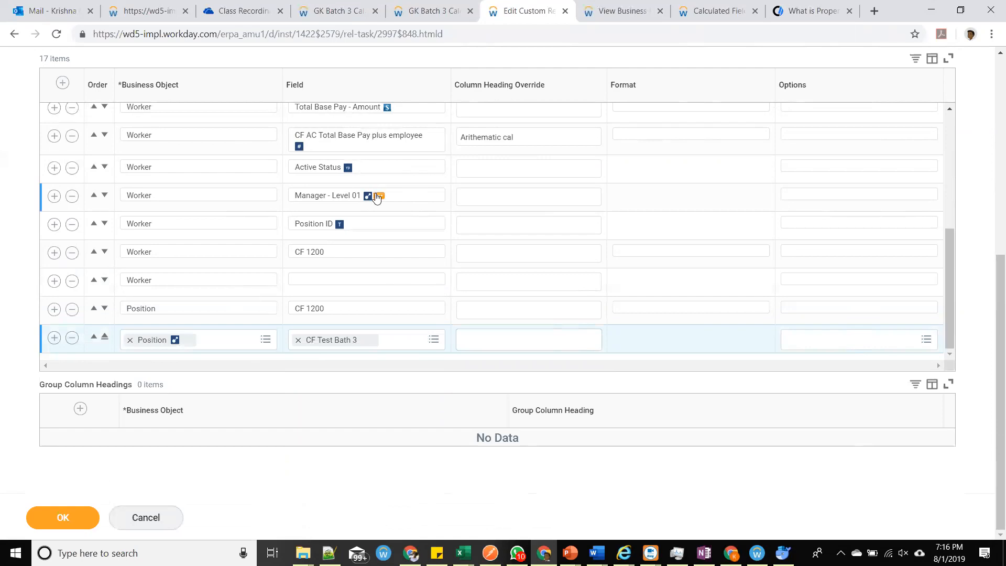
# Check whether Worker calculated fields are offered under Position by searching for CF CT Worker in the last Position column's field.
pyautogui.scroll(3, 388, 270)
pyautogui.scroll(2, 389, 285)
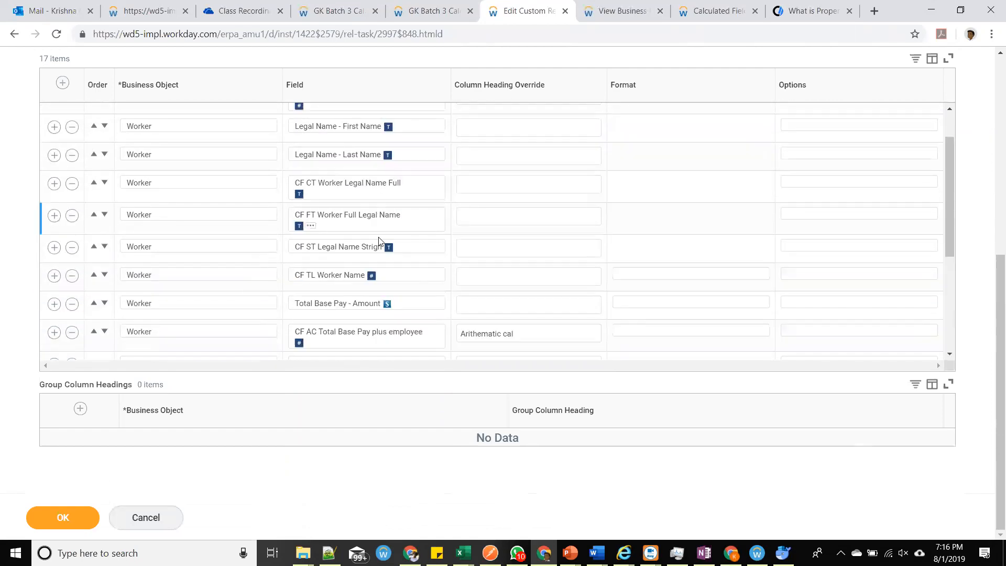
pyautogui.moveTo(309, 195)
pyautogui.scroll(-5, 404, 285)
pyautogui.click(397, 339)
pyautogui.write('CF CT W')
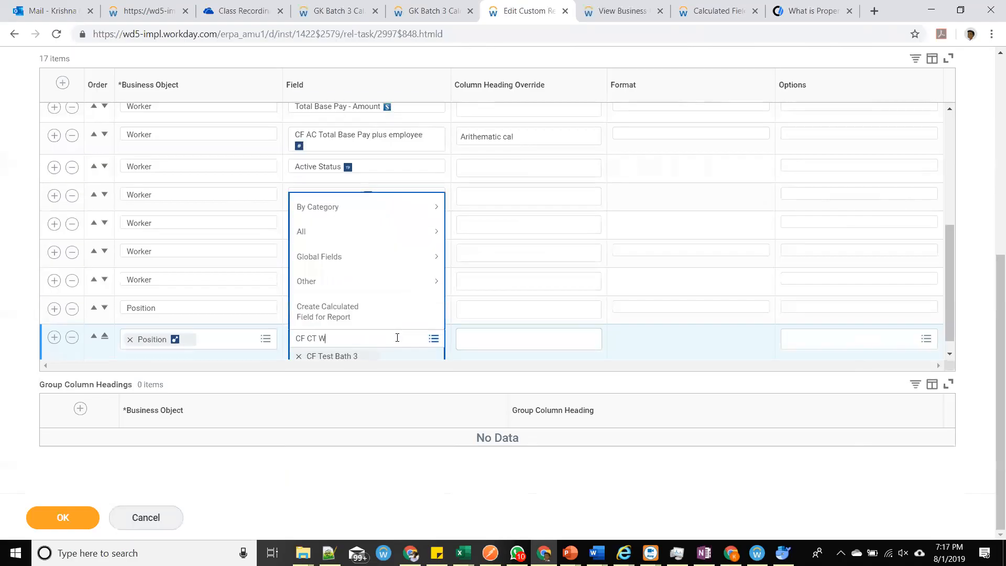
pyautogui.write('orker')
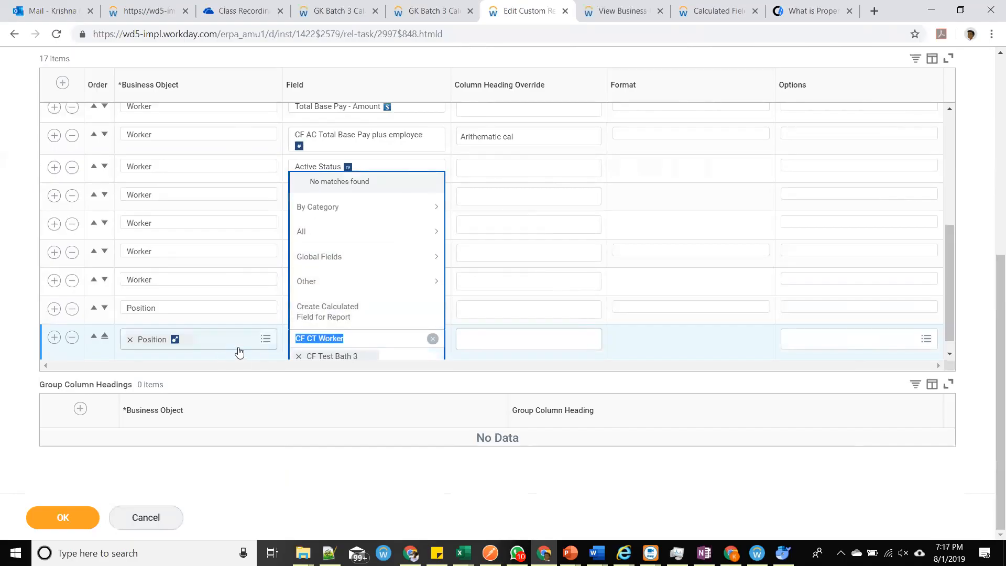
pyautogui.click(282, 291)
pyautogui.click(283, 292)
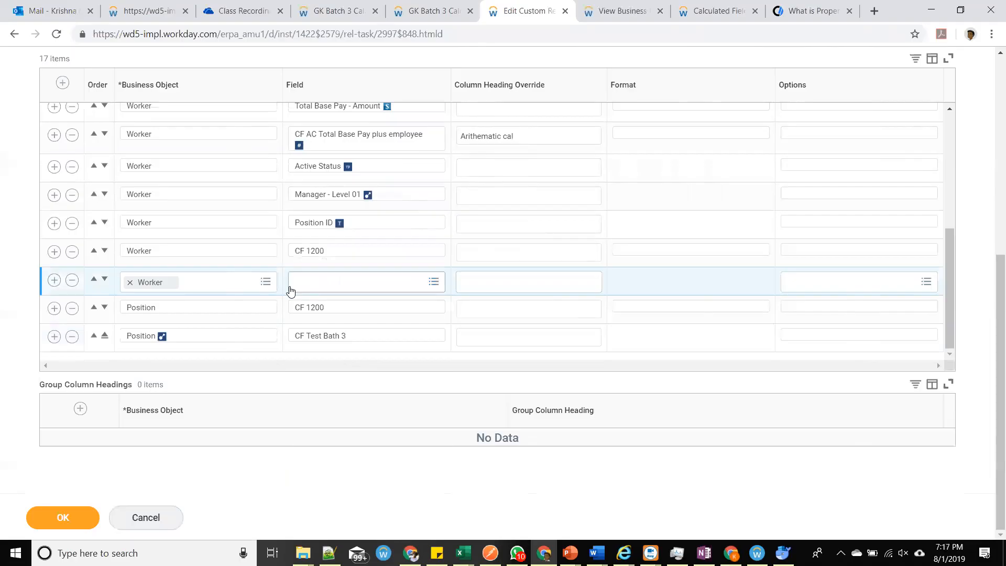
# Remove the Worker column that has no field and save the custom report.
pyautogui.click(72, 281)
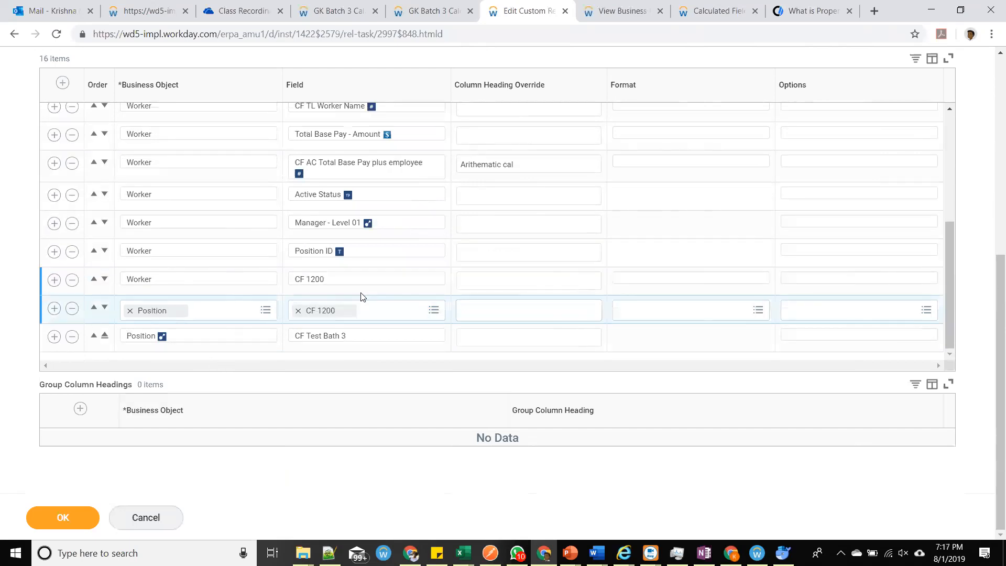
pyautogui.moveTo(306, 173)
pyautogui.click(59, 518)
# From the CF Test Bath 3 page, find and open the Create Calculated Field task.
pyautogui.click(718, 11)
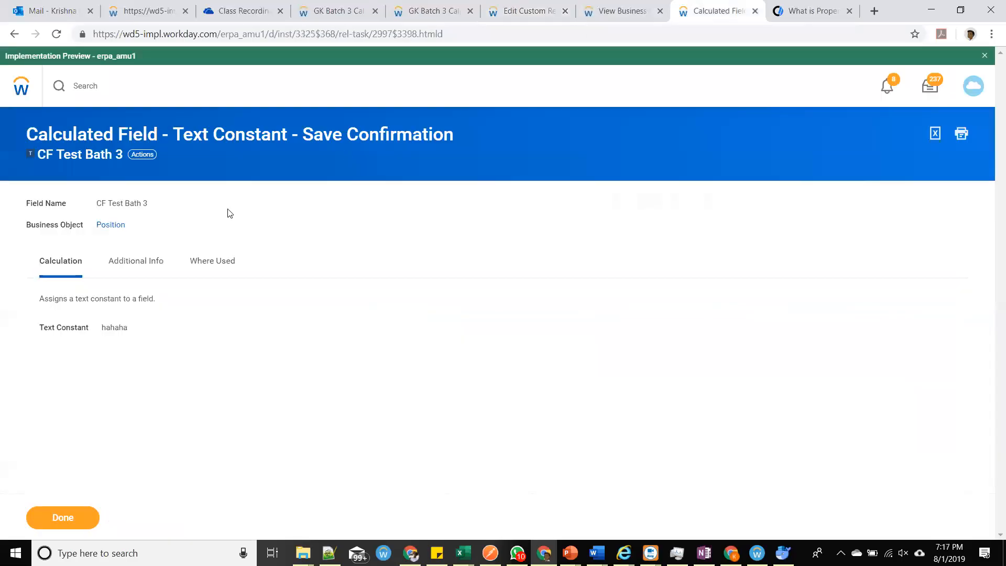
pyautogui.click(135, 89)
pyautogui.write('cre cal')
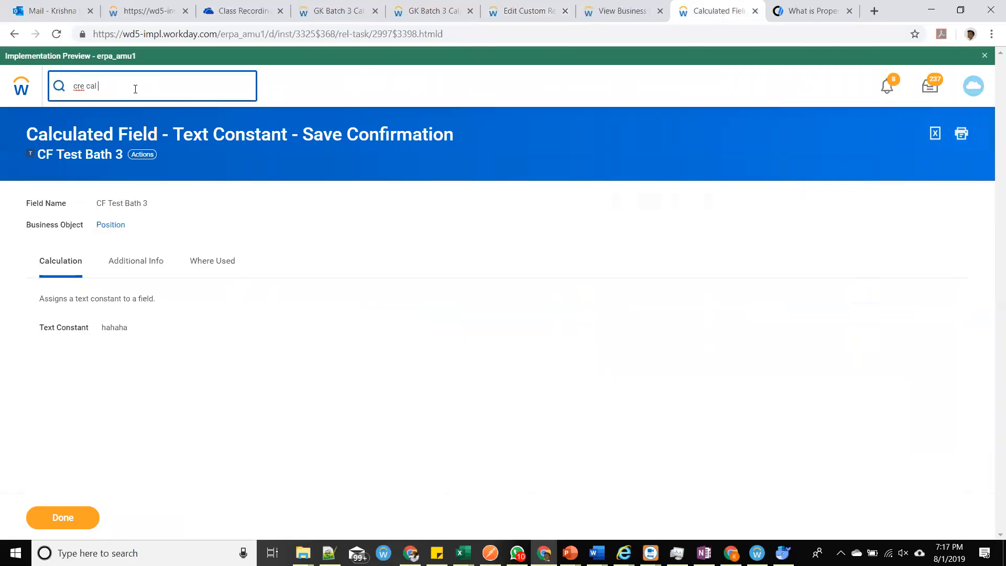
pyautogui.write('kfiel')
pyautogui.press('Down')
pyautogui.press('Return')
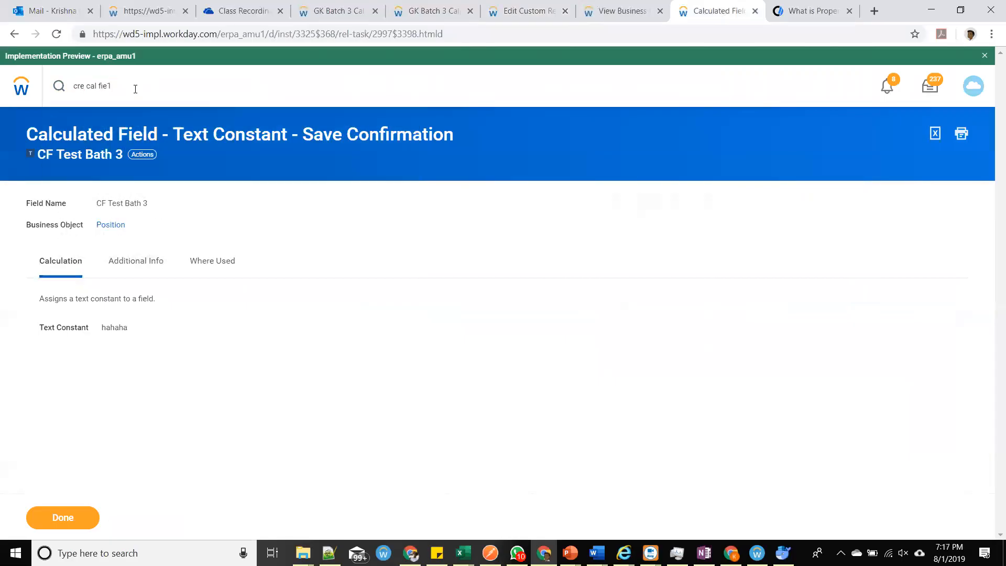
# Choose Date Difference as the function of the new calculated field.
pyautogui.click(191, 237)
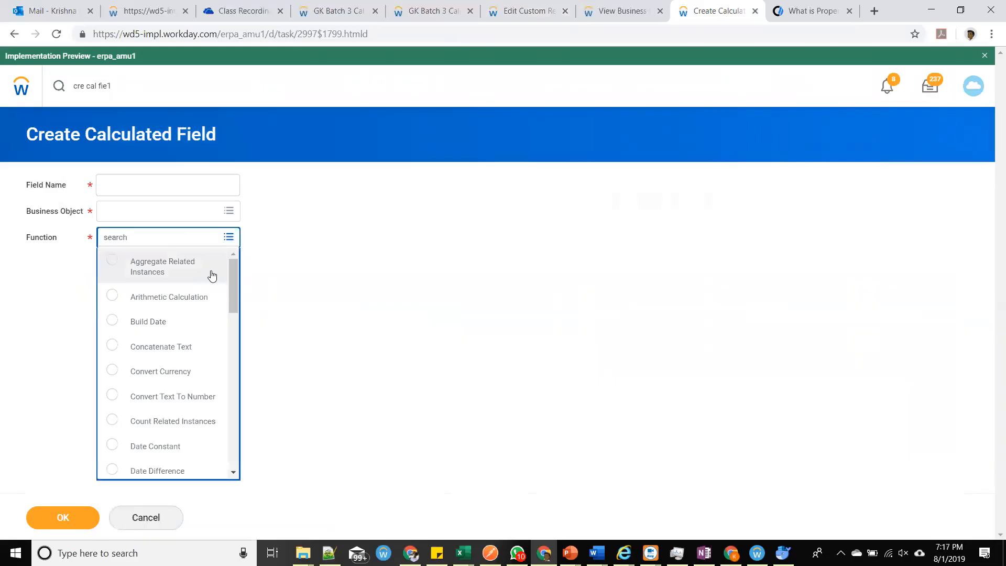
pyautogui.scroll(-1, 200, 393)
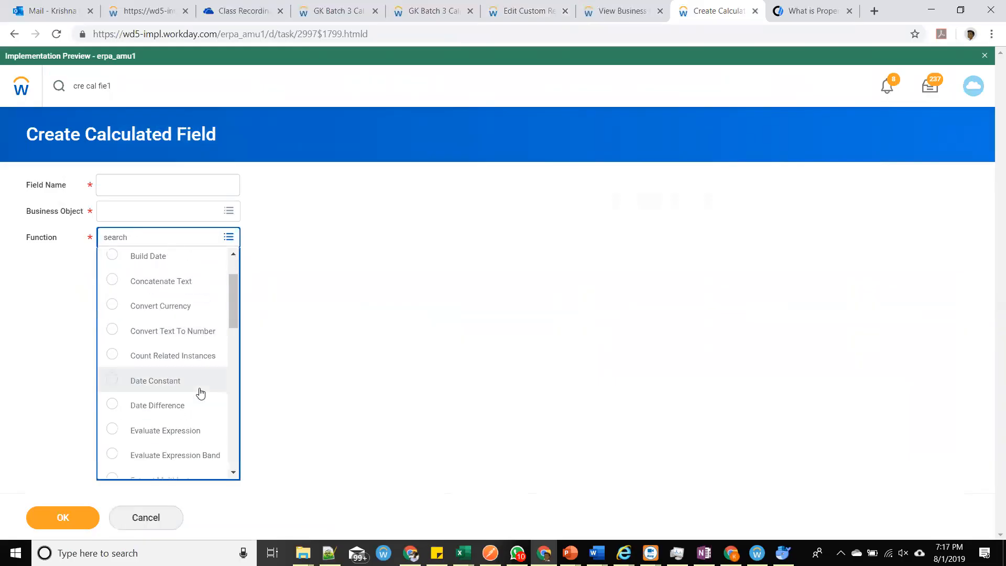
pyautogui.scroll(1, 199, 393)
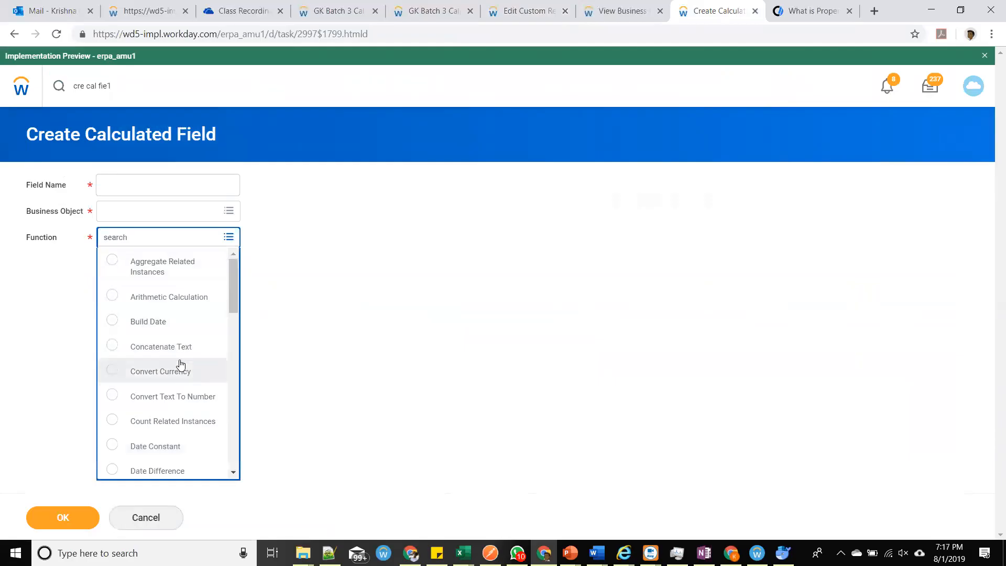
pyautogui.scroll(-1, 180, 366)
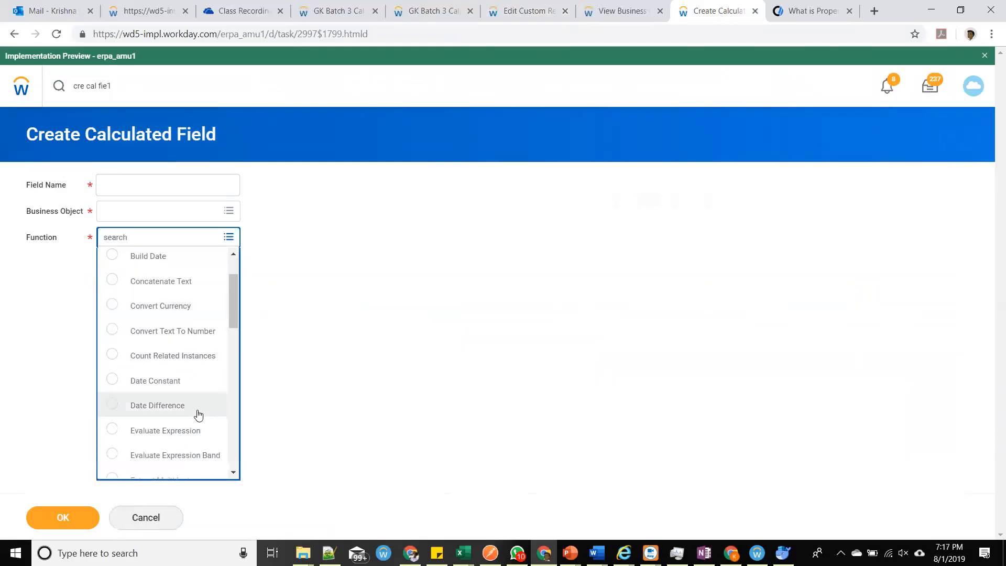
pyautogui.click(157, 405)
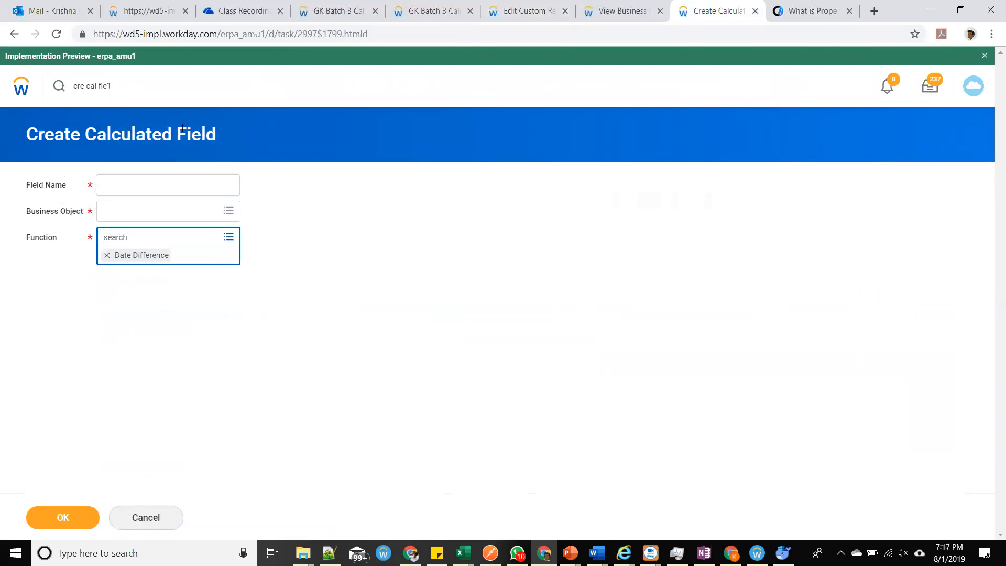
# Set the business object to Worker, name the field Cf Date Diff hire to term, and continue to its calculation setup.
pyautogui.click(160, 216)
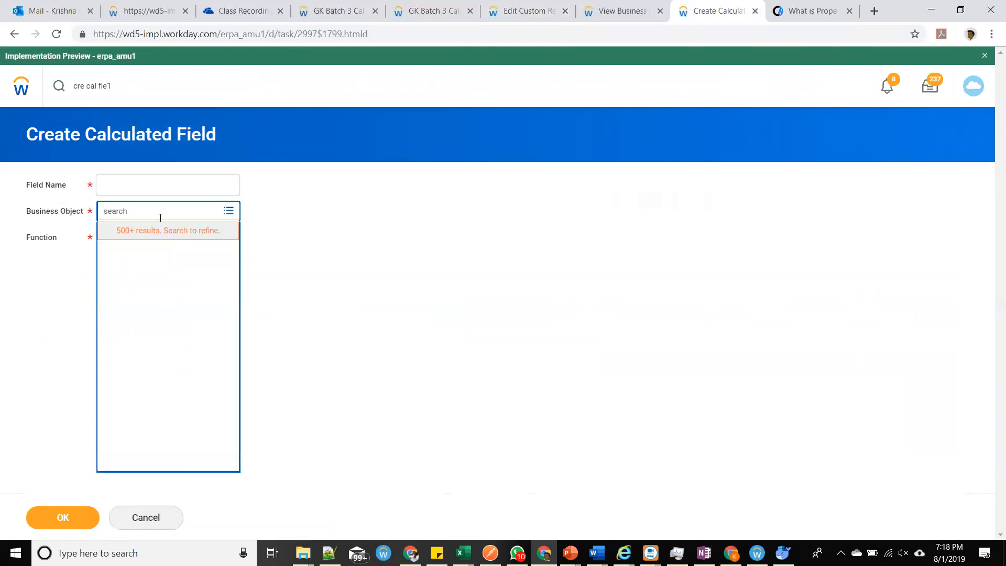
pyautogui.write('worker')
pyautogui.press('Return')
pyautogui.click(157, 255)
pyautogui.click(165, 187)
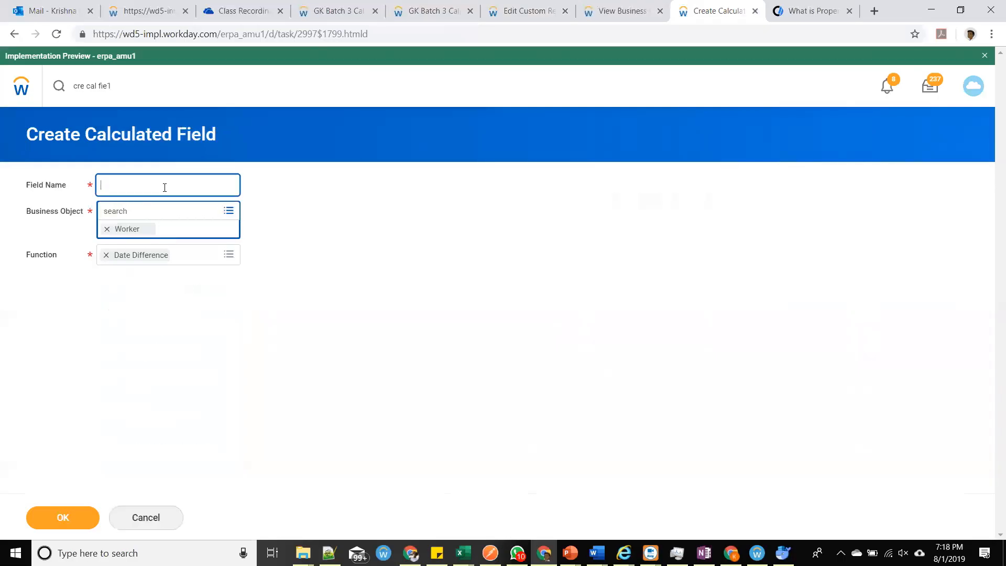
pyautogui.write('Cf Date Diff hire to term')
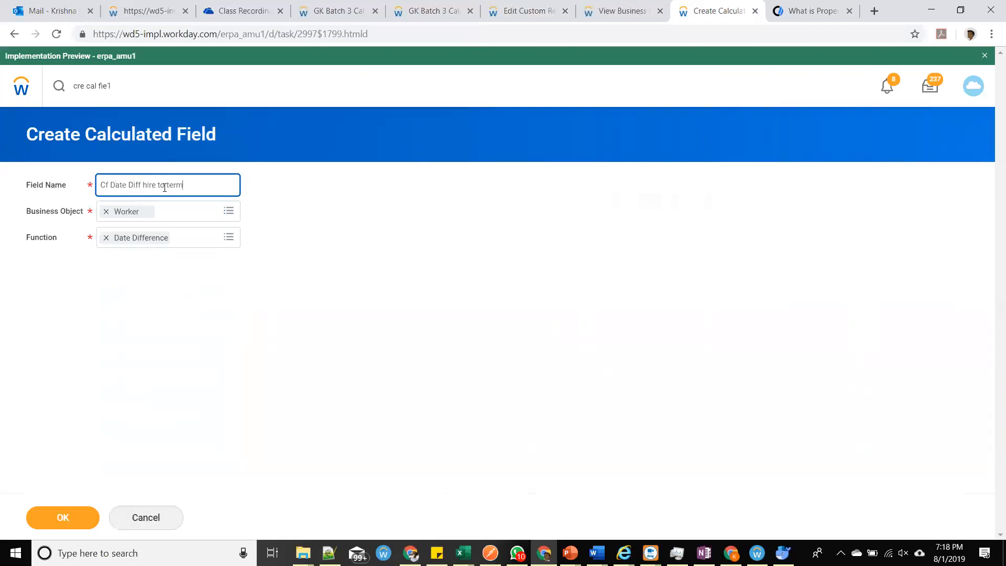
pyautogui.hotkey('ctrl', 'a')
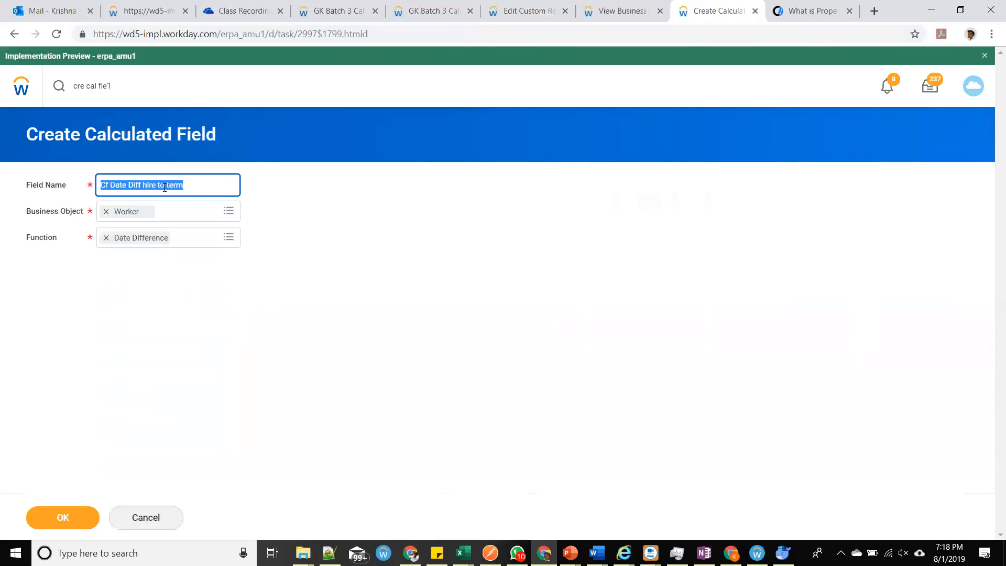
pyautogui.click(88, 526)
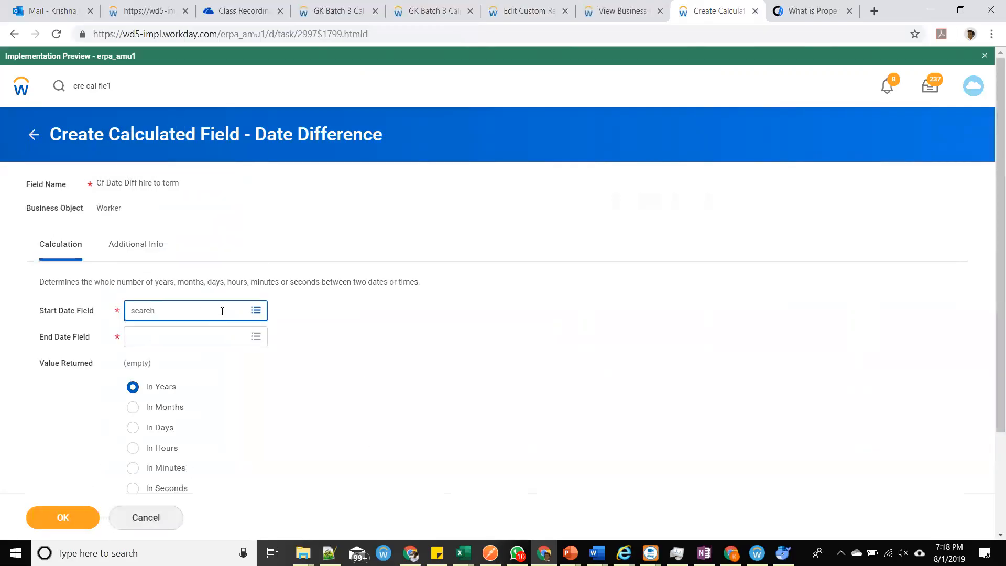
# Set Hire Date as the start date field of the date difference calculation.
pyautogui.click(222, 311)
pyautogui.write('hire date')
pyautogui.press('Return')
pyautogui.click(220, 107)
# Set Termination Date as the end date field of the date difference calculation.
pyautogui.click(172, 352)
pyautogui.write('Ter')
pyautogui.write('mnia')
pyautogui.press('BackSpace')
pyautogui.write('matio')
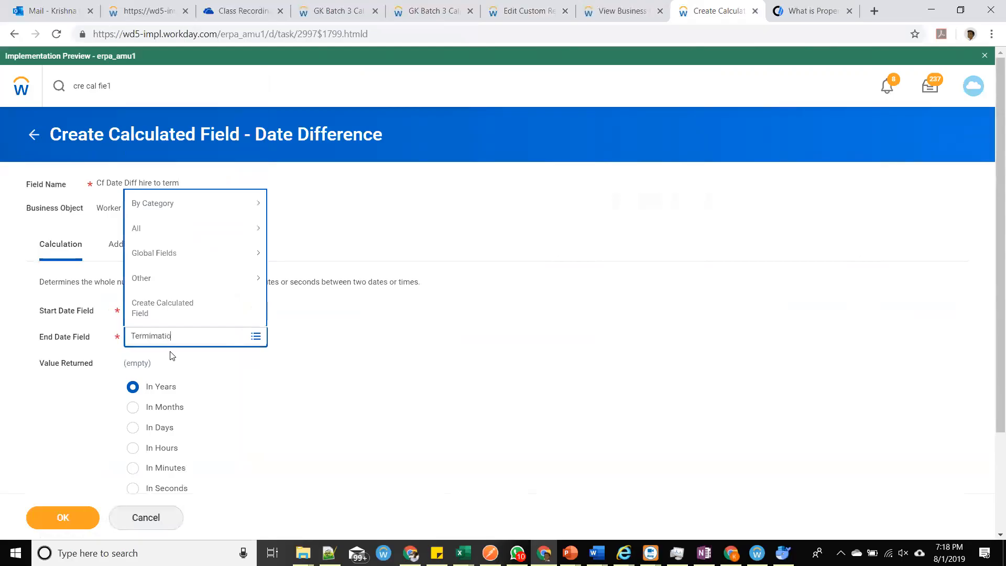
pyautogui.write('nation date')
pyautogui.press('Return')
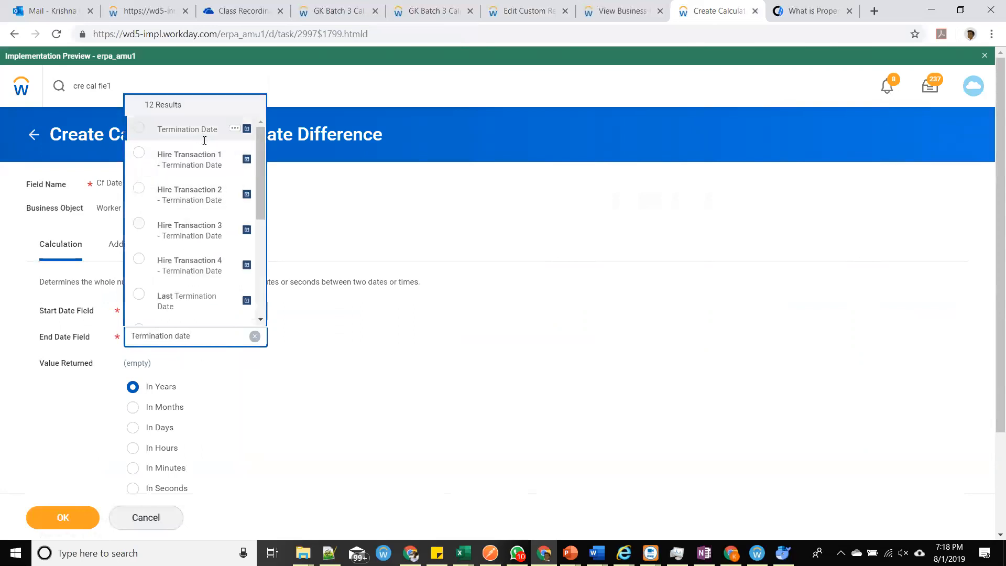
pyautogui.click(205, 141)
pyautogui.moveTo(36, 282); pyautogui.dragTo(420, 284)
pyautogui.click(422, 319)
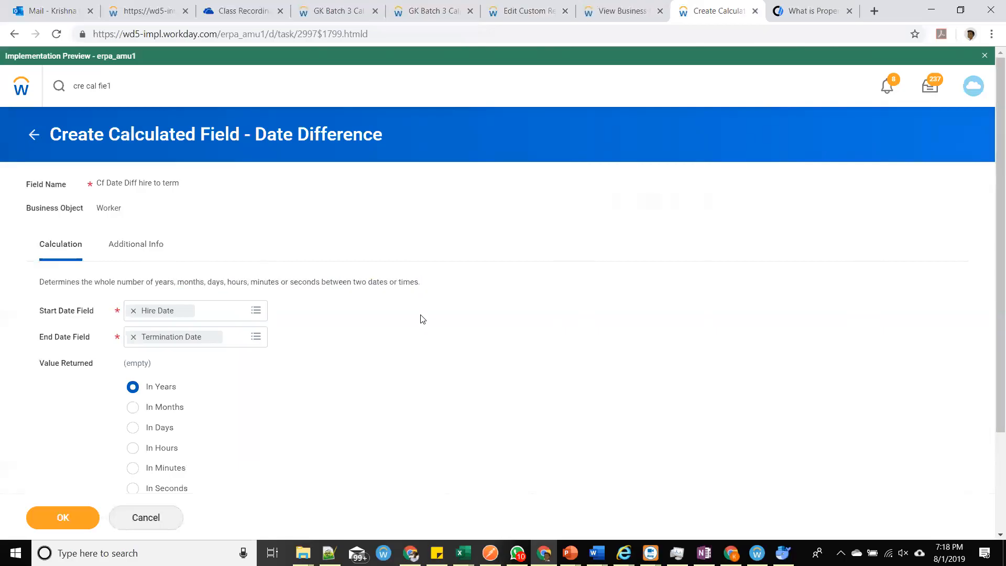
# Return the date difference in hours, enable Return Zero on Error, and save the calculated field.
pyautogui.scroll(-2, 415, 326)
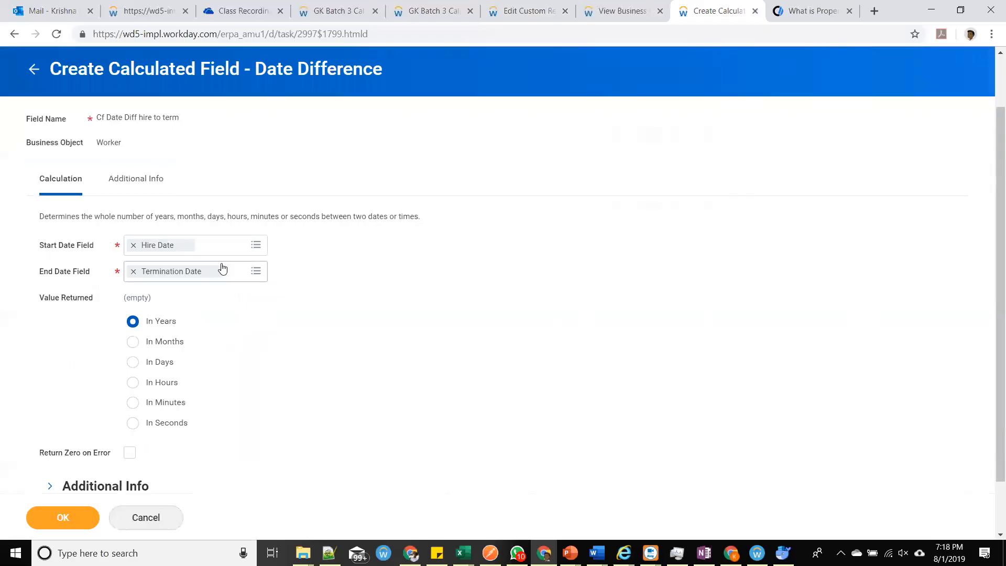
pyautogui.moveTo(218, 270)
pyautogui.click(134, 382)
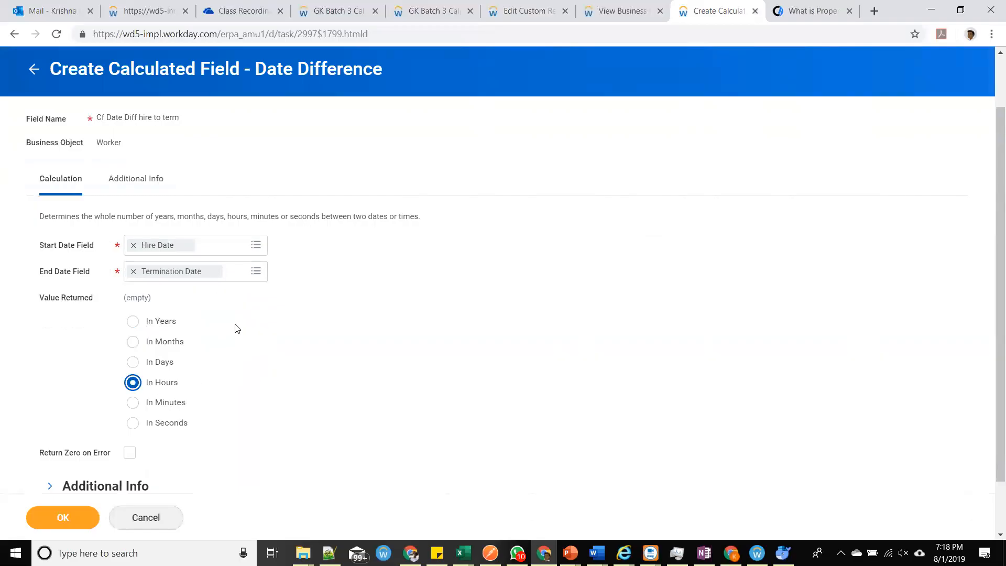
pyautogui.scroll(-1, 250, 339)
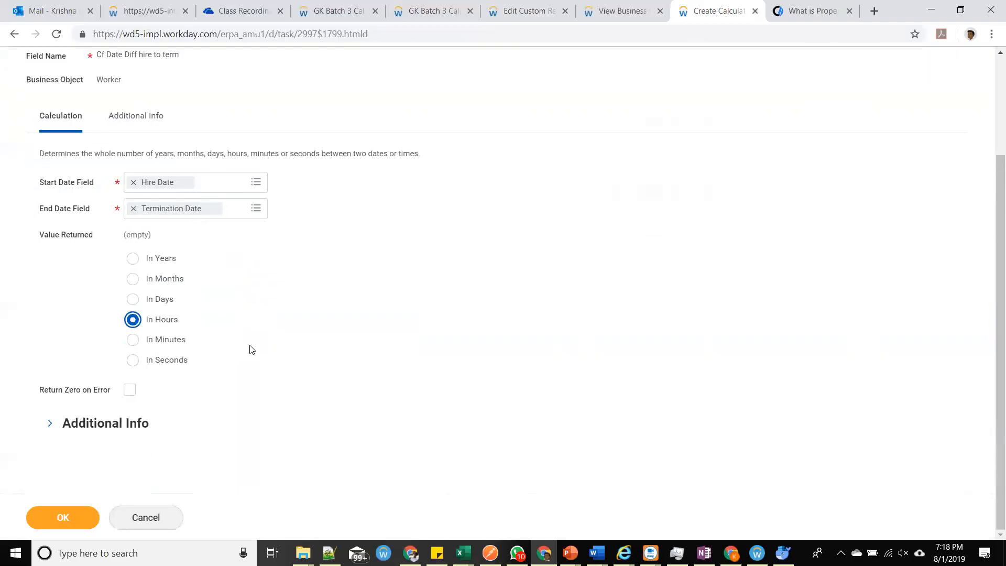
pyautogui.click(129, 393)
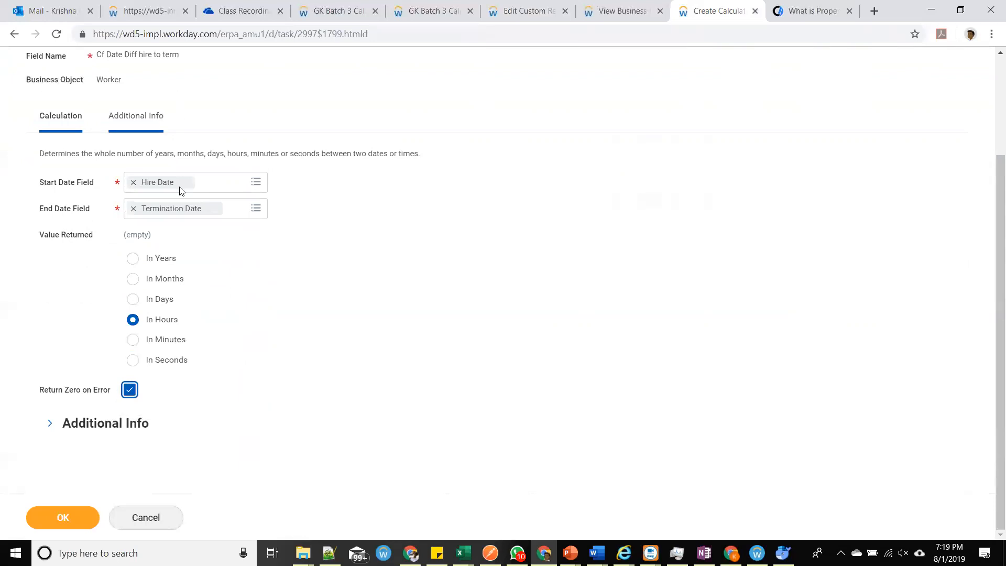
pyautogui.scroll(3, 181, 190)
pyautogui.moveTo(180, 184); pyautogui.dragTo(94, 185)
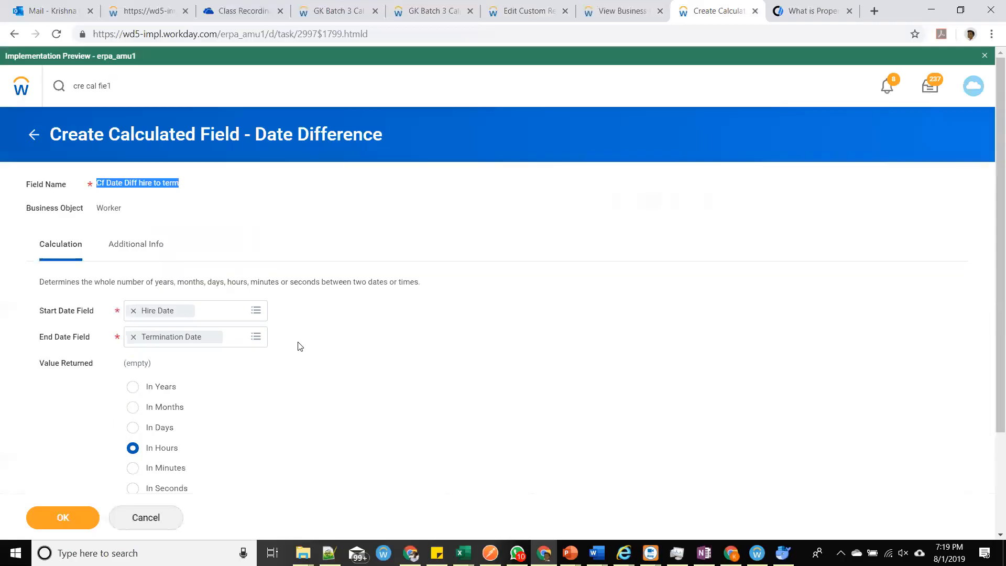
pyautogui.click(297, 394)
pyautogui.click(92, 515)
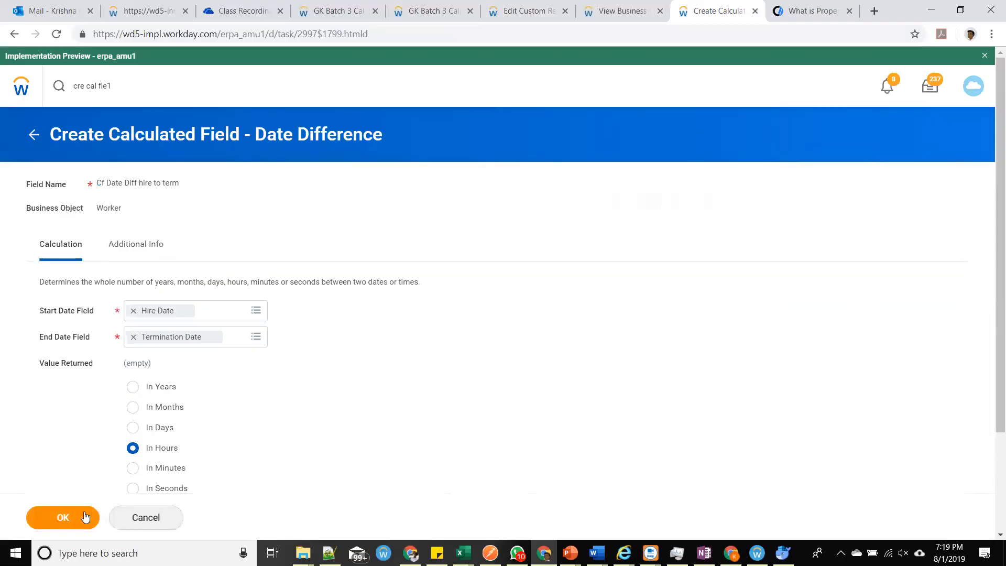
# Return to GK Batch 3 Calculated Field Report and open it for editing.
pyautogui.click(523, 16)
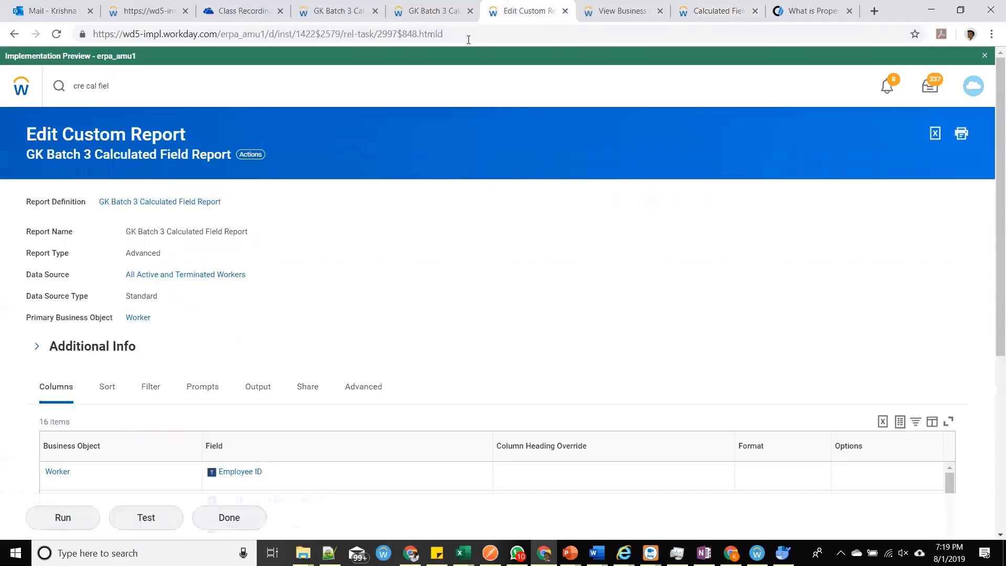
pyautogui.click(249, 155)
pyautogui.click(379, 222)
# Add a Worker column after the Worker CF 1200 column, using the field Cf Date Diff hire to term.
pyautogui.scroll(-10, 306, 205)
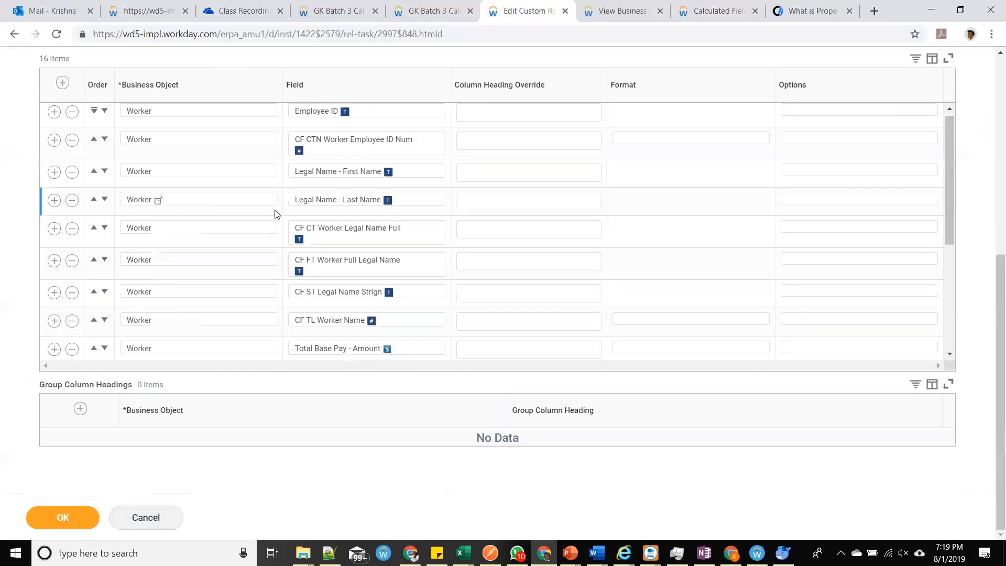
pyautogui.click(54, 288)
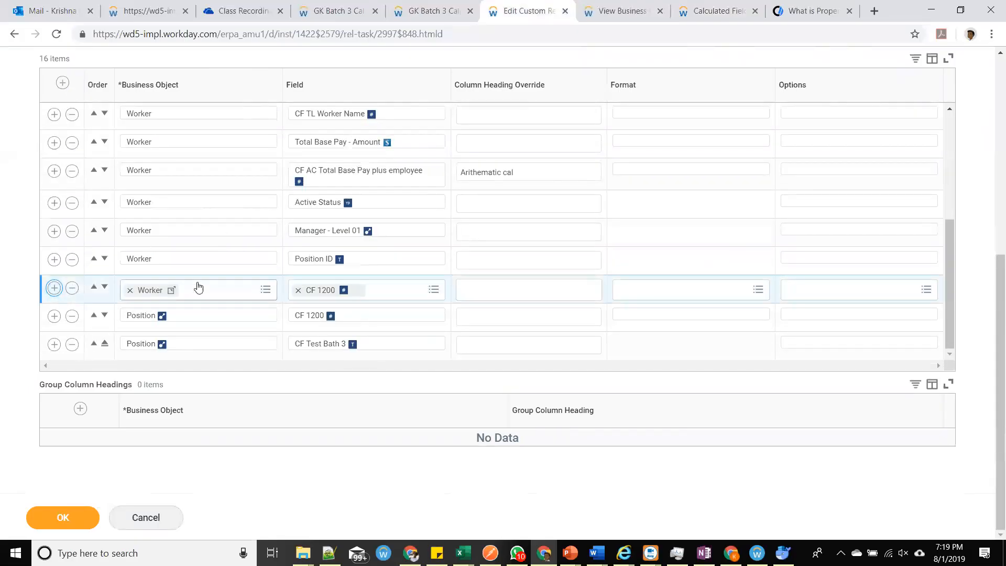
pyautogui.click(347, 318)
pyautogui.write('Field Name Cf Date Diff hire to term')
pyautogui.press('Return')
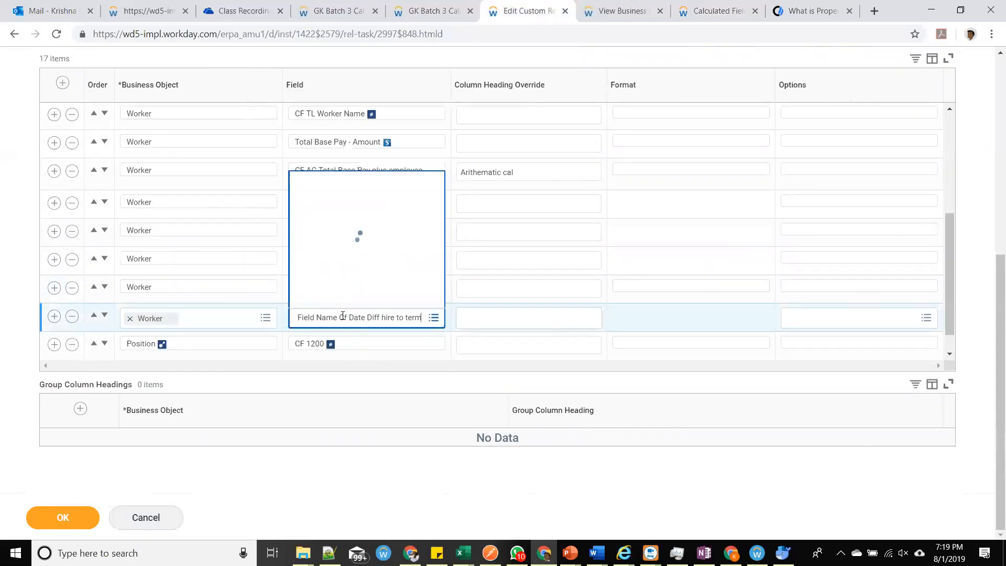
pyautogui.hotkey('shift', 'Home')
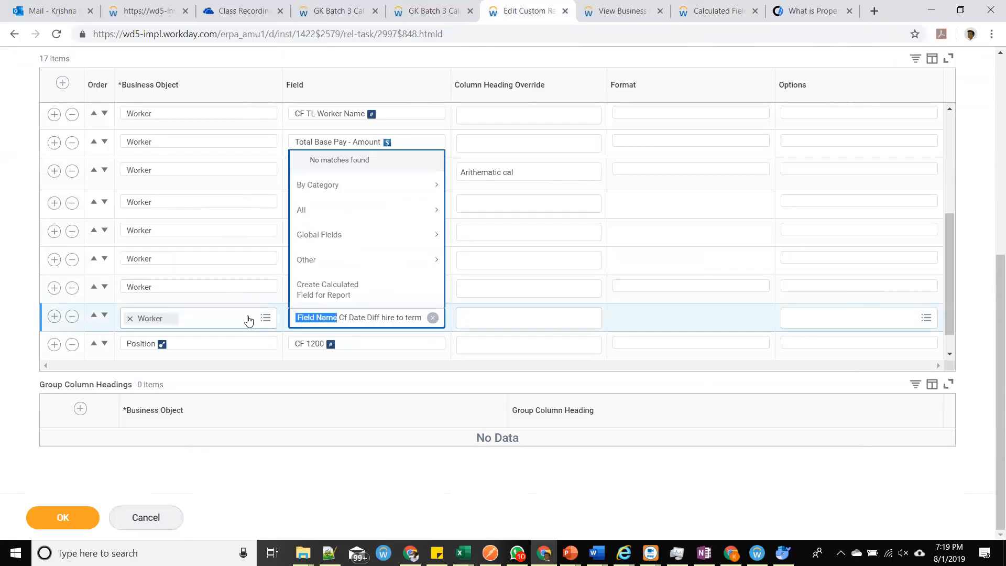
pyautogui.press('BackSpace')
pyautogui.press('Return')
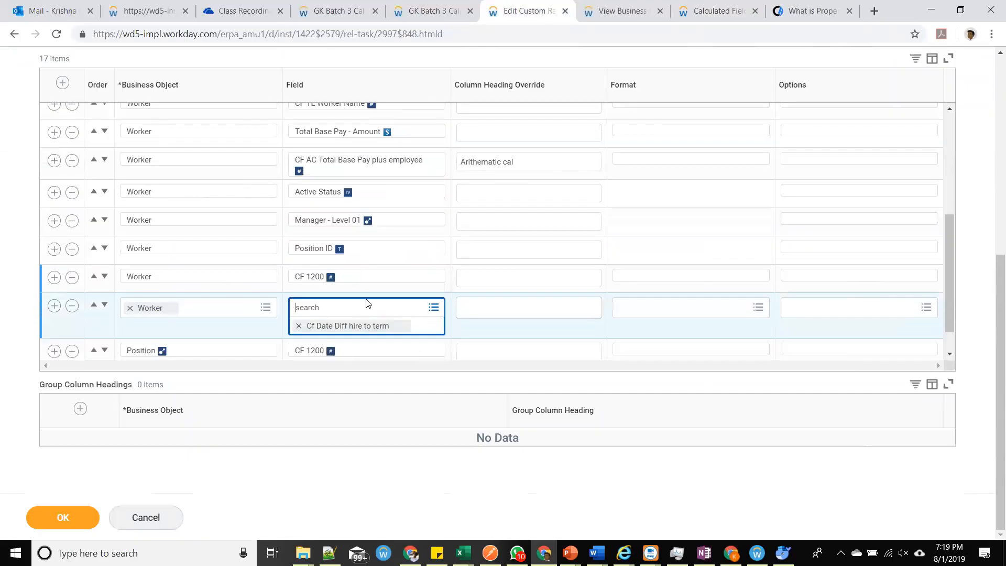
# Remove the Worker columns CF 1200 and Position ID and the Position columns CF 1200 and CF Test Bath 3.
pyautogui.click(74, 277)
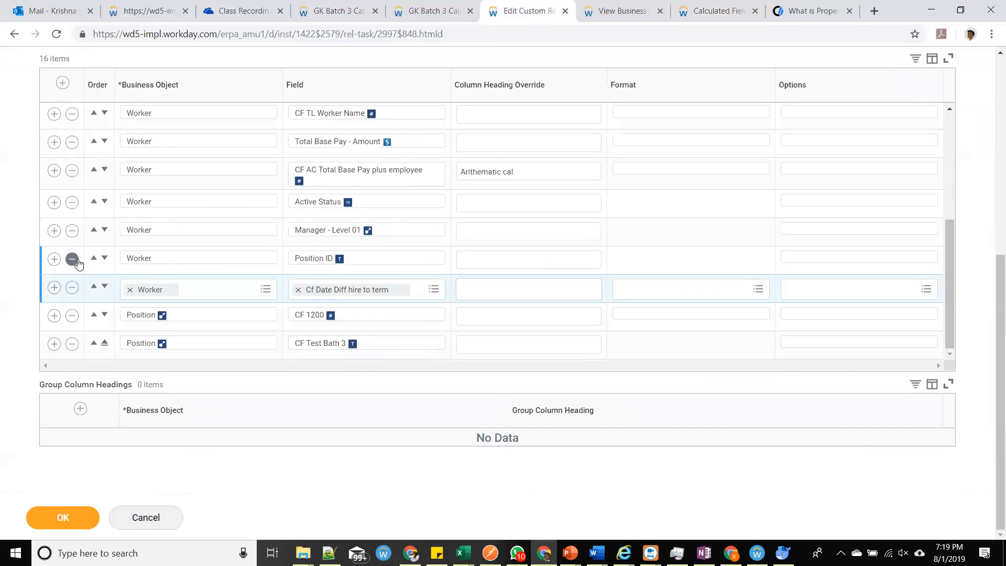
pyautogui.click(73, 259)
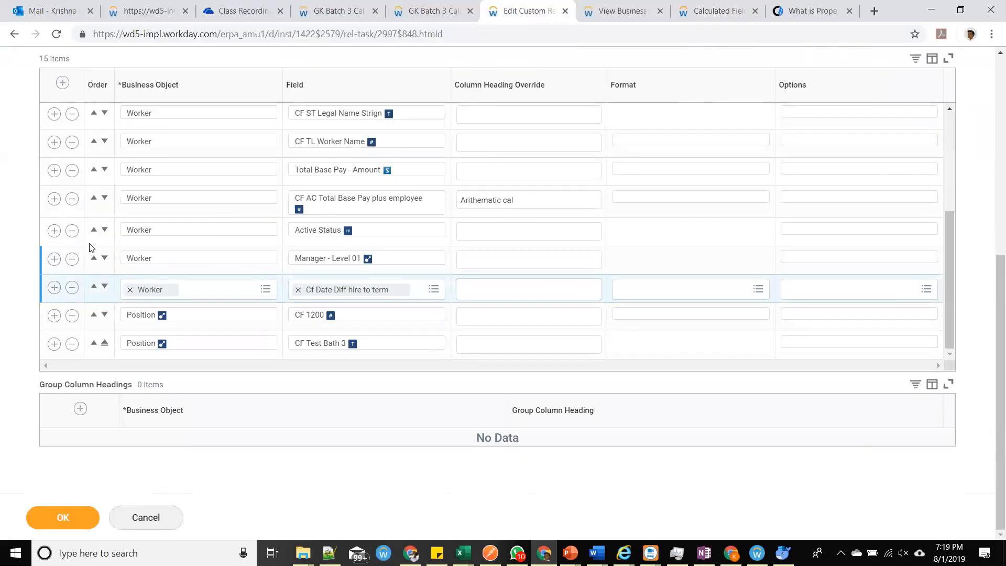
pyautogui.scroll(1, 323, 202)
pyautogui.scroll(-1, 324, 207)
pyautogui.click(73, 315)
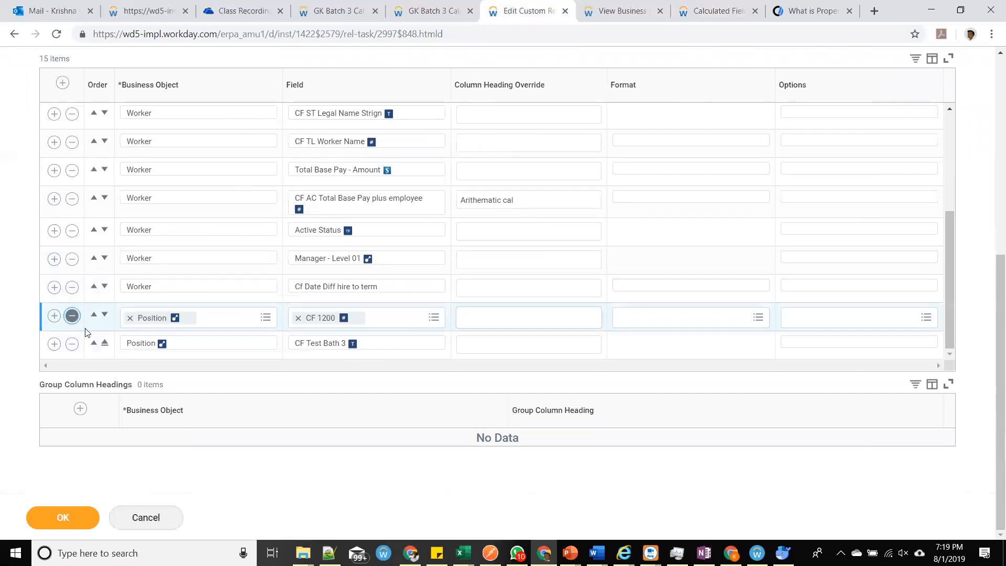
pyautogui.click(72, 343)
# Remove the Legal Name - First Name and Legal Name - Last Name columns from the report.
pyautogui.scroll(3, 278, 220)
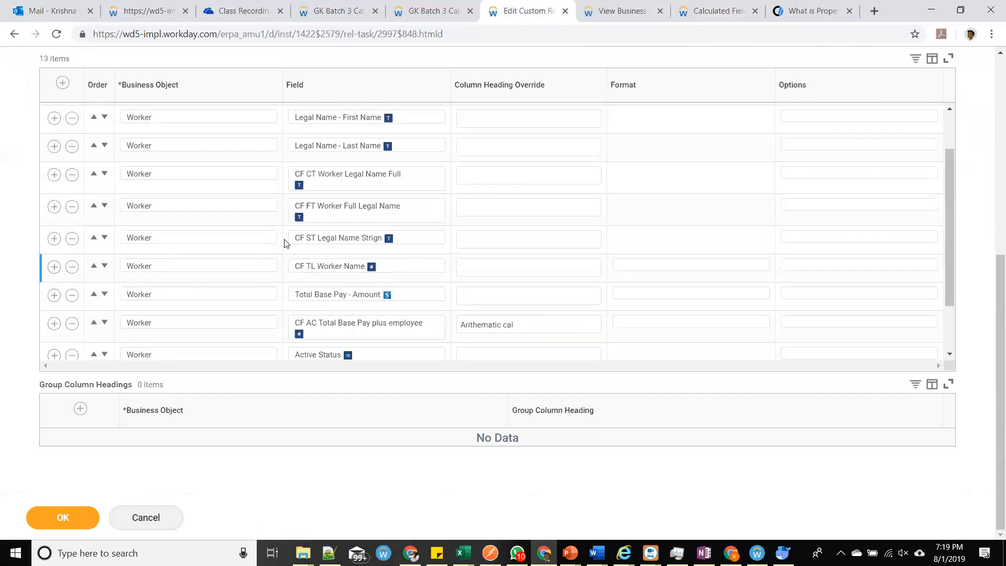
pyautogui.scroll(2, 286, 242)
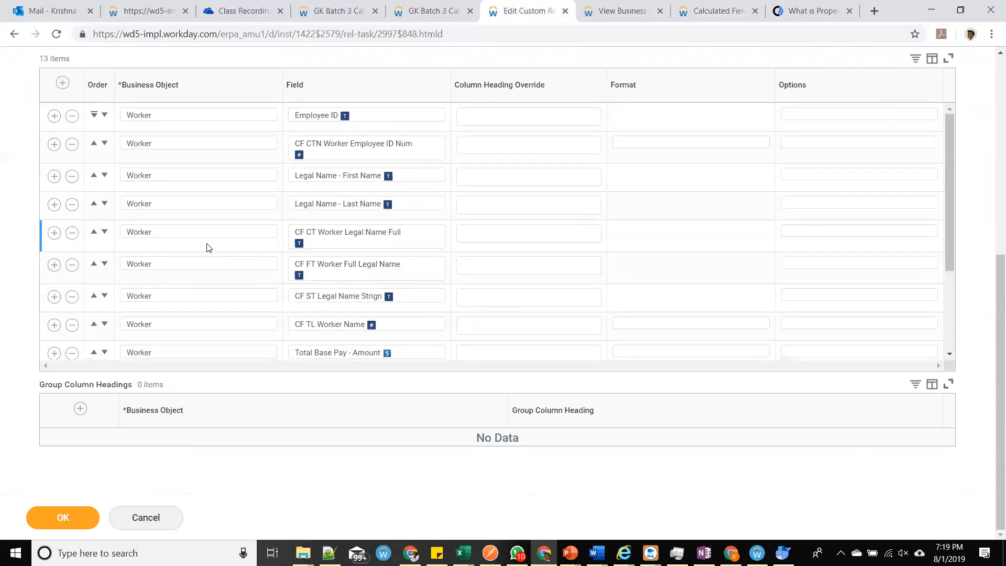
pyautogui.click(72, 204)
pyautogui.click(72, 175)
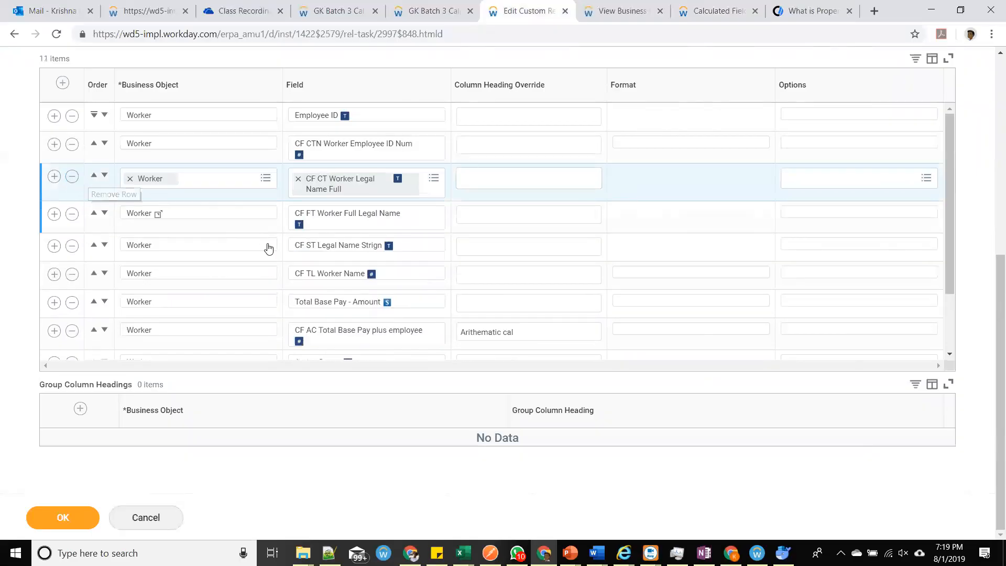
# Replace the Active Status field with Hire Date in its Worker column.
pyautogui.scroll(-3, 282, 272)
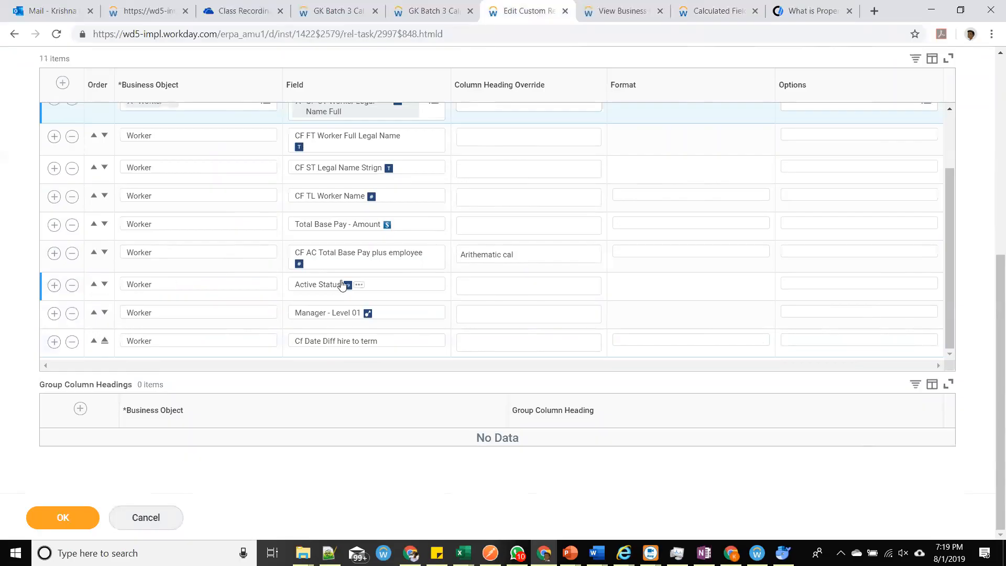
pyautogui.click(384, 283)
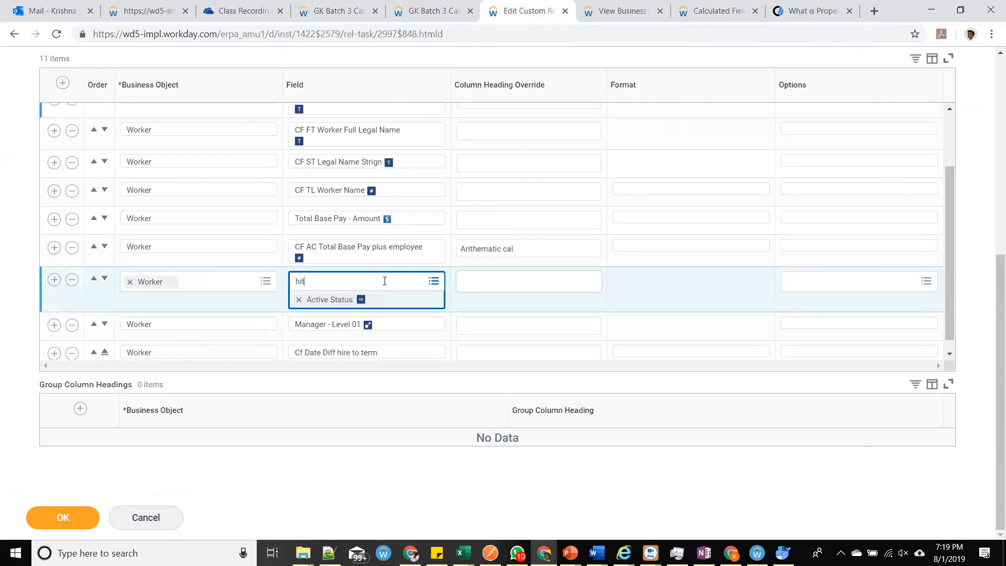
pyautogui.write('hire date')
pyautogui.press('Return')
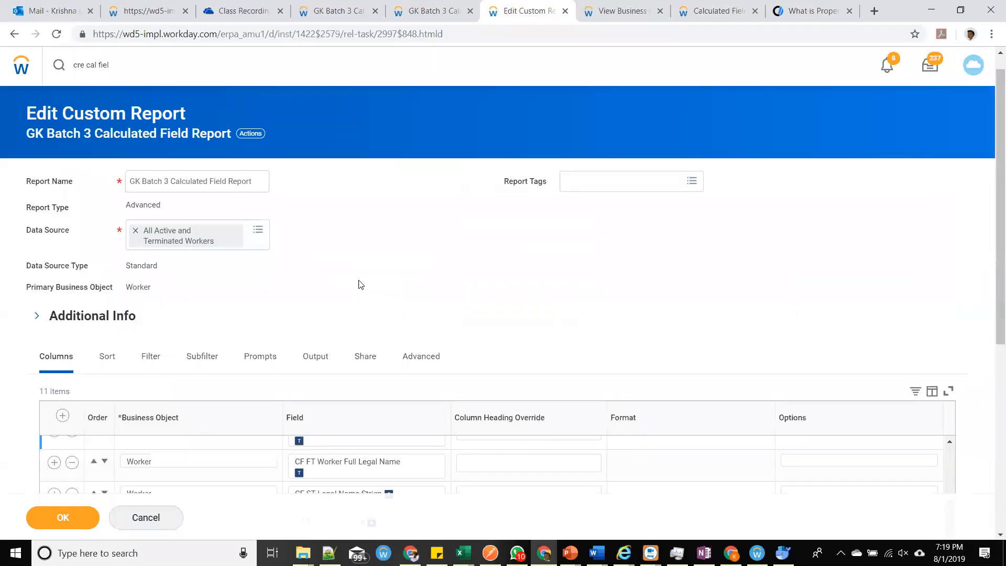
pyautogui.click(386, 338)
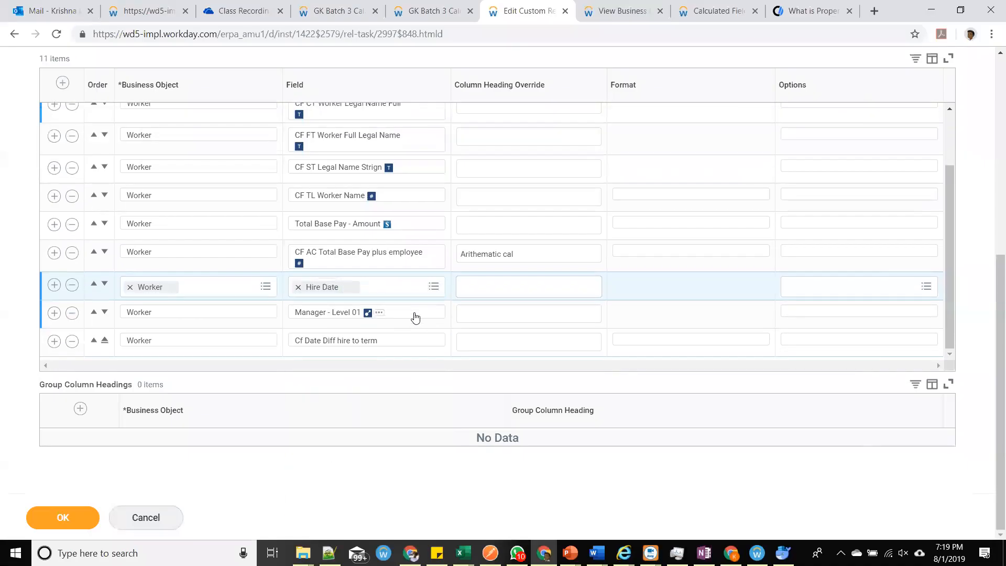
# Replace the Manager - Level 01 field with Termination Date in its Worker column.
pyautogui.click(415, 317)
pyautogui.write('terminat')
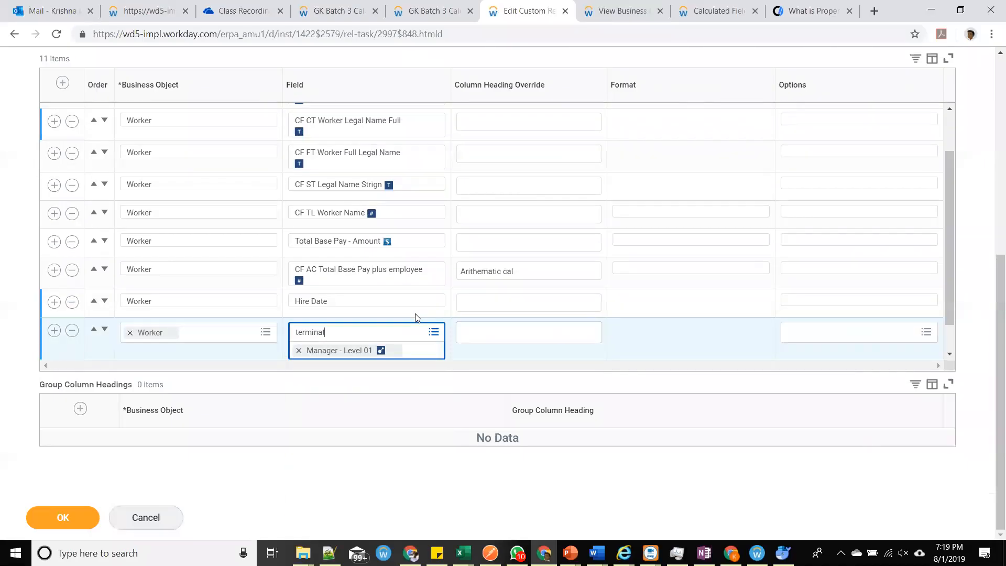
pyautogui.write('ion date')
pyautogui.press('Return')
pyautogui.scroll(-7, 455, 365)
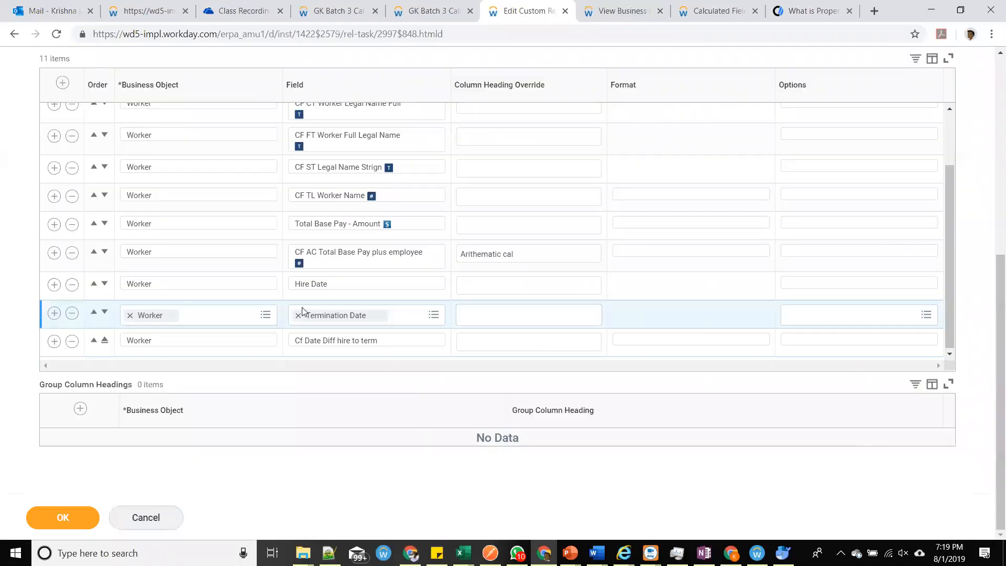
# Save the column changes to the GK Batch 3 Calculated Field Report and run the report.
pyautogui.click(88, 515)
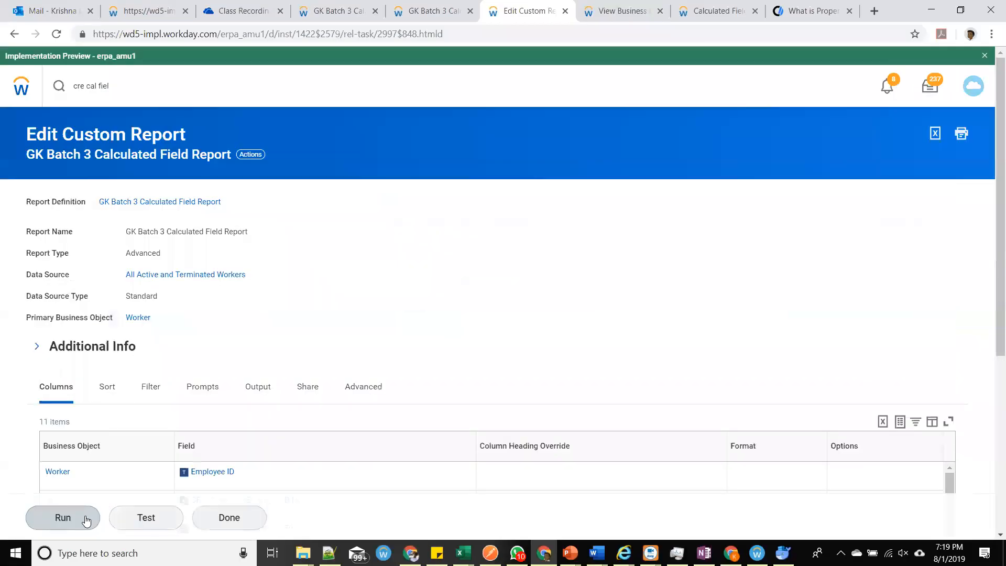
pyautogui.click(84, 516)
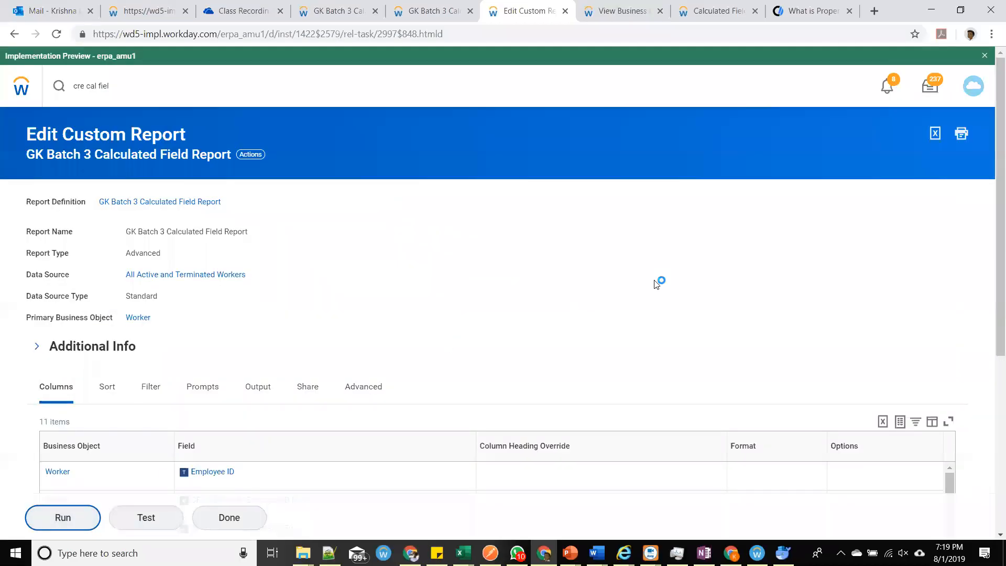
pyautogui.scroll(-7, 786, 338)
pyautogui.scroll(7, 894, 353)
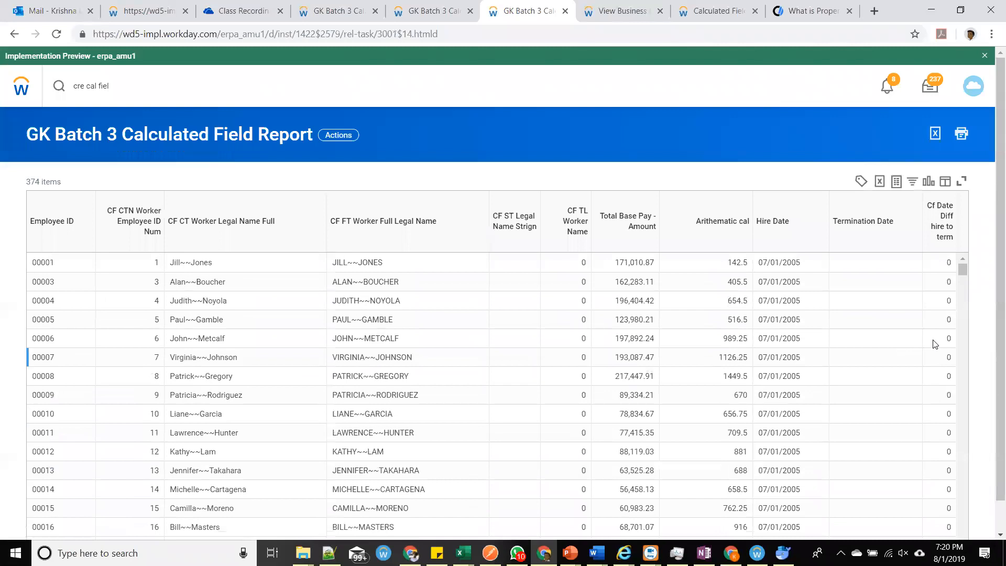
pyautogui.scroll(-1, 992, 309)
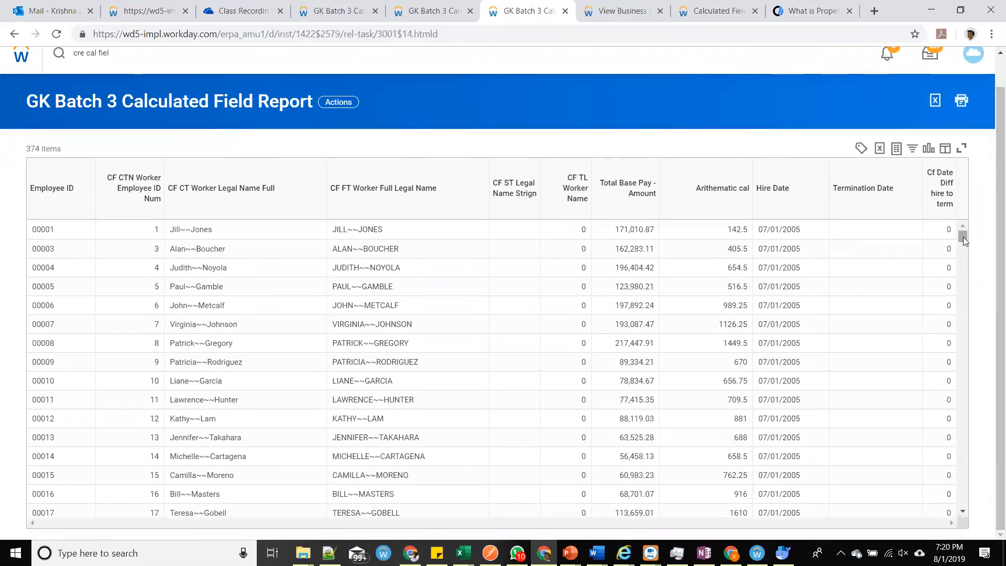
# Sort the report output by Termination Date, first in descending and then in ascending order.
pyautogui.click(897, 197)
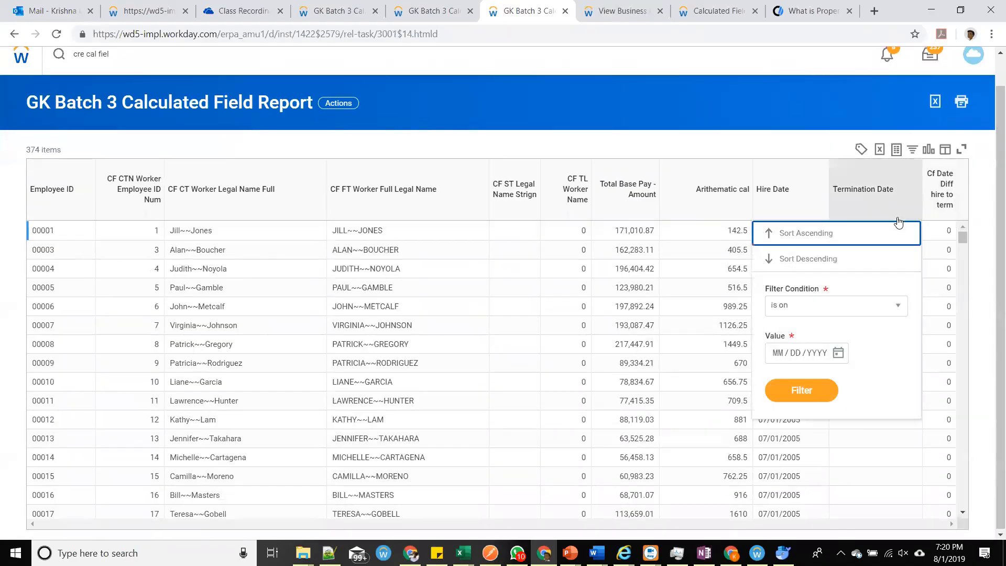
pyautogui.click(854, 260)
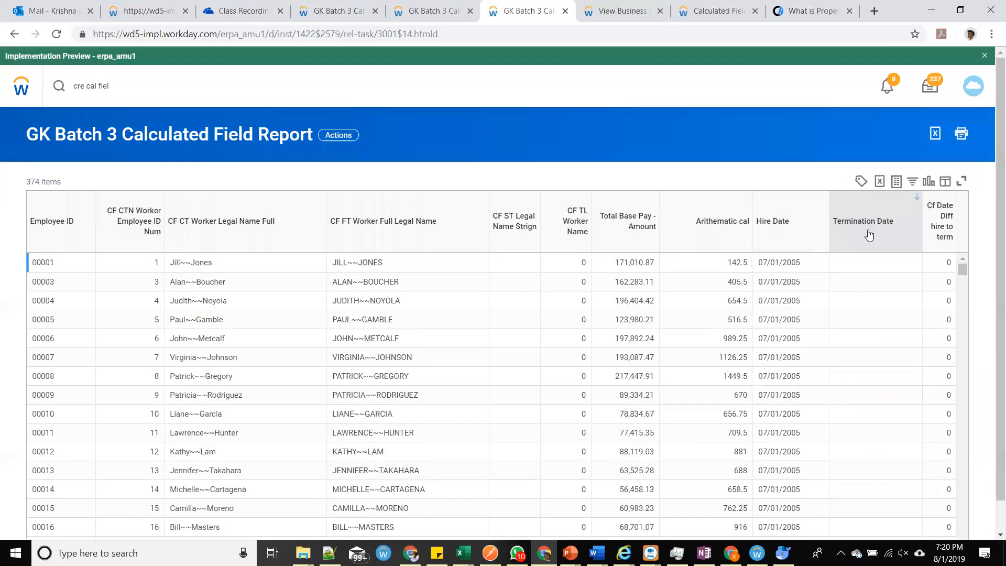
pyautogui.click(869, 235)
pyautogui.click(861, 265)
# Open the definition of the GK Batch 3 Calculated Field Report for editing from its output.
pyautogui.click(303, 140)
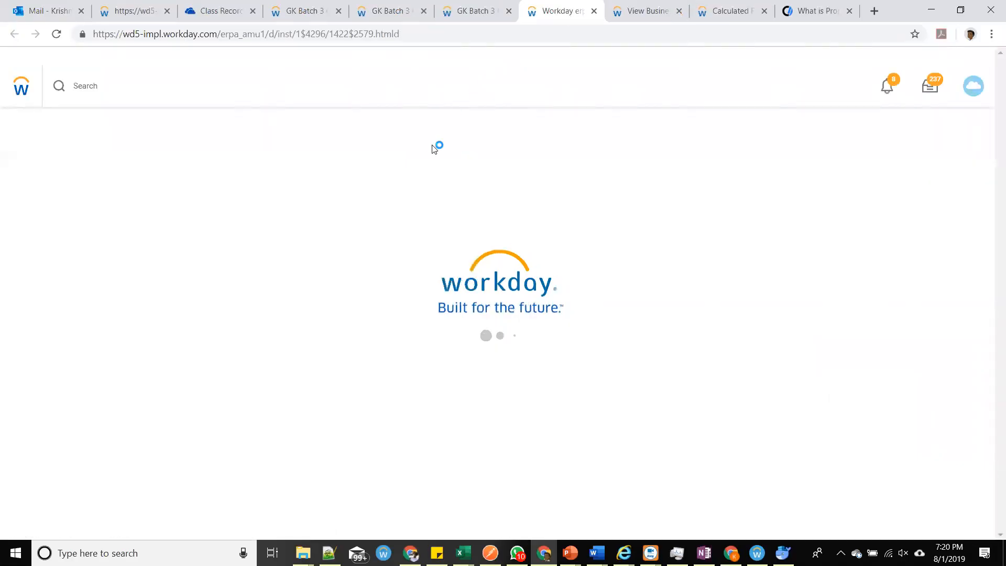
pyautogui.click(250, 155)
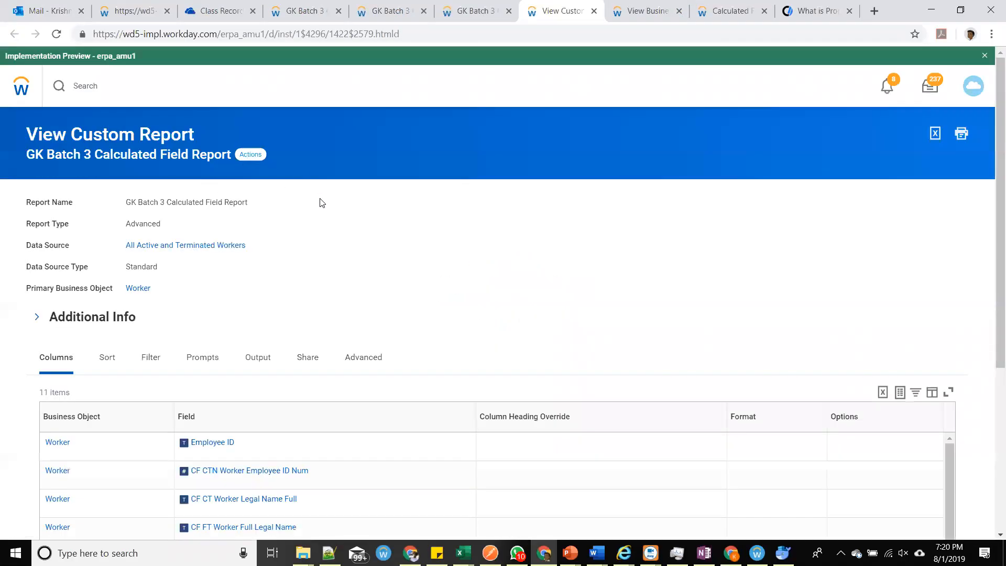
pyautogui.click(375, 220)
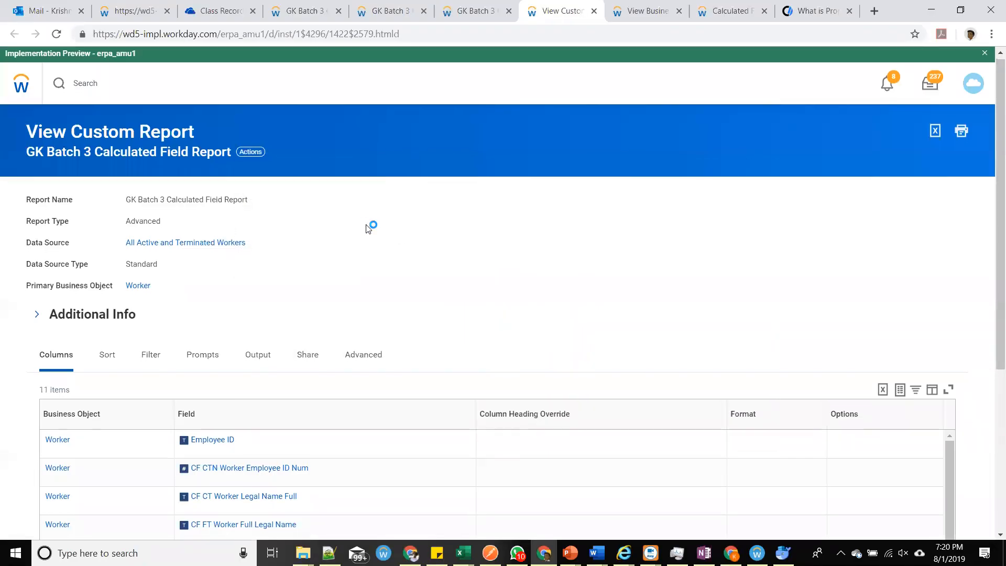
pyautogui.scroll(-5, 367, 225)
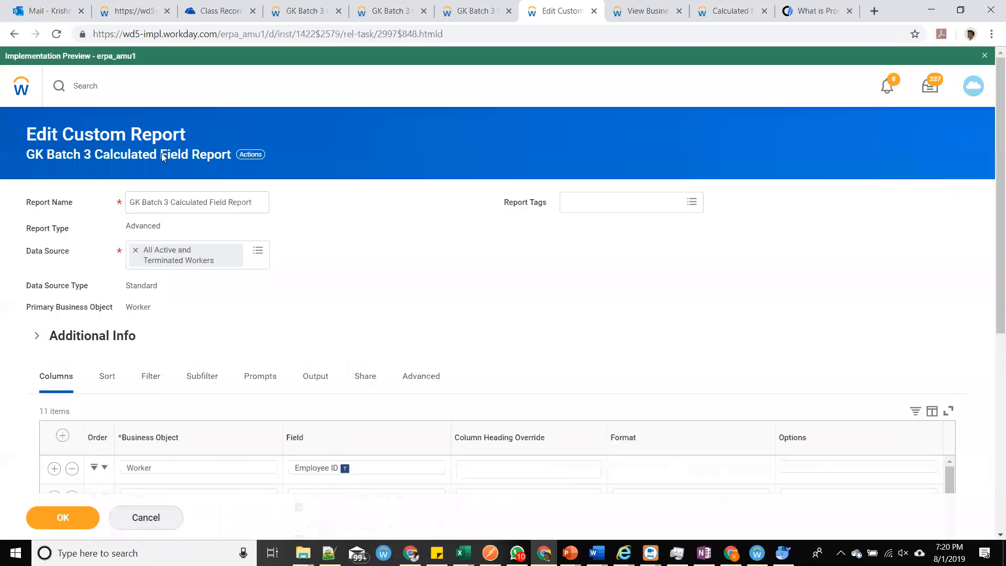
# Clear the comparison value of the Active Status filter condition and save the report.
pyautogui.click(149, 375)
pyautogui.scroll(-3, 703, 367)
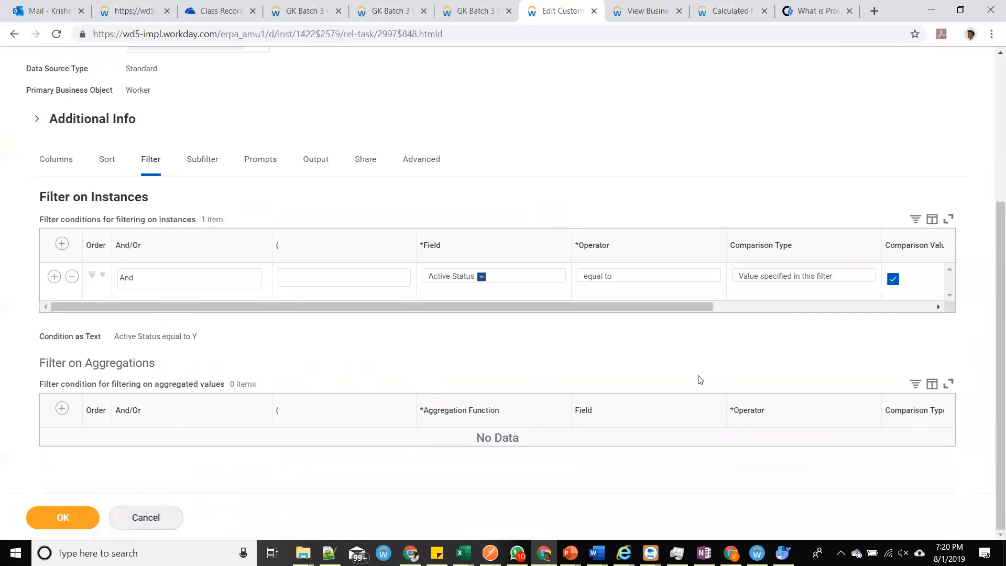
pyautogui.click(890, 281)
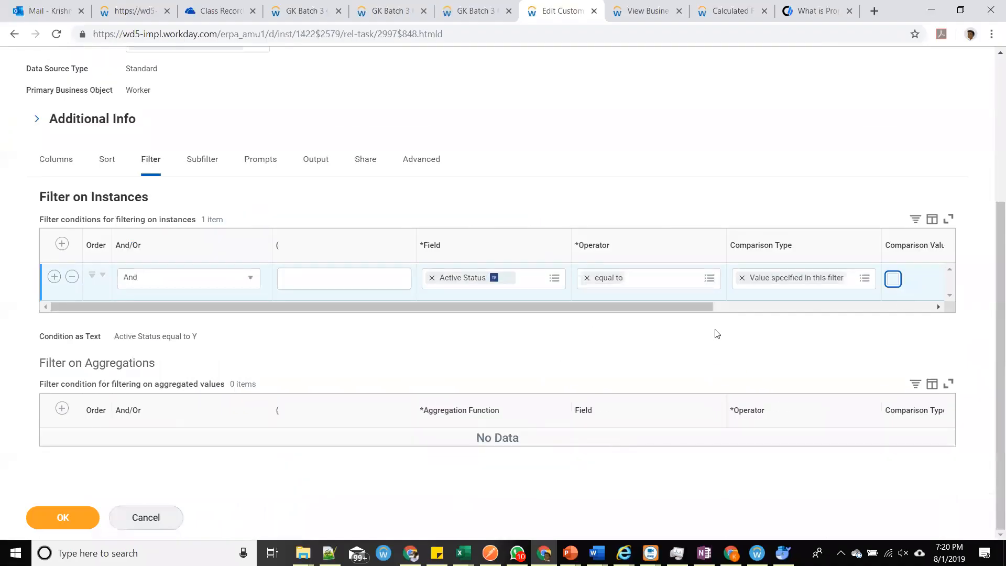
pyautogui.moveTo(708, 308); pyautogui.dragTo(760, 299)
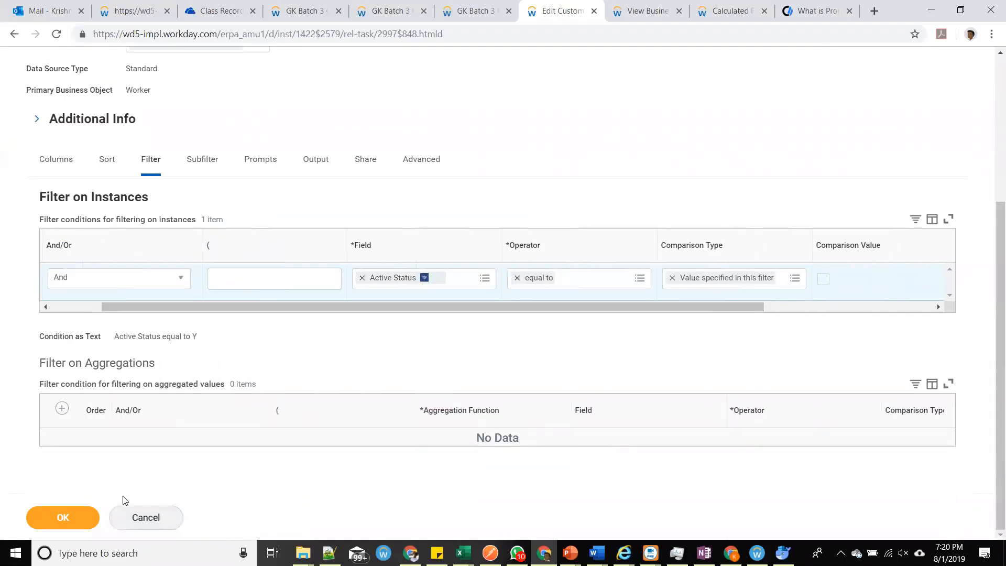
# Reload the report output and examine the Cf Date Diff hire to term values beside the hire and termination dates.
pyautogui.click(470, 11)
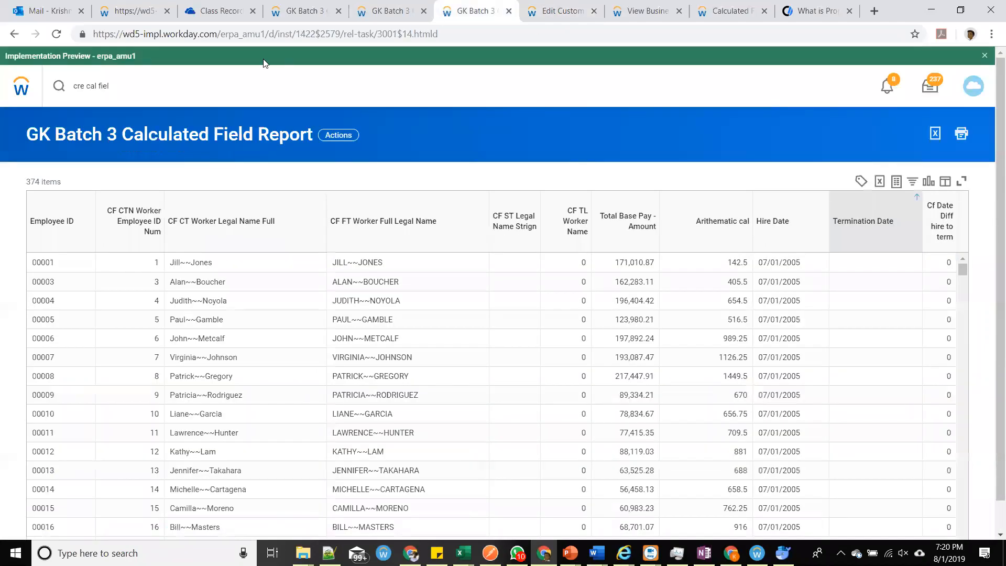
pyautogui.click(57, 34)
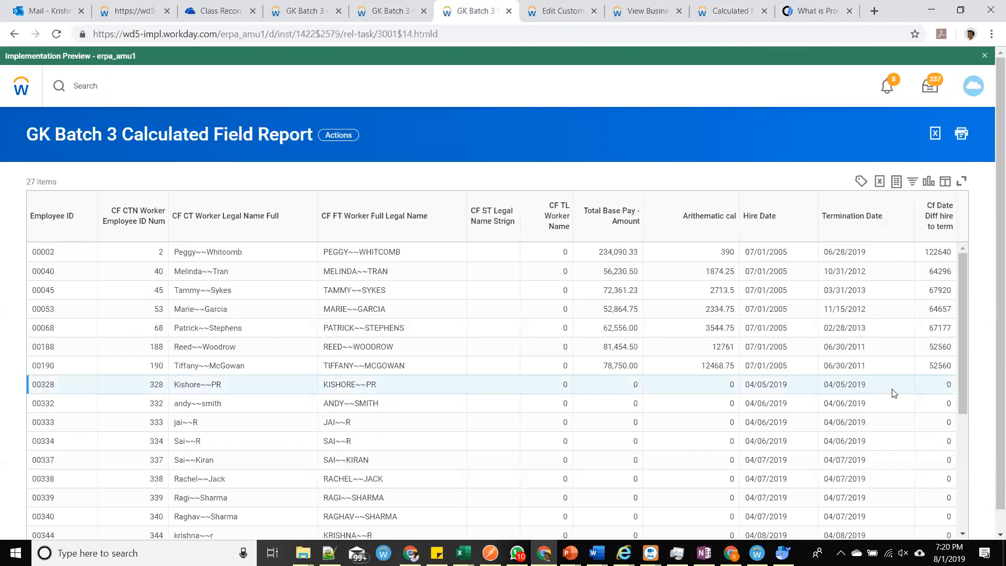
pyautogui.scroll(-3, 894, 391)
pyautogui.scroll(3, 896, 388)
pyautogui.moveTo(938, 252); pyautogui.dragTo(938, 403)
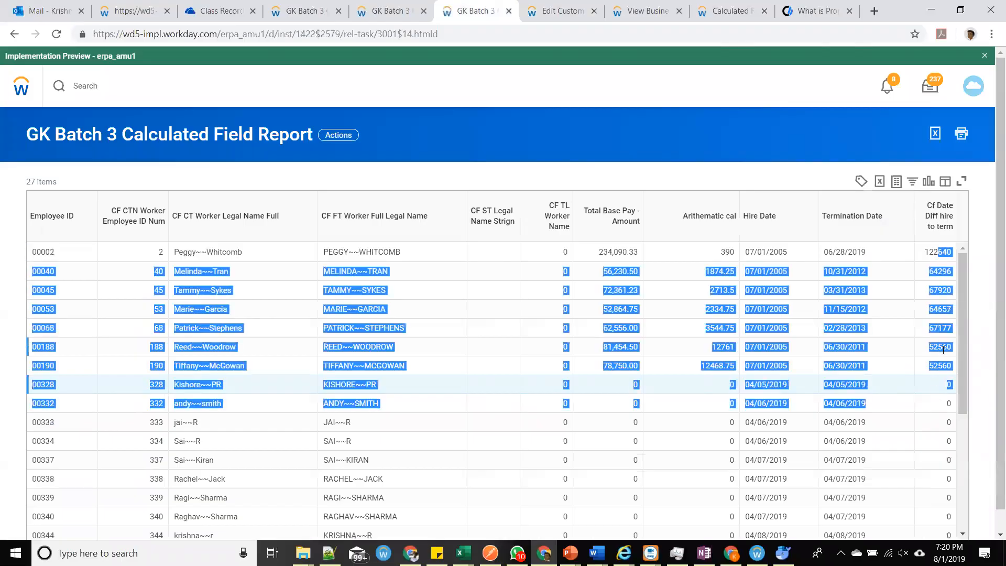
pyautogui.click(944, 350)
# Edit the calculated field Cf Date Diff hire to term to return its value in months, and save it.
pyautogui.click(645, 11)
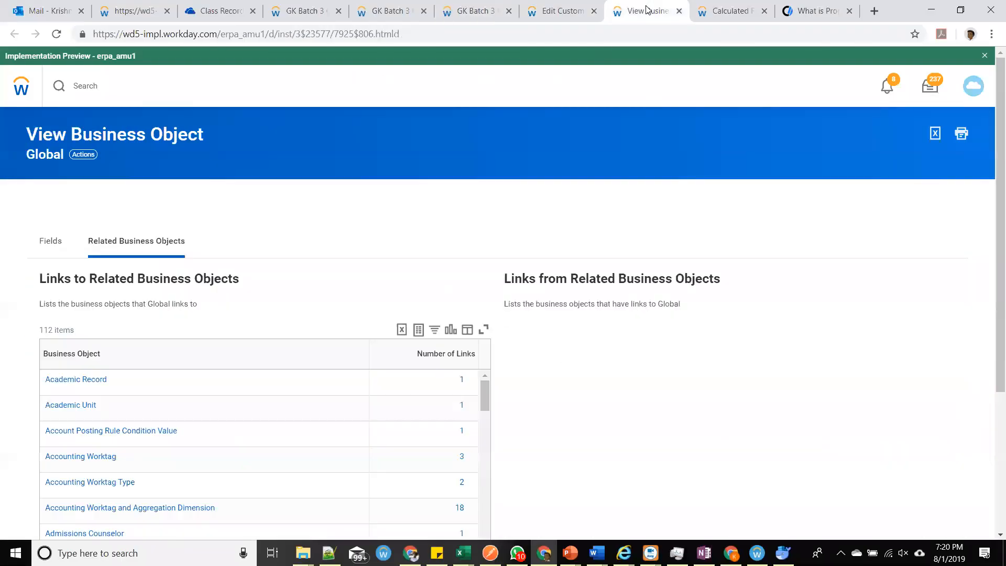
pyautogui.click(746, 5)
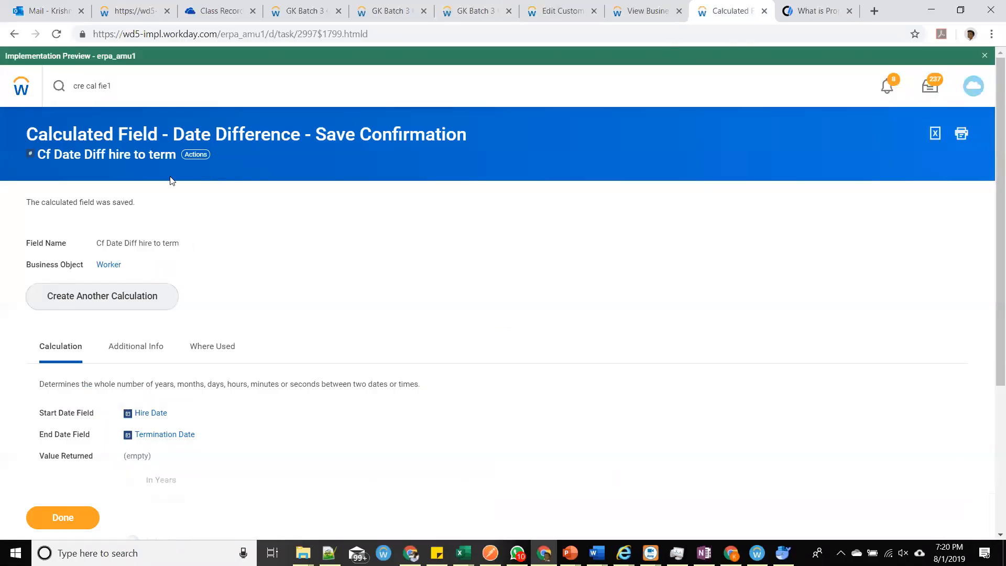
pyautogui.click(196, 154)
pyautogui.moveTo(270, 242)
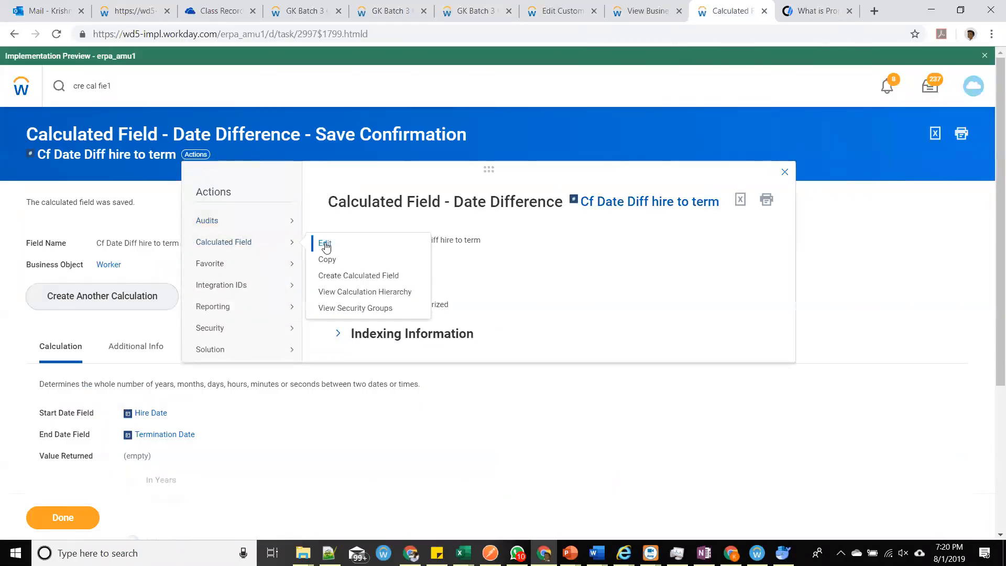
pyautogui.click(325, 243)
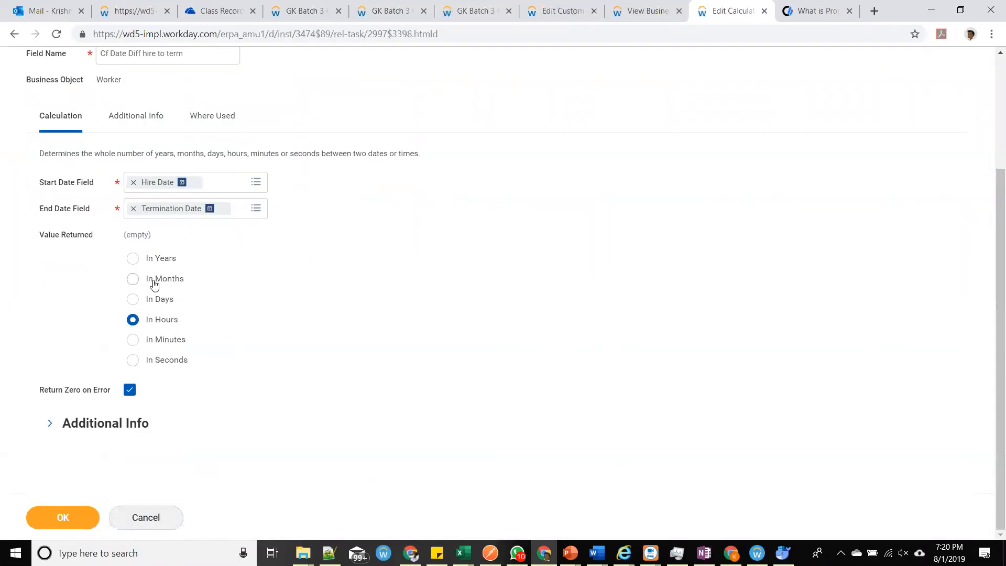
pyautogui.click(154, 284)
pyautogui.click(84, 514)
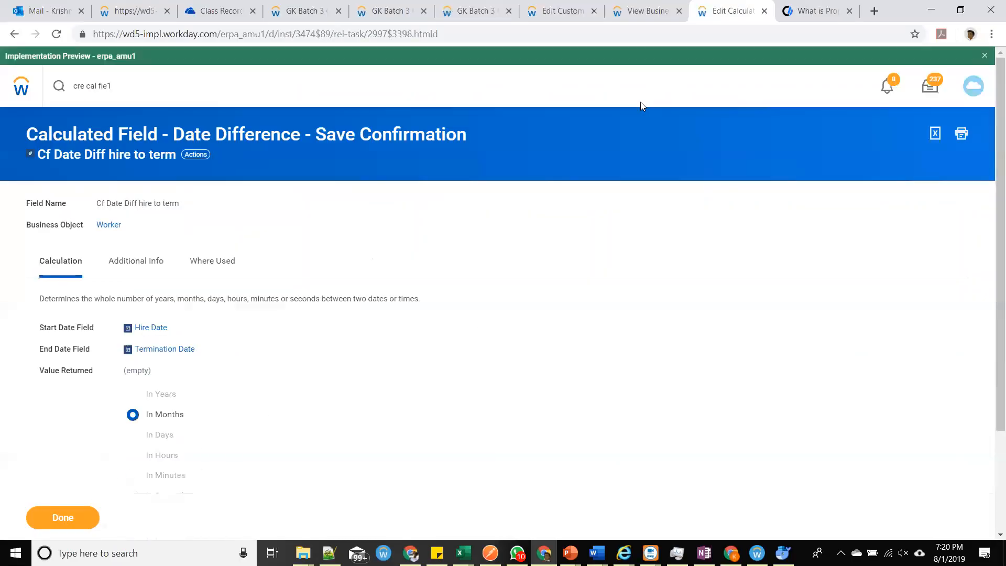
# Reload the report output to check the date difference column in months.
pyautogui.click(564, 11)
pyautogui.click(463, 11)
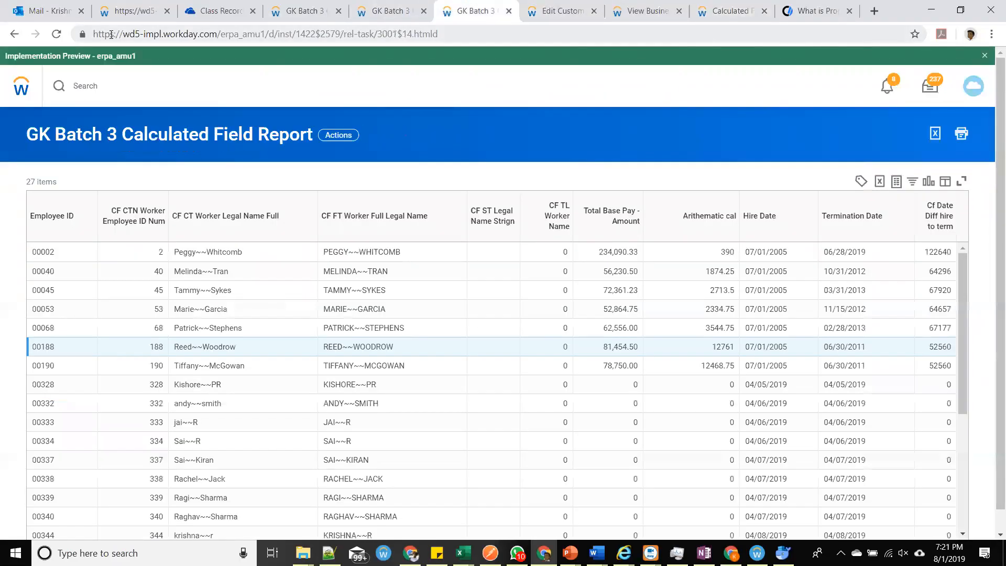
pyautogui.click(56, 34)
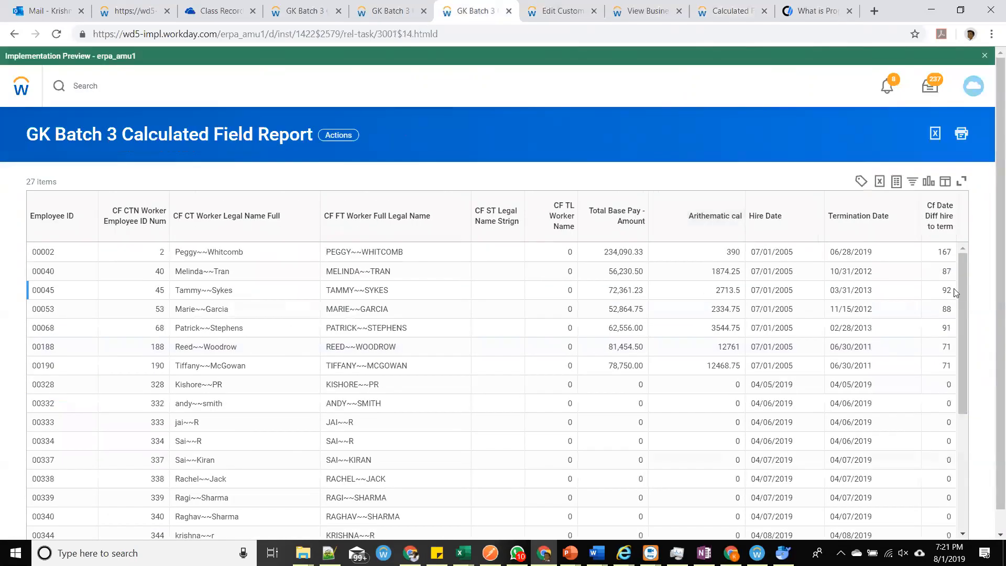
# Create a calculated field named CF BD Combni on the Worker business object with the Build Date function.
pyautogui.click(735, 14)
pyautogui.click(138, 95)
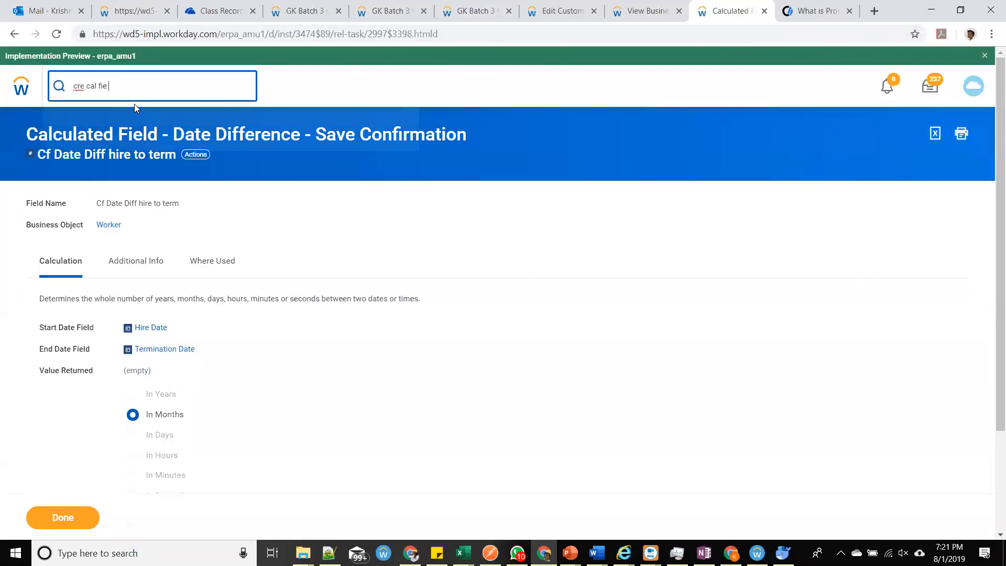
pyautogui.click(157, 131)
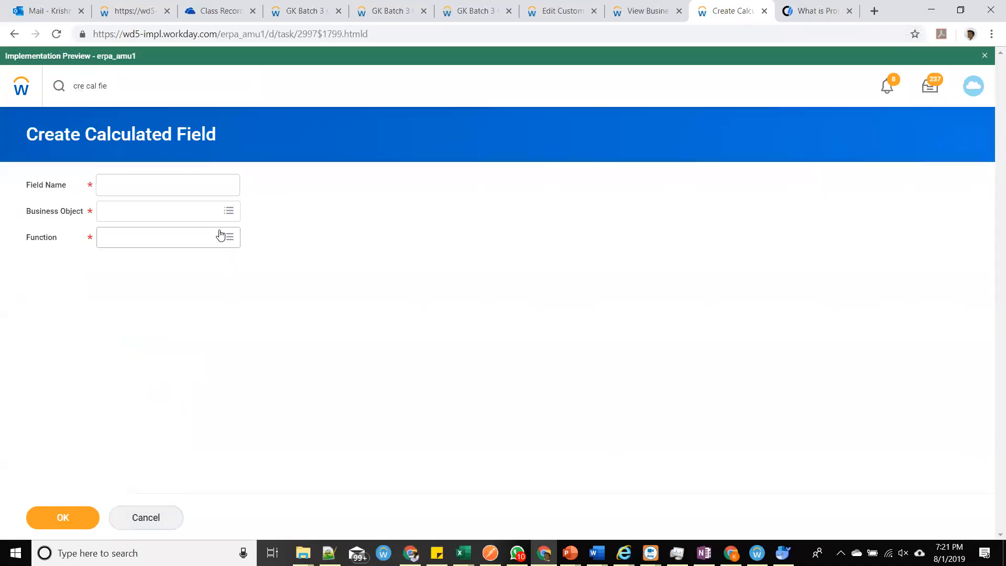
pyautogui.click(202, 239)
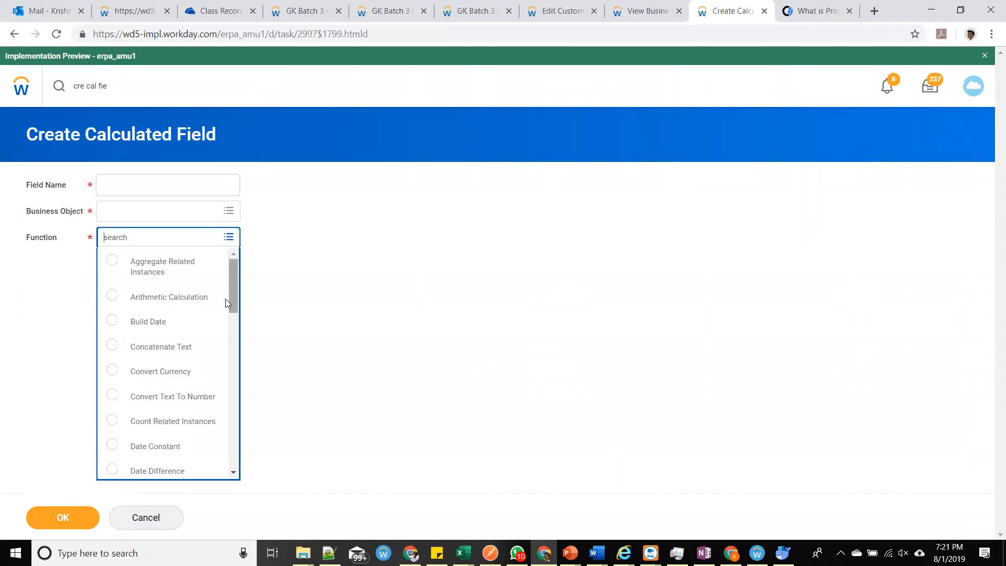
pyautogui.click(198, 322)
pyautogui.click(136, 212)
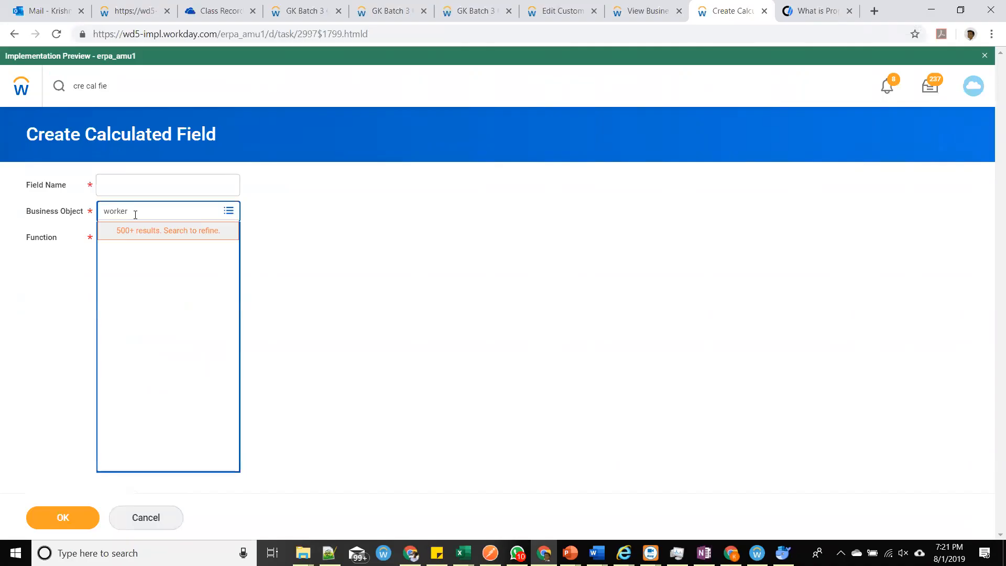
pyautogui.press('Return')
pyautogui.click(157, 254)
pyautogui.click(159, 190)
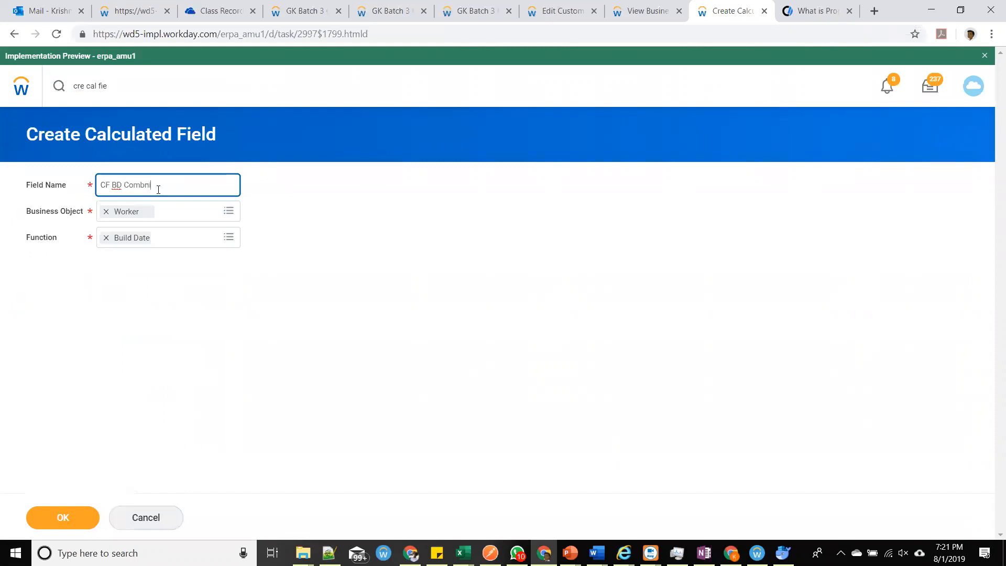
pyautogui.hotkey('ctrl', 'a')
pyautogui.click(62, 522)
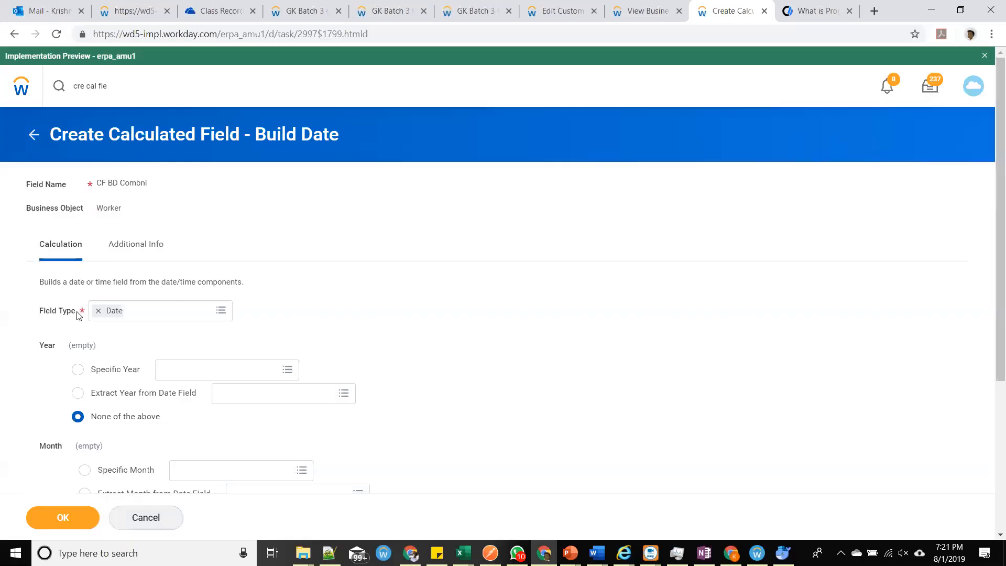
# Keep the field type as Date and set the Build Date year to the specific year 2019.
pyautogui.click(167, 309)
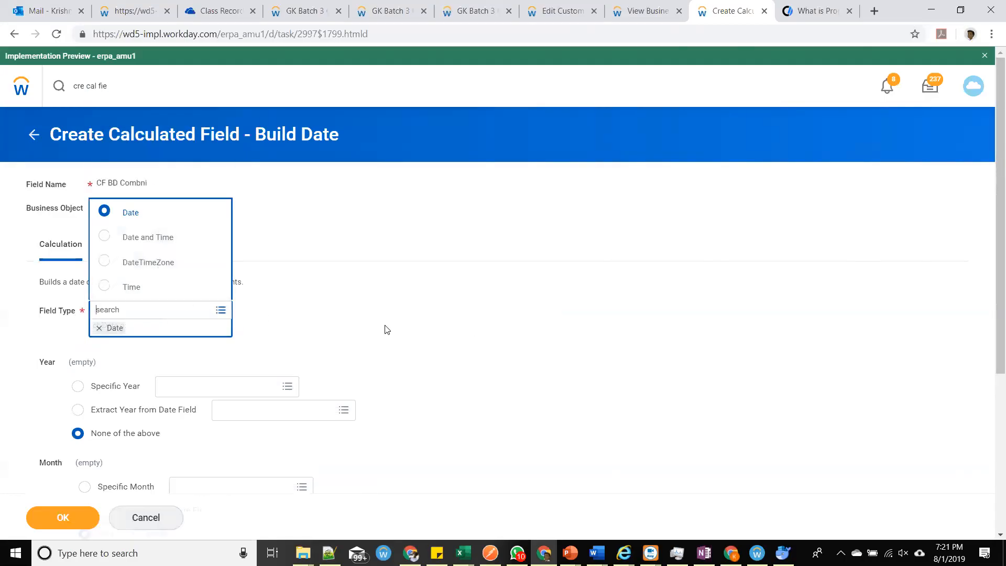
pyautogui.click(302, 300)
pyautogui.scroll(-3, 447, 337)
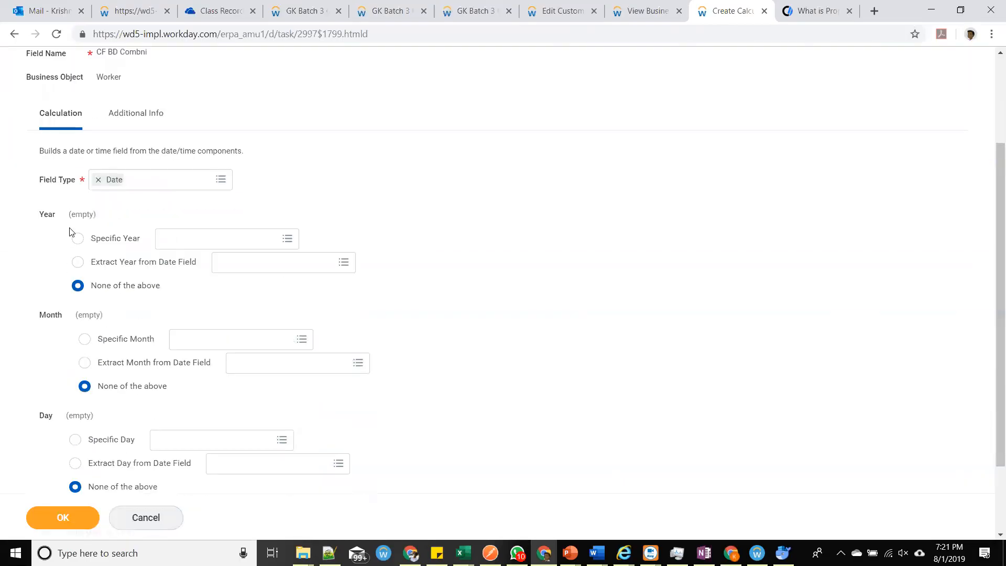
pyautogui.click(210, 239)
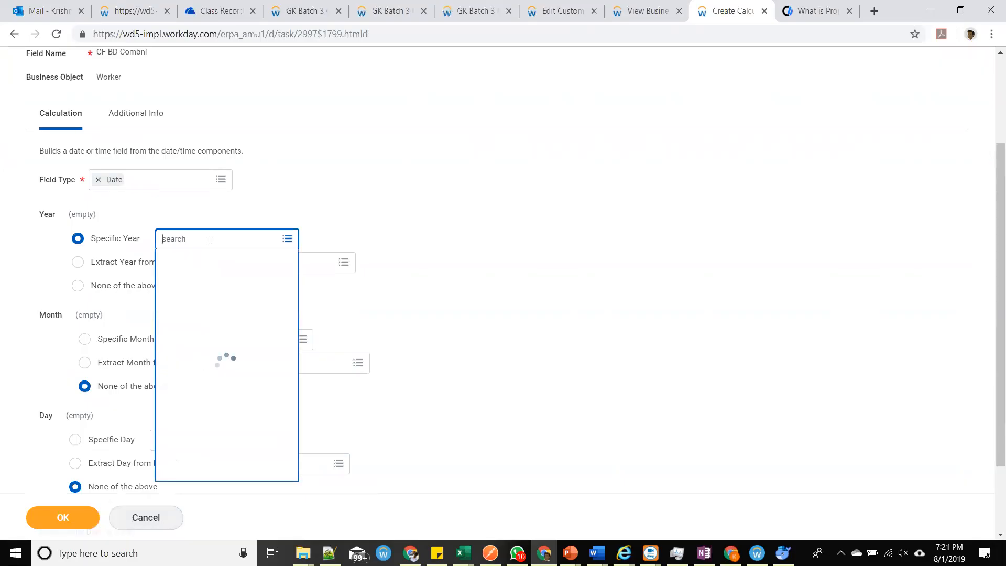
pyautogui.write('2022')
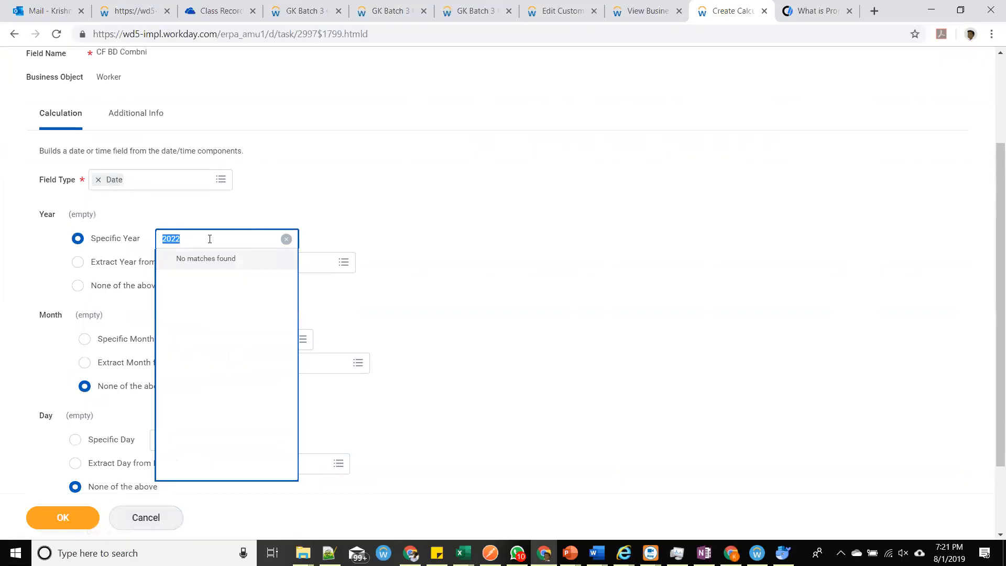
pyautogui.write('2019')
pyautogui.press('Return')
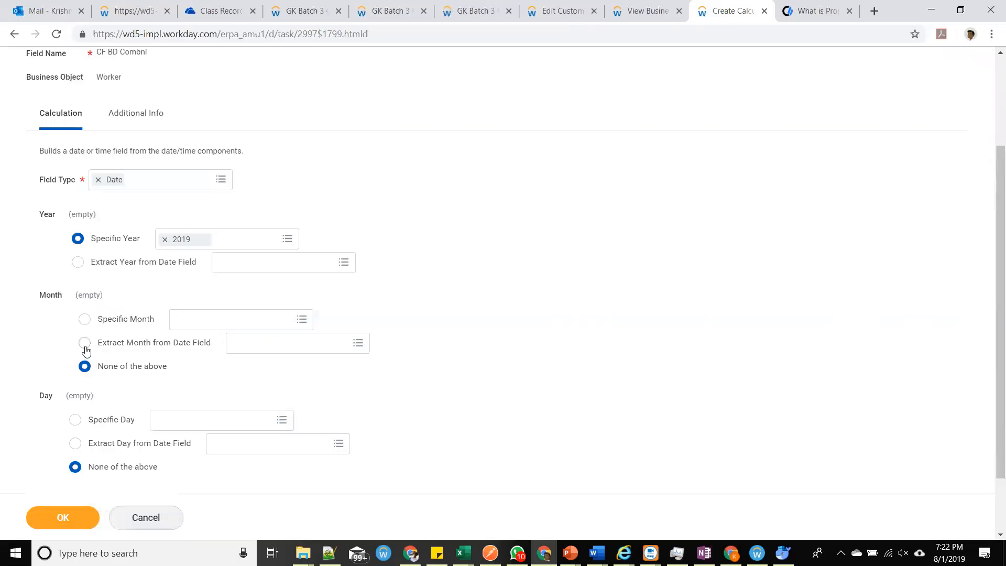
# Set the month component to be extracted from the Hire Date field.
pyautogui.click(86, 344)
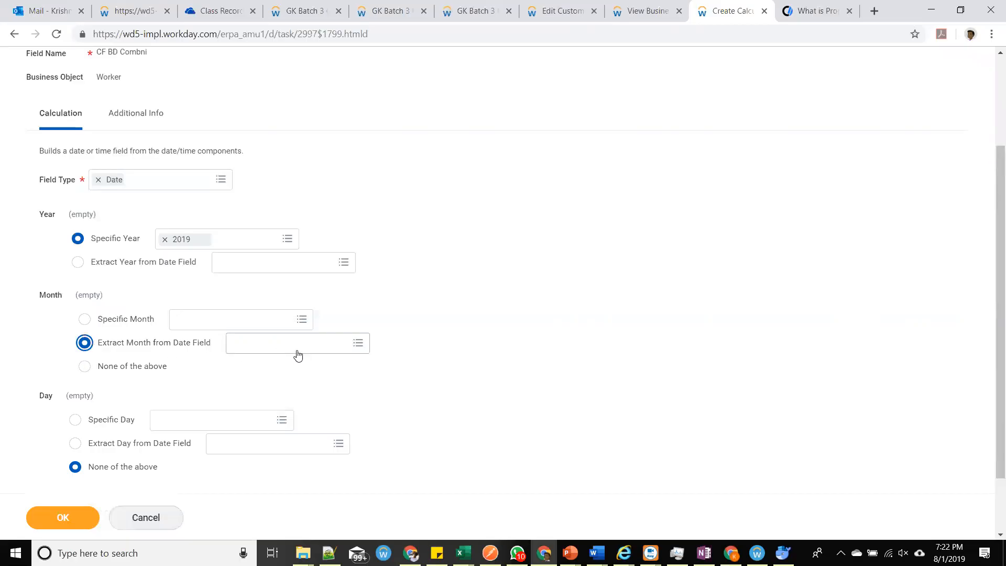
pyautogui.click(298, 352)
pyautogui.write('hire date')
pyautogui.press('Return')
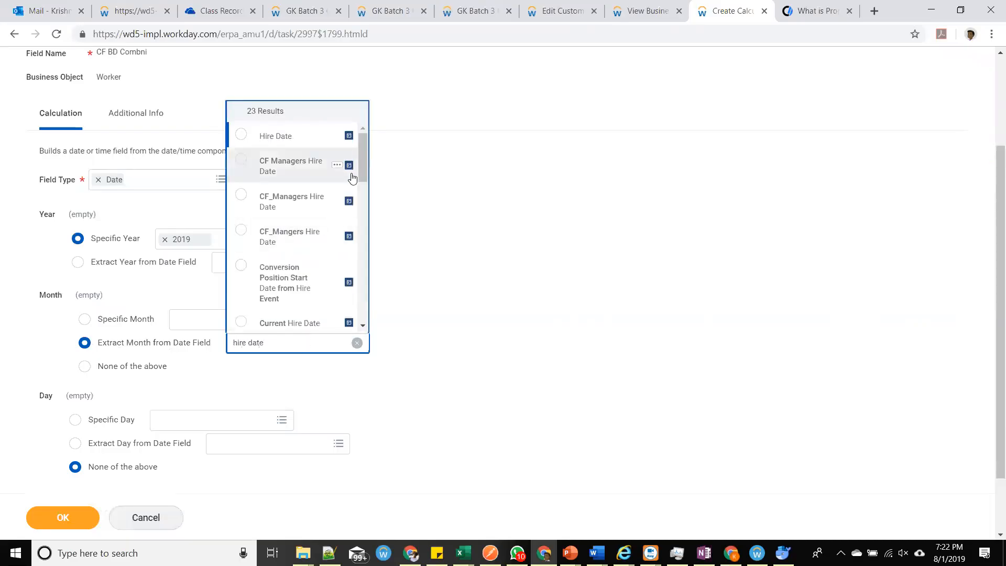
pyautogui.click(285, 139)
pyautogui.scroll(-1, 314, 341)
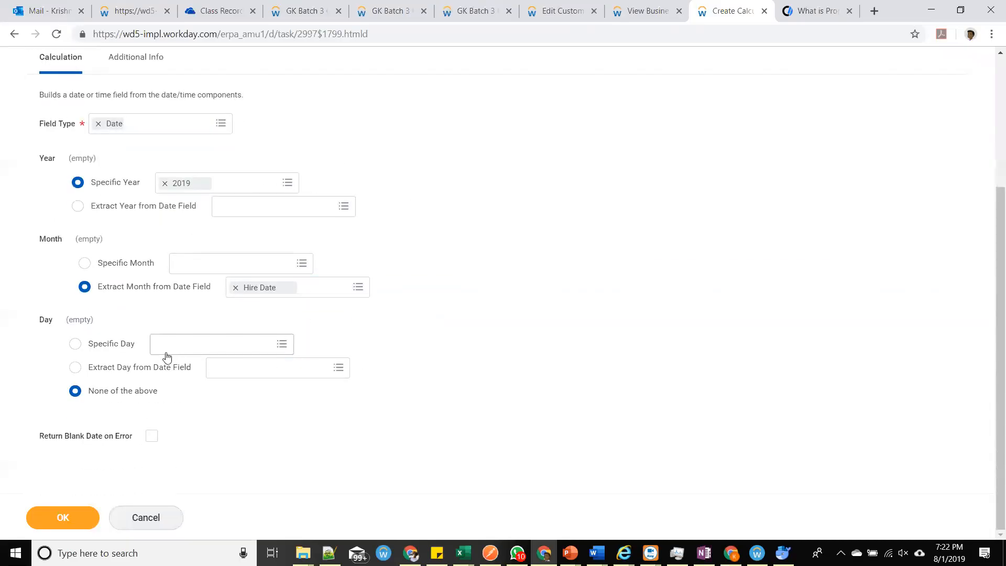
# Set the day component to be extracted from the Termination Date field.
pyautogui.click(142, 373)
pyautogui.write('Termination date')
pyautogui.press('Return')
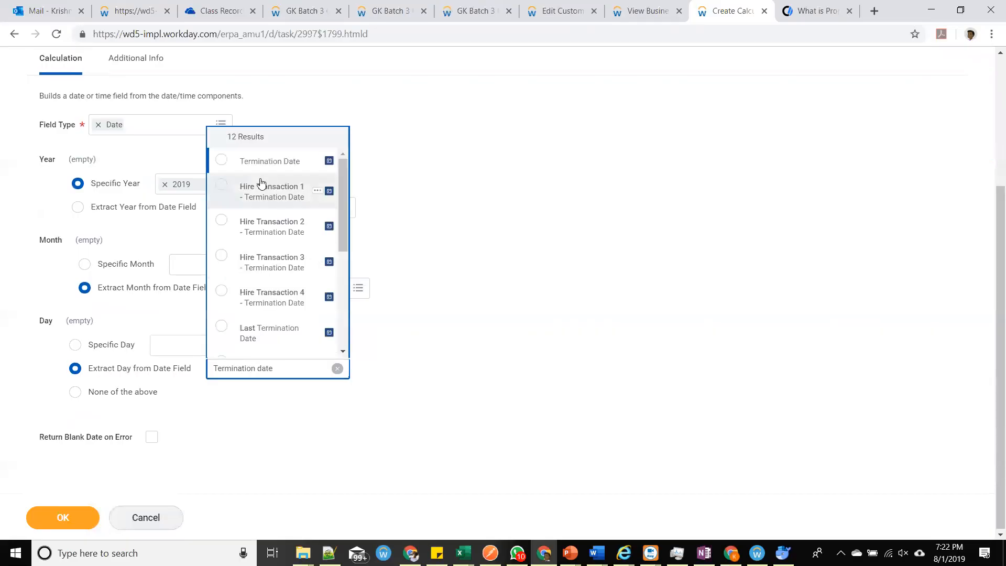
pyautogui.click(268, 161)
pyautogui.click(481, 266)
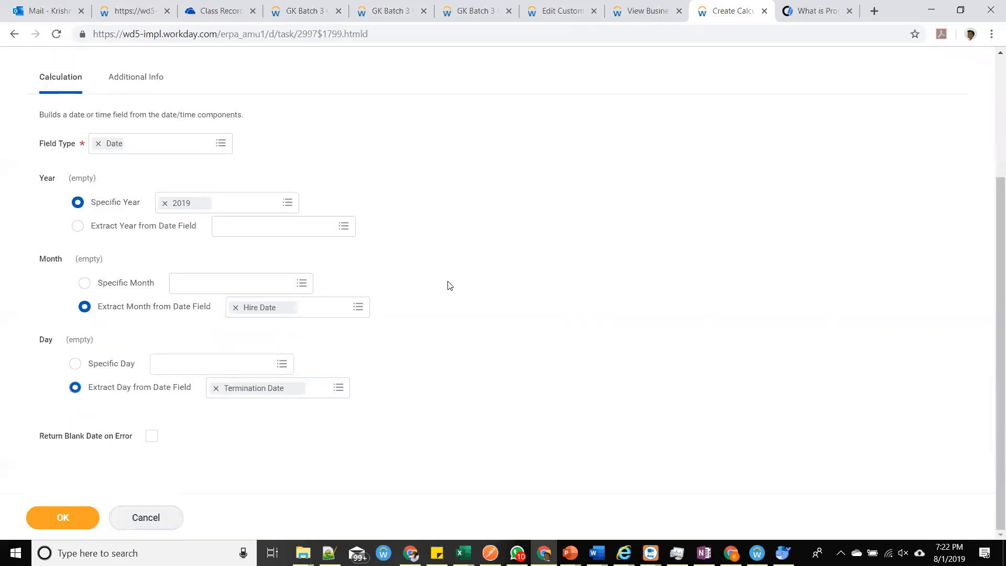
# Enable Return Blank Date on Error, copy the field name CF BD Combni, and save the calculated field.
pyautogui.click(151, 436)
pyautogui.scroll(3, 306, 328)
pyautogui.moveTo(157, 186); pyautogui.dragTo(102, 184)
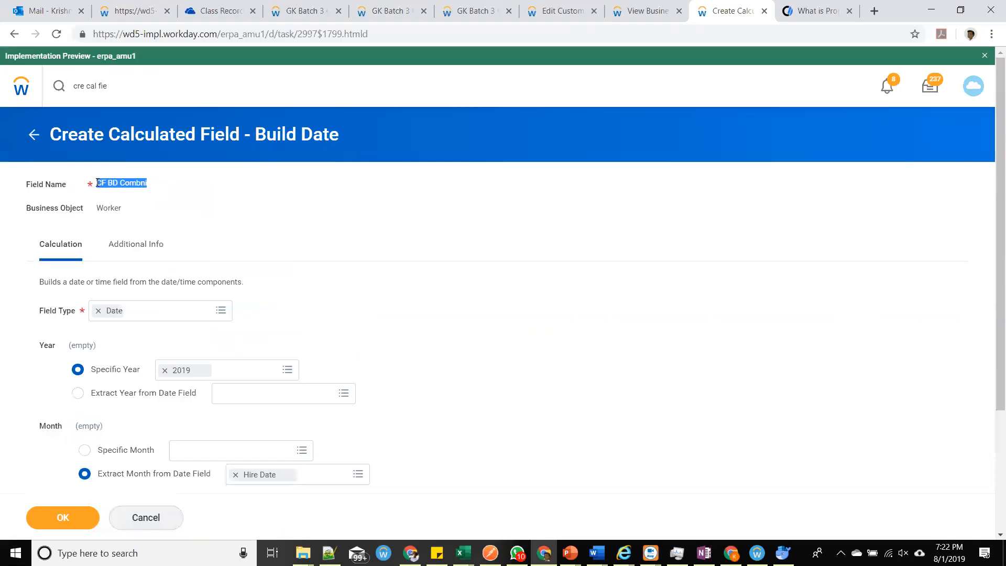
pyautogui.click(64, 517)
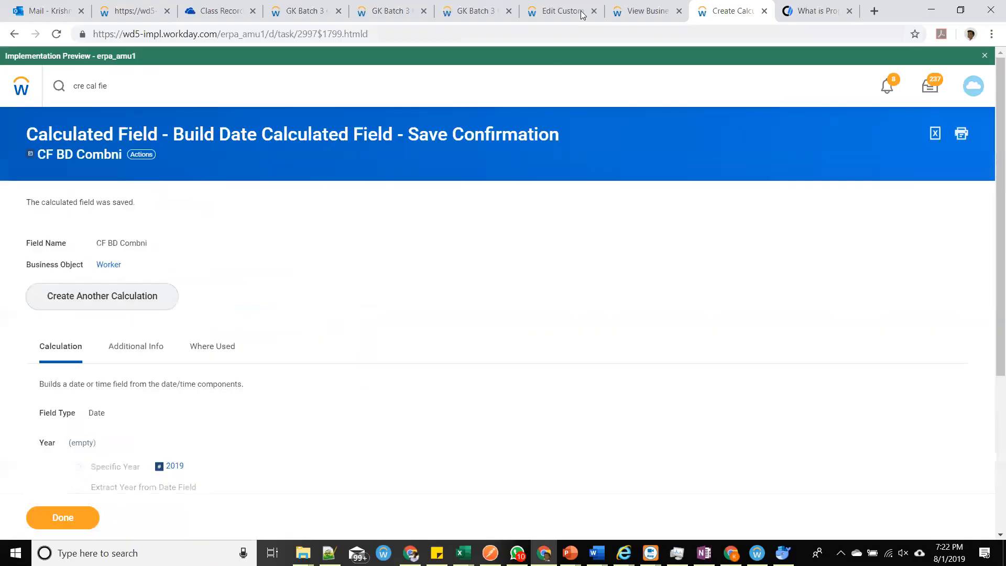
# Edit GK Batch 3 Calculated Field Report to add a CF BD Combni column directly after Termination Date, and save the report.
pyautogui.click(563, 10)
pyautogui.click(250, 154)
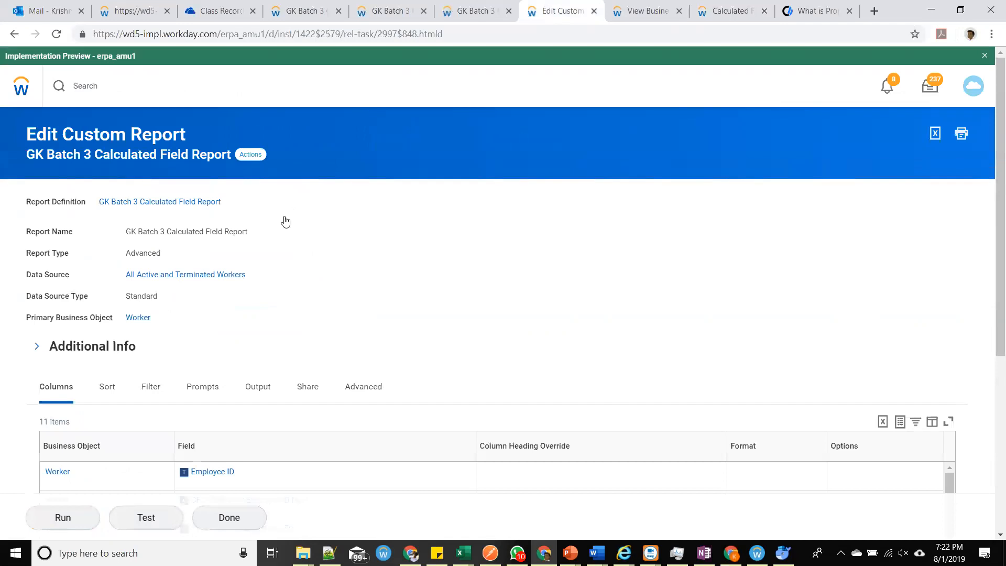
pyautogui.click(377, 209)
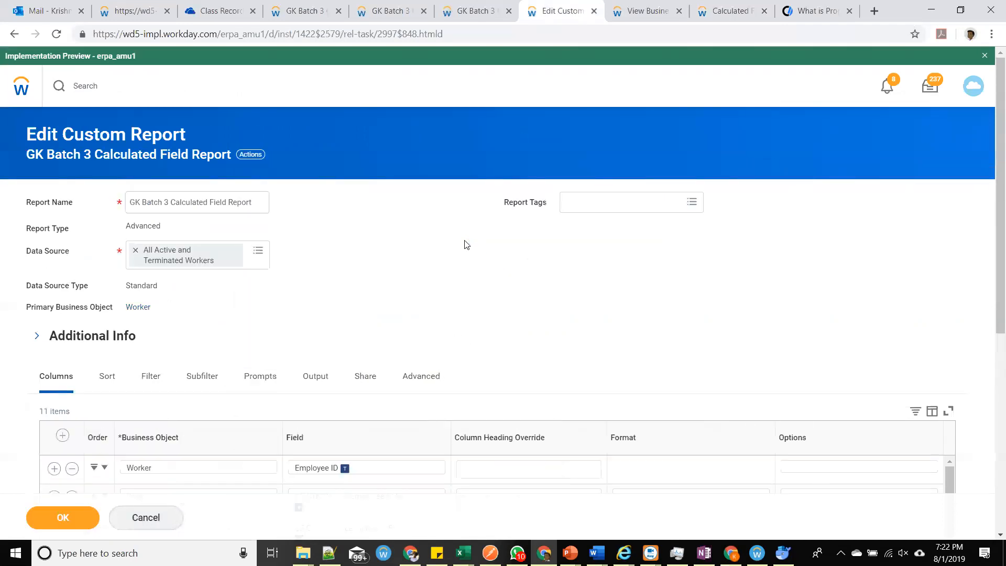
pyautogui.scroll(-7, 475, 257)
pyautogui.scroll(-3, 476, 256)
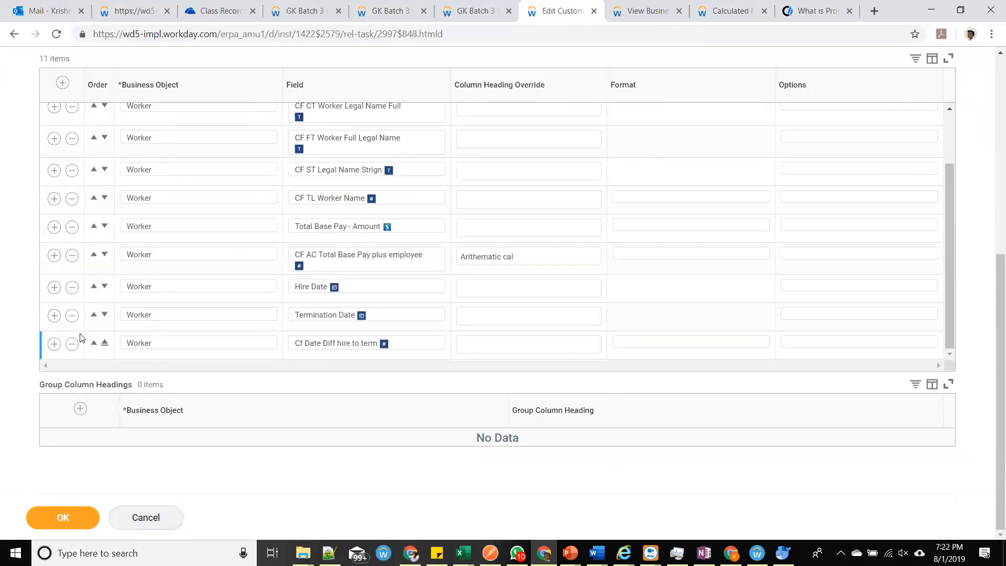
pyautogui.click(54, 316)
pyautogui.click(299, 346)
pyautogui.write('CF BD Combni')
pyautogui.press('Return')
pyautogui.click(64, 517)
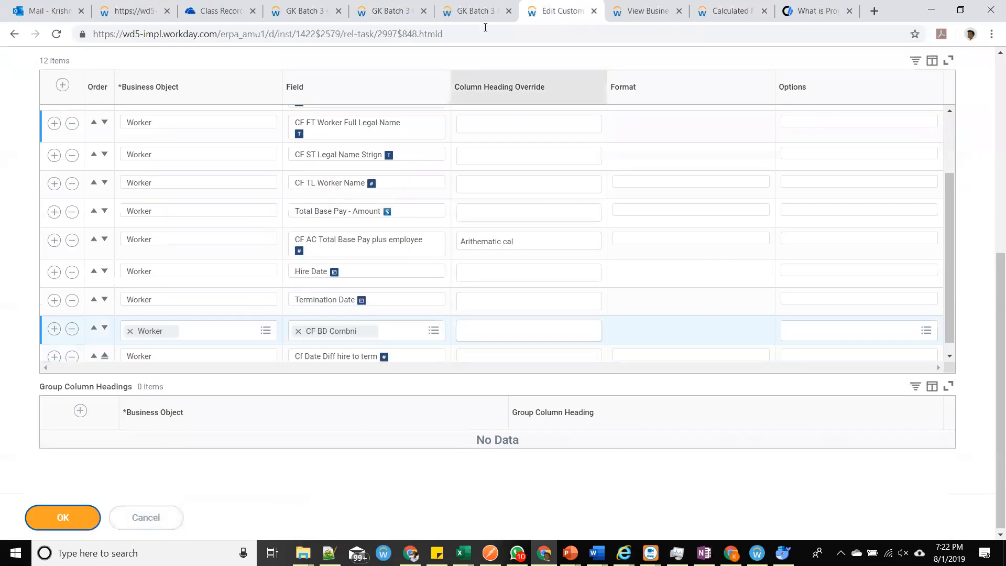
# Reload the report output and compare the CF BD Combni dates with the hire and termination dates.
pyautogui.click(472, 5)
pyautogui.click(56, 33)
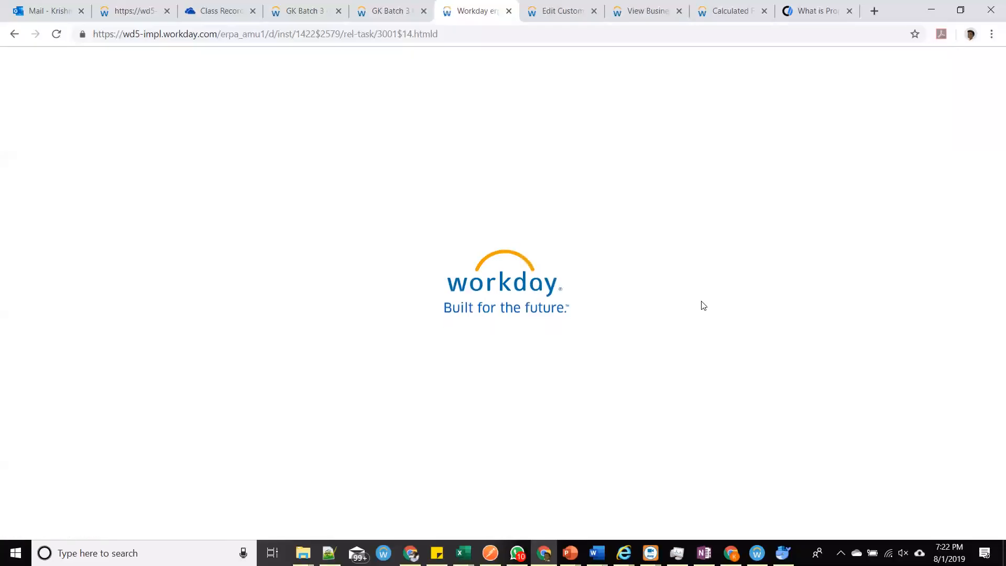
pyautogui.scroll(-1, 894, 316)
pyautogui.scroll(1, 887, 307)
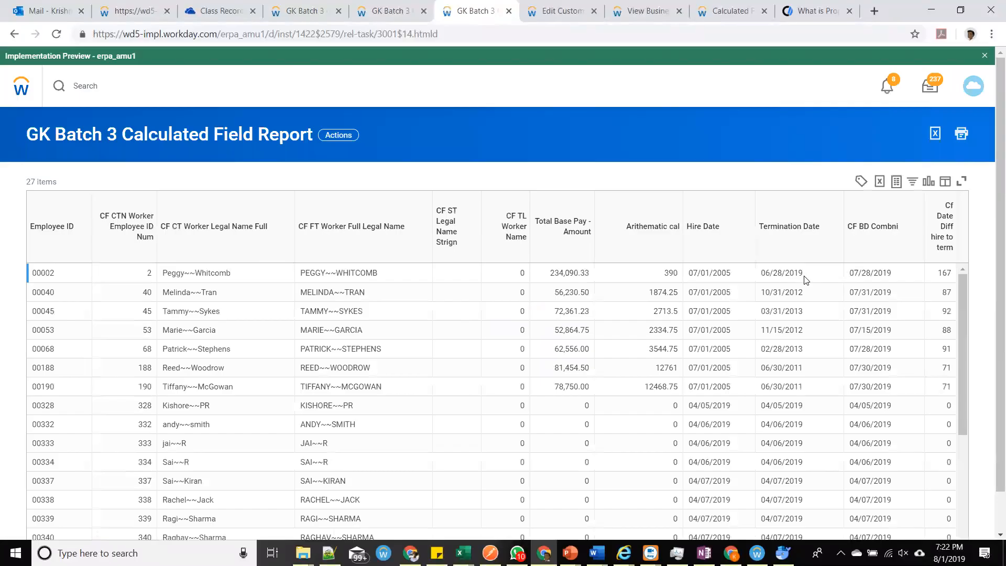
pyautogui.doubleClick(699, 270)
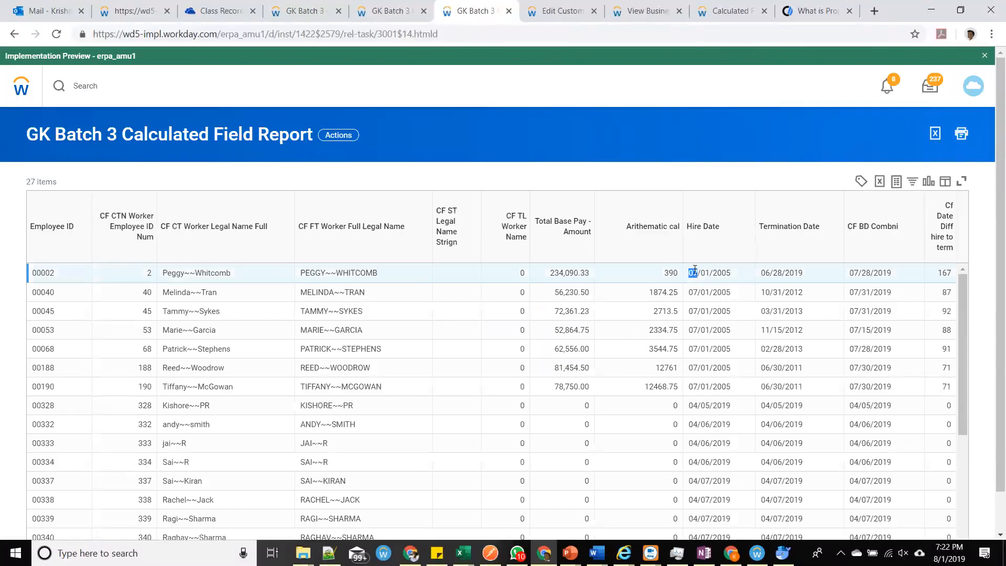
pyautogui.doubleClick(777, 271)
pyautogui.moveTo(854, 273); pyautogui.dragTo(899, 276)
pyautogui.click(900, 276)
pyautogui.scroll(-4, 893, 298)
pyautogui.scroll(4, 899, 296)
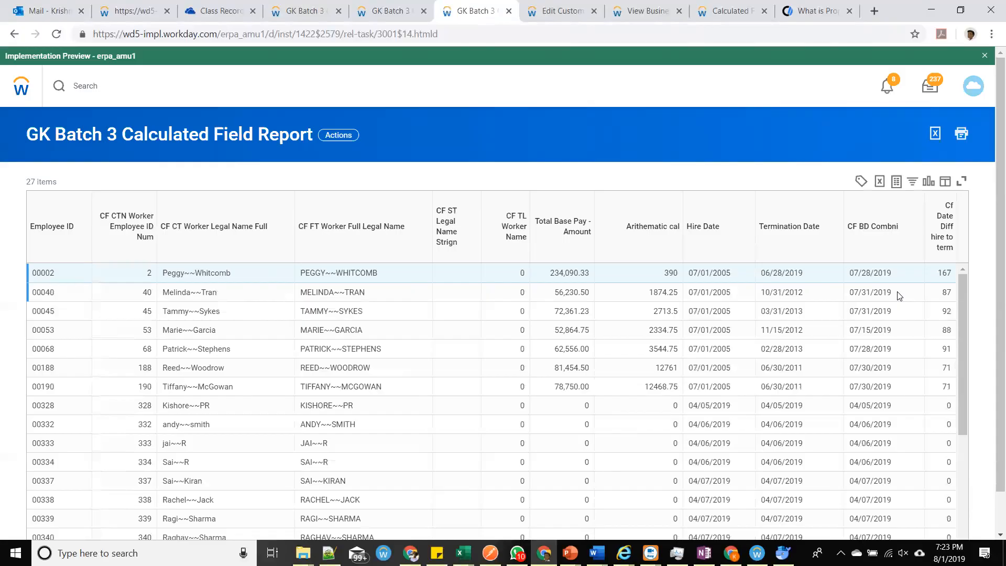
# Edit the calculated field CF BD Combni so its year is extracted from the Hire Date field.
pyautogui.click(730, 10)
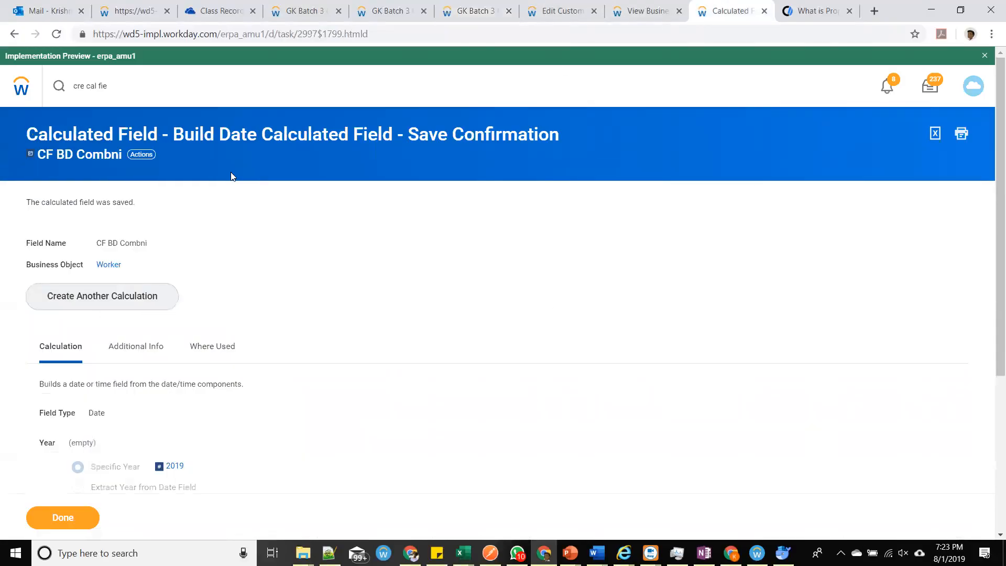
pyautogui.click(144, 156)
pyautogui.moveTo(225, 242)
pyautogui.click(272, 244)
pyautogui.scroll(-4, 276, 265)
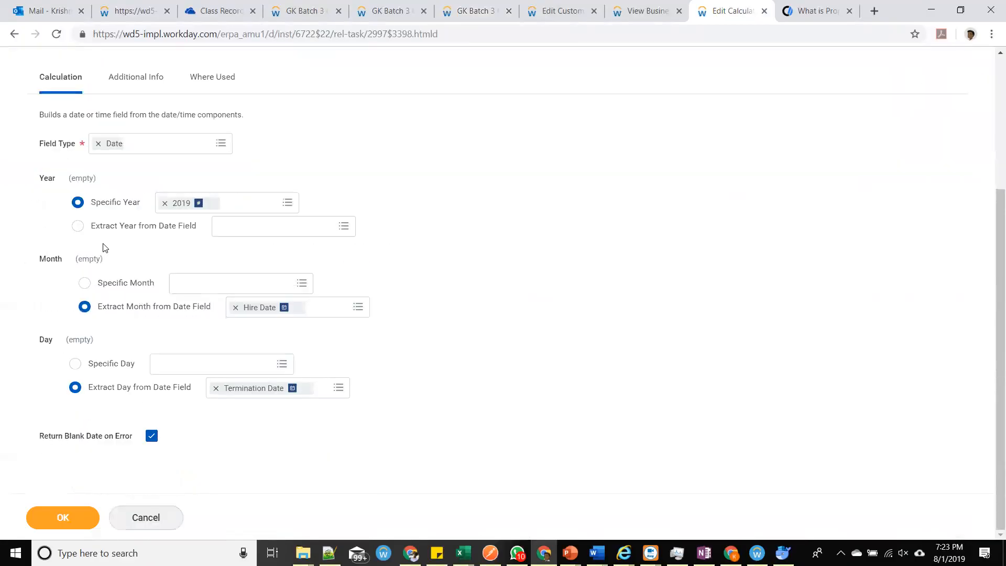
pyautogui.click(122, 232)
pyautogui.click(266, 227)
pyautogui.write('h')
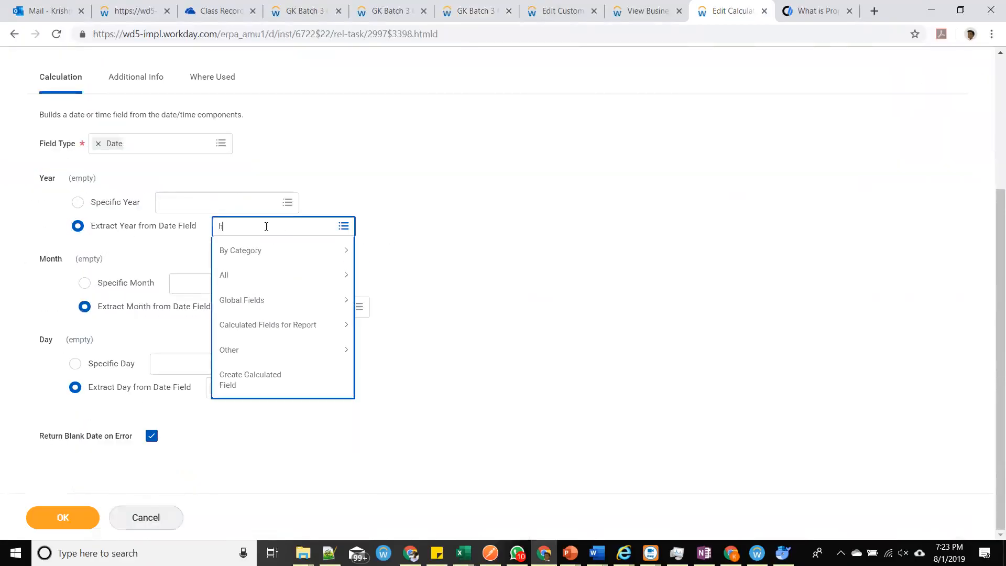
pyautogui.write('ire date')
pyautogui.press('Return')
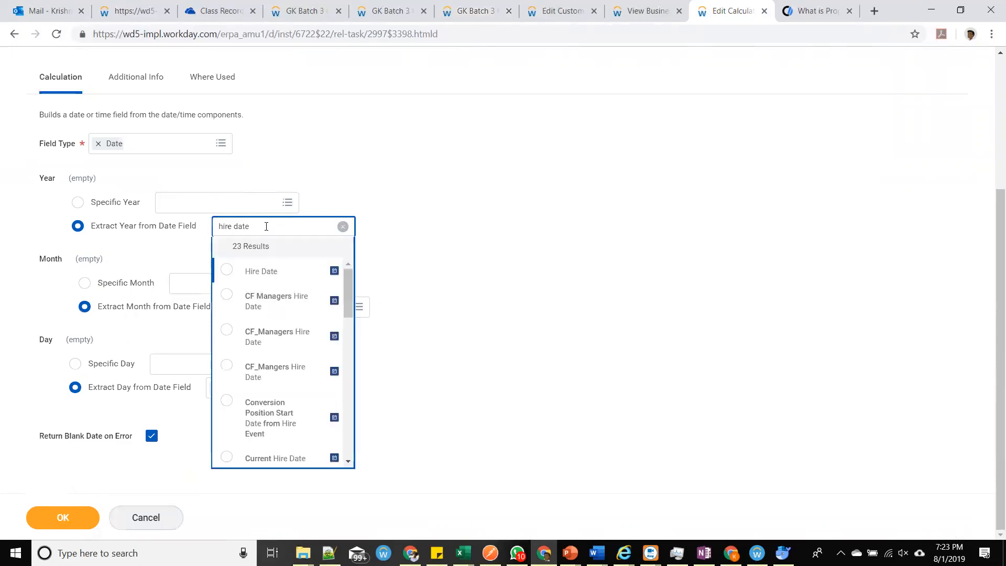
pyautogui.click(263, 269)
# Change the month component to a specific month, using the global numeric field 1.
pyautogui.click(230, 306)
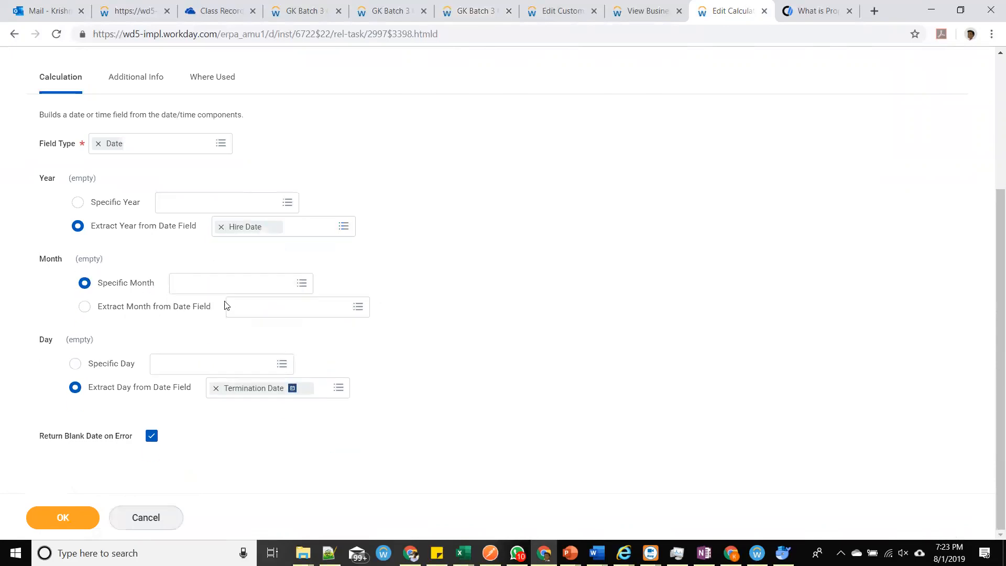
pyautogui.write('01')
pyautogui.press('Return')
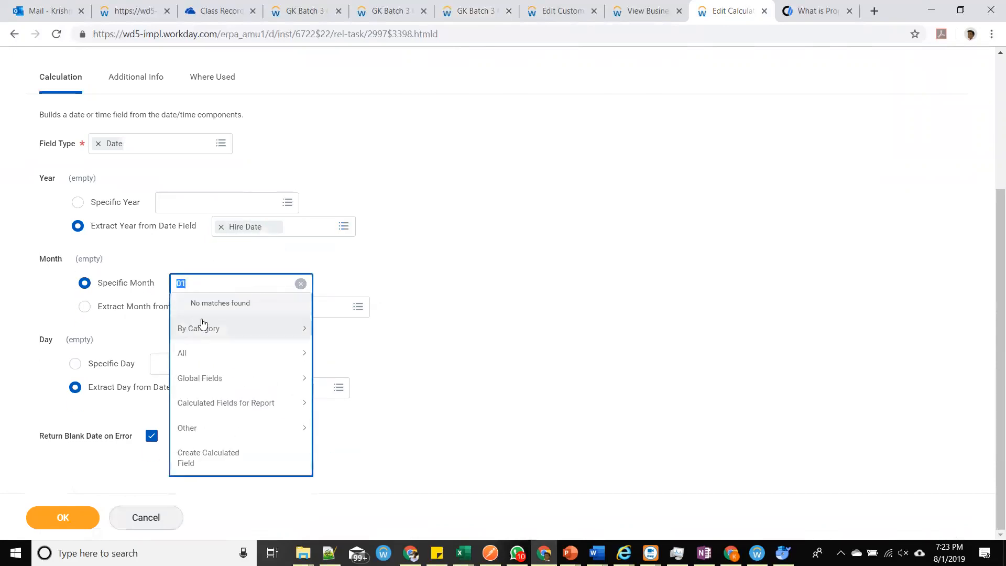
pyautogui.click(216, 284)
pyautogui.write('1')
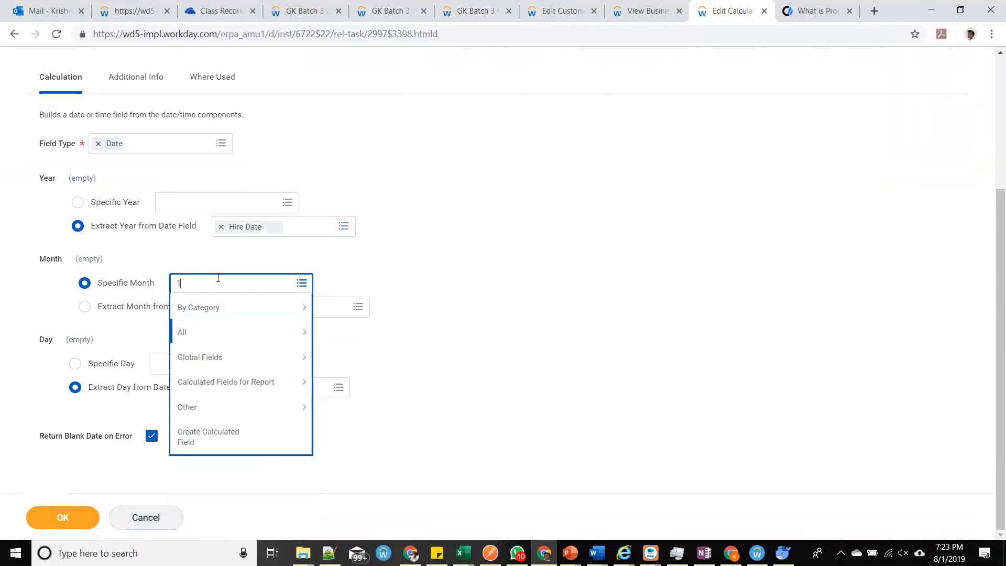
pyautogui.press('Return')
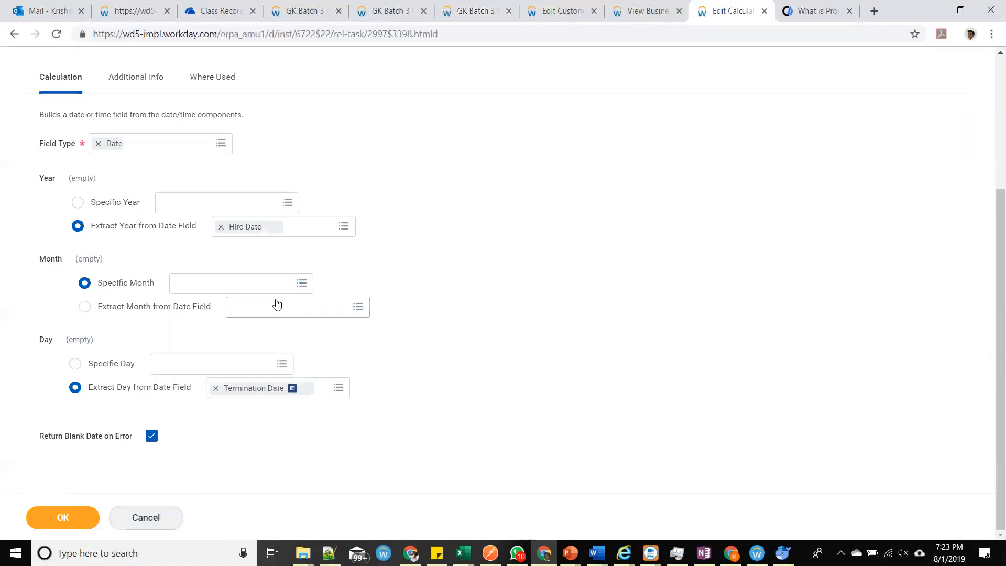
pyautogui.click(242, 286)
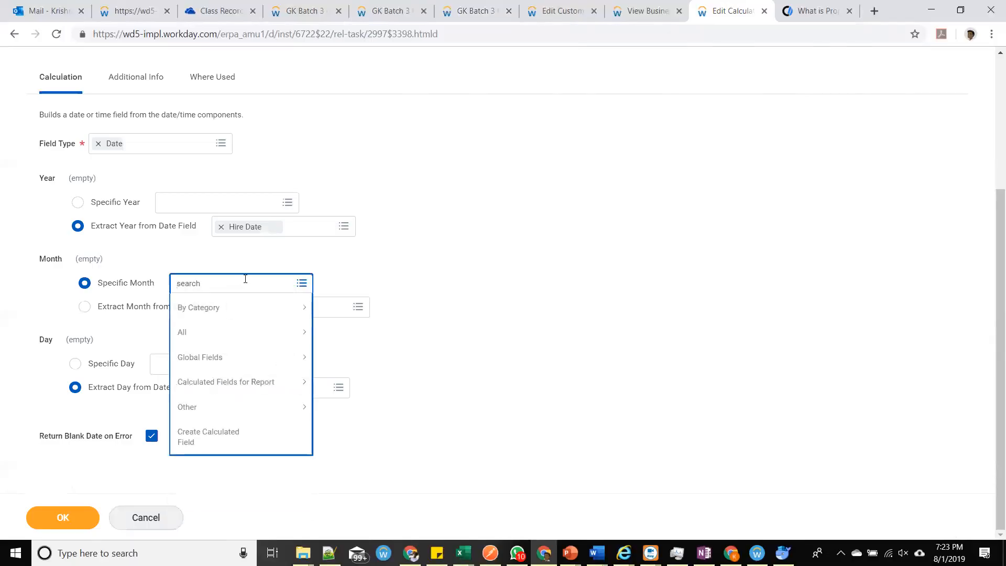
pyautogui.click(230, 355)
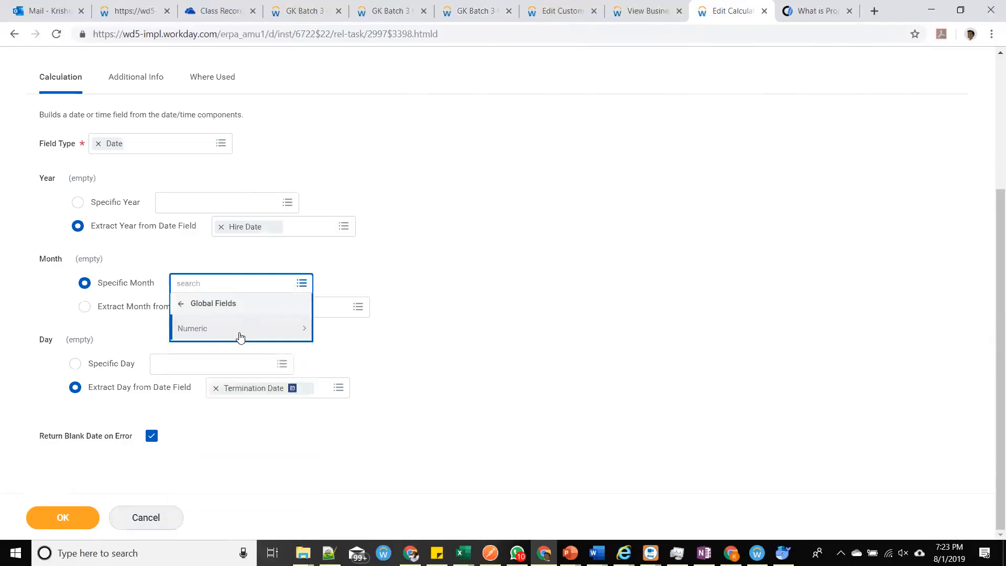
pyautogui.click(223, 329)
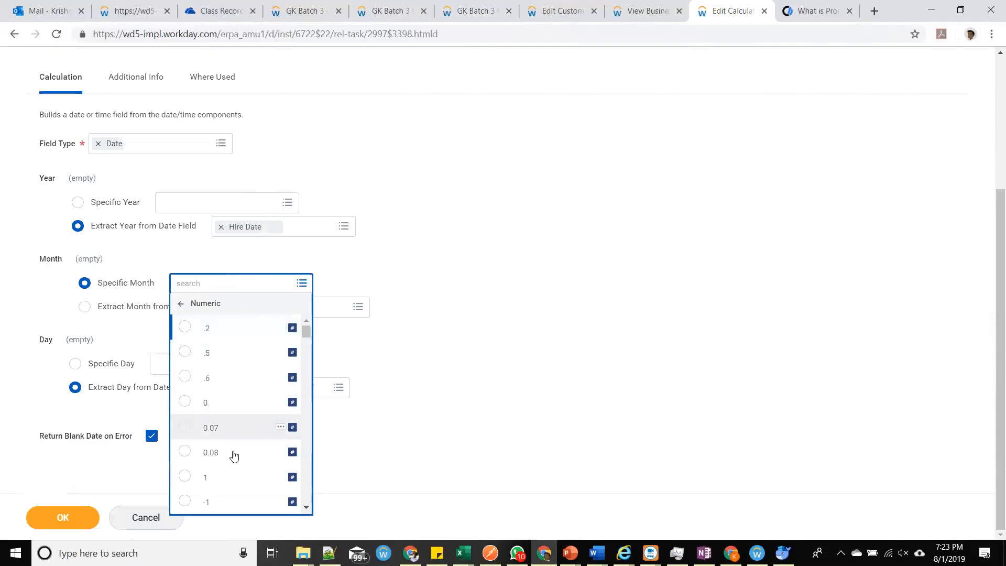
pyautogui.click(229, 478)
# Change the day component to a specific day using the global numeric field 1, and save the calculated field.
pyautogui.click(208, 385)
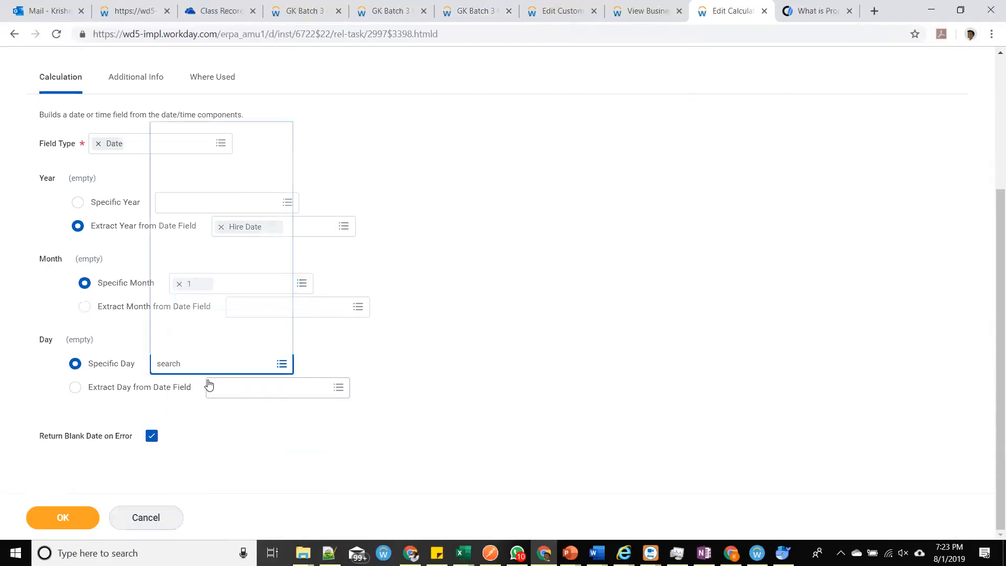
pyautogui.click(194, 263)
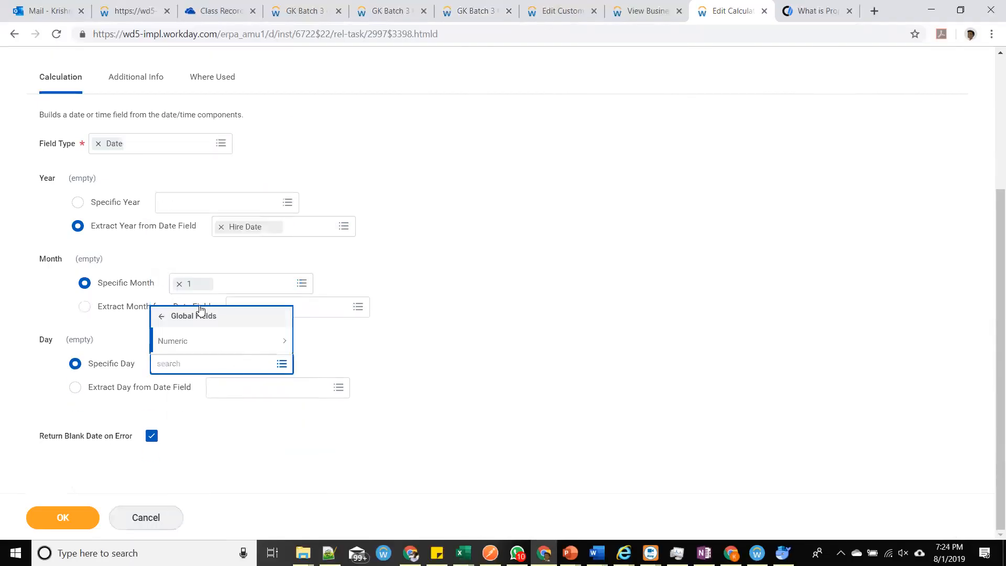
pyautogui.click(198, 343)
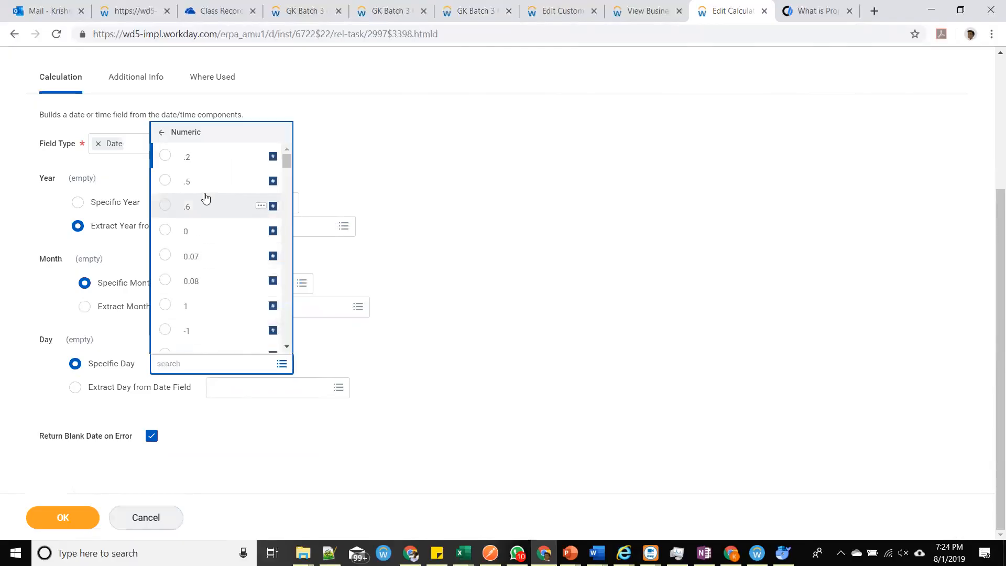
pyautogui.click(193, 307)
pyautogui.click(50, 519)
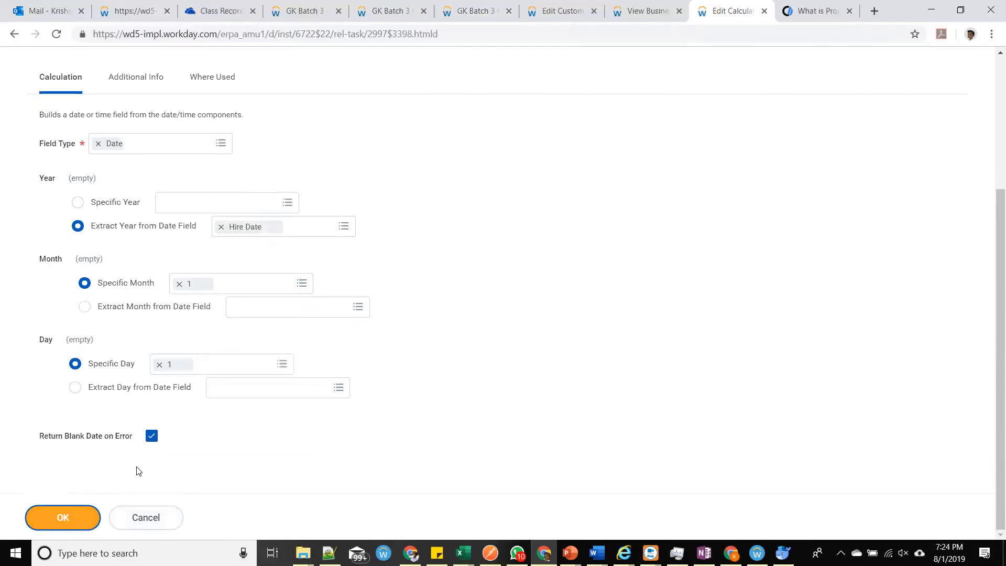
# Reload the GK Batch 3 Calculated Field Report output and check the CF BD Combni dates against the hire dates.
pyautogui.click(506, 6)
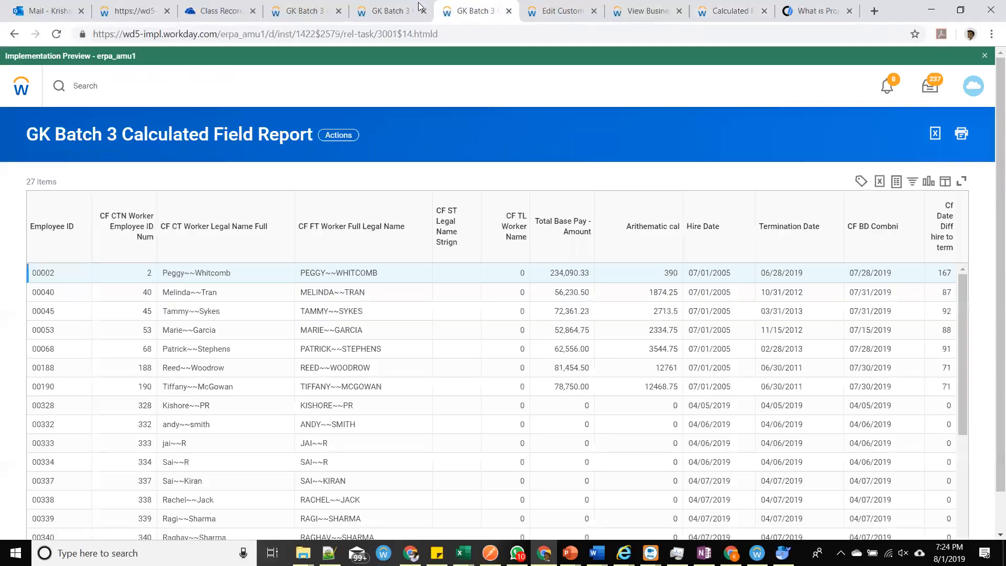
pyautogui.click(56, 33)
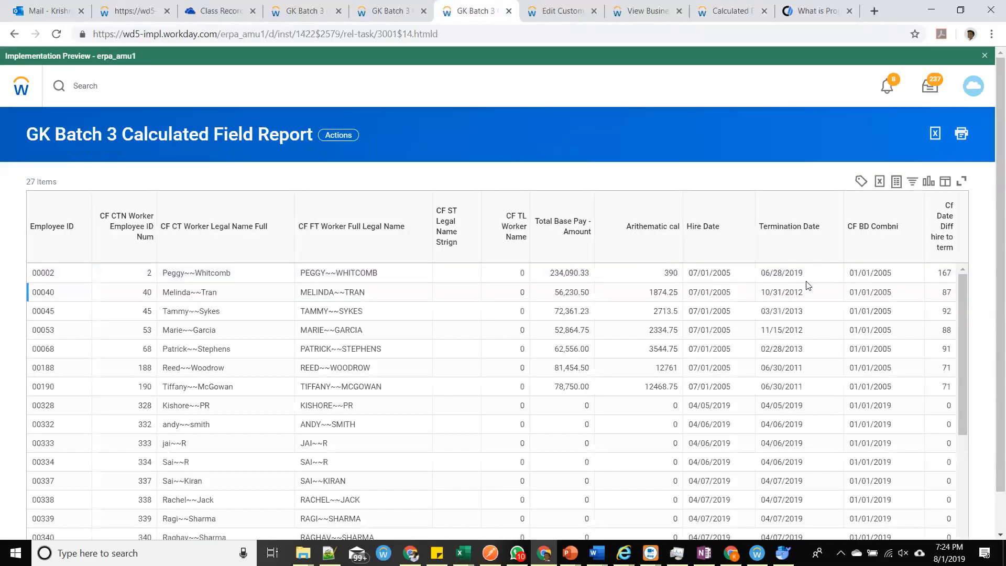
pyautogui.moveTo(893, 275); pyautogui.dragTo(867, 275)
pyautogui.click(880, 317)
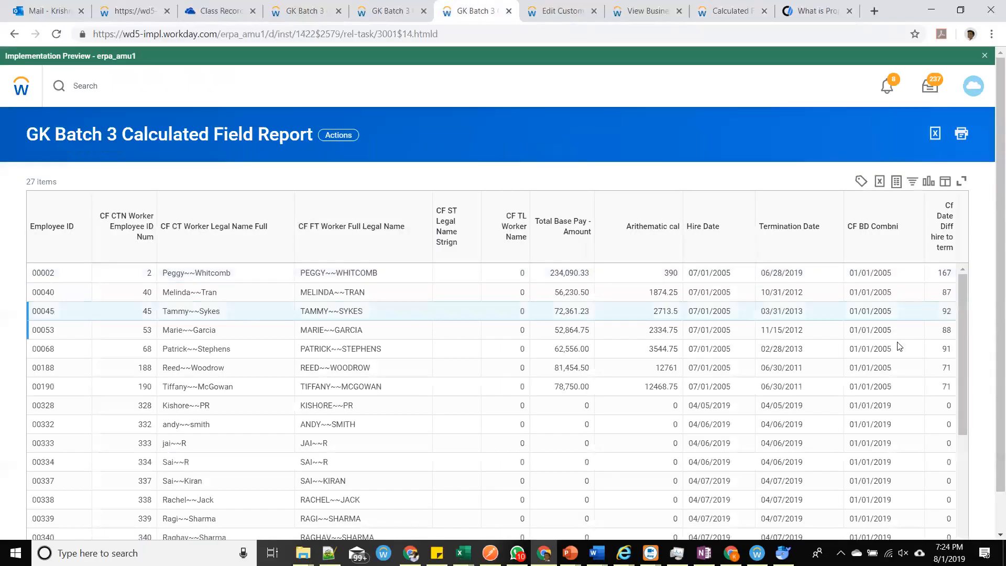
pyautogui.moveTo(894, 404); pyautogui.dragTo(720, 415)
pyautogui.click(771, 417)
pyautogui.scroll(-5, 921, 407)
pyautogui.click(752, 426)
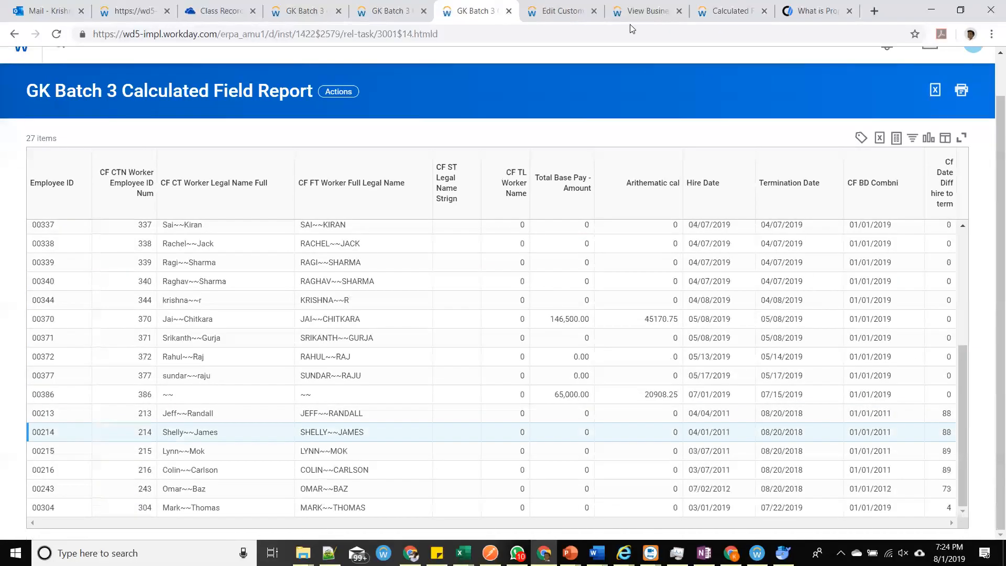
# Start a new calculated field with the Format Date function on the Worker business object.
pyautogui.click(731, 11)
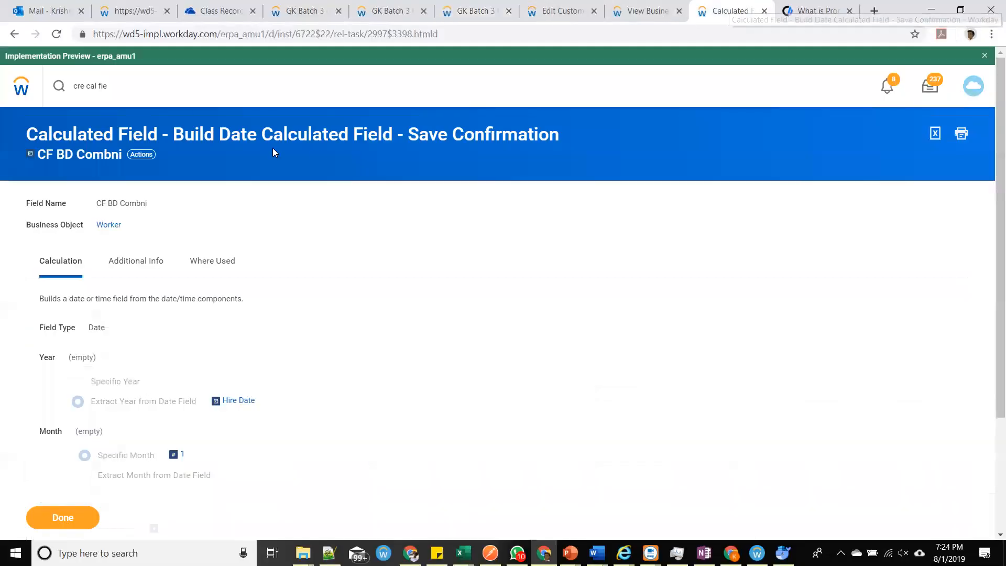
pyautogui.click(121, 89)
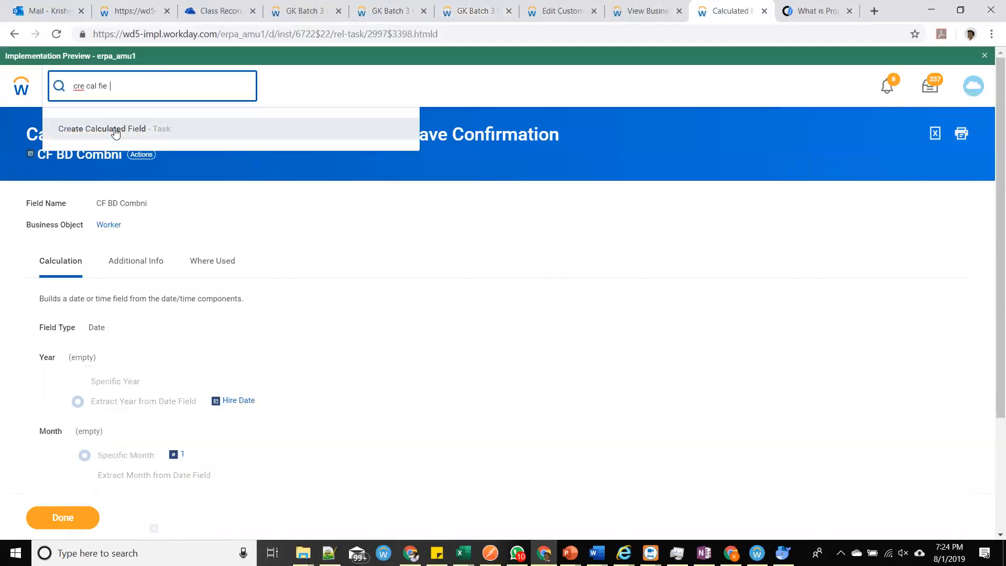
pyautogui.click(116, 134)
pyautogui.click(180, 238)
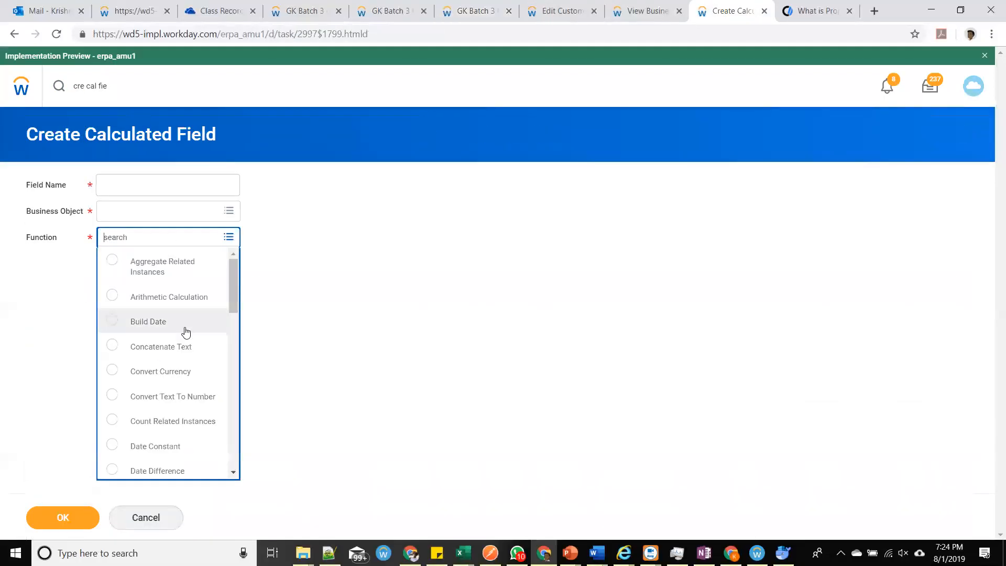
pyautogui.scroll(-1, 157, 388)
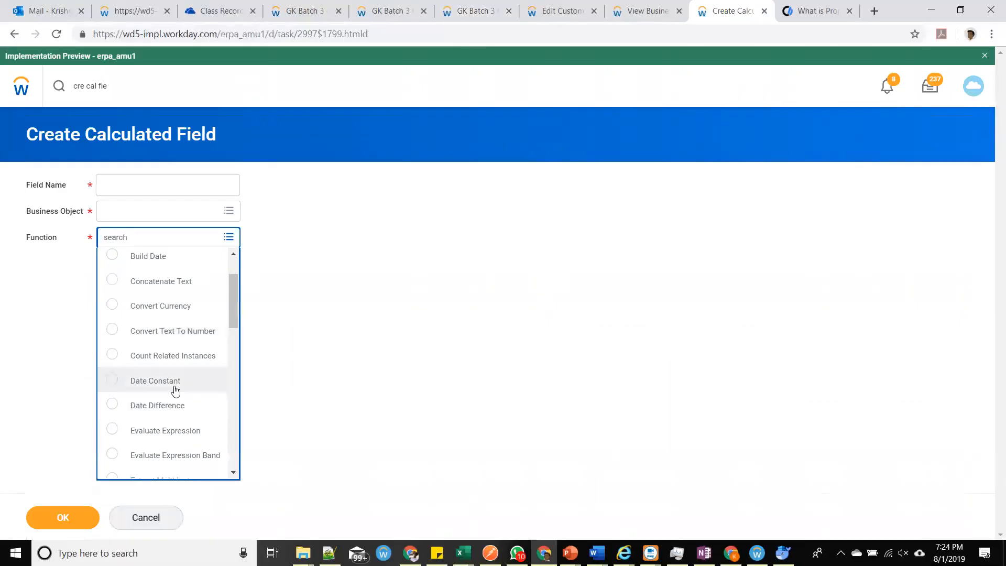
pyautogui.scroll(-3, 166, 408)
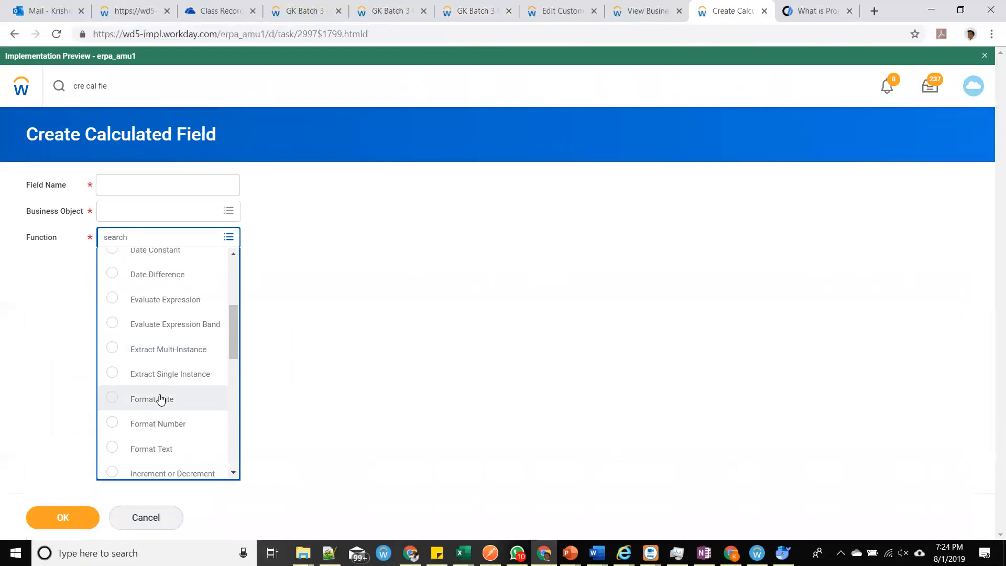
pyautogui.click(160, 399)
pyautogui.click(139, 212)
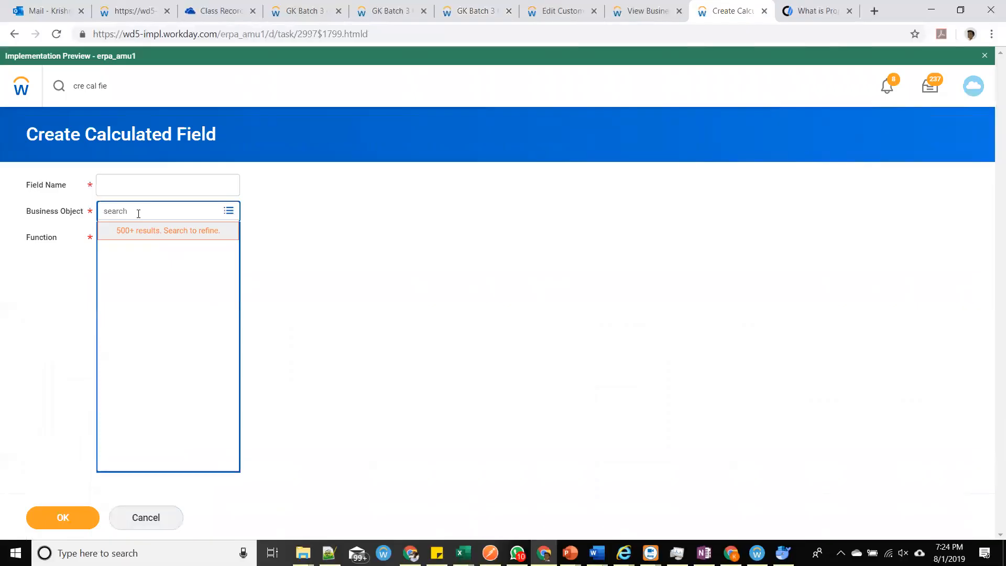
pyautogui.write('worker')
pyautogui.press('Return')
pyautogui.click(154, 257)
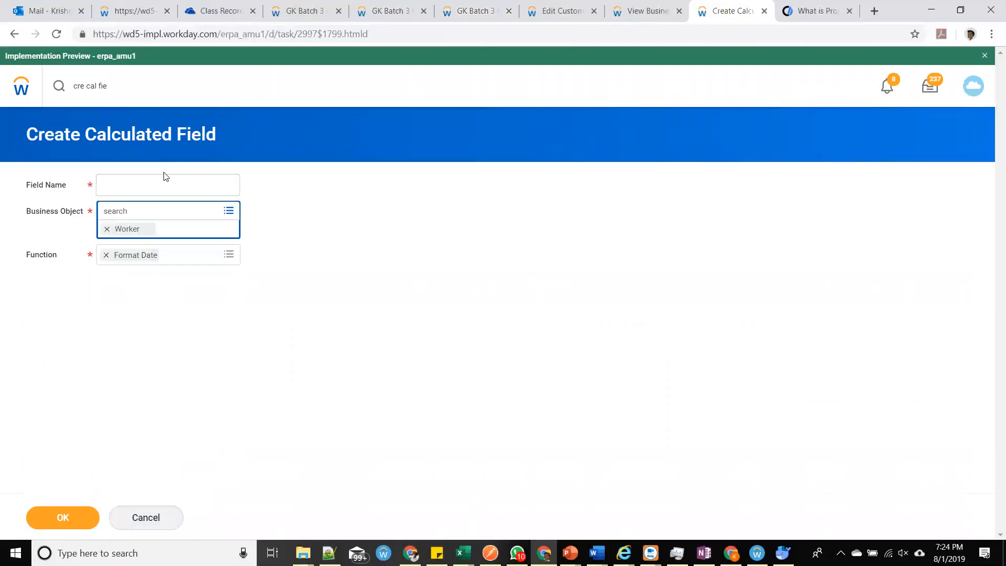
# Name the new field CF FD Worker hire date format and continue to its calculation settings.
pyautogui.click(165, 179)
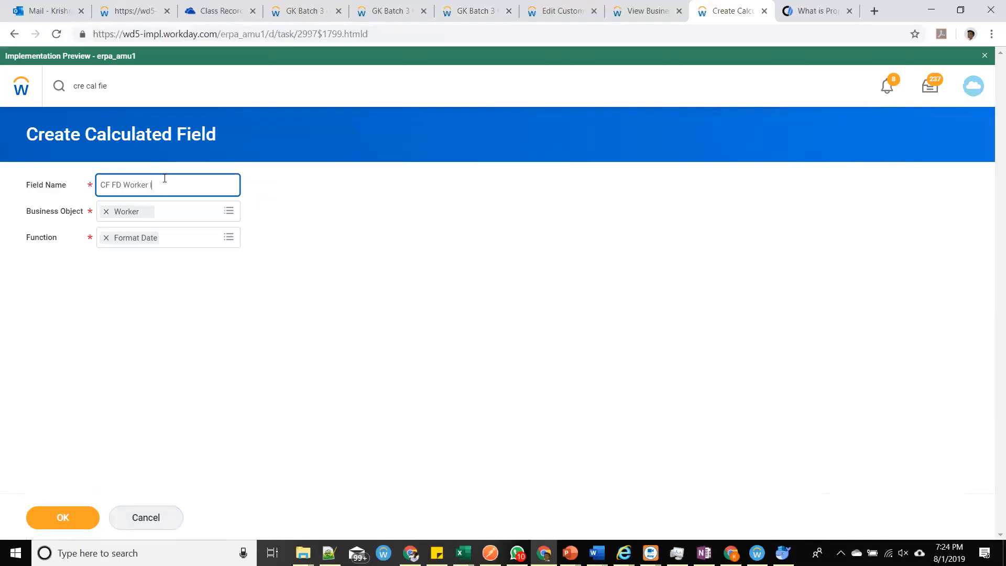
pyautogui.write('date')
pyautogui.write(' form')
pyautogui.press('BackSpace')
pyautogui.write('rma')
pyautogui.hotkey('ctrl', 'a')
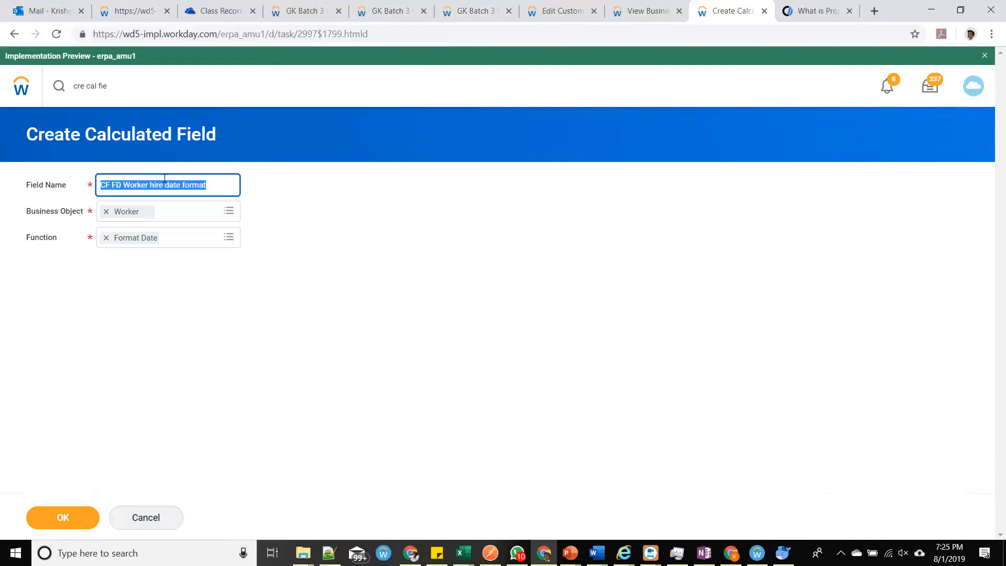
pyautogui.click(84, 519)
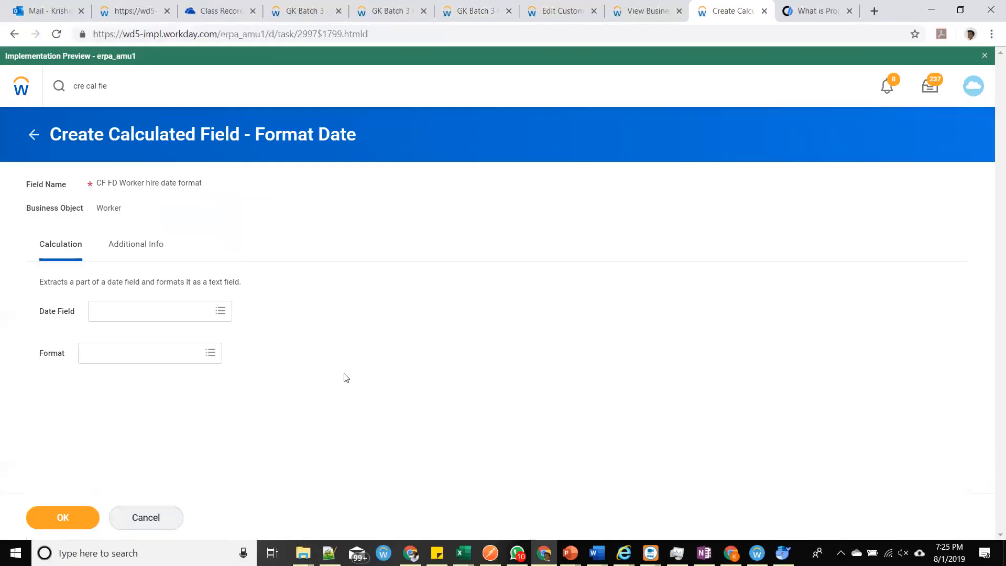
# Set the Date Field of the Format Date calculation to Hire Date.
pyautogui.click(146, 308)
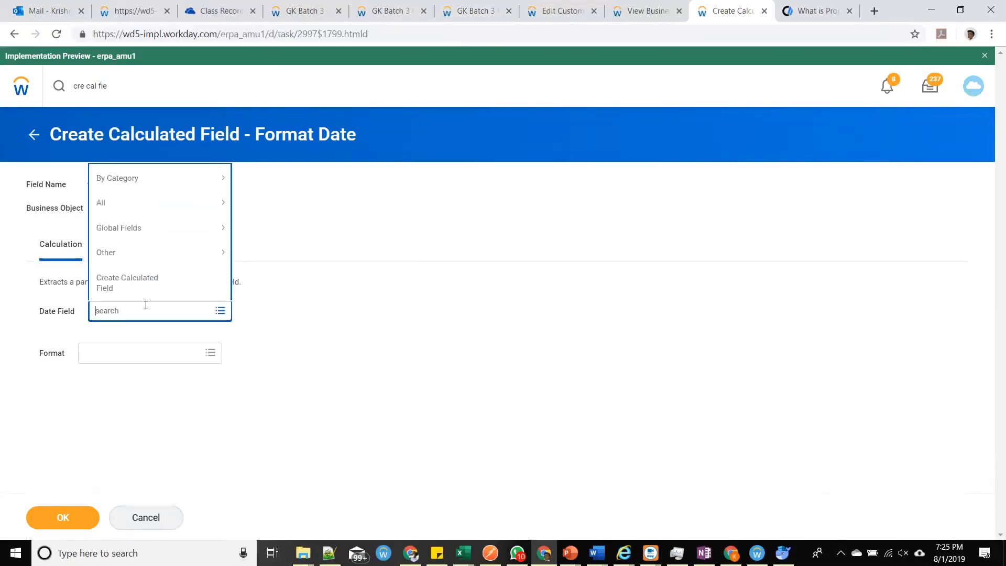
pyautogui.write('ha')
pyautogui.write('re date')
pyautogui.press('Return')
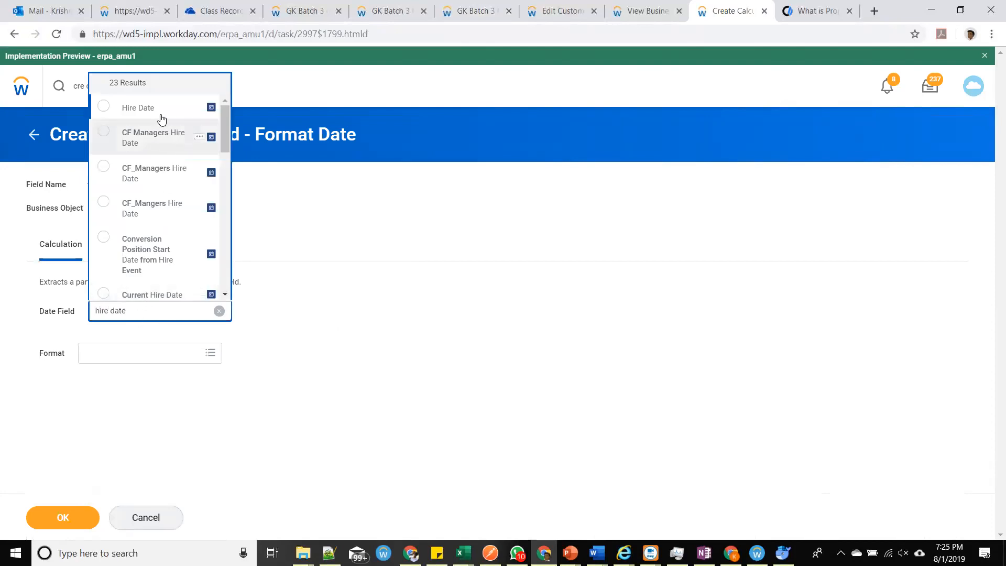
pyautogui.click(160, 111)
pyautogui.moveTo(43, 281); pyautogui.dragTo(303, 285)
pyautogui.click(303, 285)
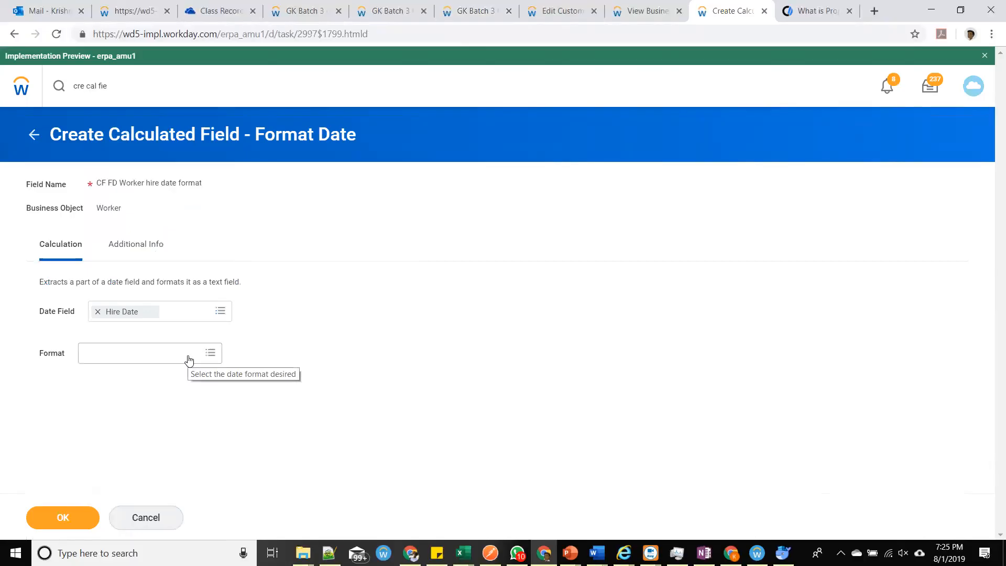
# Set the date format to Year-Quarter and save the calculated field.
pyautogui.click(190, 360)
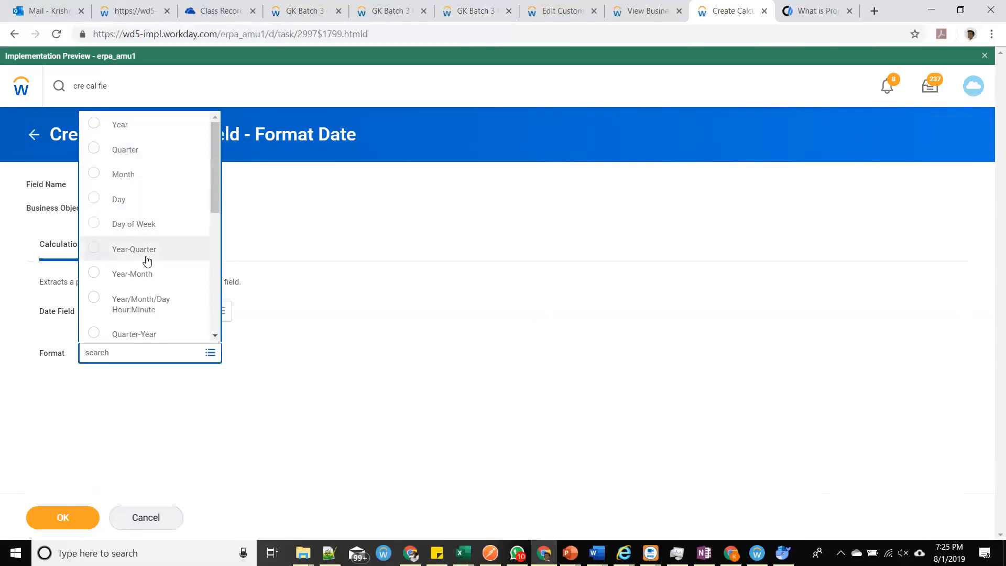
pyautogui.scroll(-1, 145, 262)
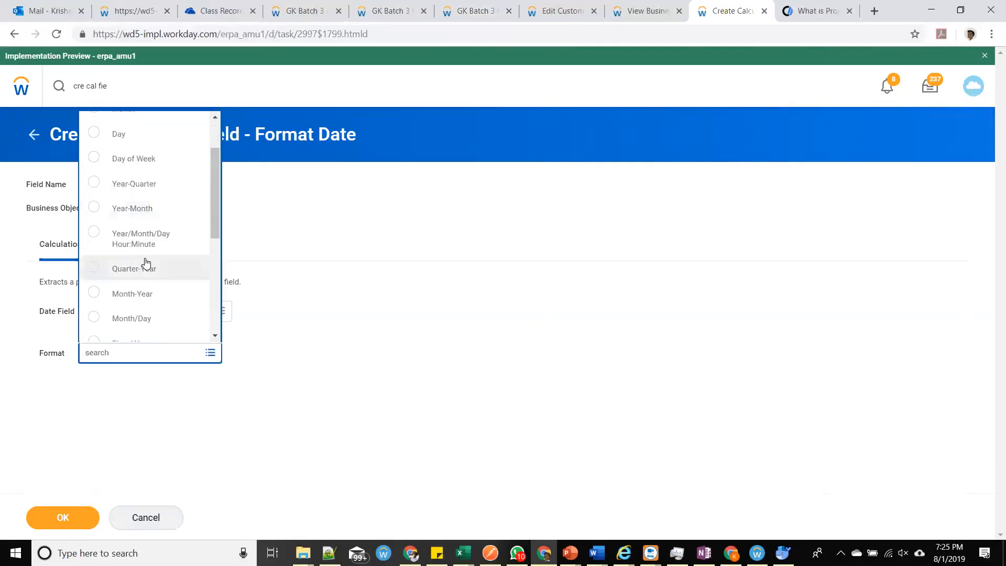
pyautogui.click(155, 194)
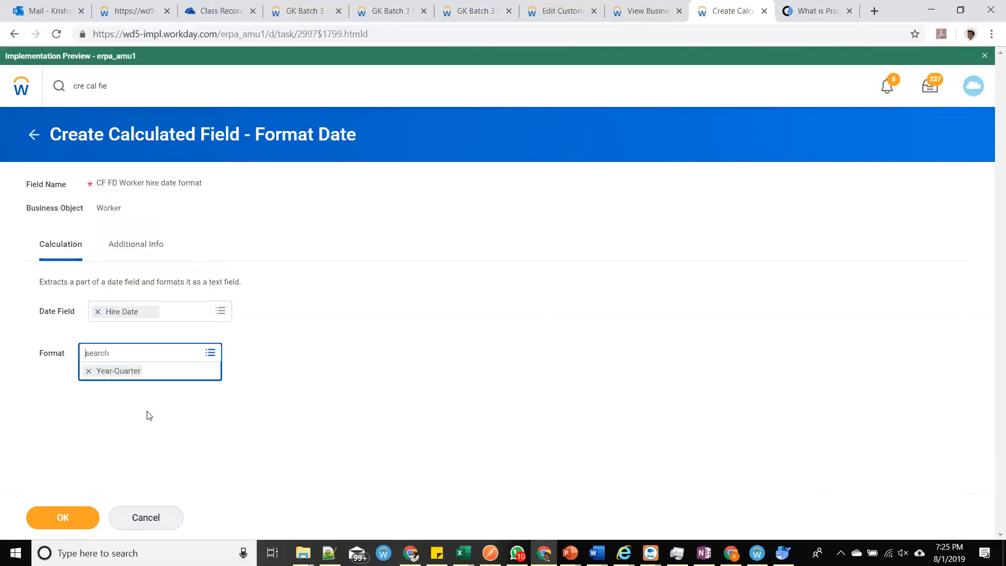
pyautogui.click(81, 520)
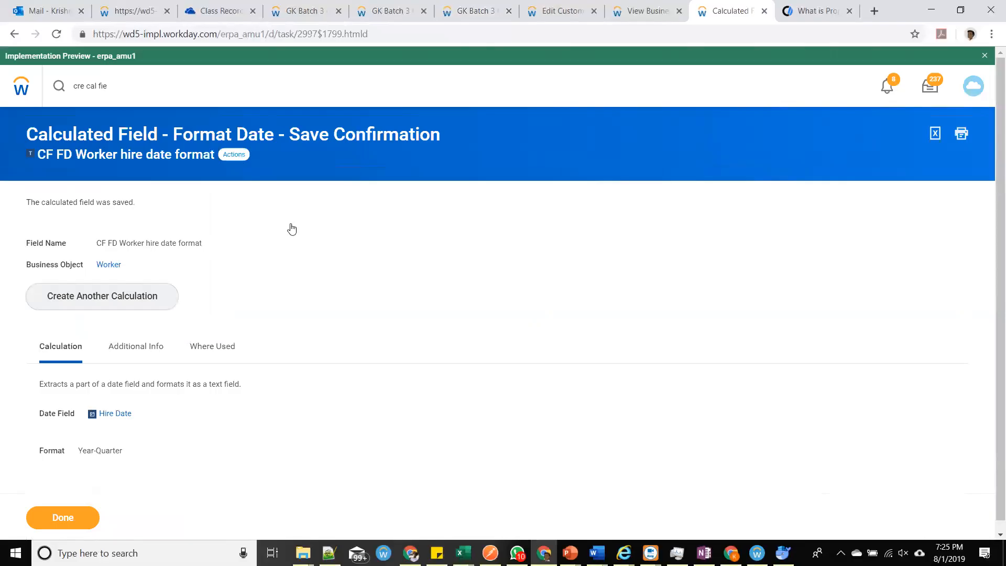
# Copy the calculated field CF FD Worker hire date format and change the copy's format to Format Mask.
pyautogui.moveTo(304, 242)
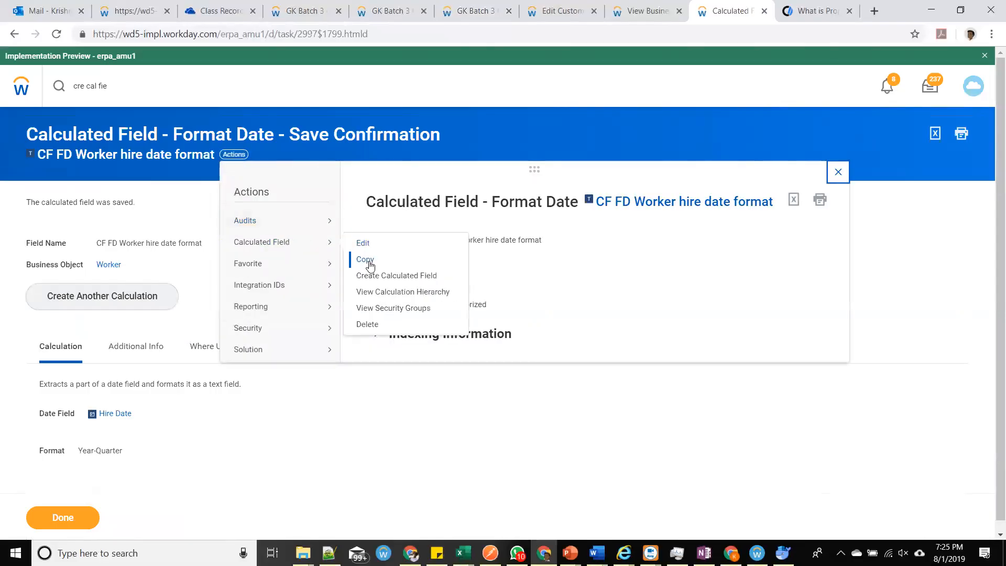
pyautogui.click(367, 260)
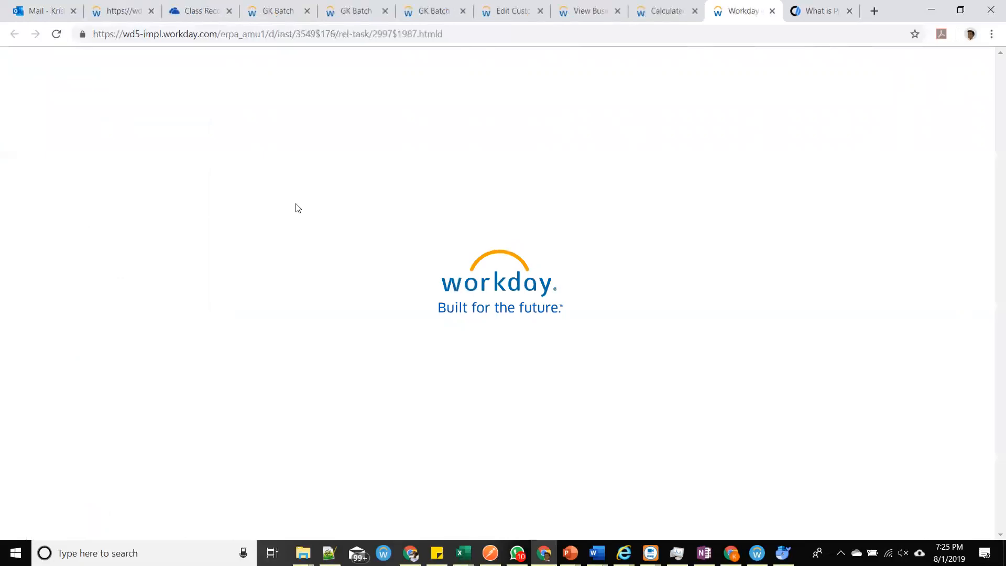
pyautogui.click(193, 362)
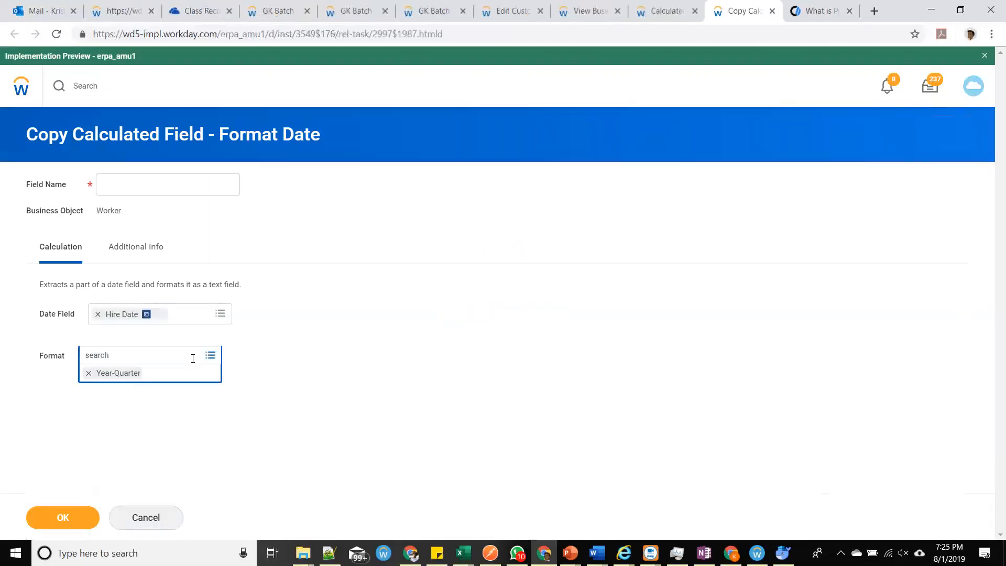
pyautogui.scroll(-2, 167, 281)
pyautogui.scroll(-2, 167, 280)
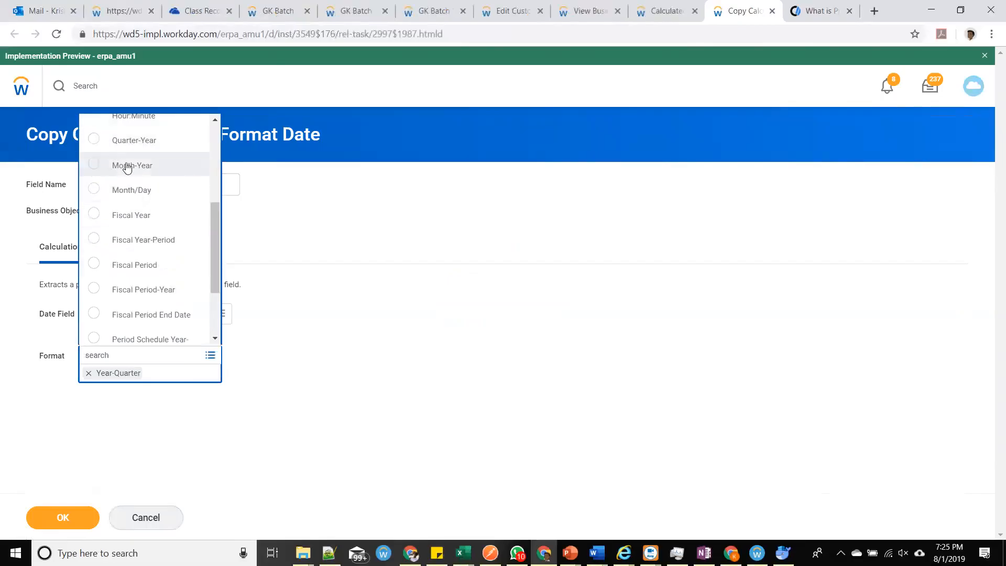
pyautogui.scroll(-2, 142, 256)
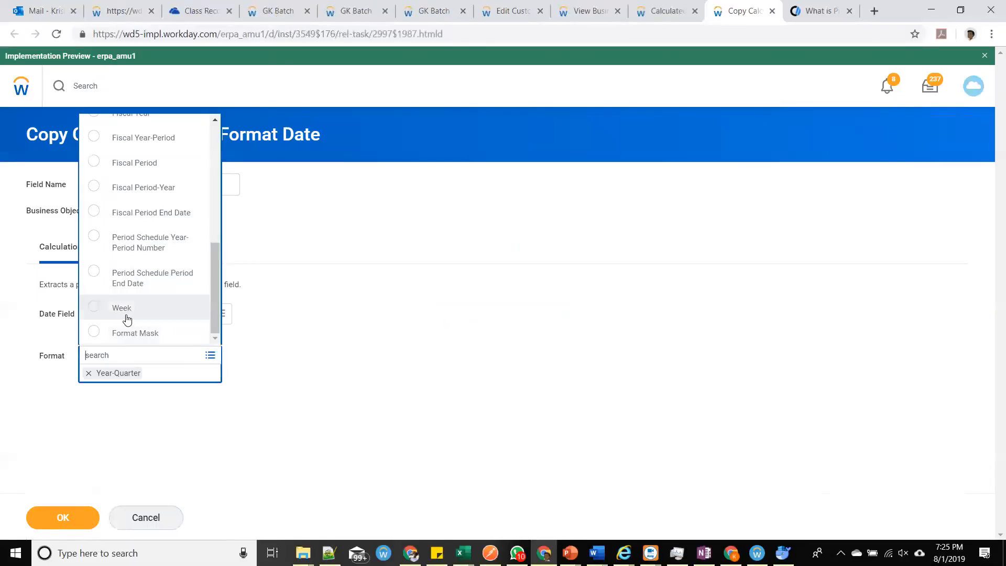
pyautogui.scroll(5, 135, 308)
pyautogui.scroll(-5, 142, 254)
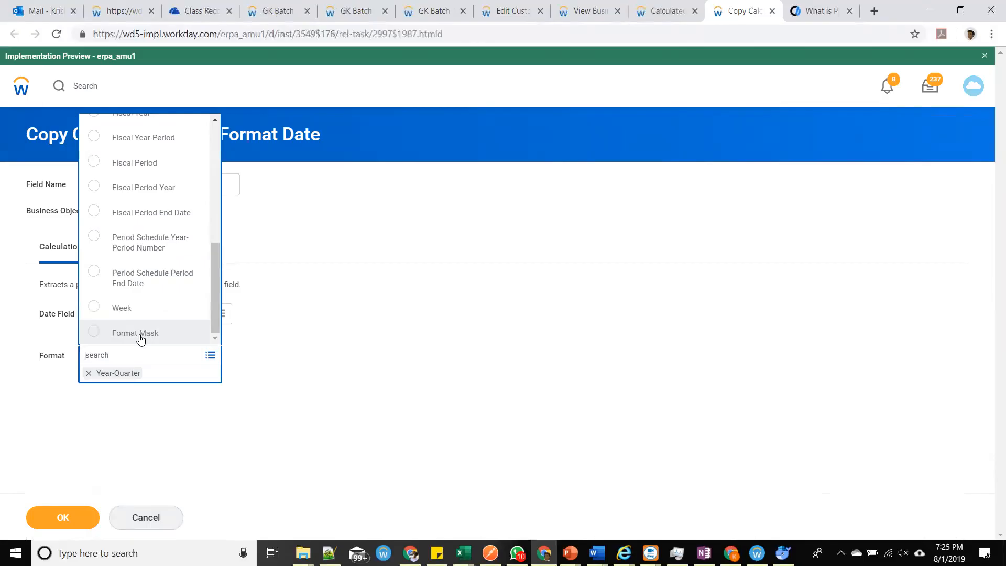
pyautogui.click(140, 335)
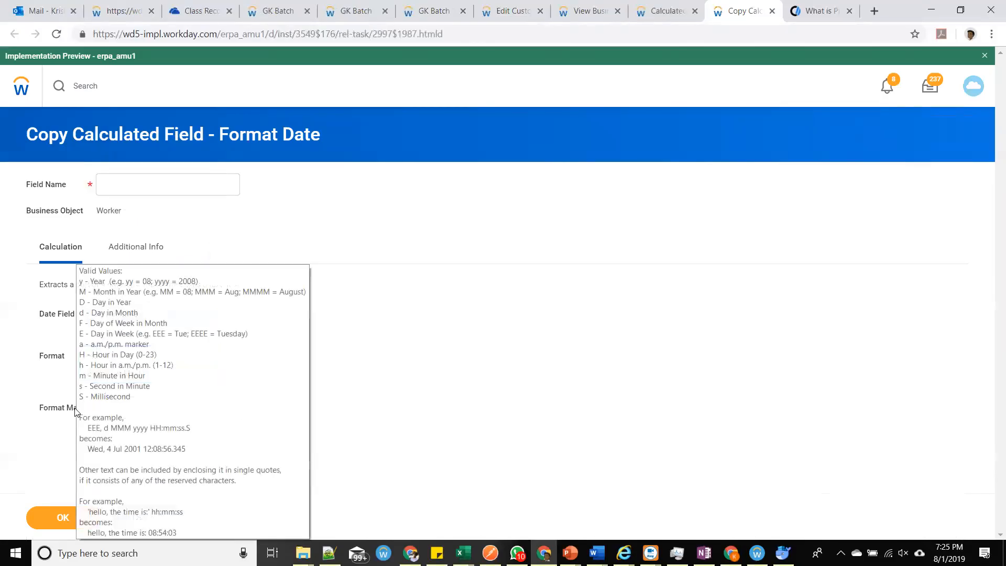
# Consult the valid format mask values and set the mask to "EEE, d MMM yyyy".
pyautogui.moveTo(52, 412)
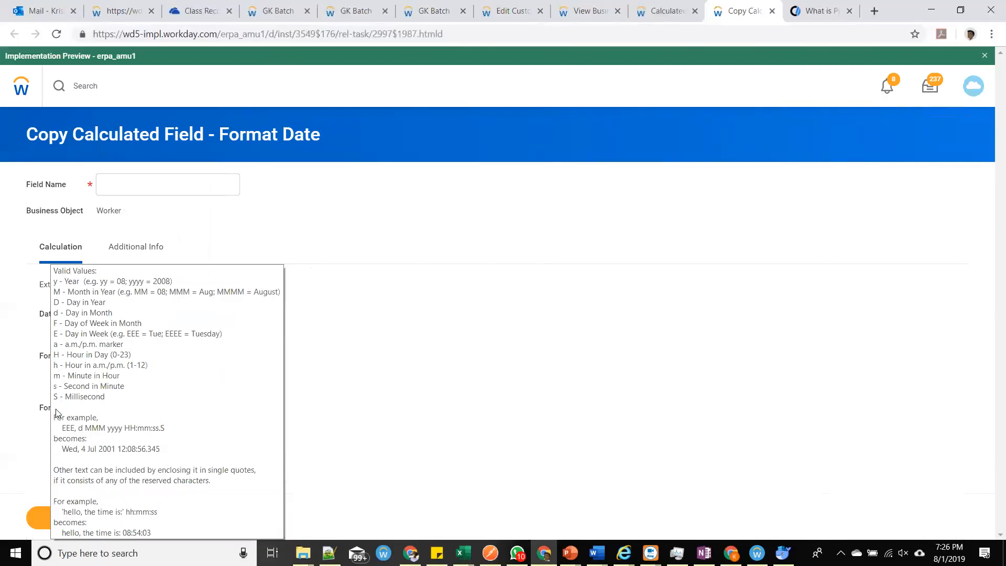
pyautogui.click(210, 394)
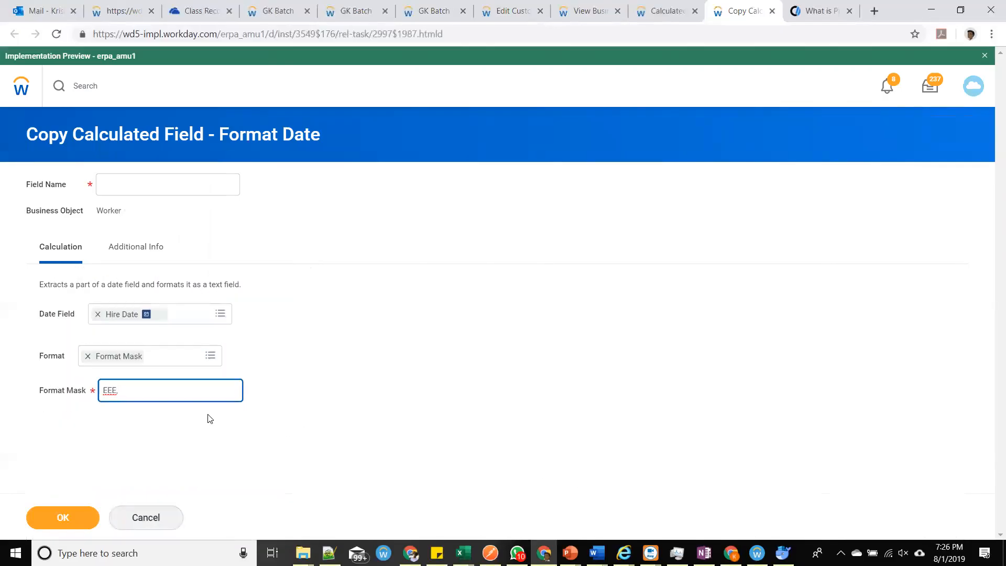
pyautogui.moveTo(67, 393)
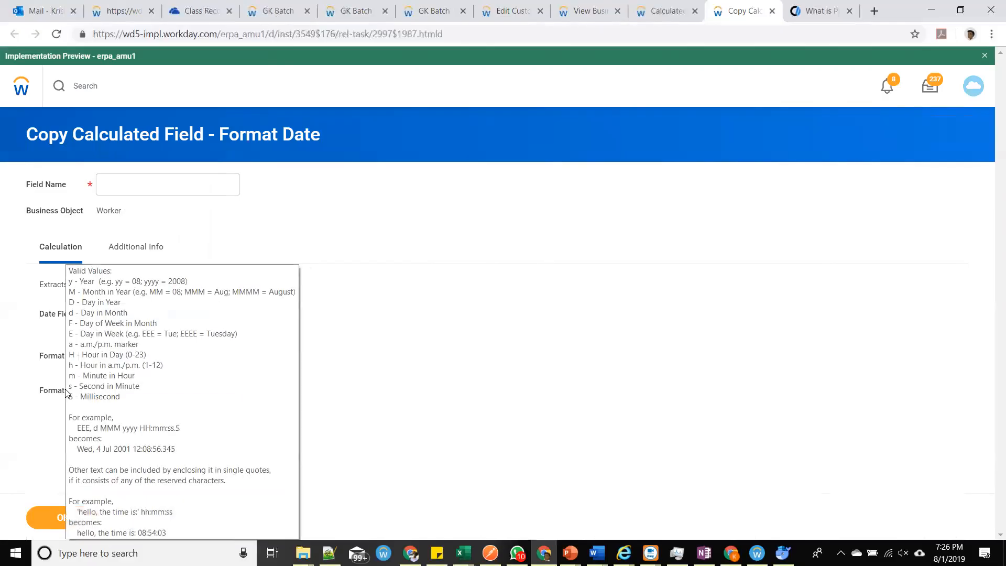
pyautogui.write('EEE, ')
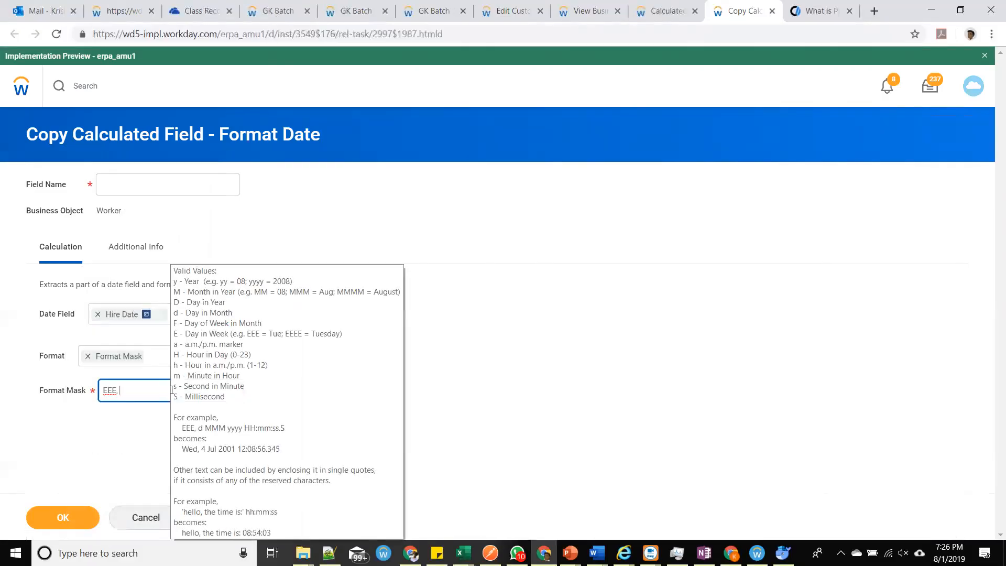
pyautogui.write('d MMM,')
pyautogui.press('BackSpace')
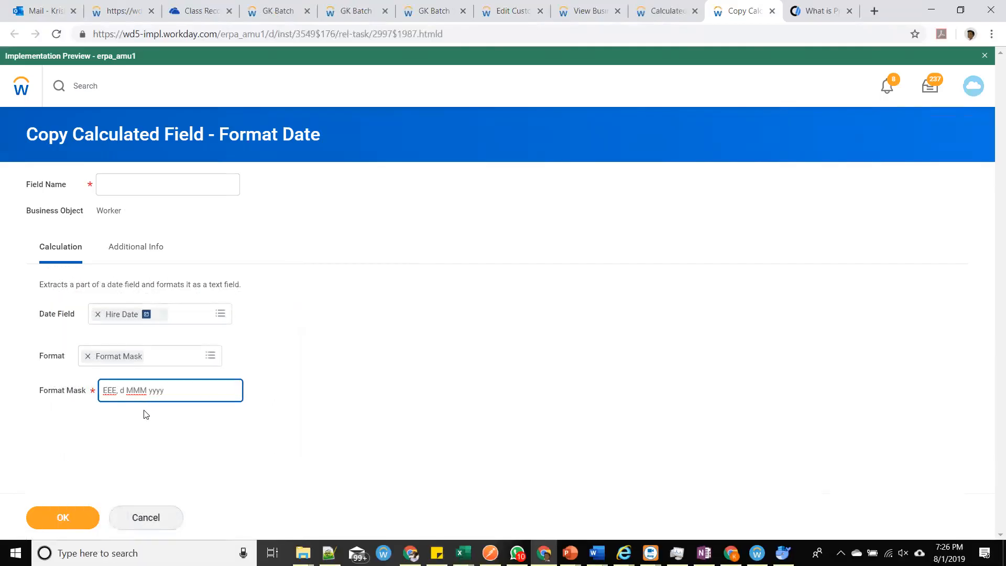
# Name the copied calculated field CF Format mask and save it.
pyautogui.click(181, 180)
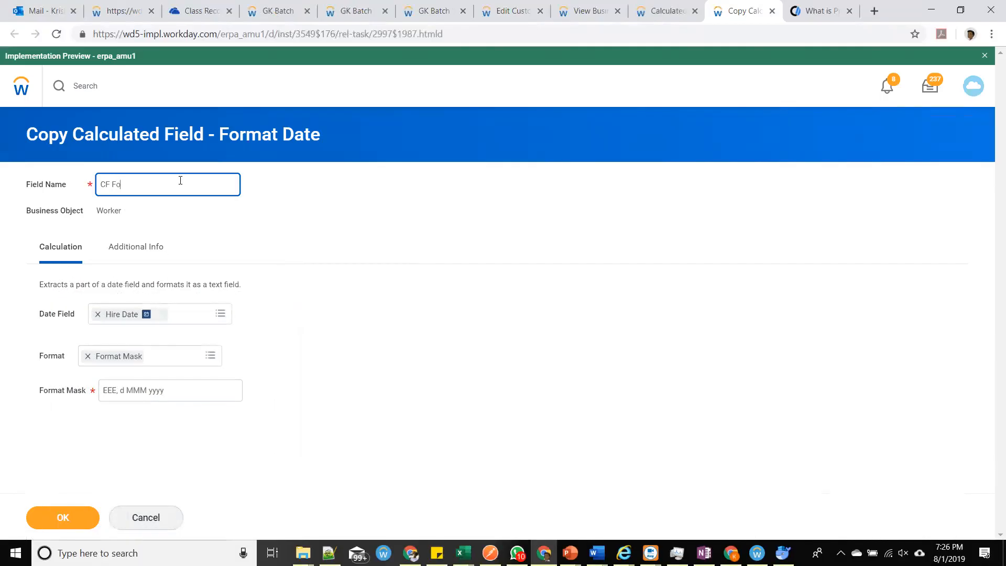
pyautogui.write('CF Format mask')
pyautogui.click(63, 518)
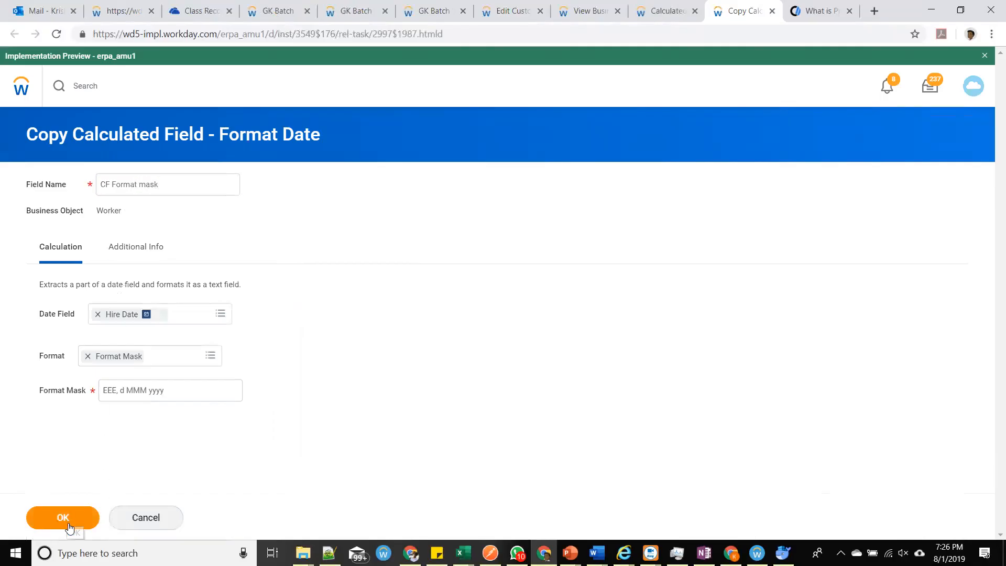
# Return to the GK Batch 3 Calculated Field Report and open its definition for editing at the columns list.
pyautogui.click(666, 10)
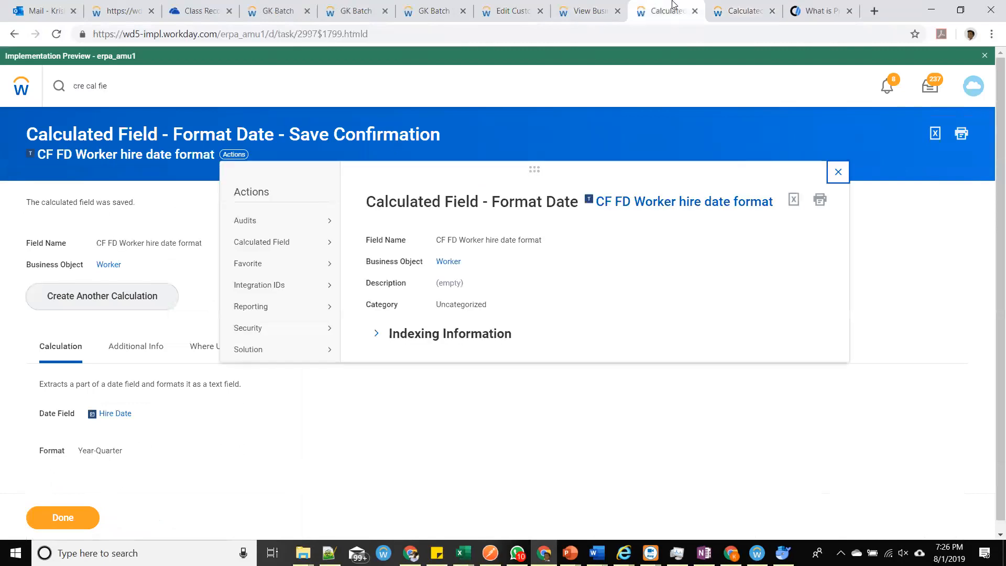
pyautogui.click(590, 4)
pyautogui.click(511, 11)
pyautogui.click(257, 155)
pyautogui.moveTo(330, 220)
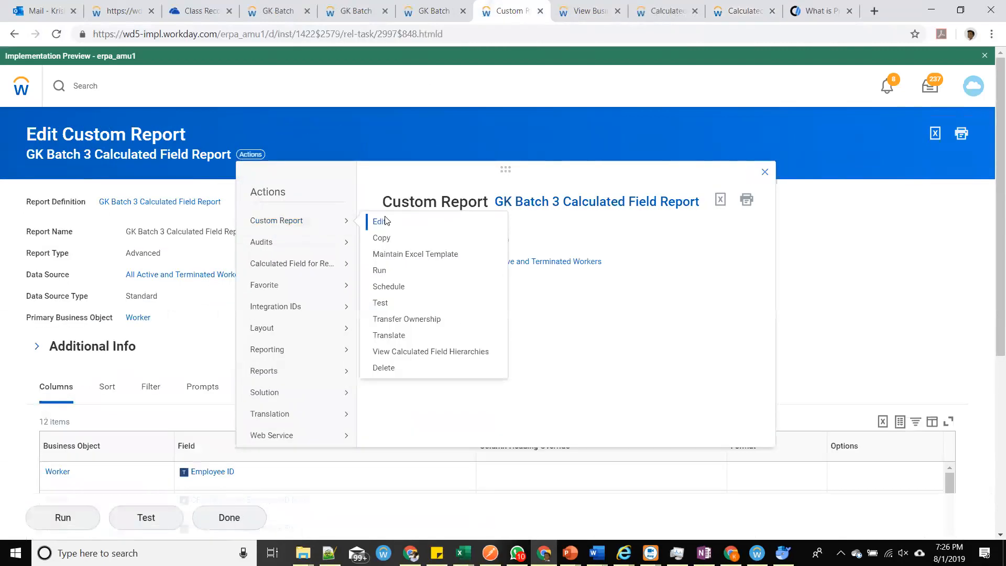
pyautogui.click(385, 221)
pyautogui.scroll(-6, 366, 292)
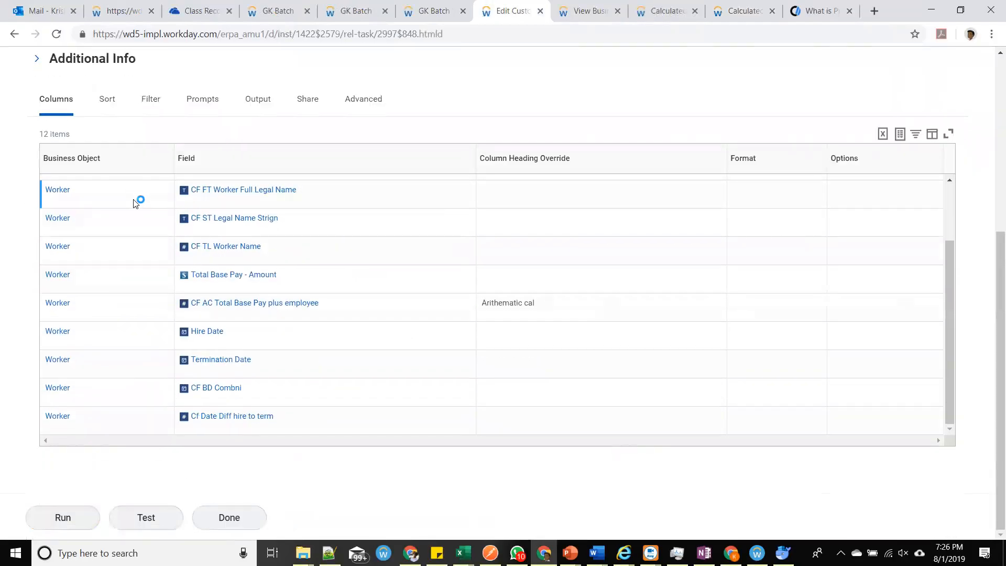
pyautogui.scroll(-4, 162, 234)
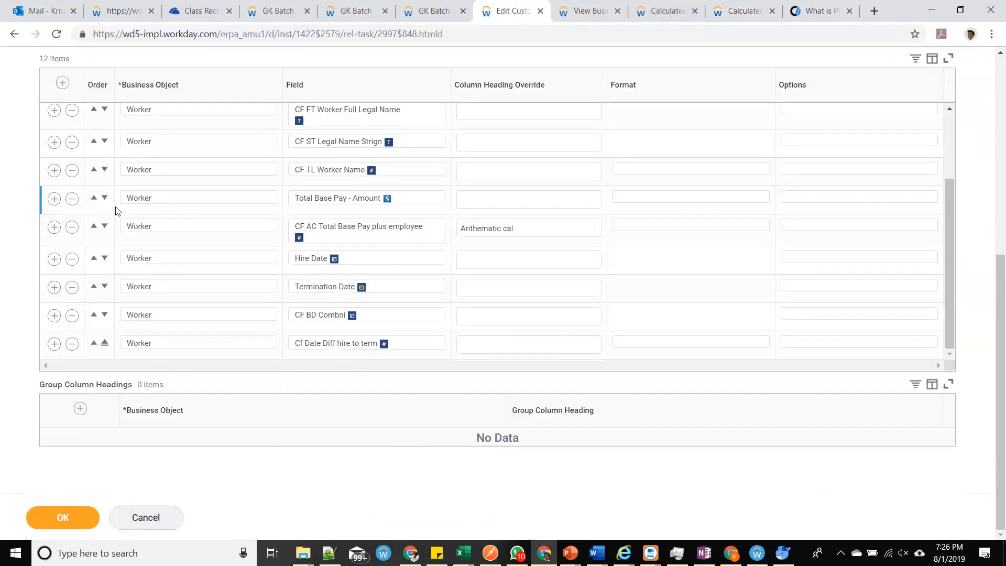
# Add a column below Hire Date for CF FD Worker hire date format with the heading override "Year and quarter".
pyautogui.click(54, 259)
pyautogui.click(355, 288)
pyautogui.write('CF FD Worker hire date format')
pyautogui.press('Return')
pyautogui.click(505, 291)
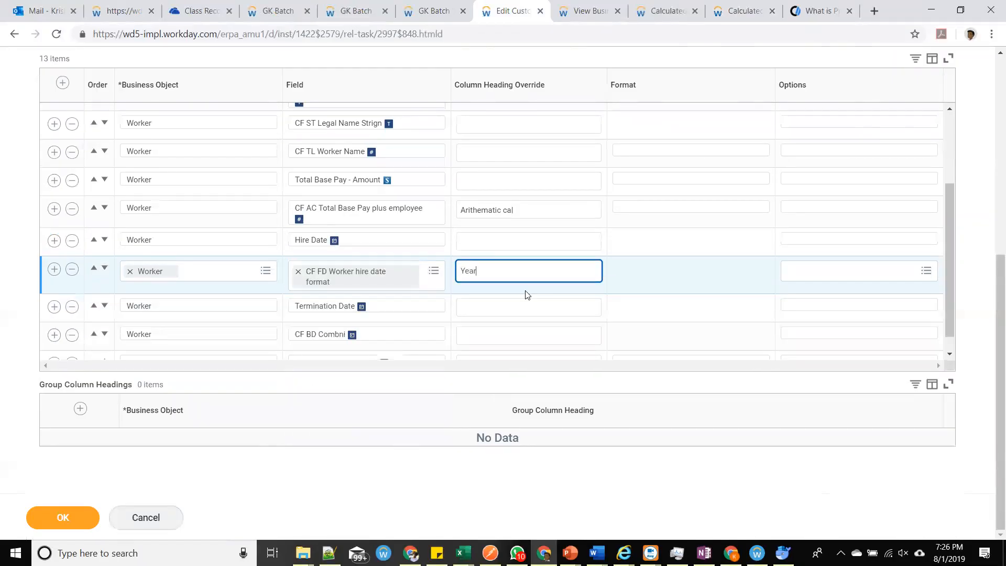
pyautogui.write('Year anbs')
# Add a column for CF Format mask below the Year and quarter column and save the report definition.
pyautogui.click(54, 269)
pyautogui.click(351, 296)
pyautogui.write('Cf forma')
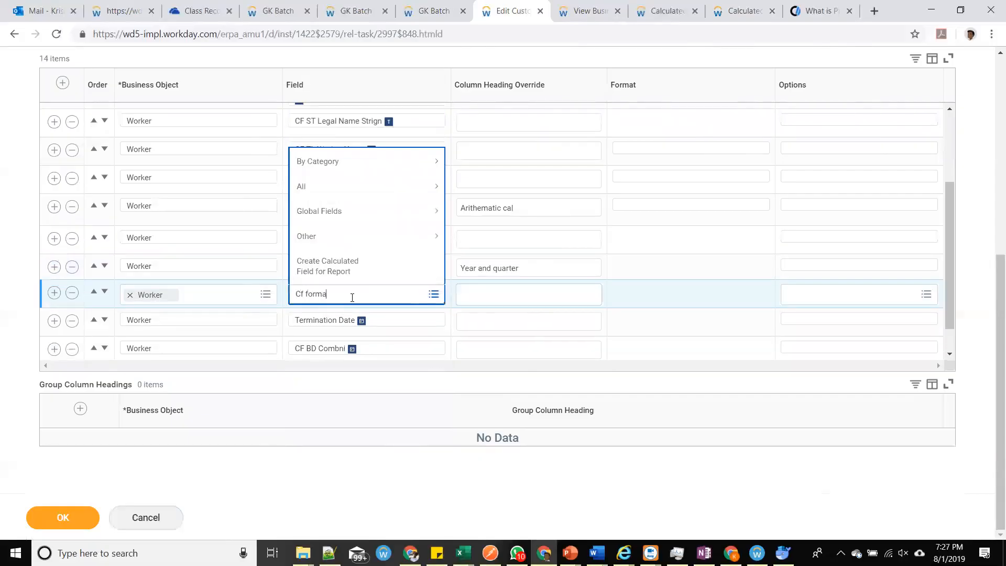
pyautogui.write('t mask')
pyautogui.press('Return')
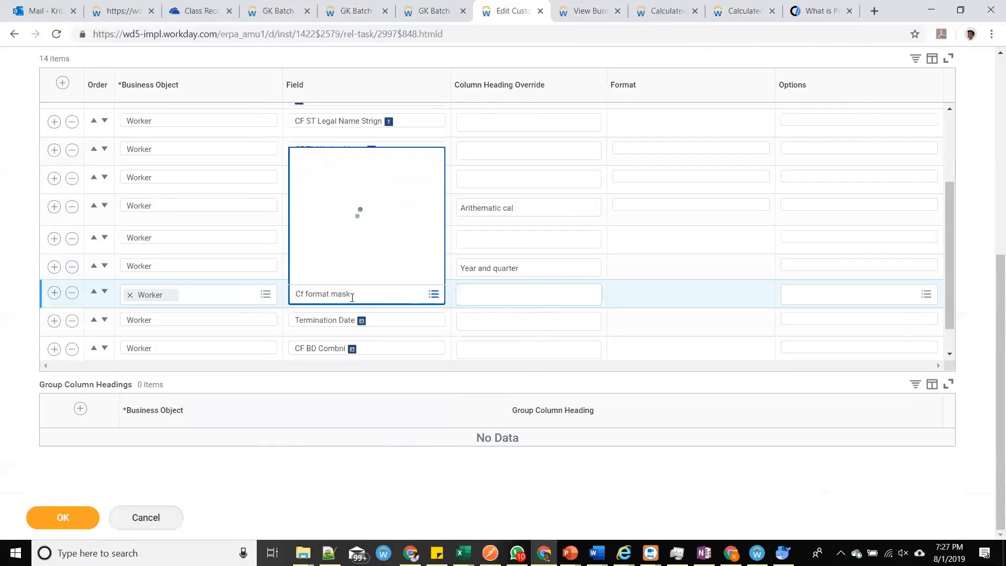
pyautogui.click(79, 518)
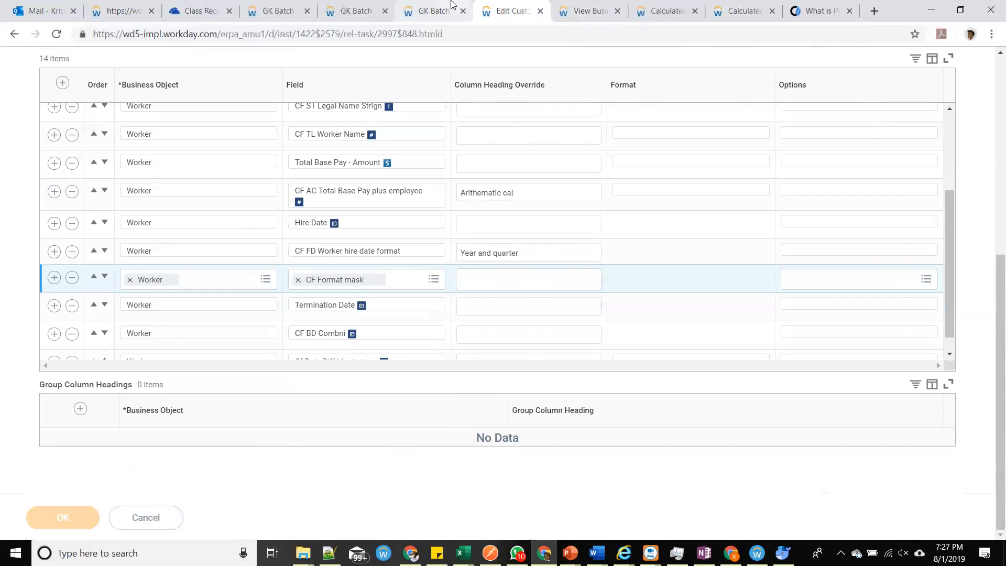
# Reload the GK Batch 3 Calculated Field Report output and check the Year and quarter values against the hire dates.
pyautogui.click(434, 11)
pyautogui.click(62, 36)
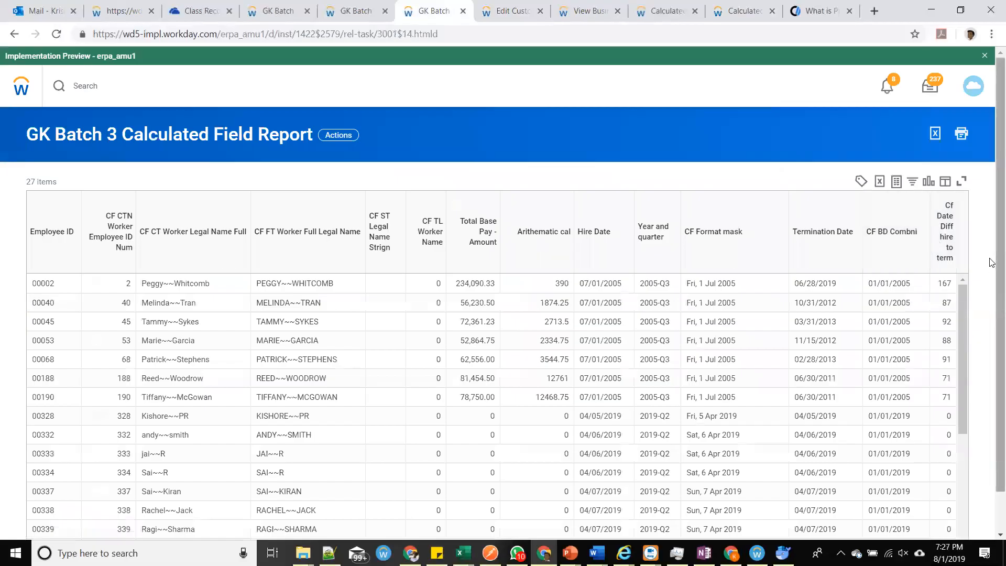
pyautogui.scroll(-1, 992, 401)
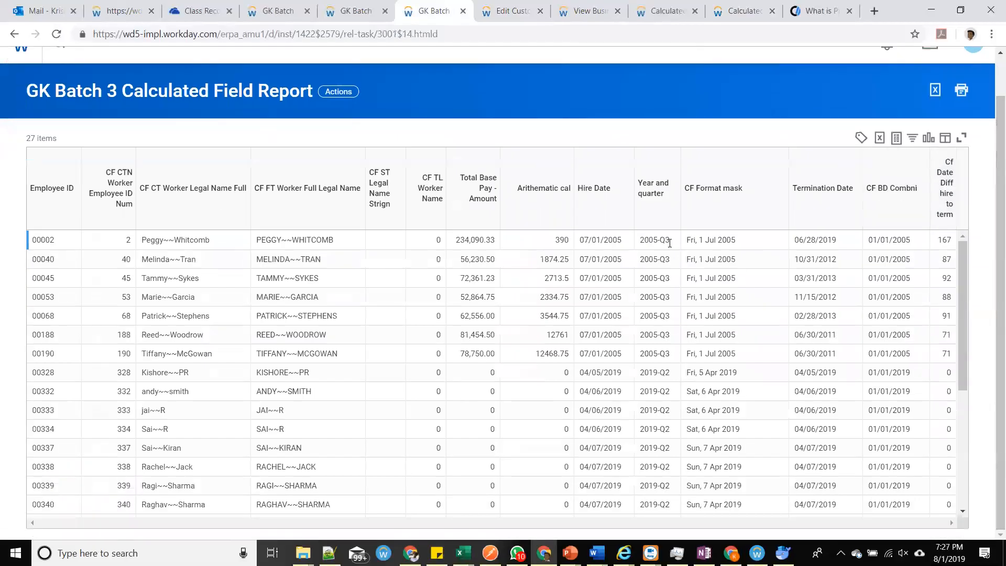
pyautogui.moveTo(672, 239); pyautogui.dragTo(645, 238)
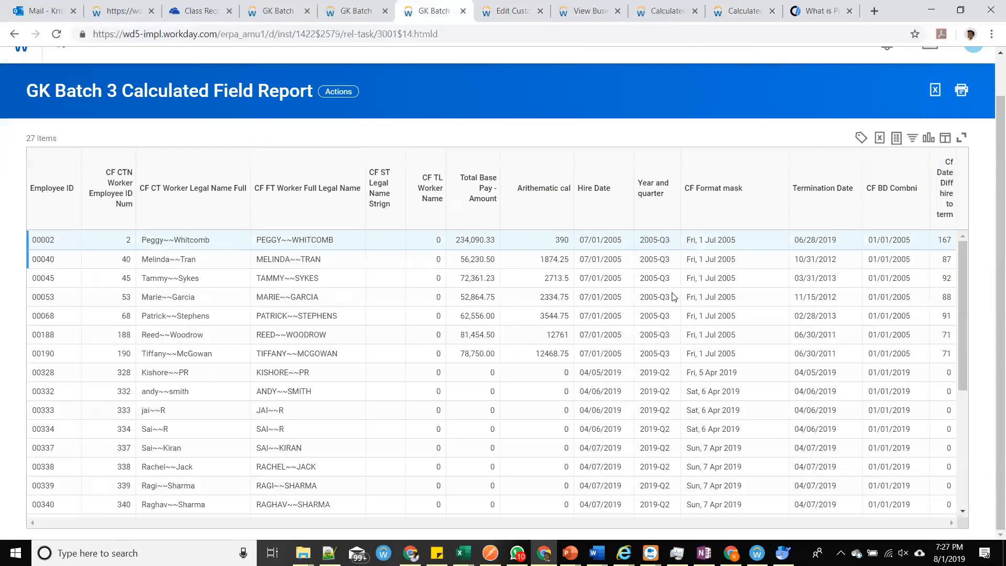
pyautogui.moveTo(665, 315); pyautogui.dragTo(649, 316)
pyautogui.click(674, 333)
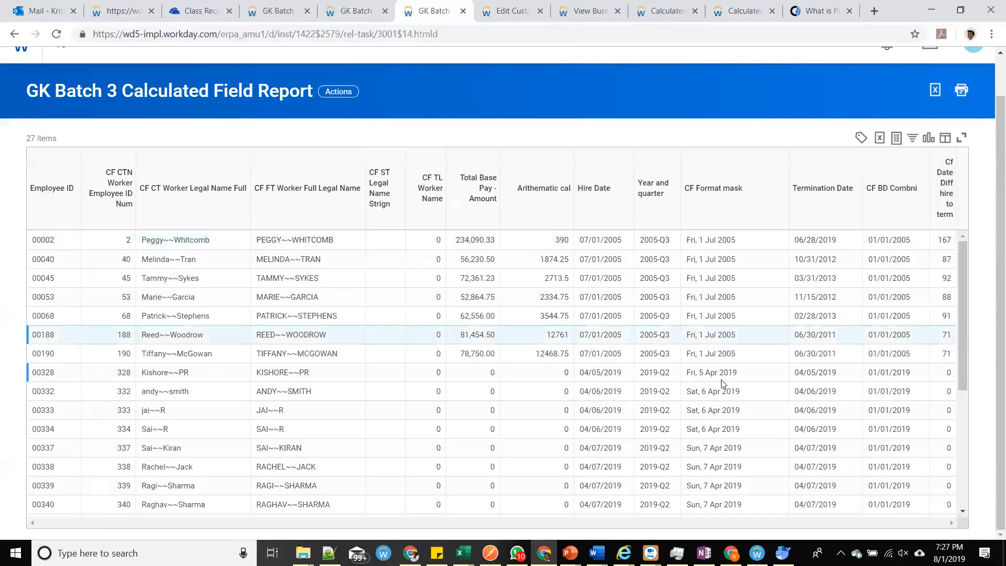
# Examine the CF Format mask values across the report rows.
pyautogui.moveTo(706, 240)
pyautogui.mouseDown()
pyautogui.moveTo(748, 242)
pyautogui.moveTo(687, 244)
pyautogui.mouseUp()
pyautogui.click(747, 241)
pyautogui.click(694, 247)
pyautogui.scroll(-4, 742, 349)
pyautogui.moveTo(755, 324); pyautogui.dragTo(686, 319)
pyautogui.click(733, 339)
pyautogui.moveTo(753, 362); pyautogui.dragTo(683, 371)
pyautogui.click(735, 409)
pyautogui.moveTo(734, 410); pyautogui.dragTo(685, 399)
pyautogui.click(748, 431)
pyautogui.scroll(5, 776, 345)
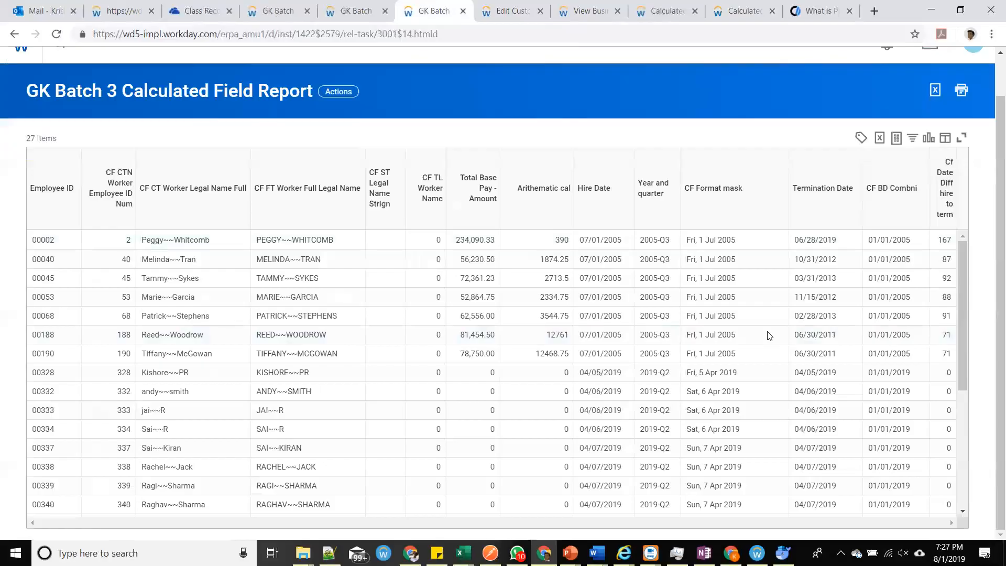
# Start another calculated field with the function Increment or Decrement Date.
pyautogui.click(511, 10)
pyautogui.click(587, 11)
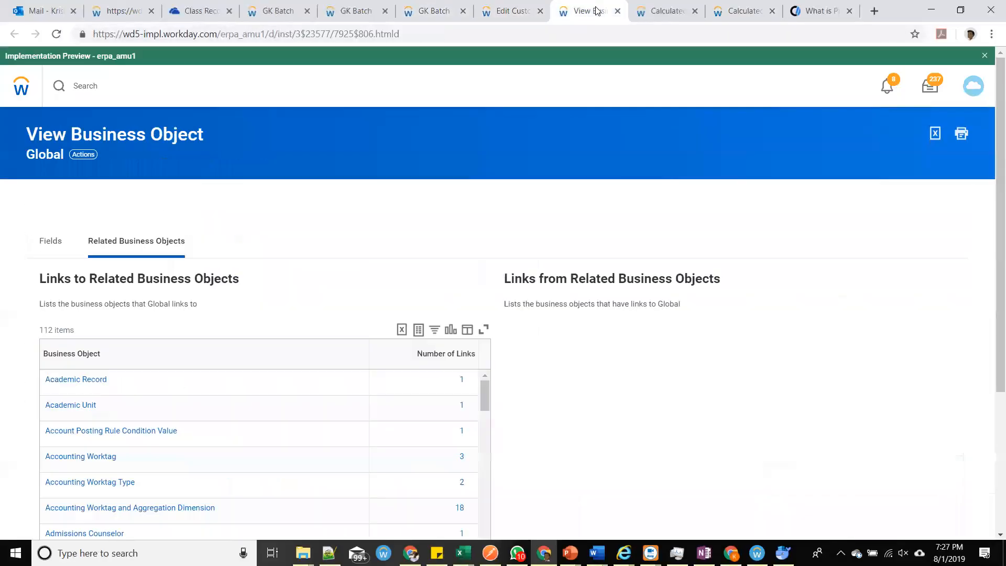
pyautogui.click(661, 9)
pyautogui.click(158, 297)
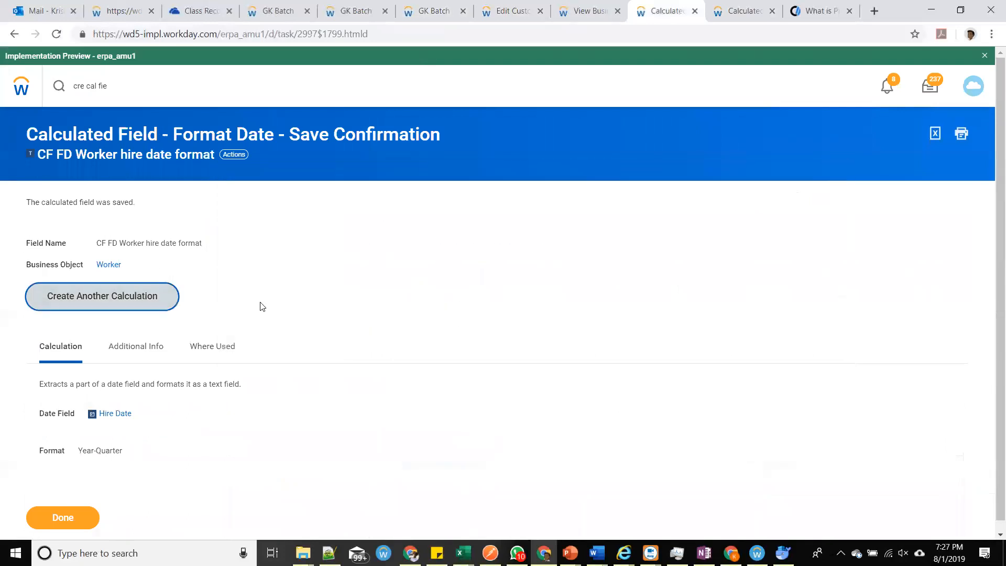
pyautogui.click(175, 236)
pyautogui.scroll(-6, 190, 382)
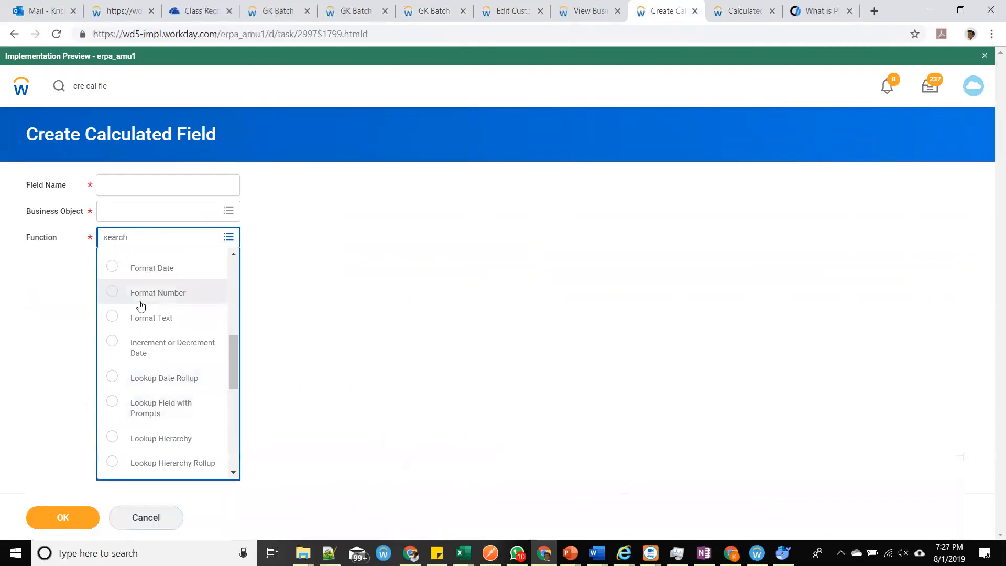
pyautogui.click(168, 352)
# Set the business object to Worker, name the field "CF Increment and dec", and continue to its calculation settings.
pyautogui.click(136, 211)
pyautogui.write('worker')
pyautogui.press('Return')
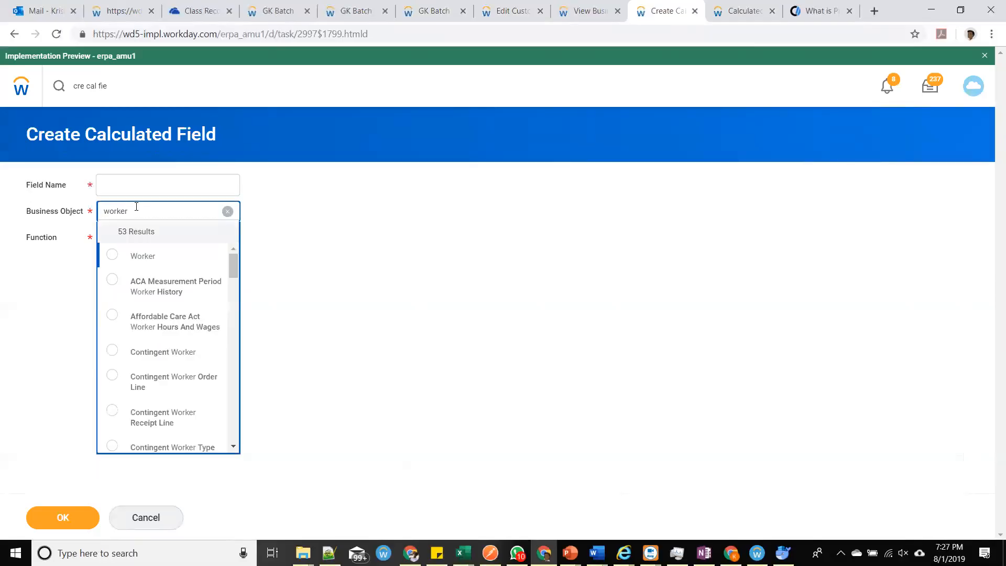
pyautogui.click(153, 252)
pyautogui.click(157, 188)
pyautogui.write('CF')
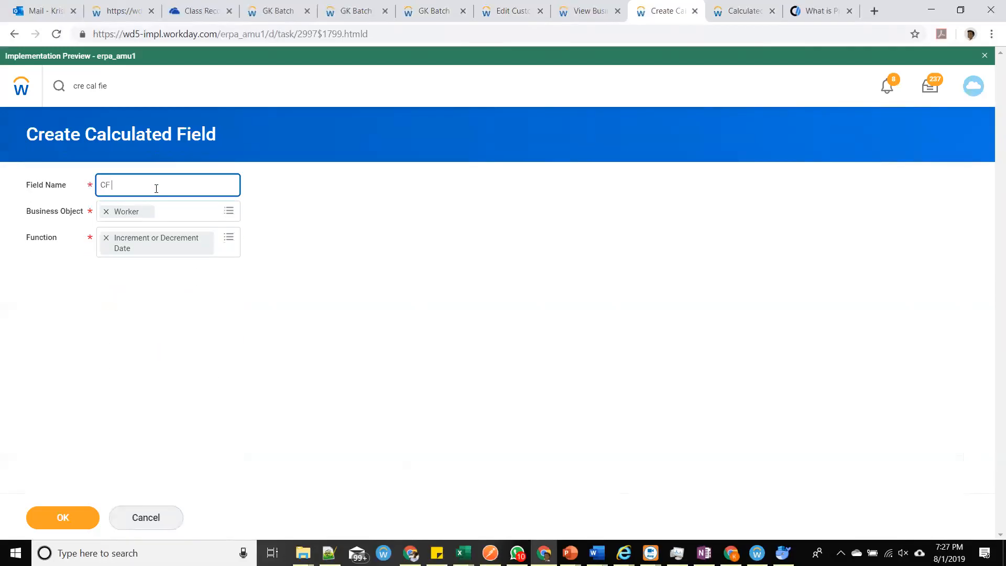
pyautogui.write(' Increment and dec')
pyautogui.hotkey('ctrl', 'a')
pyautogui.click(82, 520)
# Choose Hire Date as the date field of the calculation.
pyautogui.click(154, 315)
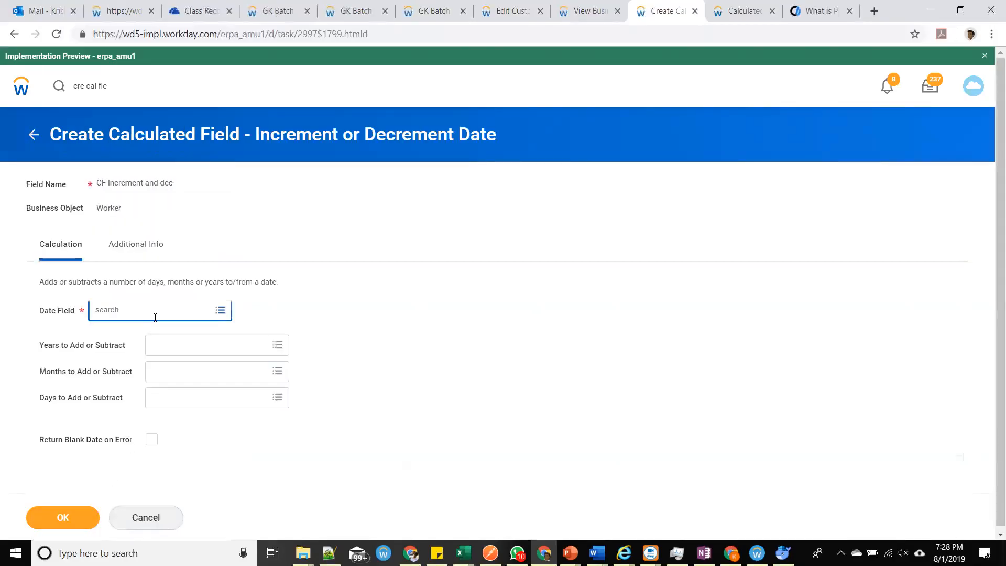
pyautogui.write('hire date')
pyautogui.press('Return')
pyautogui.click(167, 120)
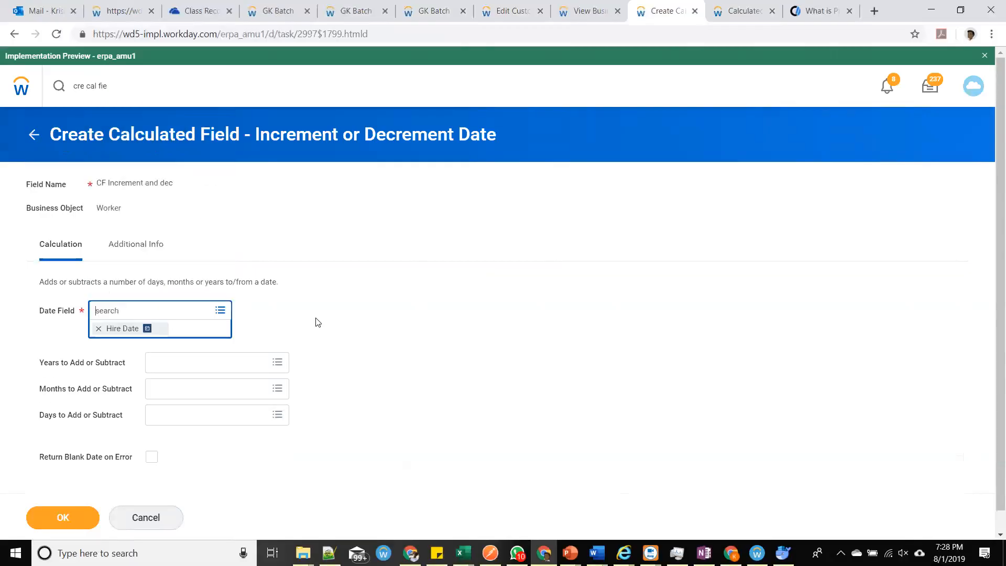
pyautogui.click(256, 284)
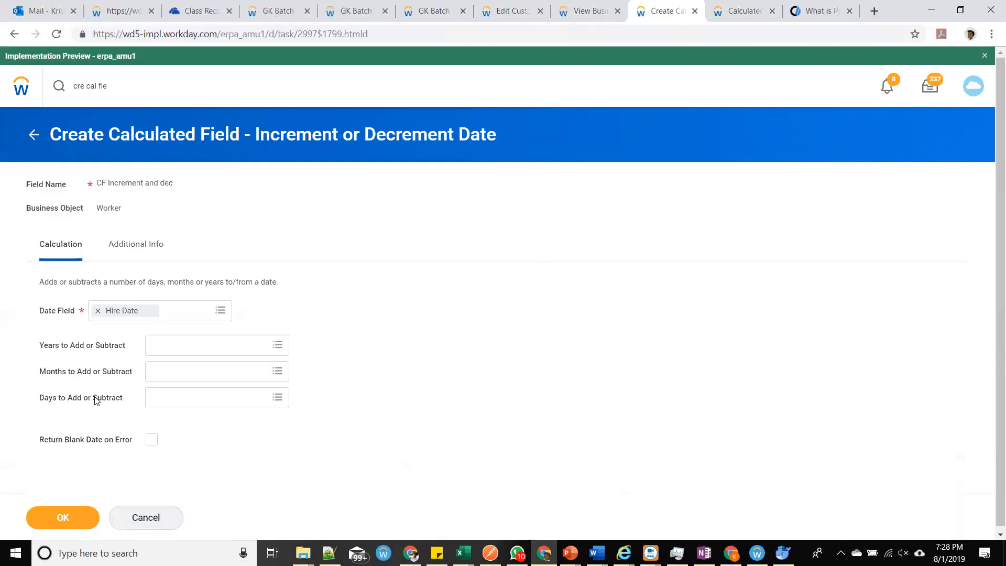
# Set the months to add or subtract to the global numeric value -1 and enable Return Blank Date on Error.
pyautogui.click(191, 367)
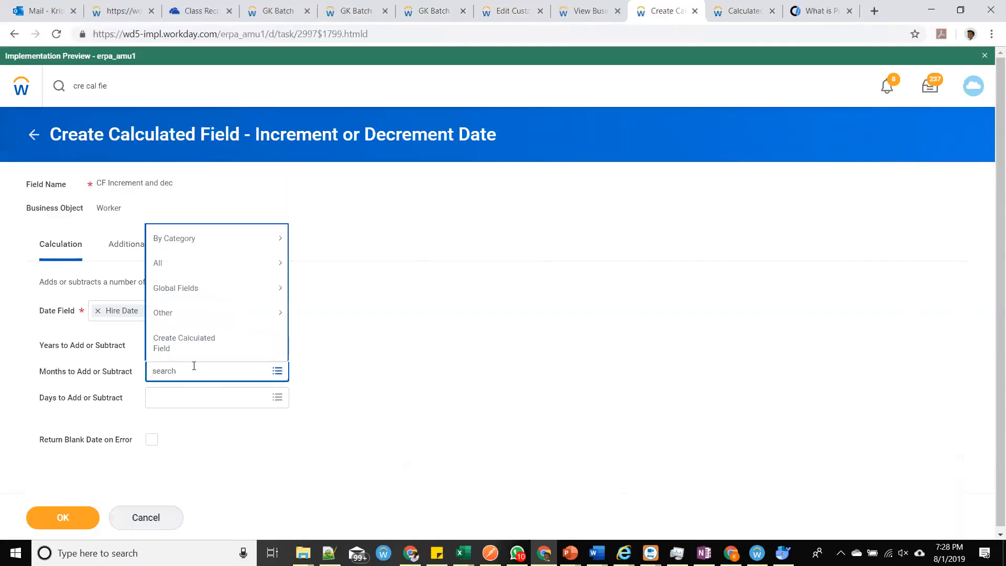
pyautogui.click(172, 288)
pyautogui.click(205, 348)
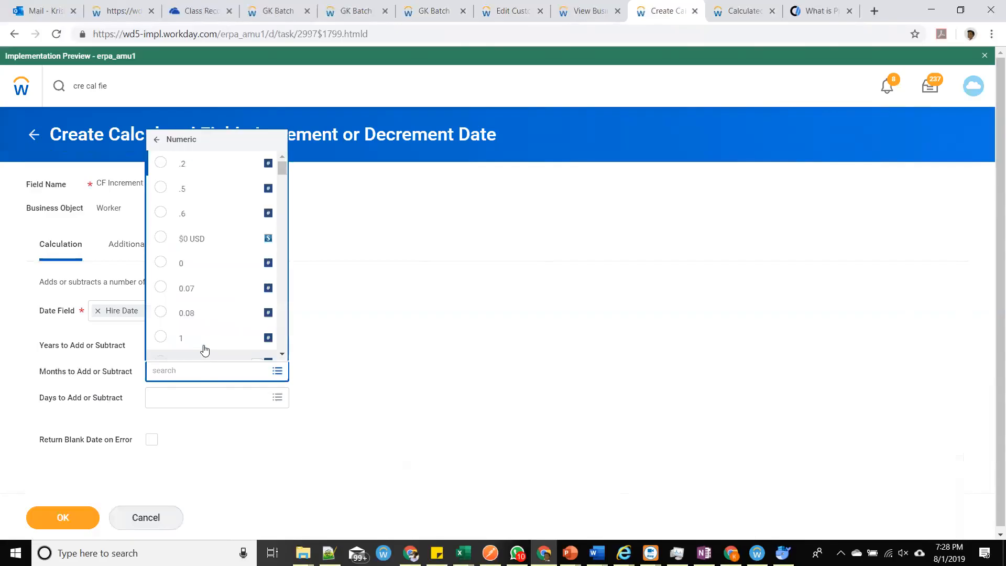
pyautogui.scroll(-1, 195, 341)
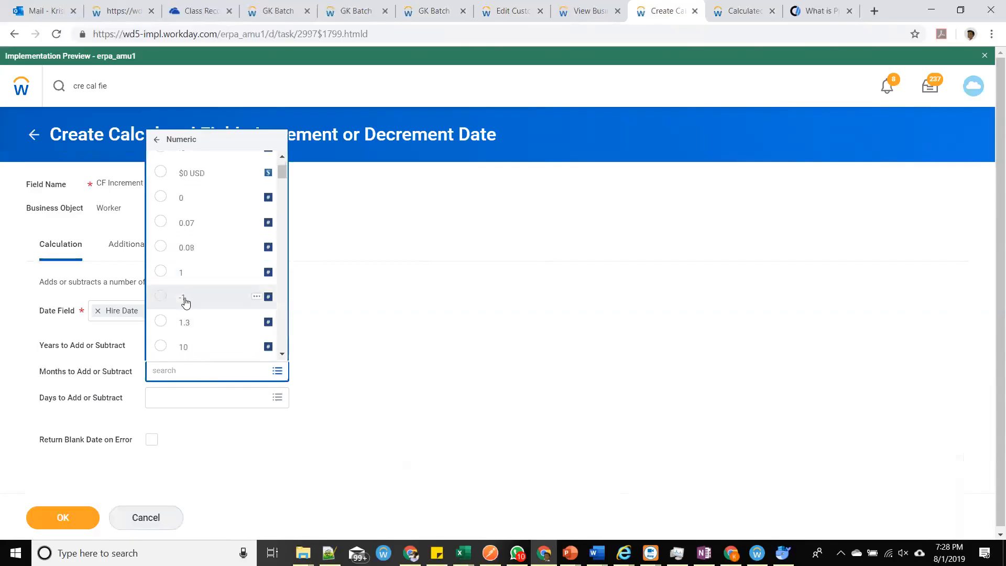
pyautogui.click(183, 297)
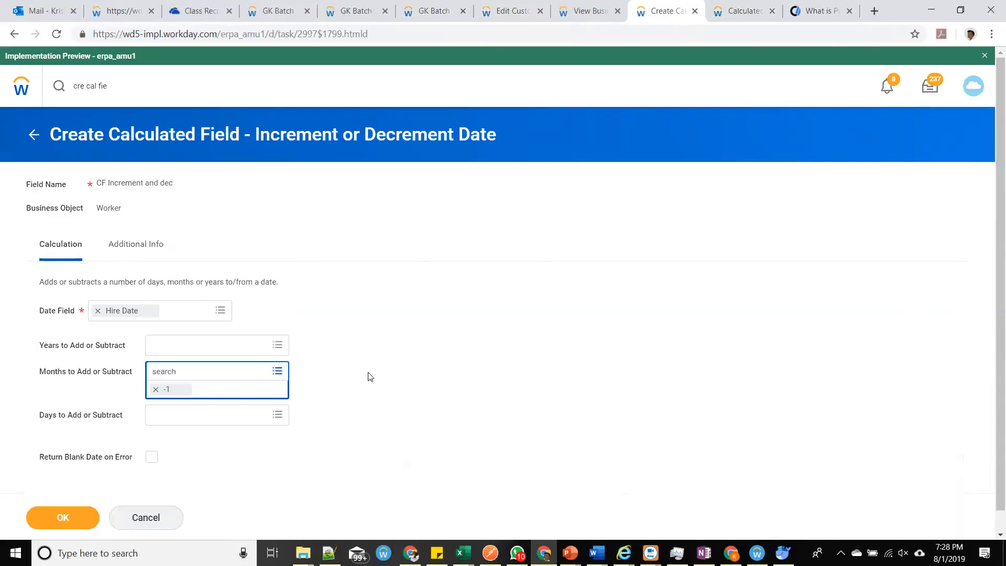
pyautogui.click(150, 458)
# Set the days to add or subtract to the global numeric value 20.
pyautogui.click(175, 397)
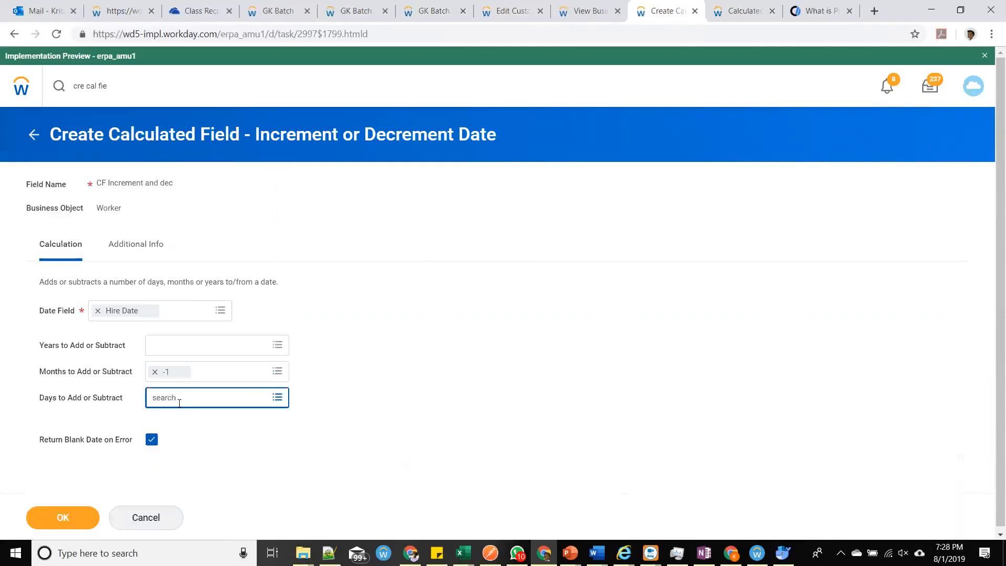
pyautogui.click(198, 305)
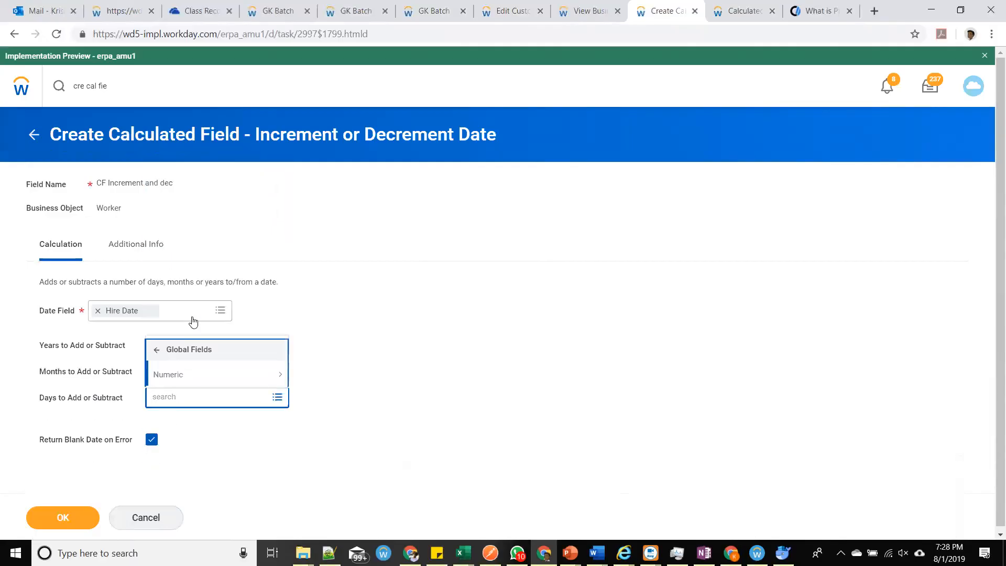
pyautogui.click(198, 376)
pyautogui.scroll(-6, 208, 314)
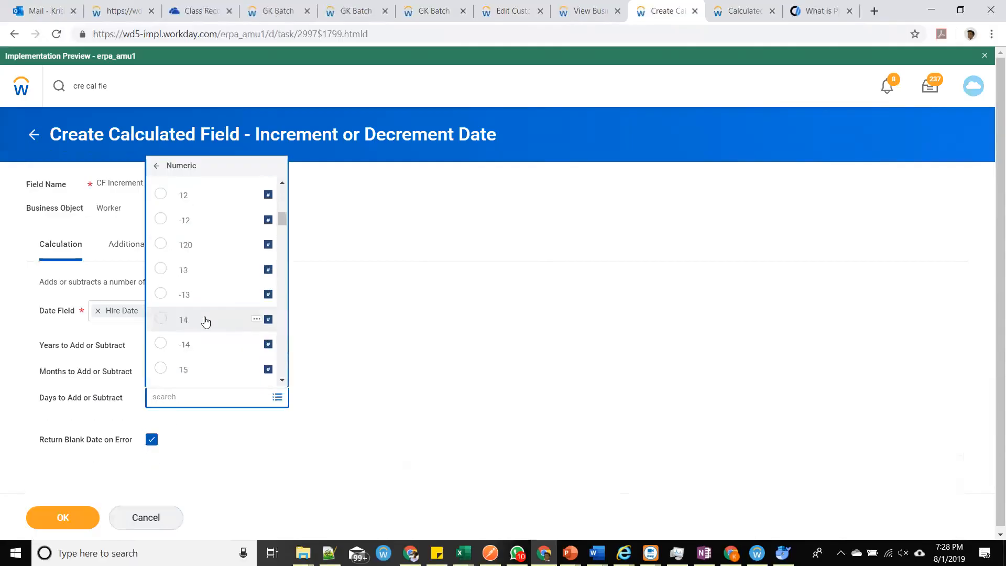
pyautogui.click(209, 315)
pyautogui.click(404, 355)
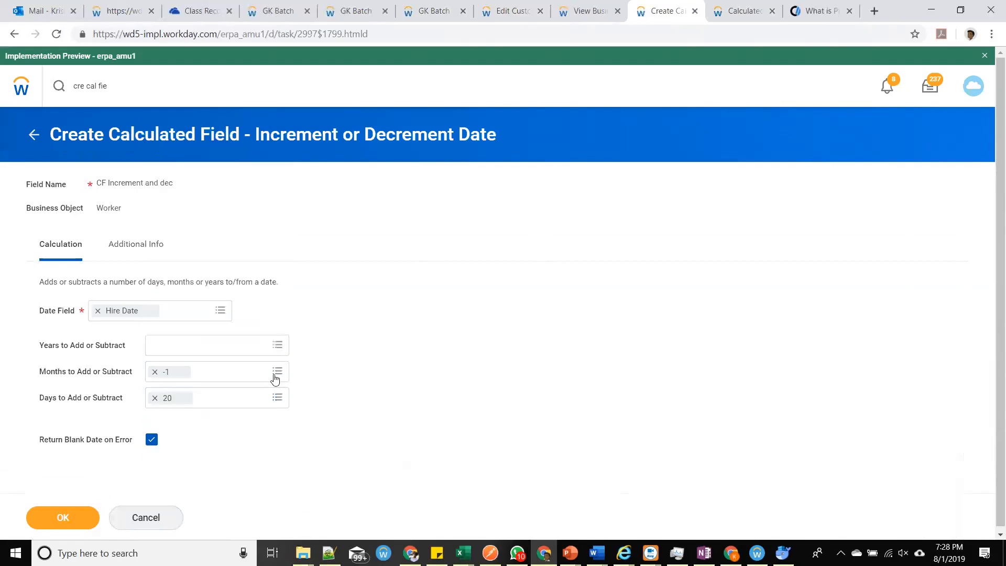
pyautogui.moveTo(174, 184); pyautogui.dragTo(96, 182)
pyautogui.click(225, 247)
# Try Most Recent Hire Event - Date and Time Completed as the date field and review the available time units.
pyautogui.click(195, 308)
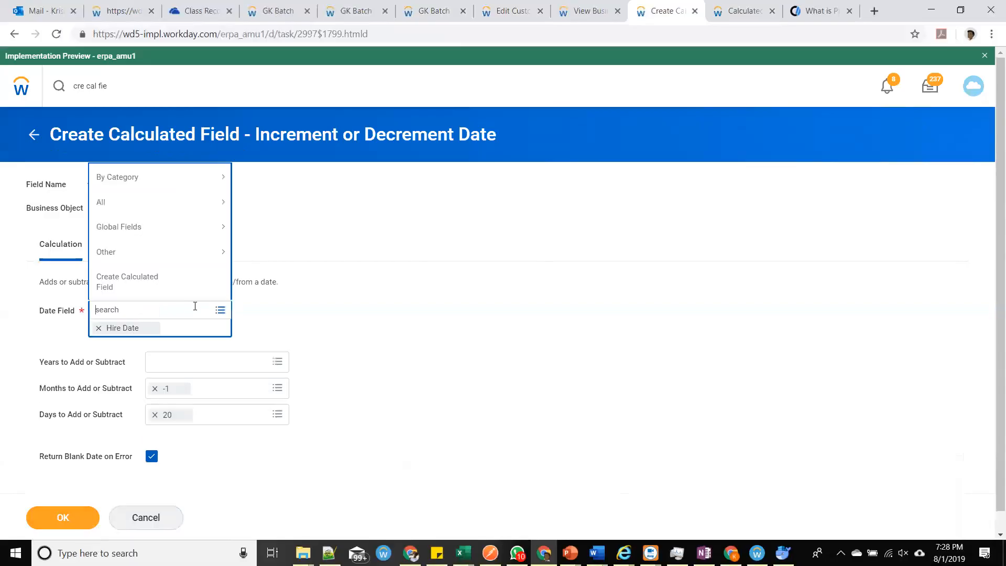
pyautogui.click(472, 302)
pyautogui.write('complete dat')
pyautogui.press('BackSpace')
pyautogui.press('BackSpace')
pyautogui.press('BackSpace')
pyautogui.write('date and tu')
pyautogui.press('BackSpace')
pyautogui.write('im')
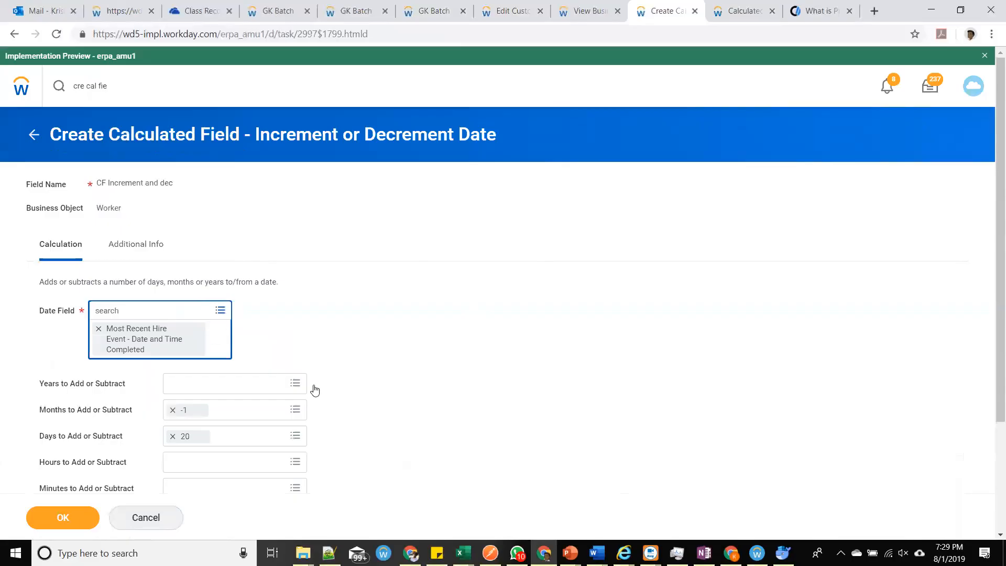
pyautogui.scroll(-3, 395, 393)
pyautogui.moveTo(127, 369)
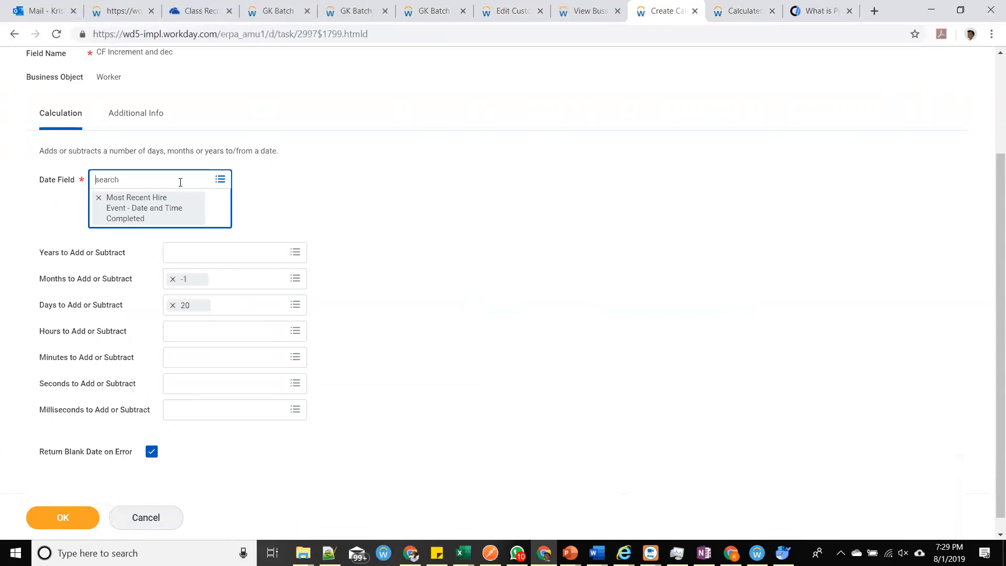
# Set the date field back to Hire Date and save the calculated field.
pyautogui.write('hire date')
pyautogui.scroll(2, 174, 186)
pyautogui.press('Return')
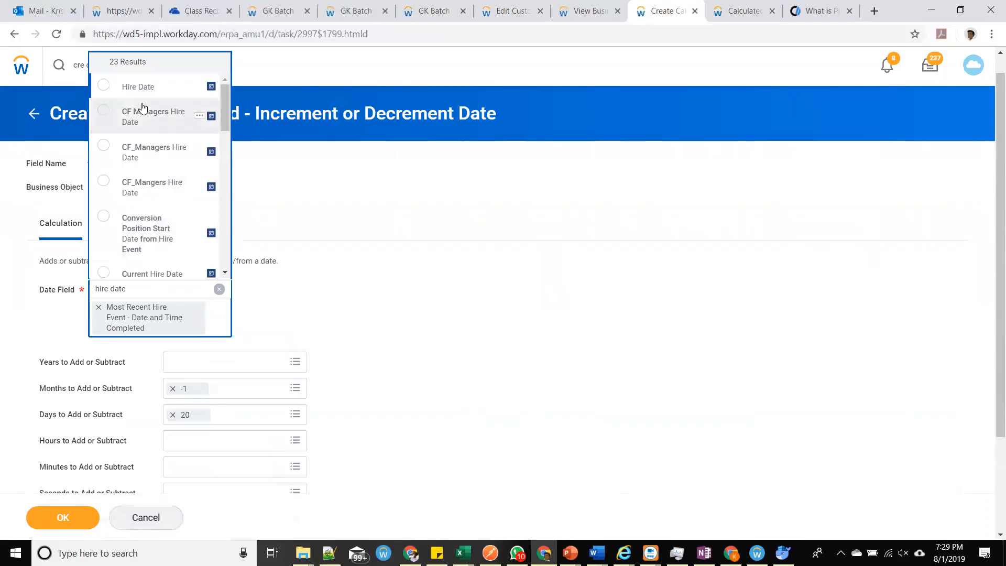
pyautogui.click(139, 86)
pyautogui.click(63, 517)
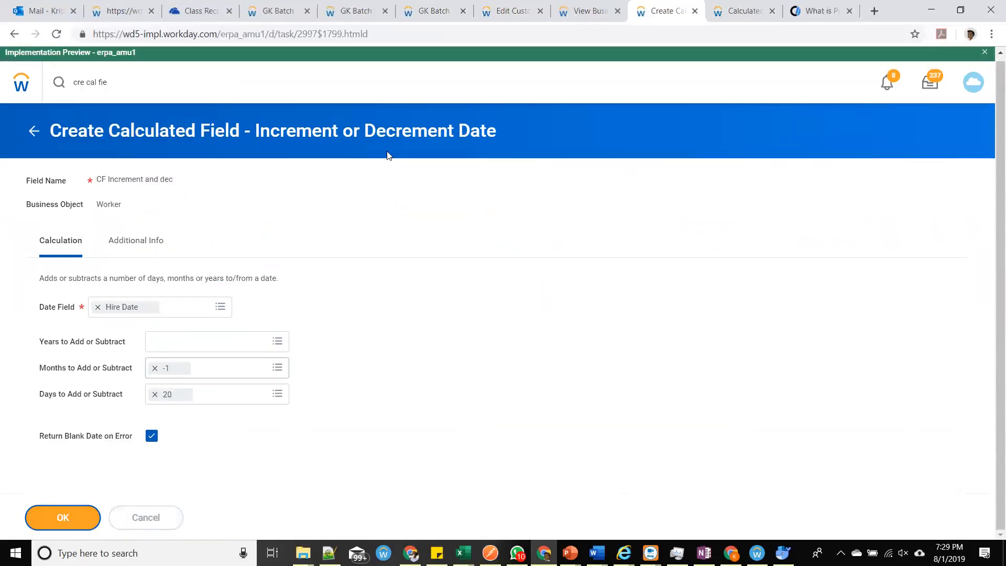
# Edit GK Batch 3 Calculated Field Report, add CF Increment and dec as the last Worker column, and save the report.
pyautogui.click(512, 11)
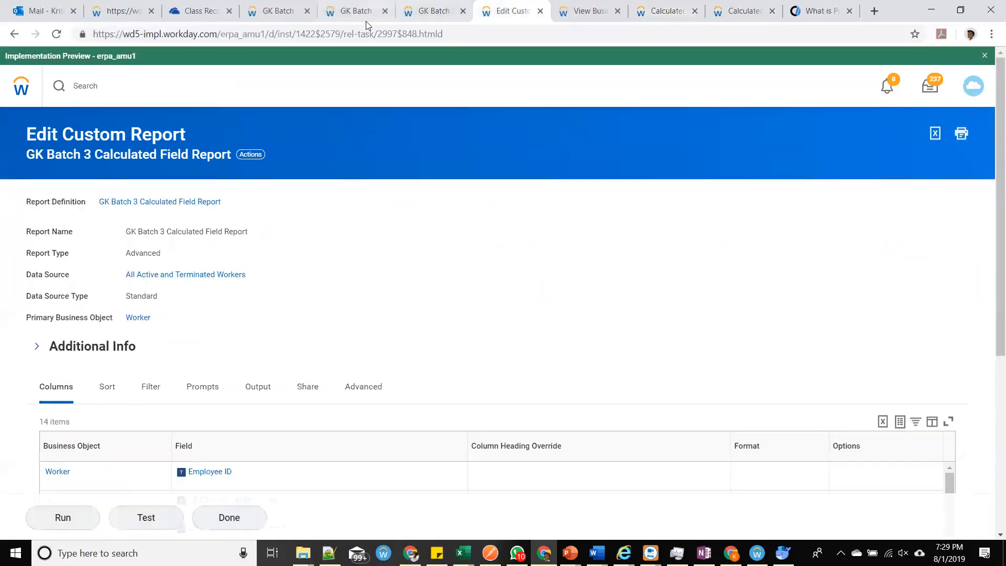
pyautogui.click(250, 155)
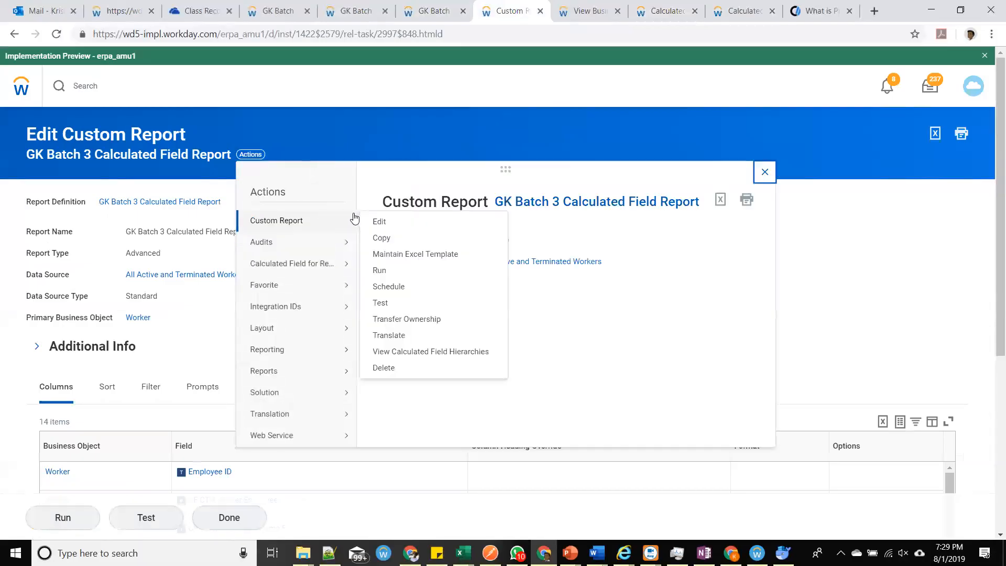
pyautogui.scroll(-5, 391, 233)
pyautogui.scroll(-3, 406, 245)
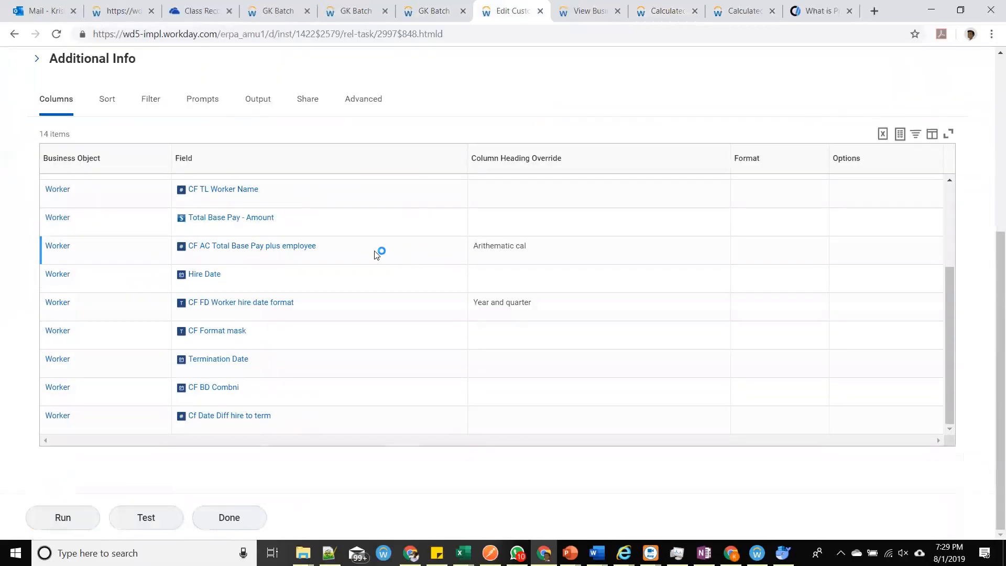
pyautogui.scroll(-3, 218, 232)
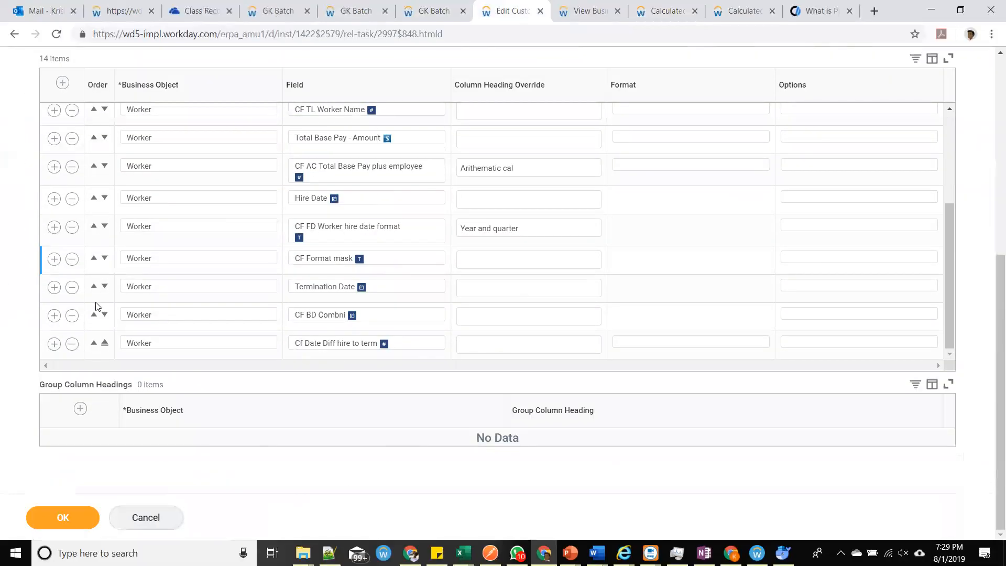
pyautogui.click(54, 344)
pyautogui.click(398, 346)
pyautogui.write('CF Increment and dec')
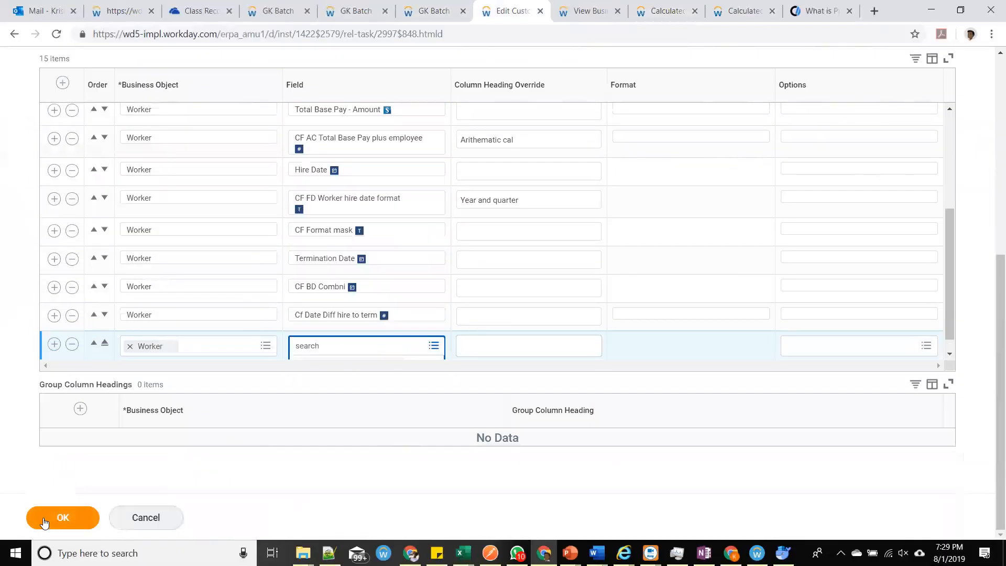
# Start another calculated field from the saved Increment or Decrement Date field and review the available functions, including the lookup and text ones.
pyautogui.click(658, 12)
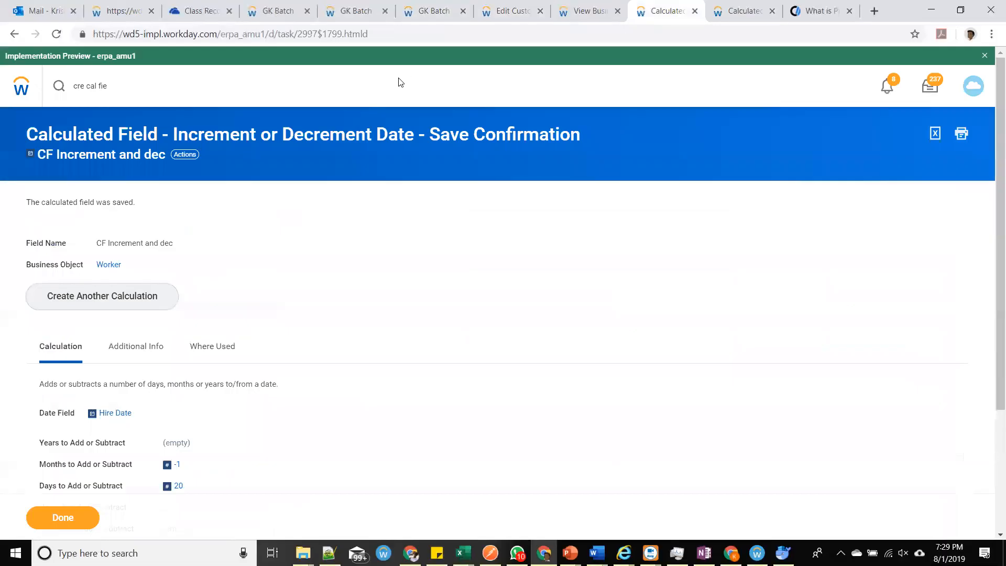
pyautogui.click(127, 297)
pyautogui.click(146, 239)
pyautogui.scroll(-5, 168, 314)
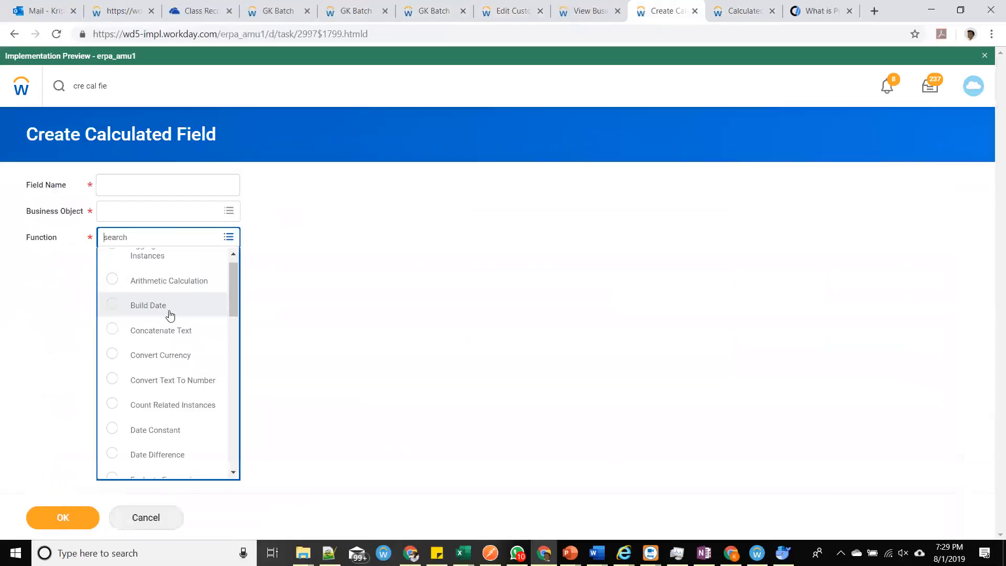
pyautogui.scroll(-4, 173, 351)
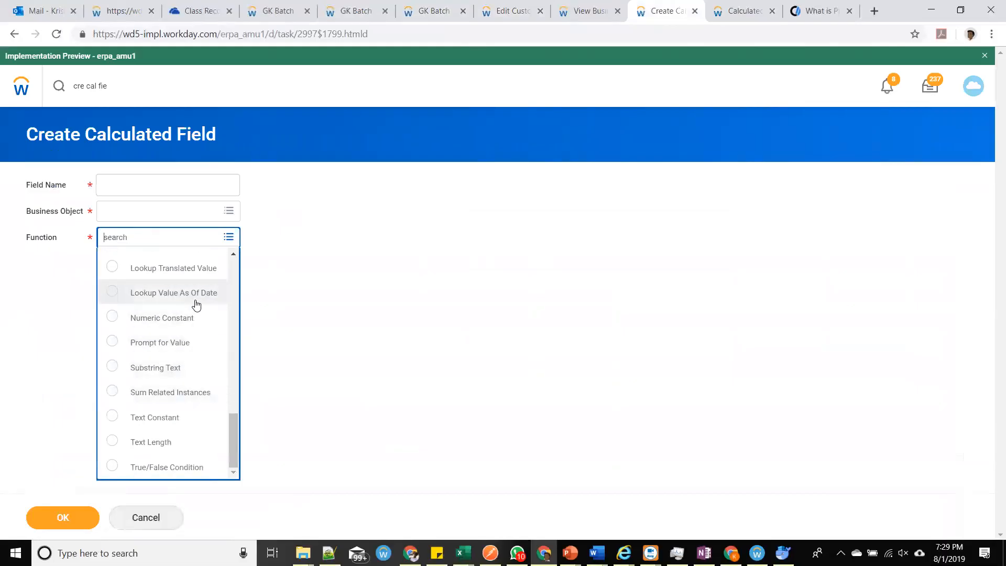
pyautogui.scroll(3, 196, 305)
pyautogui.scroll(3, 196, 305)
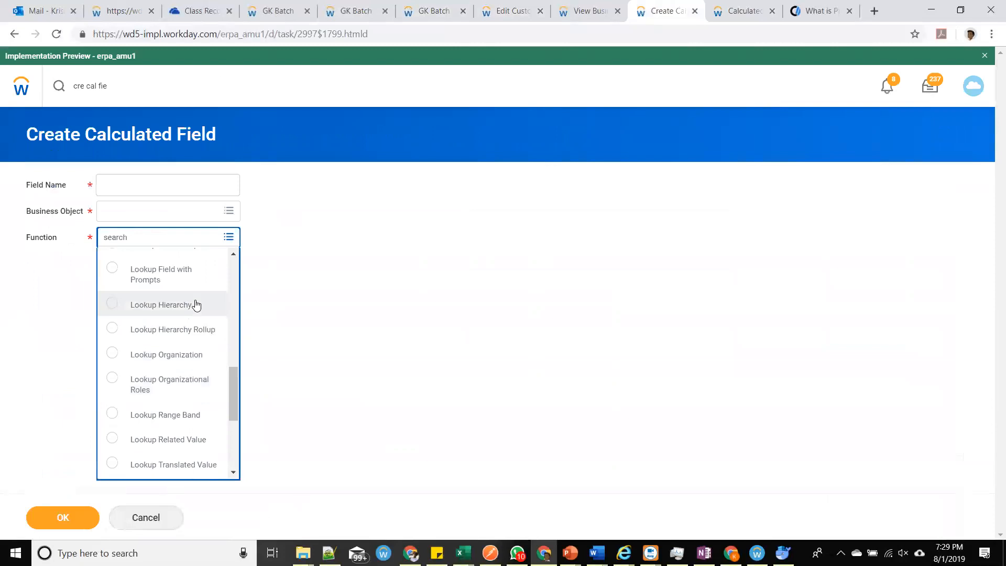
pyautogui.scroll(-2, 196, 305)
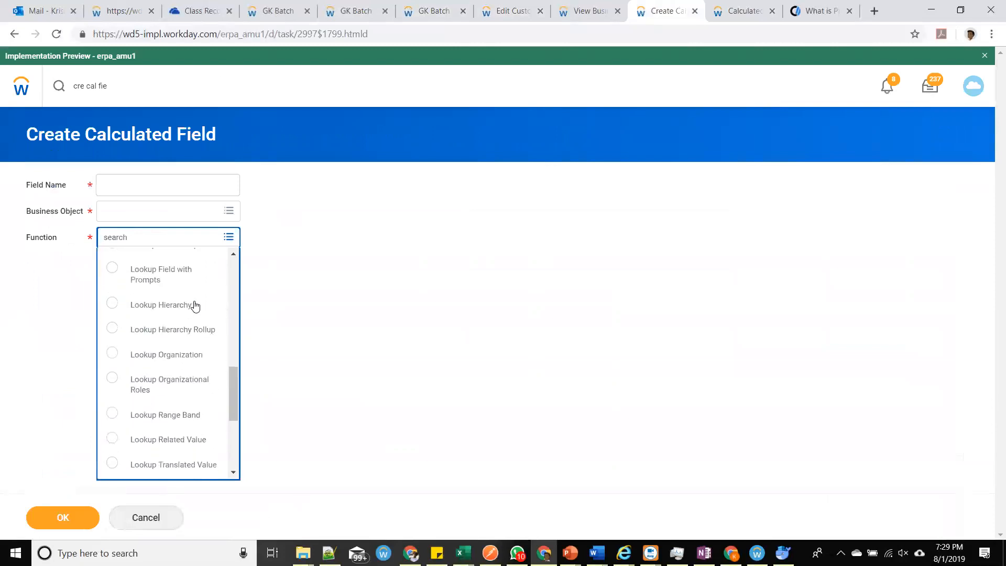
pyautogui.scroll(-6, 195, 326)
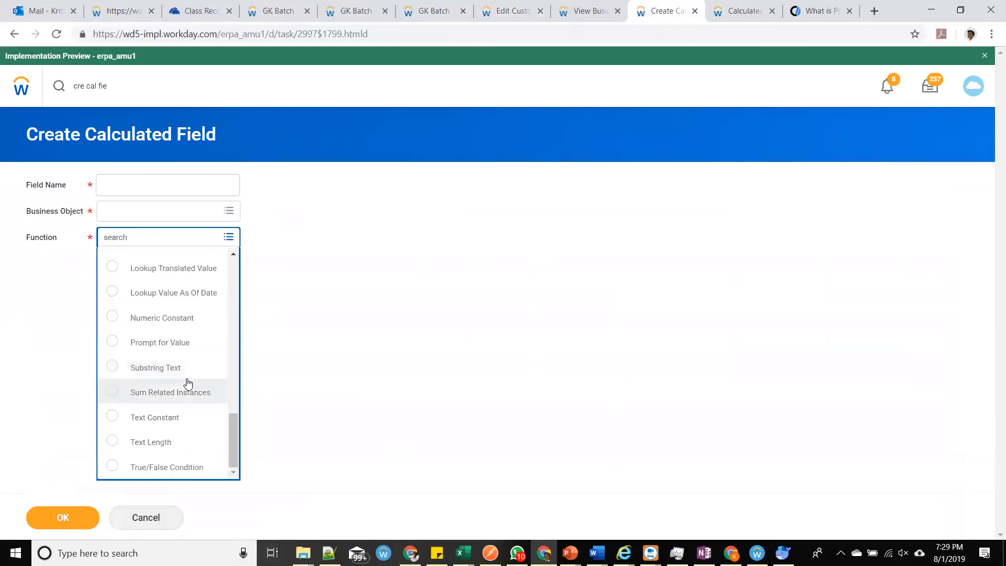
pyautogui.click(400, 358)
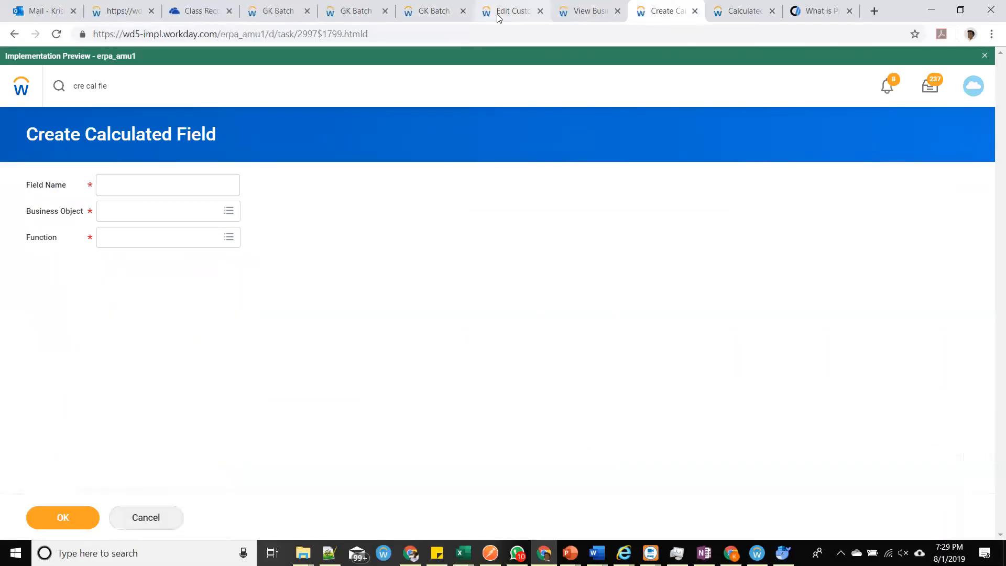
# Reload the GK Batch 3 Calculated Field Report output and compare the CF Increment and dec column with Hire Date.
pyautogui.click(435, 10)
pyautogui.click(505, 10)
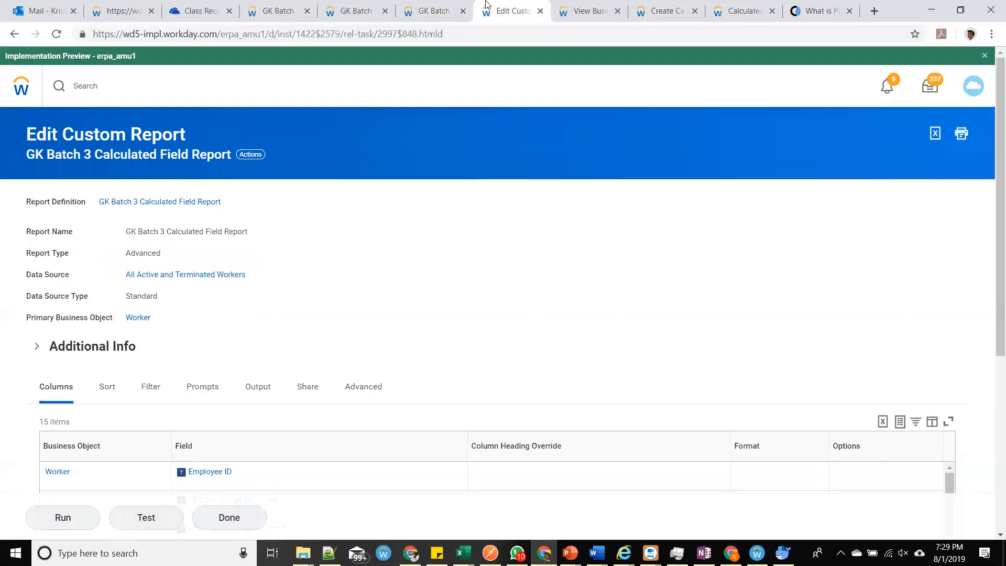
pyautogui.click(432, 10)
pyautogui.click(57, 34)
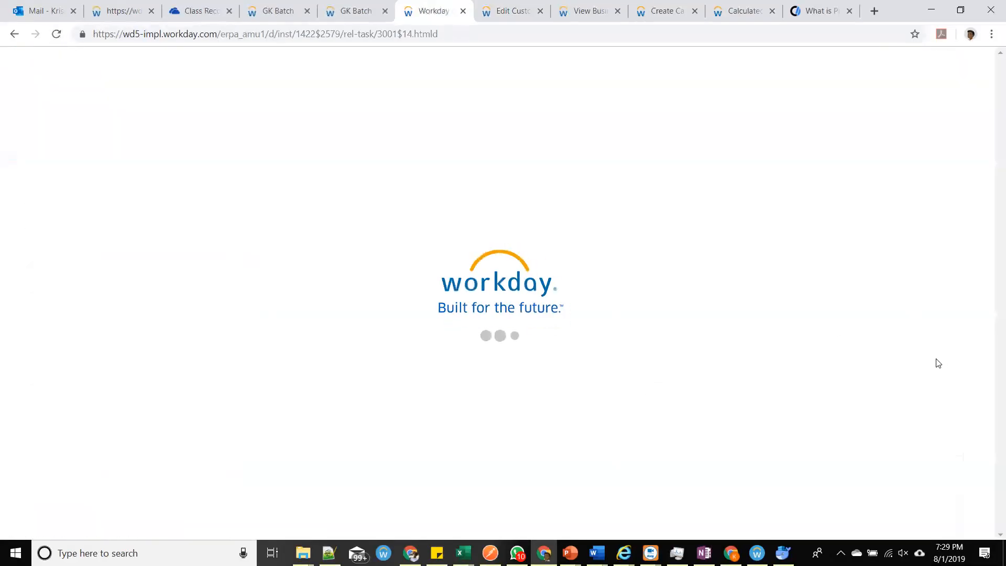
pyautogui.scroll(-5, 573, 507)
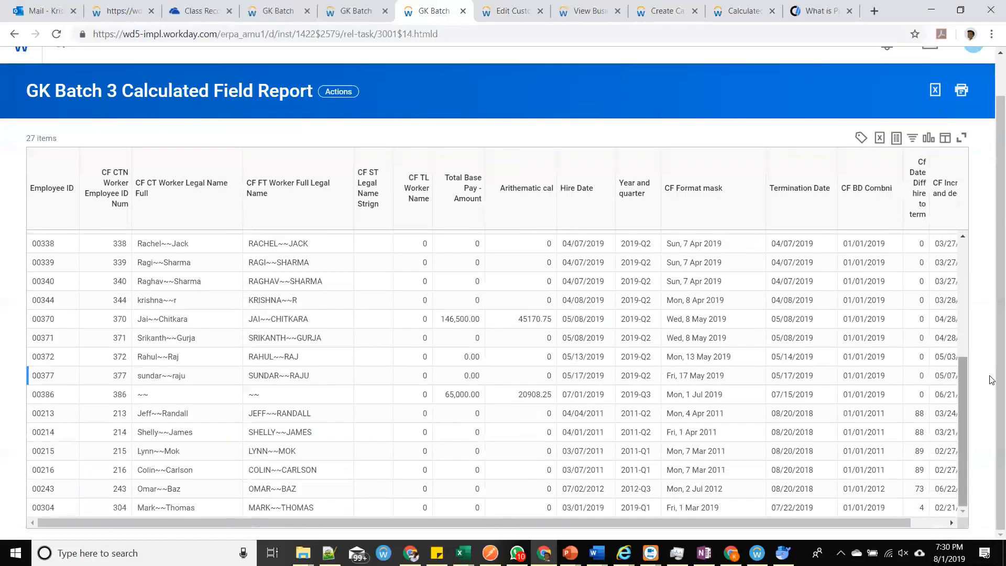
pyautogui.moveTo(513, 522); pyautogui.dragTo(549, 522)
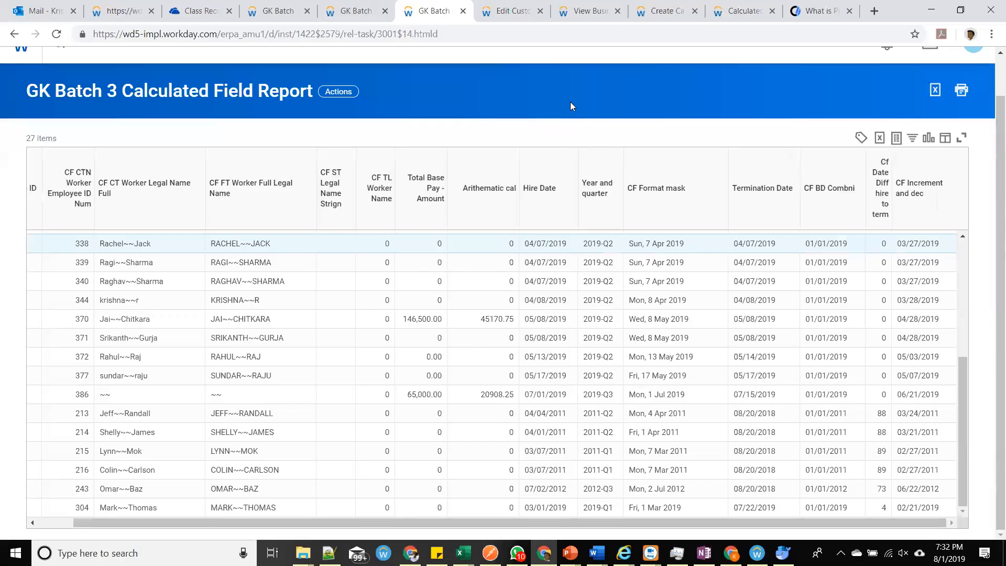
# Switch to WhatsApp and get the Workday Batch 3 group chat ready for writing a message.
pyautogui.click(518, 553)
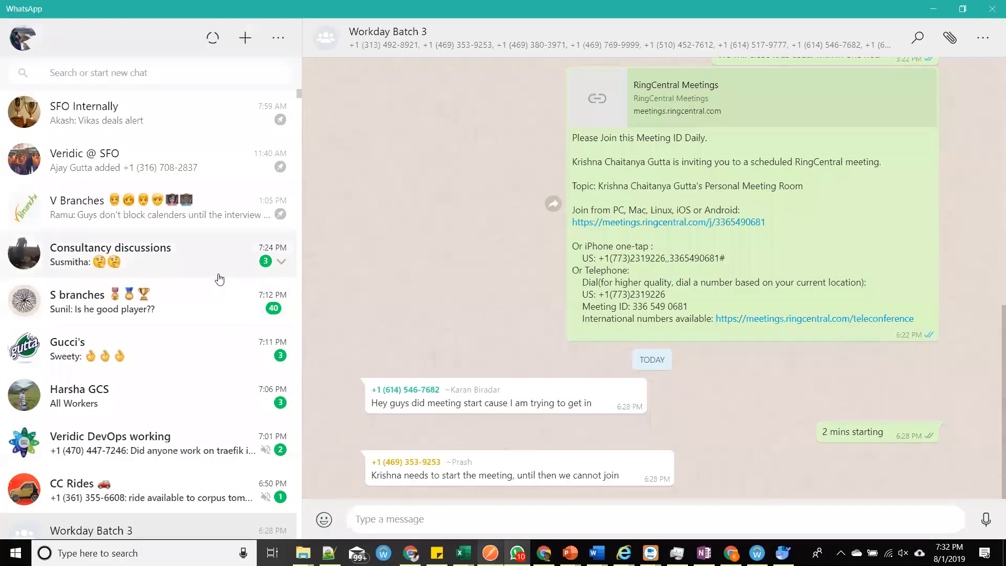
pyautogui.click(140, 73)
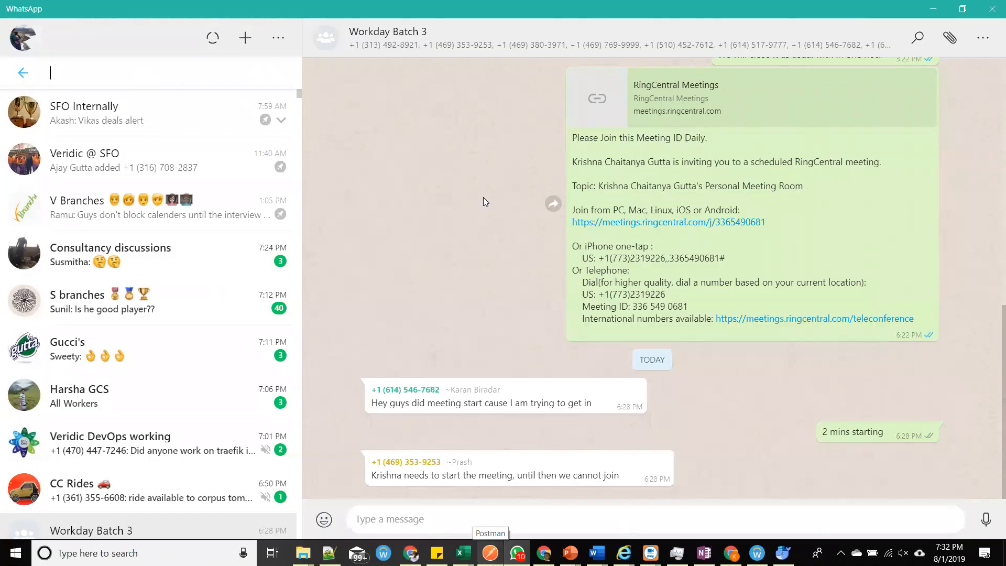
pyautogui.click(451, 515)
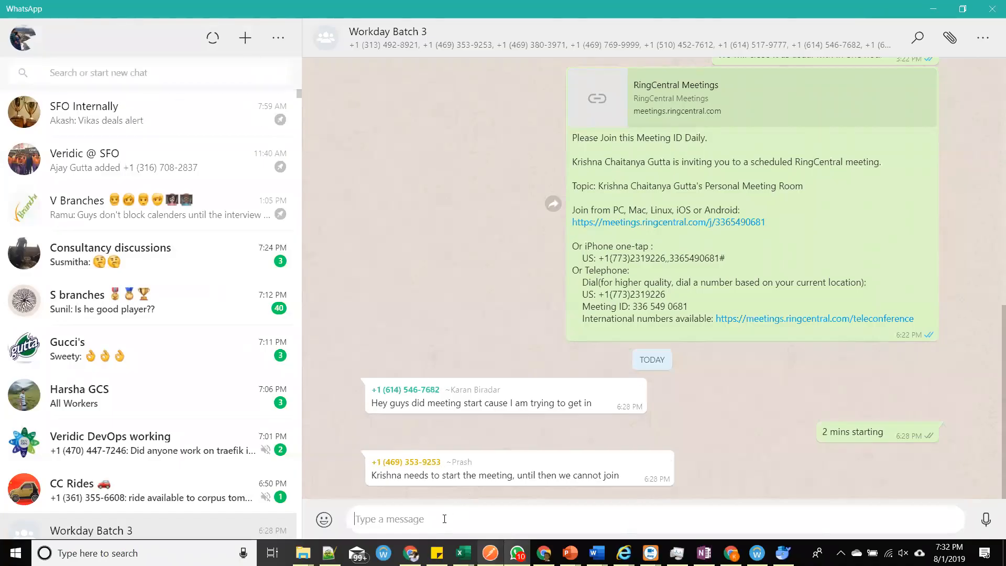
# Return to the browser window holding the report and reload the shared OneDrive folder Class Recordings Batch 4.
pyautogui.hotkey('alt', 'Tab')
pyautogui.hotkey('alt', 'Tab')
pyautogui.hotkey('alt', 'Tab')
pyautogui.hotkey('alt', 'Tab')
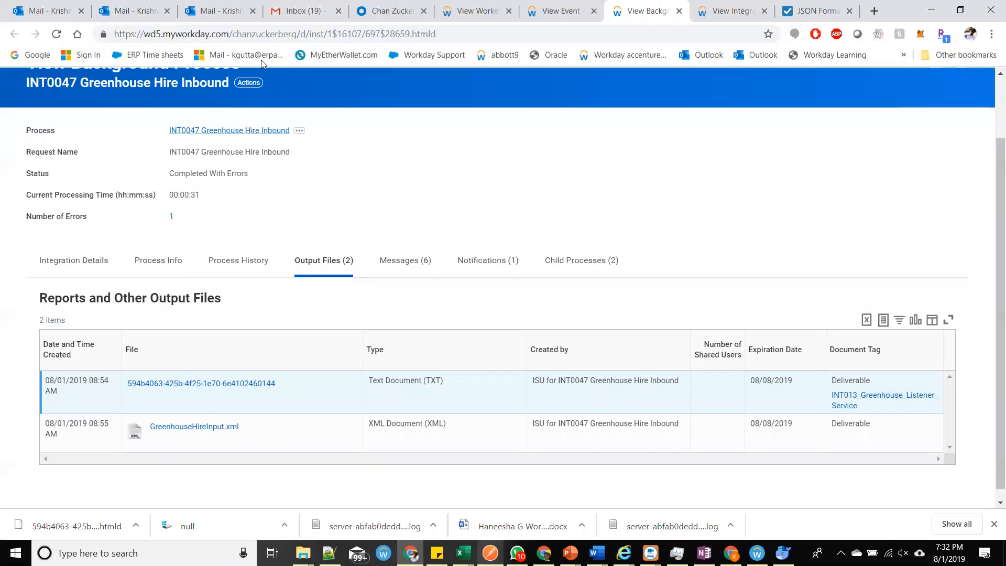
pyautogui.hotkey('alt', 'Tab')
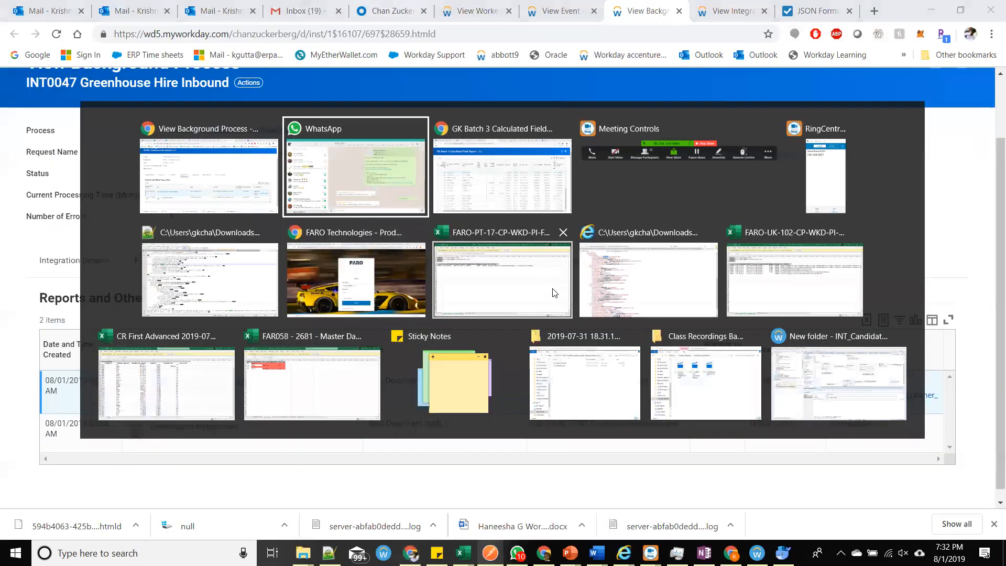
pyautogui.click(517, 209)
pyautogui.click(199, 10)
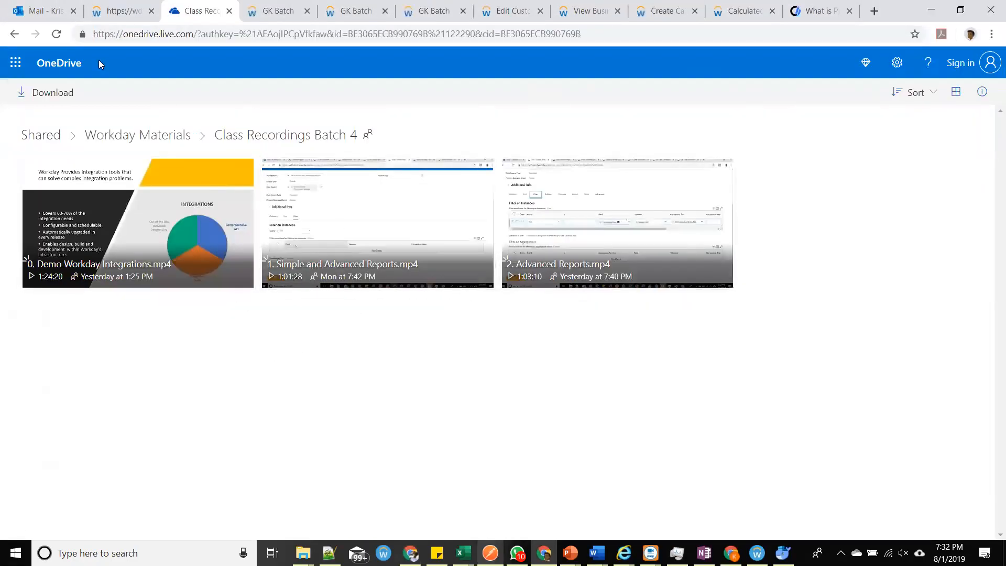
pyautogui.click(56, 33)
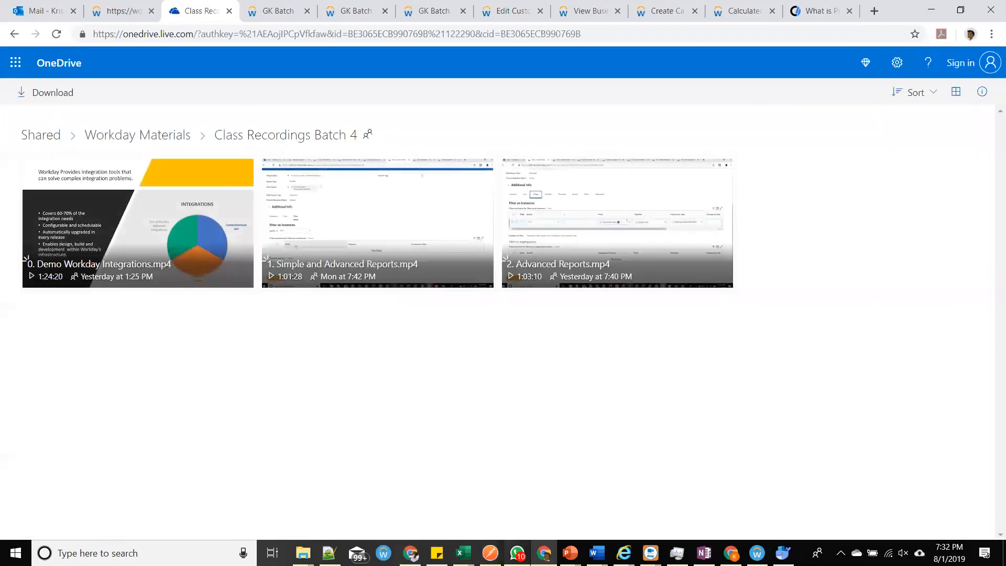
# Switch to WhatsApp and draft the message text "Saturday Class" in the Workday Batch 3 group chat.
pyautogui.click(517, 553)
pyautogui.write('Saturday Class')
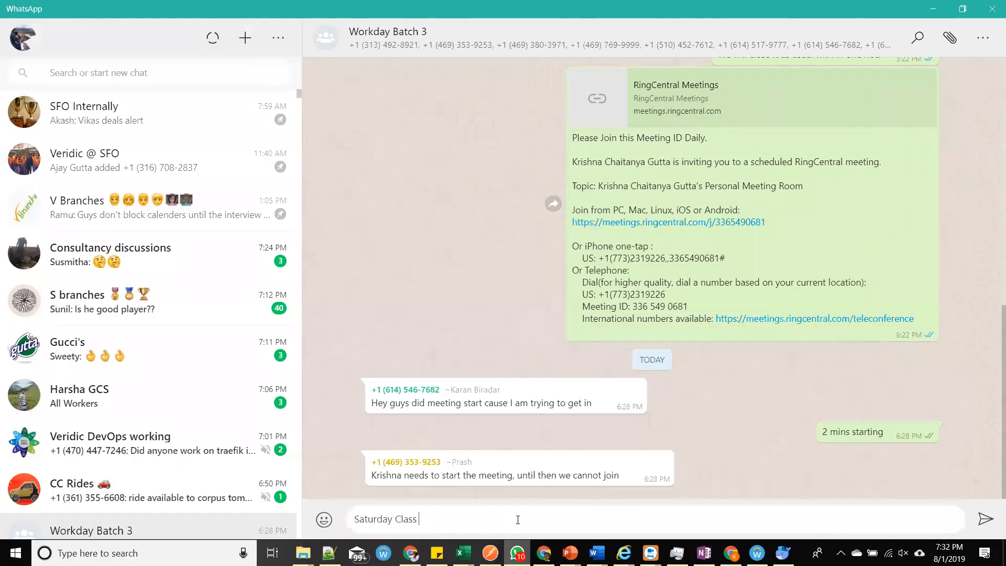
pyautogui.hotkey('alt', 'Tab')
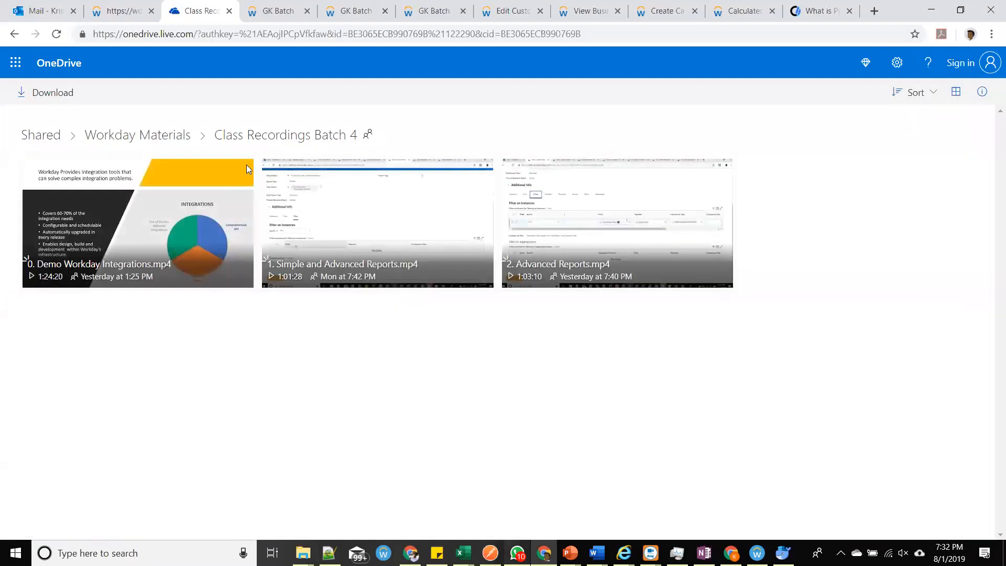
pyautogui.hotkey('alt', 'Tab')
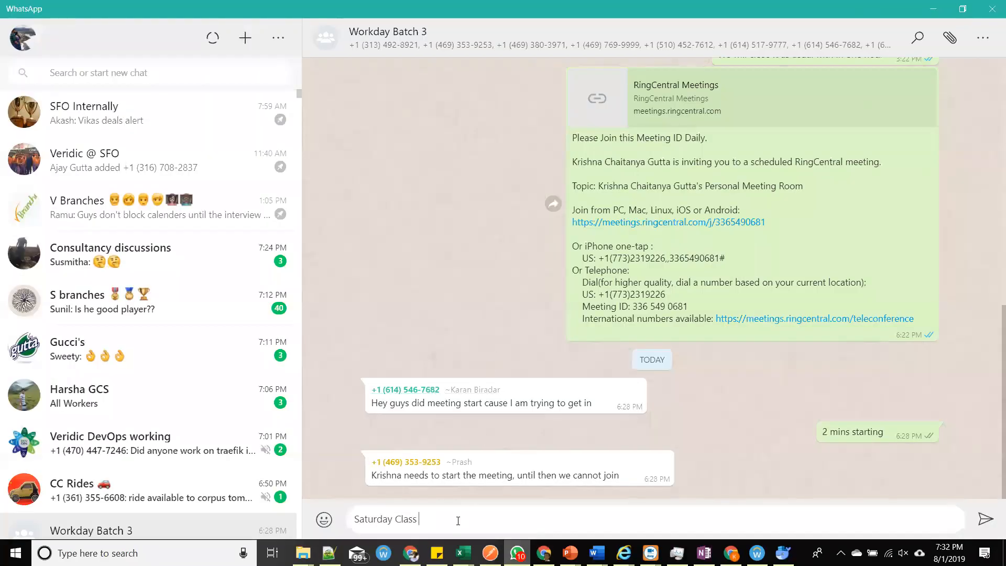
# Switch to the other Chrome profile, open a new browser window, and go to onedrive.live.com.
pyautogui.hotkey('alt', 'Tab')
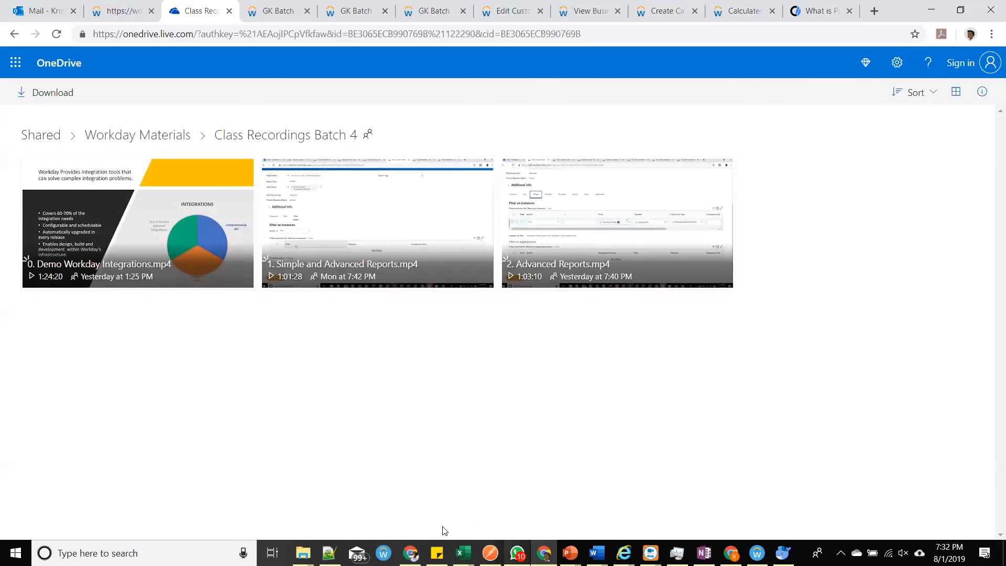
pyautogui.click(411, 552)
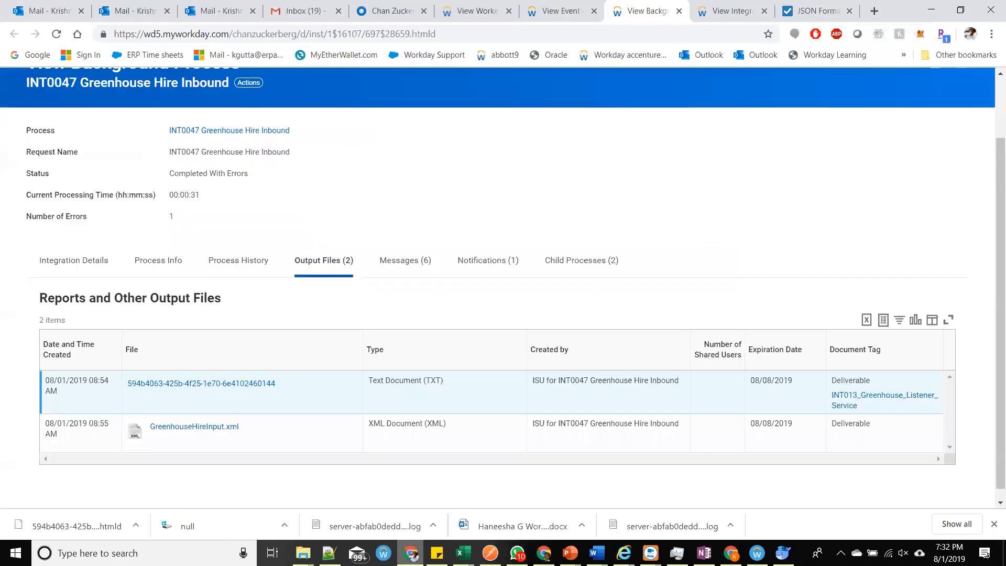
pyautogui.click(873, 12)
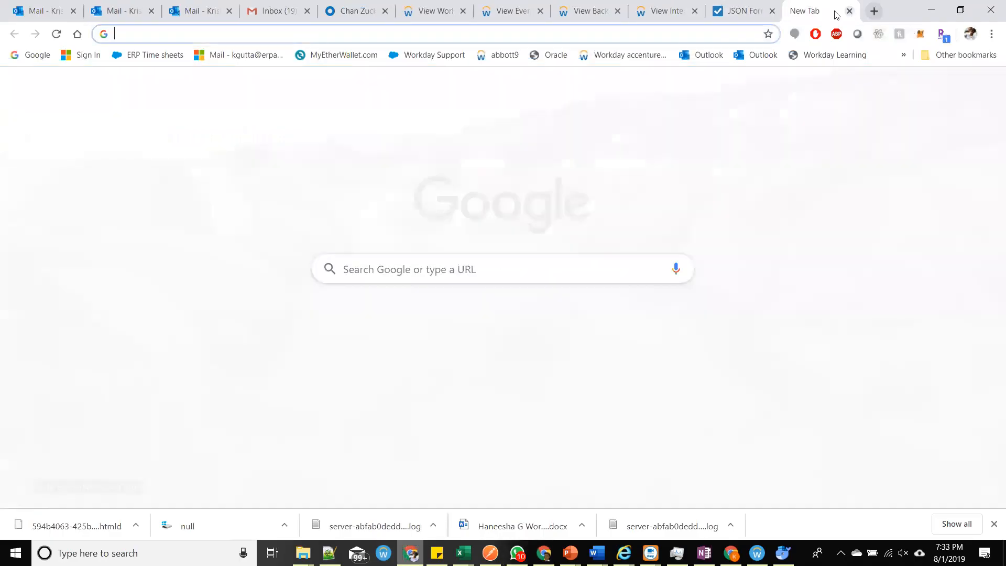
pyautogui.hotkey('ctrl', 'n')
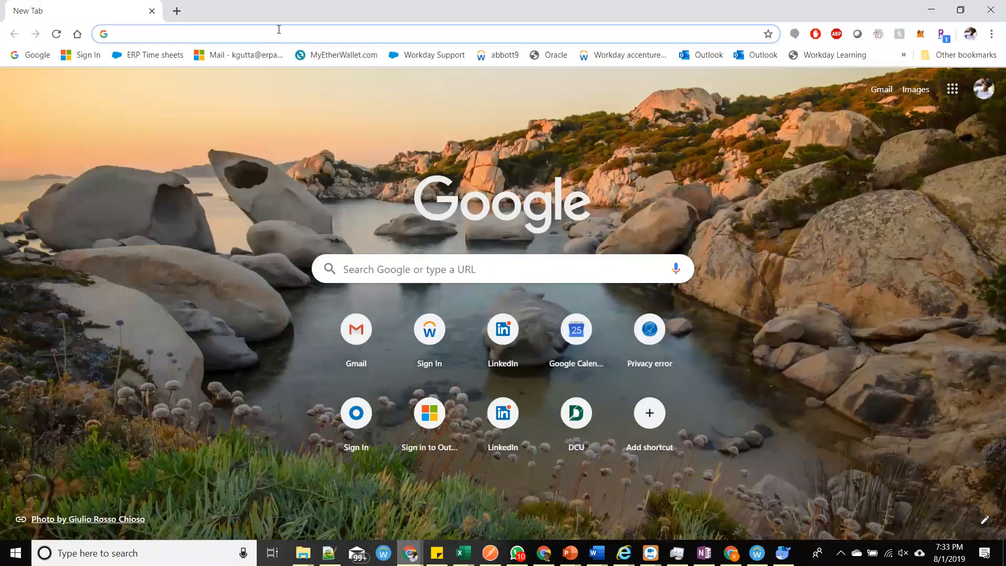
pyautogui.write('onedrive.live.com')
pyautogui.press('Return')
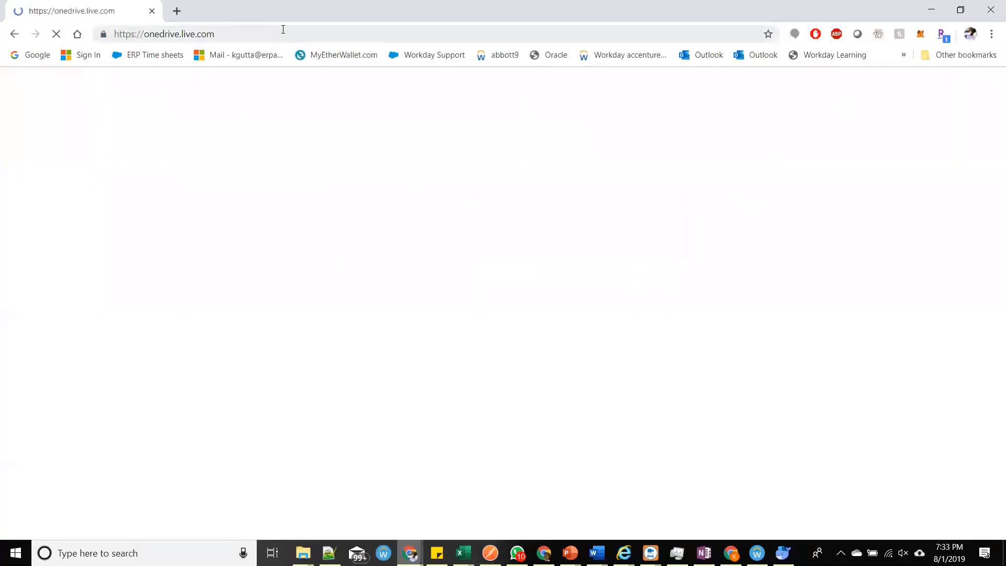